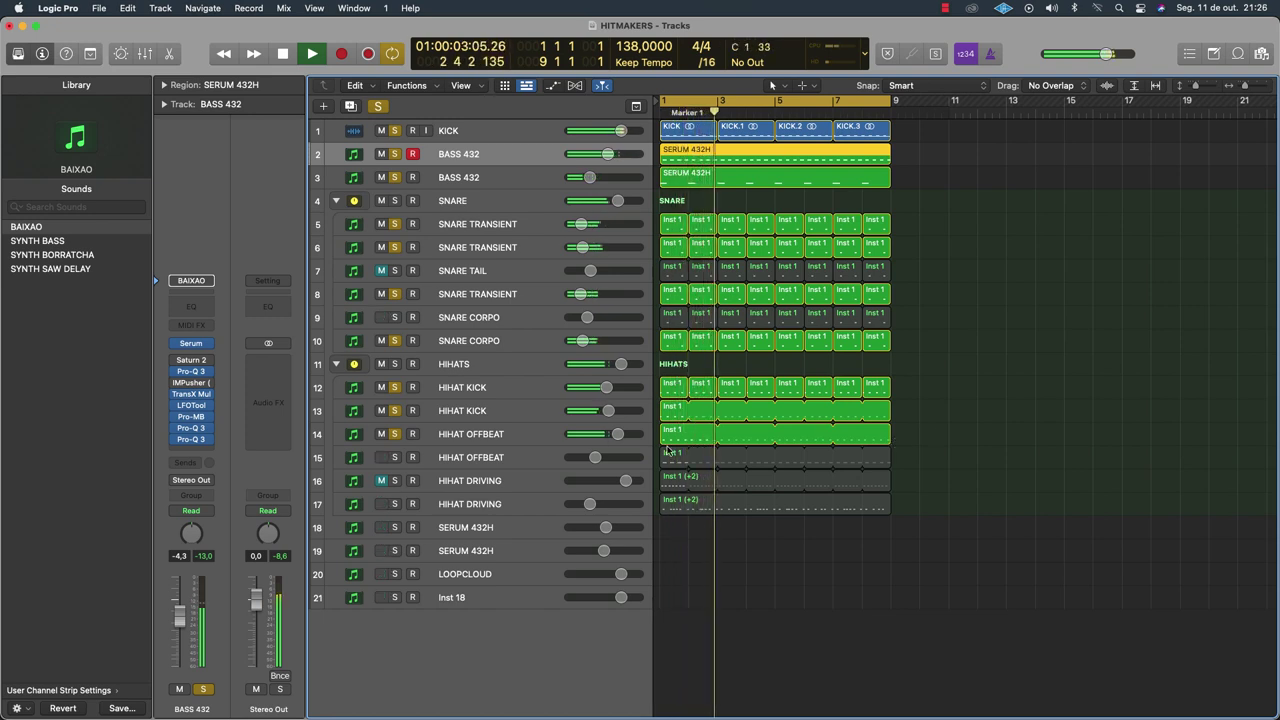
Solo the second HIHAT OFFBEAT track, lower its volume to -15.4 dB during playback, and stop playback
{"action": "left_click", "coordinate": [395, 457]}
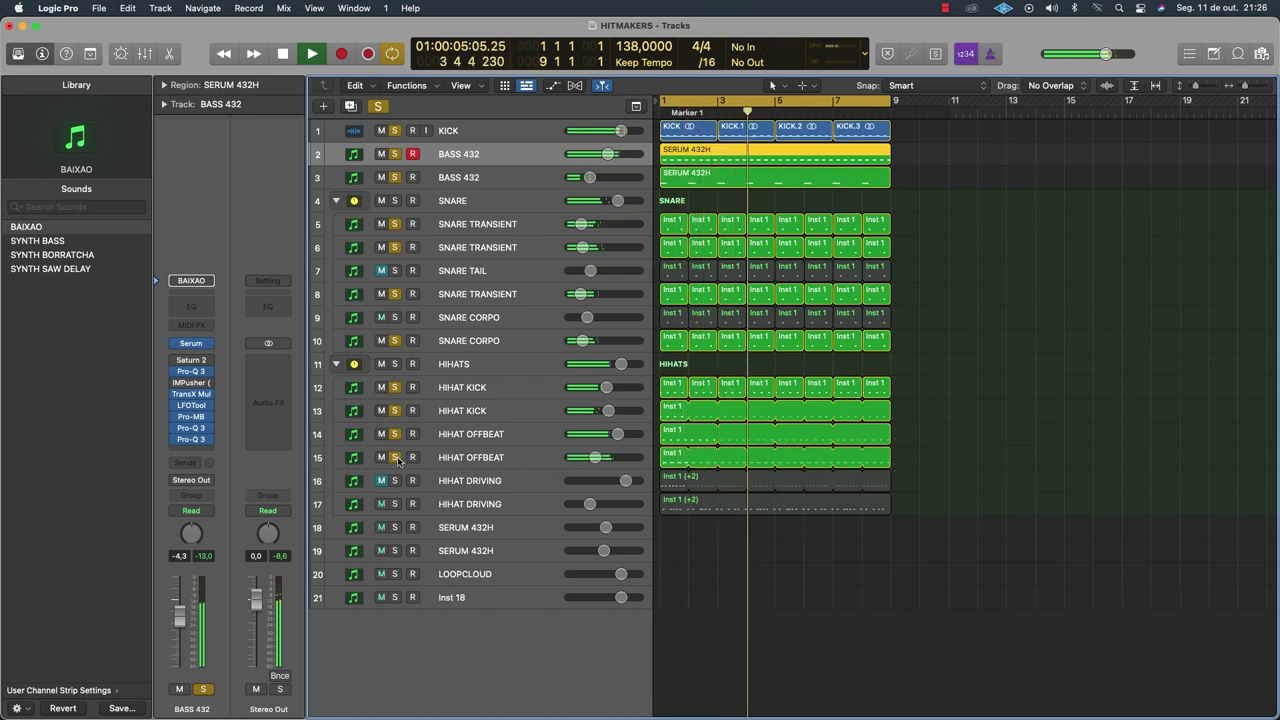
{"action": "left_click", "coordinate": [556, 456]}
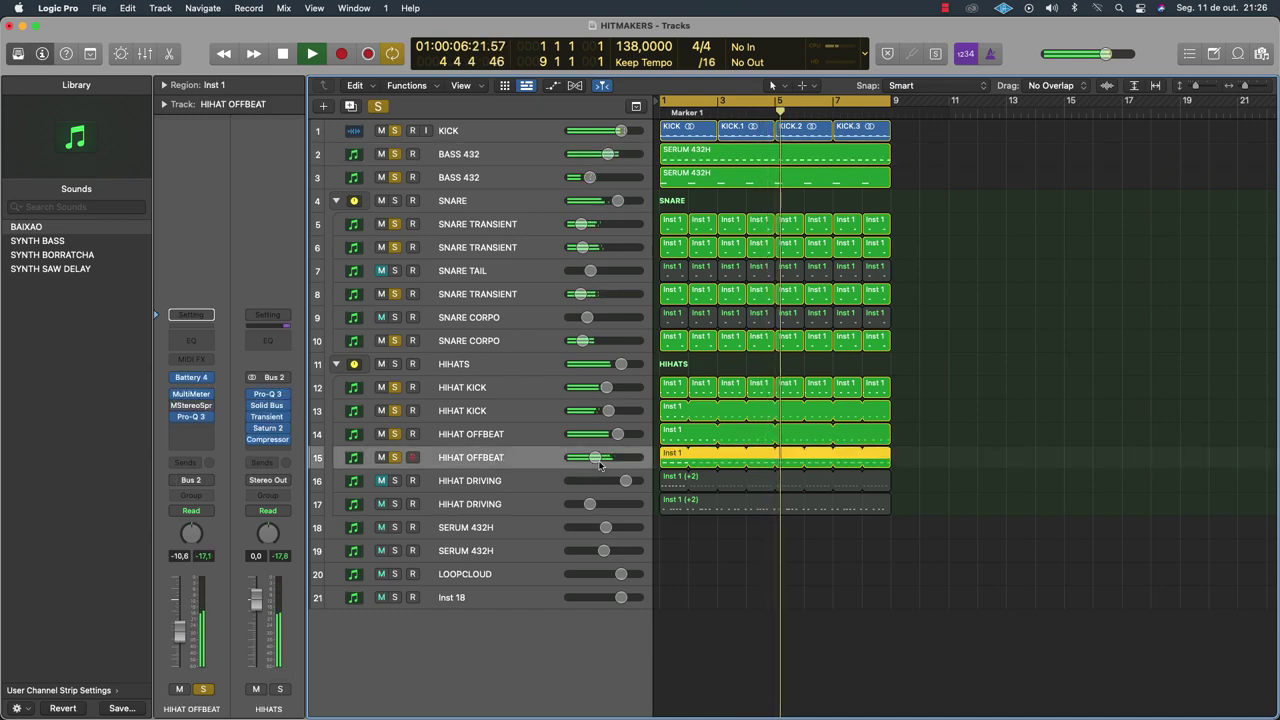
{"action": "left_click_drag", "start_coordinate": [597, 457], "coordinate": [592, 458]}
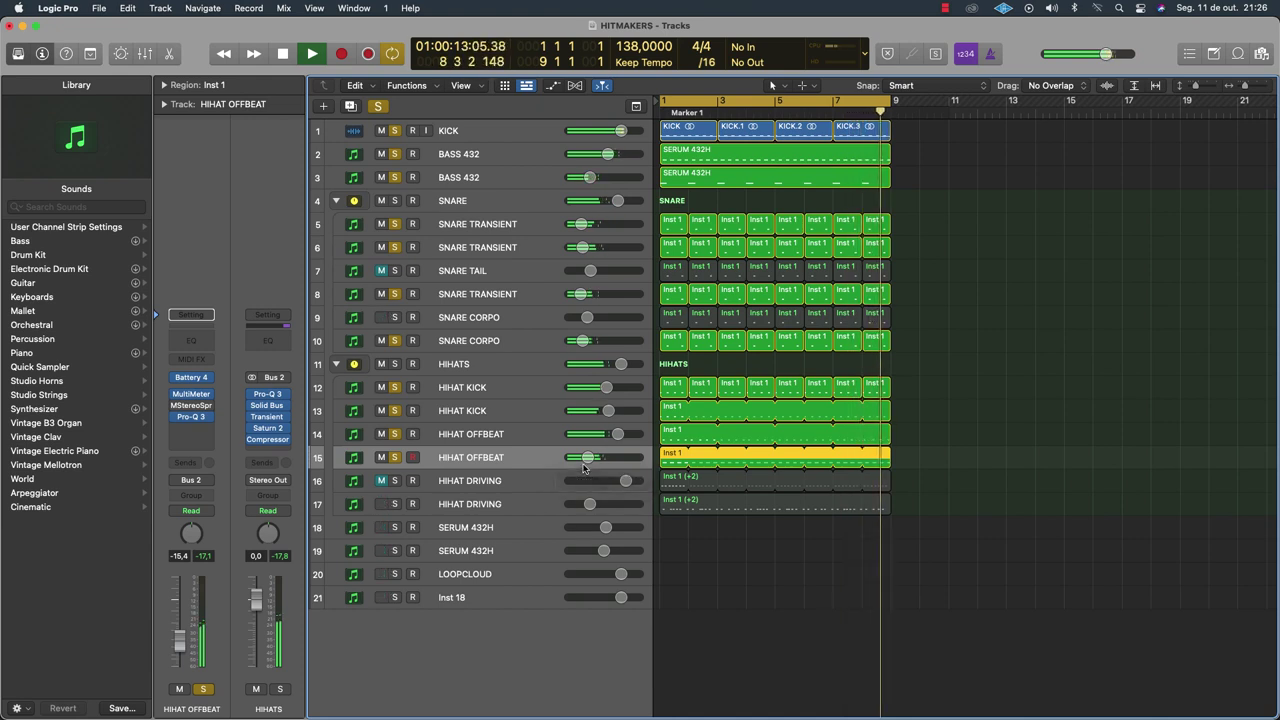
{"action": "key", "text": "space"}
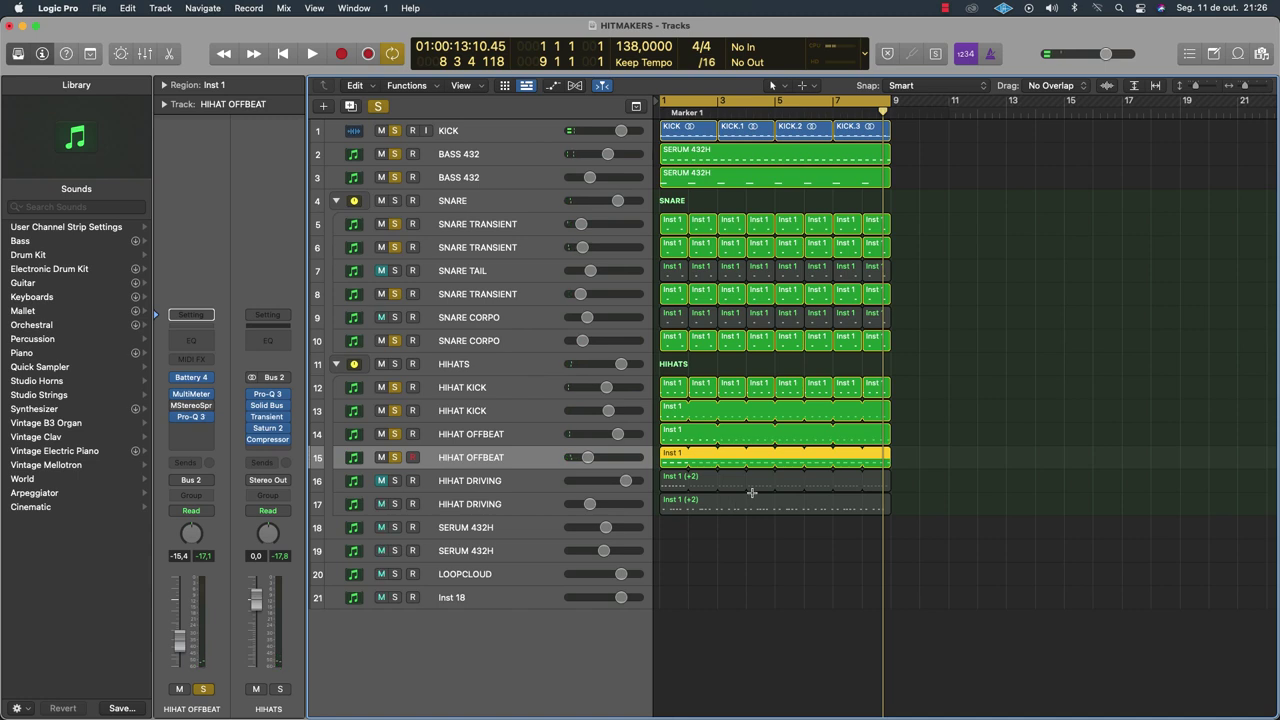
Play the loop to listen to the current mix, with the first BASS 432 track selected
{"action": "scroll", "coordinate": [752, 496], "scroll_direction": "left", "scroll_amount": 1}
{"action": "key", "text": "space"}
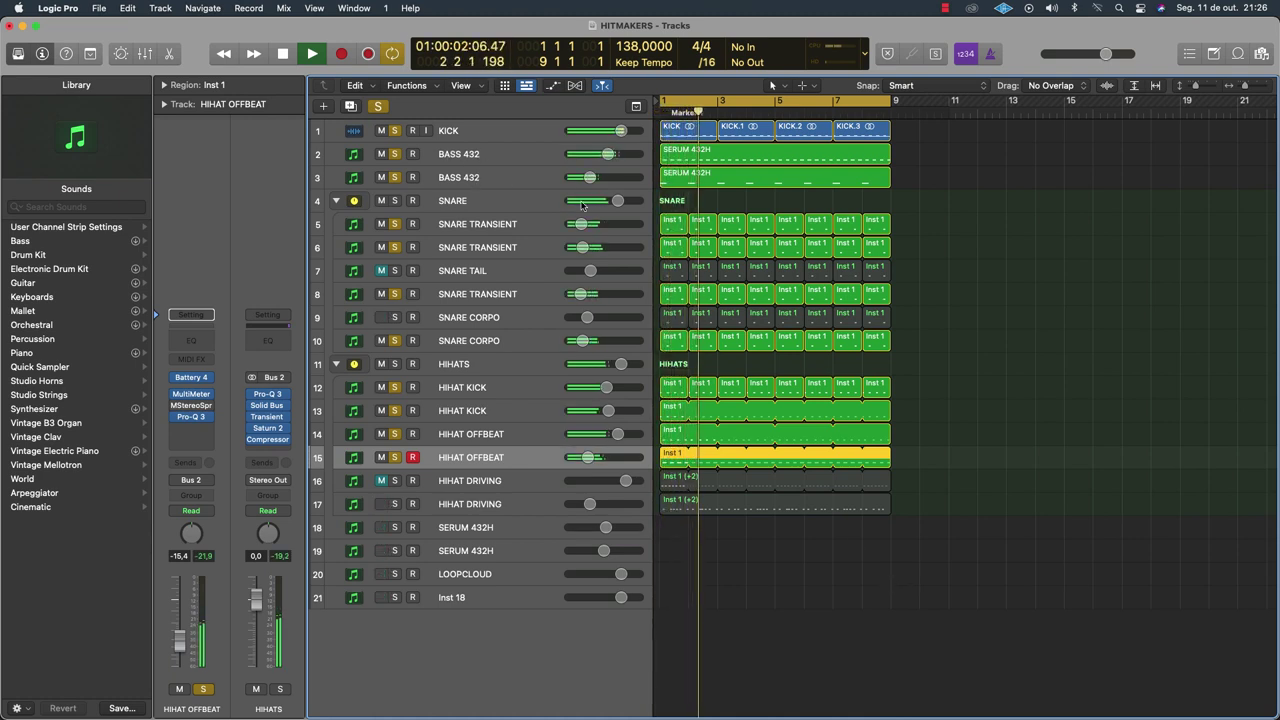
{"action": "left_click", "coordinate": [495, 154]}
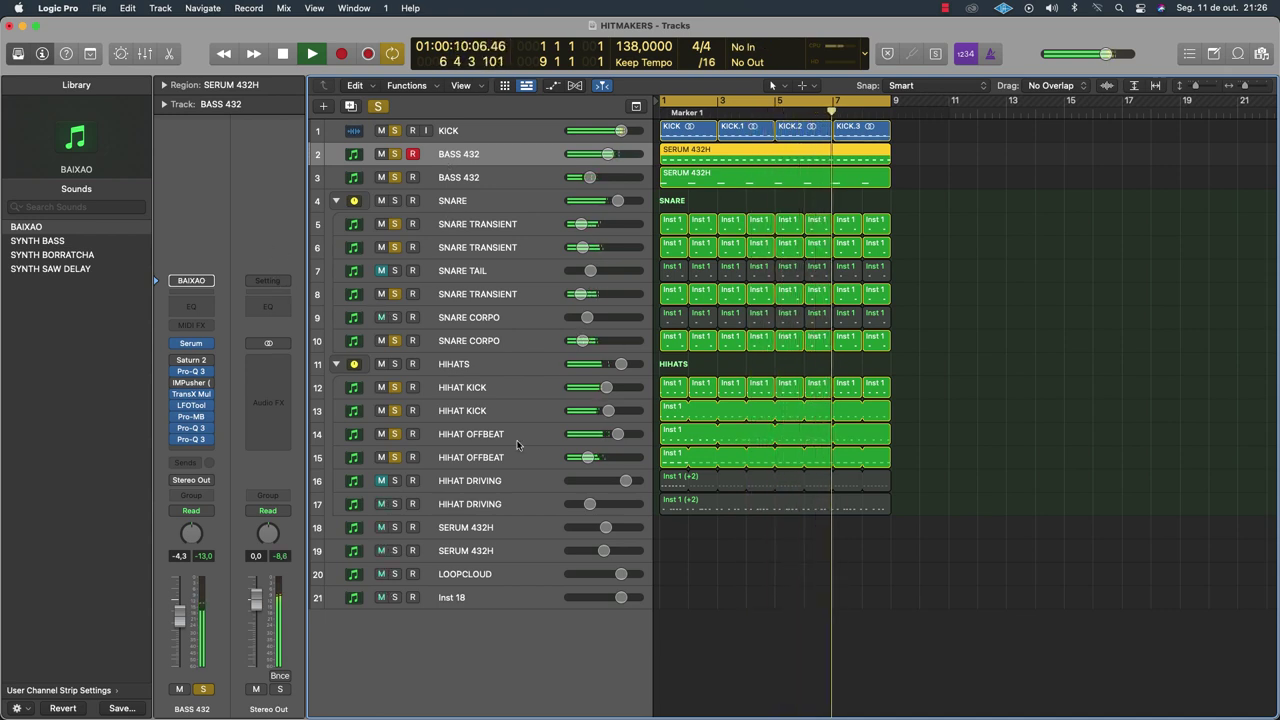
{"action": "key", "text": "space"}
Solo the second HIHAT DRIVING track, play the loop from the beginning, and select that track
{"action": "left_click", "coordinate": [395, 504]}
{"action": "key", "text": "Return"}
{"action": "key", "text": "space"}
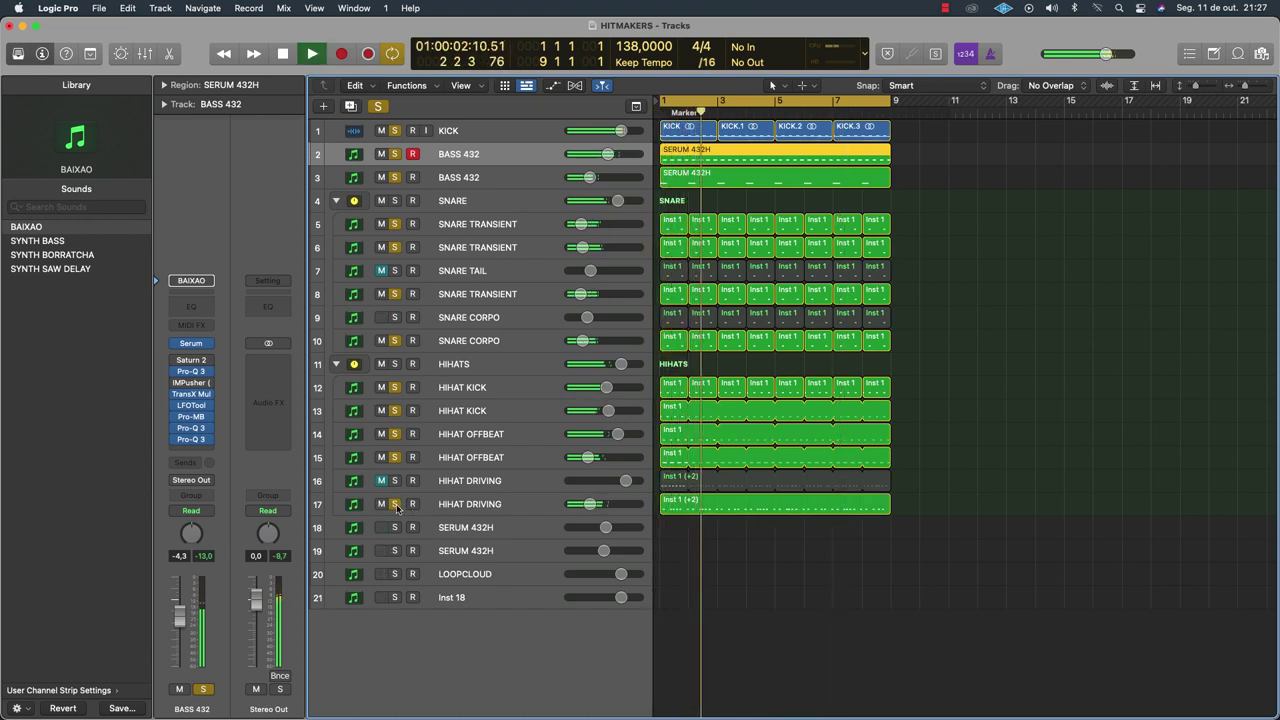
{"action": "left_click", "coordinate": [514, 513]}
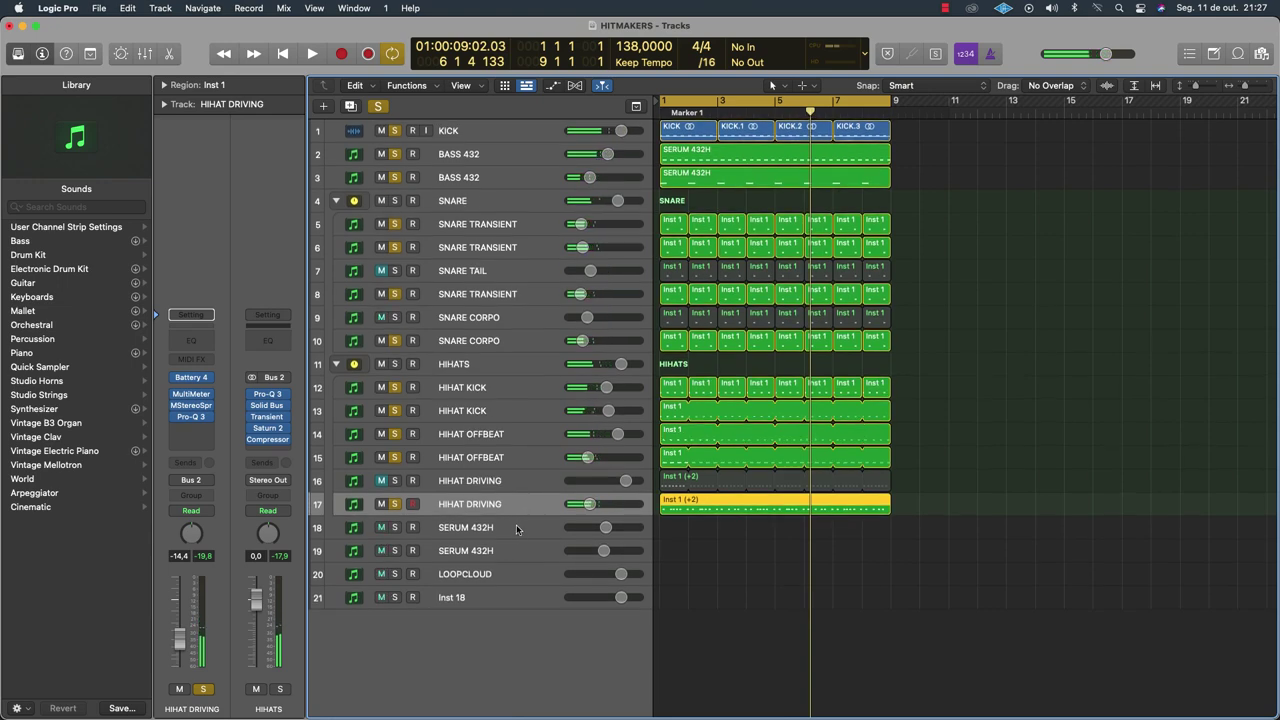
Solo the first SERUM 432H track and audition its sound while the drum and bass loop plays
{"action": "left_click", "coordinate": [517, 527]}
{"action": "scroll", "coordinate": [736, 537], "scroll_direction": "down", "scroll_amount": 2}
{"action": "scroll", "coordinate": [736, 536], "scroll_direction": "up", "scroll_amount": 6}
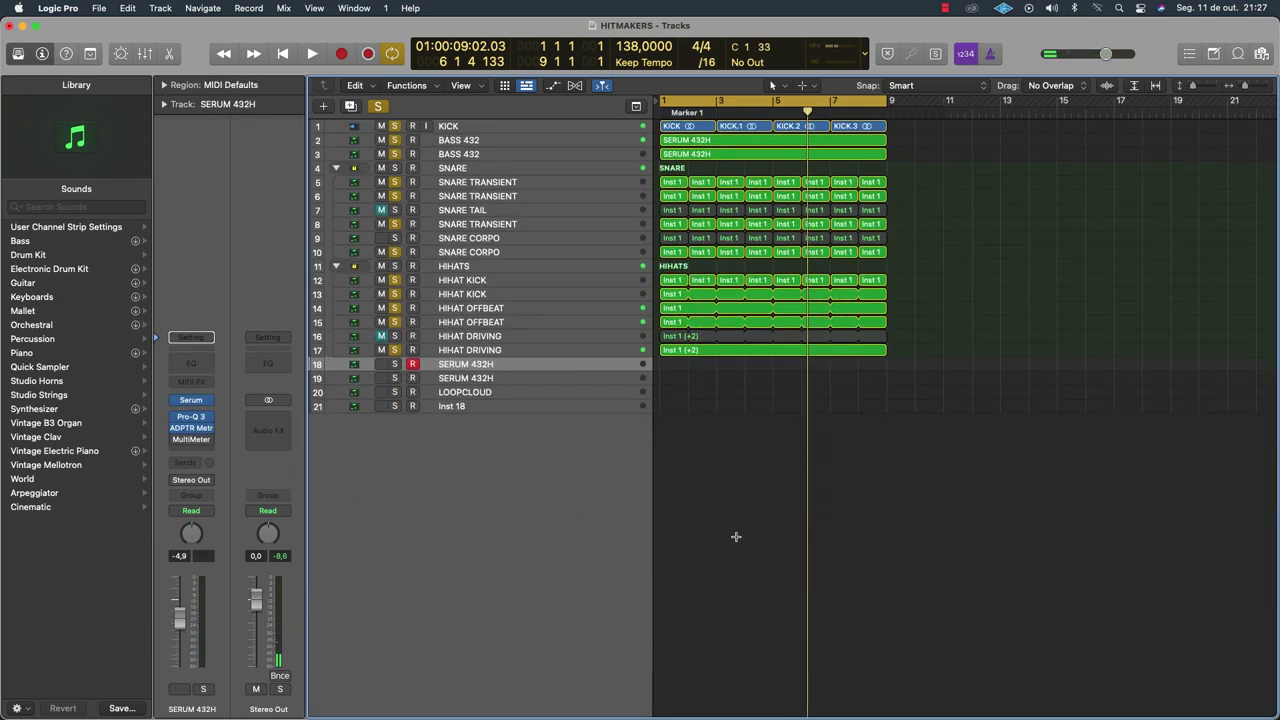
{"action": "scroll", "coordinate": [738, 539], "scroll_direction": "right", "scroll_amount": 5}
{"action": "scroll", "coordinate": [745, 542], "scroll_direction": "left", "scroll_amount": 5}
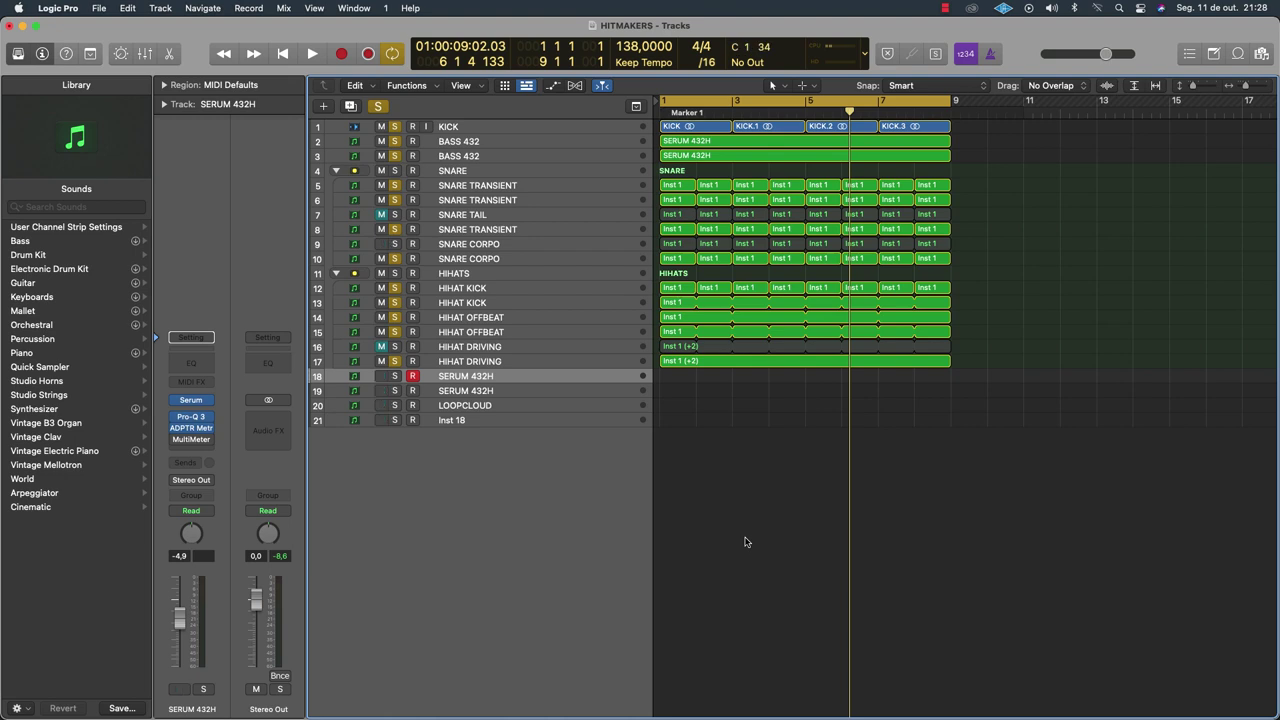
{"action": "left_click", "coordinate": [395, 376]}
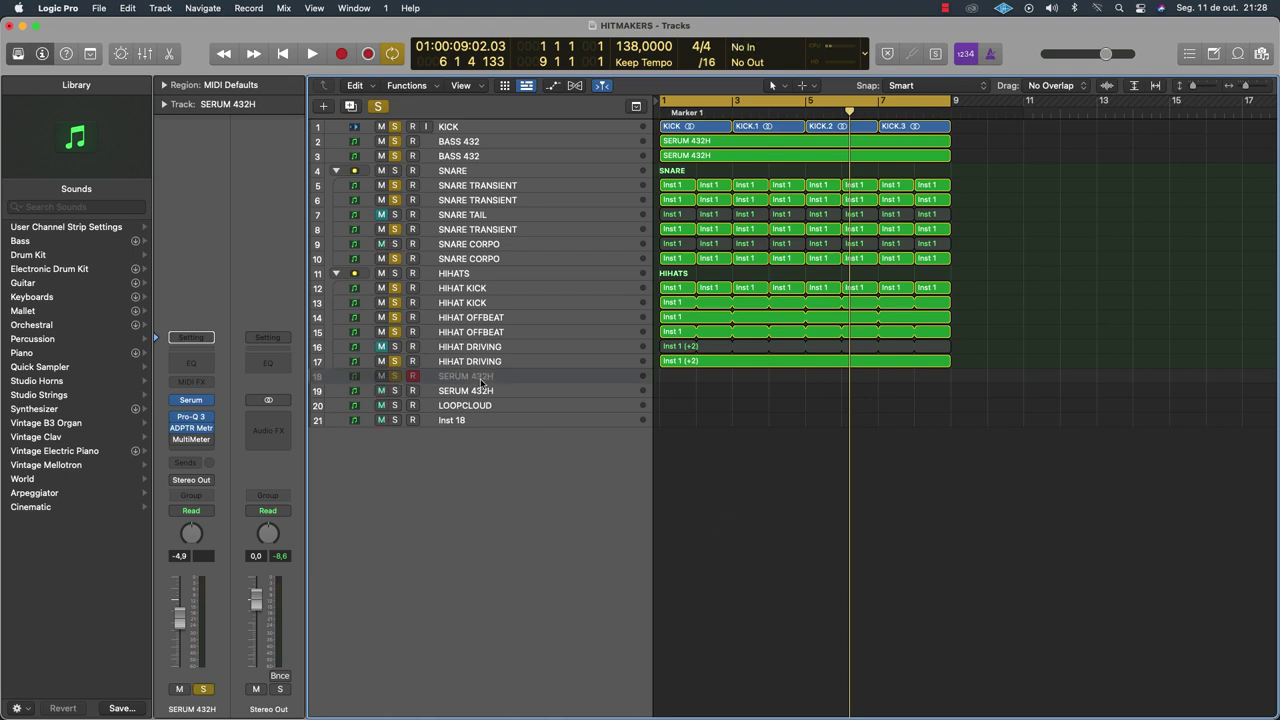
{"action": "key", "text": "space"}
{"action": "scroll", "coordinate": [699, 373], "scroll_direction": "down", "scroll_amount": 3}
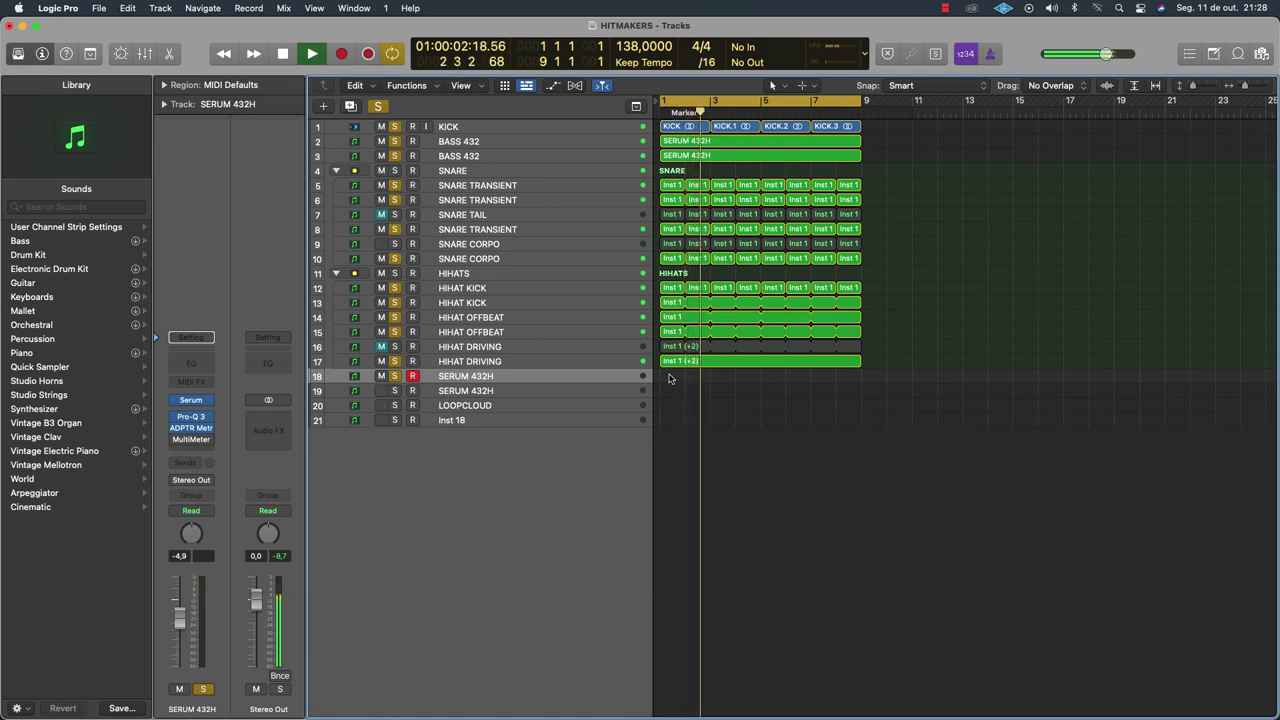
{"action": "key", "text": "space"}
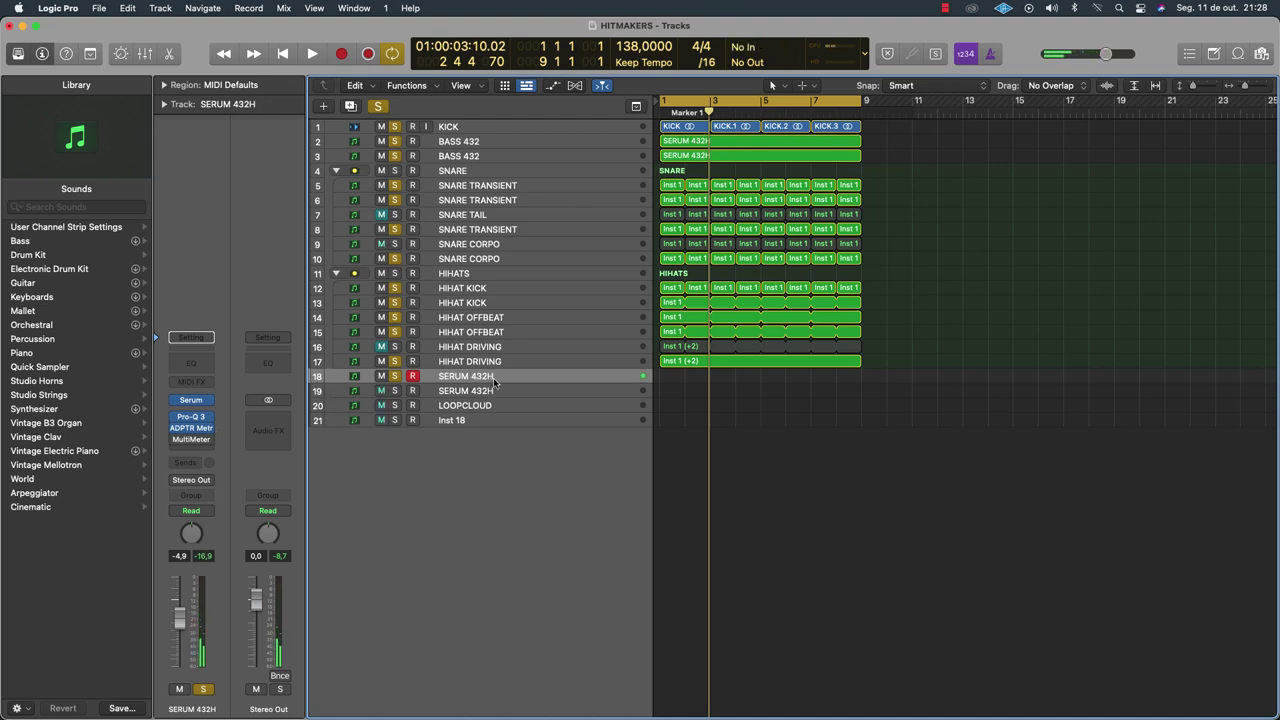
In Serum's global settings on the first SERUM 432H track, set the A tuning to 432 and the oscillator quality to 4X
{"action": "left_click", "coordinate": [192, 403]}
{"action": "left_click_drag", "start_coordinate": [720, 152], "coordinate": [552, 82]}
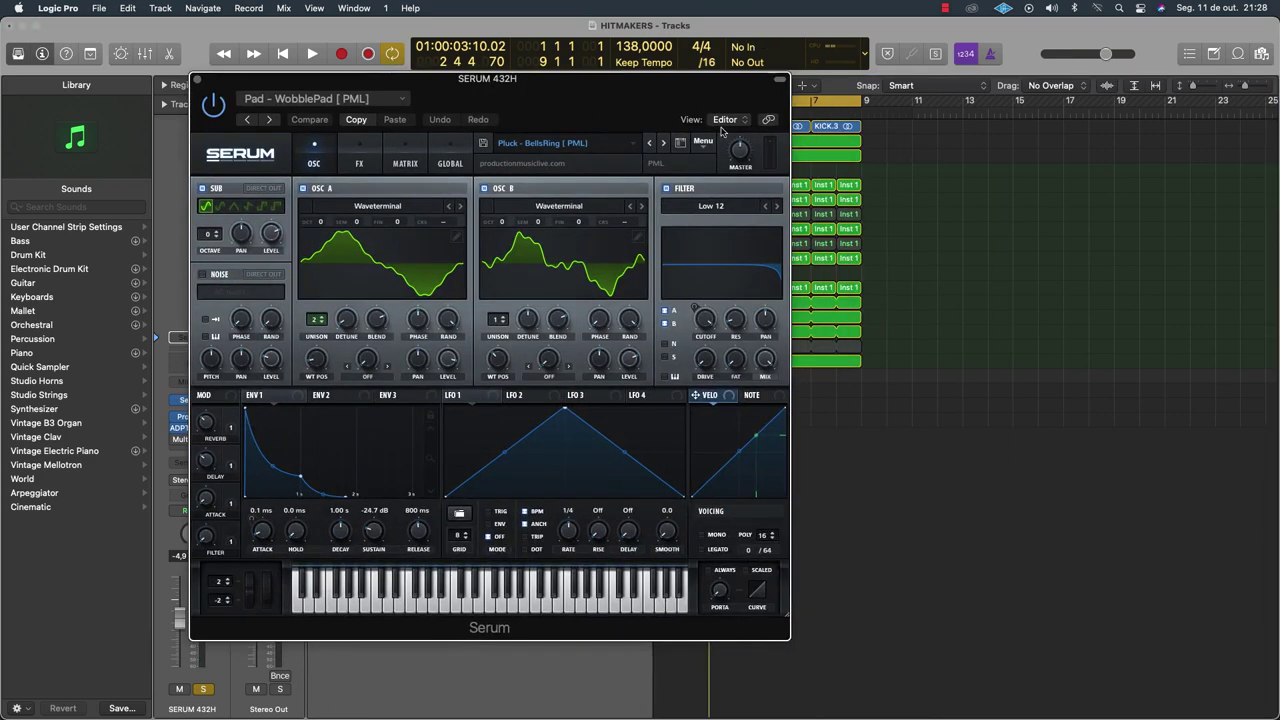
{"action": "left_click", "coordinate": [702, 143]}
{"action": "left_click", "coordinate": [658, 101]}
{"action": "left_click", "coordinate": [452, 163]}
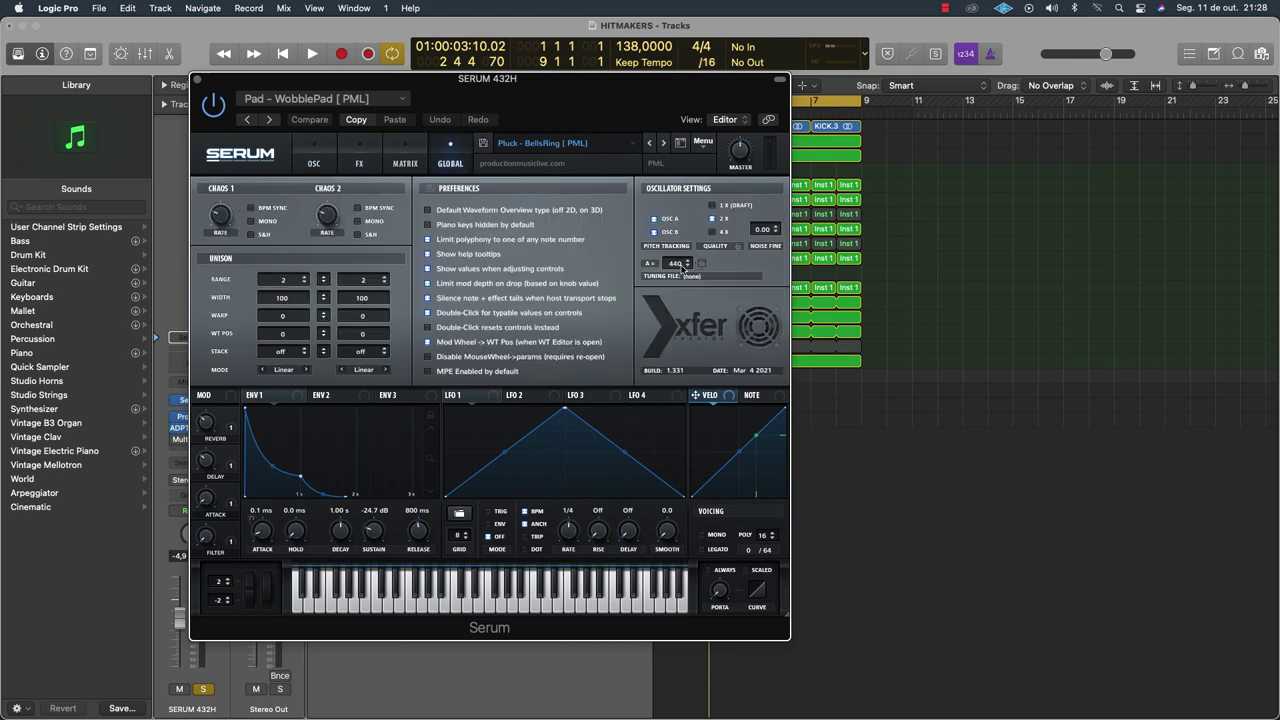
{"action": "mouse_move", "coordinate": [678, 276]}
{"action": "left_mouse_down"}
{"action": "mouse_move", "coordinate": [688, 334]}
{"action": "mouse_move", "coordinate": [684, 285]}
{"action": "mouse_move", "coordinate": [683, 297]}
{"action": "left_mouse_up"}
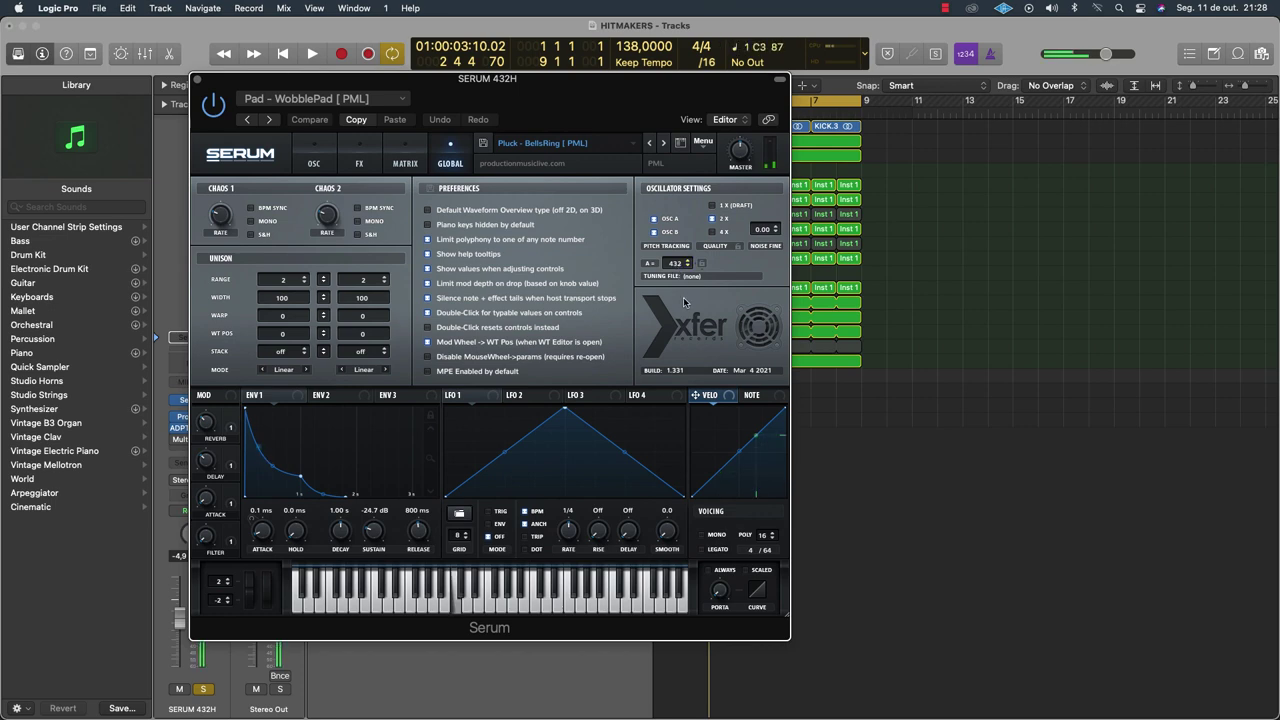
{"action": "left_click", "coordinate": [712, 232]}
{"action": "left_click", "coordinate": [198, 80]}
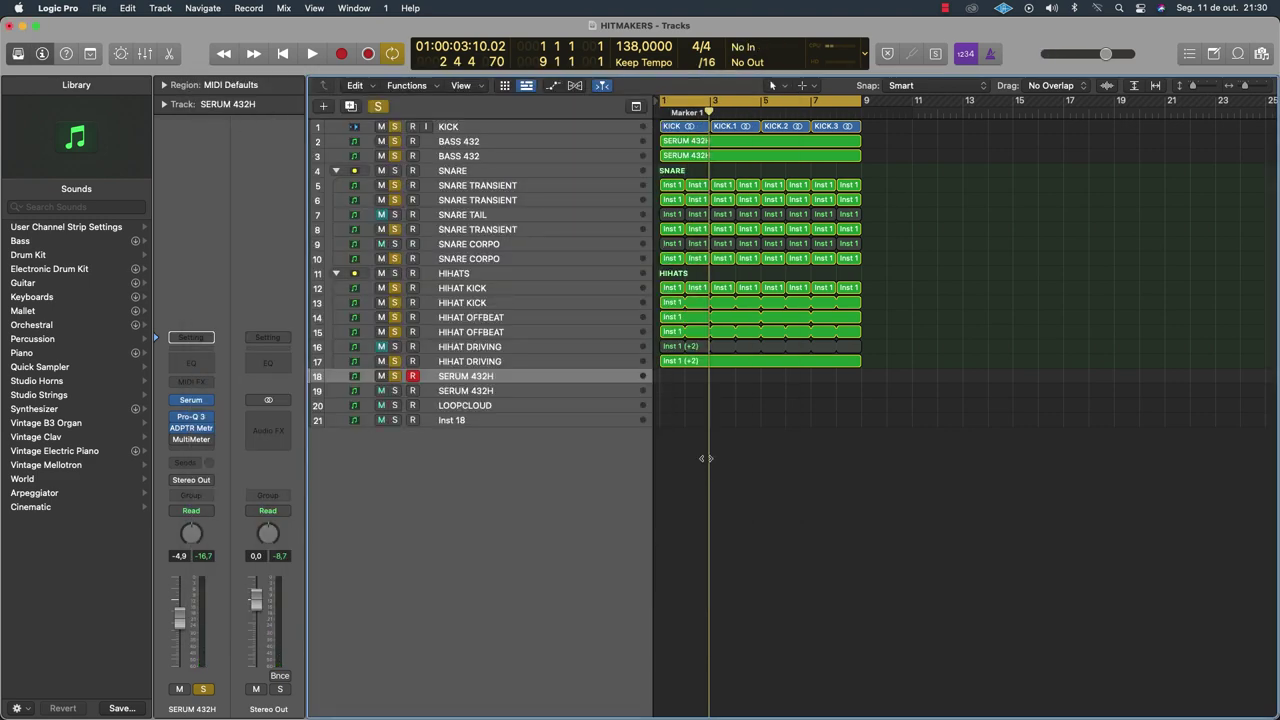
Check the tuning in Serum's global settings on the second SERUM 432H track, and close the instrument
{"action": "left_click", "coordinate": [512, 393]}
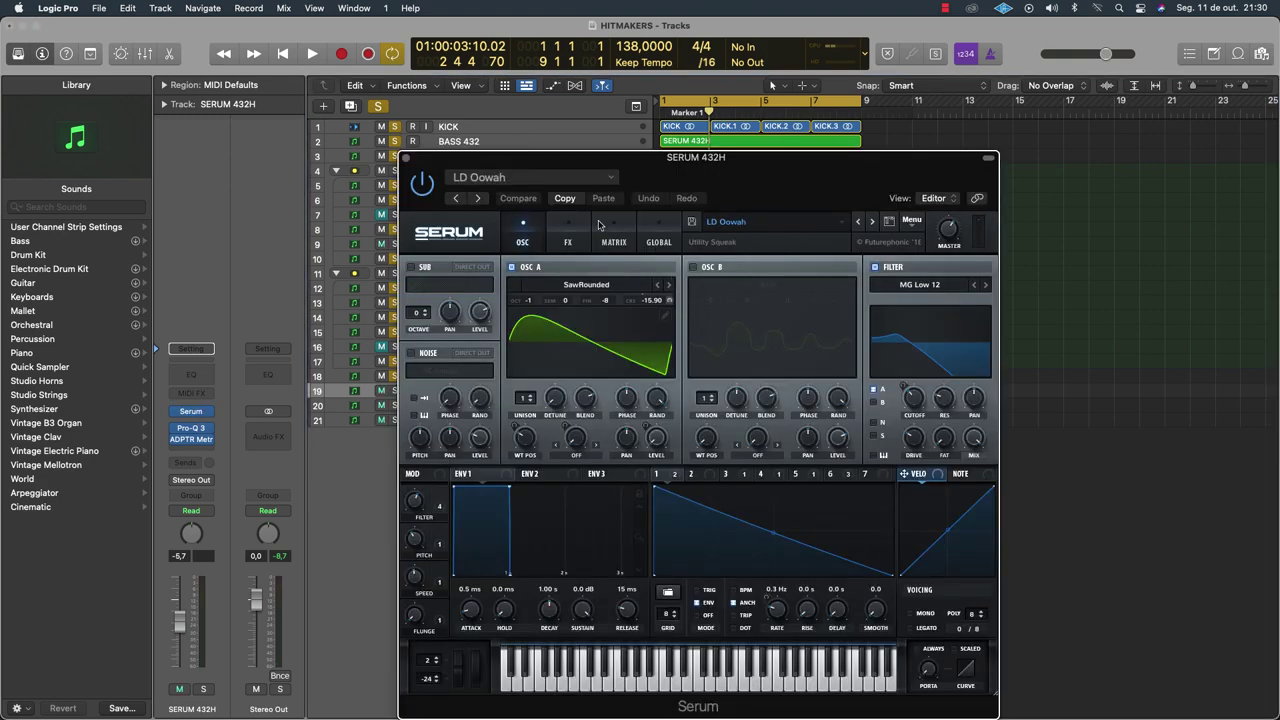
{"action": "left_click", "coordinate": [650, 247]}
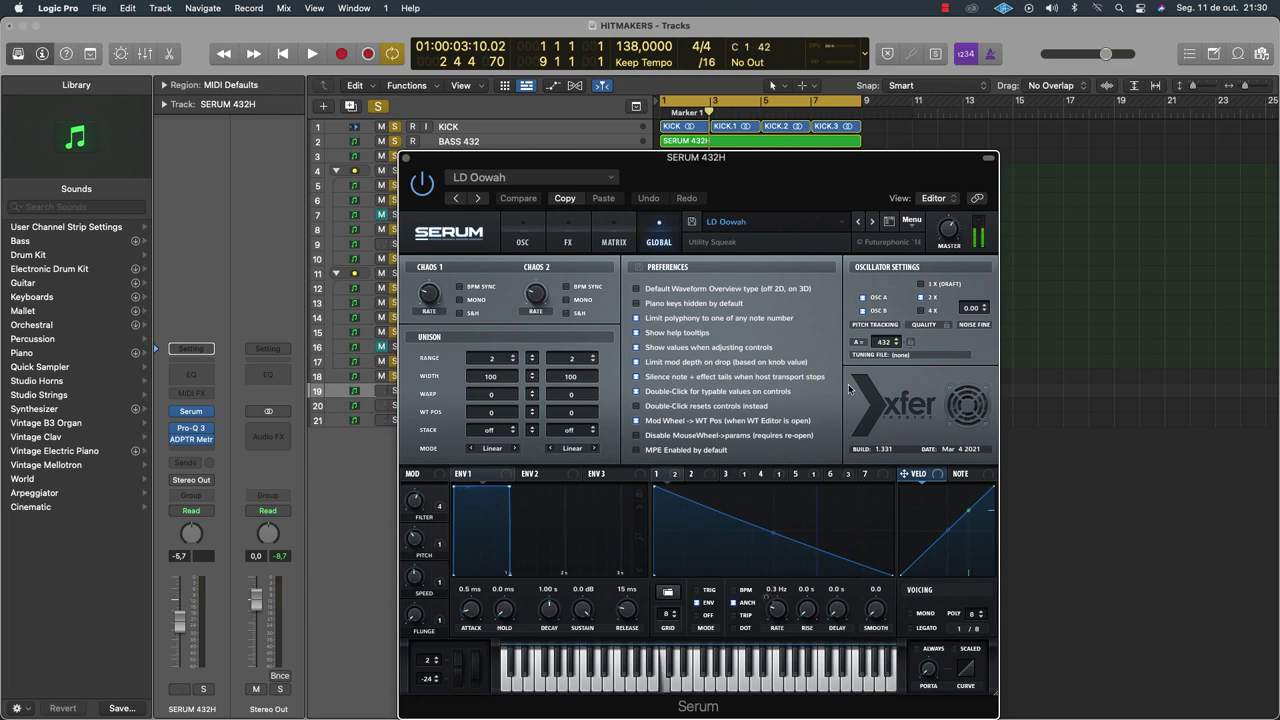
{"action": "left_click", "coordinate": [402, 158]}
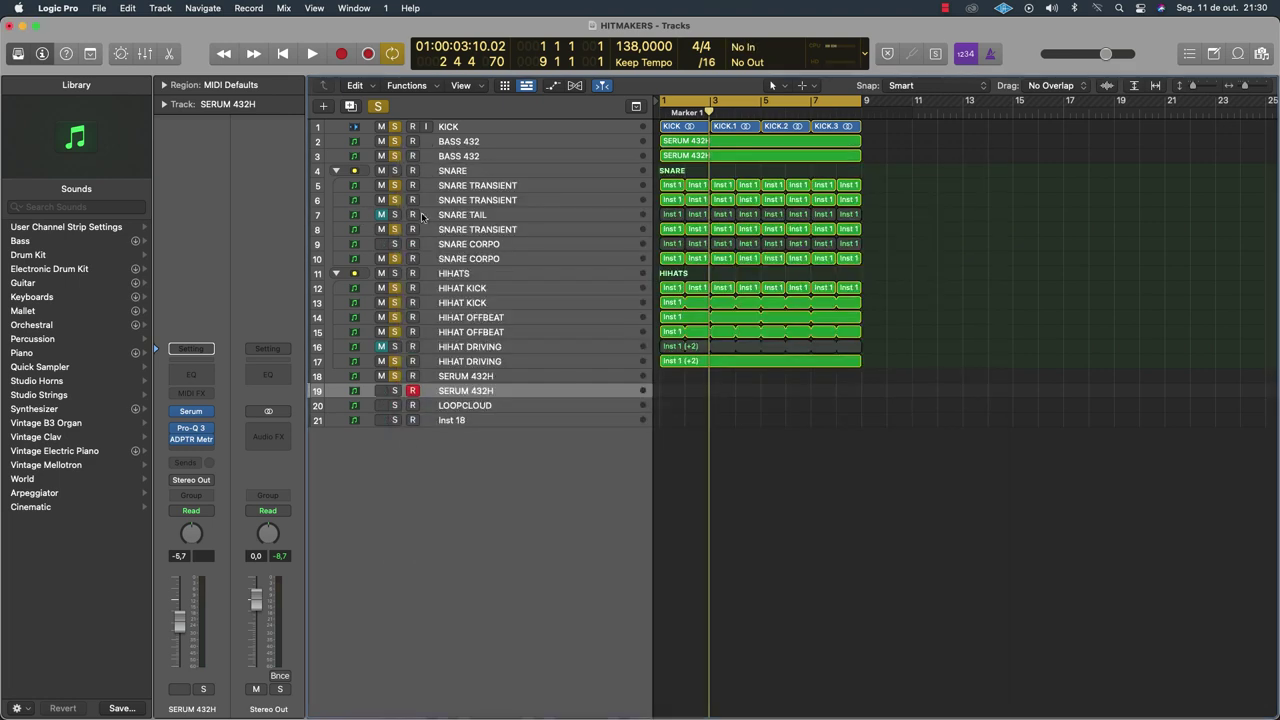
Solo the second SERUM 432H track, move it above the other SERUM 432H track, and unsolo the other one
{"action": "left_click", "coordinate": [395, 391]}
{"action": "left_click", "coordinate": [462, 378]}
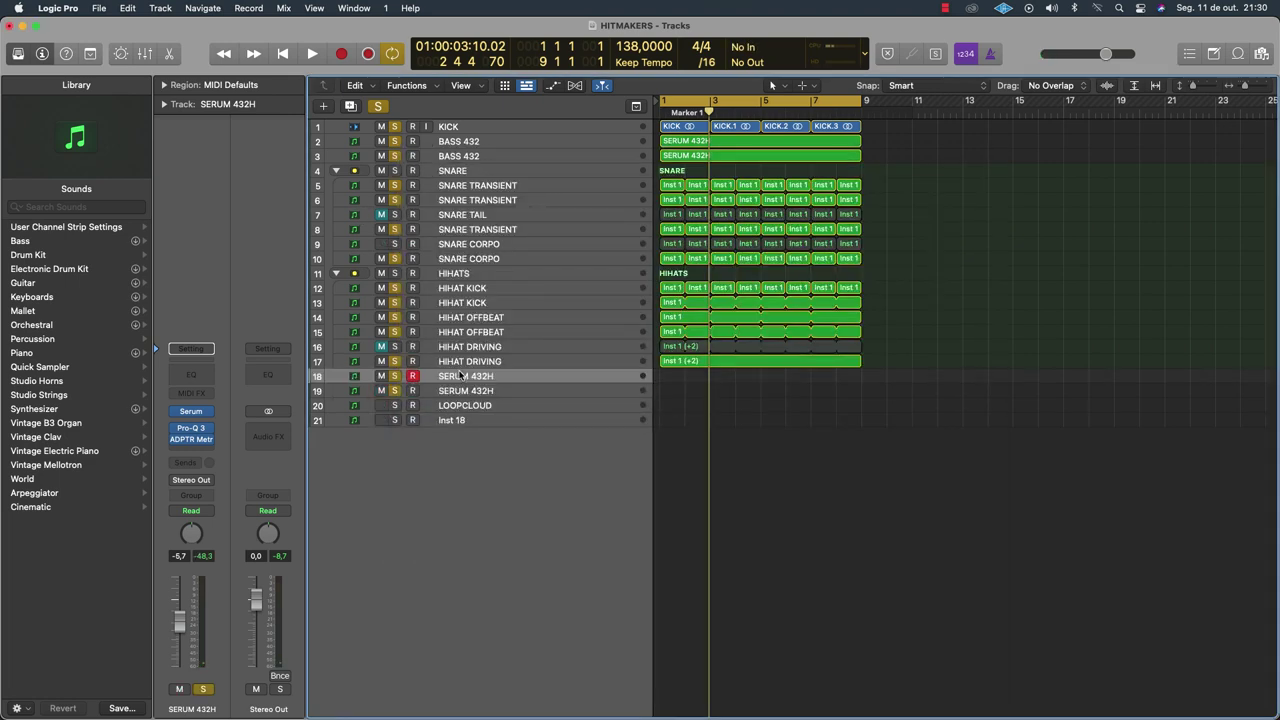
{"action": "left_click", "coordinate": [395, 391]}
Bypass the ADPTR MetricAB plug-in on the soloed SERUM 432H track, keeping Pro-Q 3 enabled
{"action": "left_click", "coordinate": [176, 441]}
{"action": "left_click", "coordinate": [174, 430]}
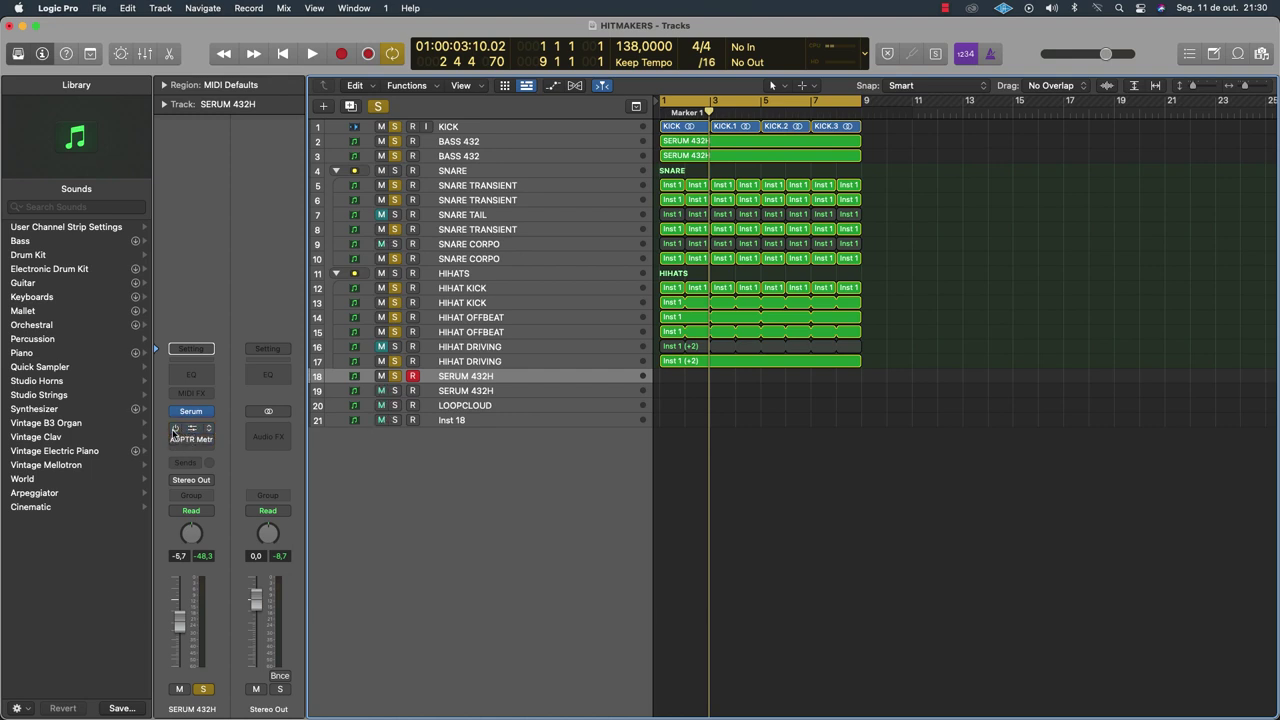
{"action": "left_click", "coordinate": [174, 430]}
In the track's Pro-Q 3, flatten the boosted bell band to about 0 dB and add a 12 dB/oct low cut at about 146 Hz
{"action": "left_click", "coordinate": [192, 428]}
{"action": "mouse_move", "coordinate": [705, 380]}
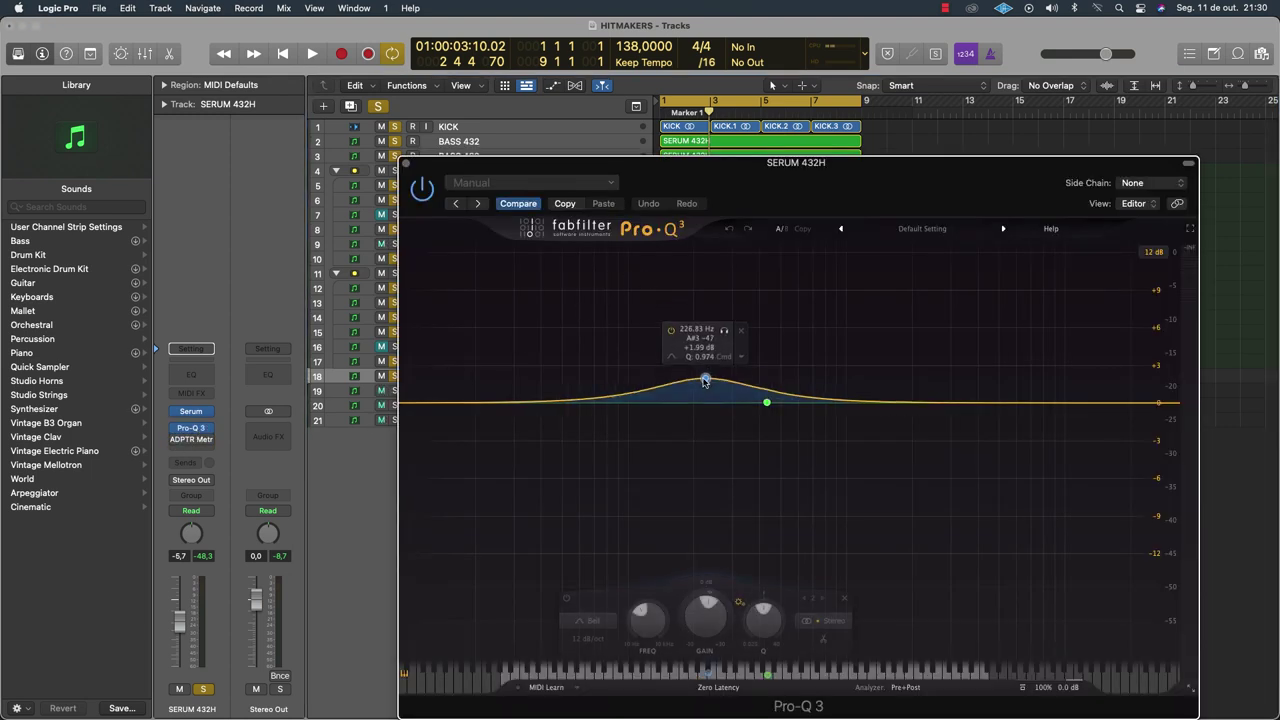
{"action": "left_click_drag", "start_coordinate": [705, 380], "coordinate": [708, 402]}
{"action": "double_click", "coordinate": [436, 404]}
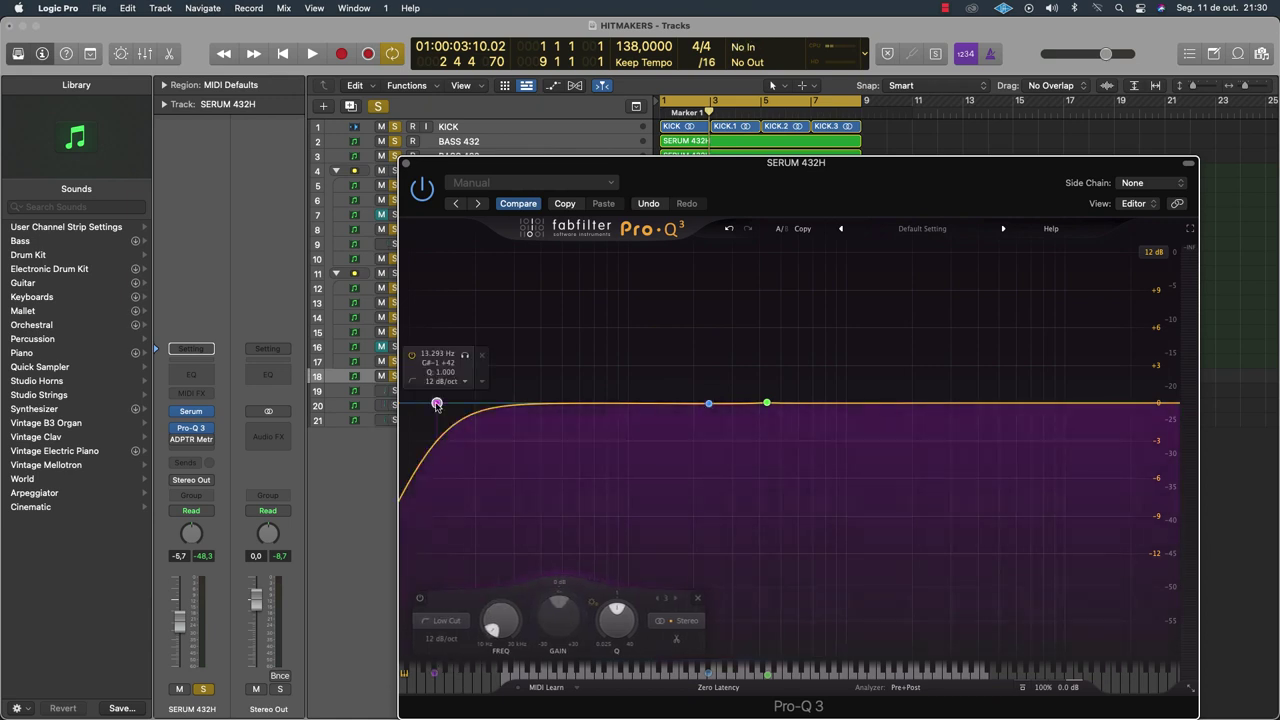
{"action": "left_click_drag", "start_coordinate": [436, 404], "coordinate": [664, 408]}
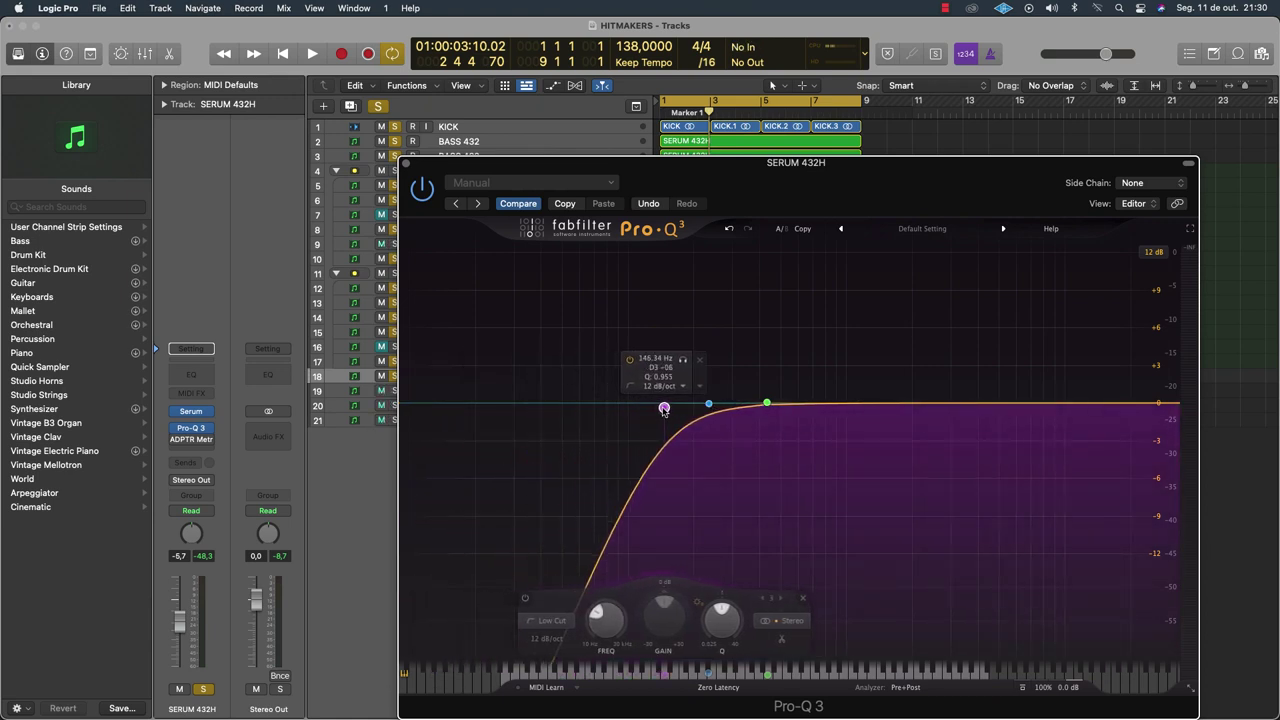
Add a second low cut of 24 dB/oct at about 39 Hz and restrict it to the Side signal
{"action": "double_click", "coordinate": [426, 404]}
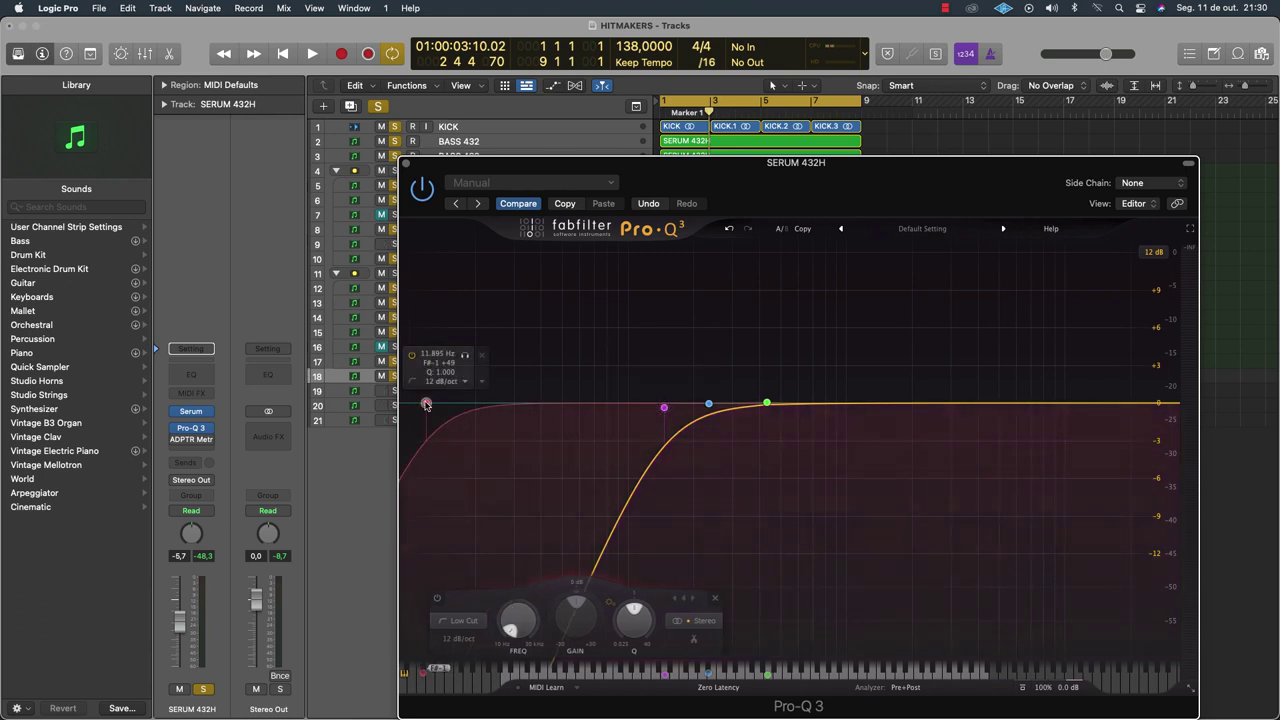
{"action": "left_click_drag", "start_coordinate": [426, 404], "coordinate": [538, 414]}
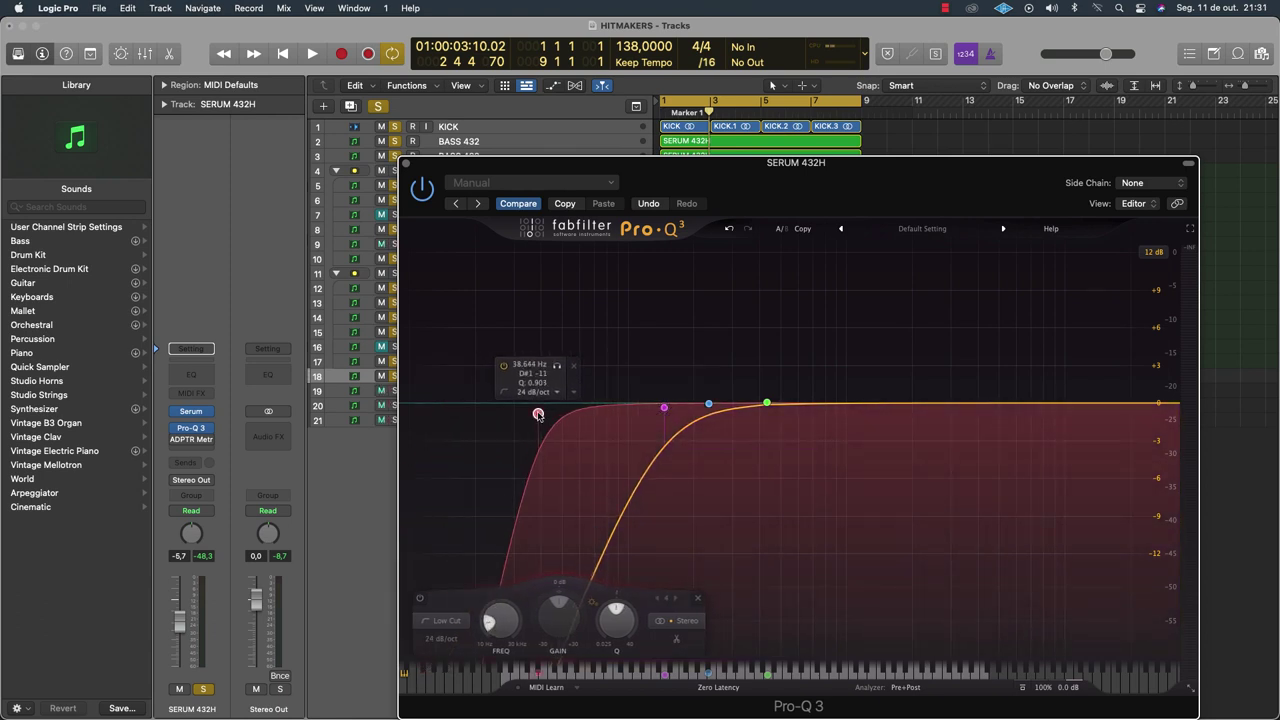
{"action": "left_click", "coordinate": [686, 620]}
{"action": "left_click", "coordinate": [683, 604]}
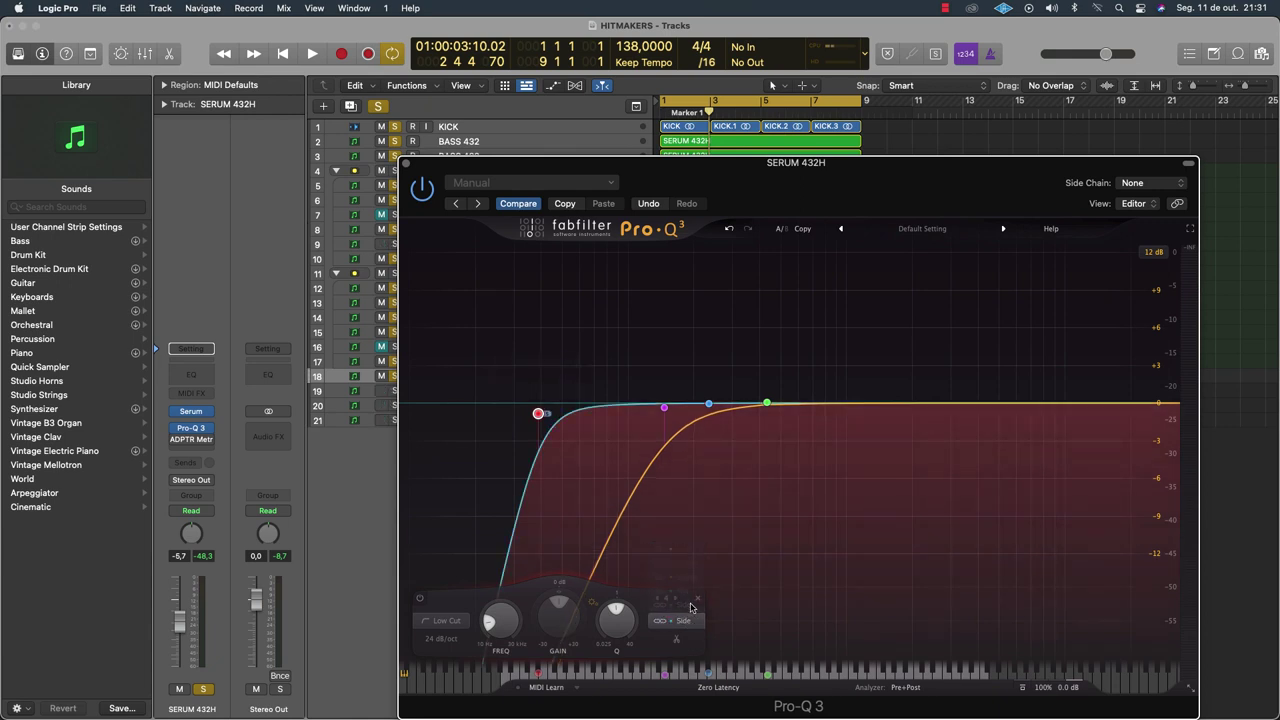
Raise the Side low cut's frequency to somewhat below 332 Hz, and close the equalizer
{"action": "left_click_drag", "start_coordinate": [538, 413], "coordinate": [706, 407]}
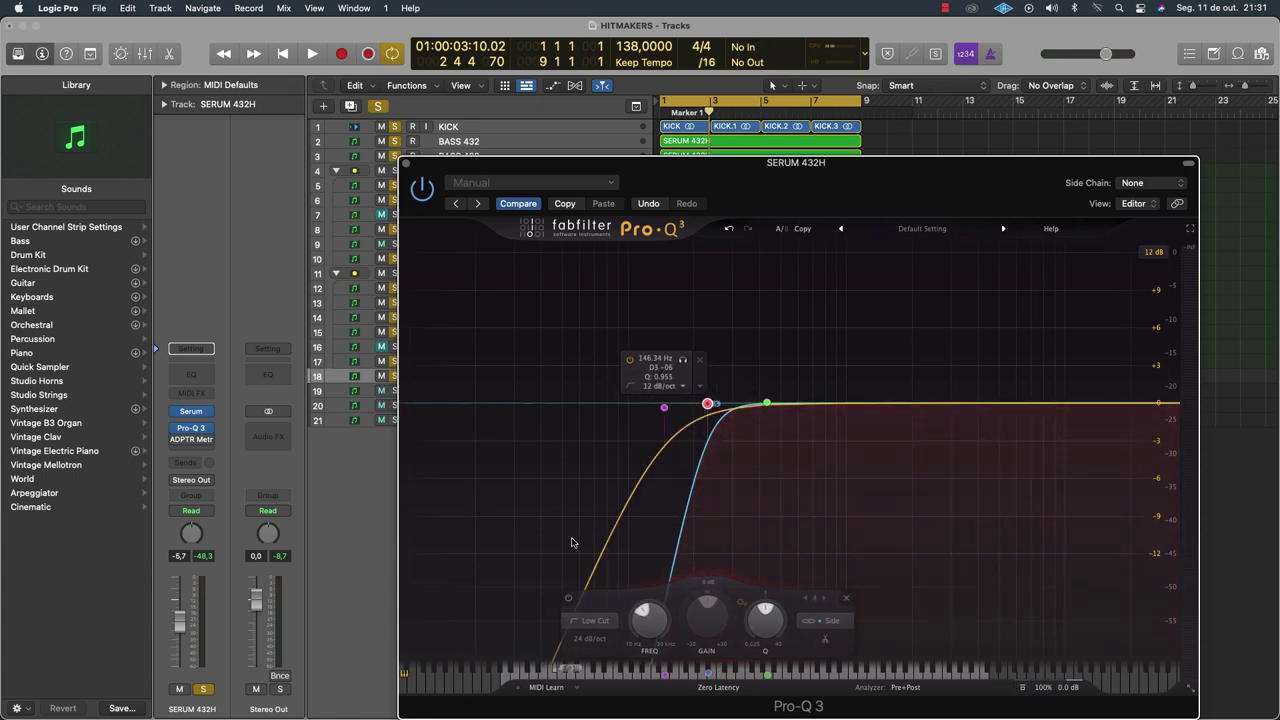
{"action": "left_click", "coordinate": [708, 404]}
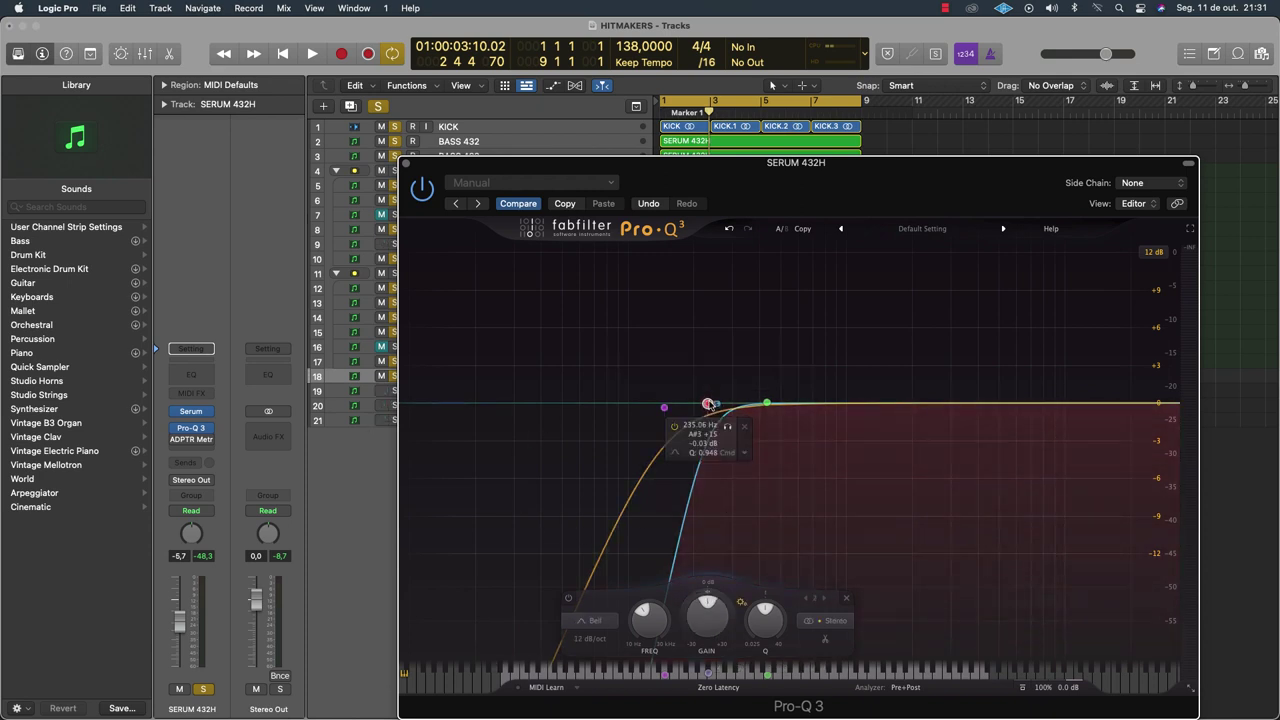
{"action": "left_click_drag", "start_coordinate": [709, 404], "coordinate": [741, 404]}
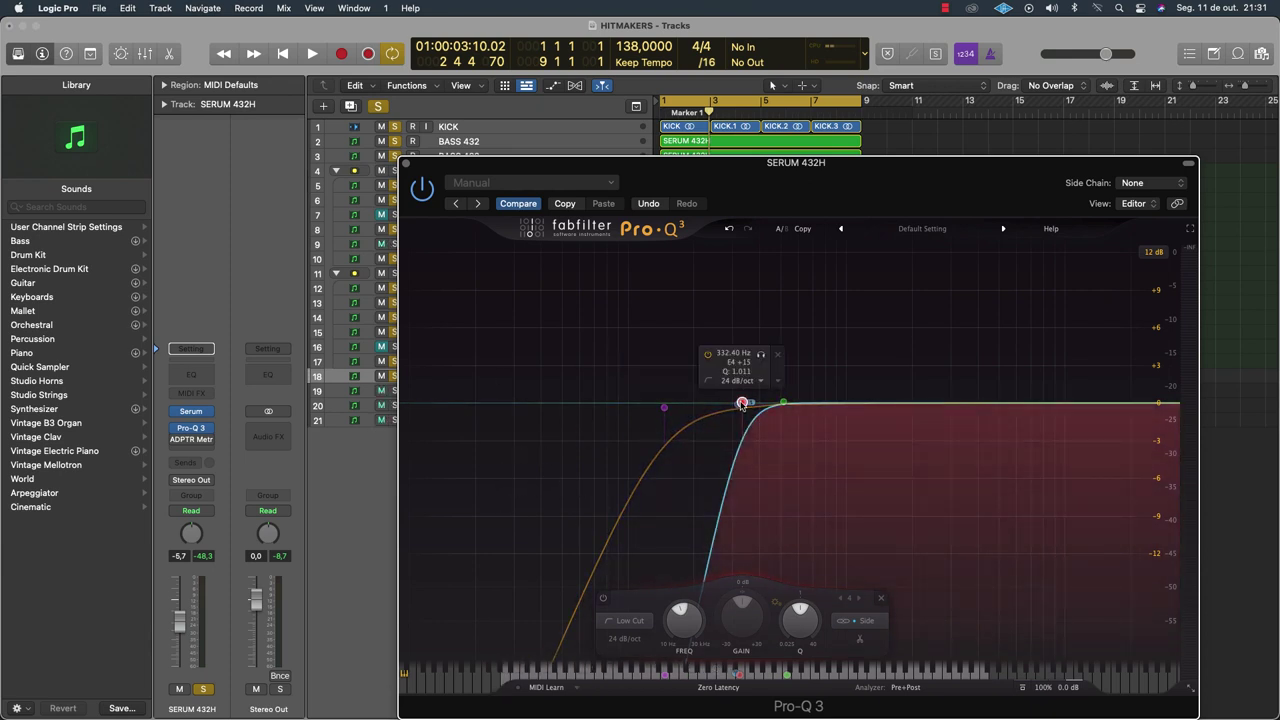
{"action": "left_click_drag", "start_coordinate": [741, 404], "coordinate": [726, 405]}
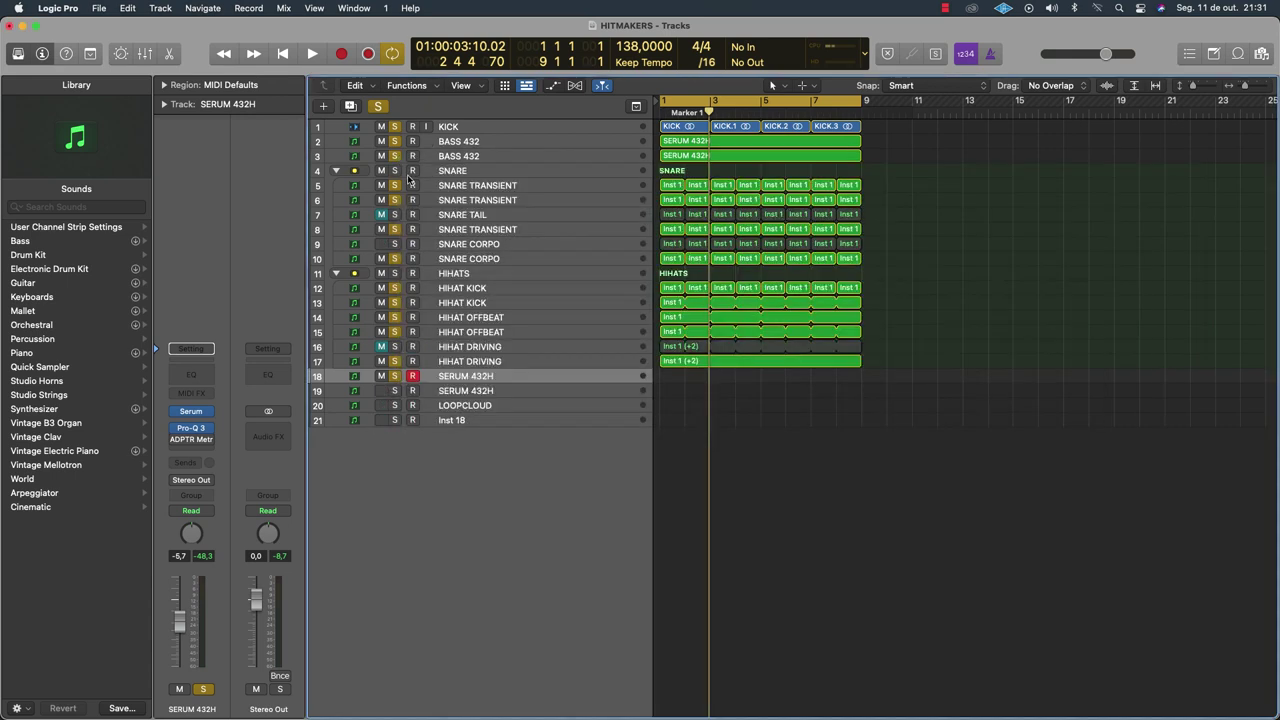
{"action": "left_click", "coordinate": [404, 164]}
Replace ADPTR MetricAB on the soloed SERUM 432H track with the stereo version of Native Instruments Replika
{"action": "left_click", "coordinate": [468, 392]}
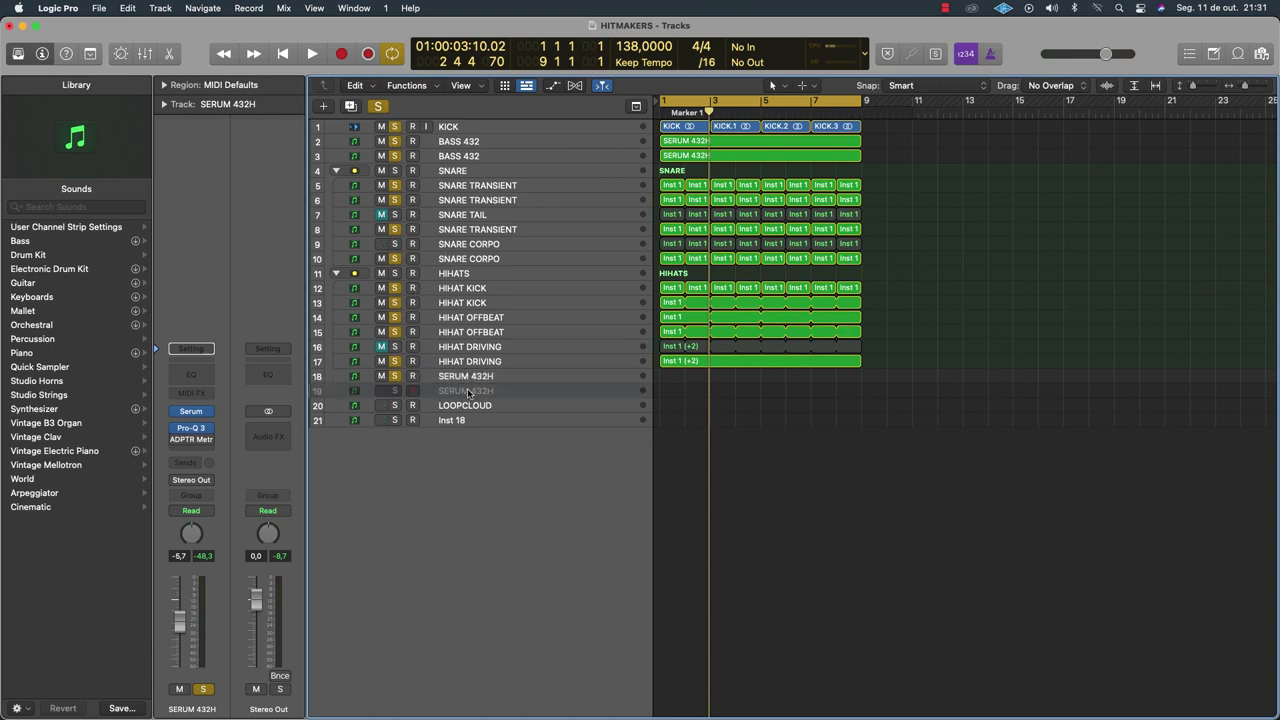
{"action": "left_click", "coordinate": [467, 374]}
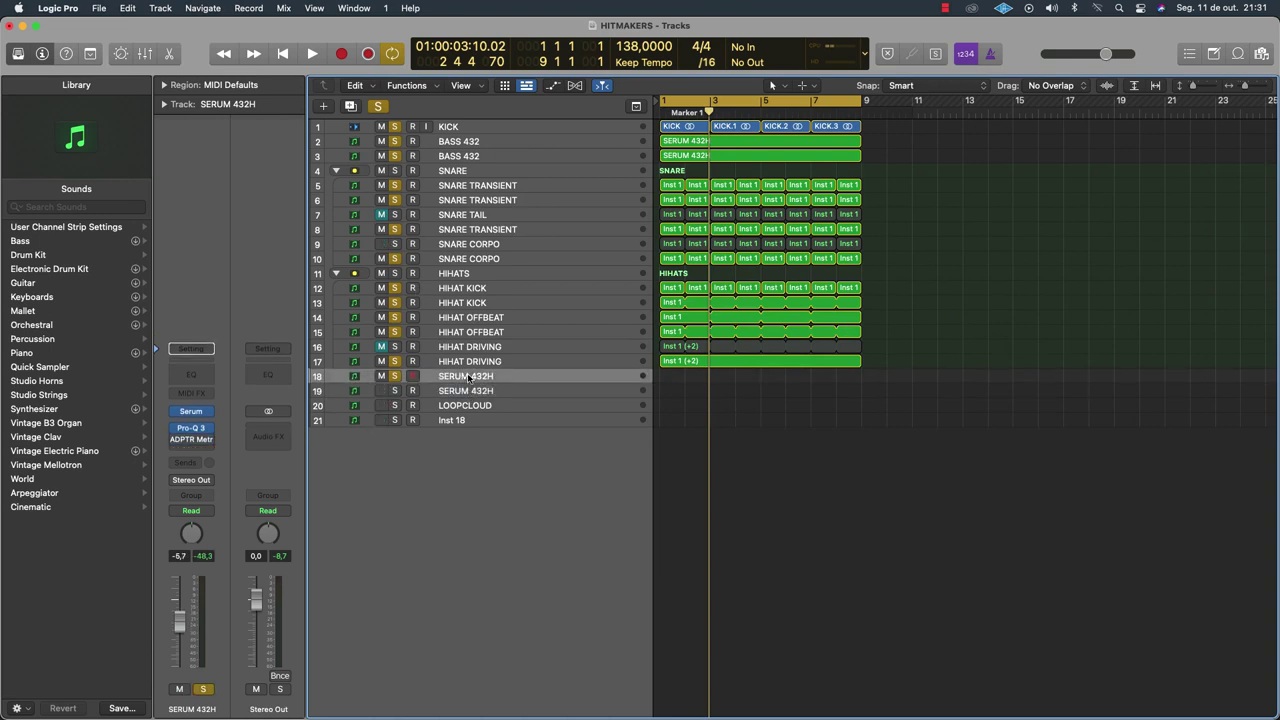
{"action": "left_click", "coordinate": [210, 441]}
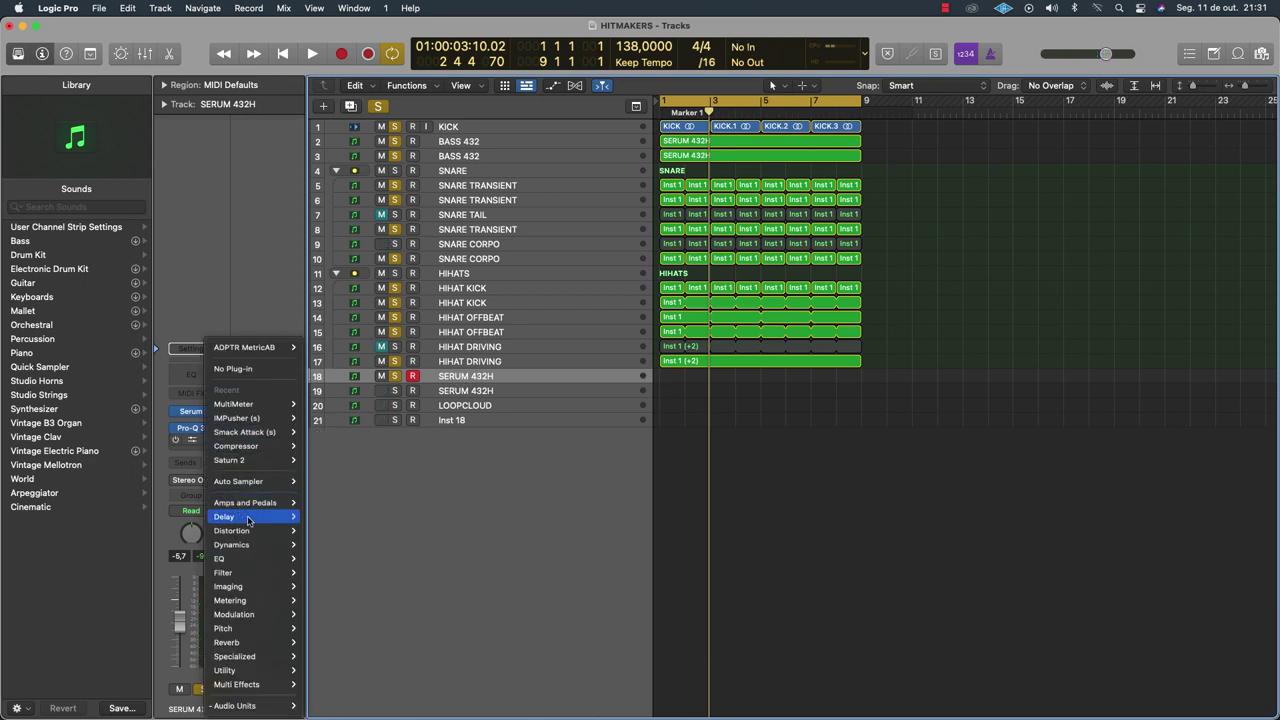
{"action": "mouse_move", "coordinate": [251, 520]}
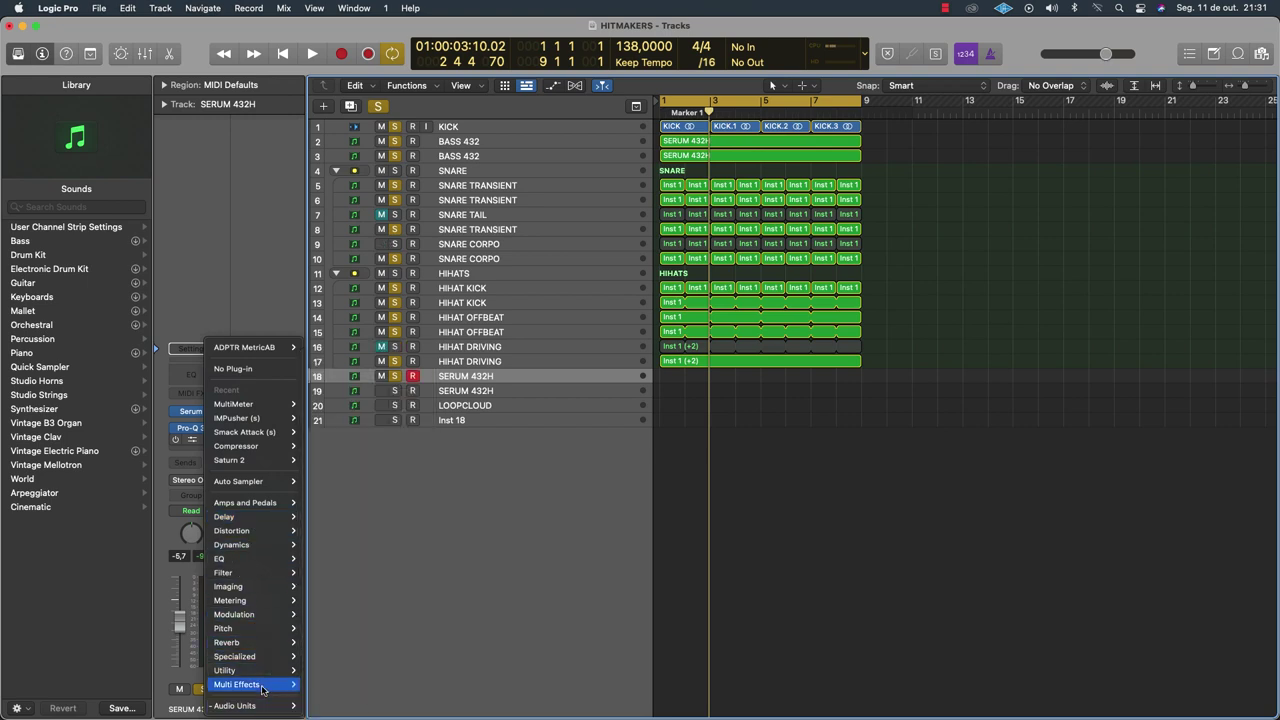
{"action": "mouse_move", "coordinate": [265, 689]}
{"action": "mouse_move", "coordinate": [240, 706]}
{"action": "mouse_move", "coordinate": [354, 710]}
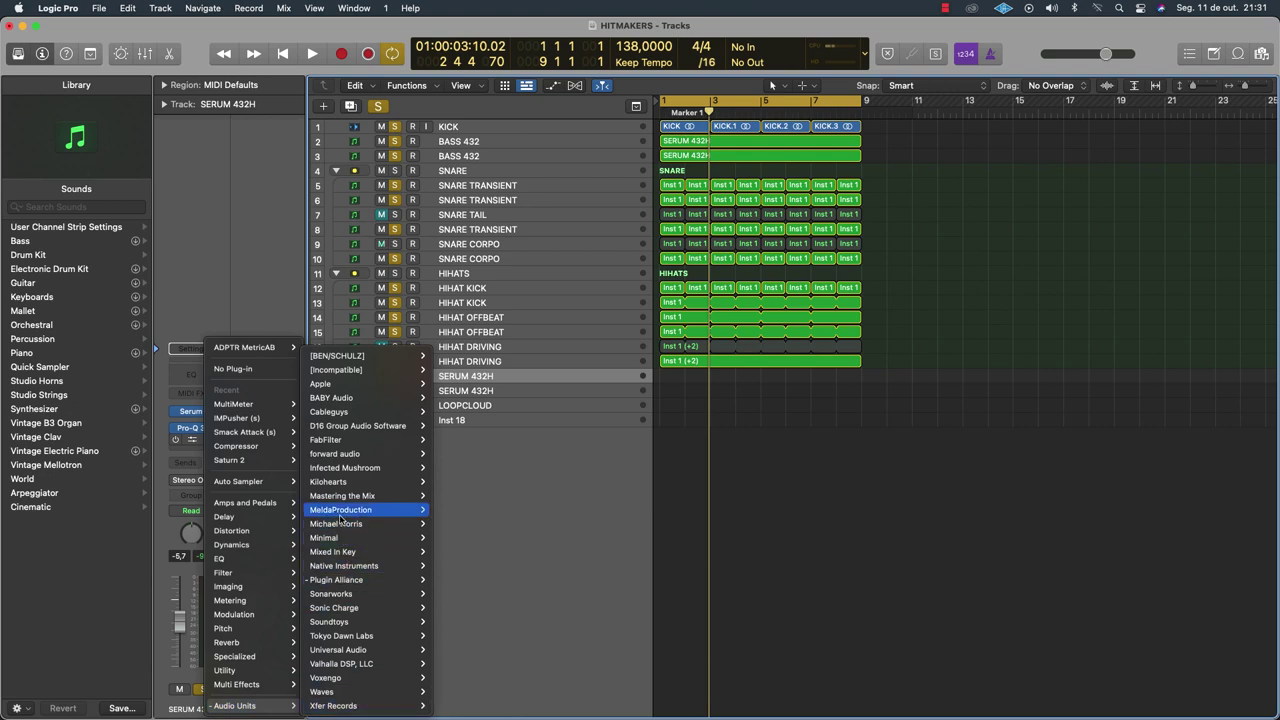
{"action": "mouse_move", "coordinate": [342, 453]}
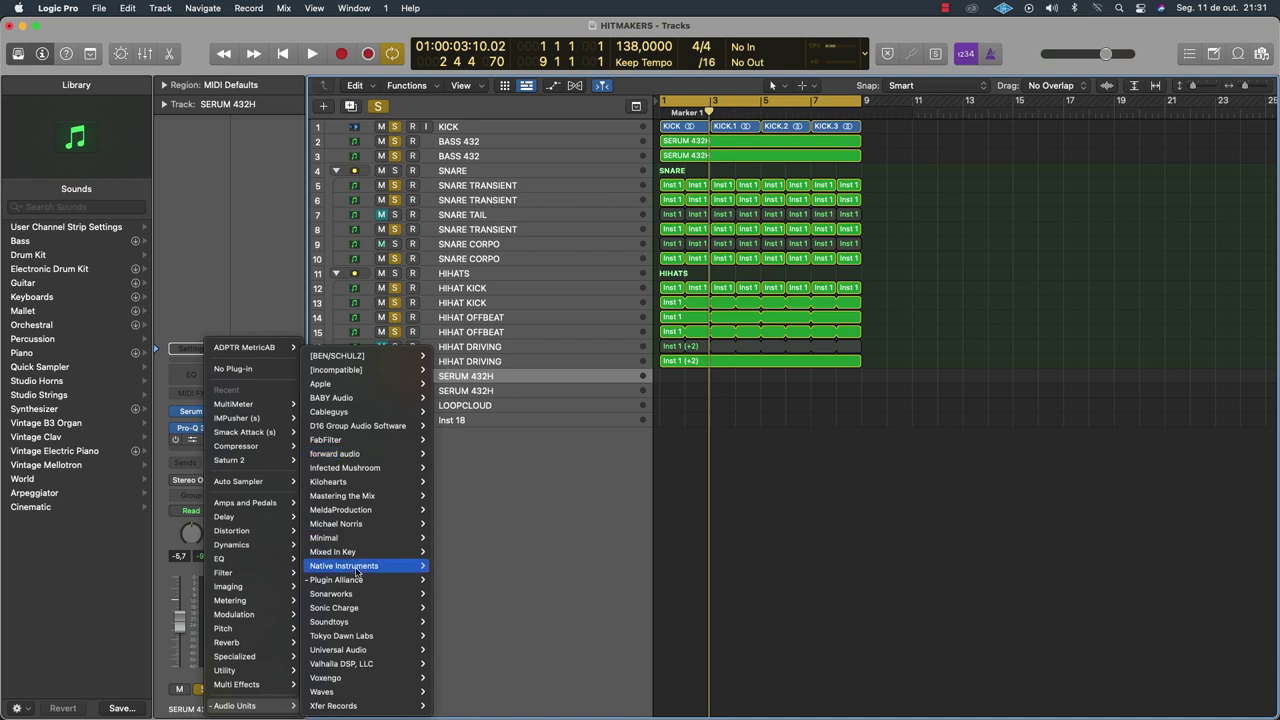
{"action": "mouse_move", "coordinate": [357, 572]}
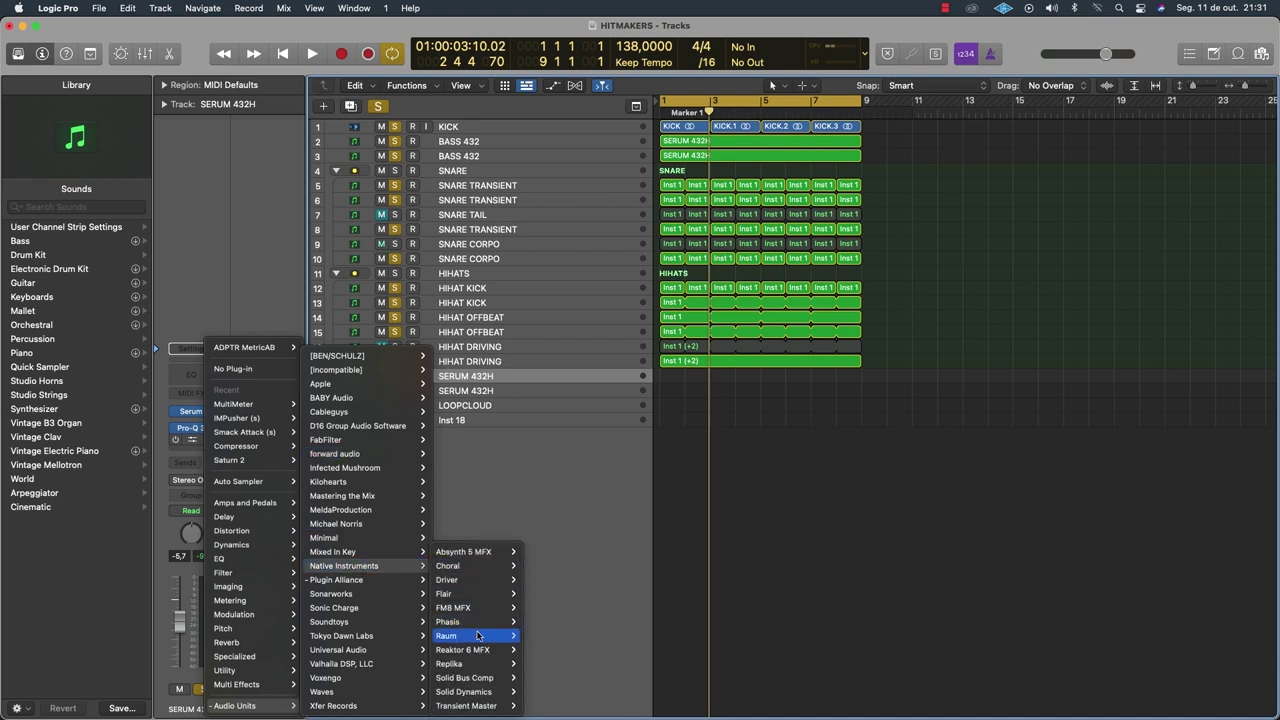
{"action": "mouse_move", "coordinate": [490, 667]}
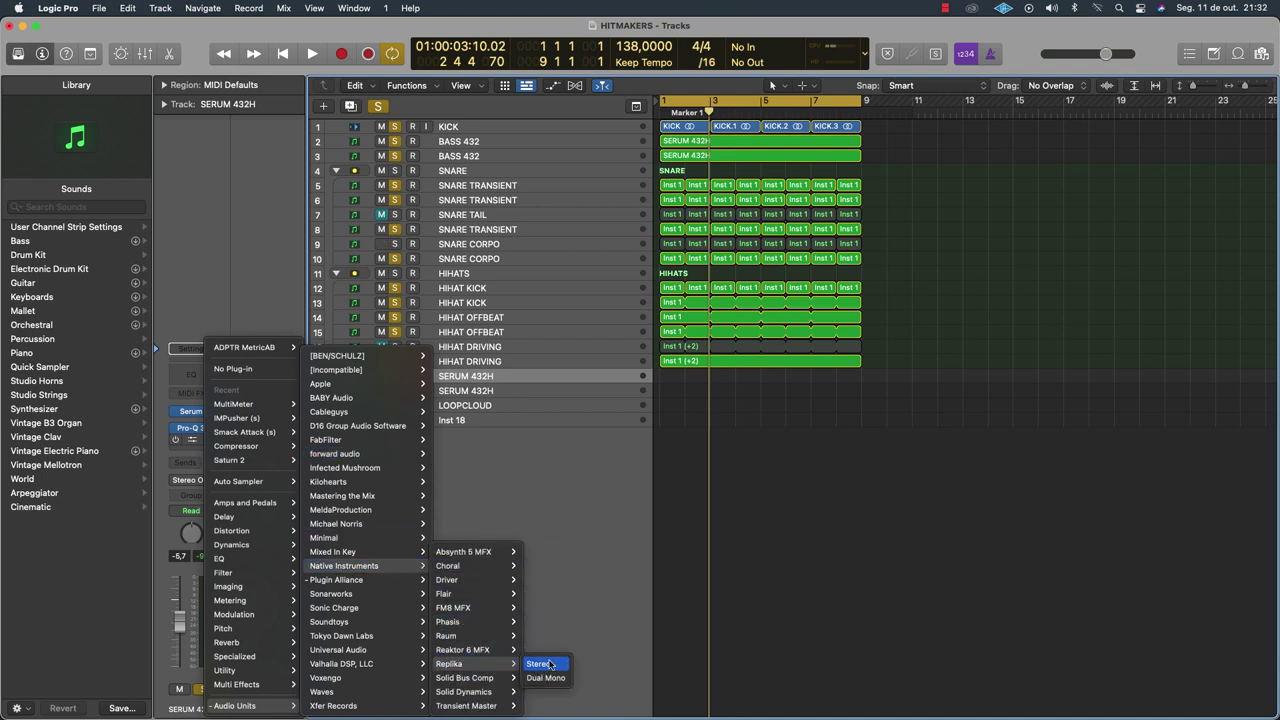
{"action": "left_click", "coordinate": [549, 665]}
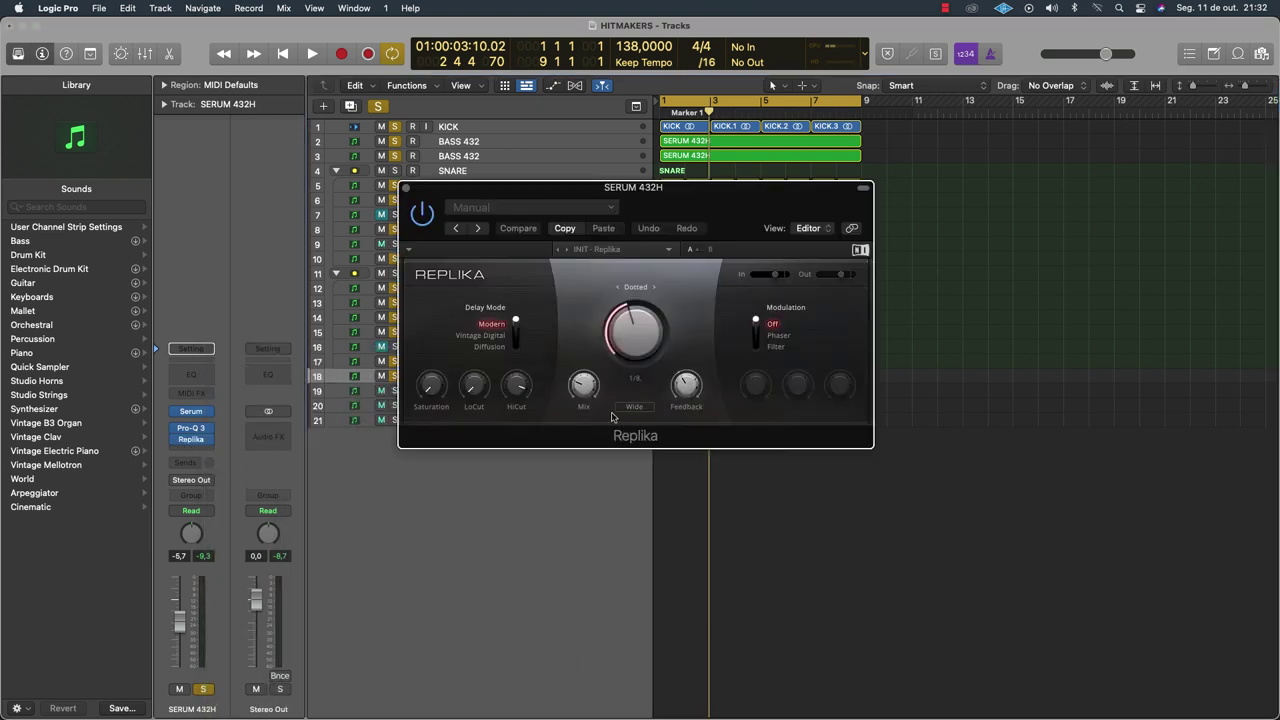
In Replika, raise the mix and low cut, and change the stereo mode from Wide to Ping Pong
{"action": "left_click_drag", "start_coordinate": [586, 387], "coordinate": [586, 366]}
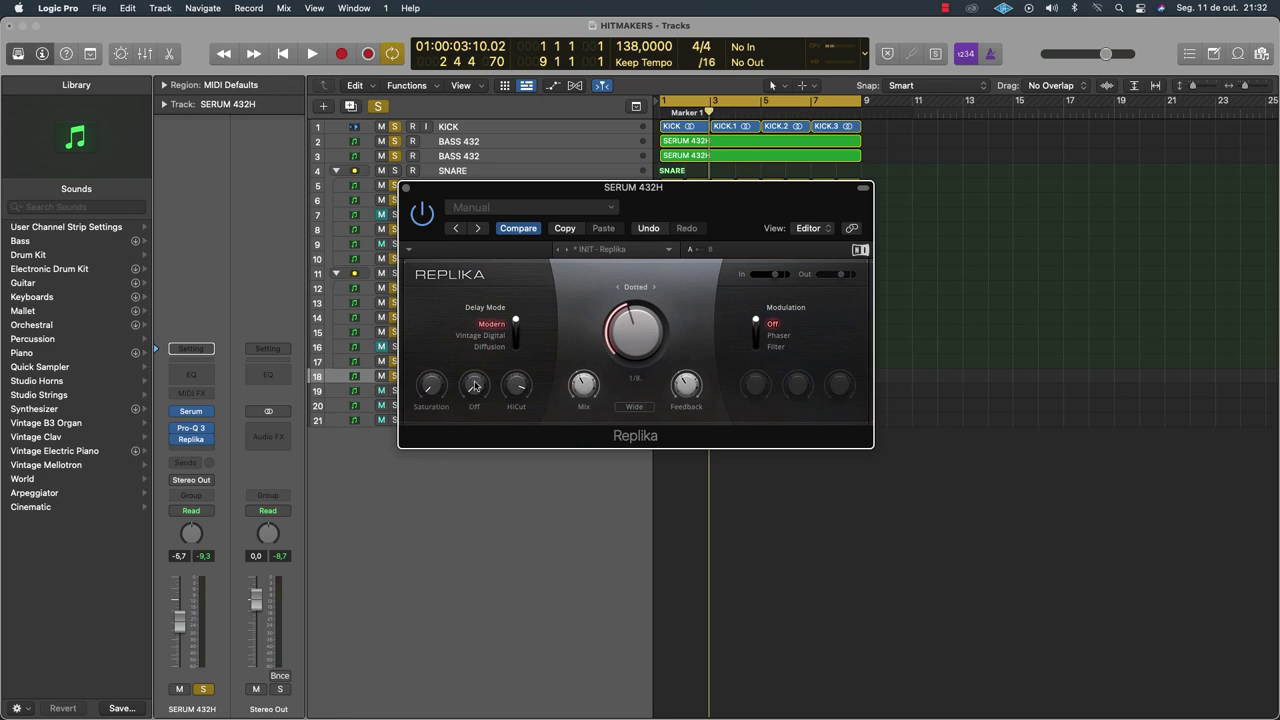
{"action": "left_click_drag", "start_coordinate": [475, 386], "coordinate": [517, 390]}
{"action": "left_click", "coordinate": [636, 407]}
Turn off the Delay in Serum's effects and move the Serum window so it no longer covers Replika's main controls
{"action": "left_click", "coordinate": [191, 411]}
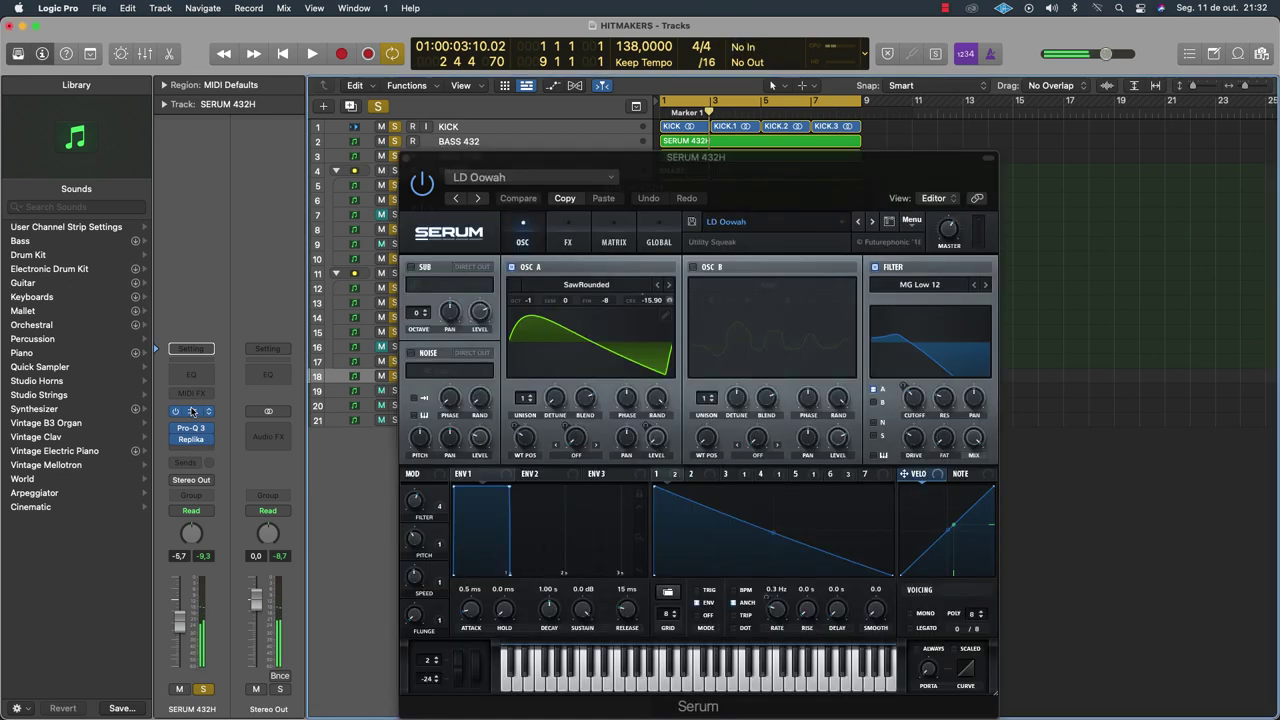
{"action": "left_click", "coordinate": [560, 246]}
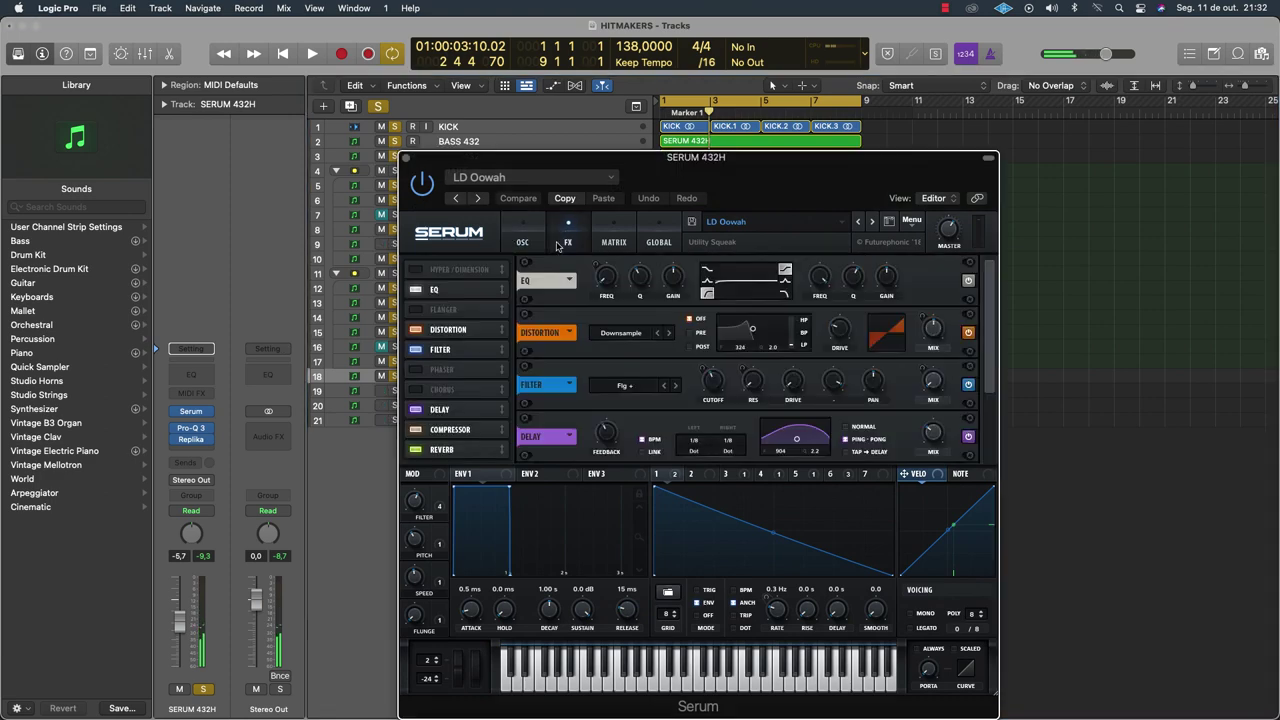
{"action": "left_click", "coordinate": [415, 409]}
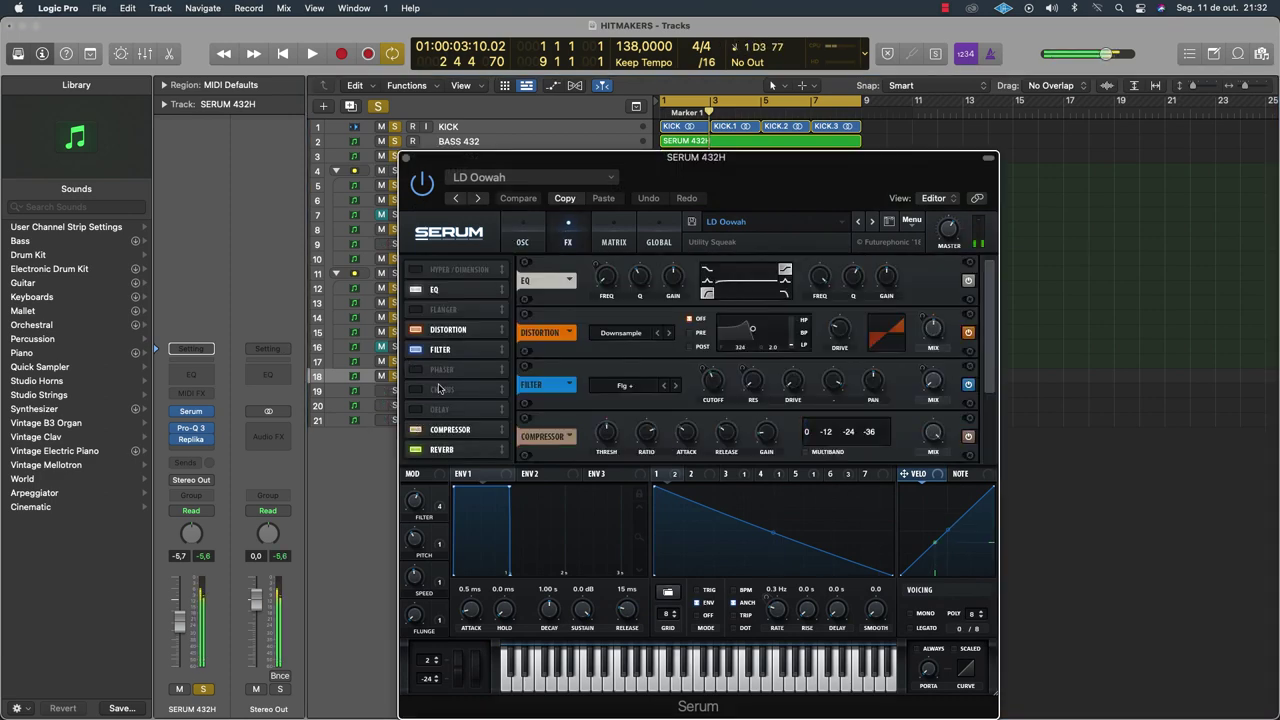
{"action": "left_click_drag", "start_coordinate": [426, 169], "coordinate": [834, 232]}
{"action": "left_click_drag", "start_coordinate": [1158, 242], "coordinate": [1002, 154]}
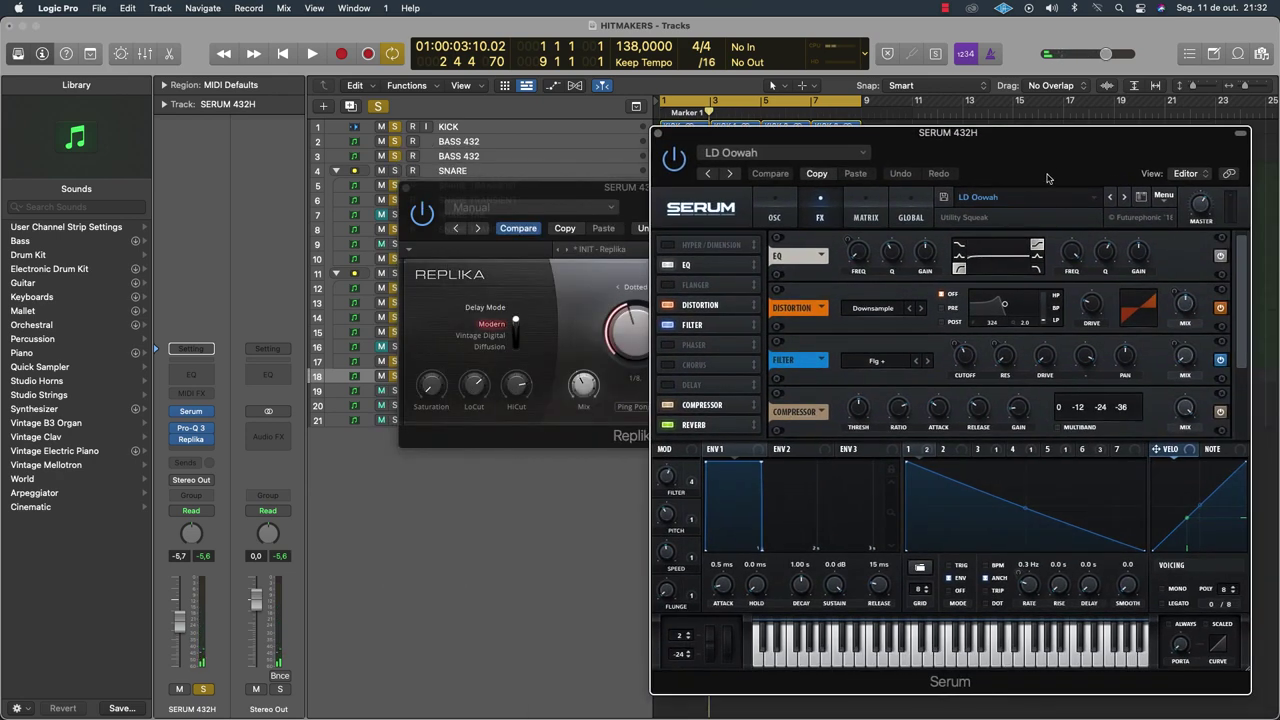
Browse Serum's FUTUREPHONIC - ECHOTRONICS user presets from PD Fallen Angels onward and load PD Goodnight, Cassini
{"action": "left_click", "coordinate": [1055, 204]}
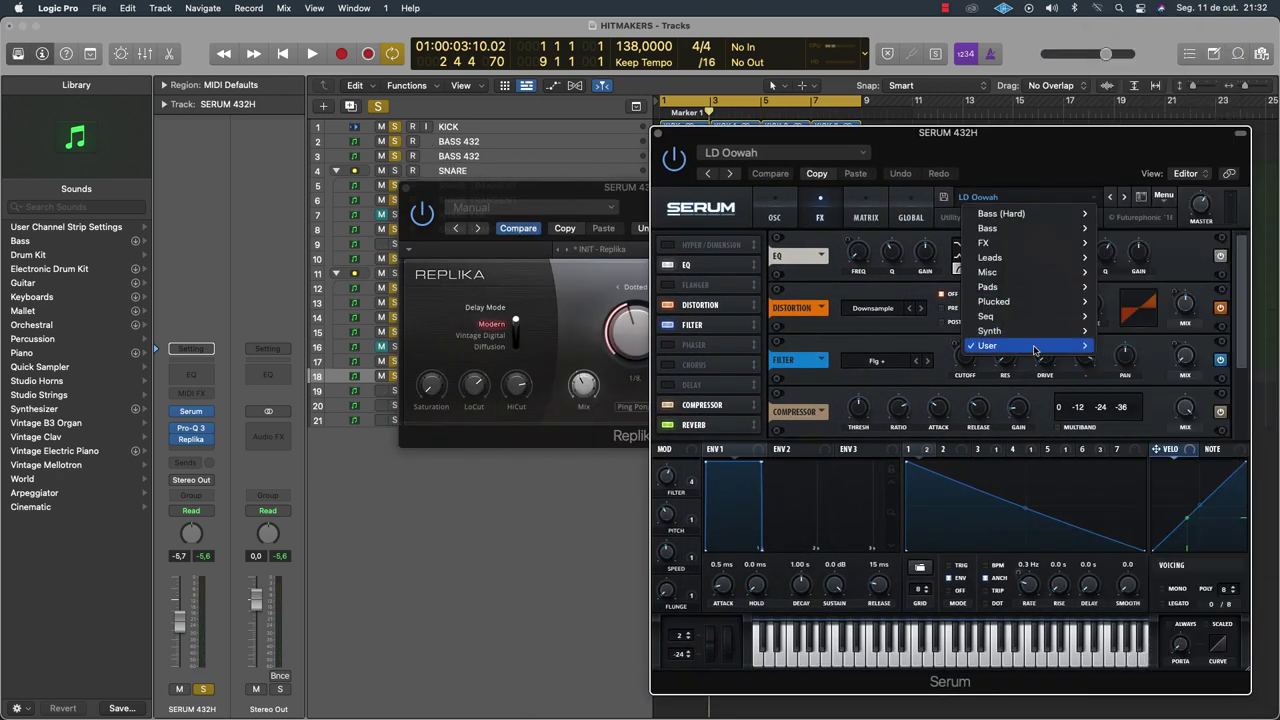
{"action": "mouse_move", "coordinate": [1075, 346]}
{"action": "mouse_move", "coordinate": [851, 420]}
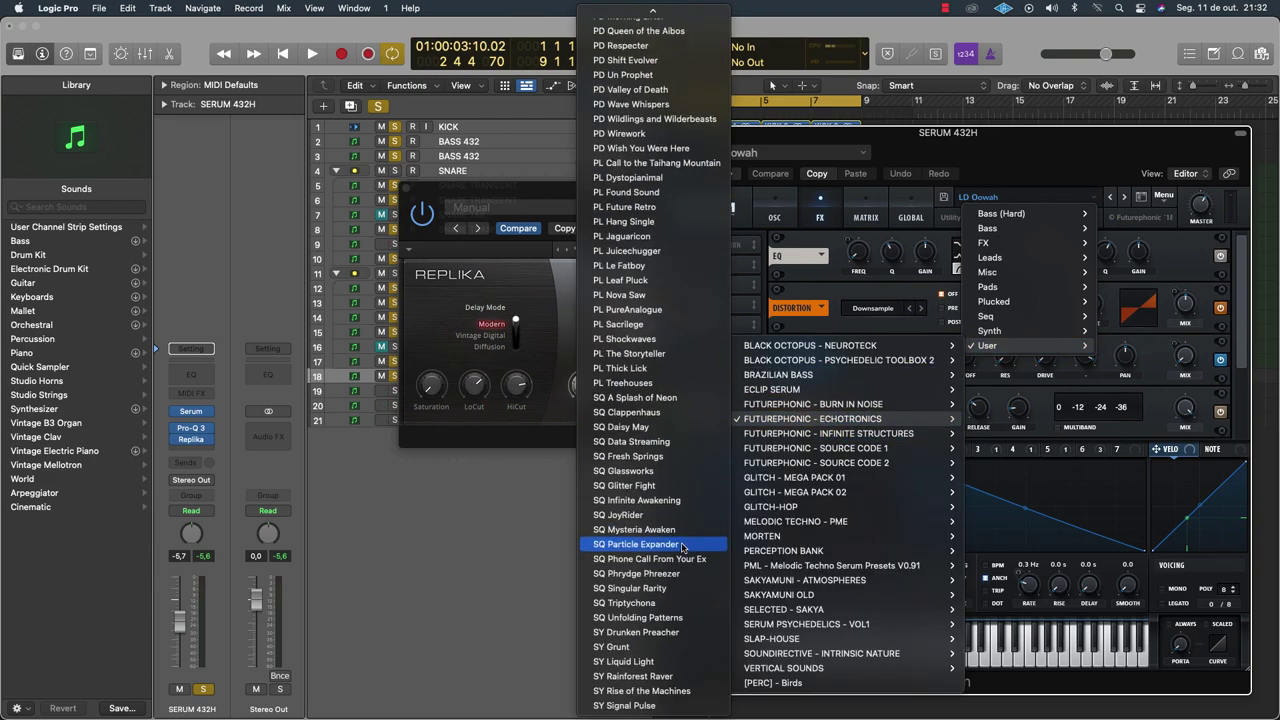
{"action": "scroll", "coordinate": [683, 546], "scroll_direction": "up", "scroll_amount": 15}
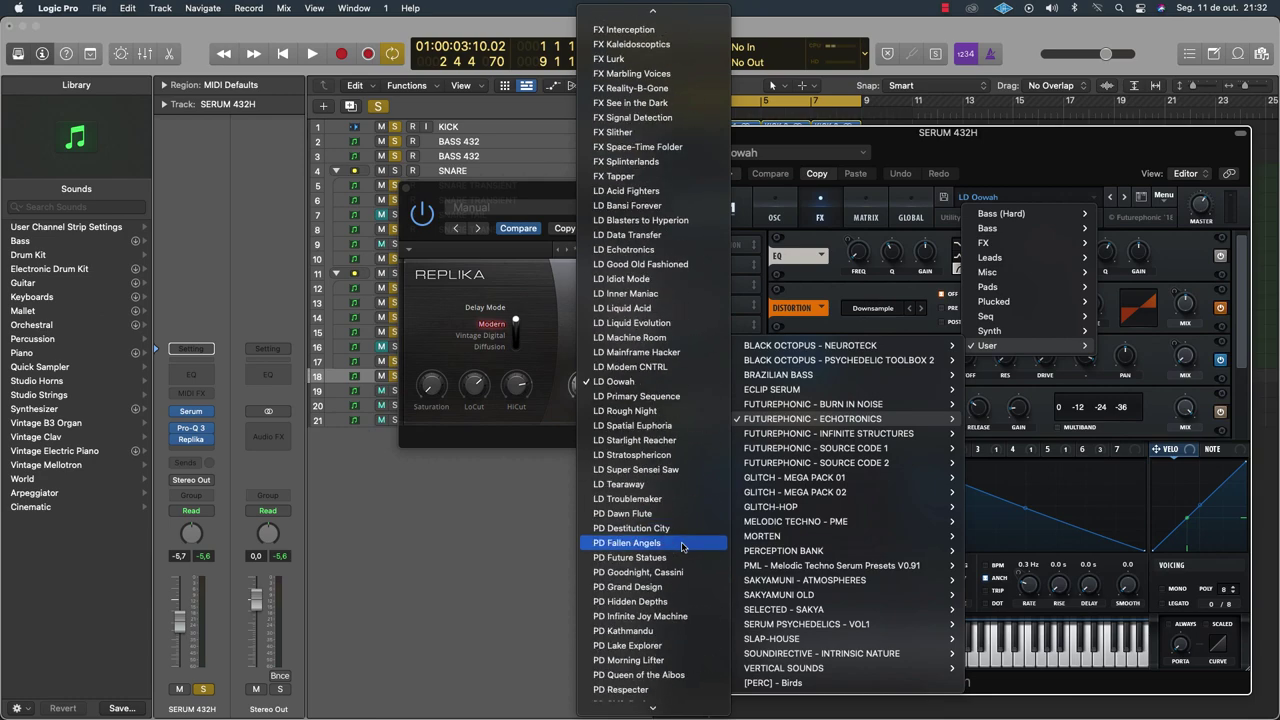
{"action": "left_click", "coordinate": [683, 546]}
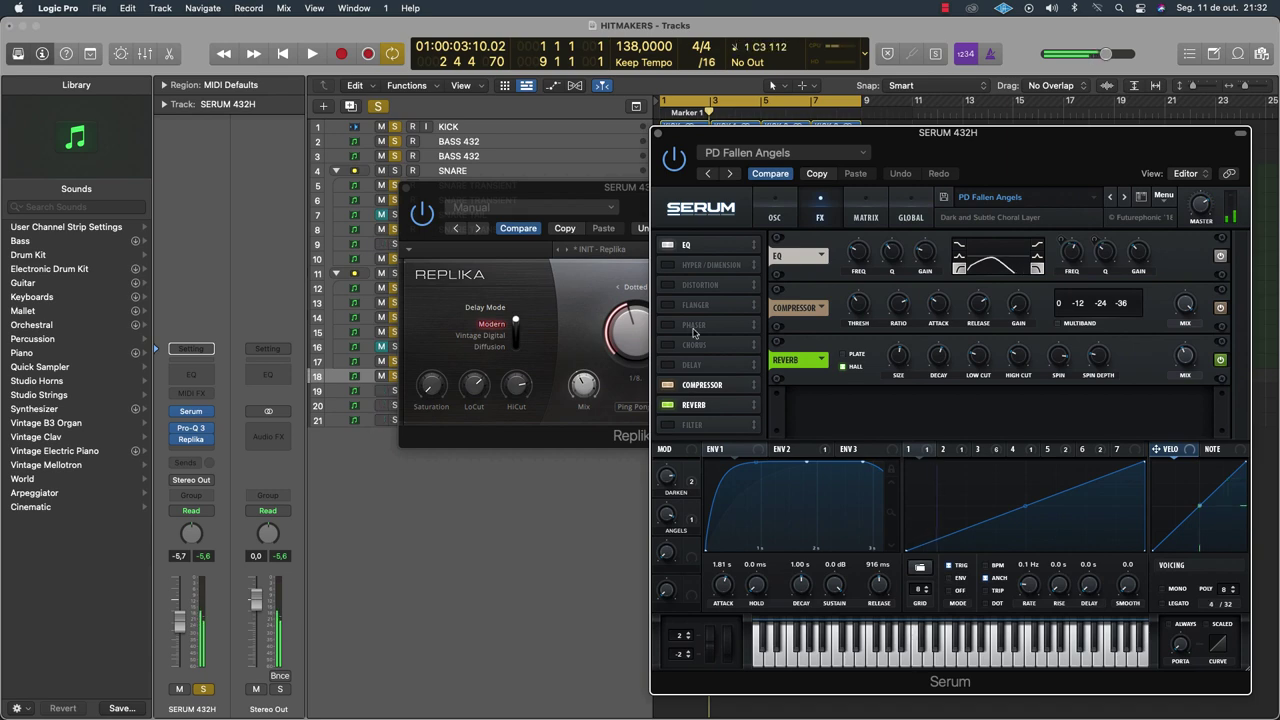
{"action": "left_click", "coordinate": [1124, 197]}
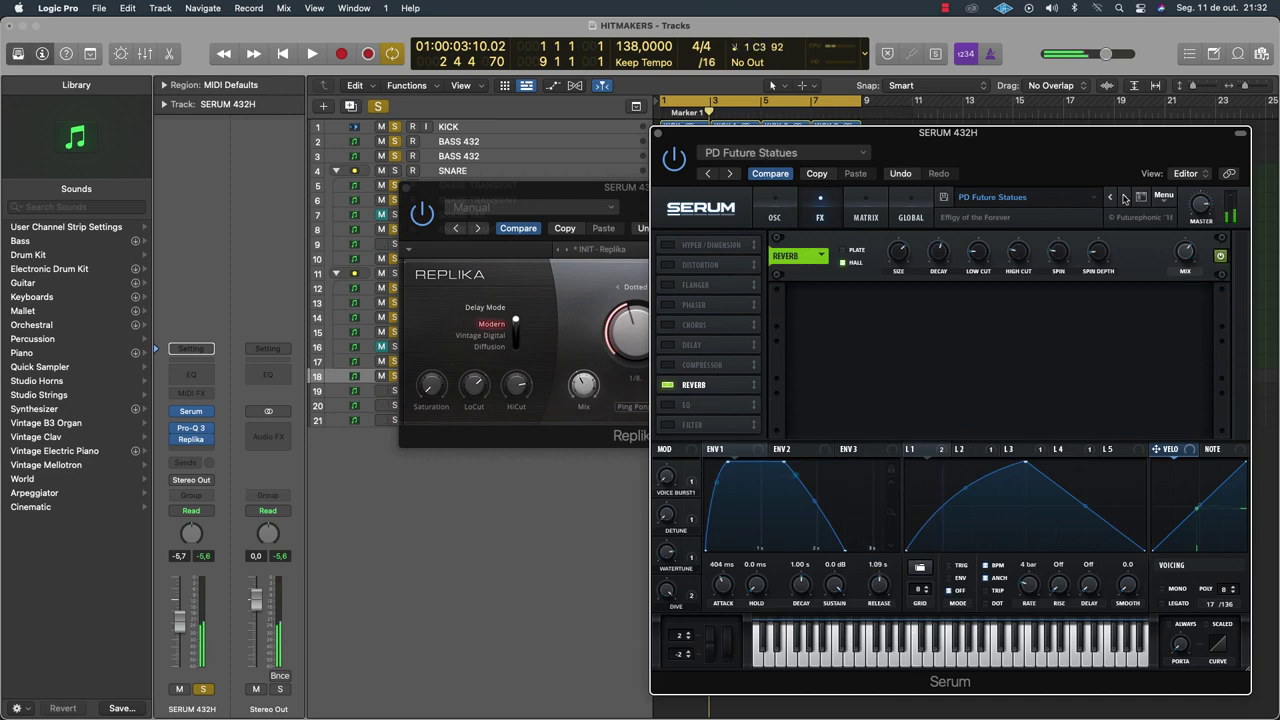
{"action": "left_click", "coordinate": [1124, 197]}
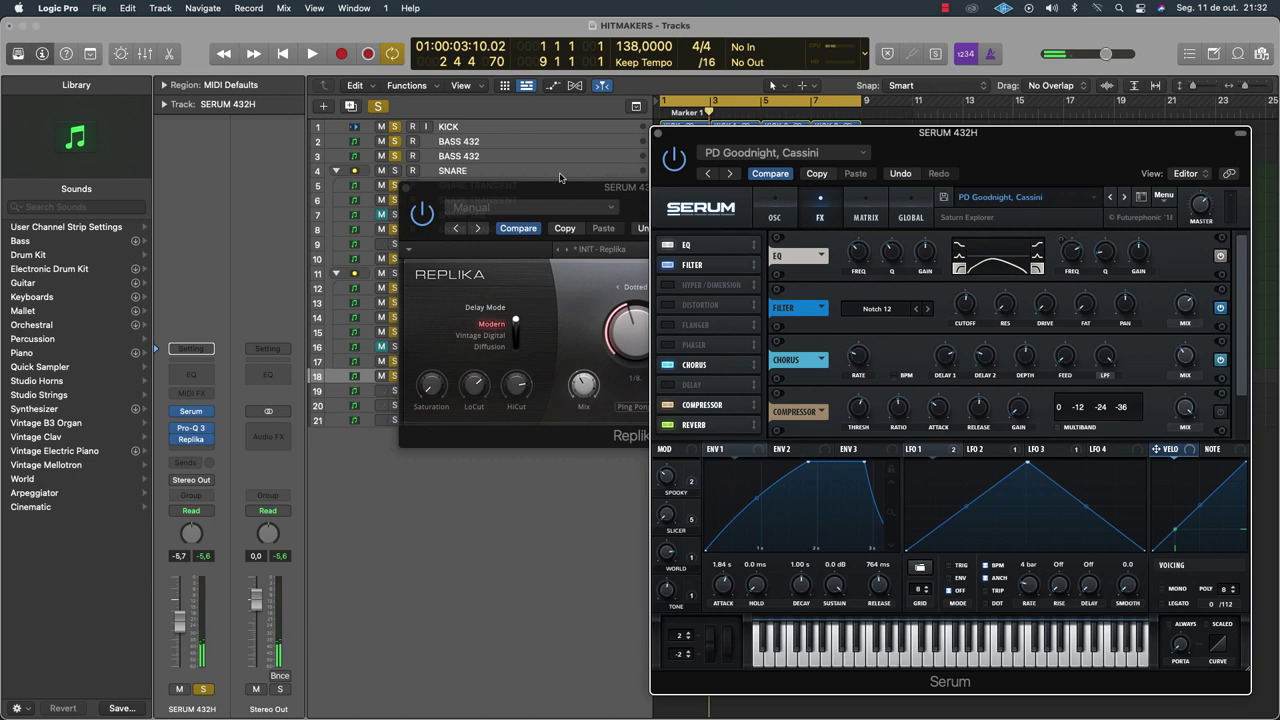
Insert the stereo version of FabFilter Pro-R after Replika on the SERUM 432H track
{"action": "left_click", "coordinate": [566, 285]}
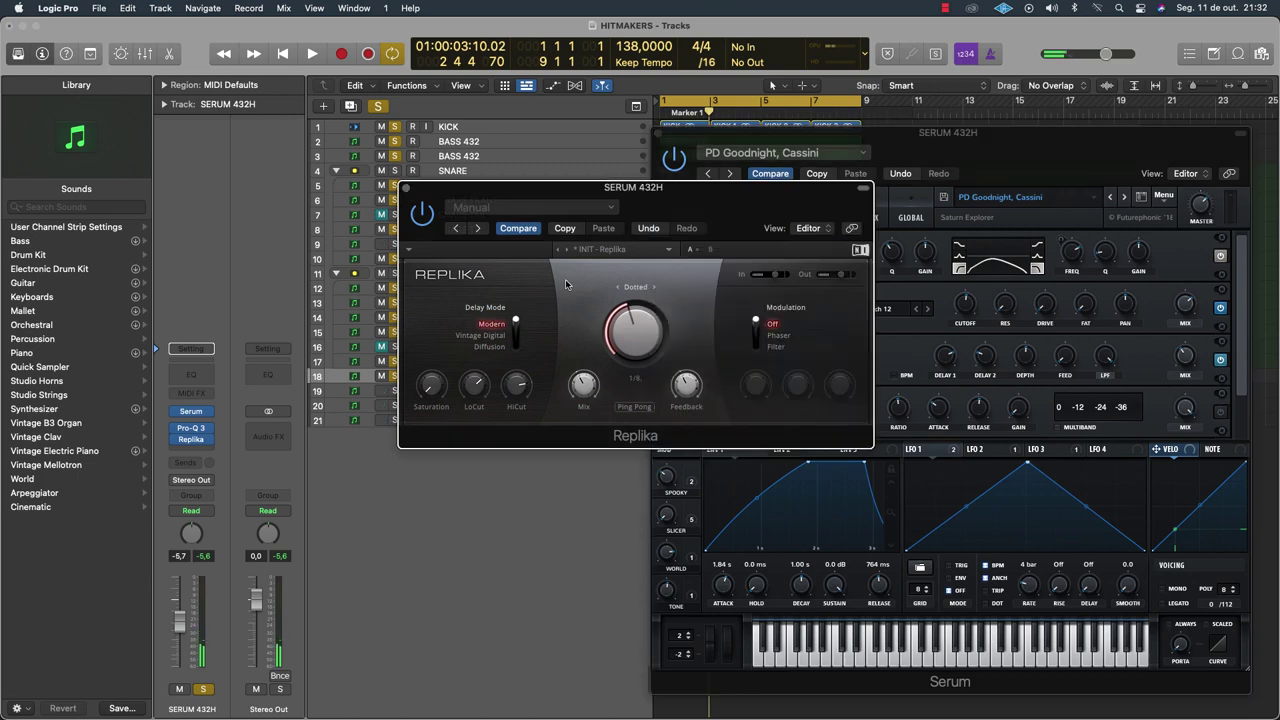
{"action": "left_click", "coordinate": [191, 455]}
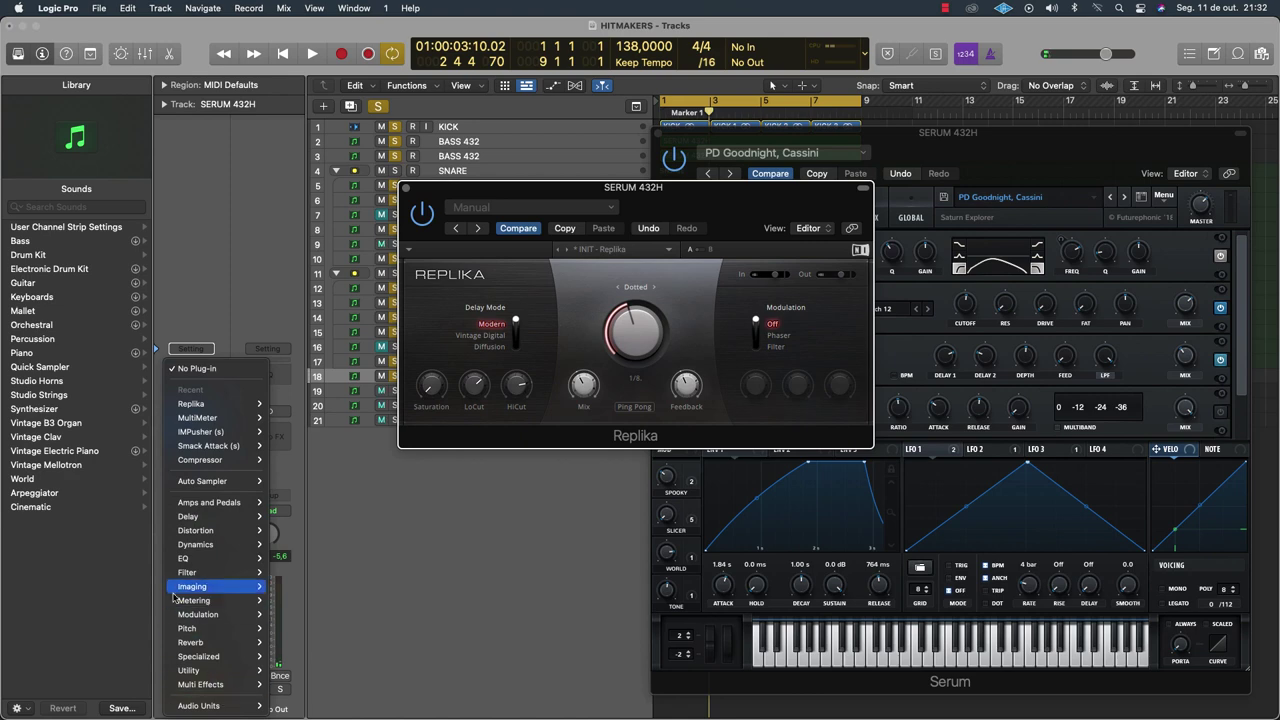
{"action": "mouse_move", "coordinate": [205, 642]}
{"action": "mouse_move", "coordinate": [310, 686]}
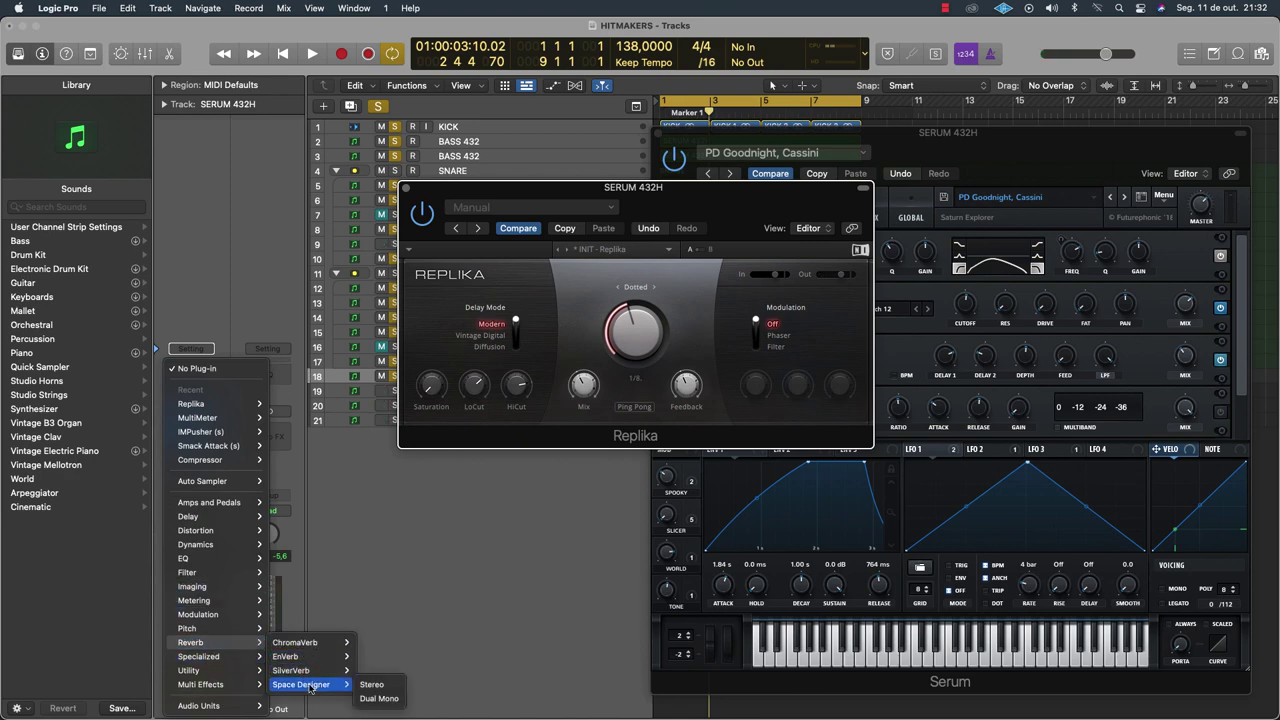
{"action": "mouse_move", "coordinate": [240, 705]}
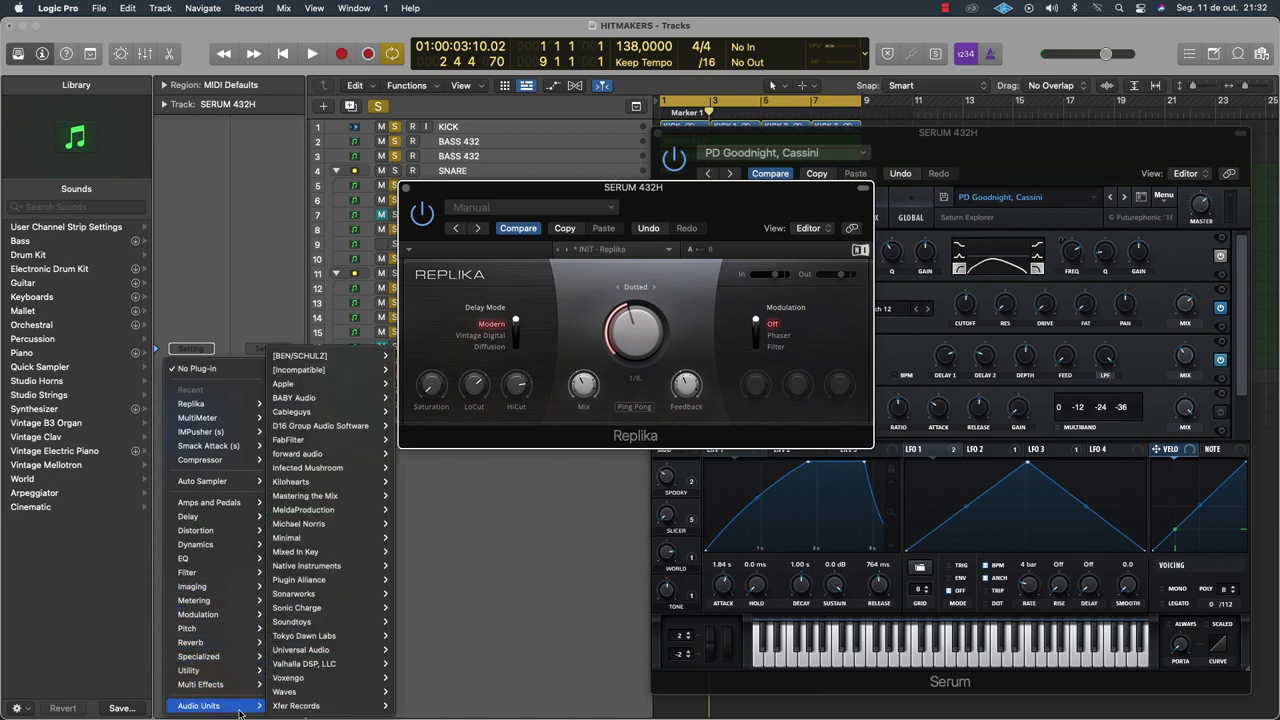
{"action": "mouse_move", "coordinate": [305, 664]}
{"action": "mouse_move", "coordinate": [458, 681]}
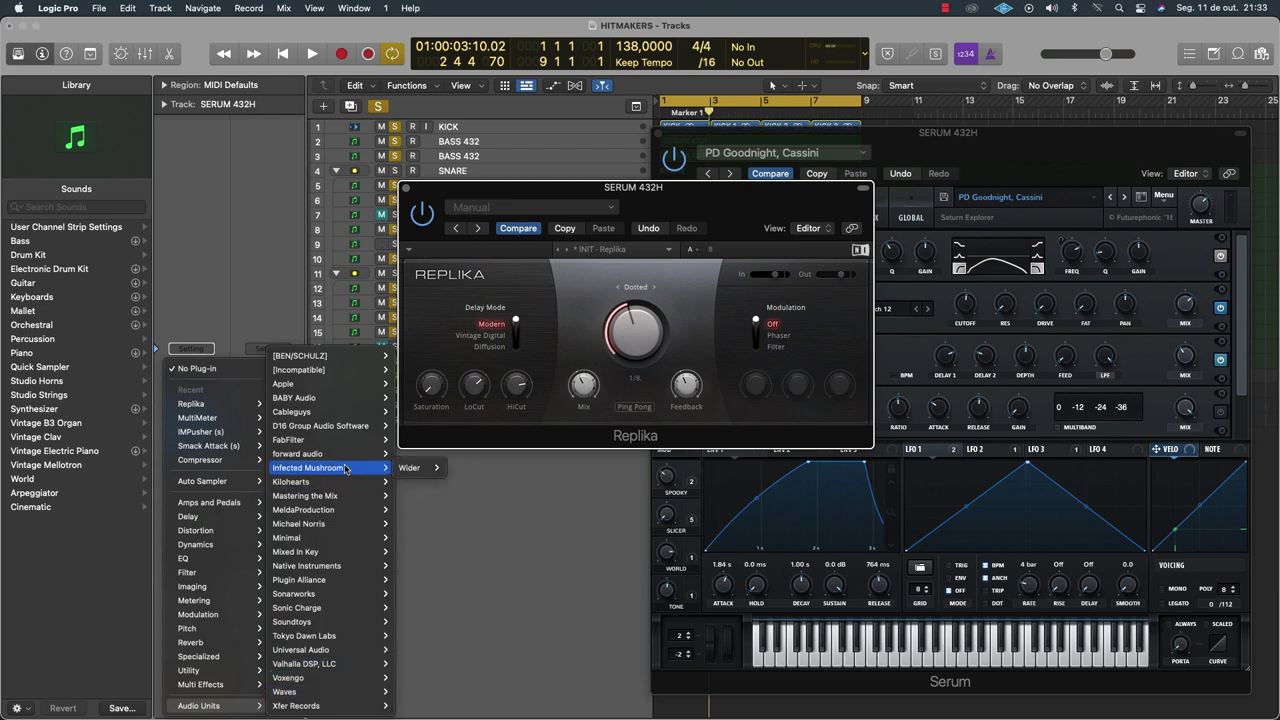
{"action": "mouse_move", "coordinate": [325, 441]}
{"action": "mouse_move", "coordinate": [415, 467]}
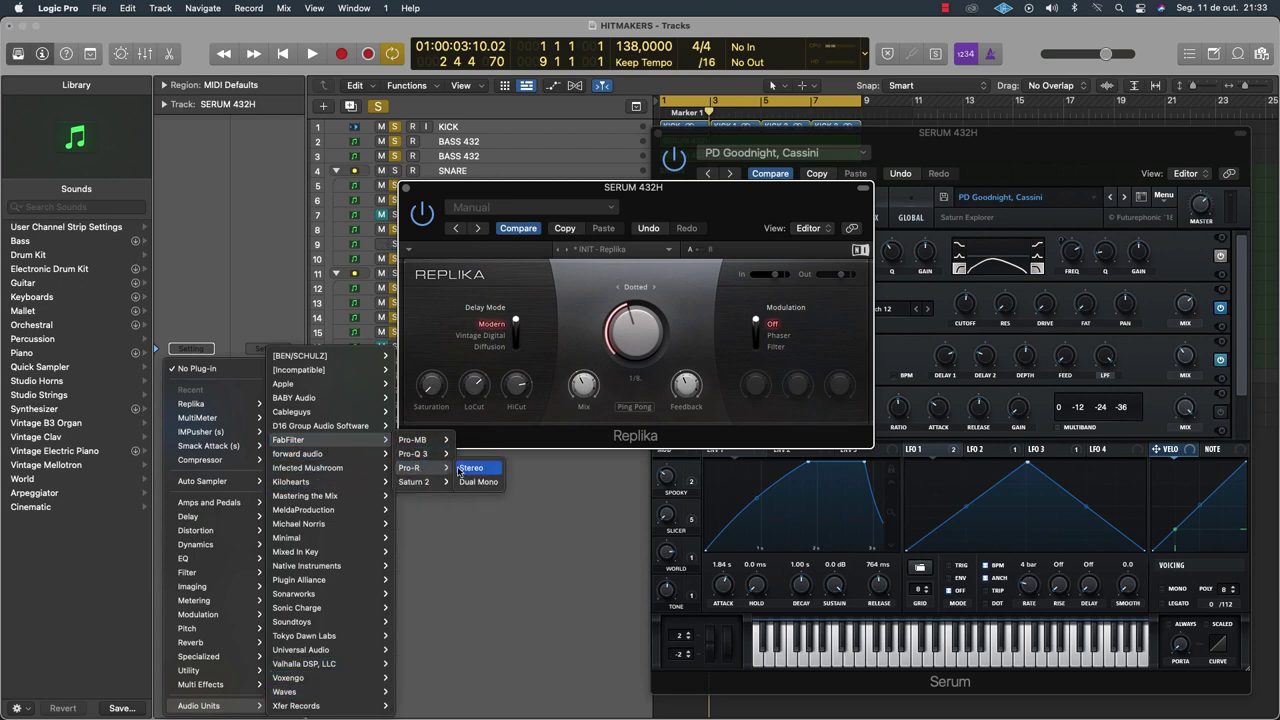
{"action": "left_click", "coordinate": [476, 473]}
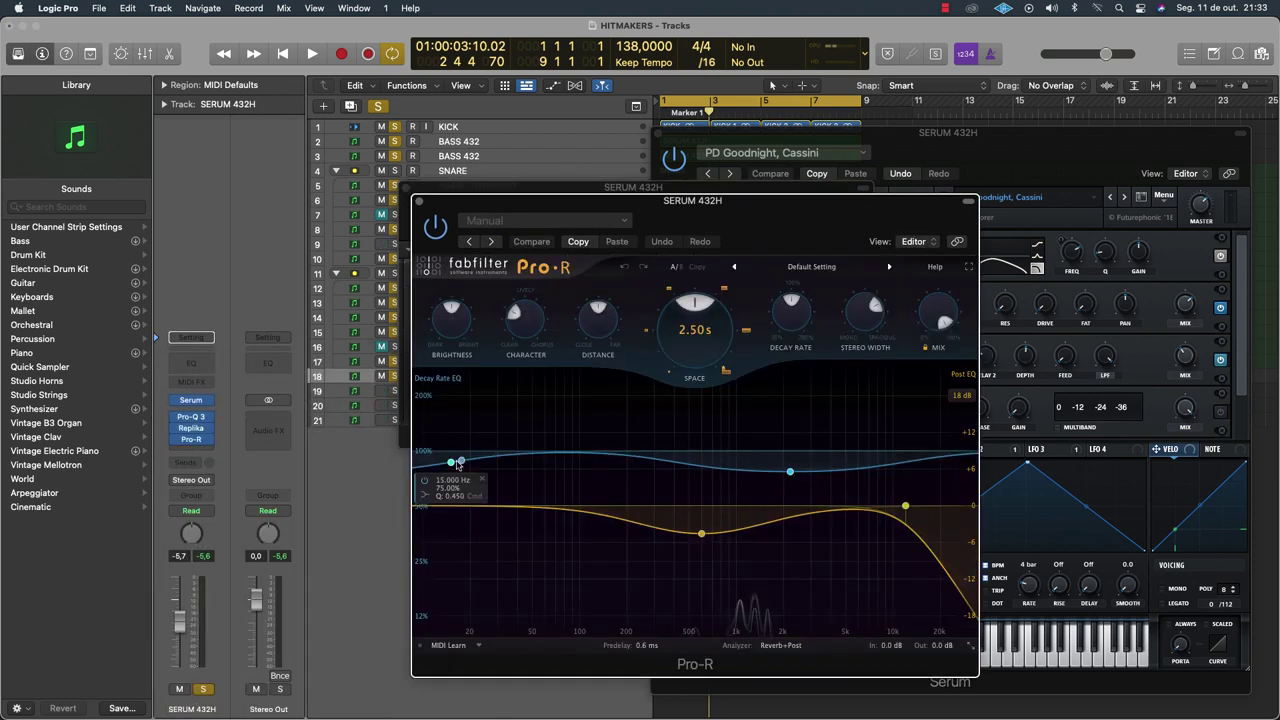
Load the Huge Synth Space preset from the Very Large category in Pro-R
{"action": "left_click", "coordinate": [812, 267]}
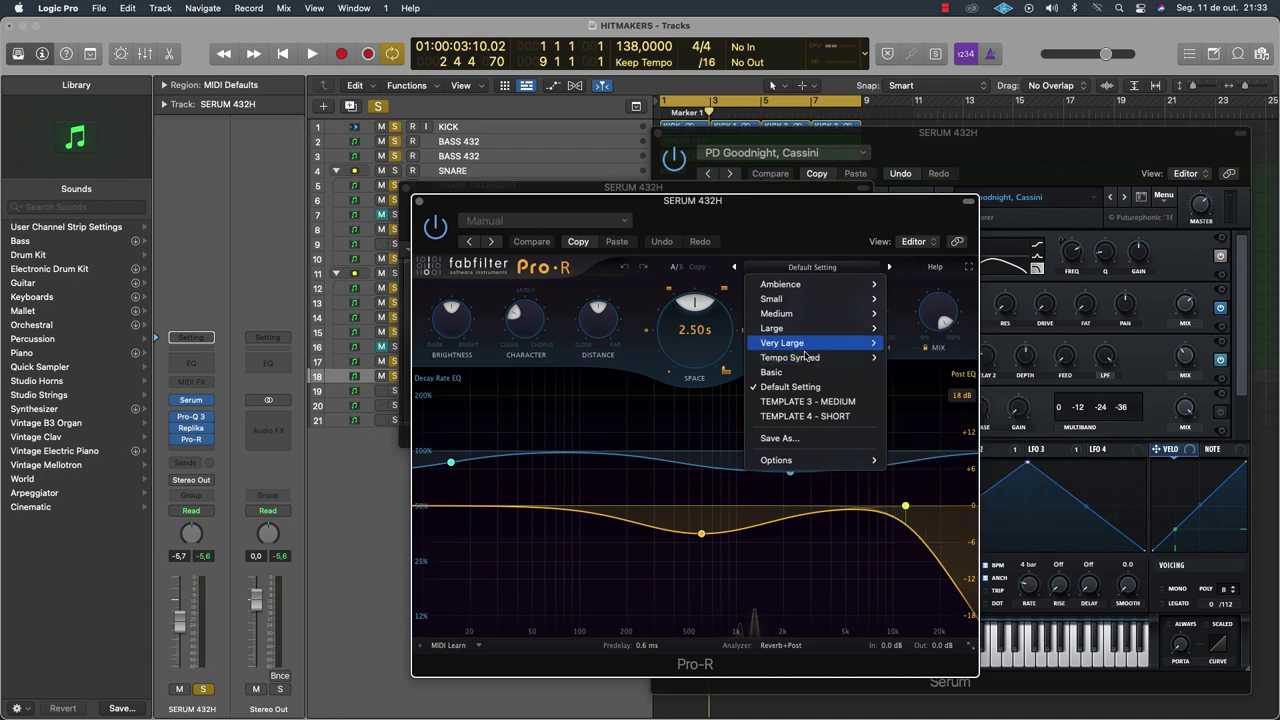
{"action": "mouse_move", "coordinate": [805, 345]}
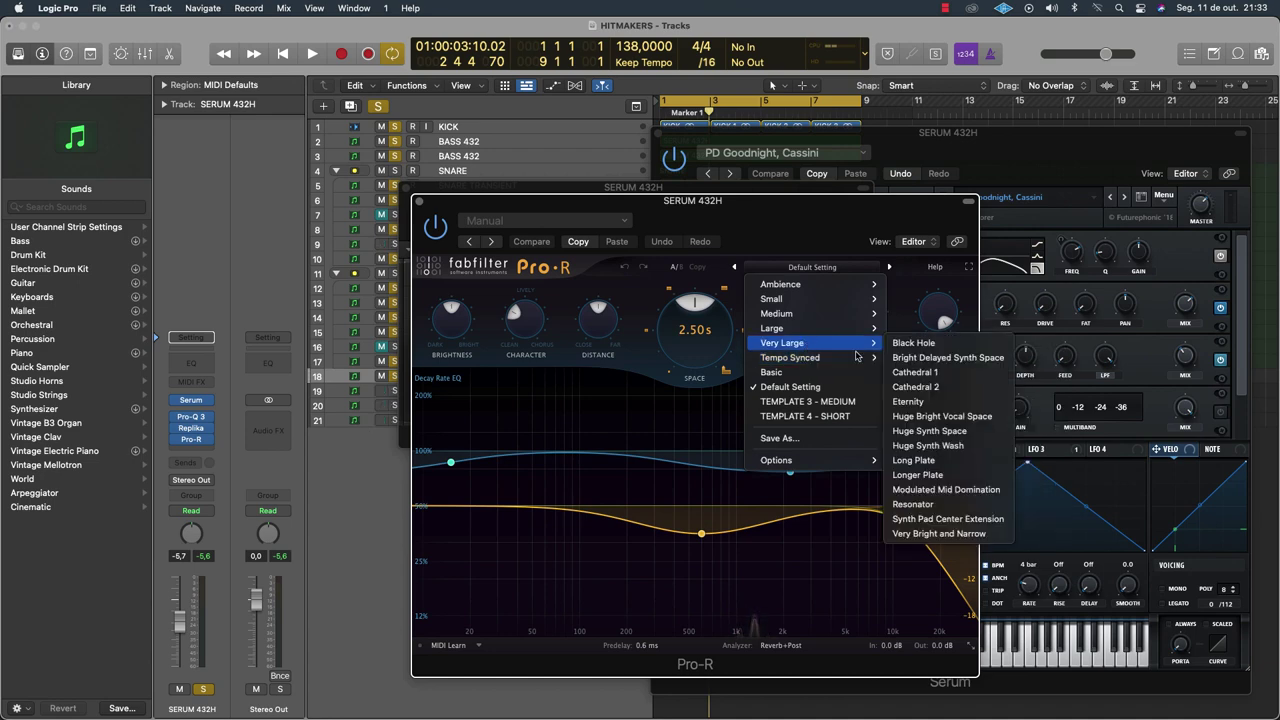
{"action": "left_click", "coordinate": [982, 432]}
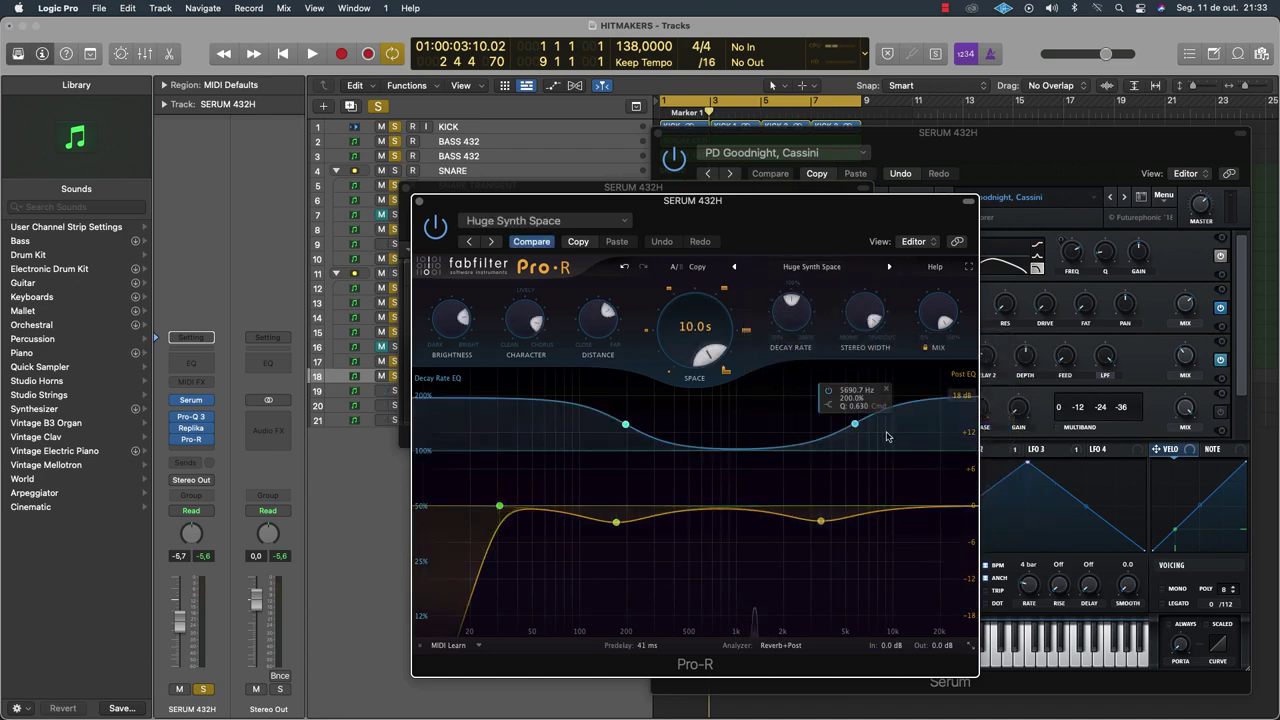
Lower Pro-R's upper decay-rate band below 50% near 7 kHz and reduce the mix, closing all three plug-in windows
{"action": "left_click_drag", "start_coordinate": [925, 511], "coordinate": [867, 521]}
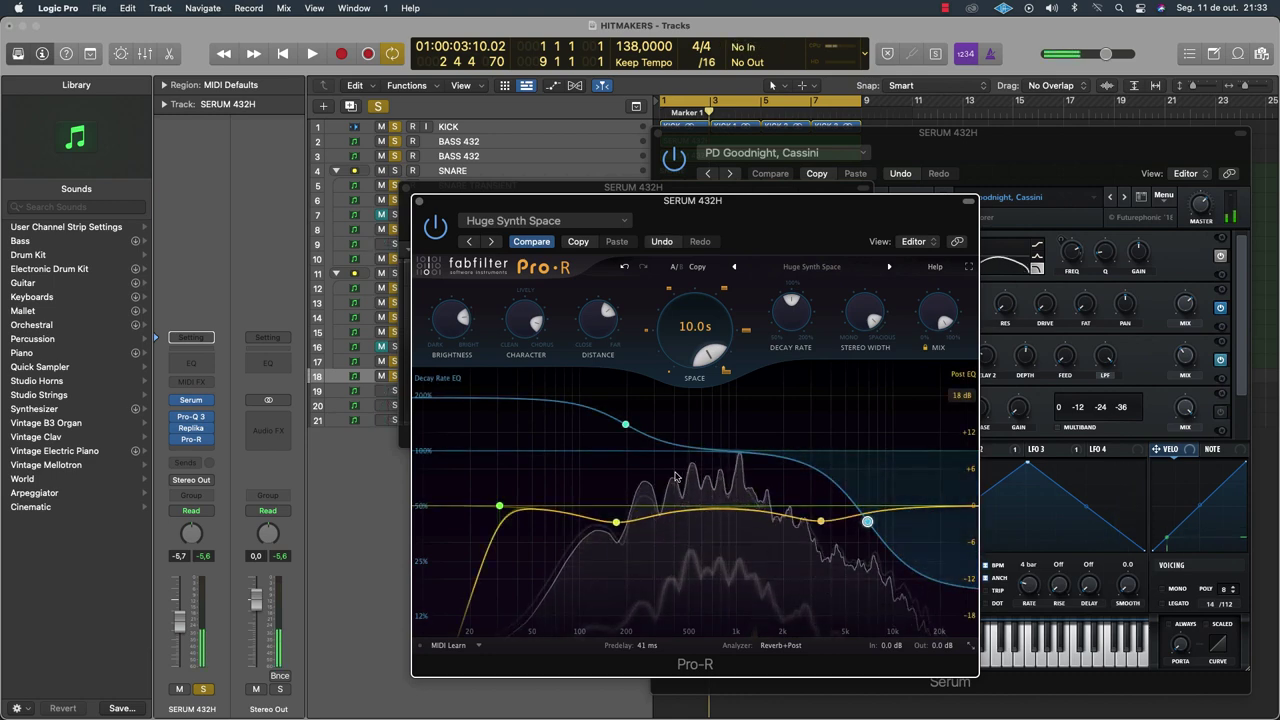
{"action": "mouse_move", "coordinate": [942, 303]}
{"action": "left_mouse_down"}
{"action": "mouse_move", "coordinate": [942, 318]}
{"action": "mouse_move", "coordinate": [940, 296]}
{"action": "left_mouse_up"}
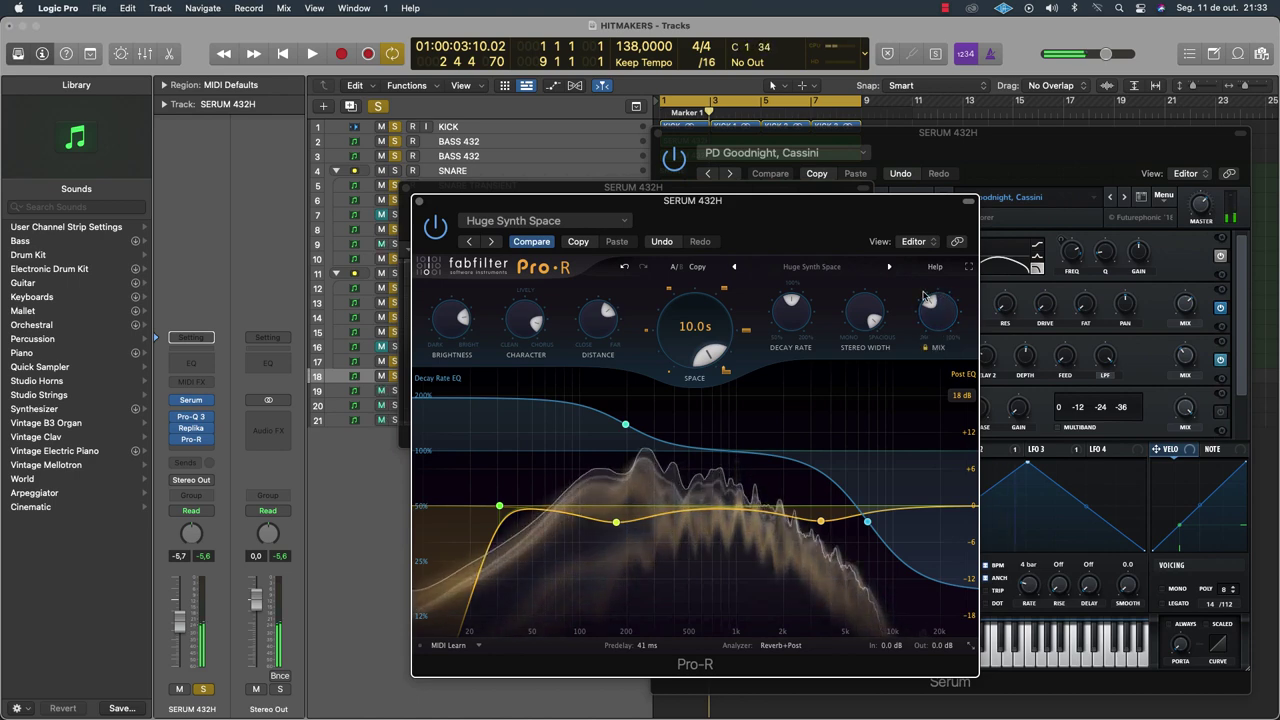
{"action": "left_click", "coordinate": [419, 201]}
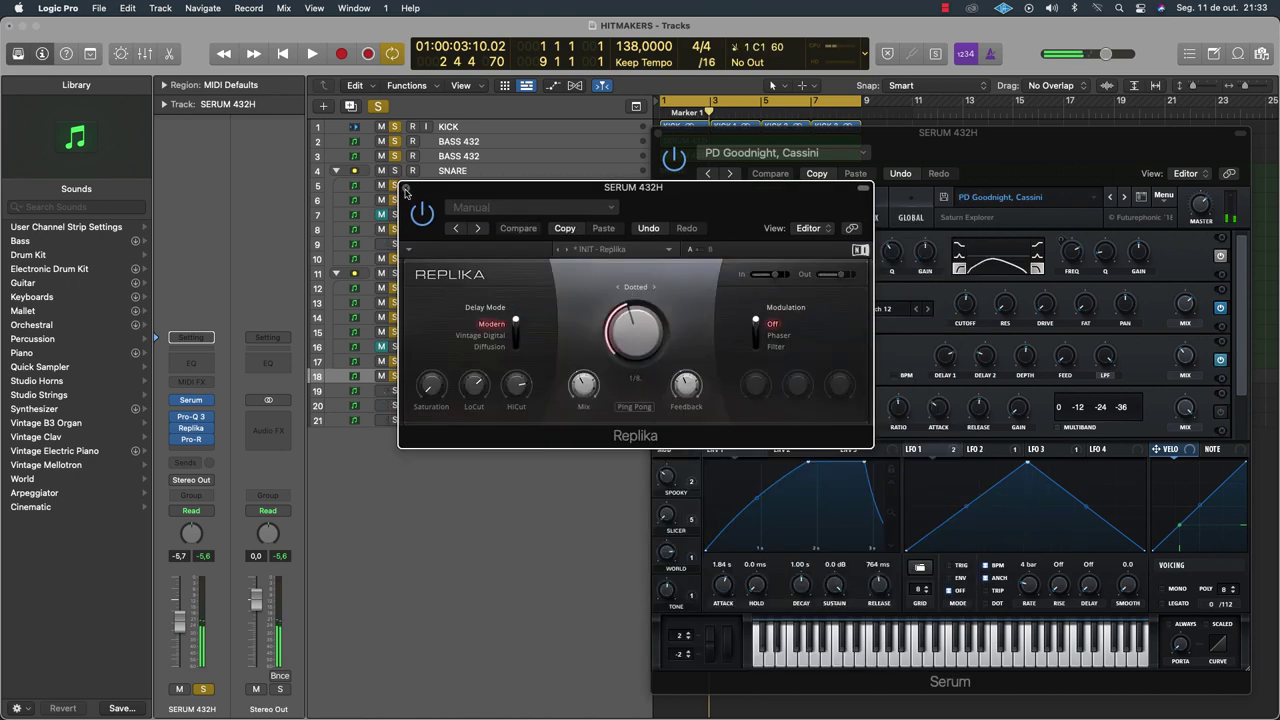
{"action": "left_click", "coordinate": [404, 189]}
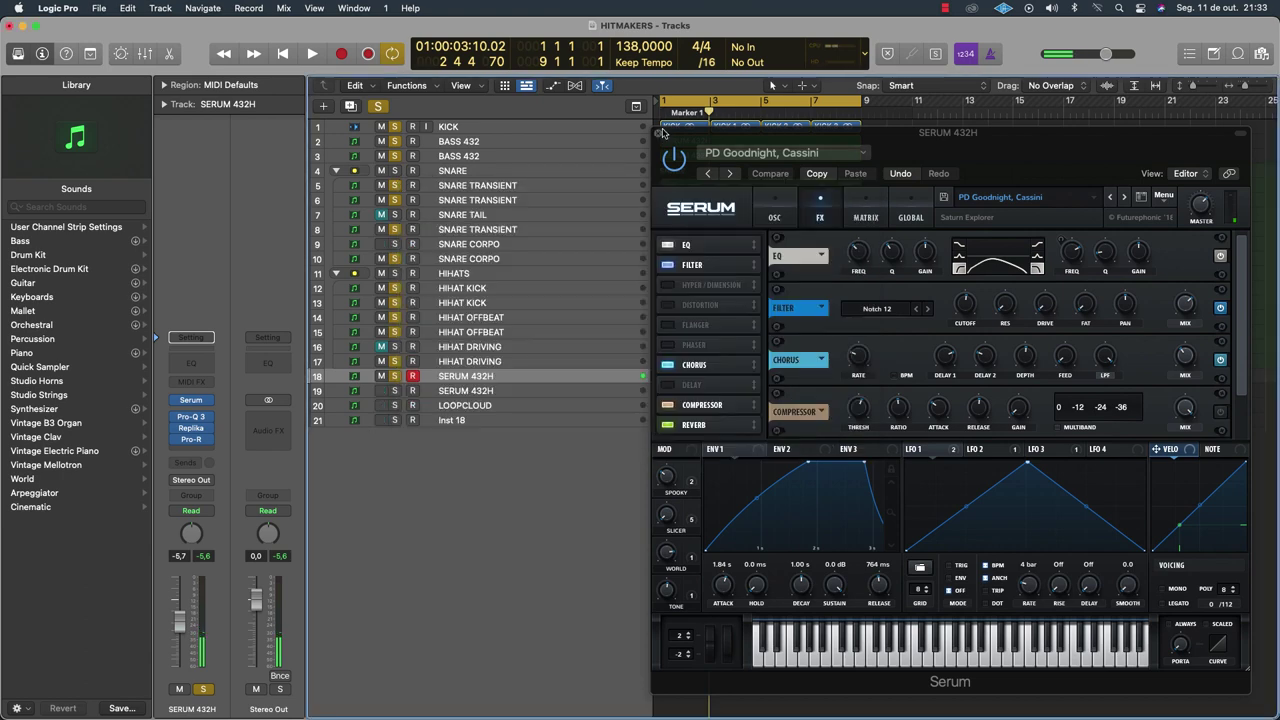
{"action": "left_click", "coordinate": [662, 133]}
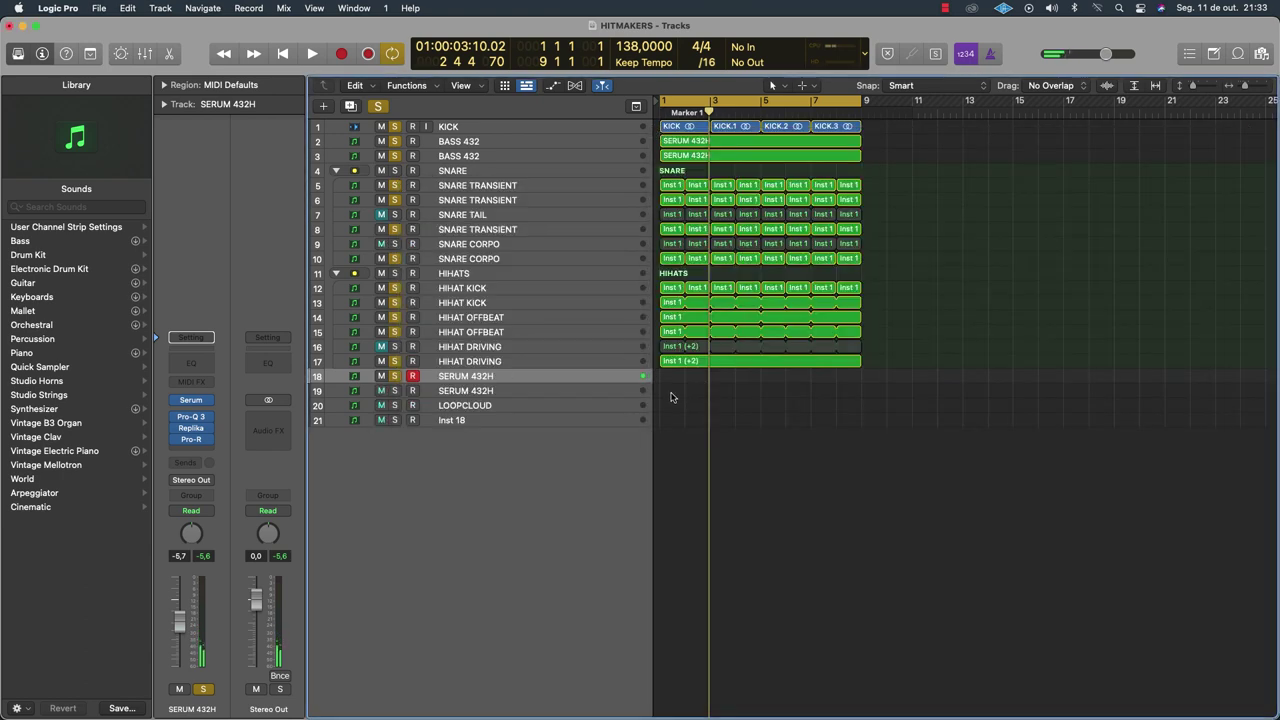
With the loop playing, place Pro-Q 3 after Pro-R on the SERUM 432H track and raise the track volume to -2.2 dB
{"action": "key", "text": "space"}
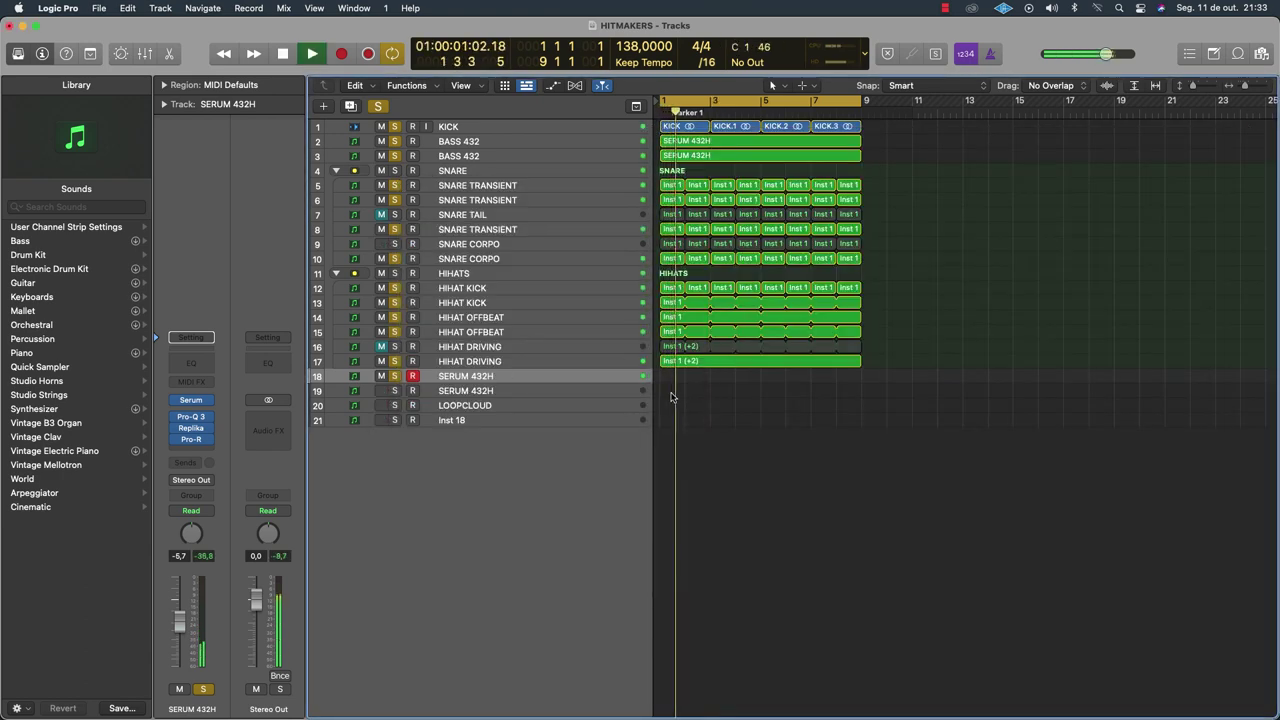
{"action": "scroll", "coordinate": [668, 397], "scroll_direction": "right", "scroll_amount": 1}
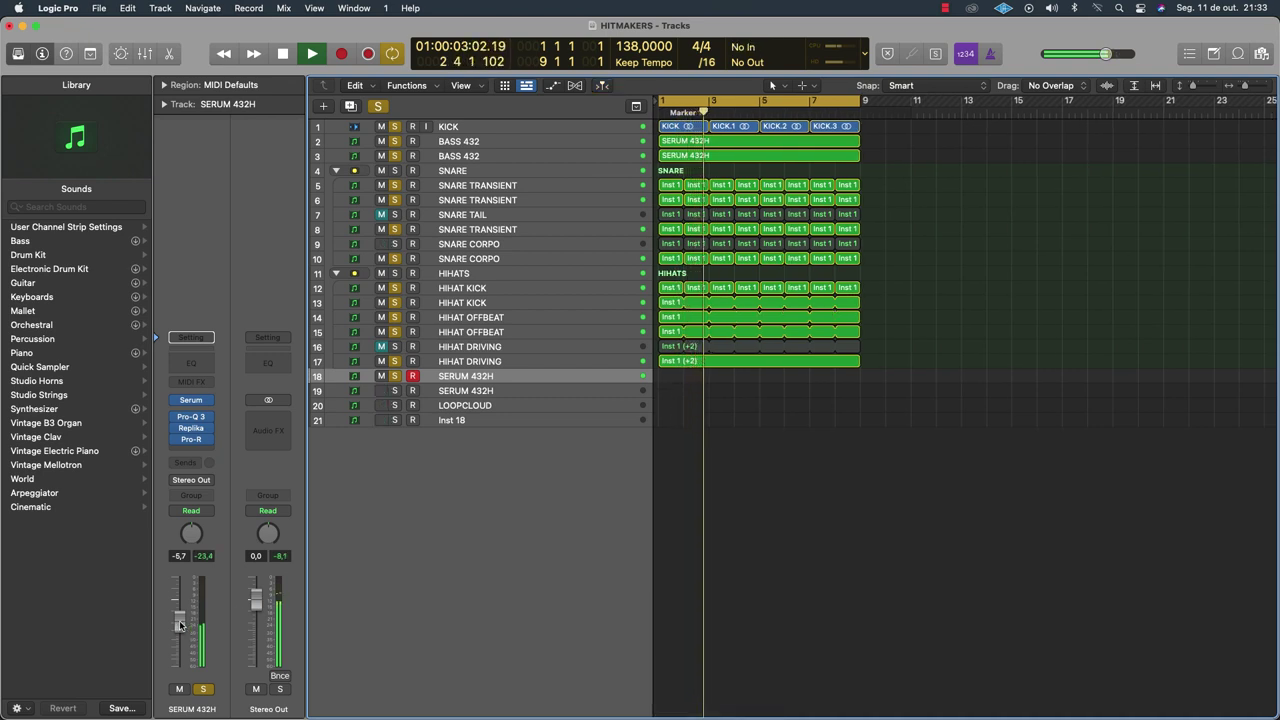
{"action": "left_click_drag", "start_coordinate": [182, 618], "coordinate": [183, 603]}
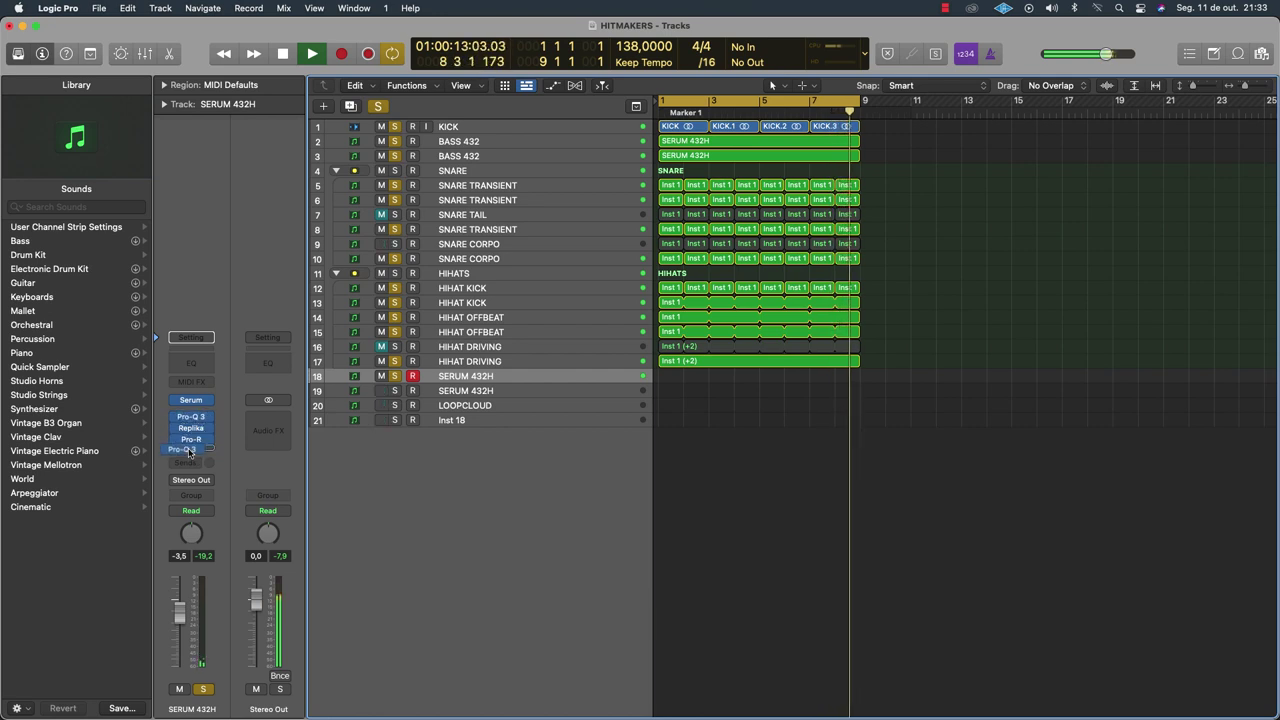
{"action": "left_click_drag", "start_coordinate": [200, 416], "coordinate": [193, 441]}
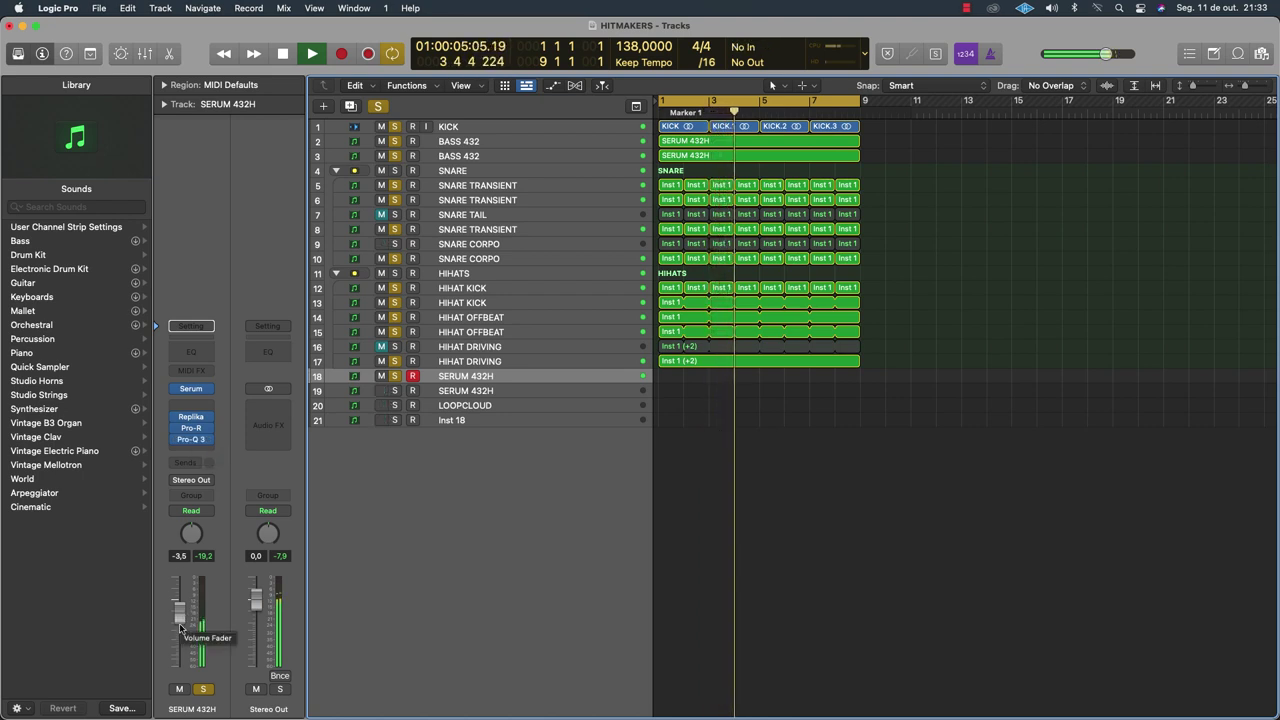
{"action": "left_click_drag", "start_coordinate": [180, 617], "coordinate": [180, 613]}
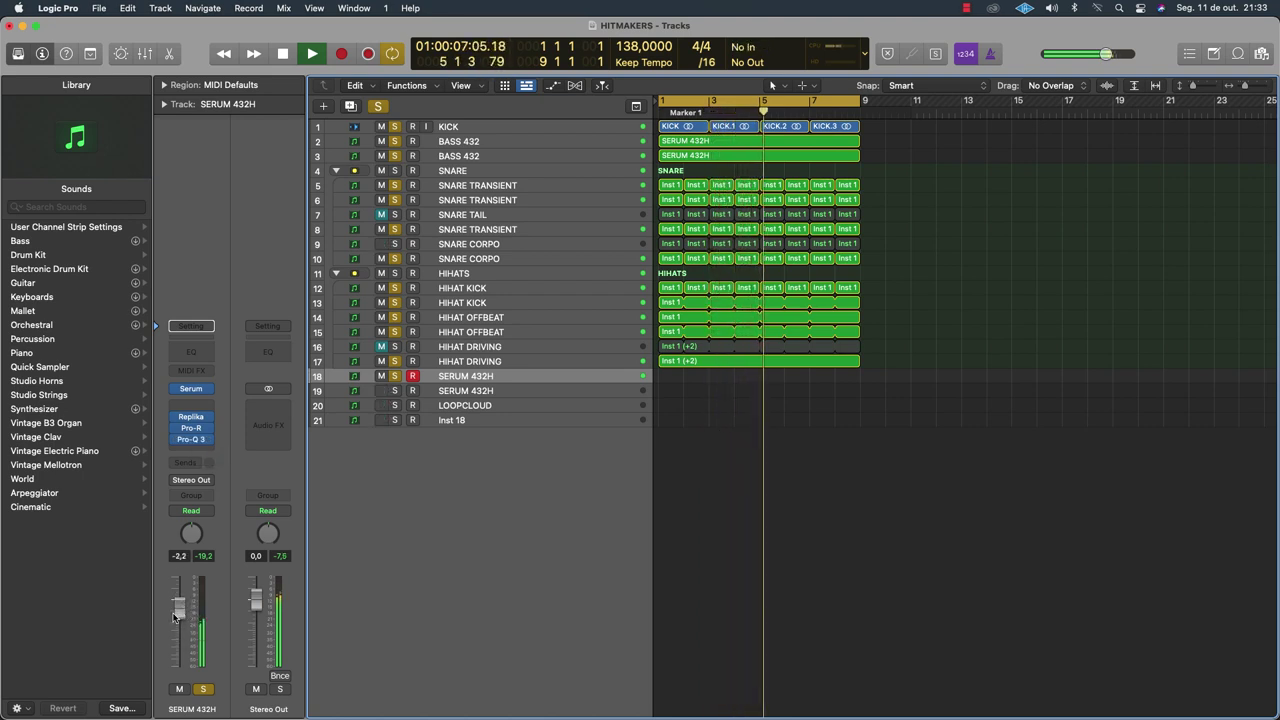
Open Serum on the SERUM 432H track and try different macro settings on the PD Goodnight, Cassini preset
{"action": "left_click", "coordinate": [192, 390]}
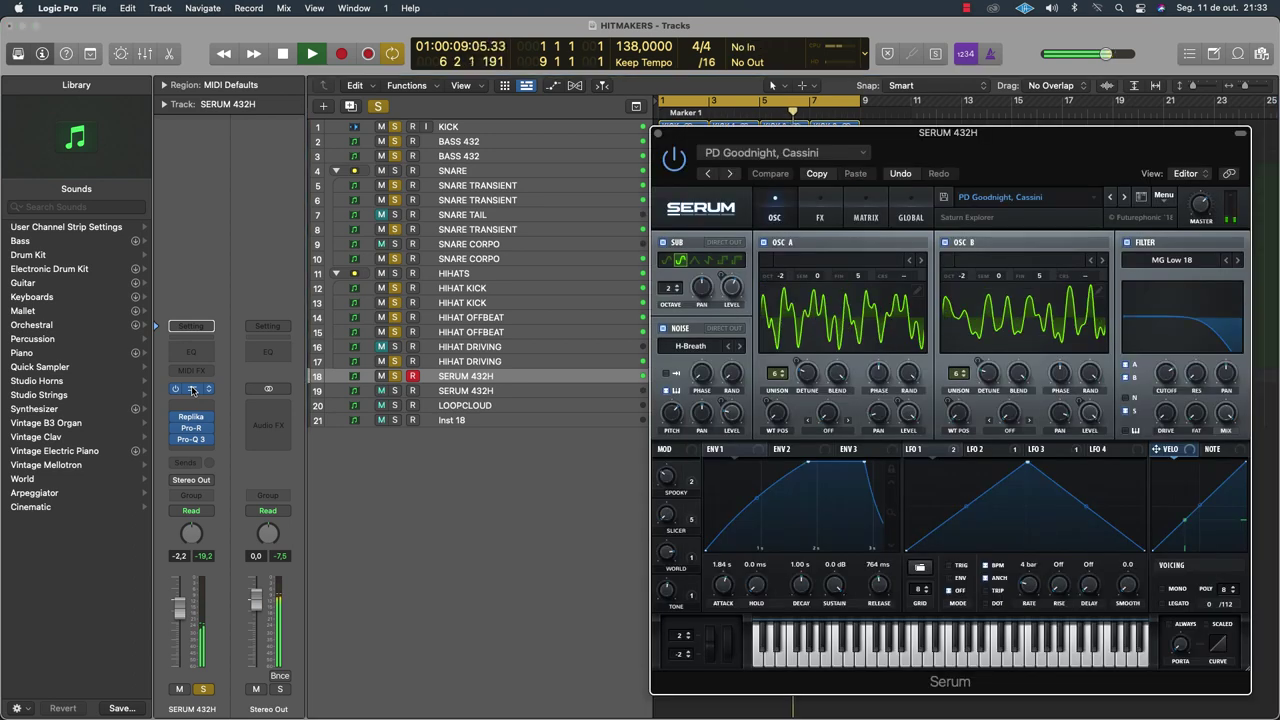
{"action": "left_click_drag", "start_coordinate": [667, 477], "coordinate": [668, 513]}
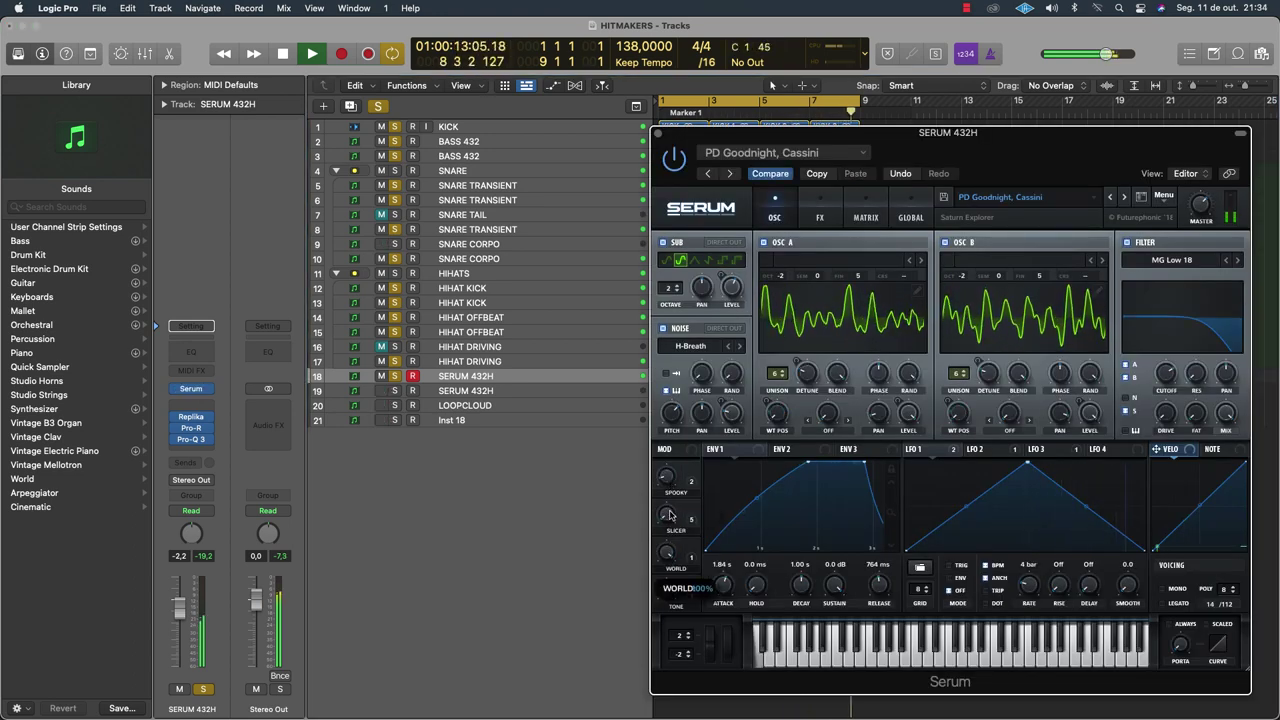
{"action": "left_click_drag", "start_coordinate": [667, 515], "coordinate": [667, 448]}
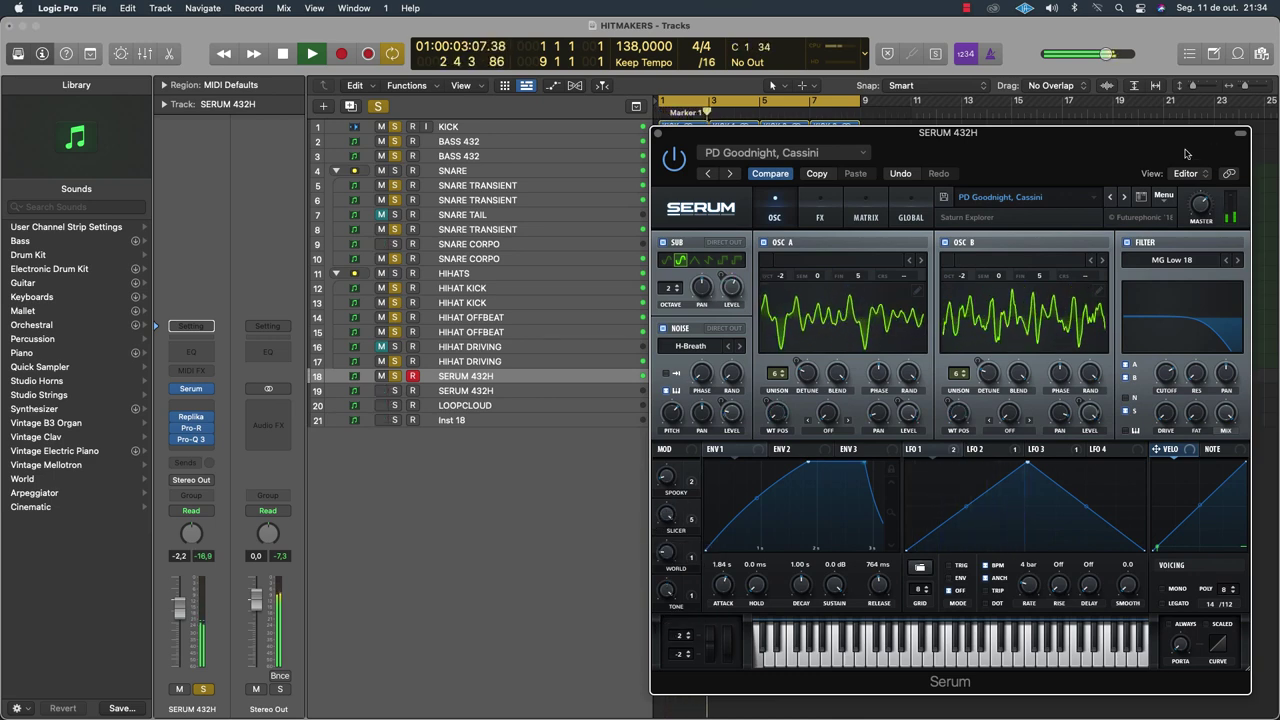
Load the PD Grand Design preset in Serum and lower the SERUM 432H track volume to -4.8 dB
{"action": "left_click", "coordinate": [1123, 197]}
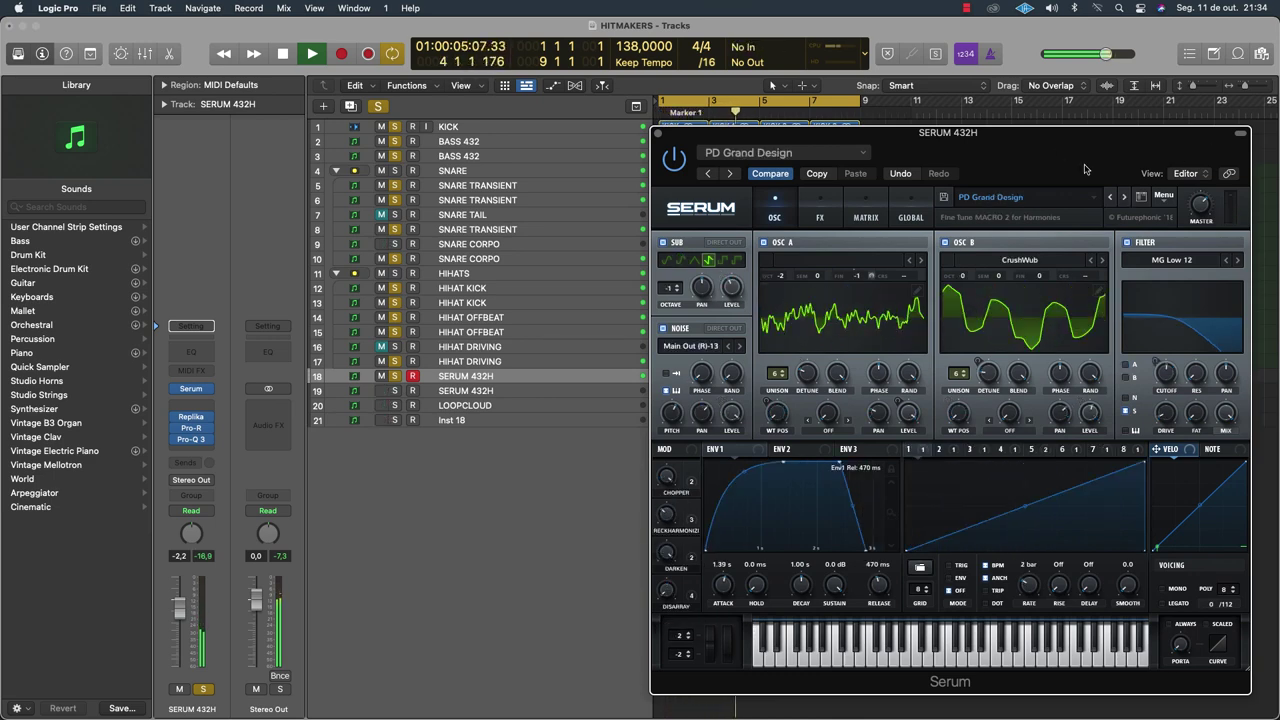
{"action": "left_click_drag", "start_coordinate": [1085, 170], "coordinate": [784, 117]}
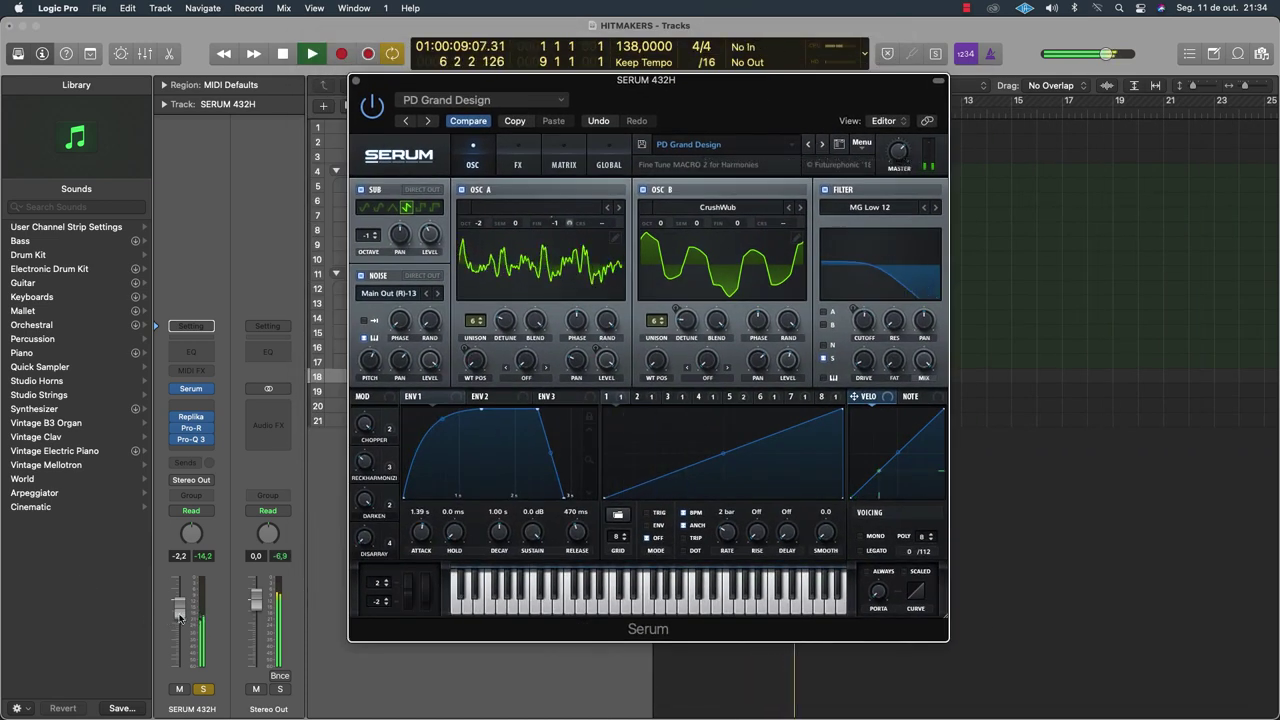
{"action": "left_click_drag", "start_coordinate": [180, 614], "coordinate": [184, 630]}
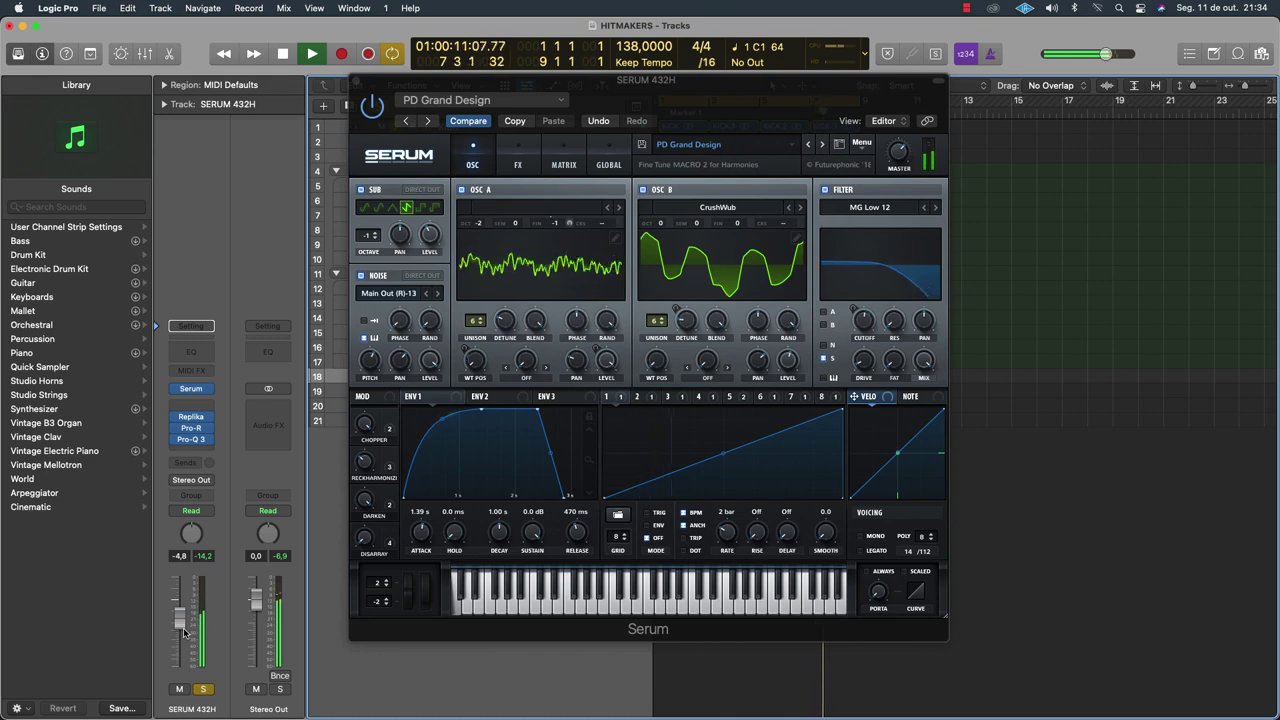
{"action": "left_click", "coordinate": [362, 432]}
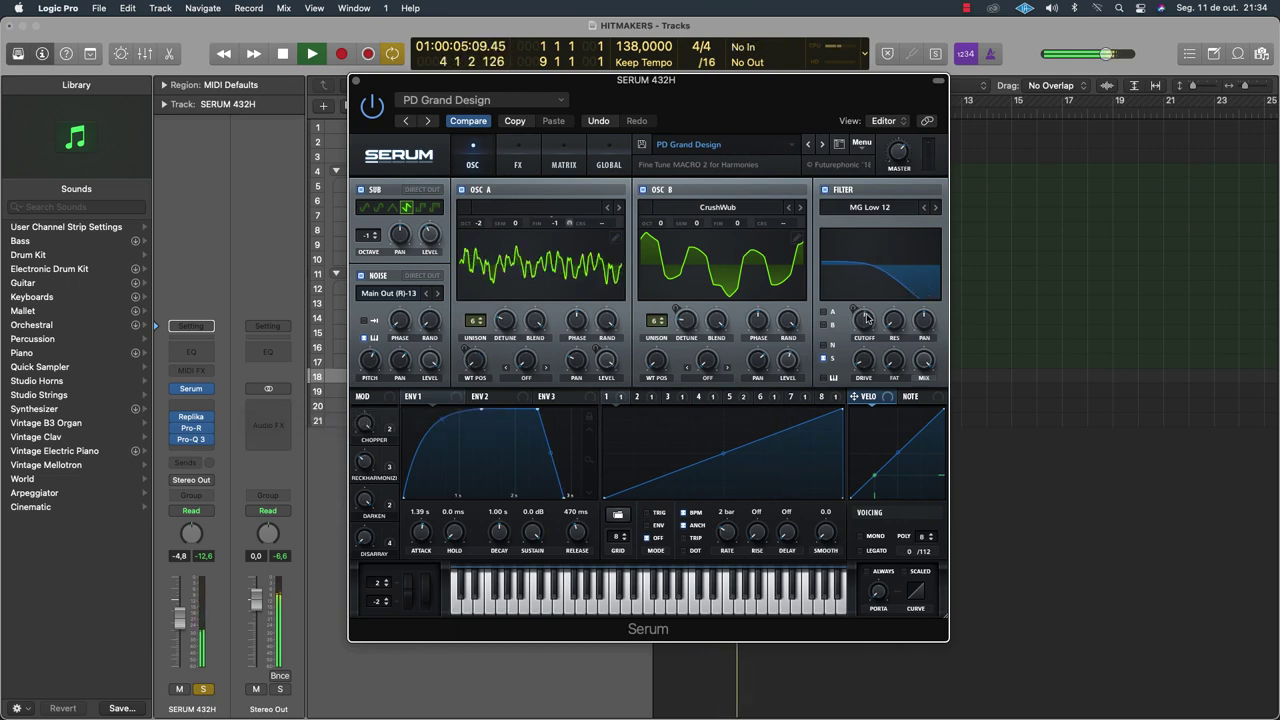
{"action": "mouse_move", "coordinate": [866, 319]}
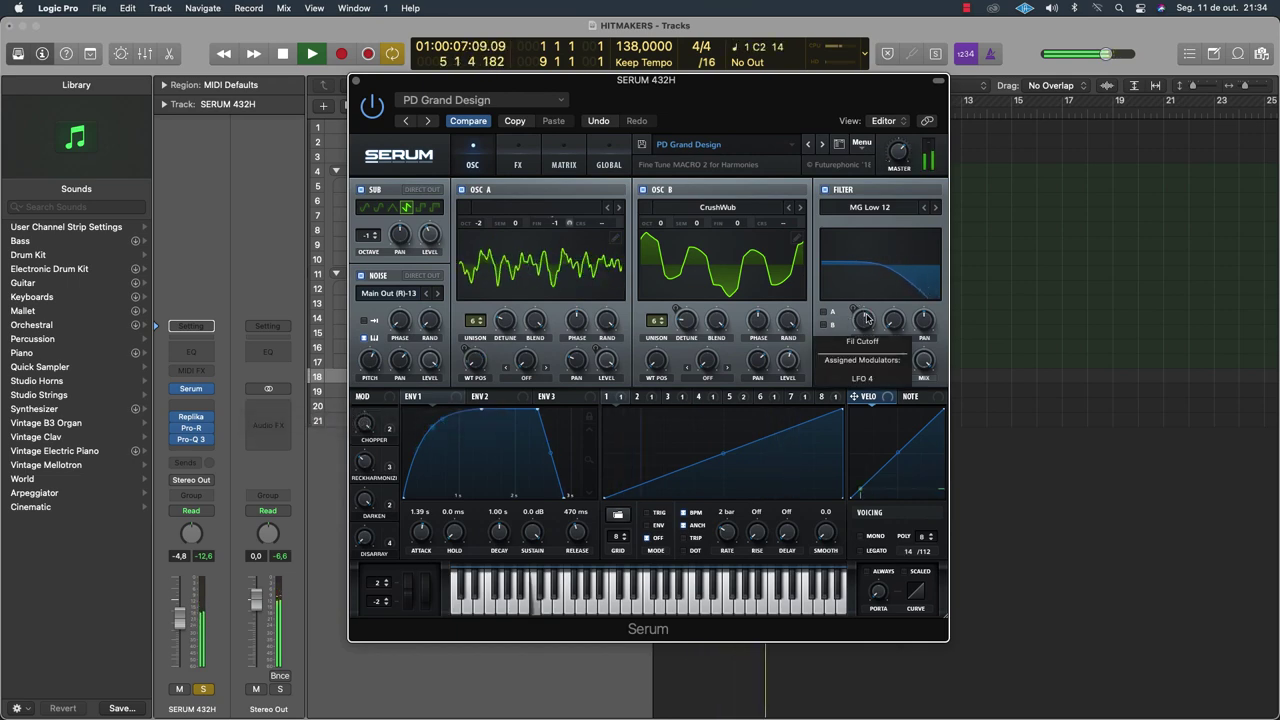
{"action": "mouse_move", "coordinate": [901, 164]}
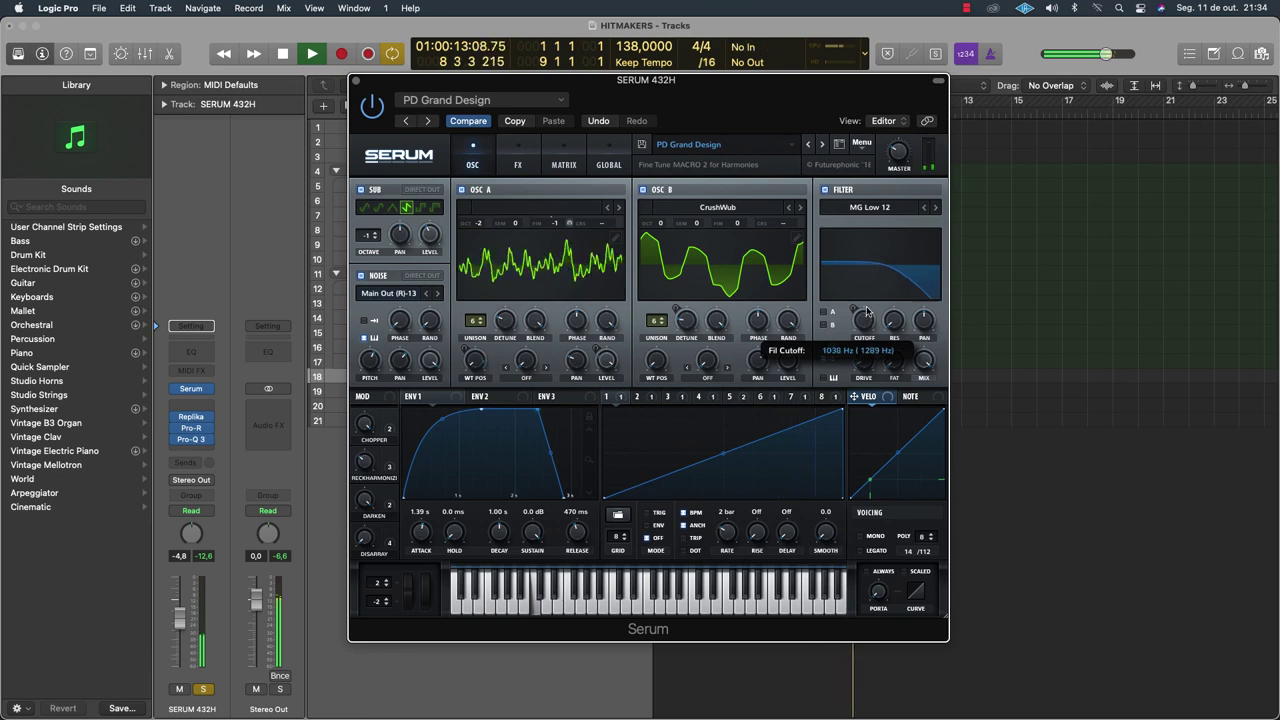
Audition the following Serum presets one by one, from PD Hidden Depths through PD Morning Lifter
{"action": "left_click", "coordinate": [822, 144]}
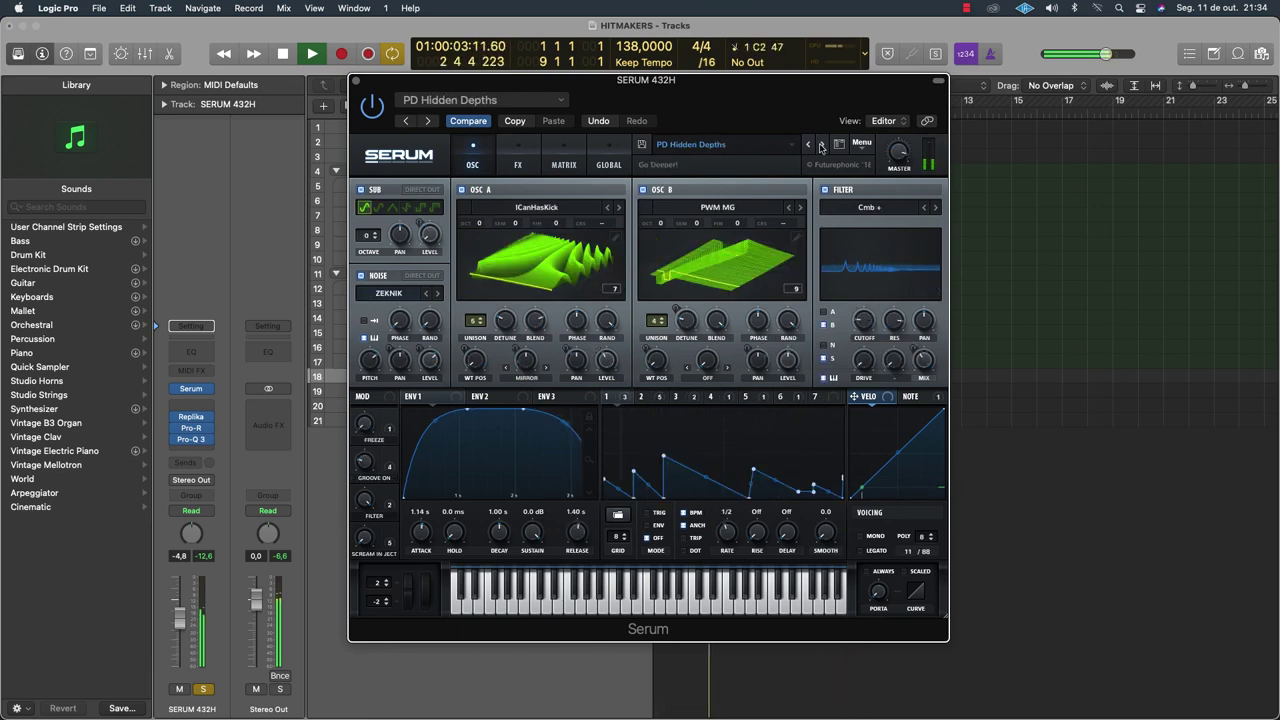
{"action": "left_click", "coordinate": [822, 144]}
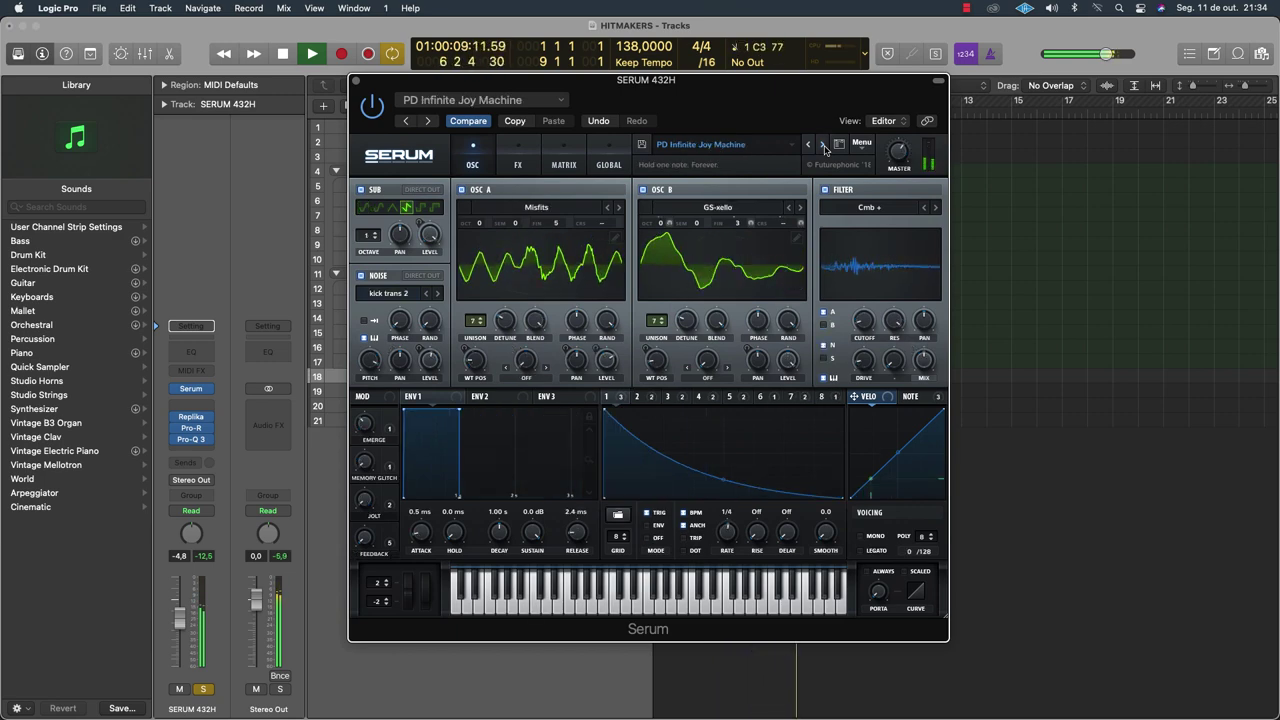
{"action": "left_click", "coordinate": [822, 144]}
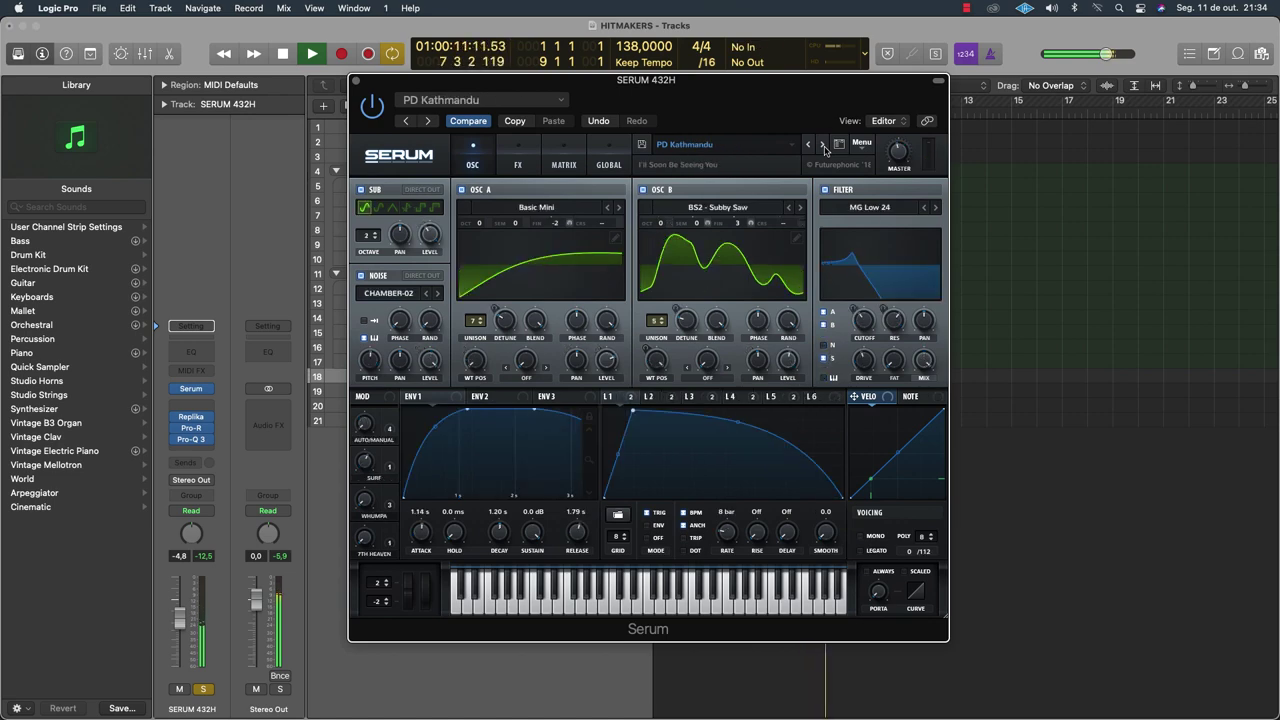
{"action": "left_click", "coordinate": [822, 145]}
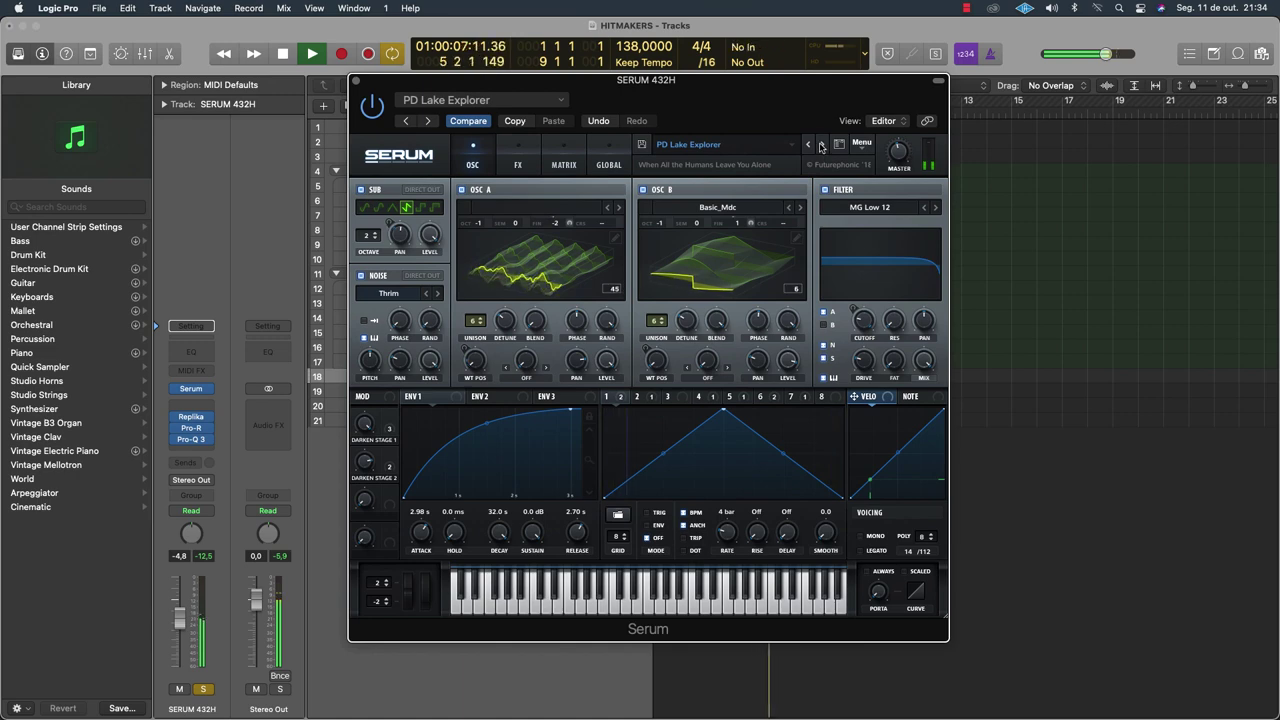
{"action": "left_click", "coordinate": [822, 145]}
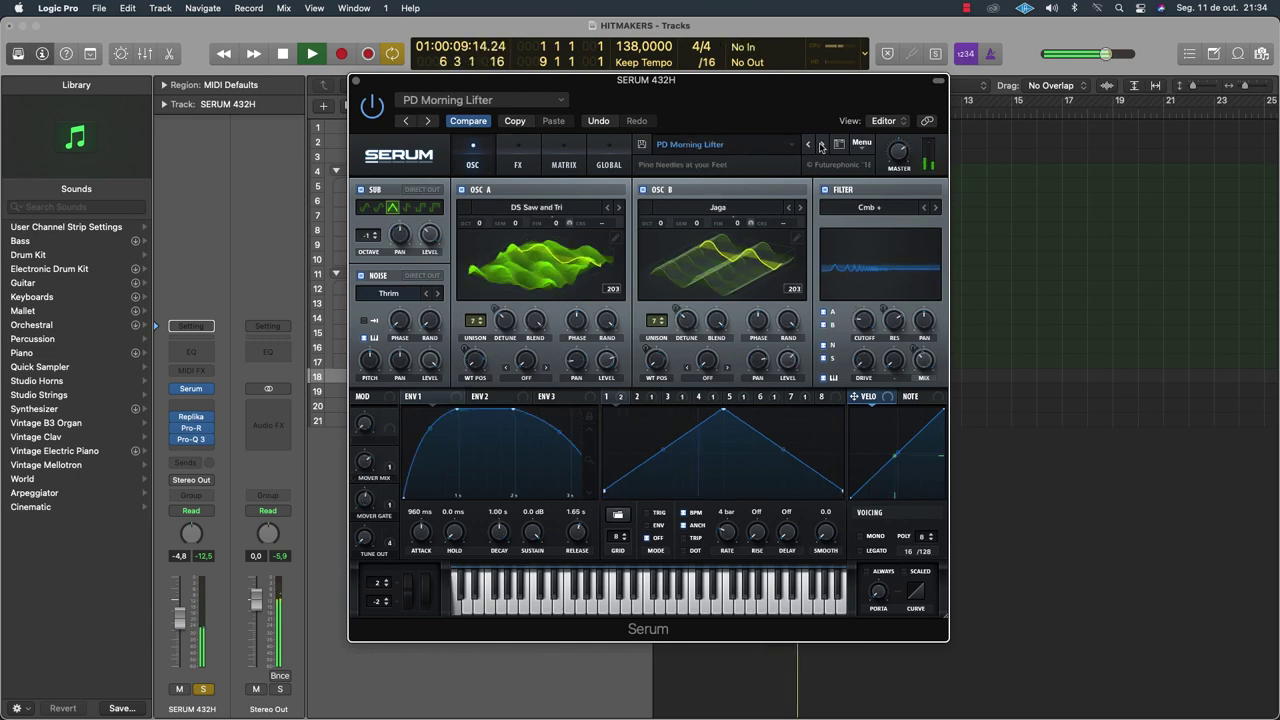
Load FX Kaleidoscoptics from the FUTUREPHONIC - ECHOTRONICS user presets, comparing it with FX Interception before returning to it
{"action": "left_click", "coordinate": [700, 144]}
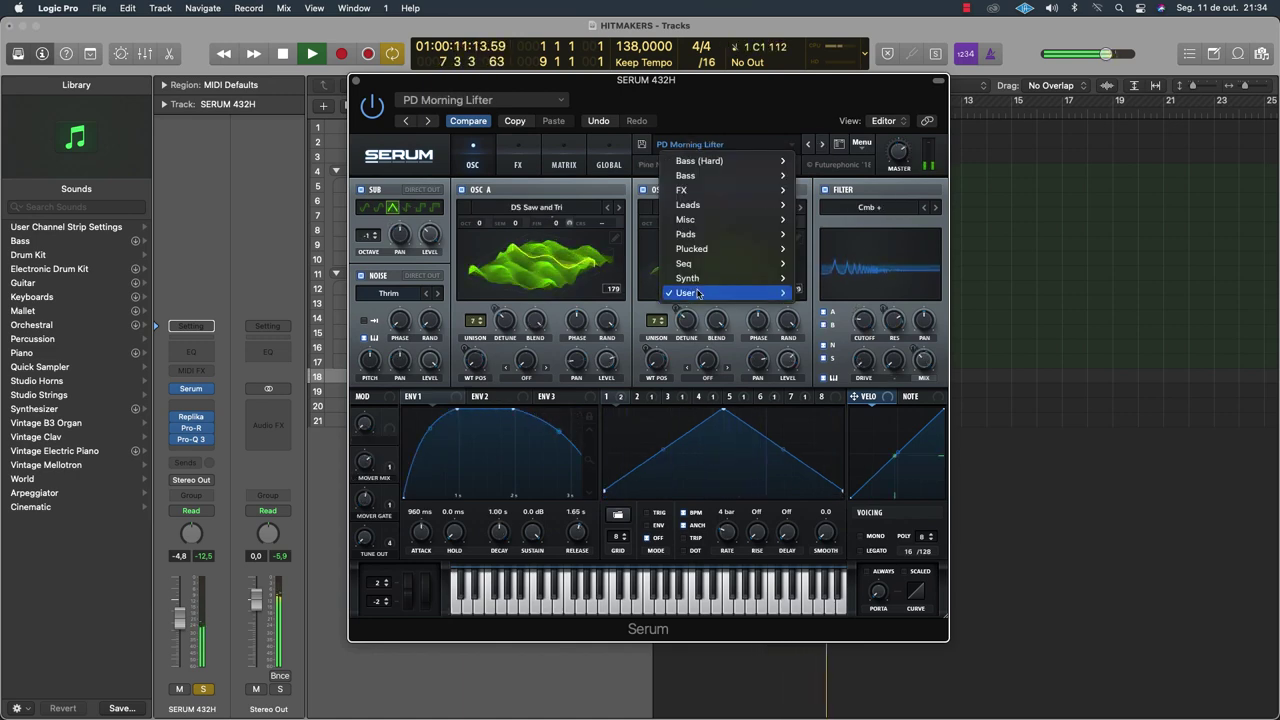
{"action": "mouse_move", "coordinate": [720, 292]}
{"action": "mouse_move", "coordinate": [866, 366]}
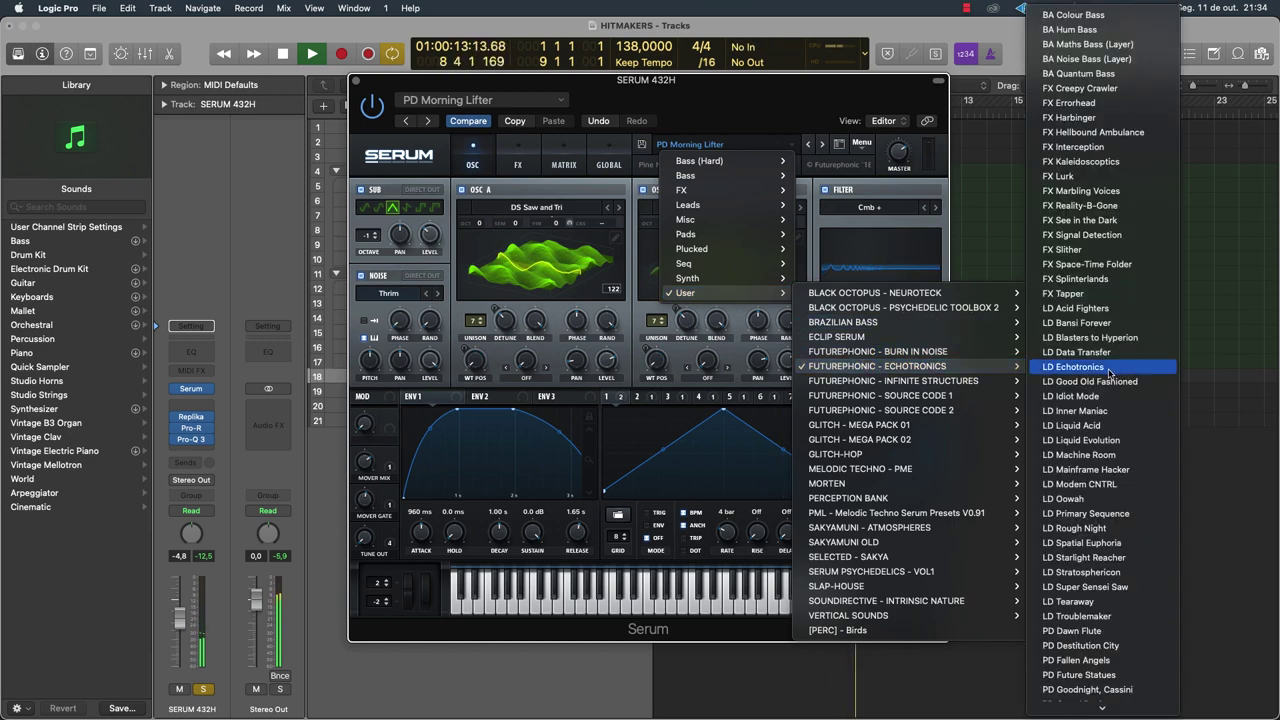
{"action": "left_click", "coordinate": [1085, 162]}
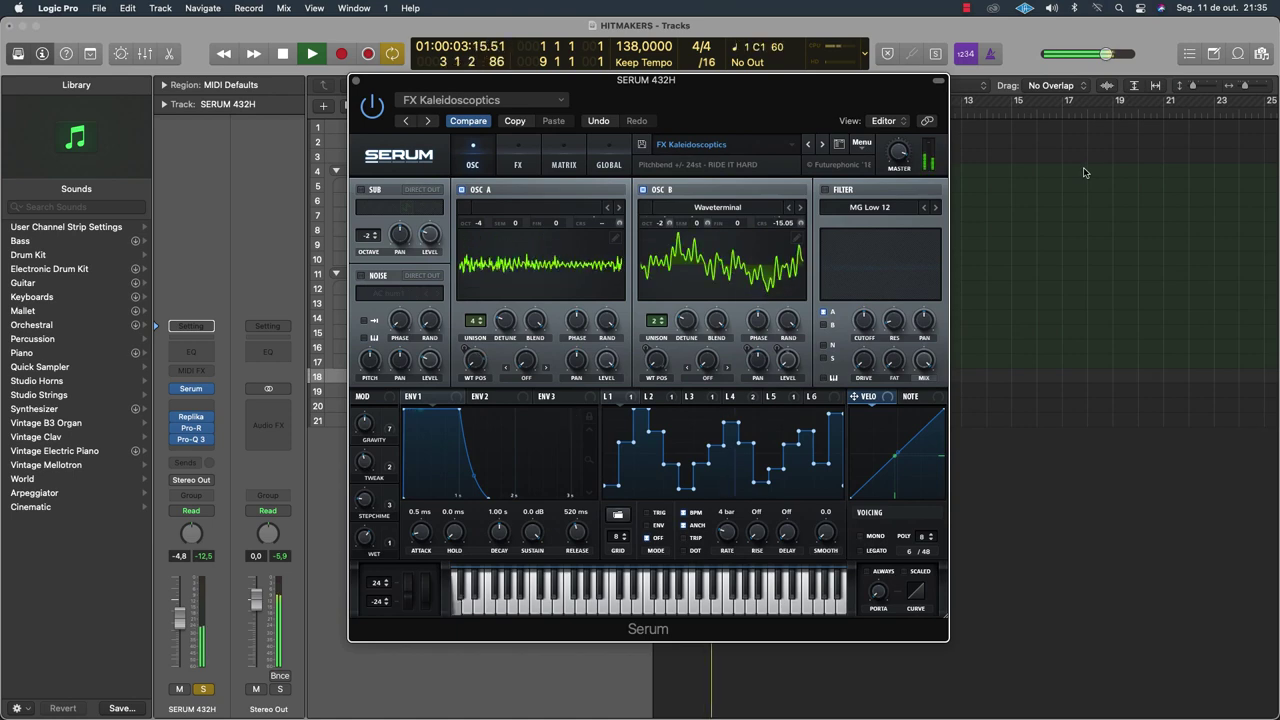
{"action": "left_click", "coordinate": [807, 146]}
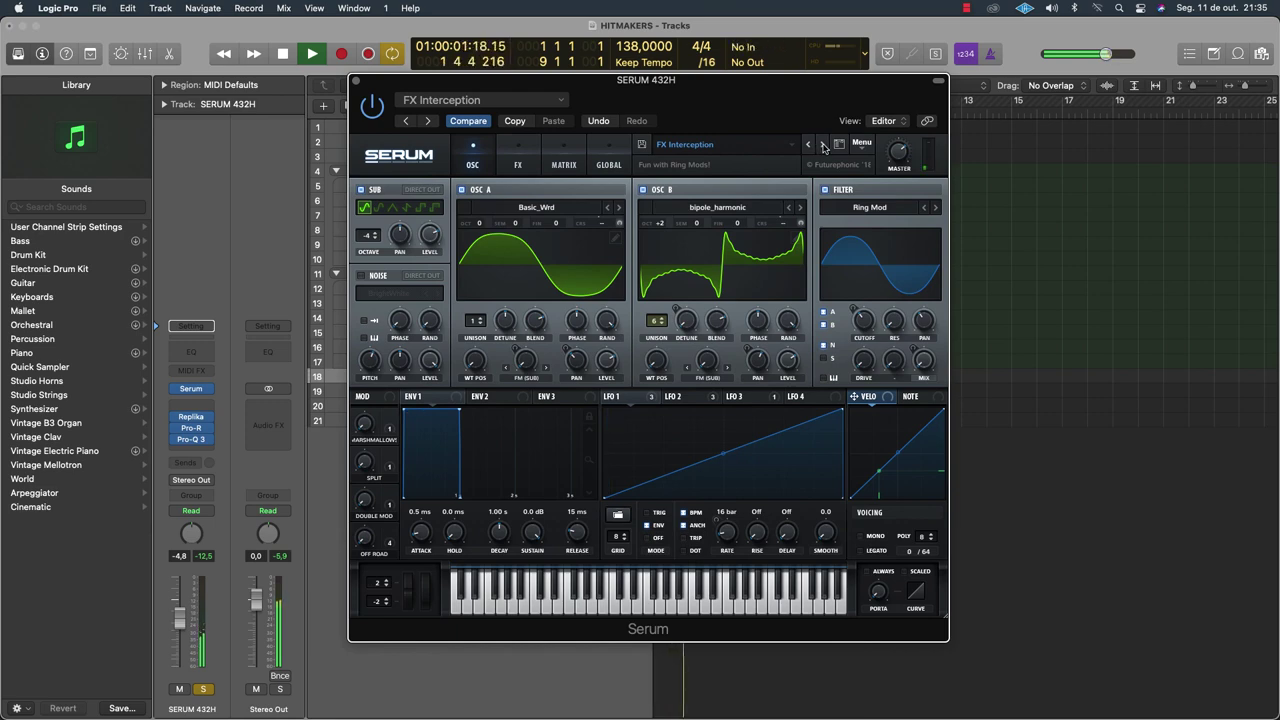
{"action": "left_click", "coordinate": [823, 146]}
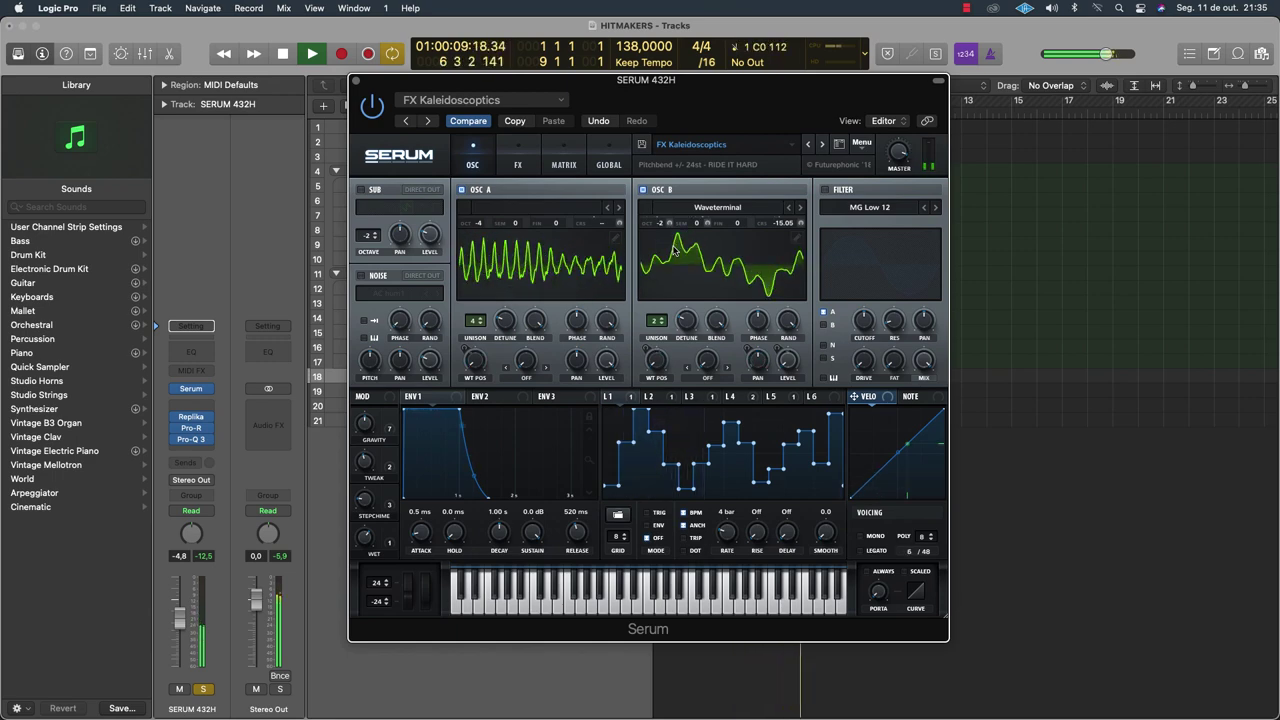
Move the Serum window aside, perform over the looping beat, and capture the take as a region on the SERUM 432H track
{"action": "left_click_drag", "start_coordinate": [665, 80], "coordinate": [1277, 325]}
{"action": "key", "text": "space"}
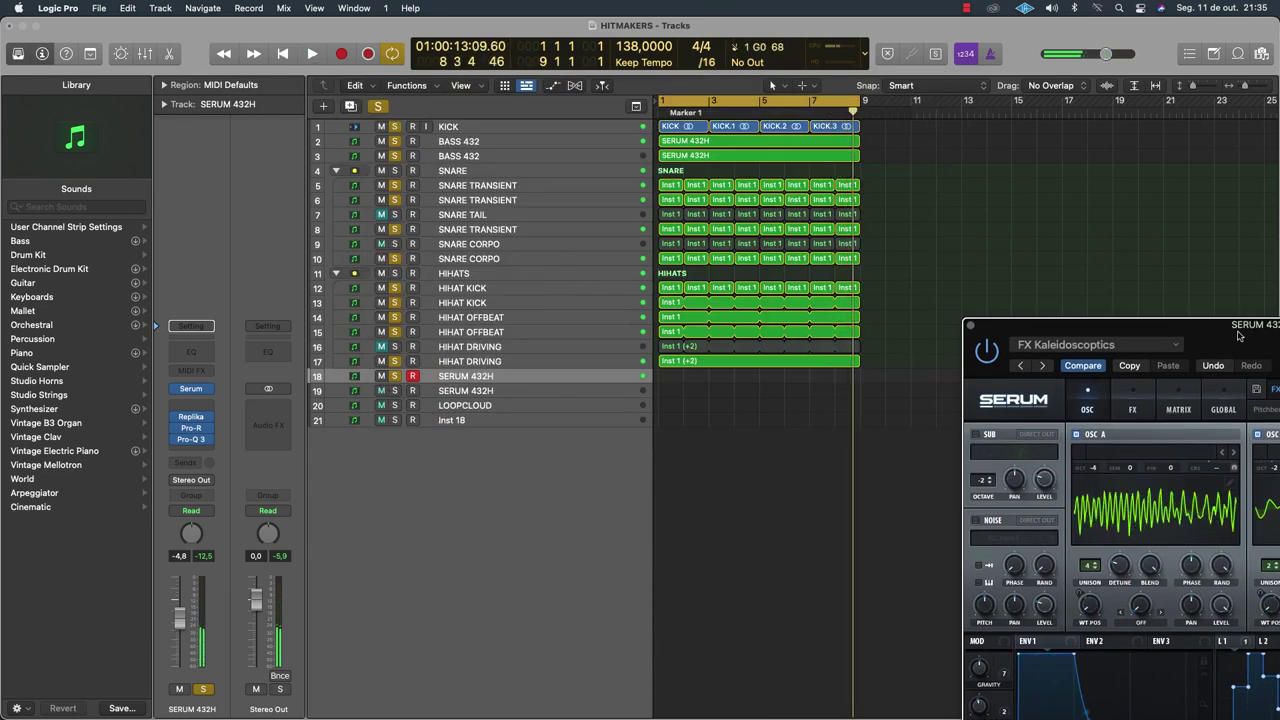
{"action": "key", "text": "space"}
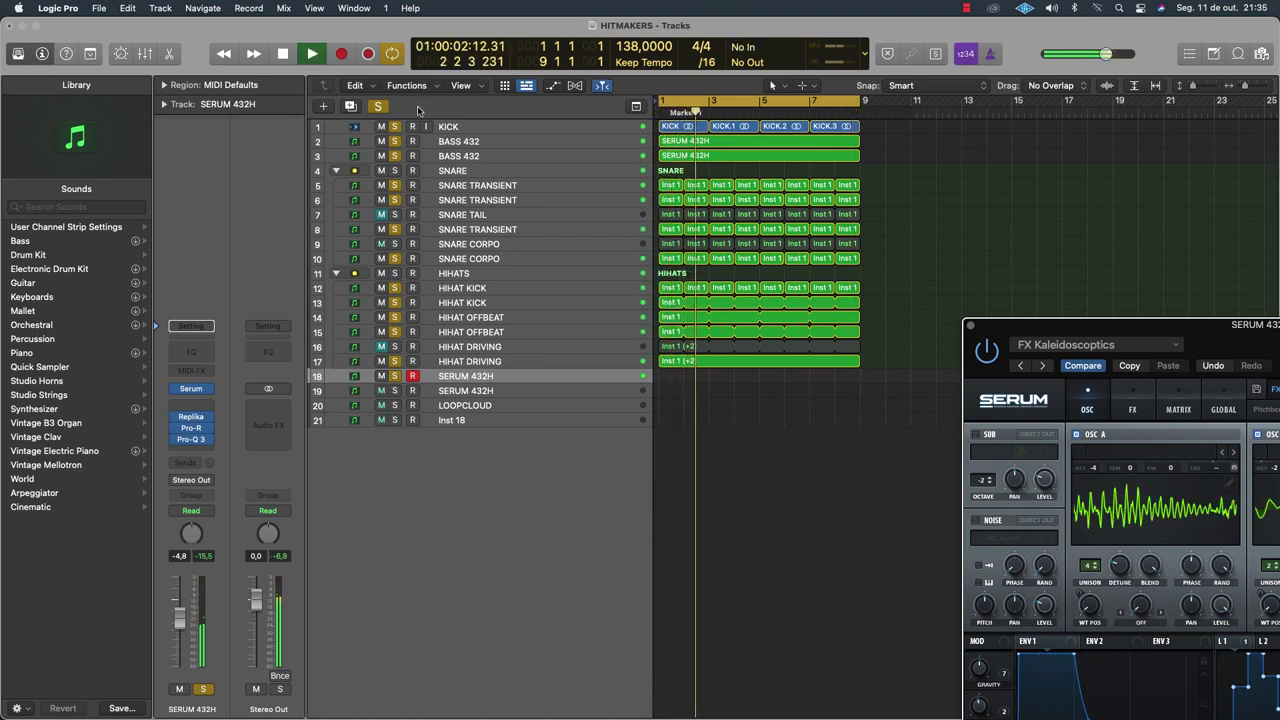
{"action": "key", "text": "space"}
{"action": "left_click", "coordinate": [368, 56]}
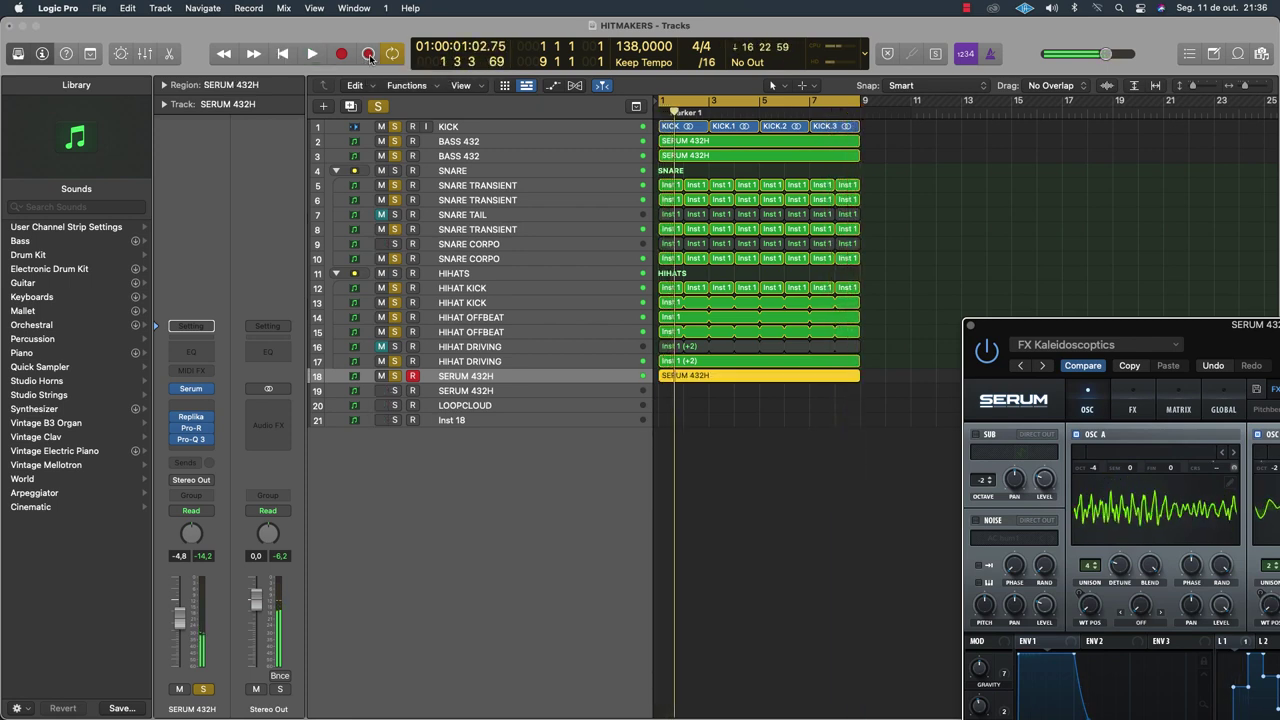
Open the recorded SERUM 432H region in the Piano Roll and delete the four notes in bar 1
{"action": "left_click", "coordinate": [711, 383]}
{"action": "double_click", "coordinate": [705, 381]}
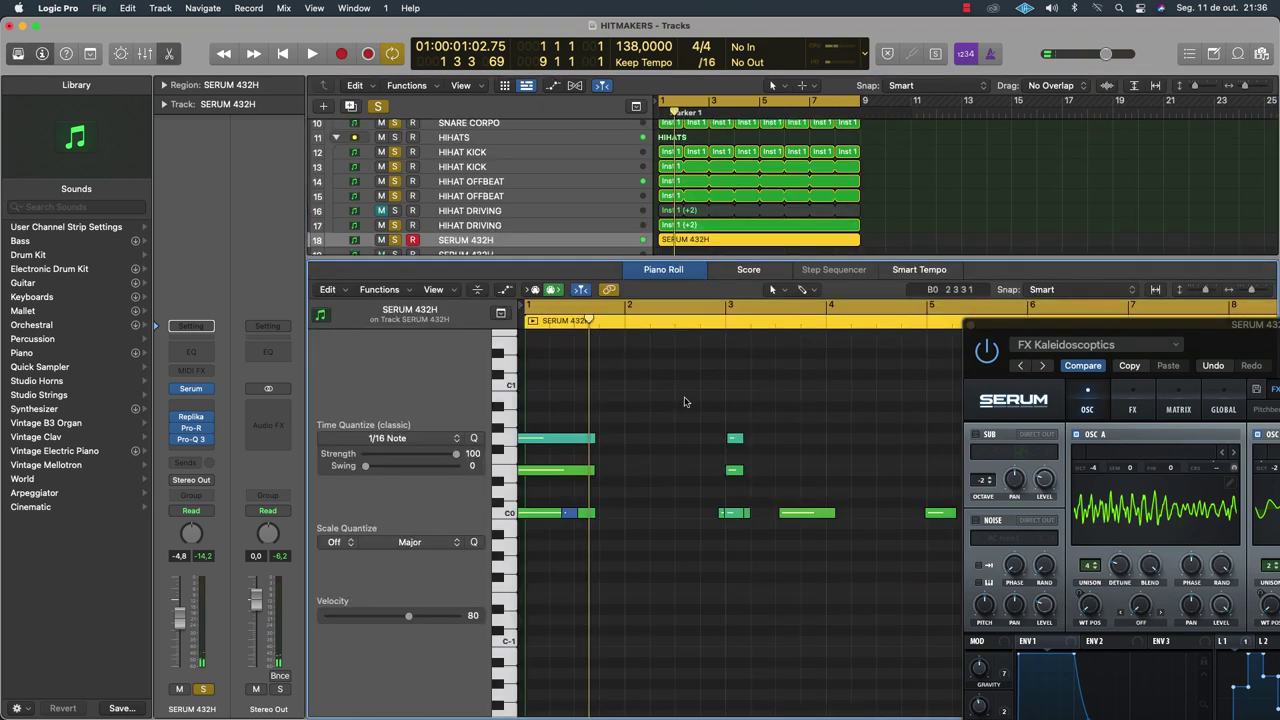
{"action": "scroll", "coordinate": [546, 546], "scroll_direction": "left", "scroll_amount": 1}
{"action": "left_click_drag", "start_coordinate": [540, 546], "coordinate": [562, 356]}
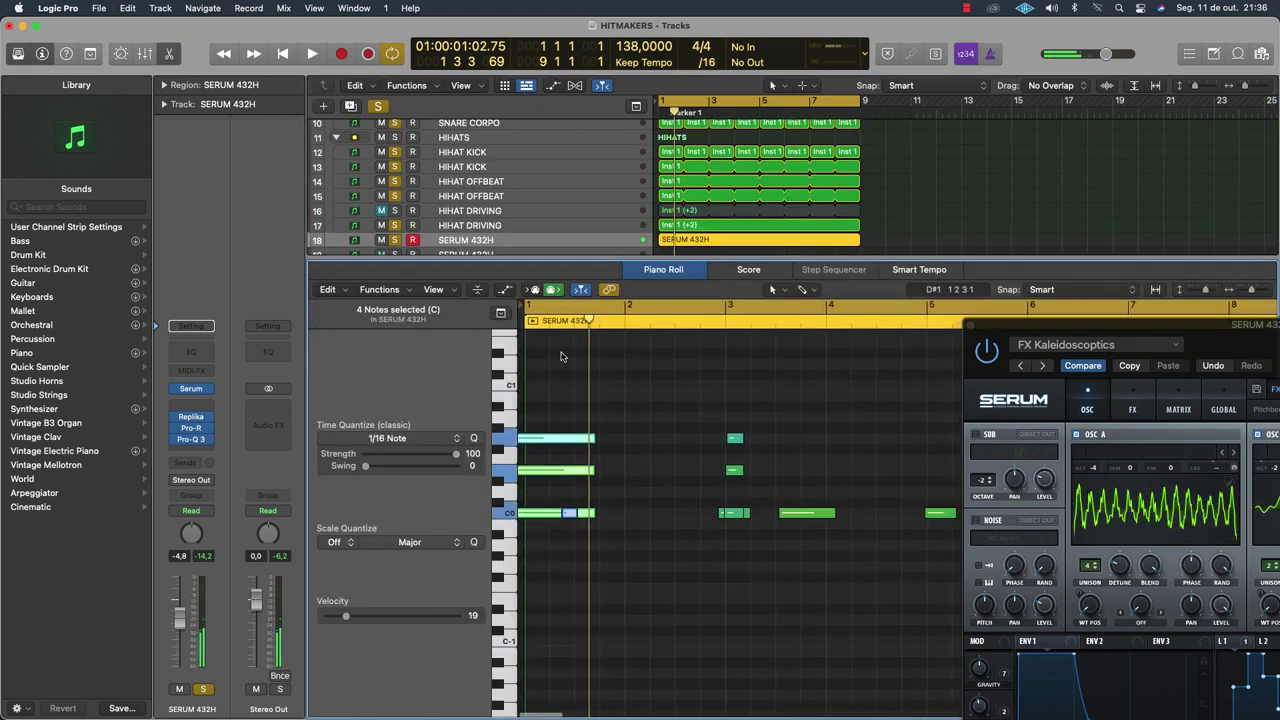
{"action": "key", "text": "Delete"}
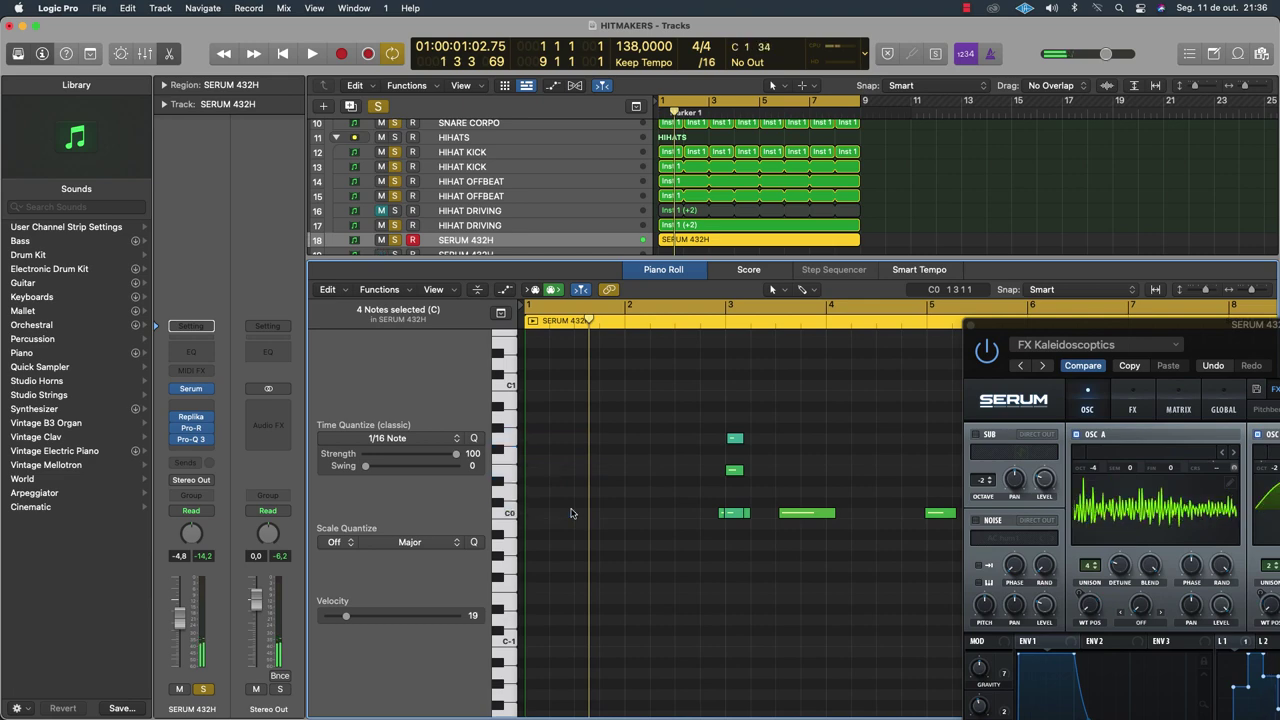
Draw a short C0 note at the start of bar 1, copy it up to C1, and play the result
{"action": "left_click", "coordinate": [541, 517], "text": "super"}
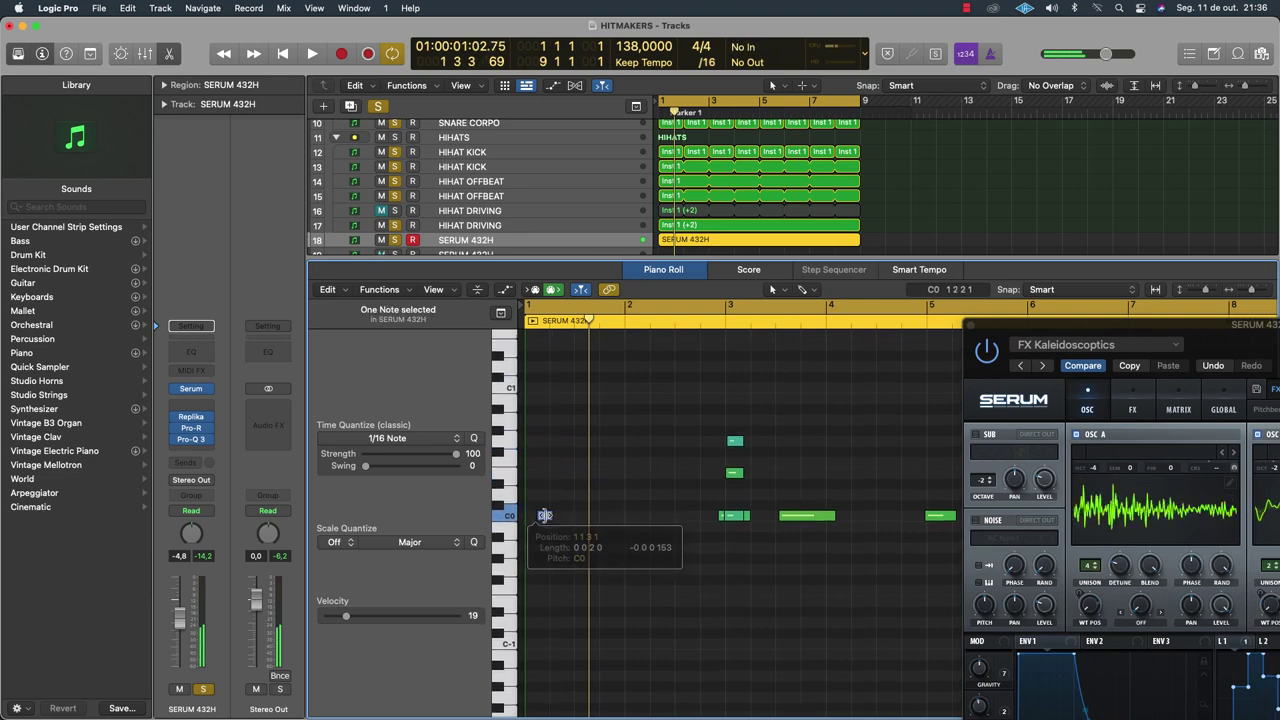
{"action": "left_click_drag", "start_coordinate": [537, 518], "coordinate": [537, 391]}
{"action": "key", "text": "space"}
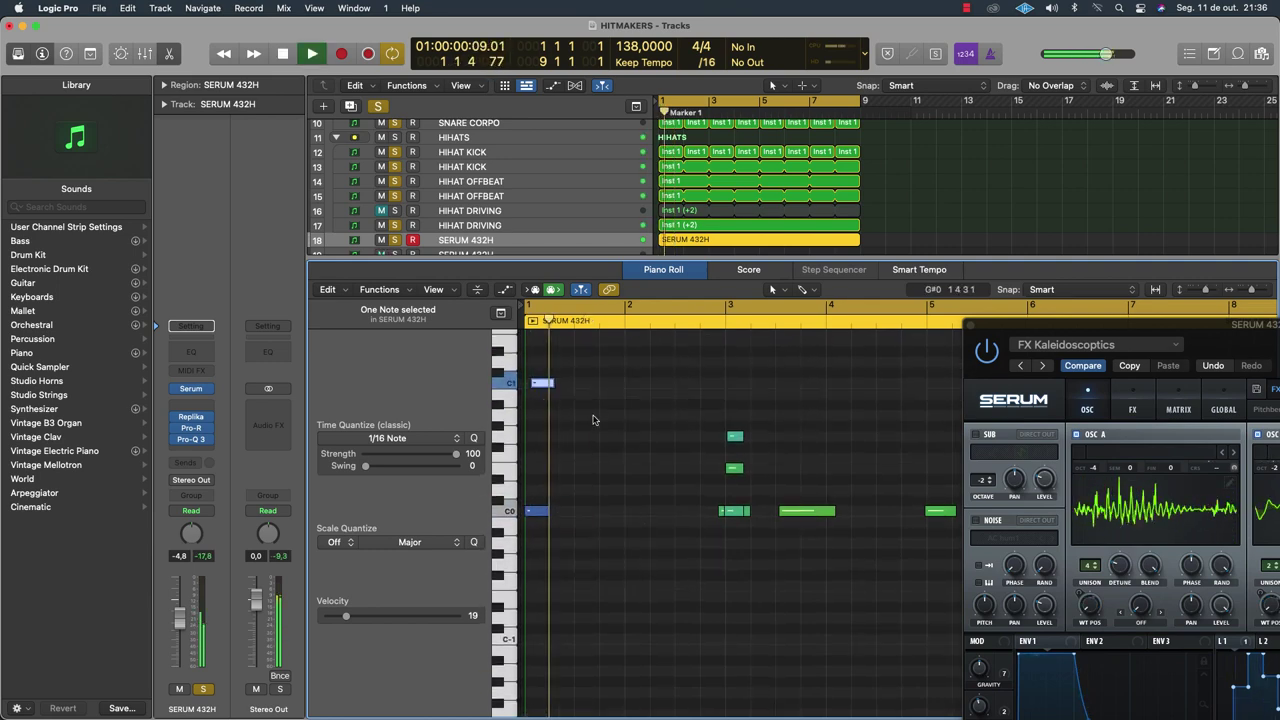
Shift the C1 note one sixteenth later in bar 1 and play the loop to check the timing
{"action": "scroll", "coordinate": [547, 396], "scroll_direction": "up", "scroll_amount": 3}
{"action": "scroll", "coordinate": [547, 395], "scroll_direction": "left", "scroll_amount": 3}
{"action": "key", "text": "space"}
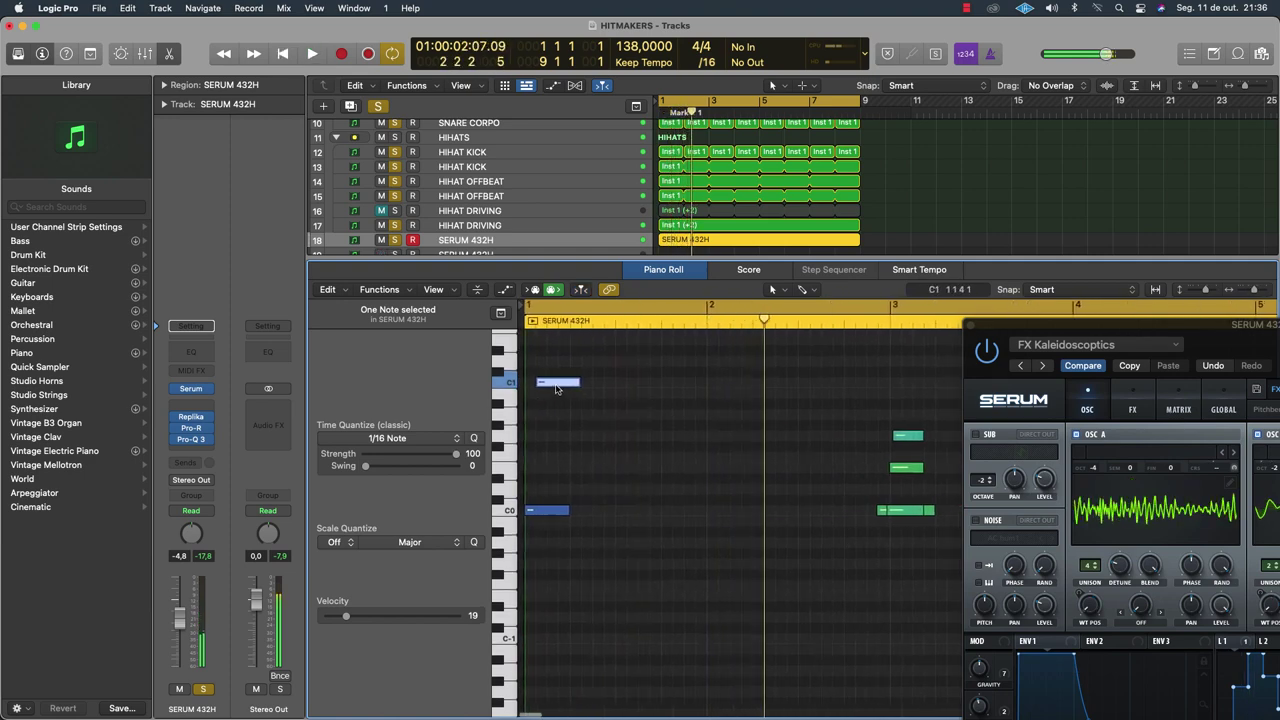
{"action": "left_click_drag", "start_coordinate": [558, 387], "coordinate": [567, 388]}
{"action": "key", "text": "space"}
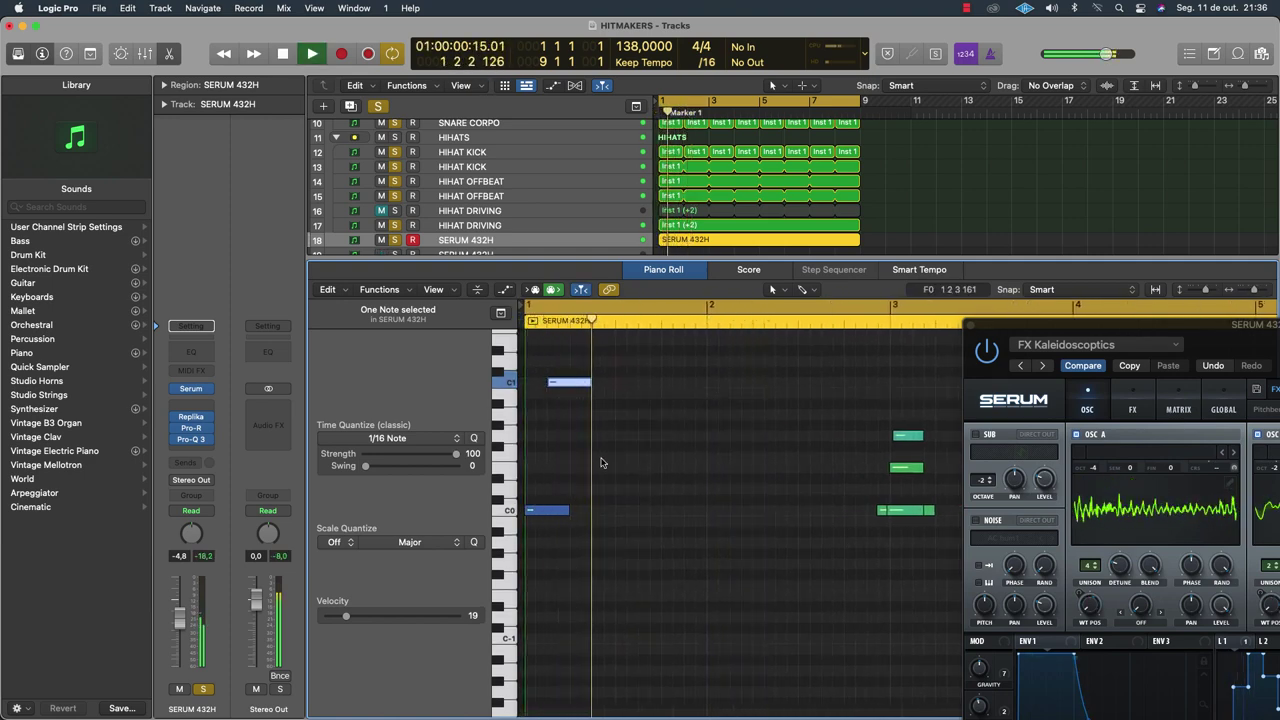
{"action": "key", "text": "space"}
Shorten both bar 1 notes to about an eighth note, raise the upper one to E1, and play the loop
{"action": "left_click_drag", "start_coordinate": [567, 510], "coordinate": [564, 387]}
{"action": "left_click", "coordinate": [570, 386]}
{"action": "left_click_drag", "start_coordinate": [559, 384], "coordinate": [556, 339]}
{"action": "key", "text": "space"}
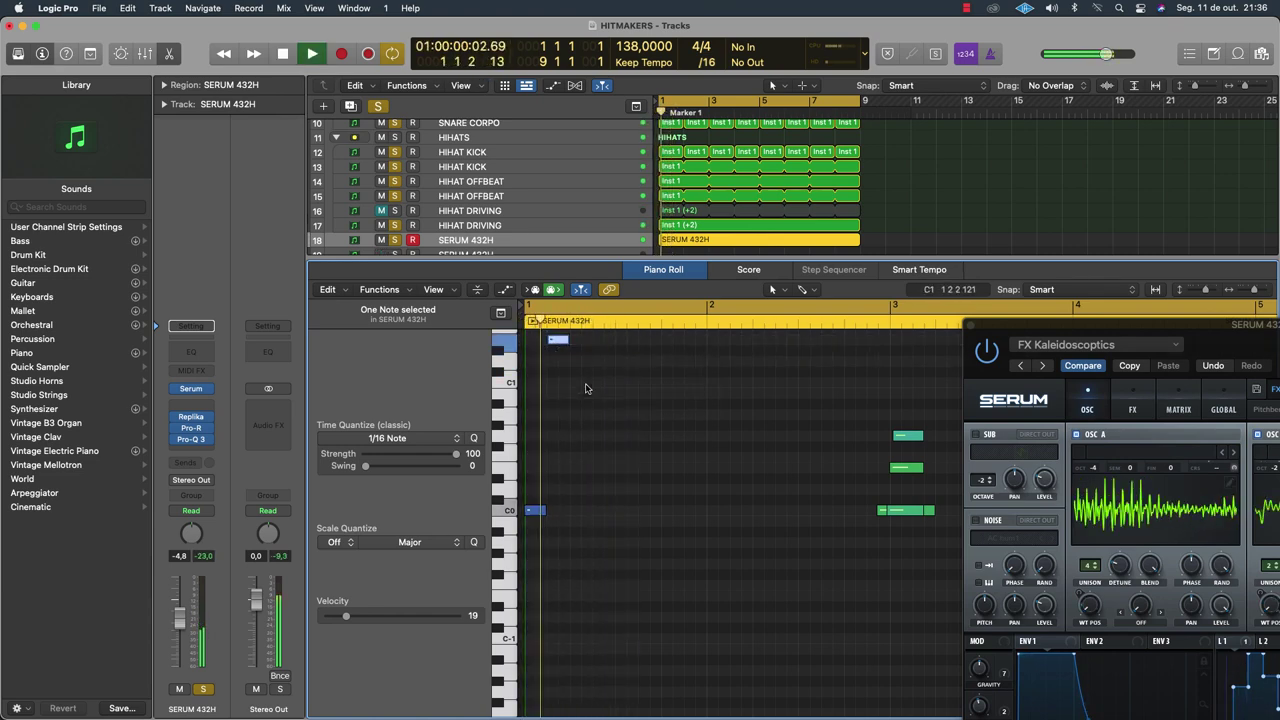
Delete the recorded notes between bar 2 and the region's end, including the very low ones, keeping the two bar 1 notes
{"action": "scroll", "coordinate": [593, 391], "scroll_direction": "down", "scroll_amount": 8}
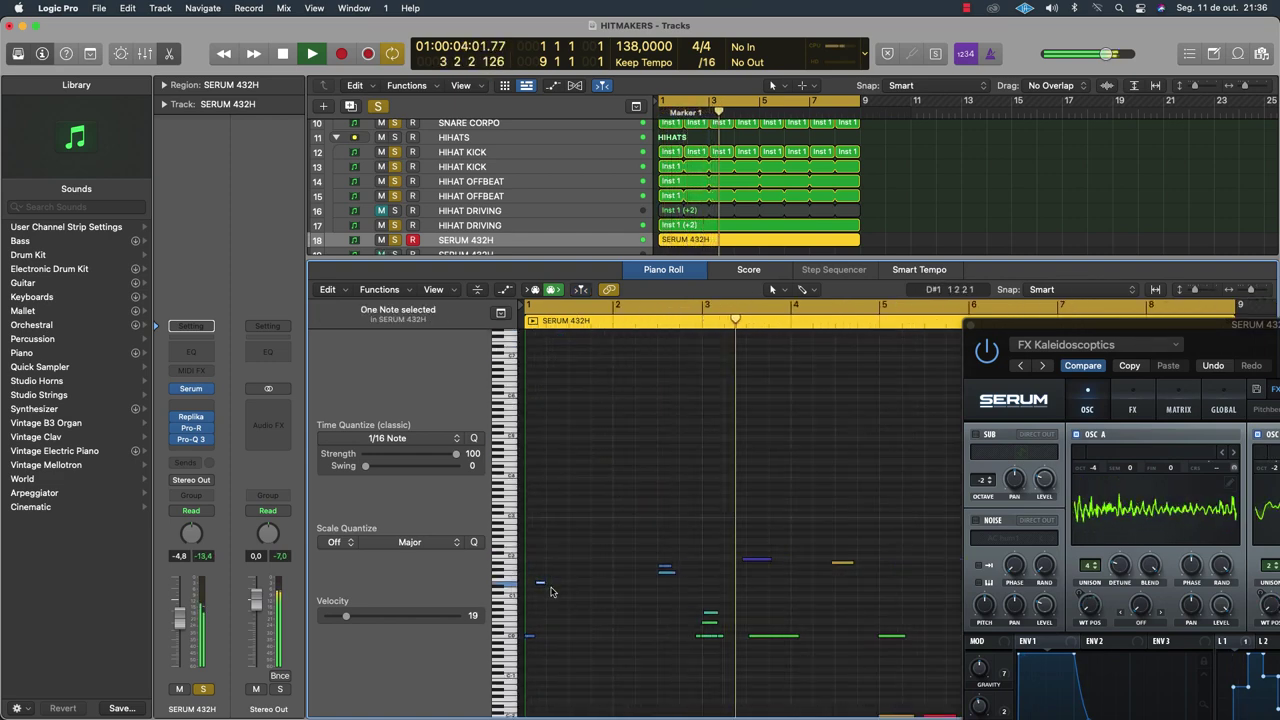
{"action": "key", "text": "space"}
{"action": "scroll", "coordinate": [585, 578], "scroll_direction": "down", "scroll_amount": 3}
{"action": "left_click_drag", "start_coordinate": [544, 533], "coordinate": [749, 697]}
{"action": "scroll", "coordinate": [730, 660], "scroll_direction": "up", "scroll_amount": 4}
{"action": "scroll", "coordinate": [730, 660], "scroll_direction": "down", "scroll_amount": 3}
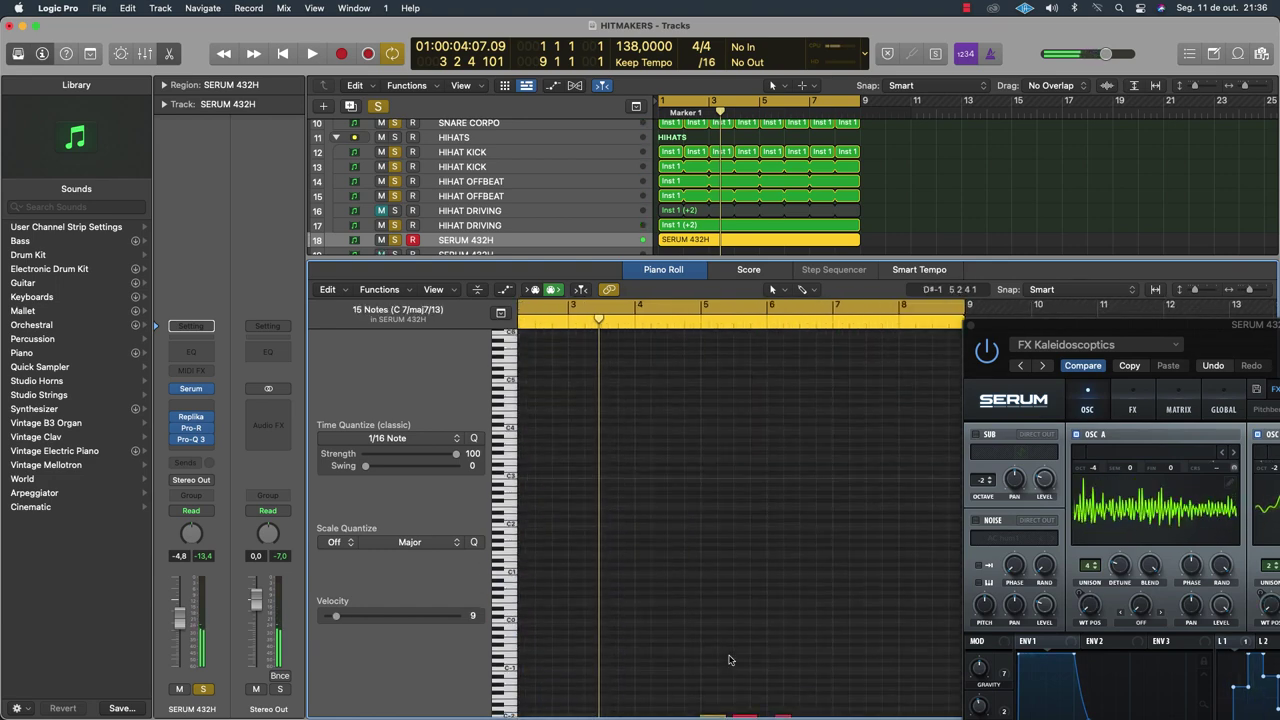
{"action": "left_click_drag", "start_coordinate": [683, 718], "coordinate": [680, 719]}
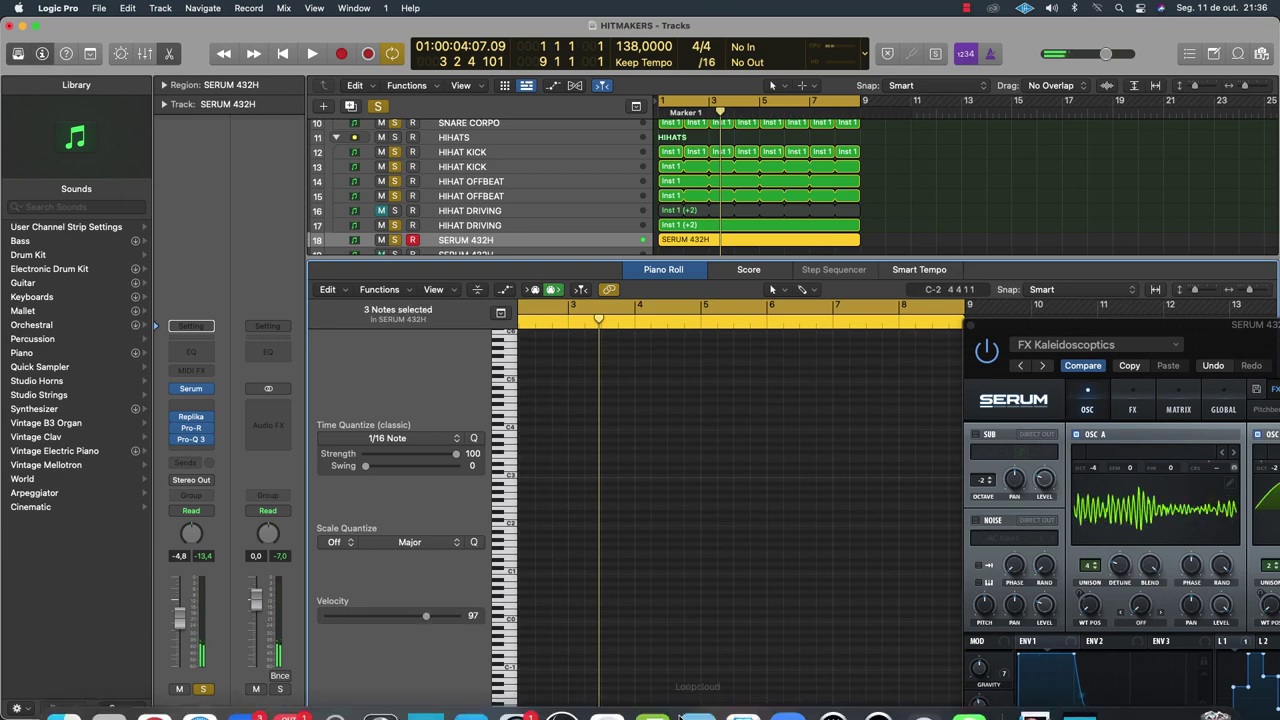
Play the loop and move the upper bar 1 note to C1 at the start of bar 5
{"action": "key", "text": "space"}
{"action": "scroll", "coordinate": [648, 437], "scroll_direction": "up", "scroll_amount": 1}
{"action": "scroll", "coordinate": [647, 437], "scroll_direction": "up", "scroll_amount": 2}
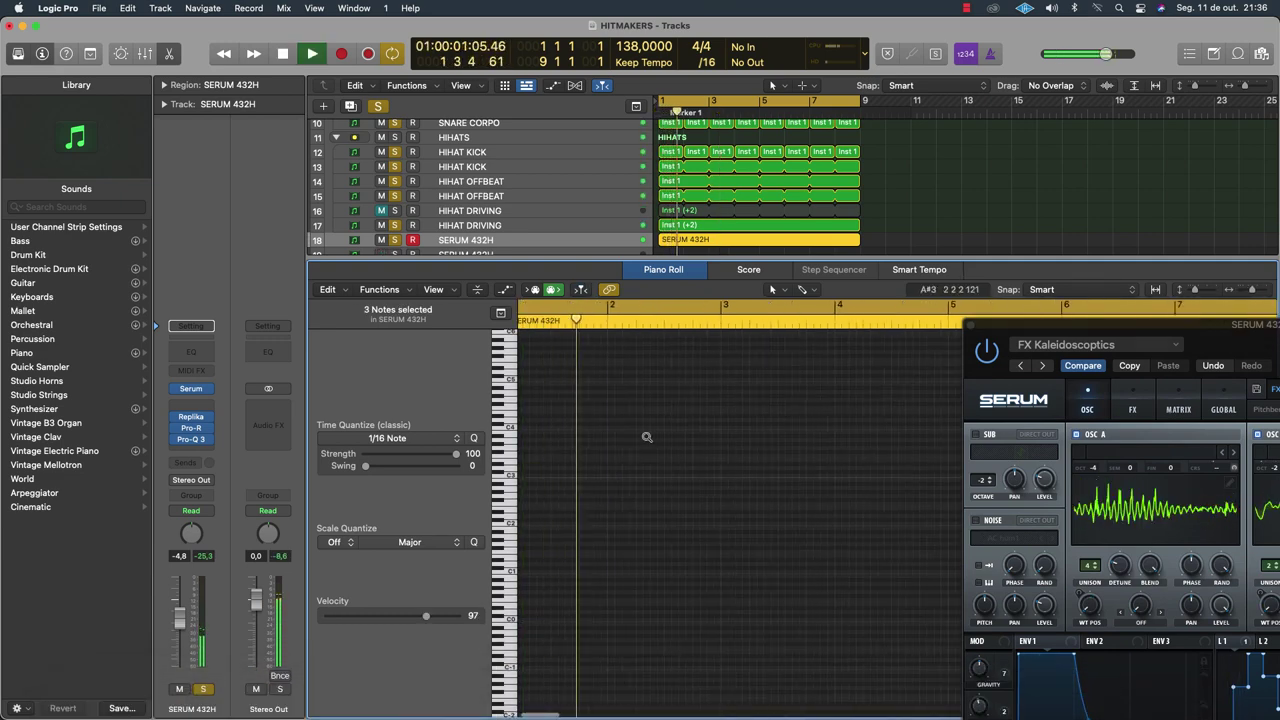
{"action": "scroll", "coordinate": [647, 437], "scroll_direction": "down", "scroll_amount": 5}
{"action": "left_click_drag", "start_coordinate": [792, 537], "coordinate": [858, 624]}
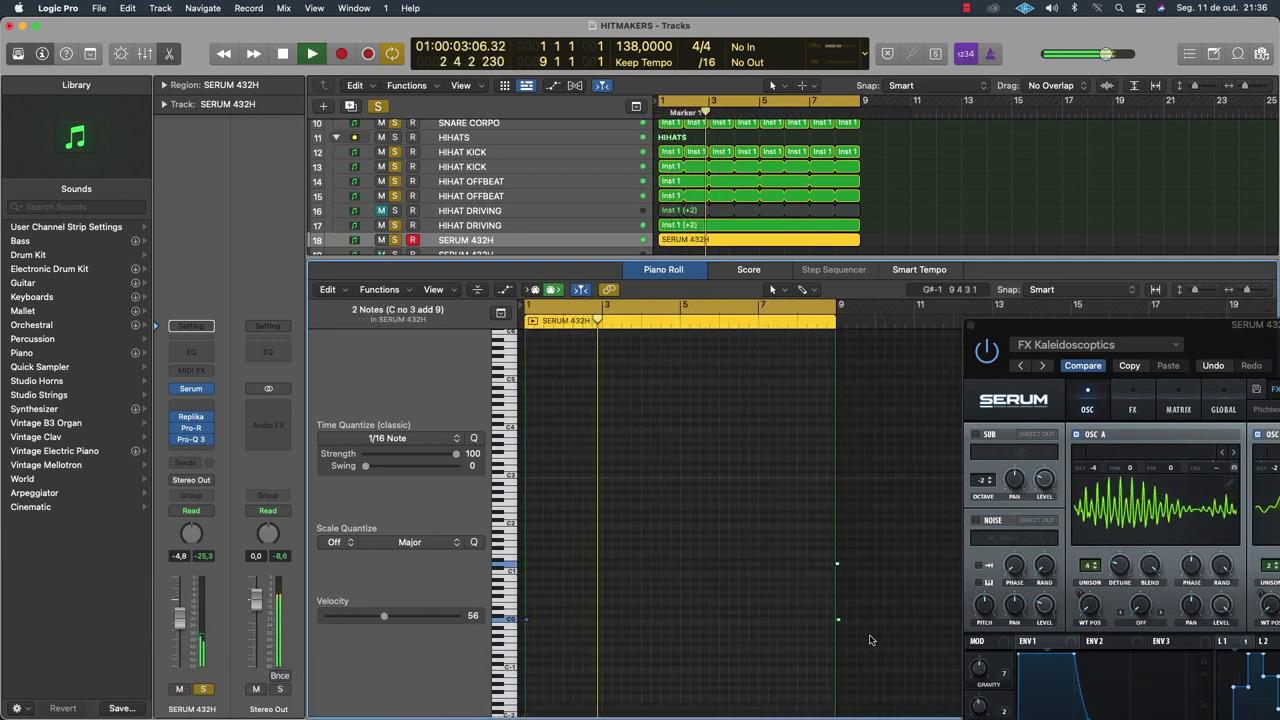
{"action": "scroll", "coordinate": [756, 576], "scroll_direction": "up", "scroll_amount": 2}
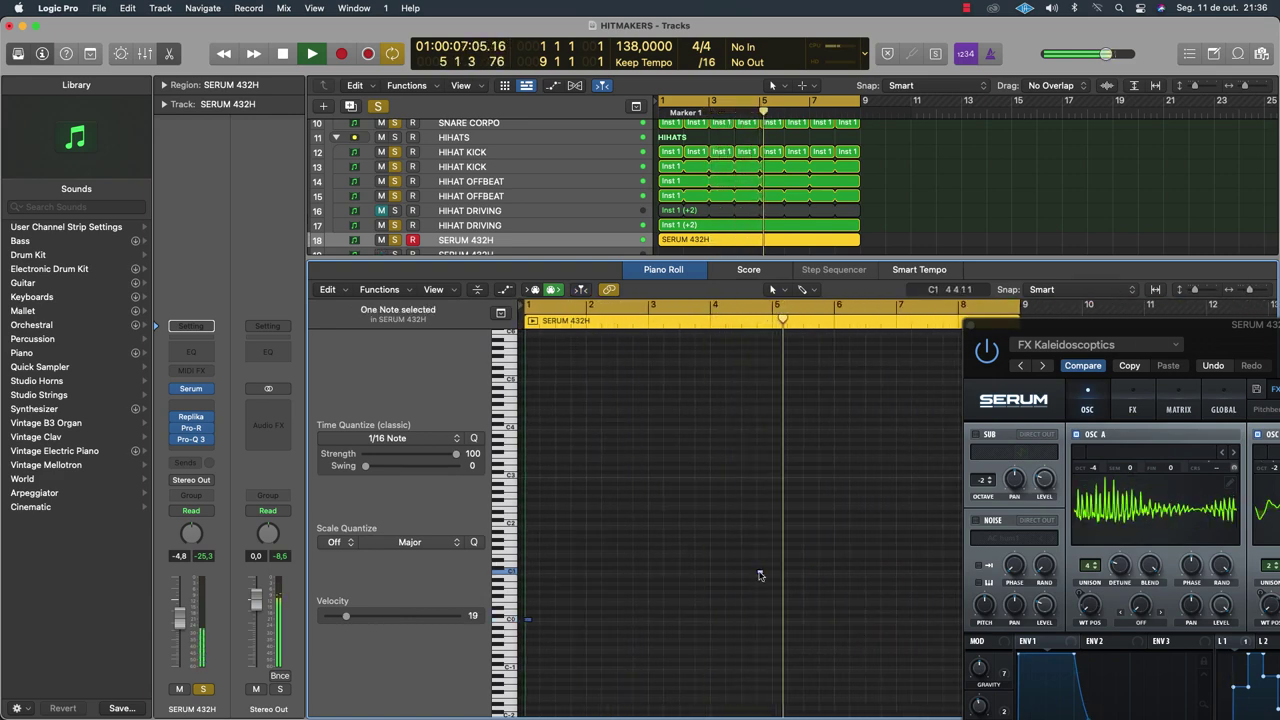
{"action": "left_click_drag", "start_coordinate": [761, 576], "coordinate": [777, 574]}
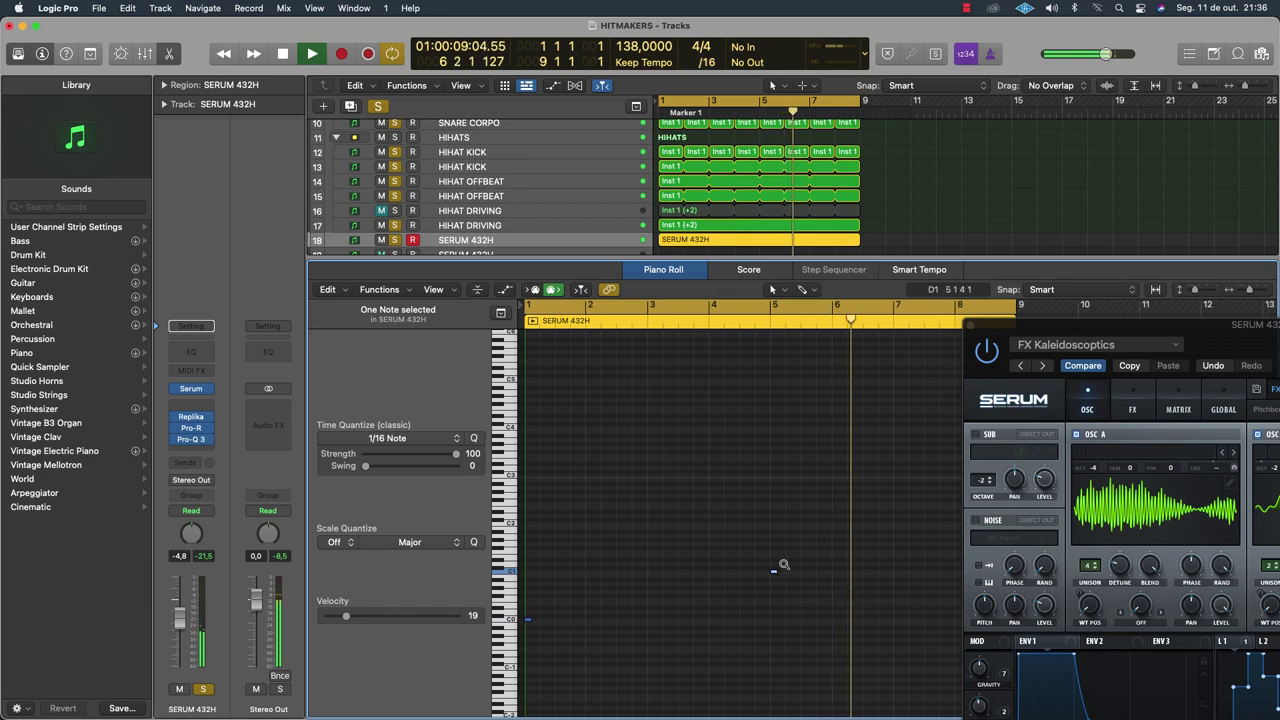
Delete the two leftover notes at bar 9 and close the Piano Roll
{"action": "scroll", "coordinate": [783, 567], "scroll_direction": "down", "scroll_amount": 2}
{"action": "left_click_drag", "start_coordinate": [831, 525], "coordinate": [909, 641]}
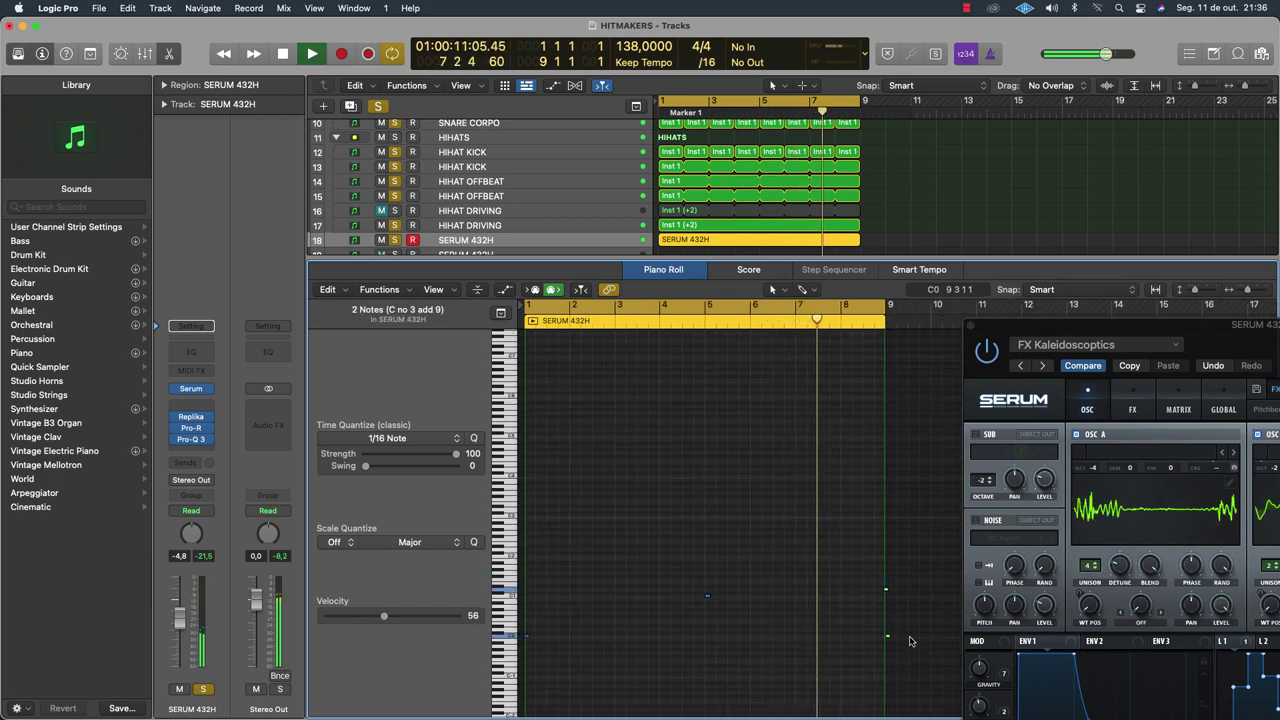
{"action": "left_click", "coordinate": [663, 270]}
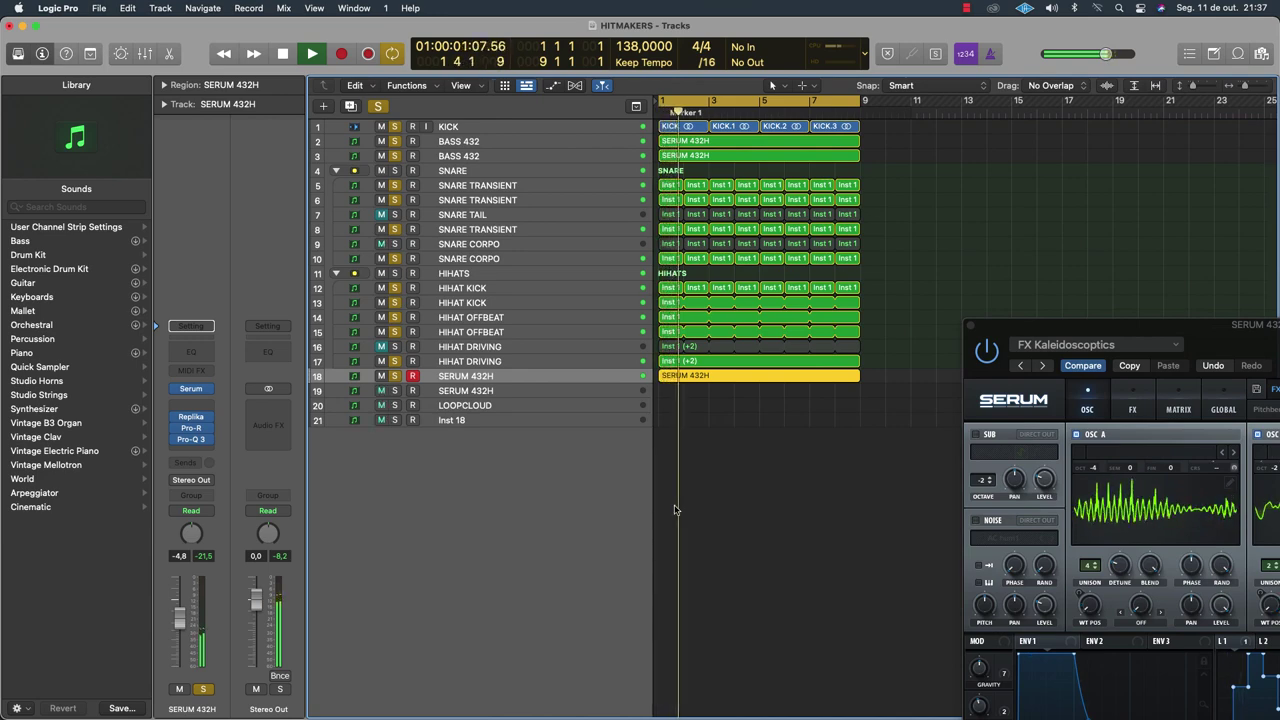
Move the Serum window over the arrangement and try its GRAVITY macro at 83%, replaying the loop start
{"action": "scroll", "coordinate": [658, 461], "scroll_direction": "up", "scroll_amount": 3}
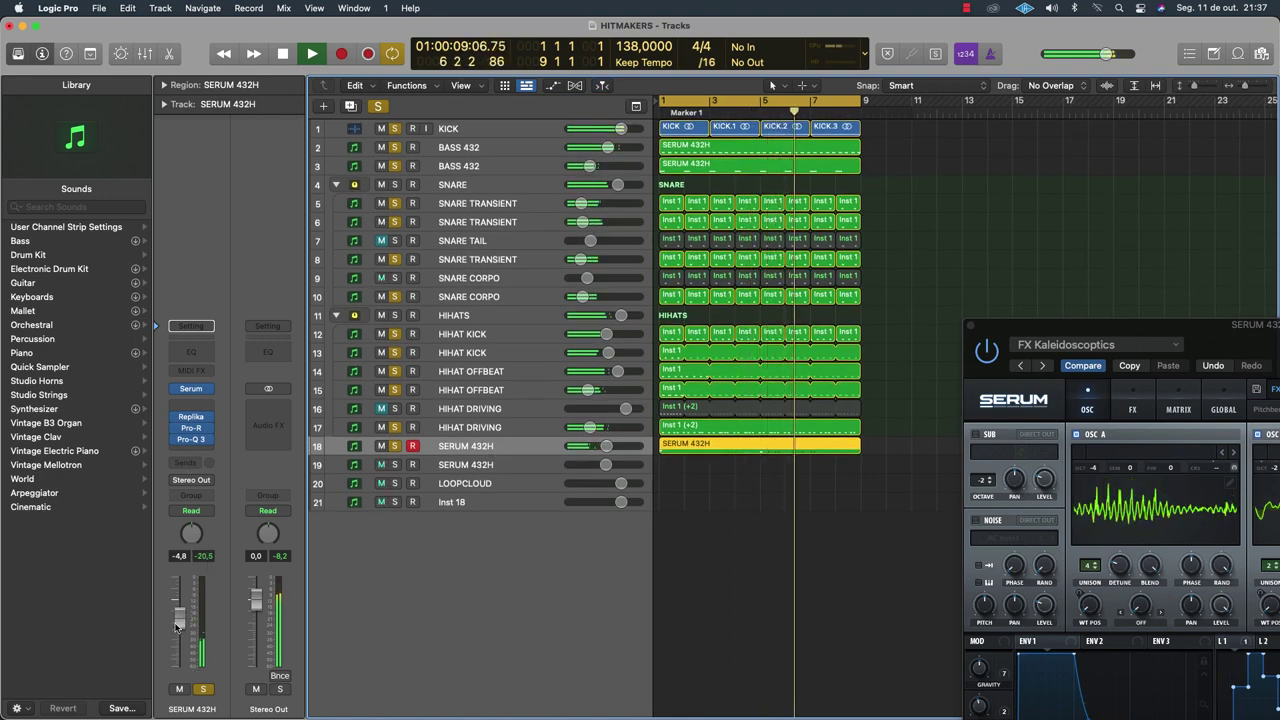
{"action": "left_click_drag", "start_coordinate": [1186, 325], "coordinate": [902, 149]}
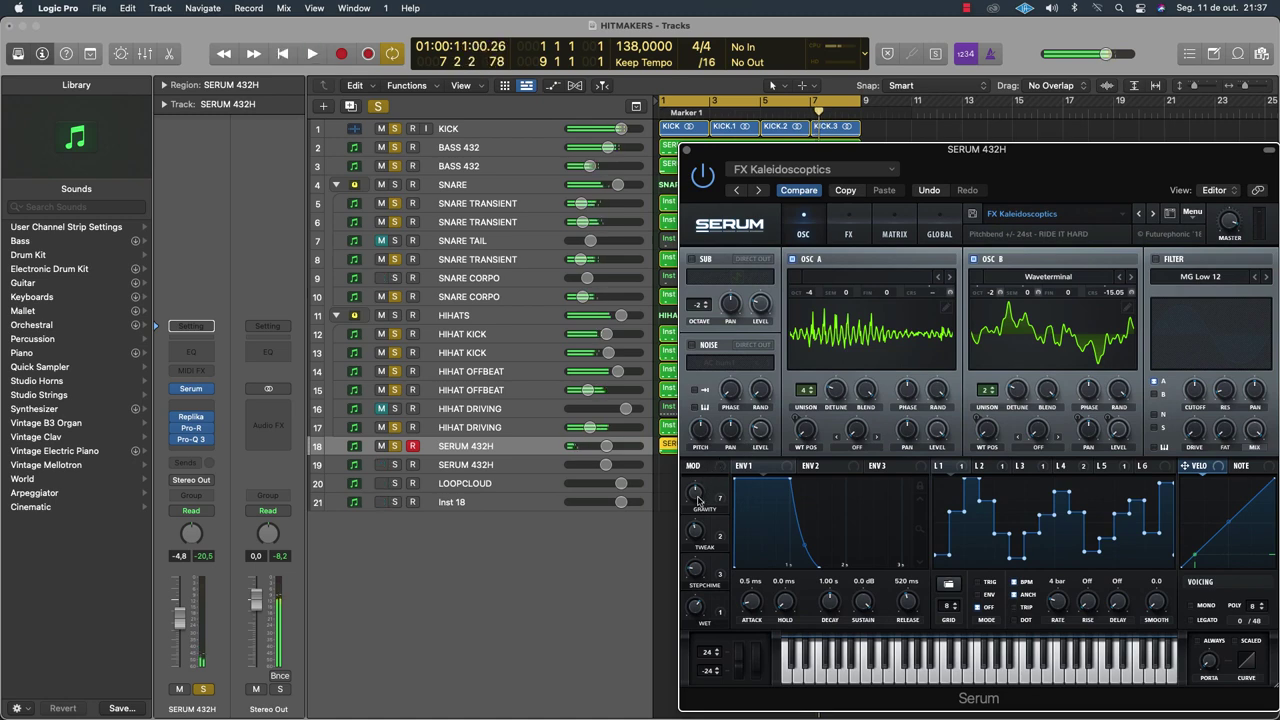
{"action": "key", "text": "space"}
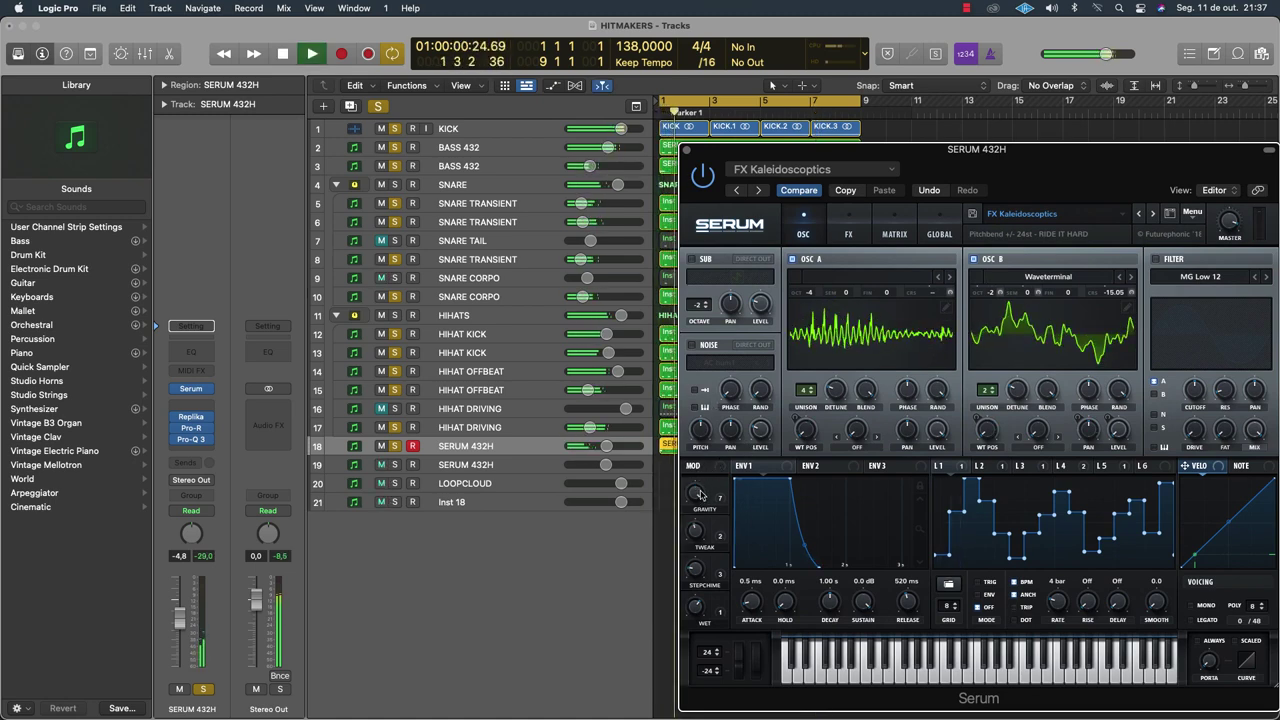
{"action": "key", "text": "space"}
{"action": "key", "text": "space"}
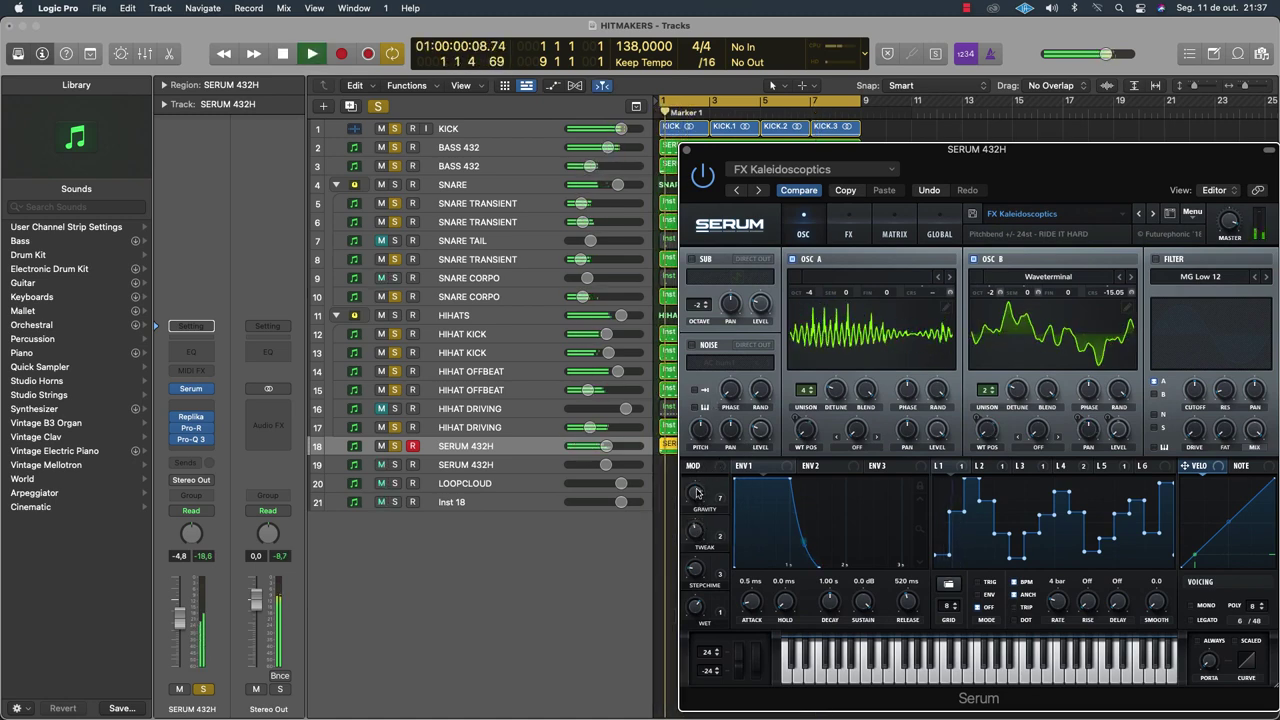
{"action": "left_click_drag", "start_coordinate": [697, 492], "coordinate": [697, 494]}
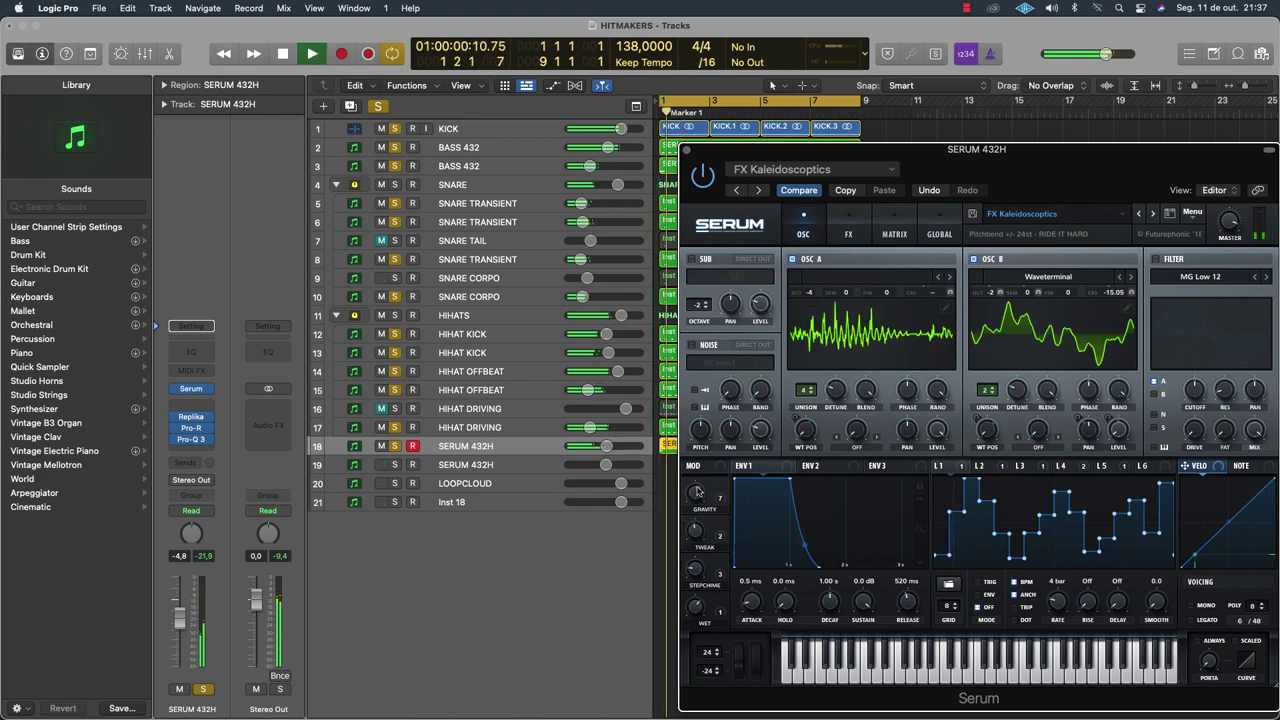
{"action": "key", "text": "space"}
{"action": "key", "text": "space"}
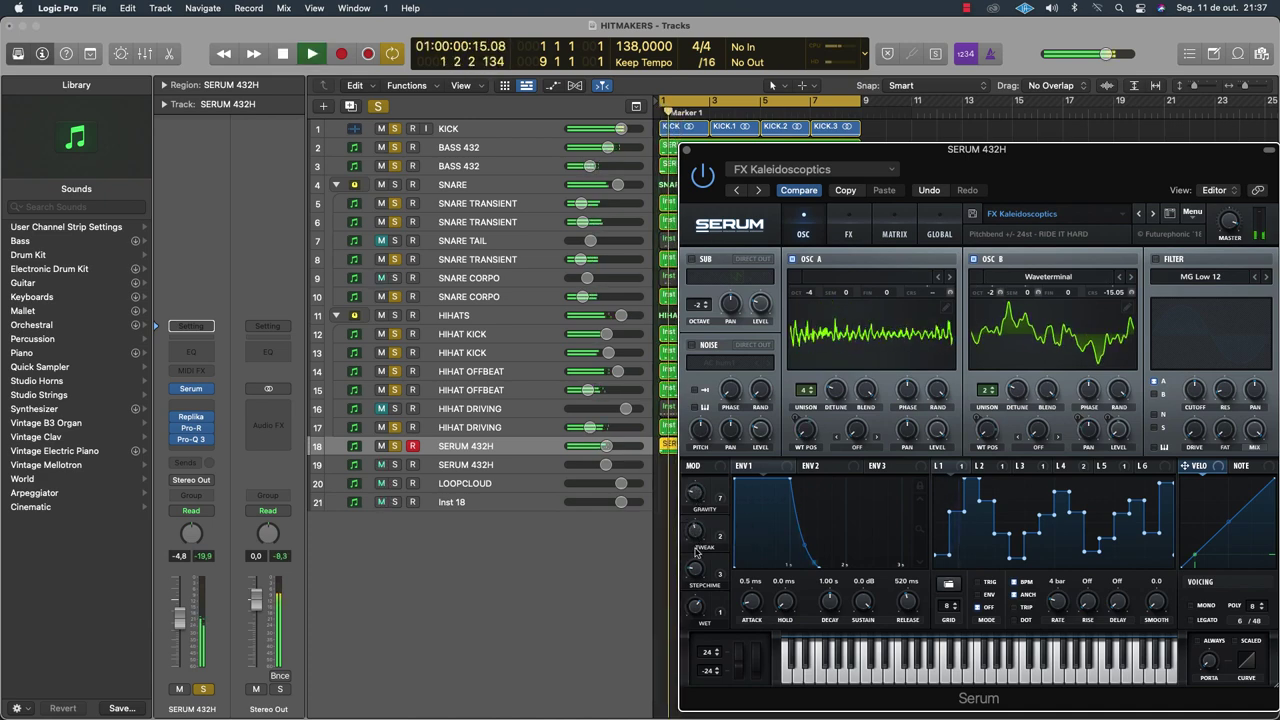
{"action": "key", "text": "space"}
{"action": "key", "text": "space"}
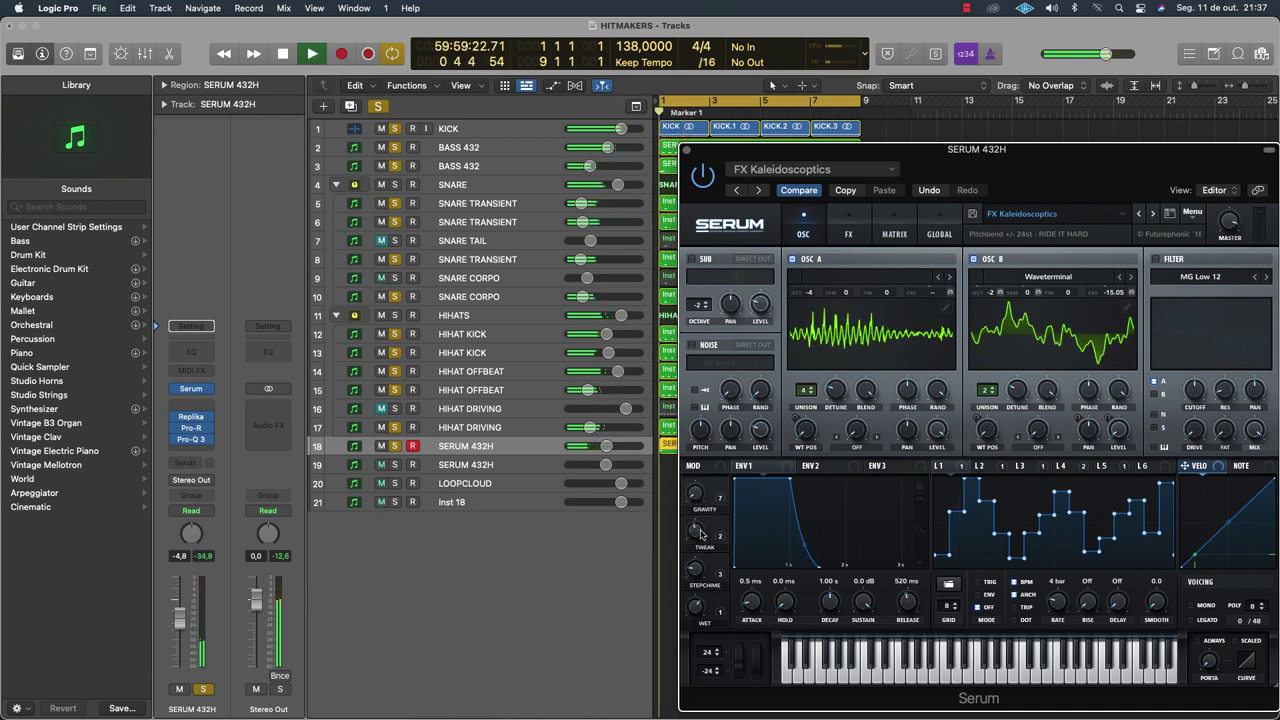
{"action": "key", "text": "space"}
{"action": "key", "text": "space"}
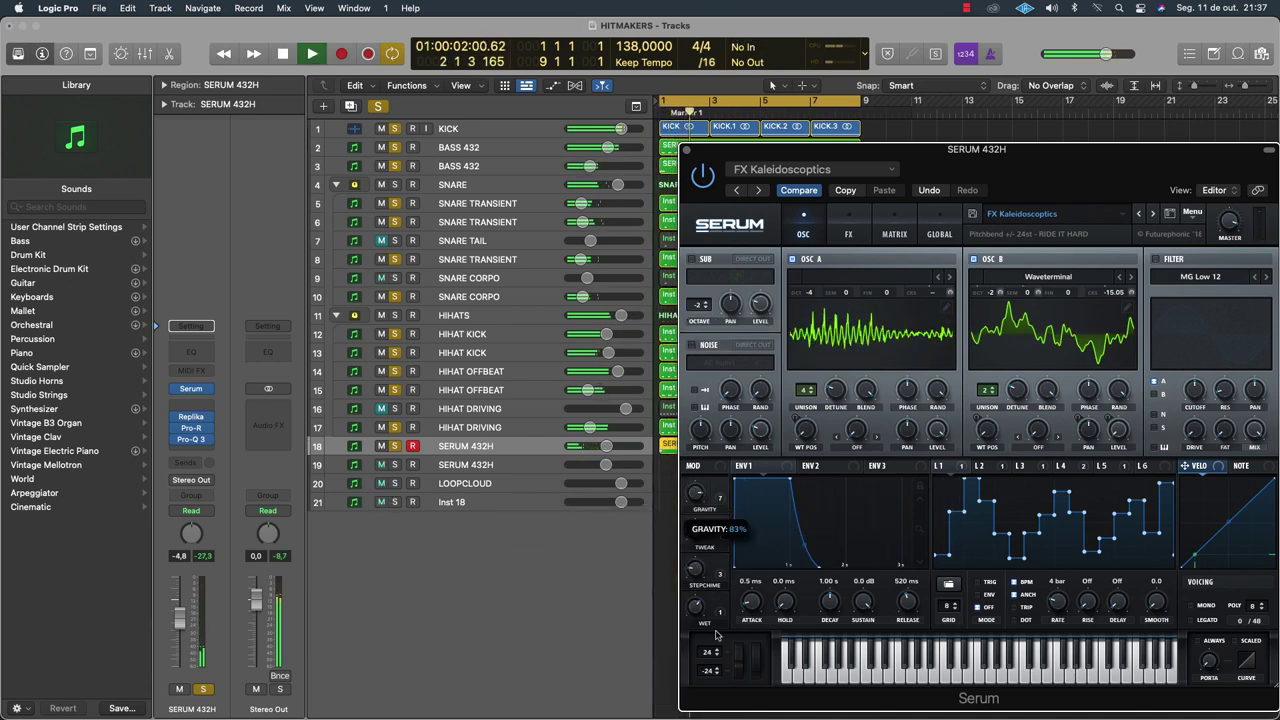
Try a higher WET macro amount in Serum and replay the loop from its start
{"action": "key", "text": "space"}
{"action": "key", "text": "space"}
{"action": "left_click_drag", "start_coordinate": [698, 608], "coordinate": [711, 553]}
{"action": "key", "text": "space"}
{"action": "key", "text": "space"}
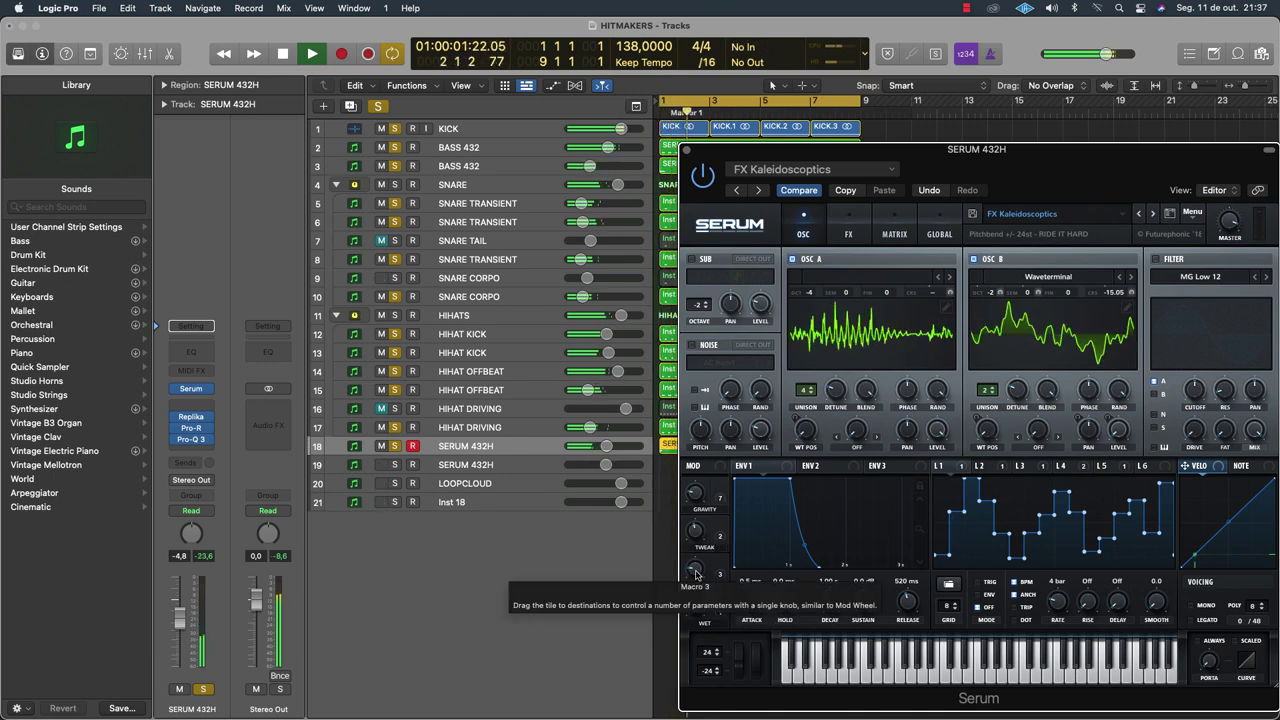
{"action": "key", "text": "Return"}
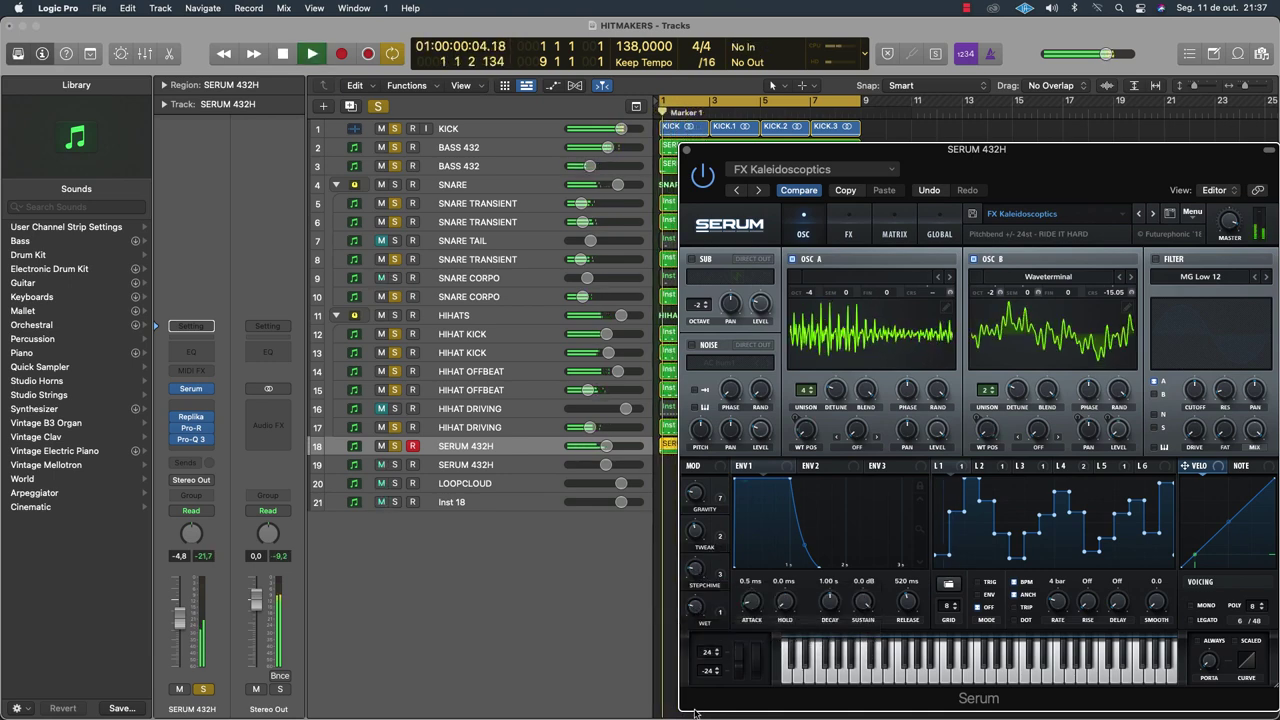
Adjust Serum's STEPCHIME macro slightly and replay the loop start to hear the change
{"action": "left_click_drag", "start_coordinate": [699, 568], "coordinate": [700, 543]}
{"action": "key", "text": "space"}
{"action": "key", "text": "space"}
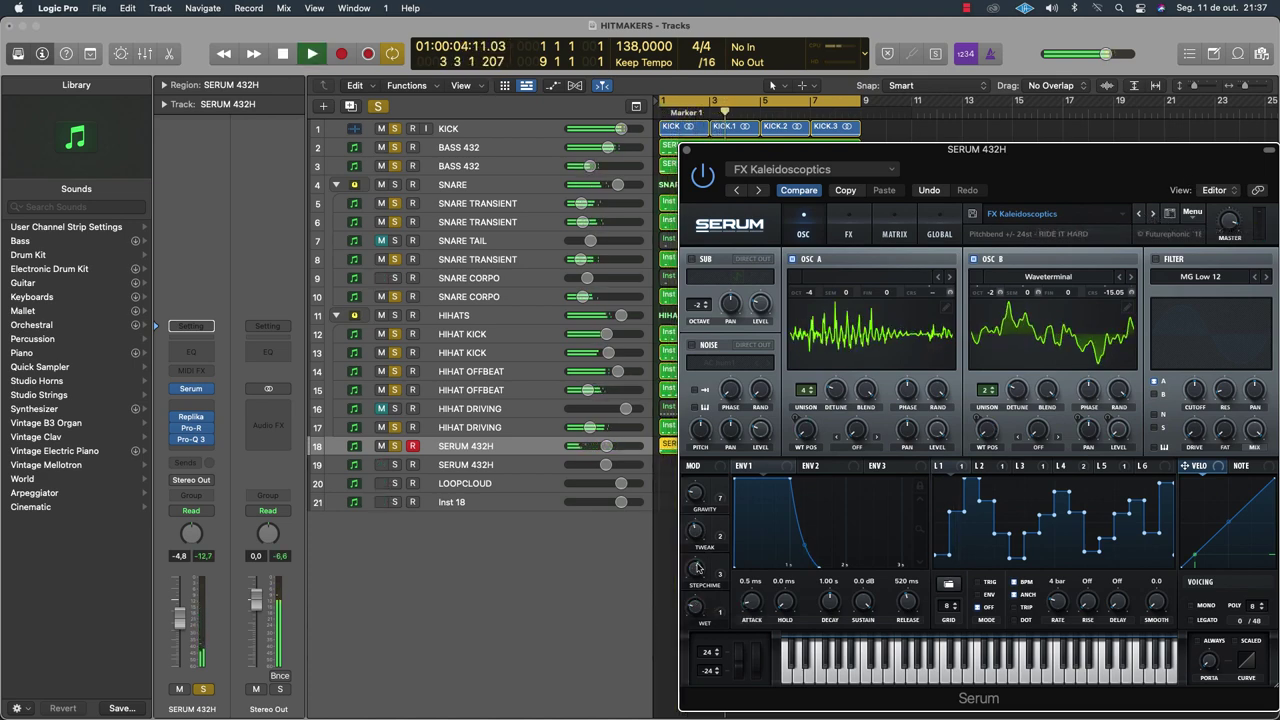
{"action": "key", "text": "space"}
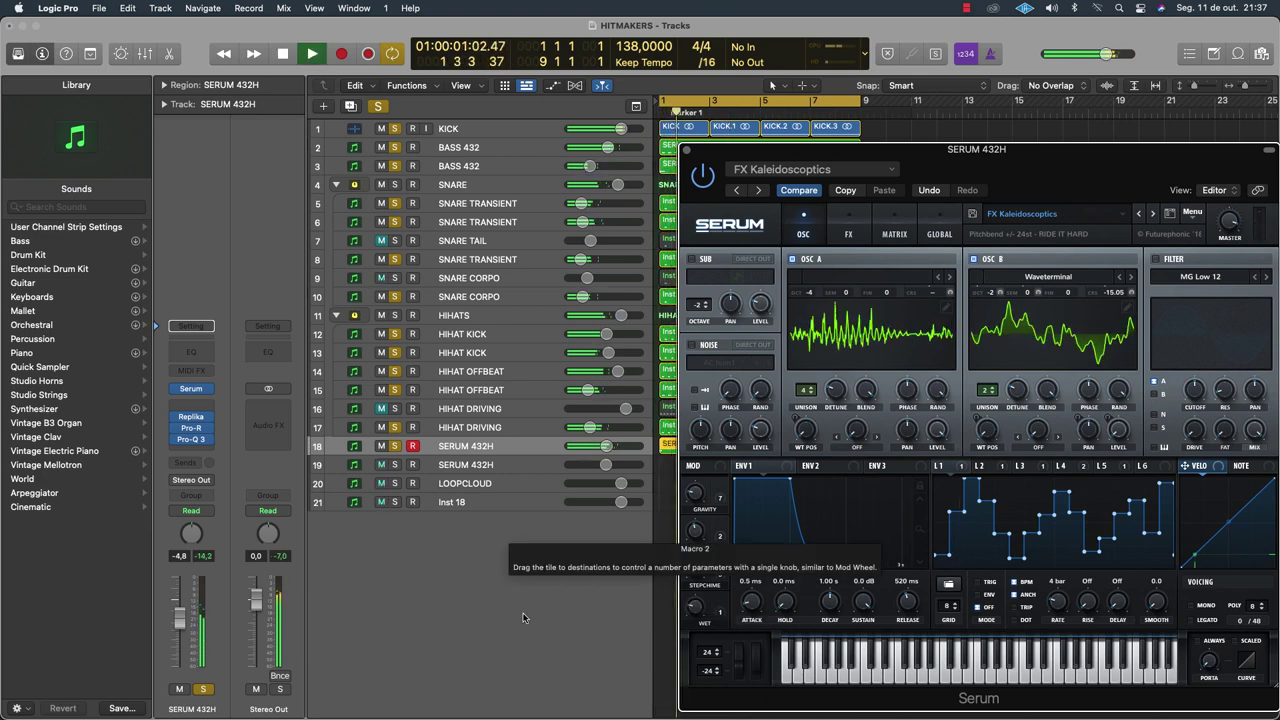
{"action": "left_click_drag", "start_coordinate": [1146, 176], "coordinate": [1024, 179]}
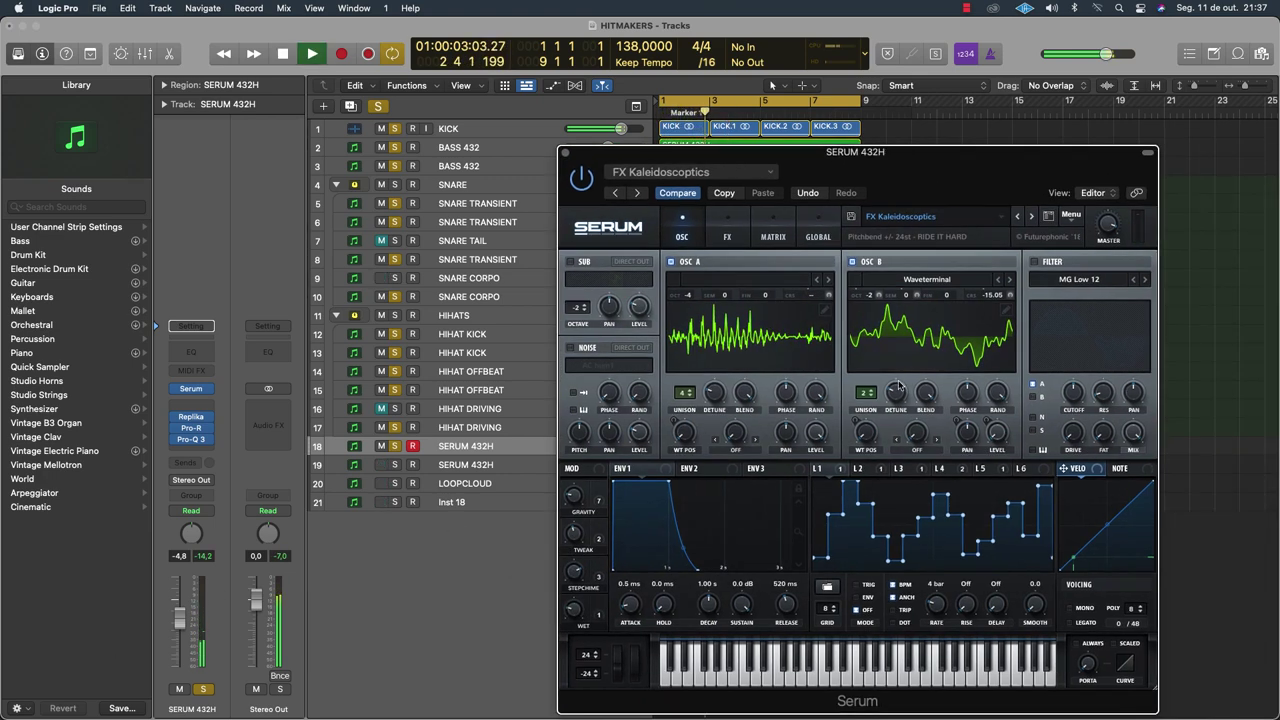
{"action": "key", "text": "space"}
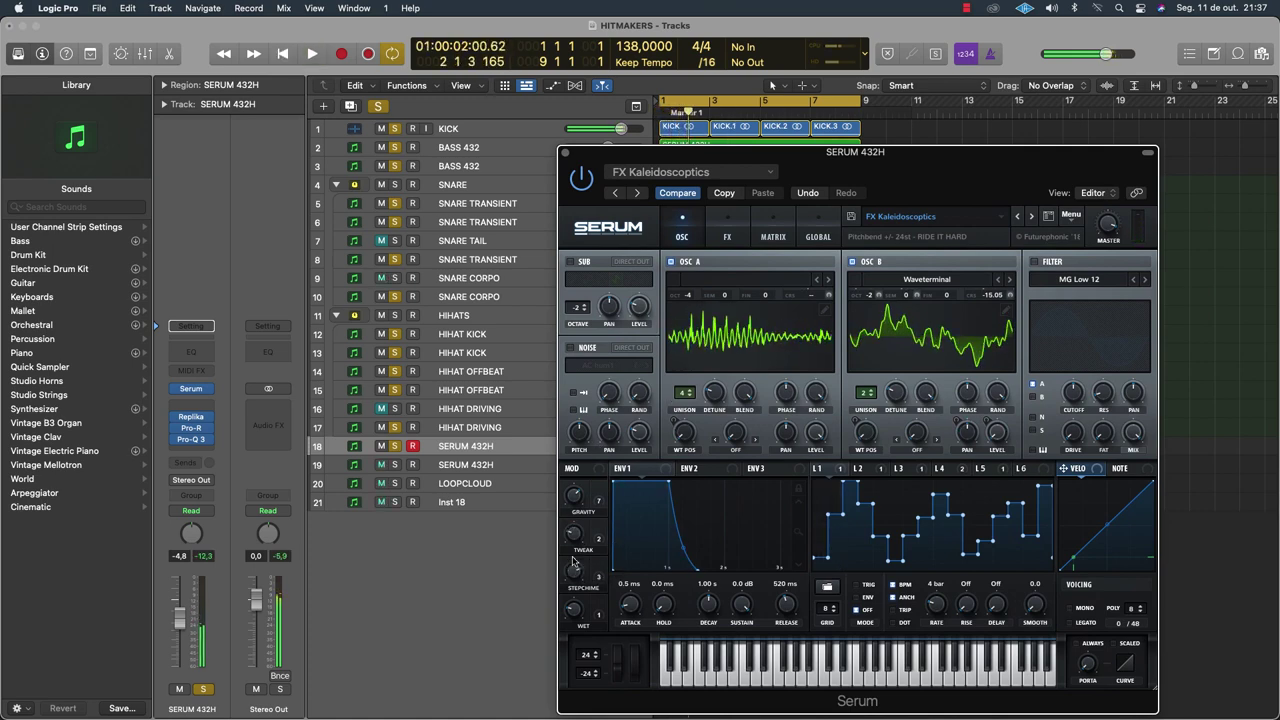
{"action": "key", "text": "space"}
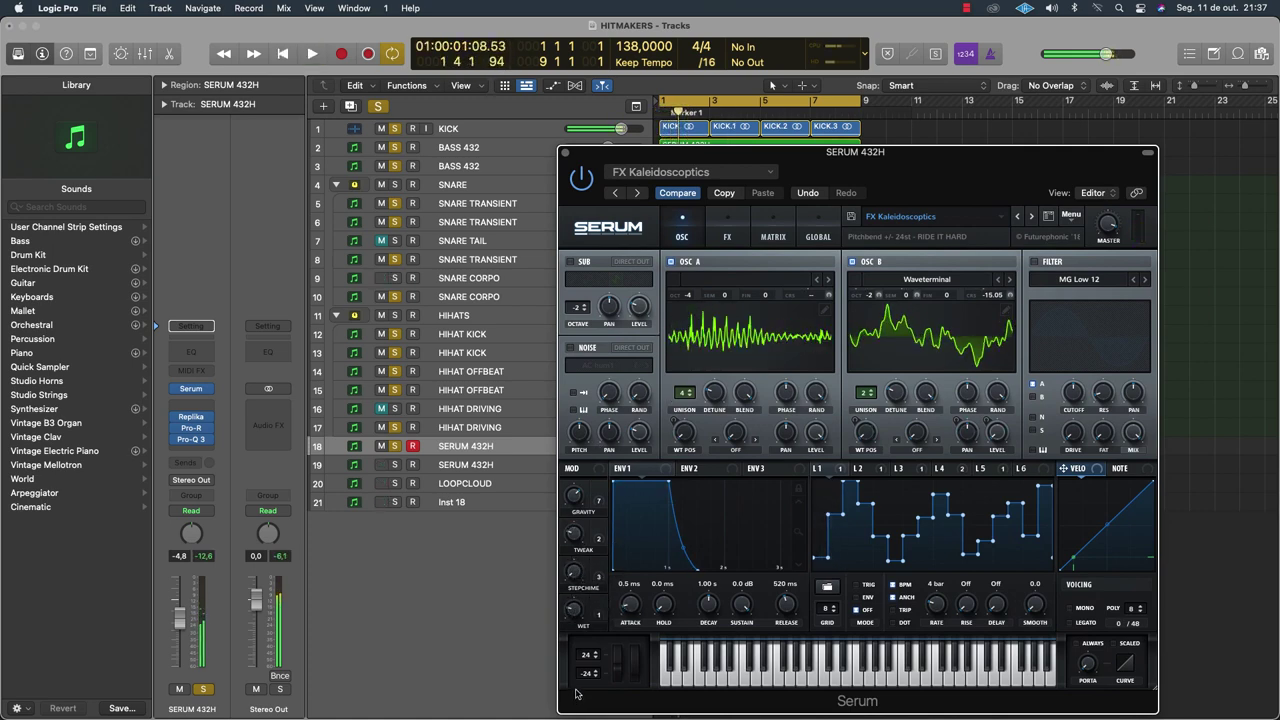
{"action": "key", "text": "space"}
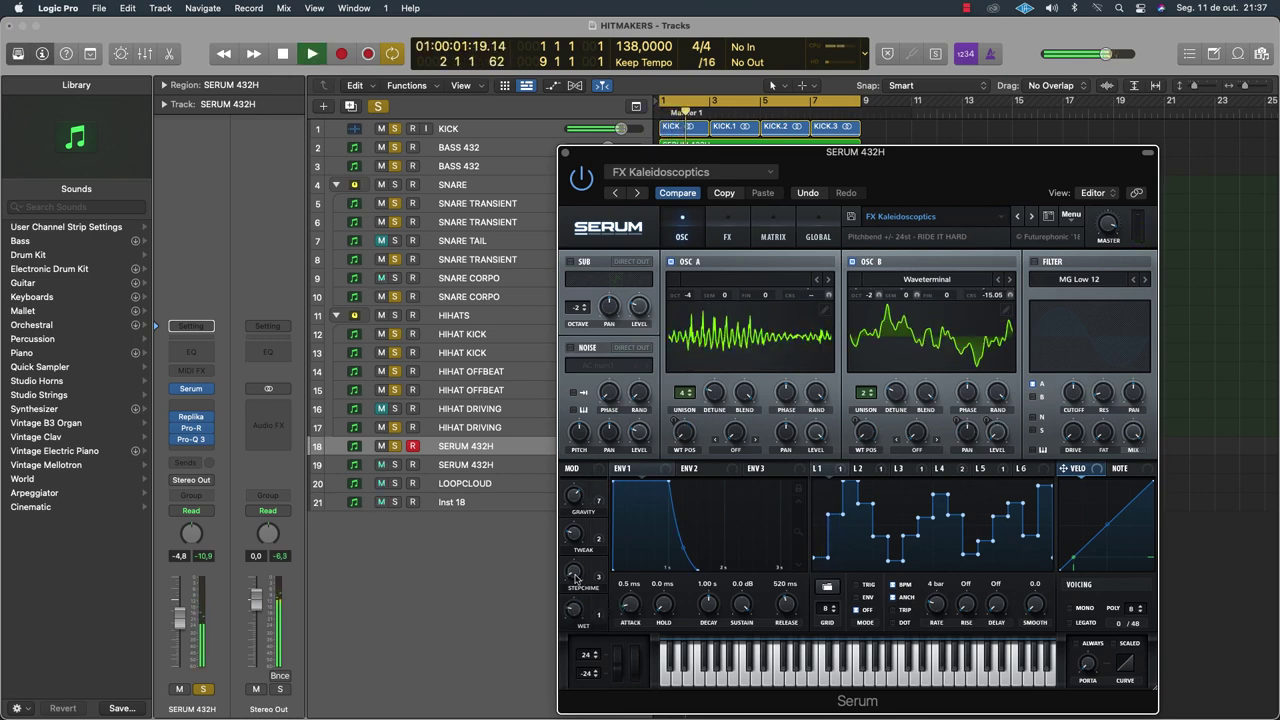
Try Serum's STEPCHIME macro at 61% and 89%, replaying the loop start to compare
{"action": "key", "text": "space"}
{"action": "key", "text": "space"}
{"action": "left_click_drag", "start_coordinate": [575, 579], "coordinate": [575, 495]}
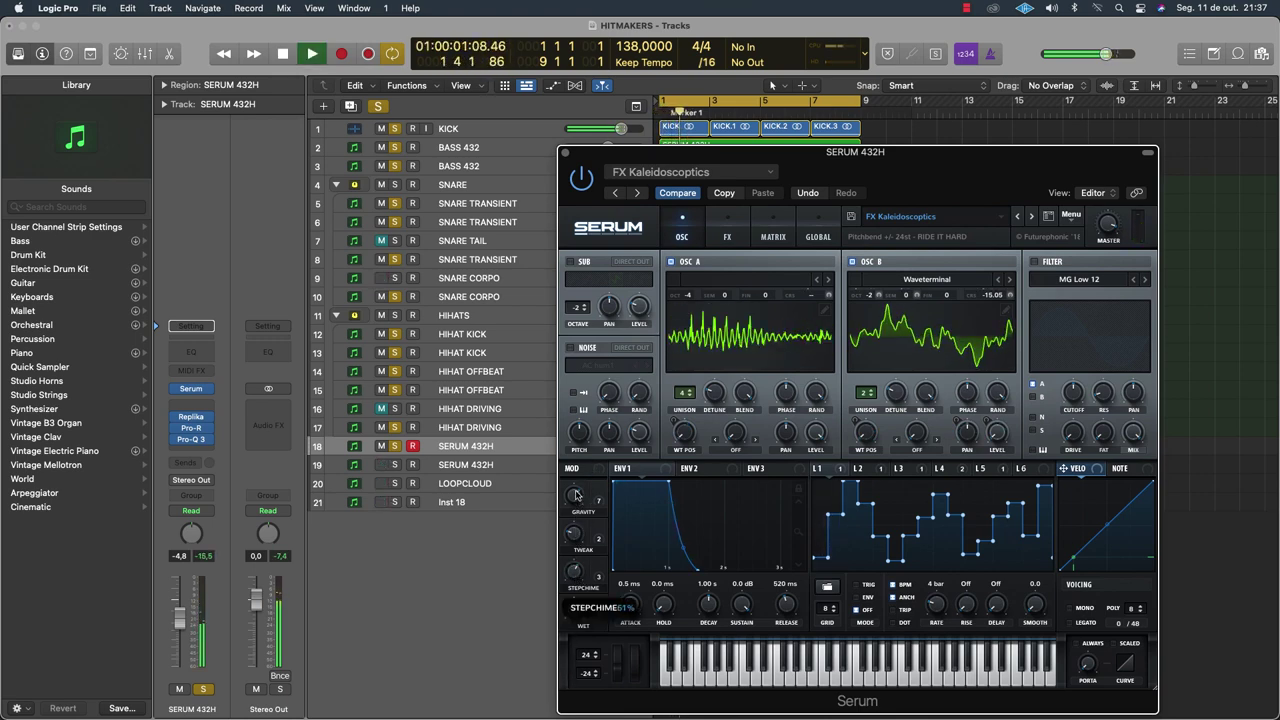
{"action": "key", "text": "space"}
{"action": "key", "text": "space"}
{"action": "left_click_drag", "start_coordinate": [572, 577], "coordinate": [567, 438]}
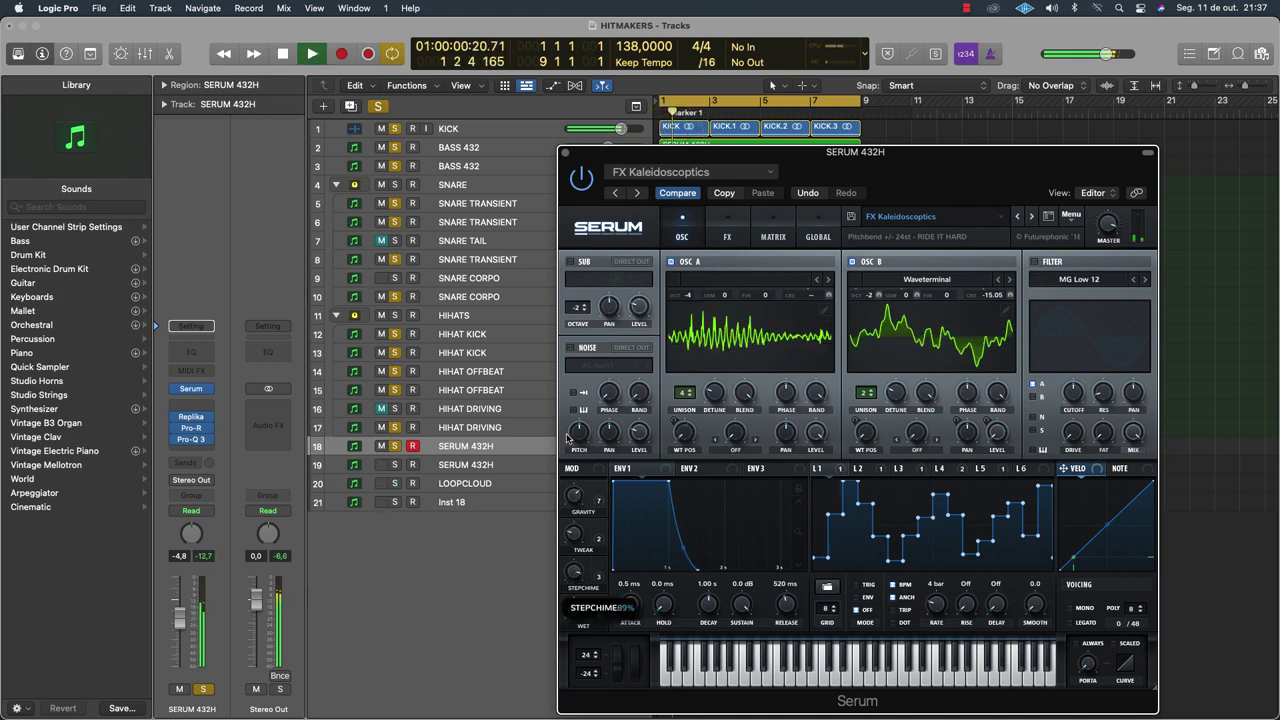
Switch the Serum preset to FX Lurk, adjust its SWEEP macro, and close the plug-in window
{"action": "left_click", "coordinate": [1033, 217]}
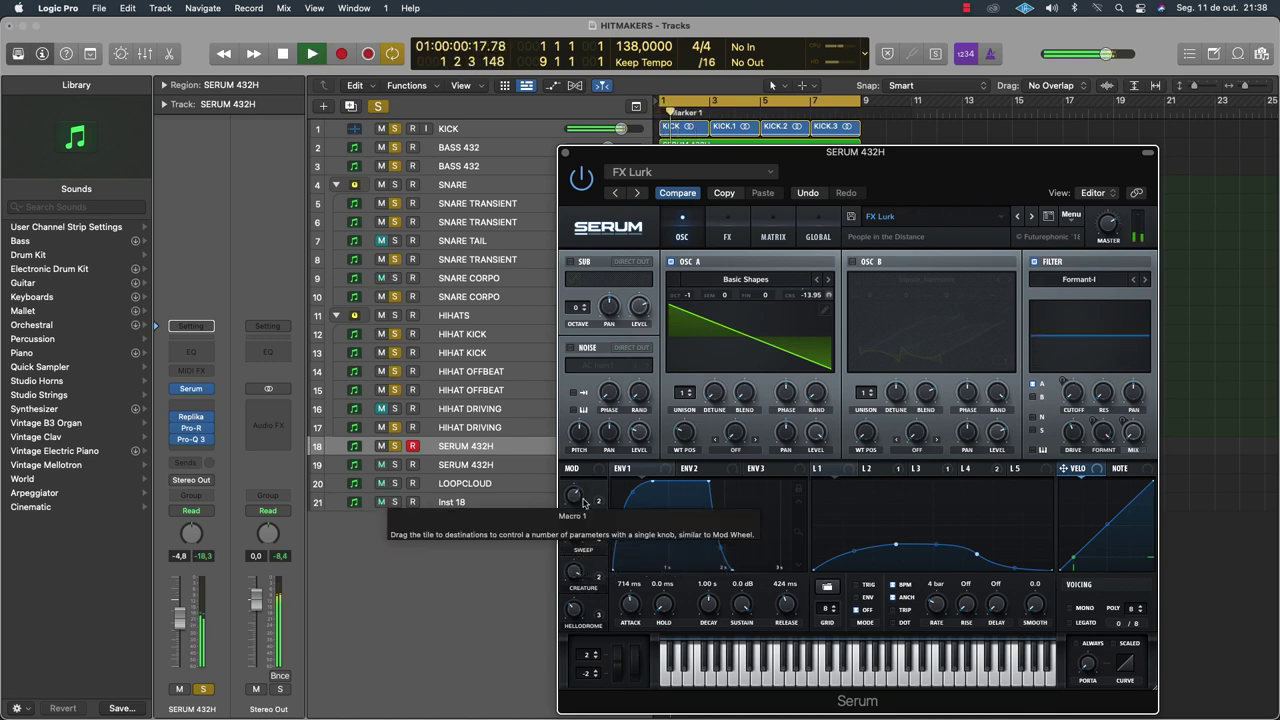
{"action": "left_click_drag", "start_coordinate": [576, 548], "coordinate": [574, 572]}
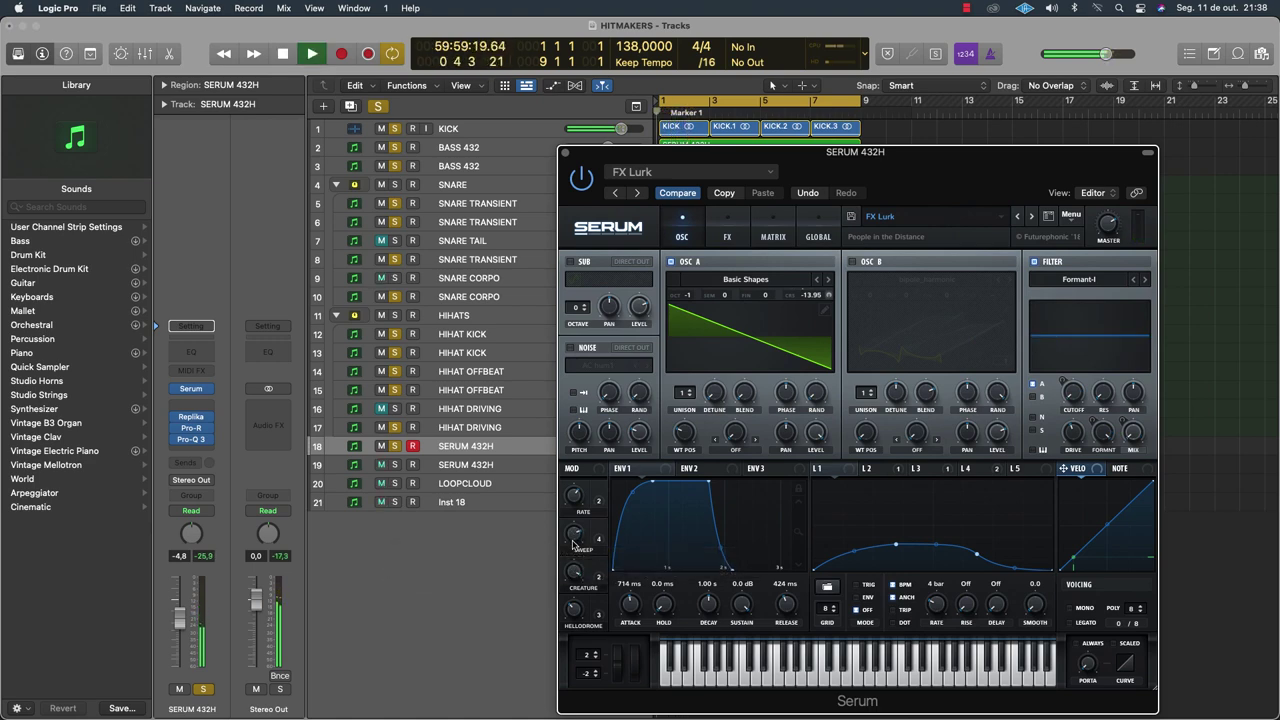
{"action": "left_click", "coordinate": [564, 153]}
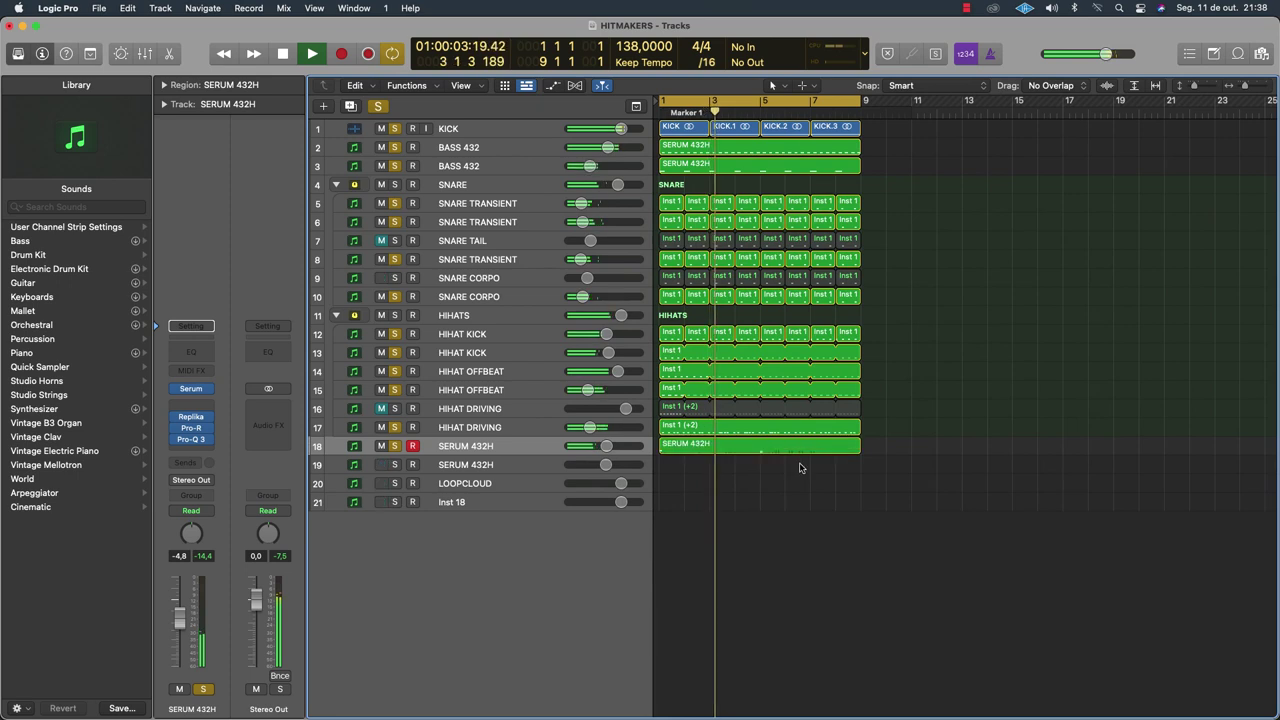
Open the SERUM 432H region in the Piano Roll, raise the bar 5 note to C2, and play the loop
{"action": "double_click", "coordinate": [848, 450]}
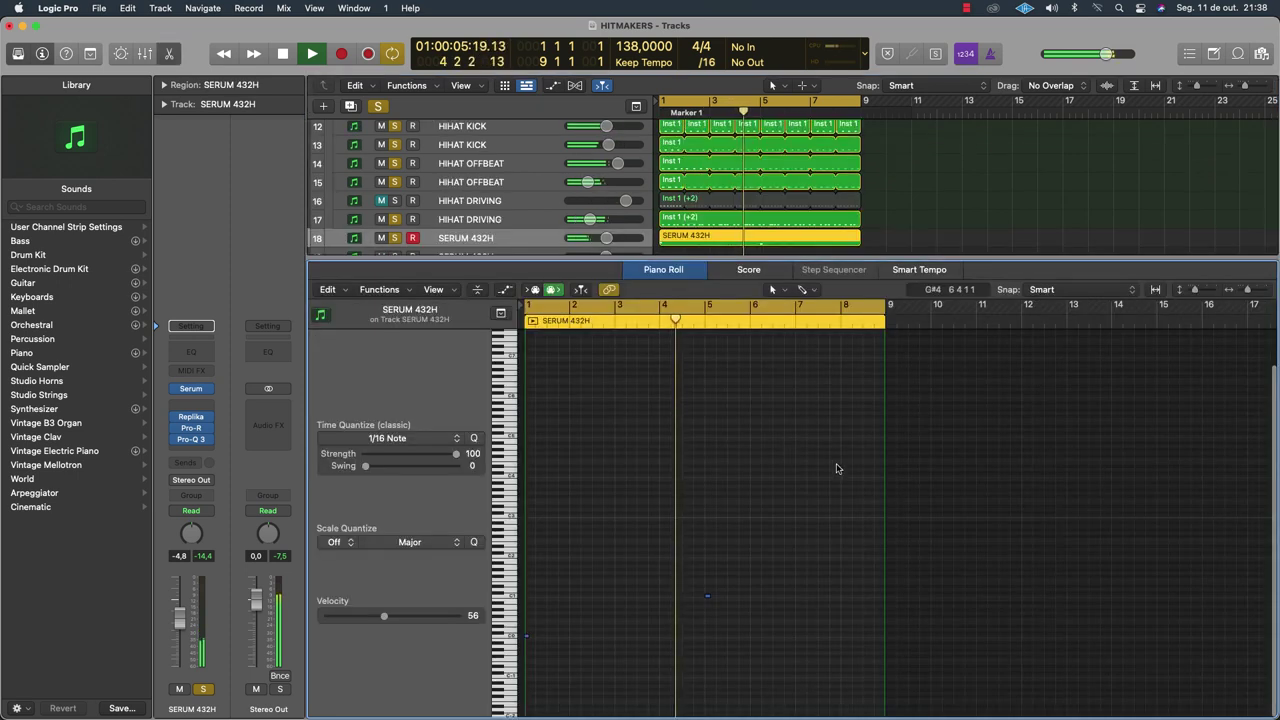
{"action": "left_click", "coordinate": [707, 596]}
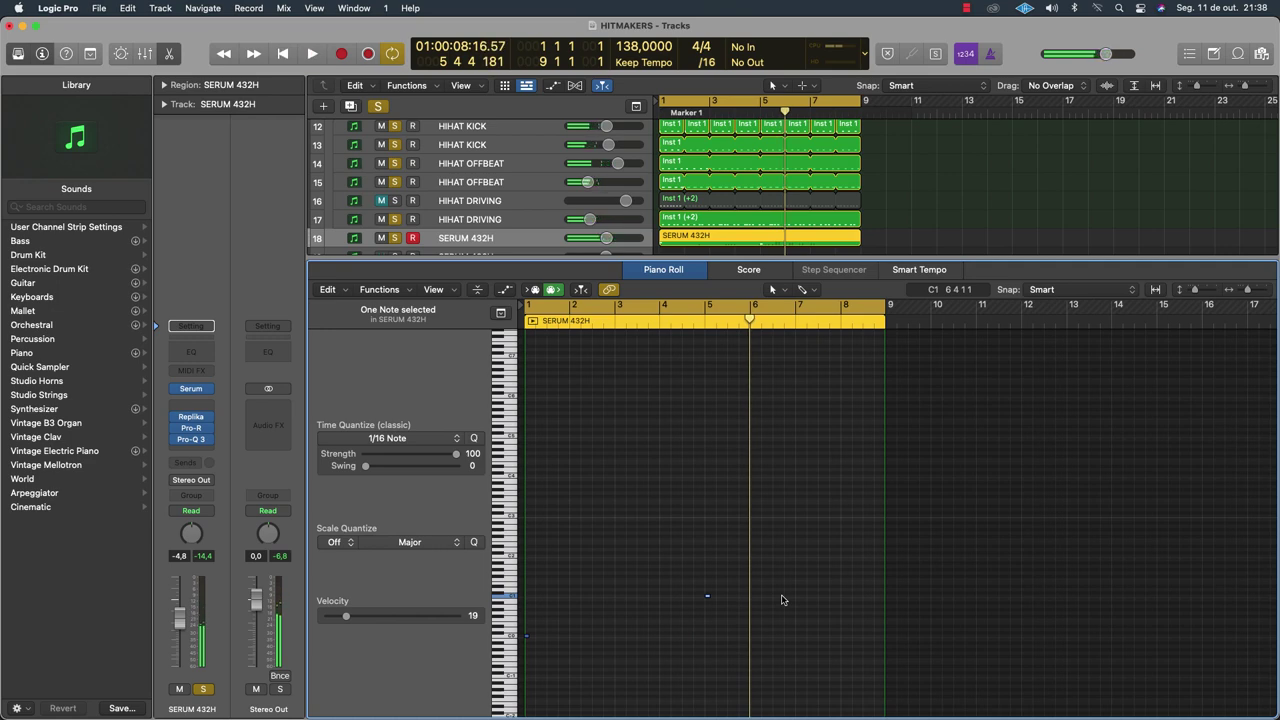
{"action": "scroll", "coordinate": [783, 599], "scroll_direction": "up", "scroll_amount": 5}
{"action": "left_click", "coordinate": [653, 599]}
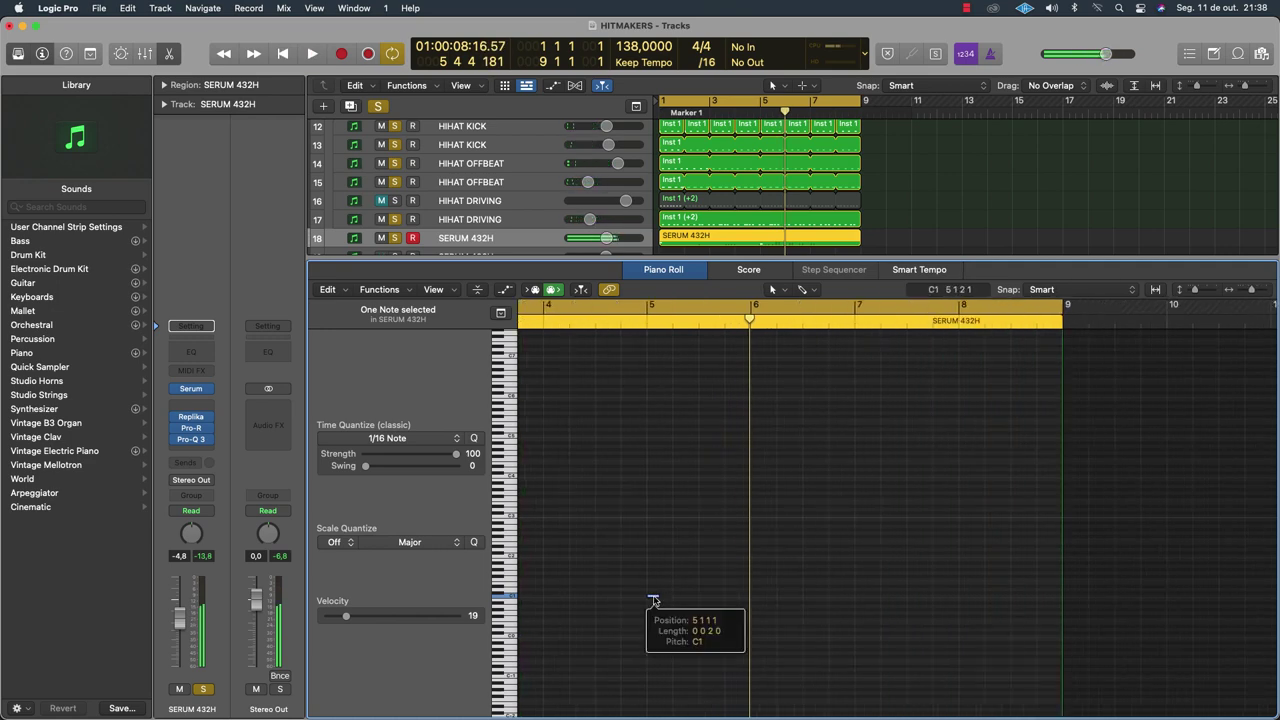
{"action": "scroll", "coordinate": [655, 598], "scroll_direction": "down", "scroll_amount": 3}
{"action": "key", "text": "space"}
{"action": "scroll", "coordinate": [656, 598], "scroll_direction": "down", "scroll_amount": 3}
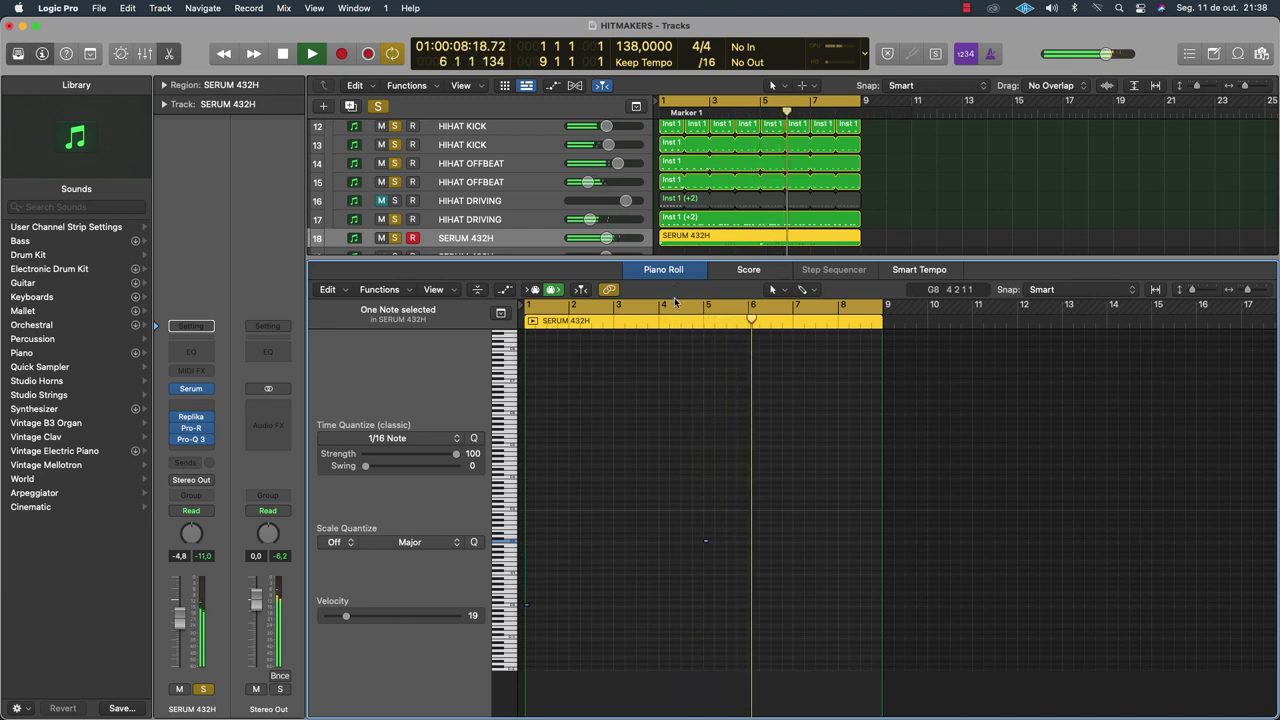
{"action": "left_click", "coordinate": [750, 542], "text": "ctrl+alt"}
{"action": "scroll", "coordinate": [751, 544], "scroll_direction": "right", "scroll_amount": 3}
{"action": "scroll", "coordinate": [751, 544], "scroll_direction": "up", "scroll_amount": 3}
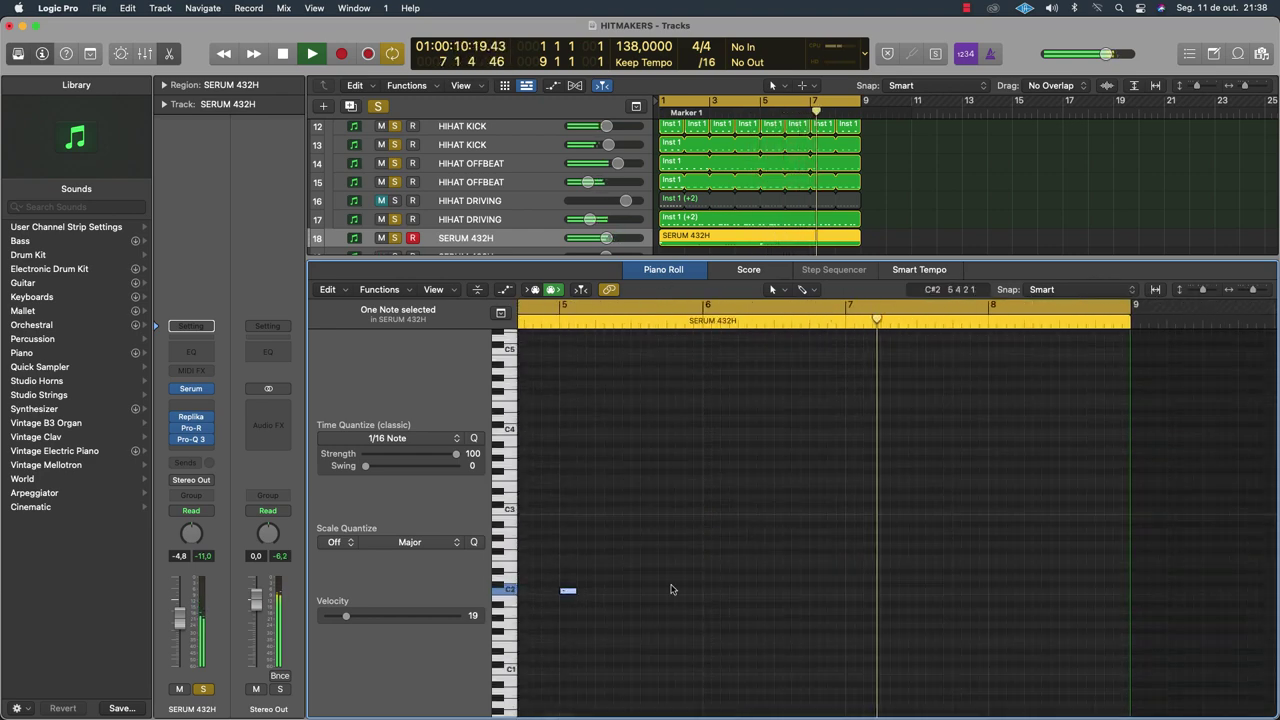
Close the Piano Roll and bounce the SERUM 432H region in place to a new track named AMOT 1
{"action": "left_click", "coordinate": [645, 270]}
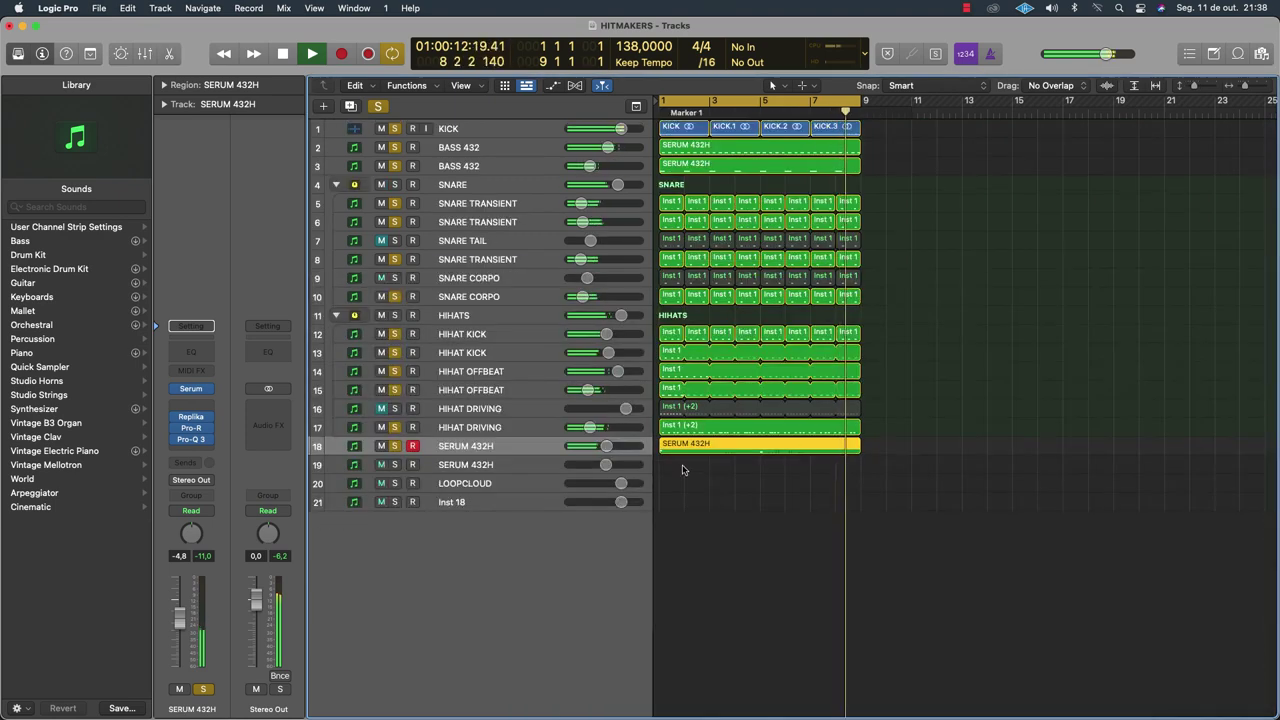
{"action": "left_click", "coordinate": [456, 449]}
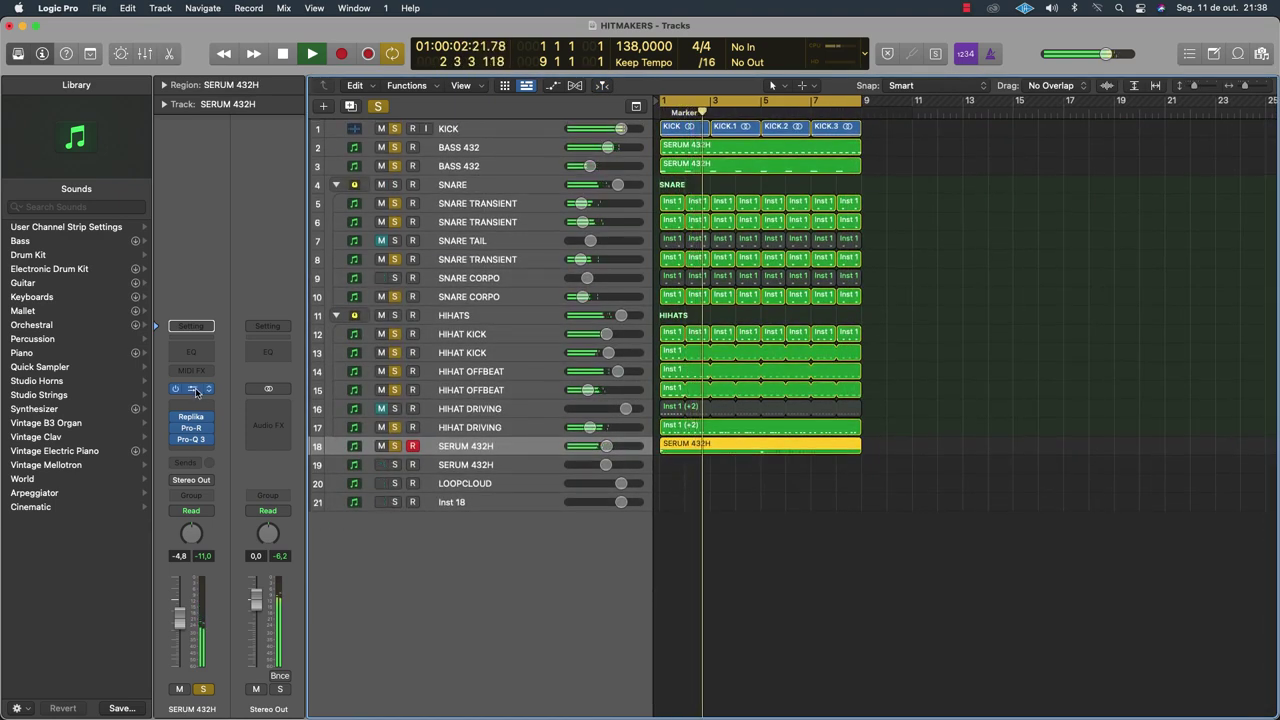
{"action": "right_click", "coordinate": [705, 445]}
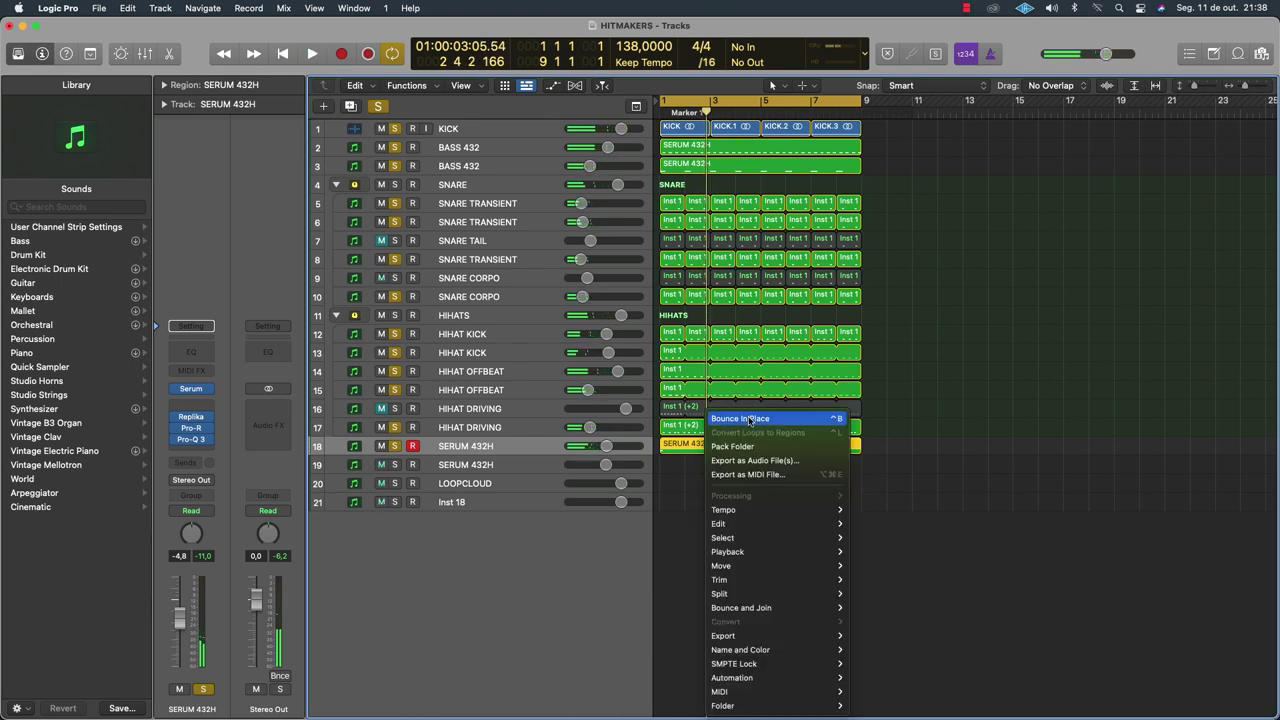
{"action": "left_click", "coordinate": [748, 417]}
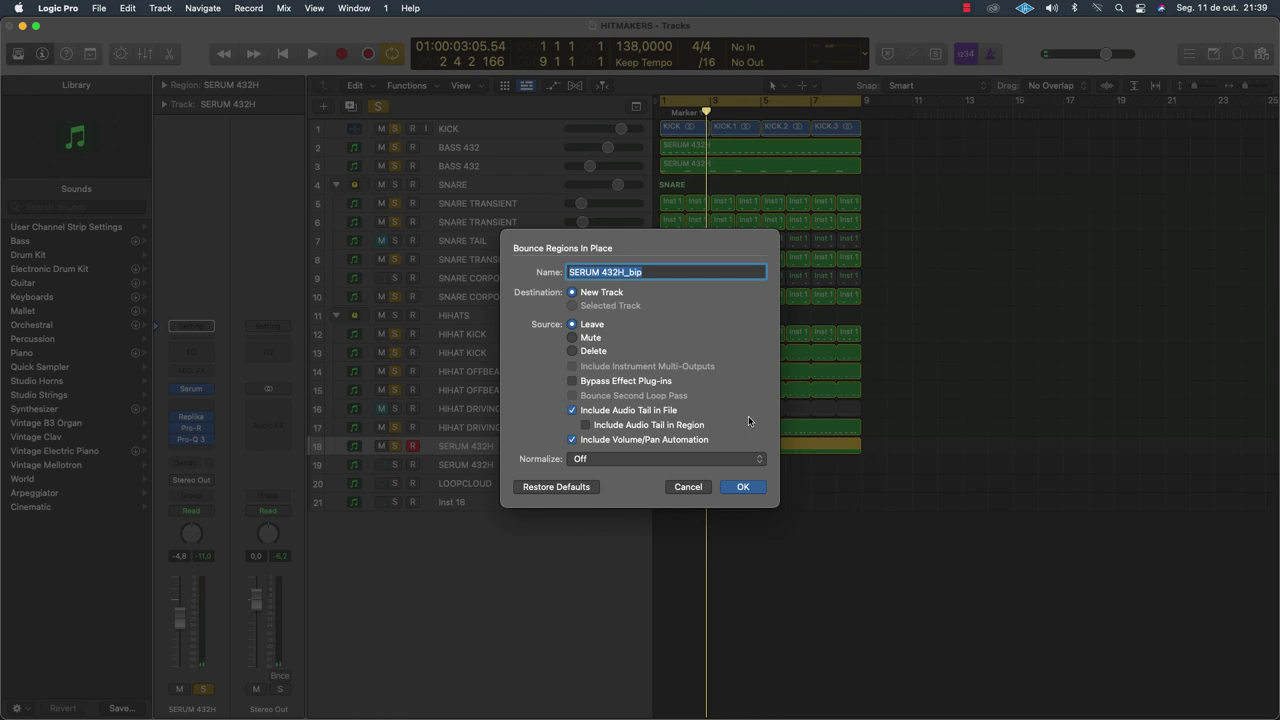
{"action": "type", "text": "AMOT"}
{"action": "key", "text": "Return"}
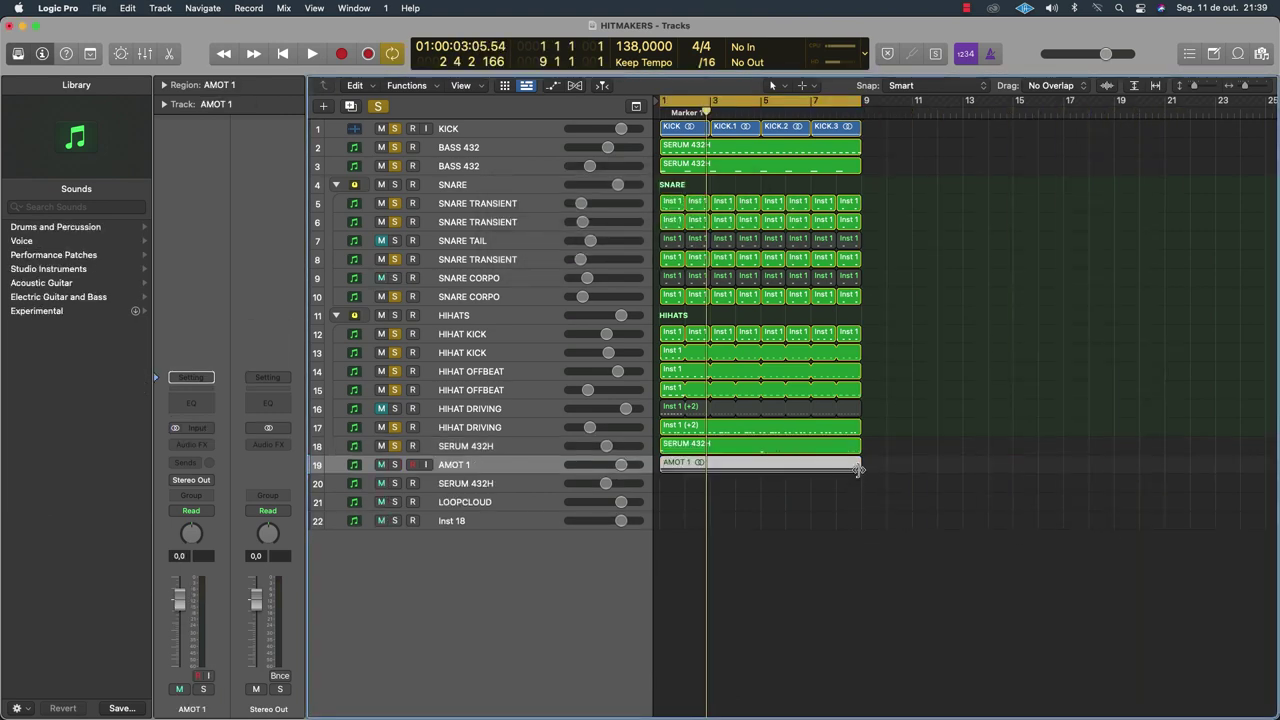
Extend the end of the bounced AMOT 1 audio region to bar 21
{"action": "left_click_drag", "start_coordinate": [858, 470], "coordinate": [1148, 470]}
{"action": "scroll", "coordinate": [1009, 538], "scroll_direction": "up", "scroll_amount": 5}
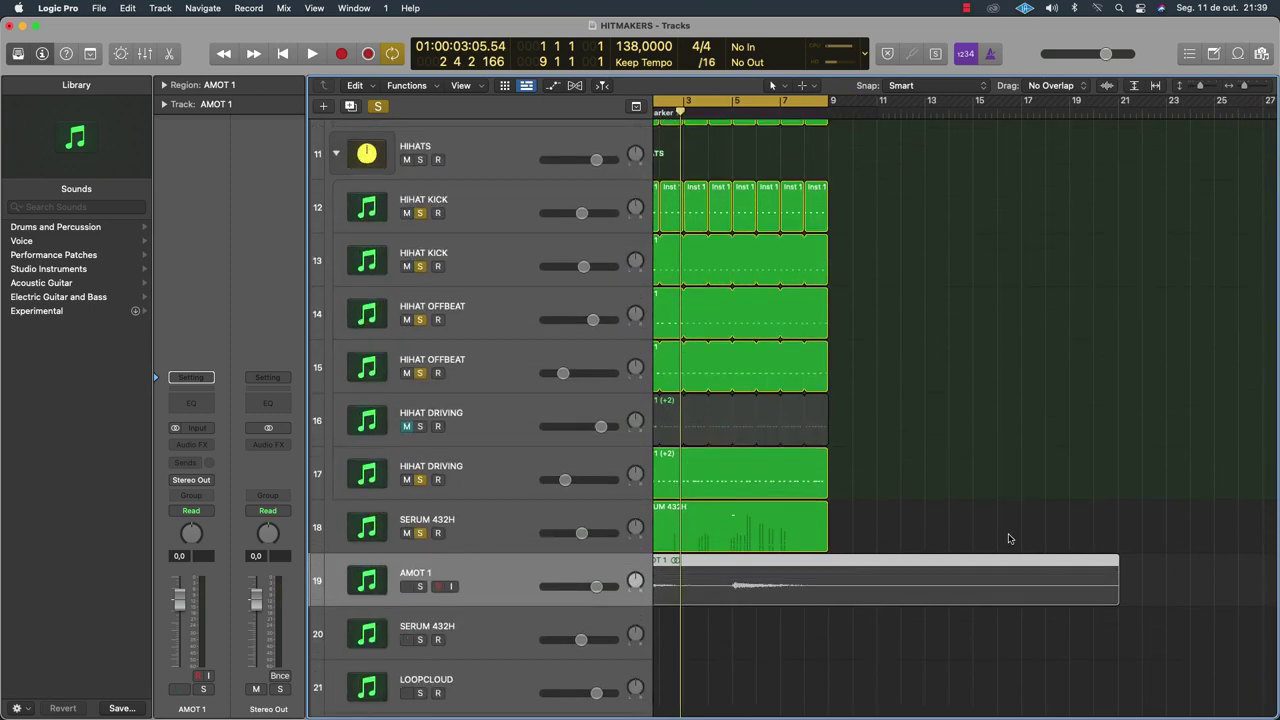
{"action": "scroll", "coordinate": [1009, 538], "scroll_direction": "up", "scroll_amount": 4}
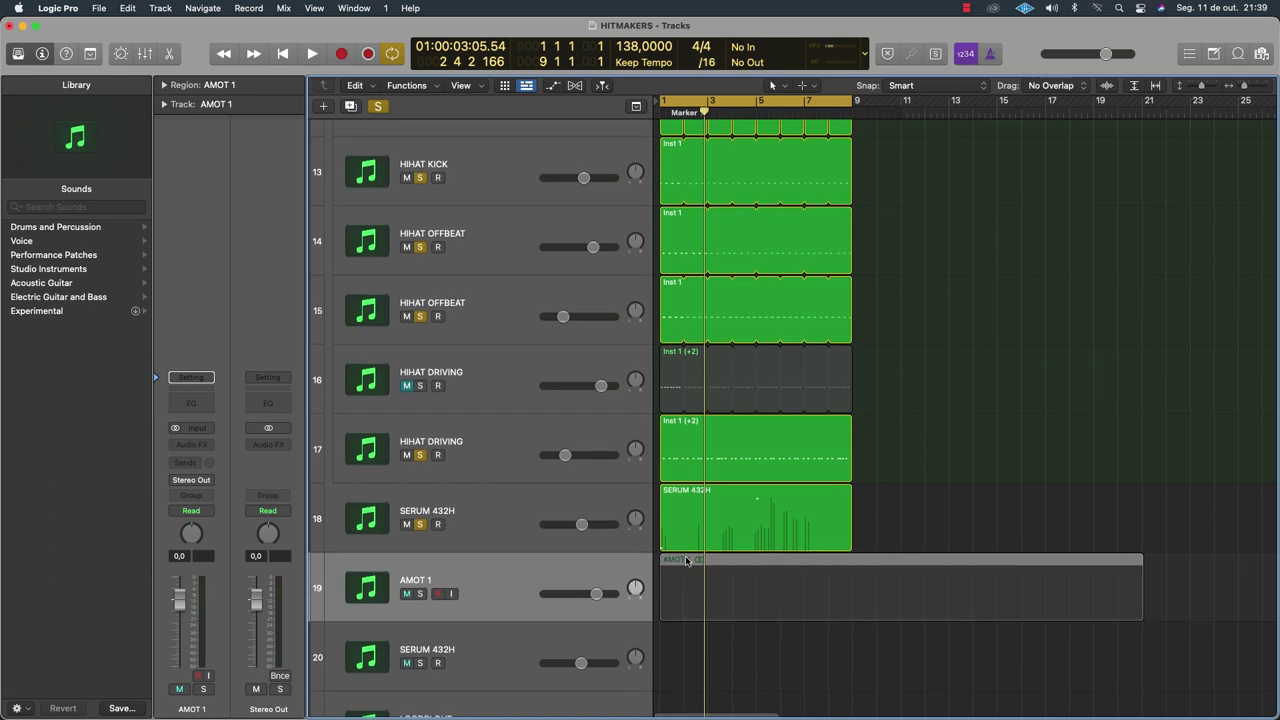
Solo the AMOT 1 track and move the source SERUM 432H track directly below it
{"action": "left_click", "coordinate": [441, 502]}
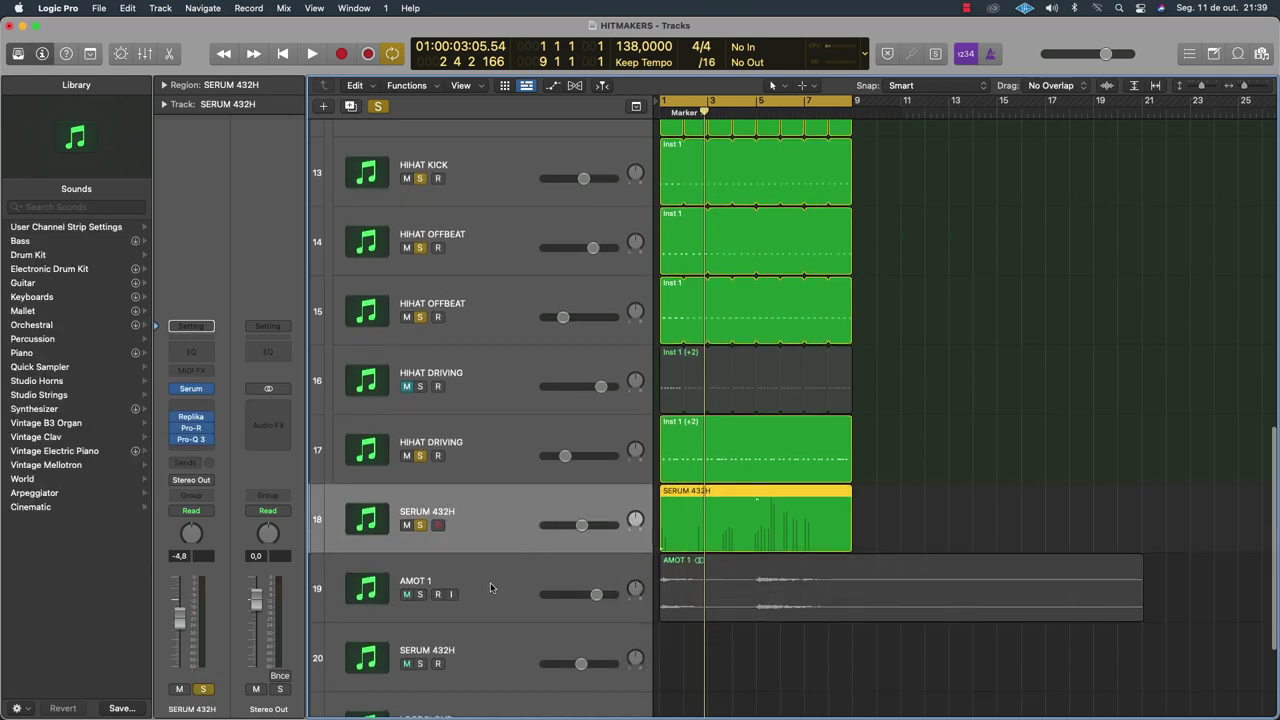
{"action": "key", "text": "super+Up"}
{"action": "key", "text": "super+Up"}
{"action": "left_click", "coordinate": [421, 556]}
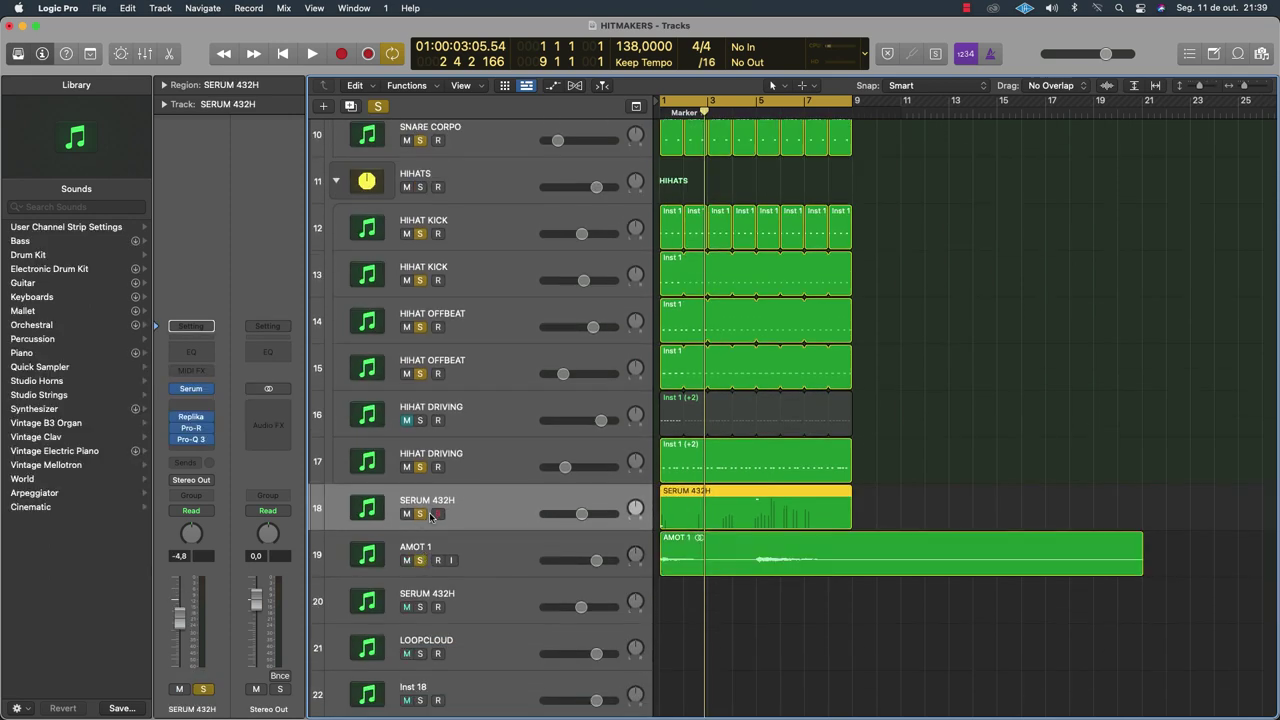
{"action": "scroll", "coordinate": [472, 497], "scroll_direction": "up", "scroll_amount": 1}
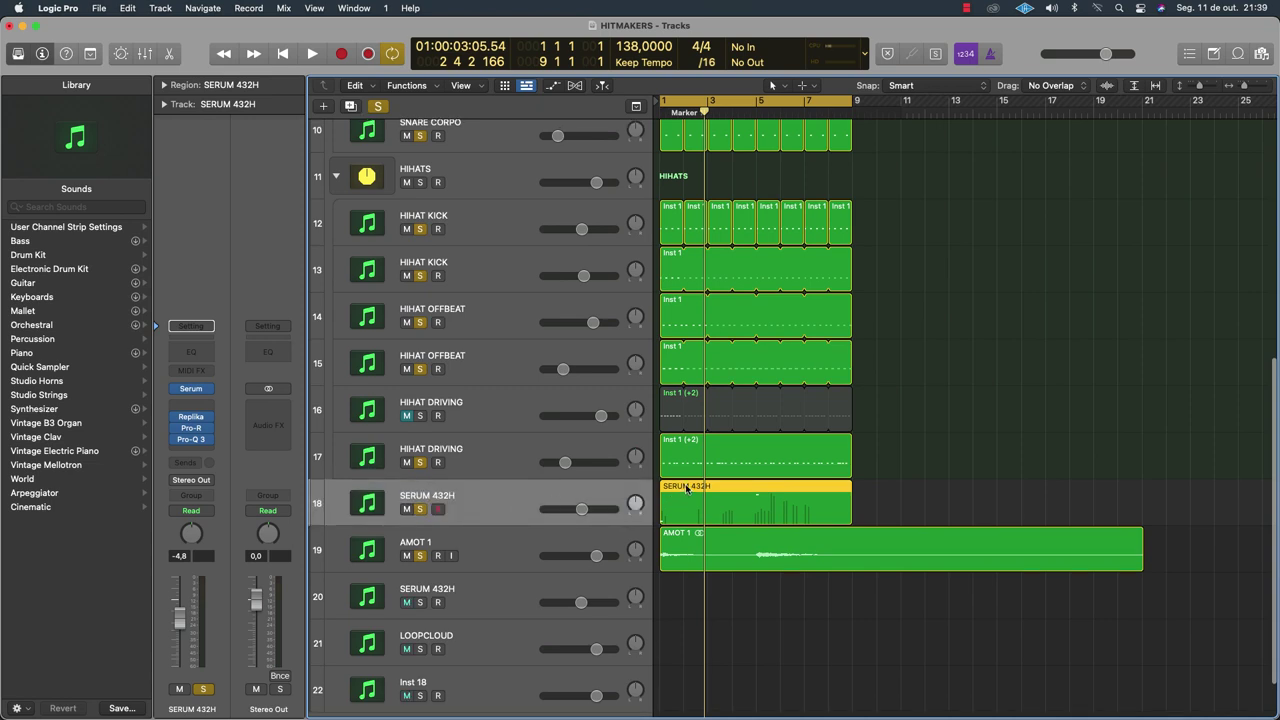
{"action": "scroll", "coordinate": [684, 493], "scroll_direction": "down", "scroll_amount": 1}
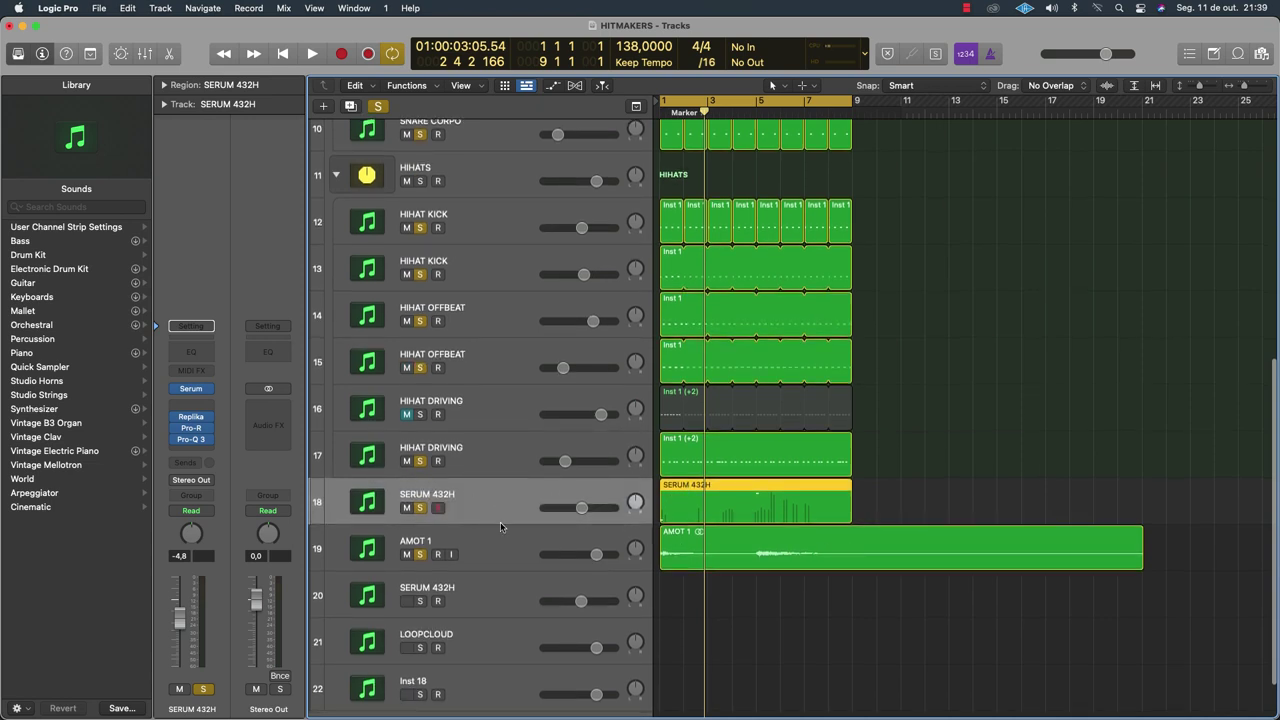
{"action": "left_click_drag", "start_coordinate": [501, 527], "coordinate": [479, 557]}
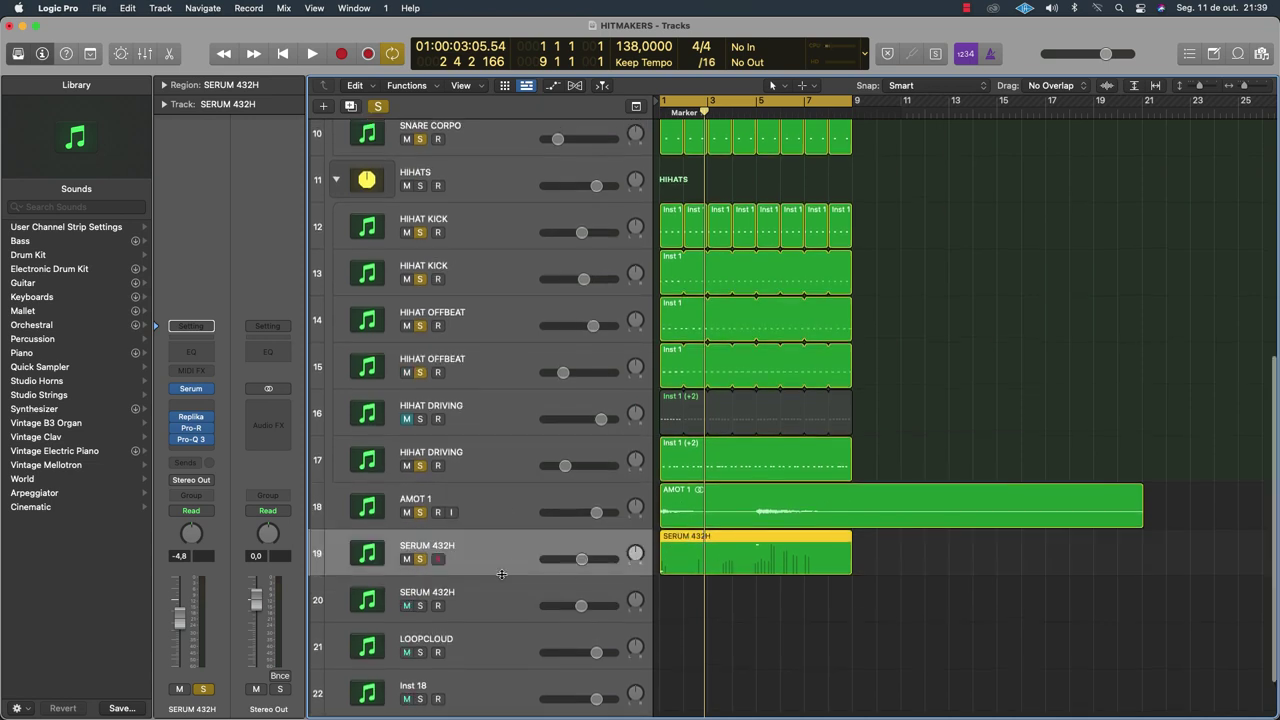
Check the SERUM 432H region's notes in the Piano Roll, close the editor, and delete that MIDI region
{"action": "double_click", "coordinate": [707, 537]}
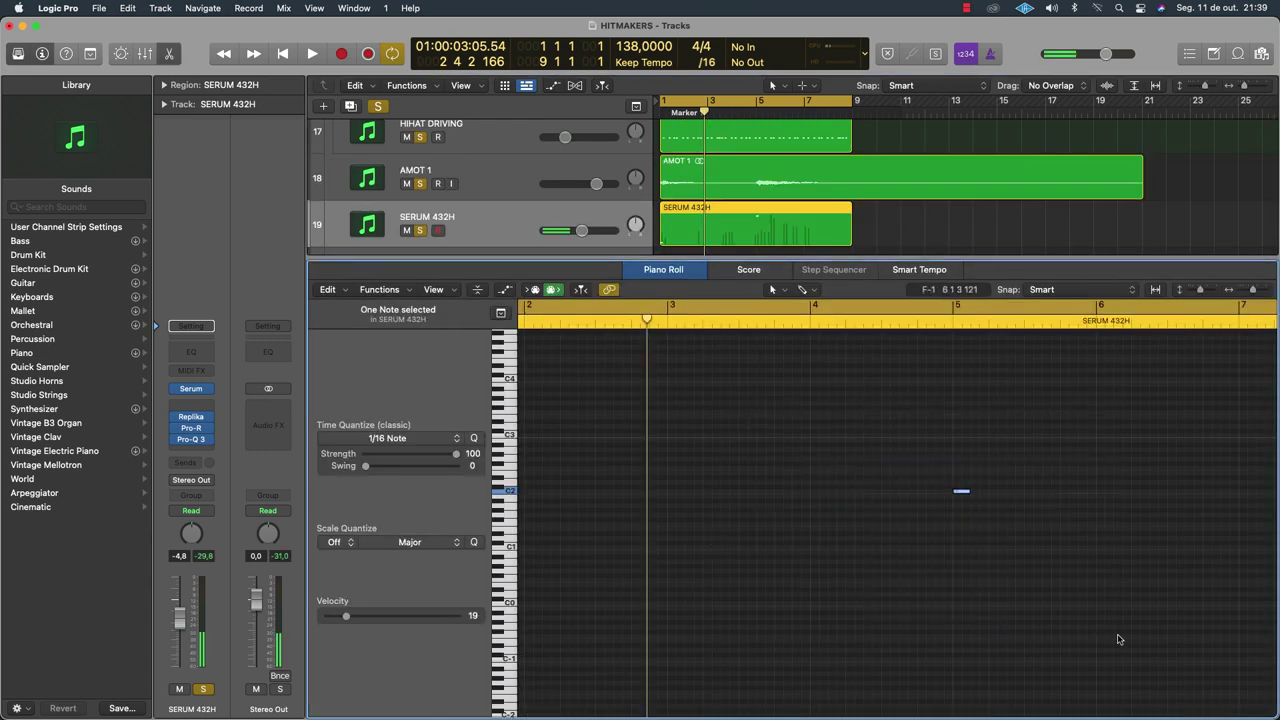
{"action": "scroll", "coordinate": [756, 582], "scroll_direction": "left", "scroll_amount": 3}
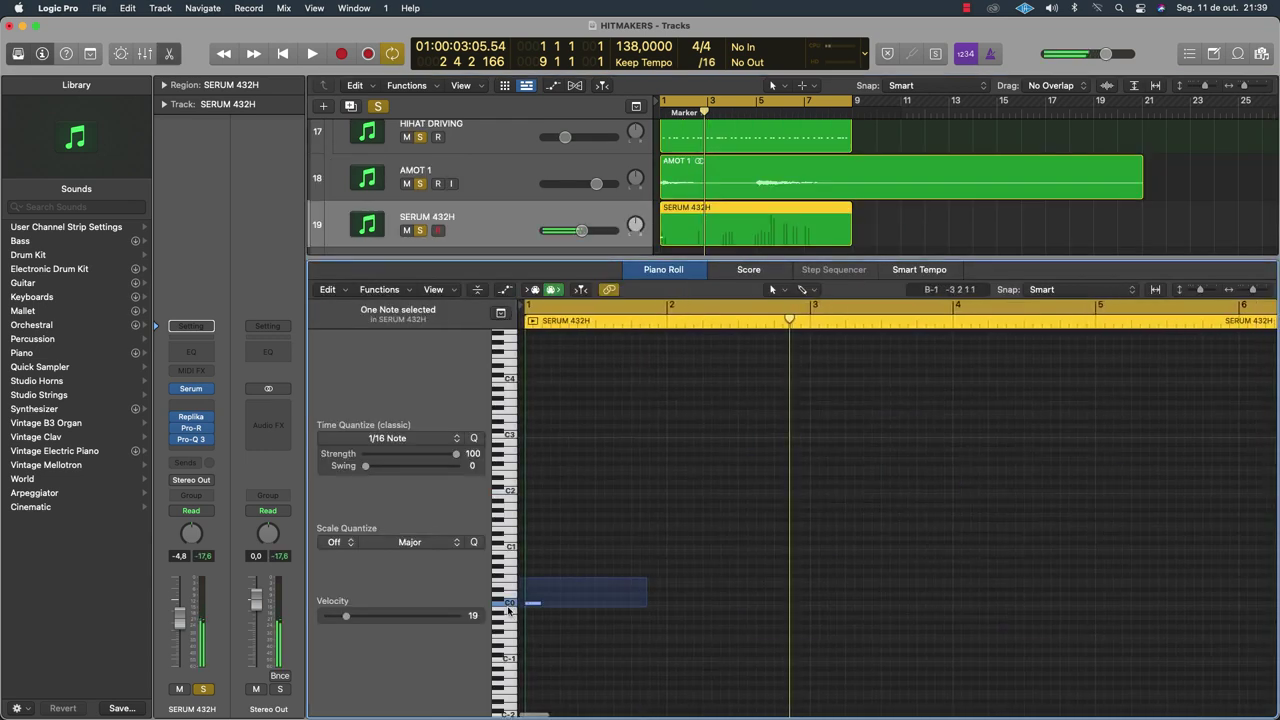
{"action": "double_click", "coordinate": [672, 270]}
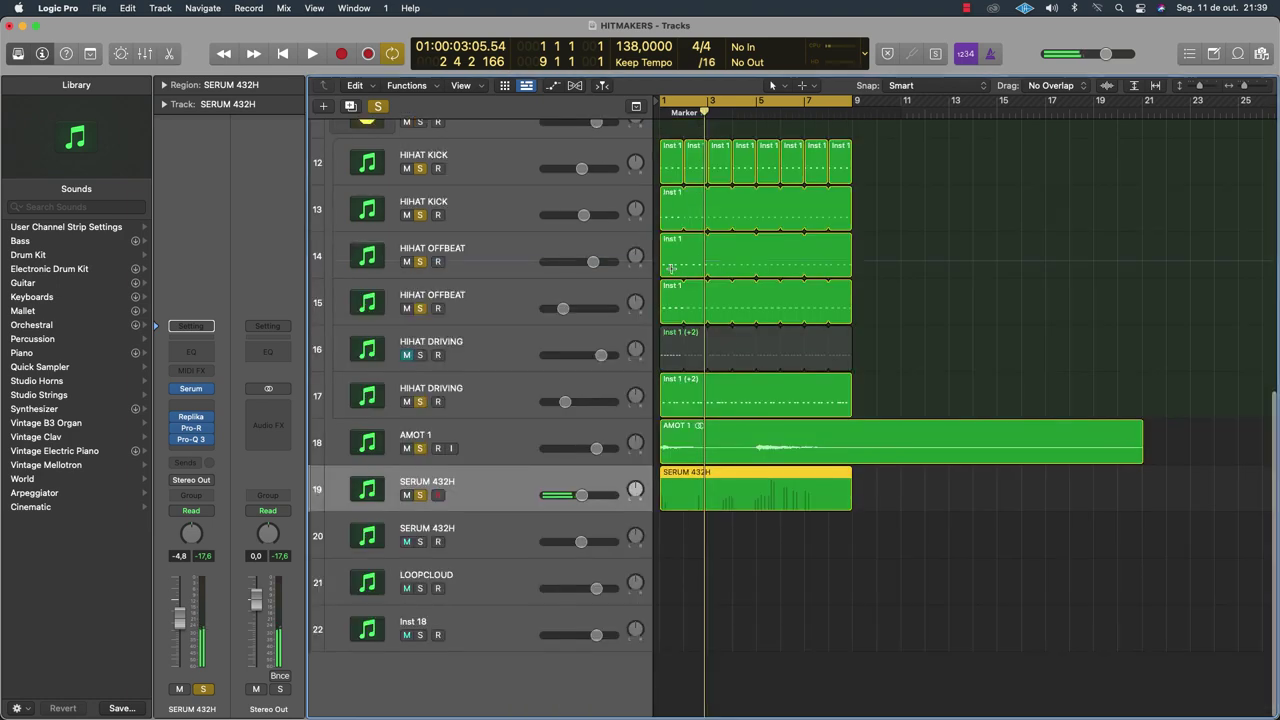
{"action": "left_click_drag", "start_coordinate": [942, 485], "coordinate": [696, 489]}
{"action": "key", "text": "Delete"}
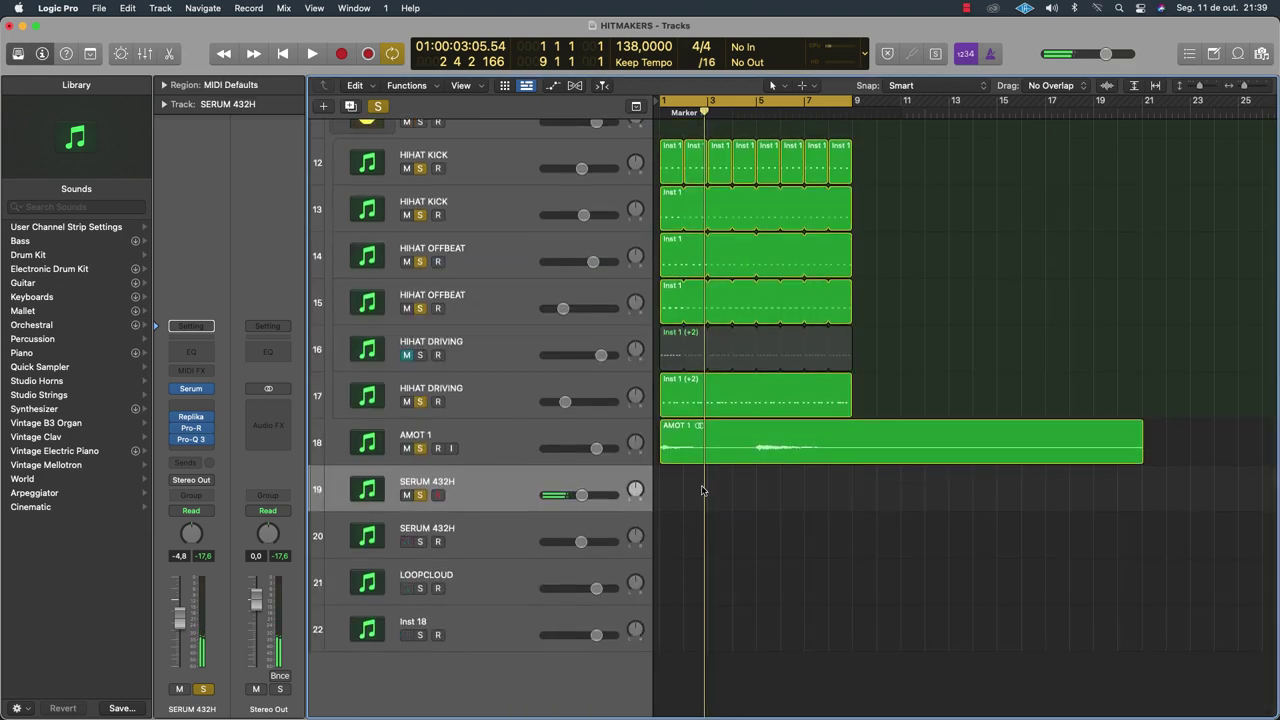
Play the loop from the start and lower the AMOT 1 track's volume to -7.2 dB
{"action": "key", "text": "Return"}
{"action": "key", "text": "space"}
{"action": "left_click", "coordinate": [575, 450]}
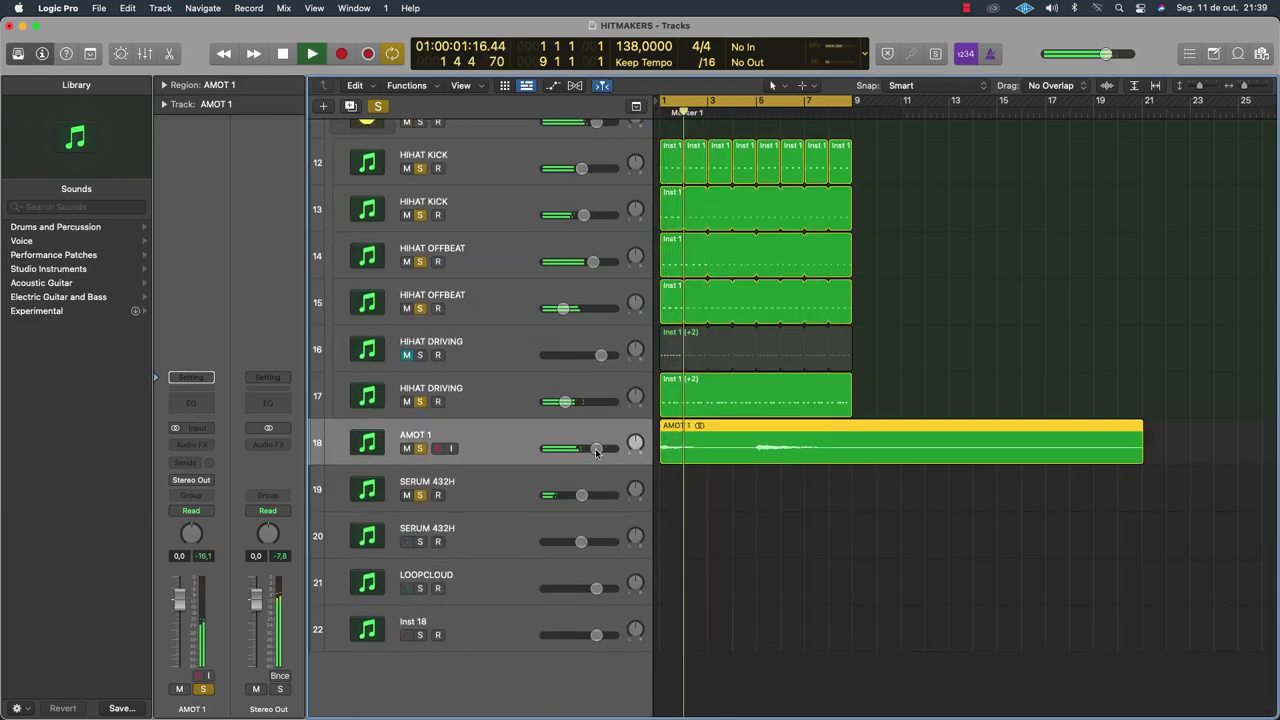
{"action": "left_click_drag", "start_coordinate": [180, 600], "coordinate": [180, 621]}
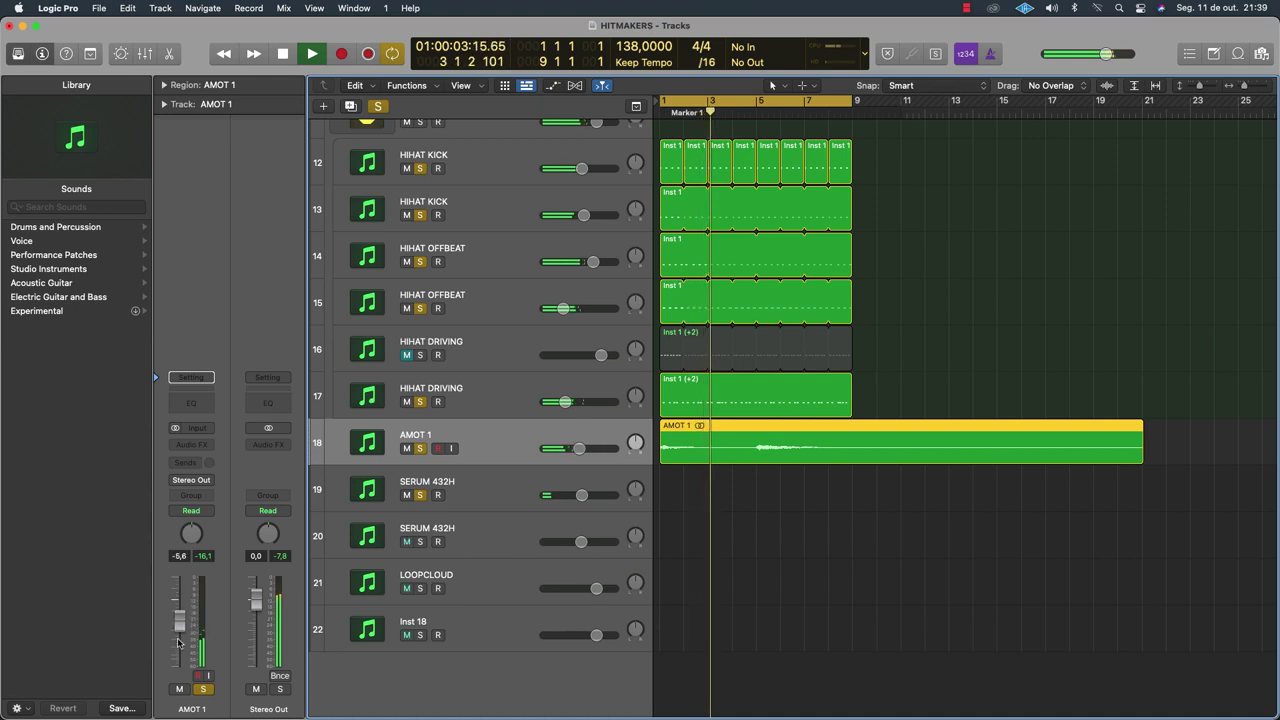
{"action": "key", "text": "space"}
{"action": "key", "text": "space"}
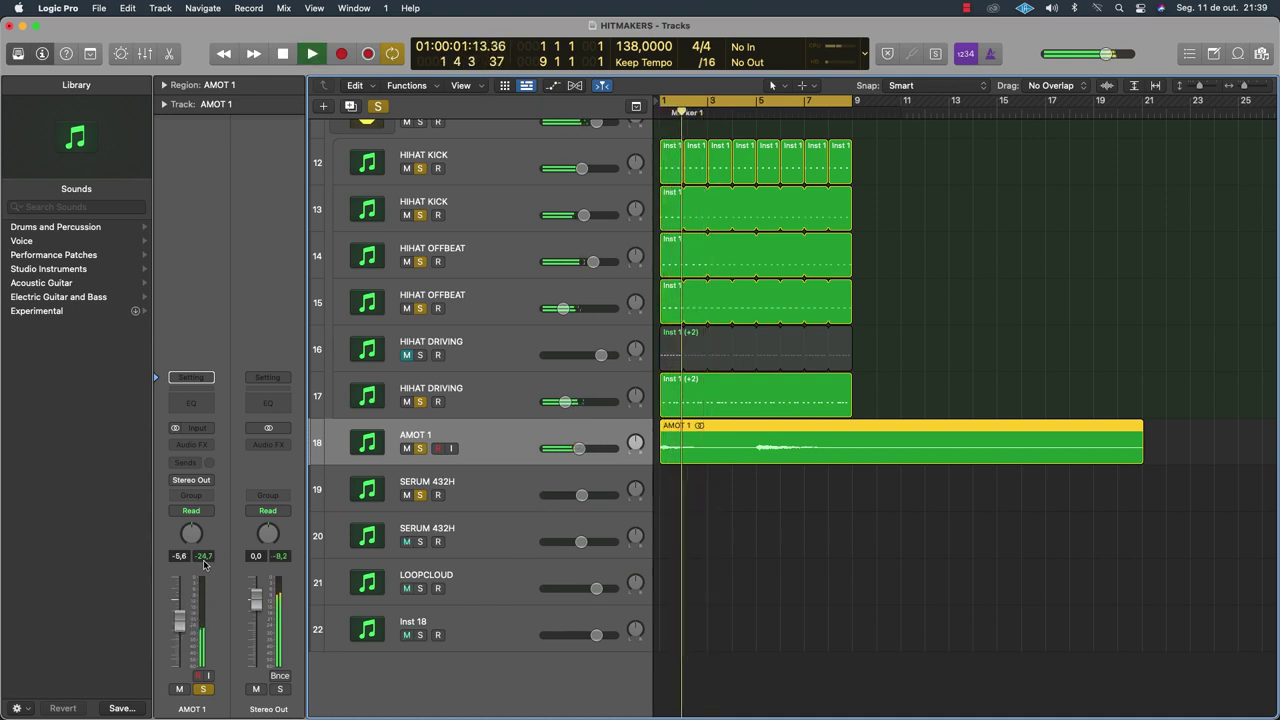
{"action": "left_click_drag", "start_coordinate": [180, 617], "coordinate": [182, 625]}
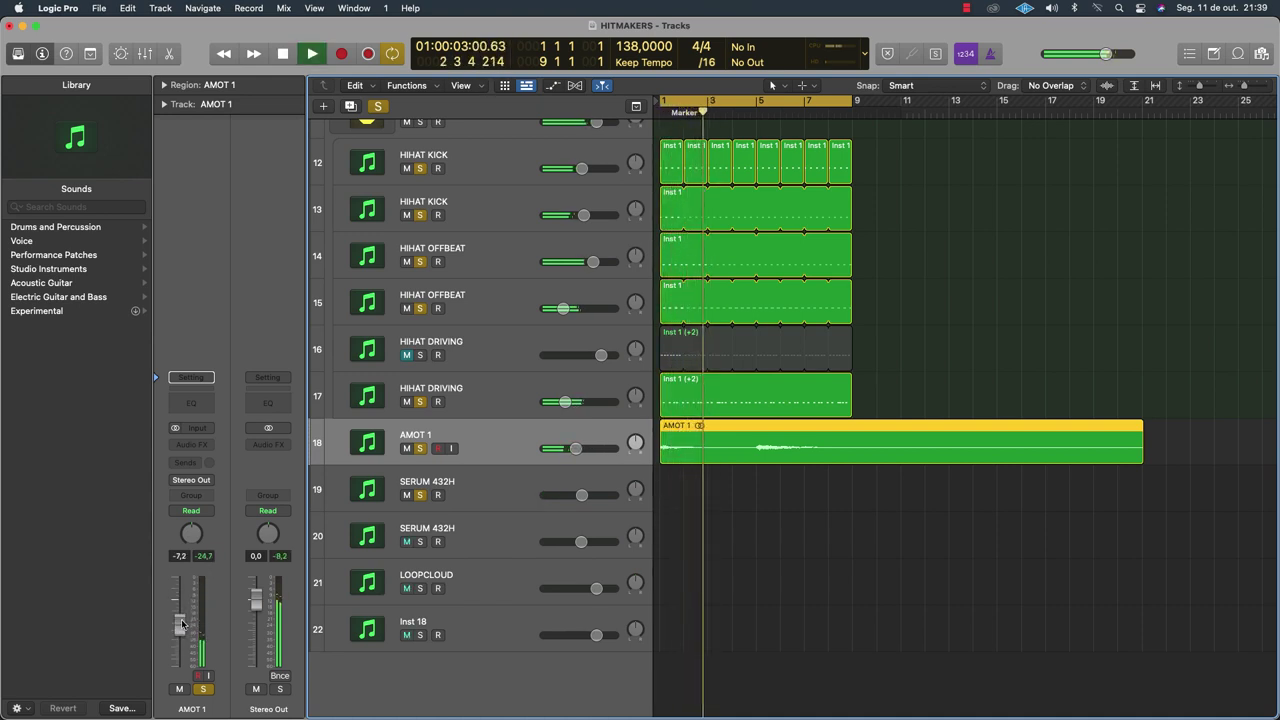
Insert Sonic Charge's Permut8 as a stereo audio effect on the AMOT 1 track
{"action": "left_click", "coordinate": [480, 487]}
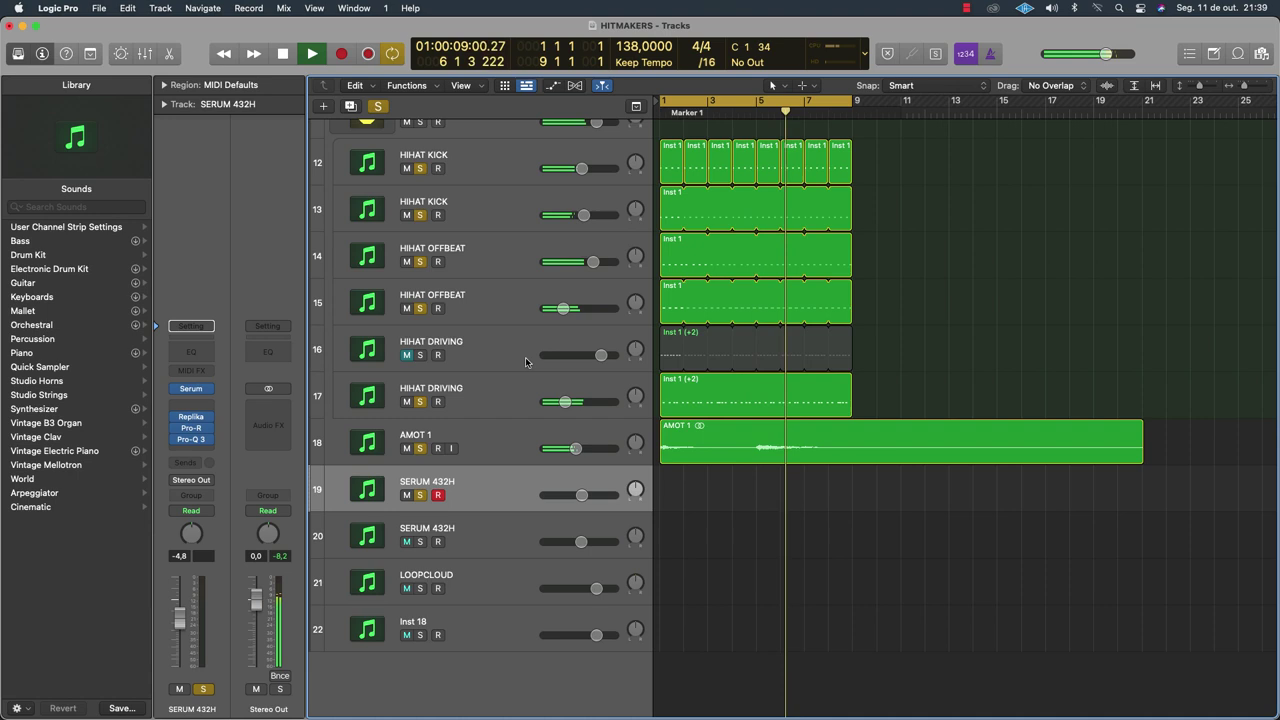
{"action": "left_click", "coordinate": [478, 436]}
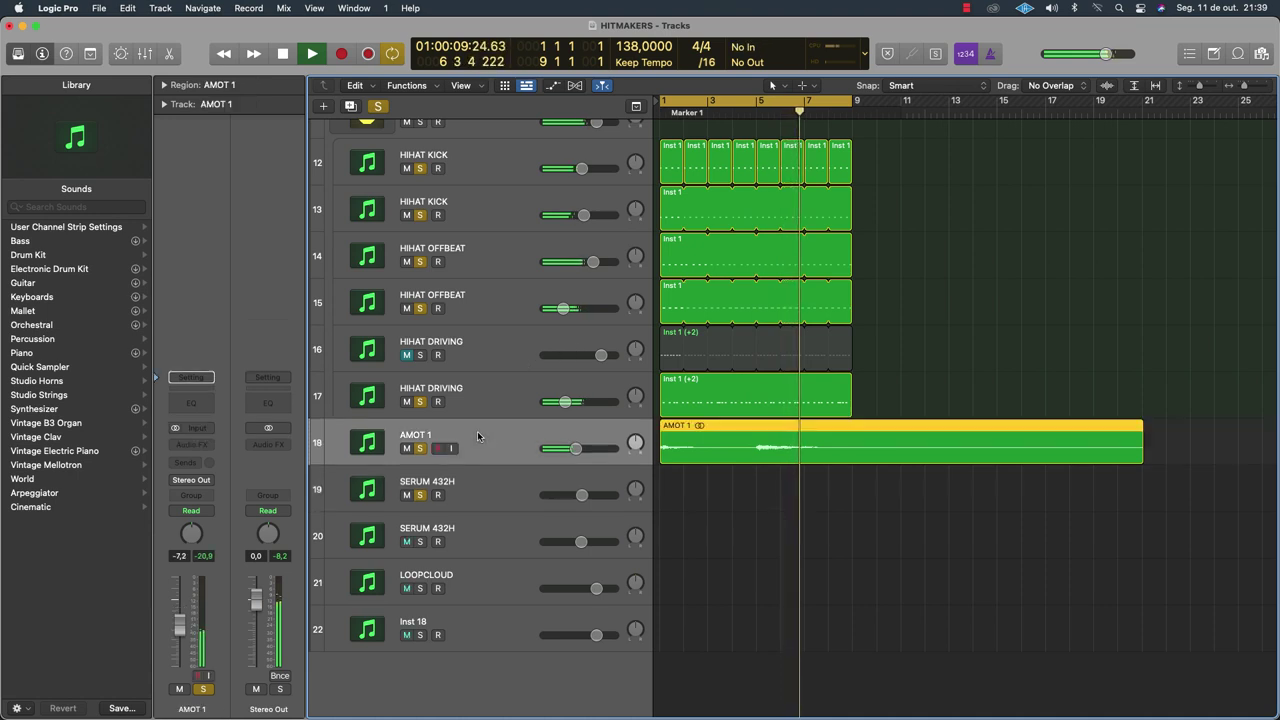
{"action": "left_click", "coordinate": [199, 444]}
{"action": "mouse_move", "coordinate": [205, 705]}
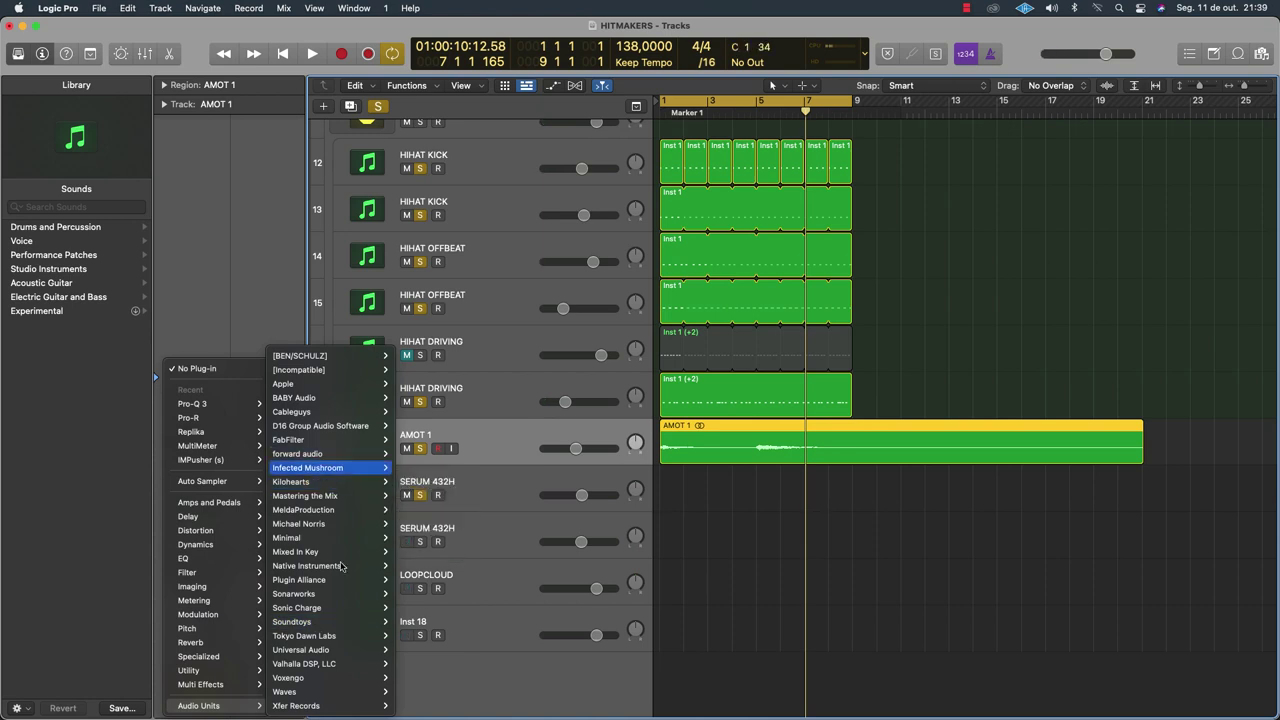
{"action": "mouse_move", "coordinate": [351, 627]}
{"action": "mouse_move", "coordinate": [343, 649]}
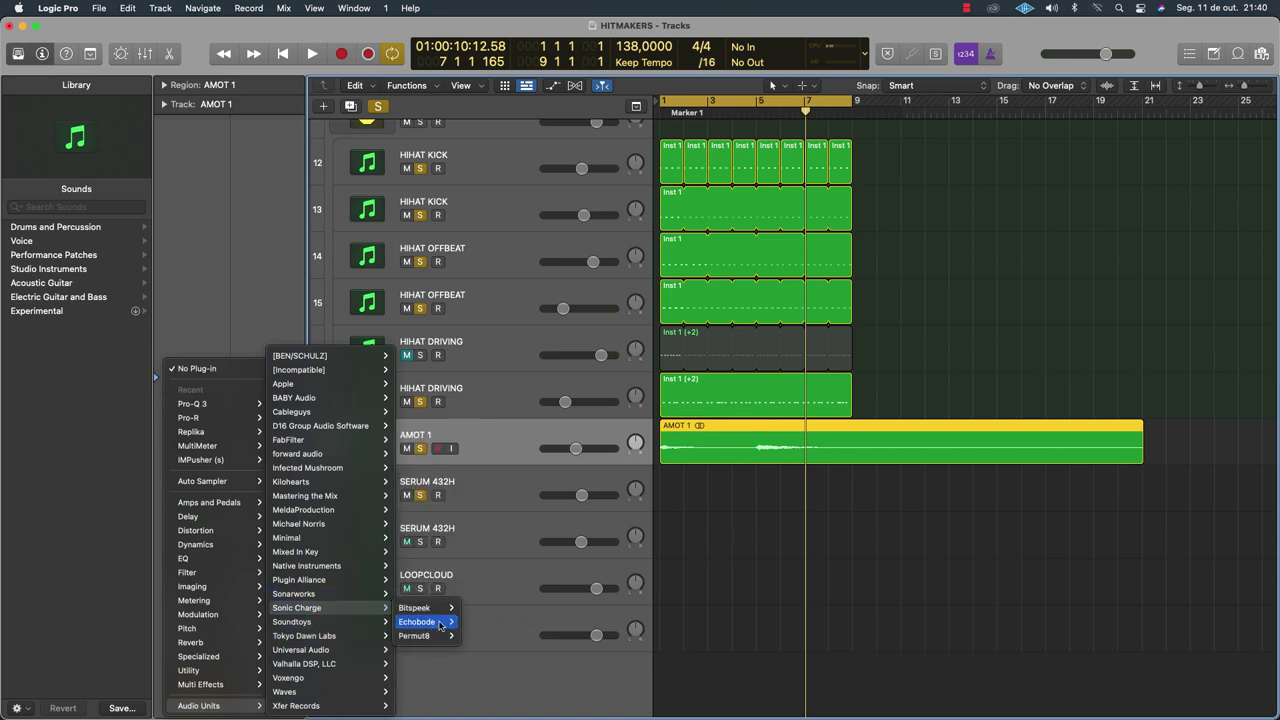
{"action": "mouse_move", "coordinate": [430, 637]}
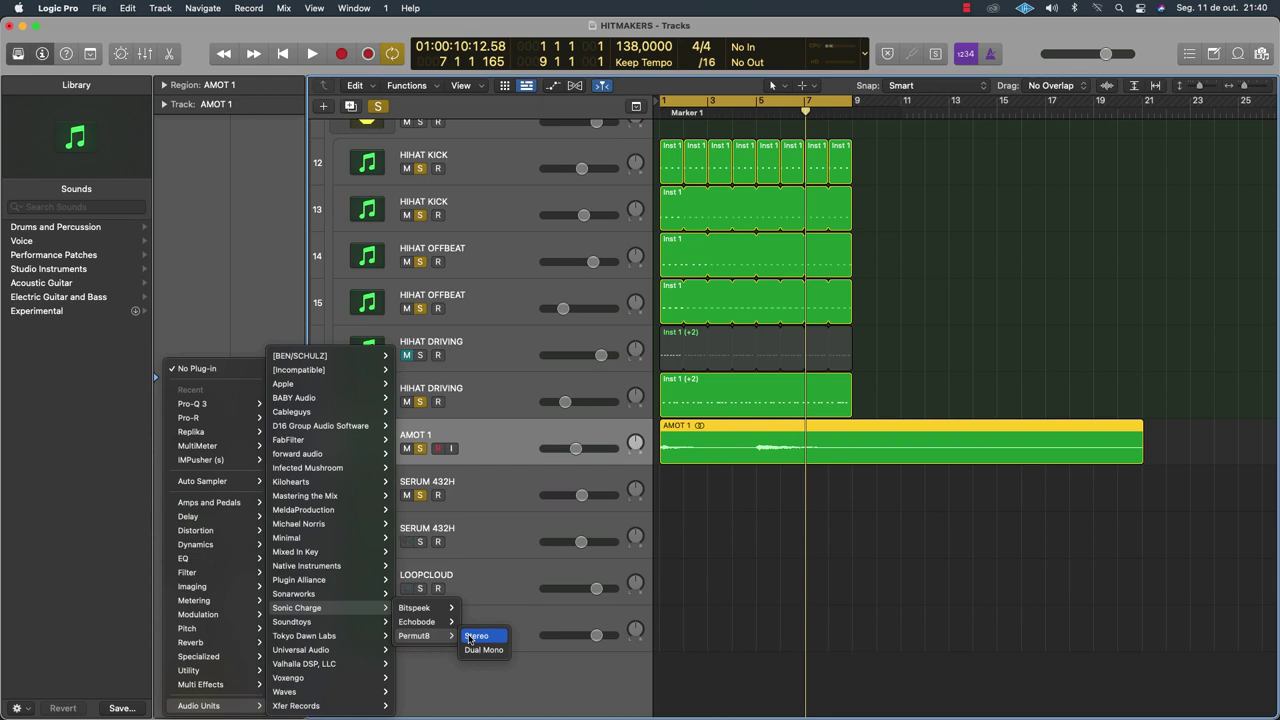
{"action": "left_click", "coordinate": [470, 636]}
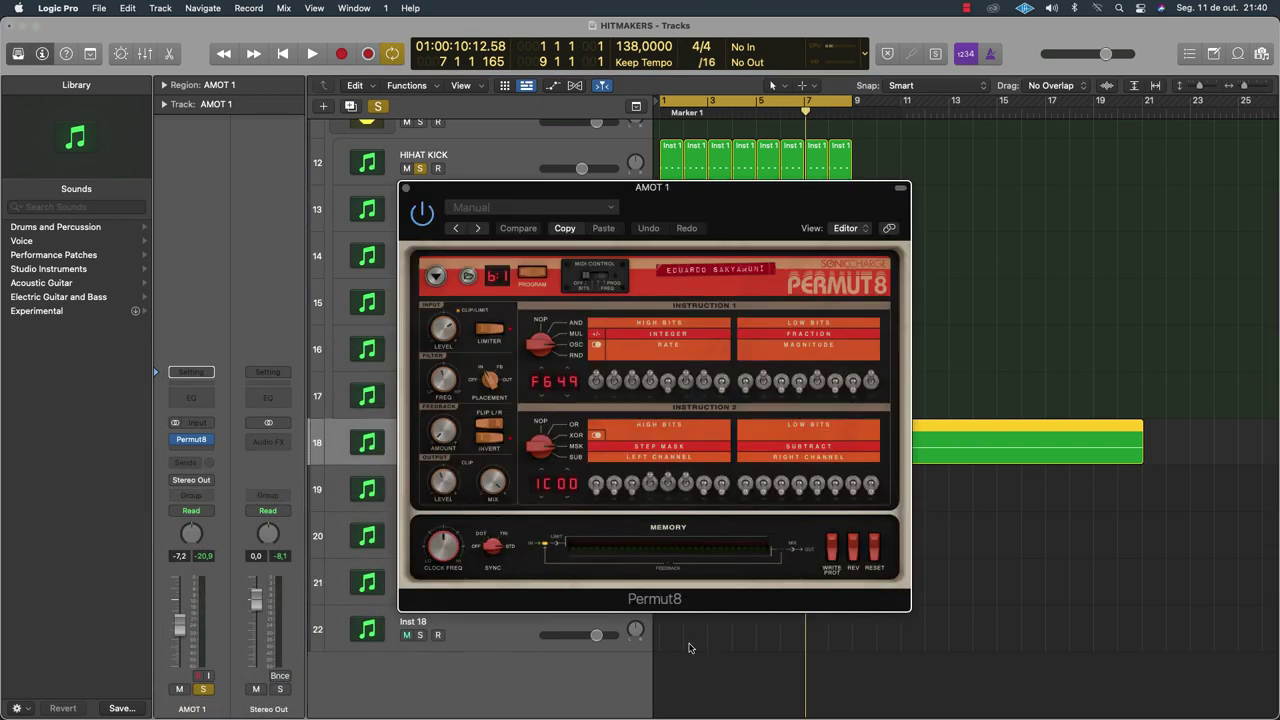
Play the loop through Permut8 and try its Instruction 2 value at 3C00
{"action": "key", "text": "space"}
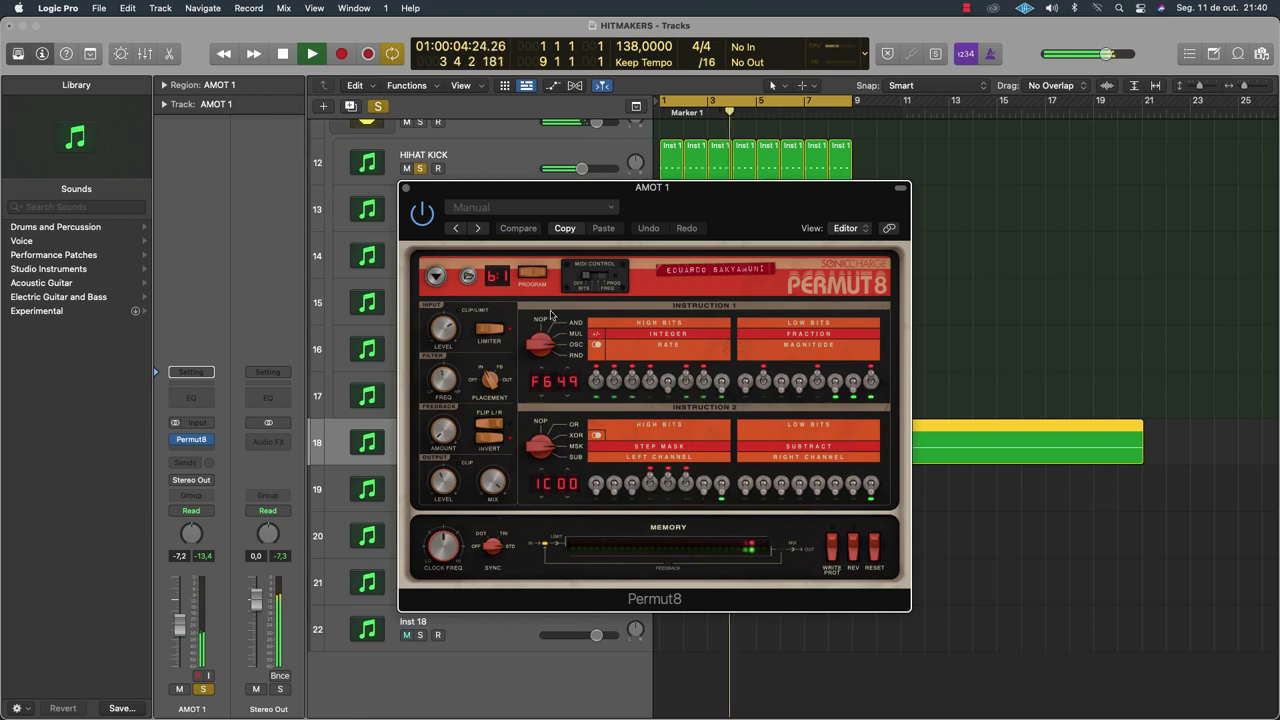
{"action": "left_click", "coordinate": [514, 212]}
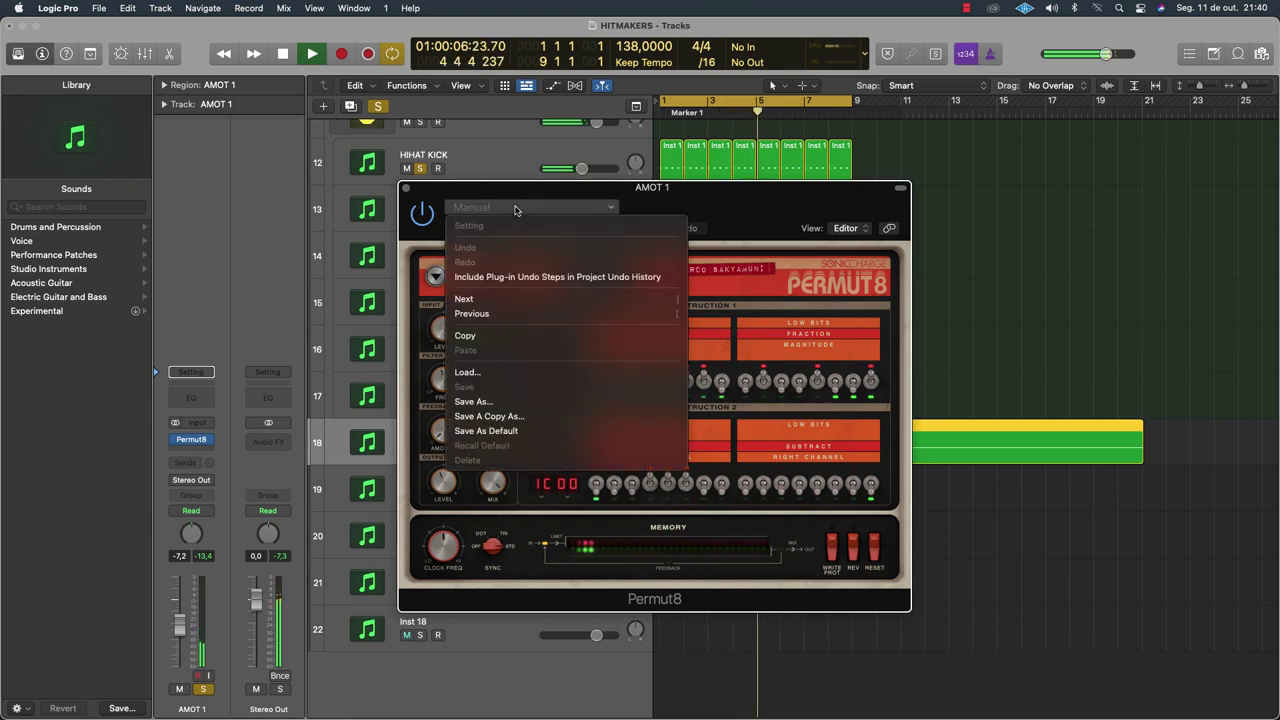
{"action": "left_click", "coordinate": [771, 284]}
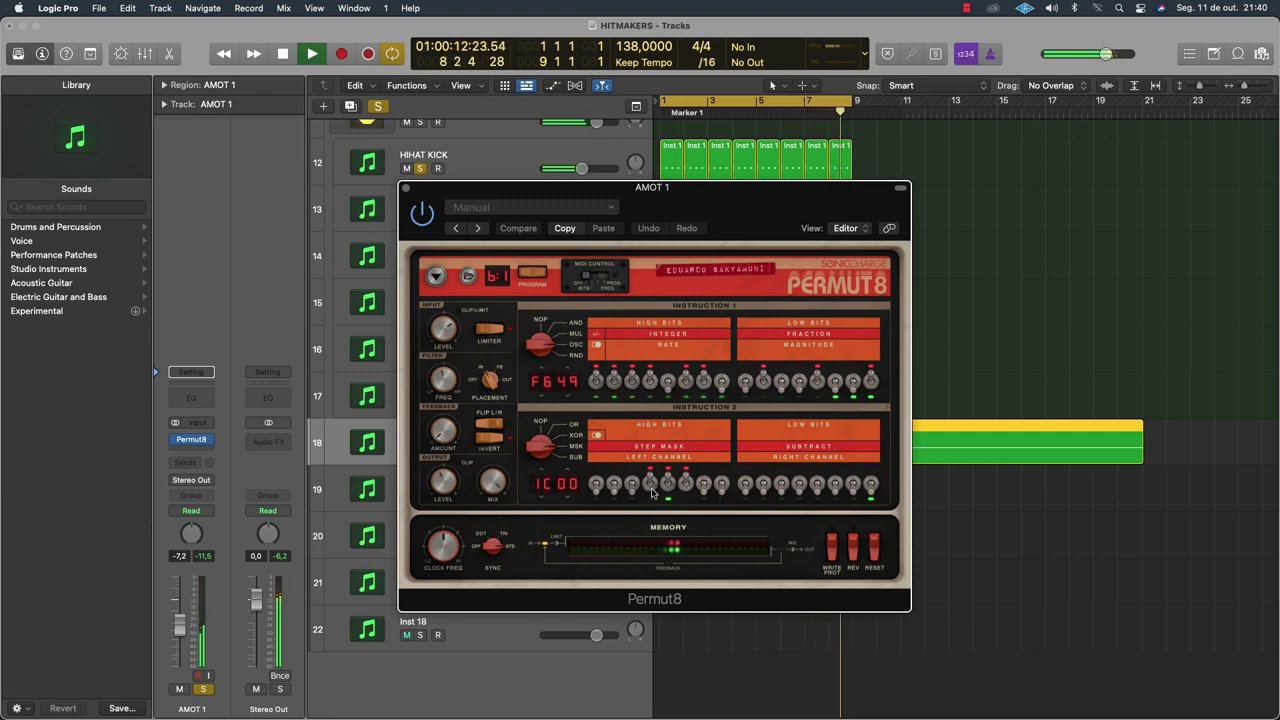
{"action": "left_click", "coordinate": [634, 492]}
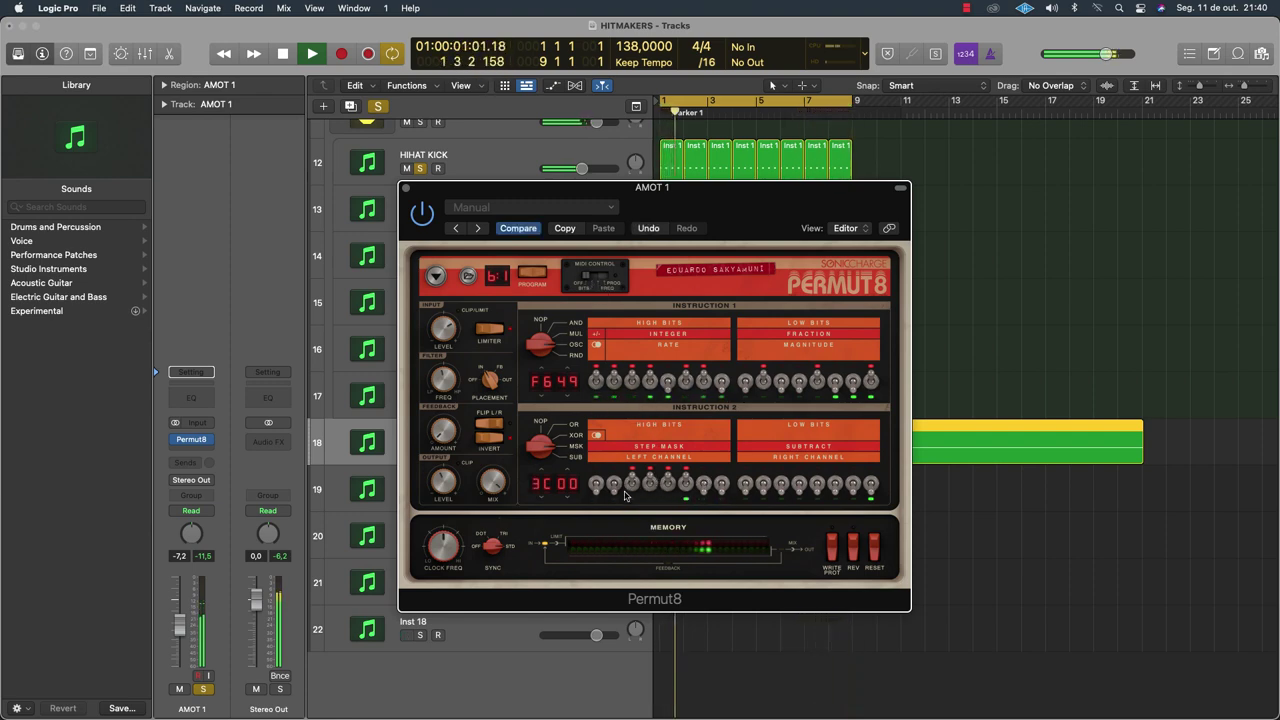
{"action": "left_click_drag", "start_coordinate": [536, 460], "coordinate": [536, 459]}
Load Permut8's [B5] Add Some Spark program and replay the loop
{"action": "left_click", "coordinate": [503, 280]}
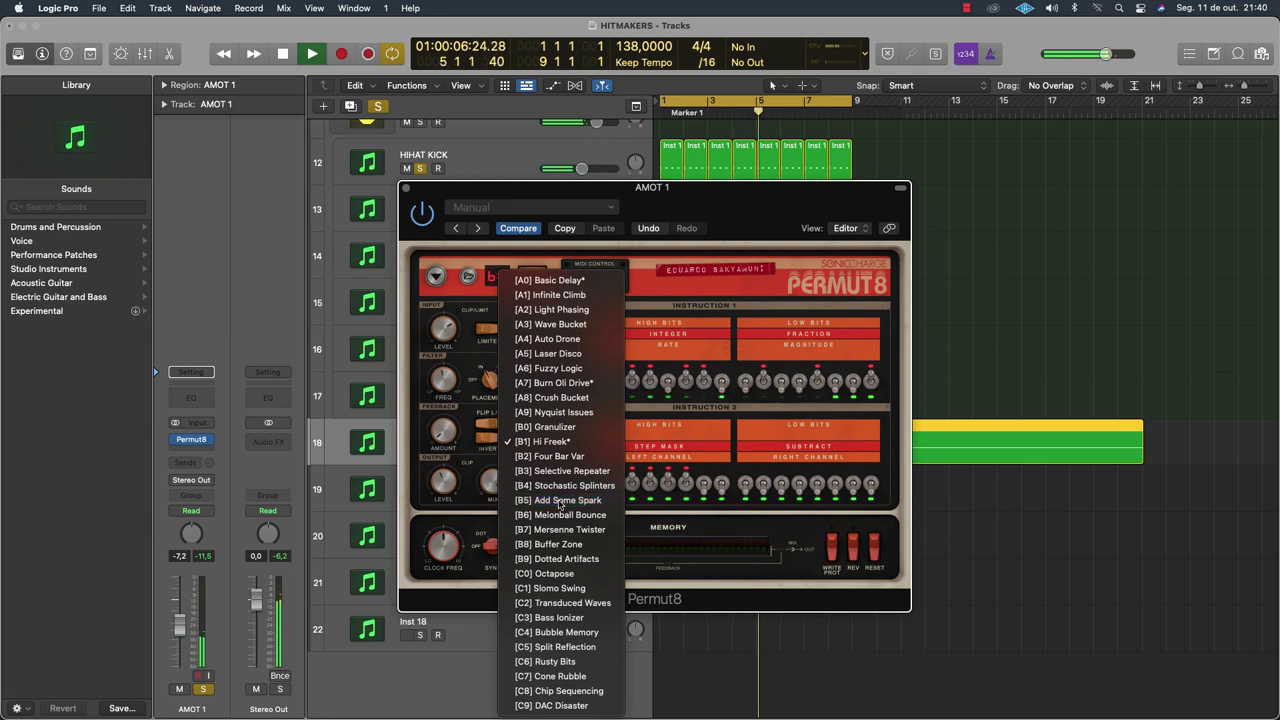
{"action": "left_click", "coordinate": [559, 503]}
{"action": "key", "text": "space"}
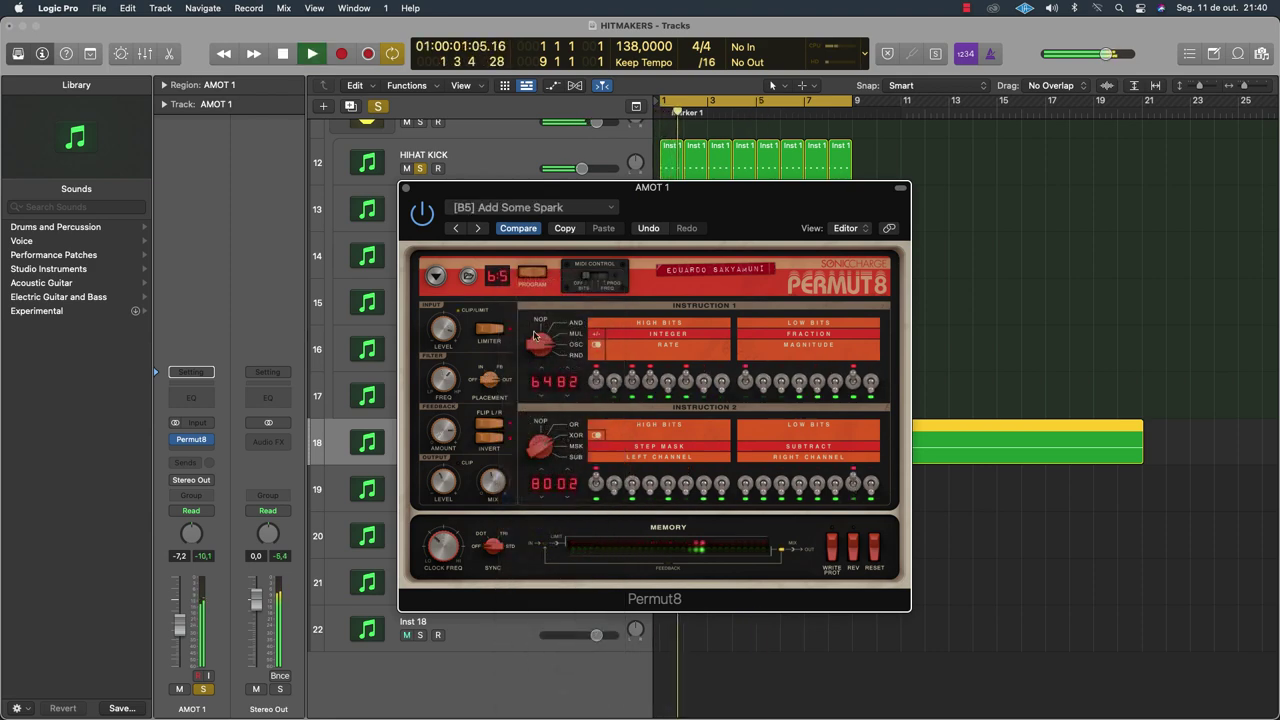
Set Permut8's Instruction 1 value to 0082 by clearing its high bits while the loop plays, and stop playback
{"action": "left_click", "coordinate": [595, 383]}
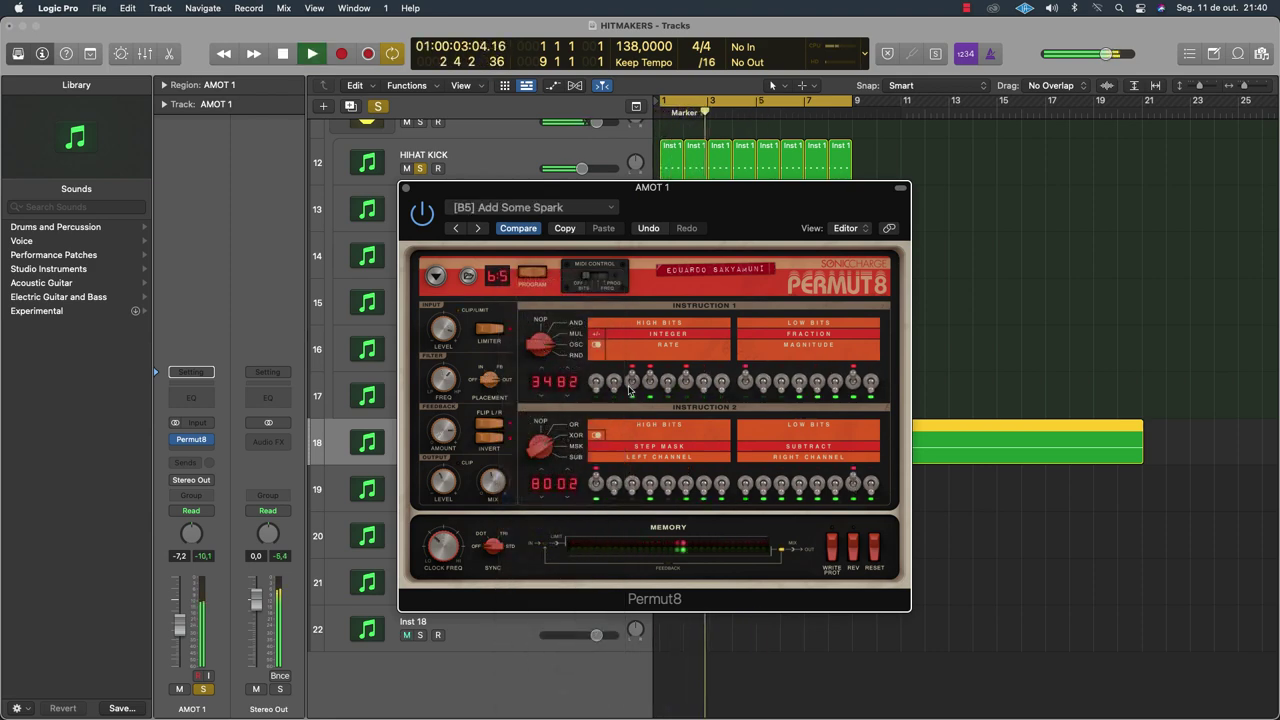
{"action": "left_click", "coordinate": [632, 382]}
{"action": "left_click", "coordinate": [650, 382]}
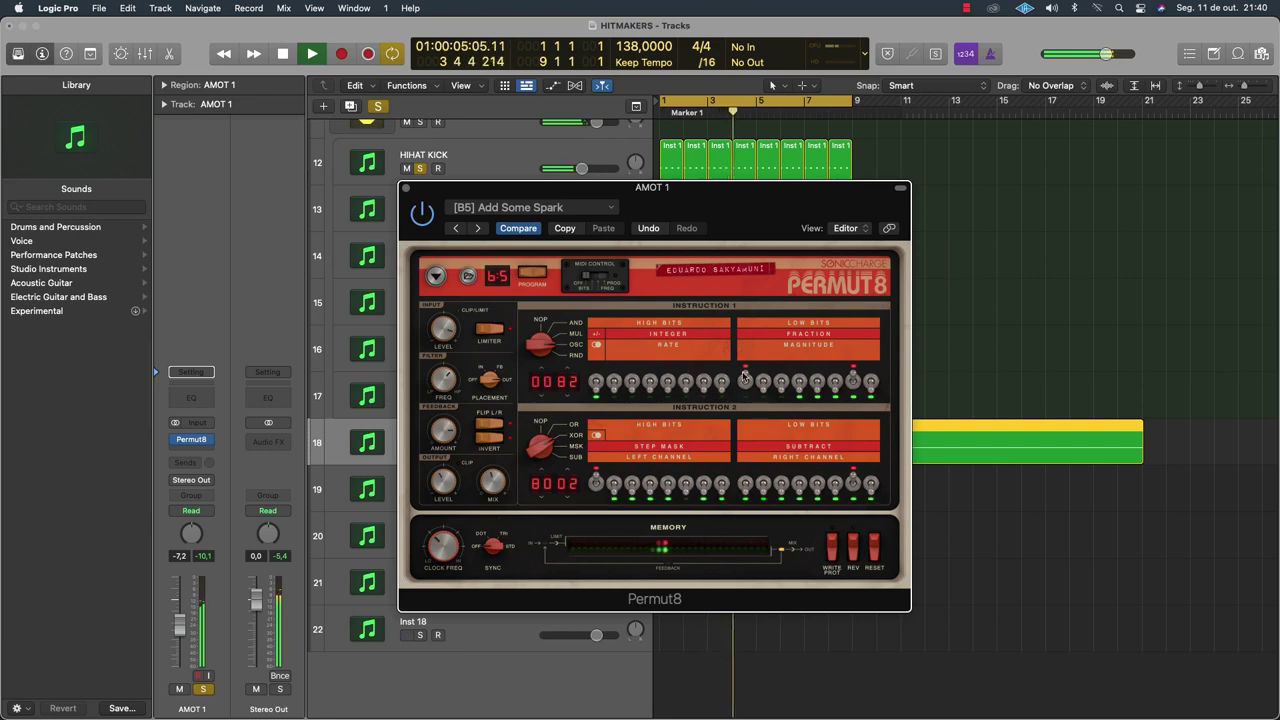
{"action": "key", "text": "space"}
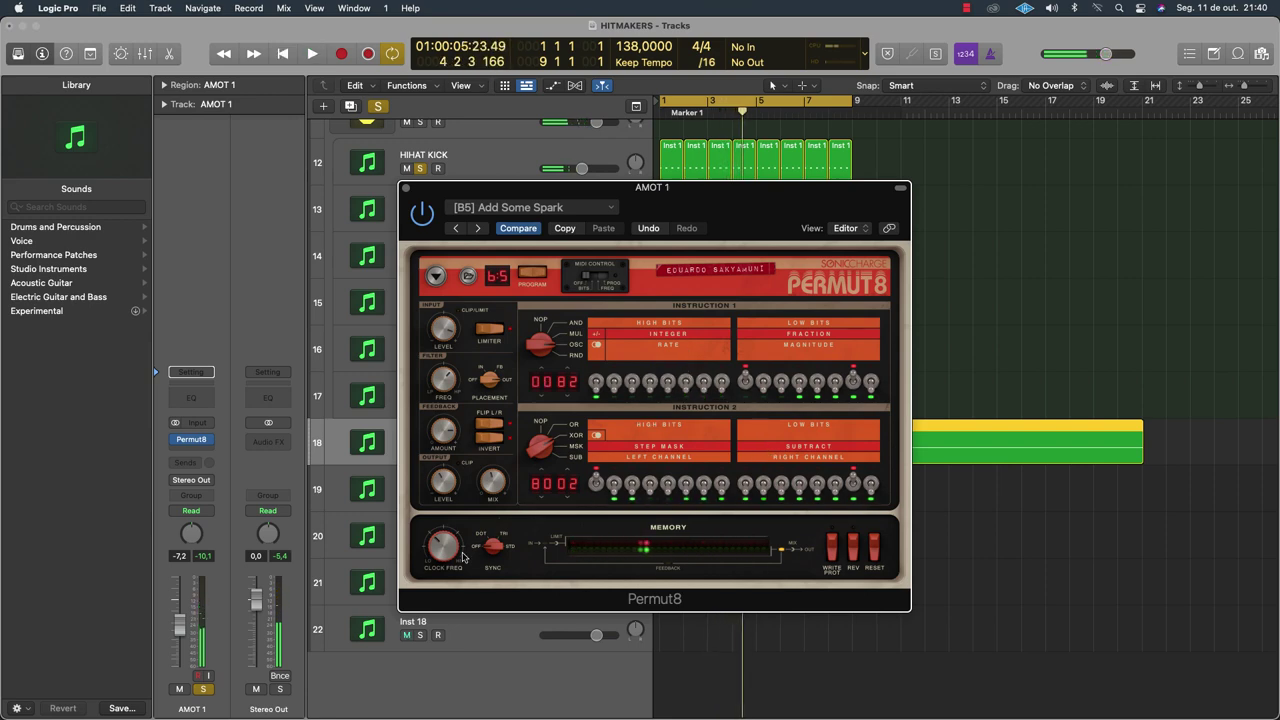
Replace Permut8 on the AMOT 1 channel with Plugin Alliance's DS Tantra 2 in stereo
{"action": "left_click", "coordinate": [490, 210]}
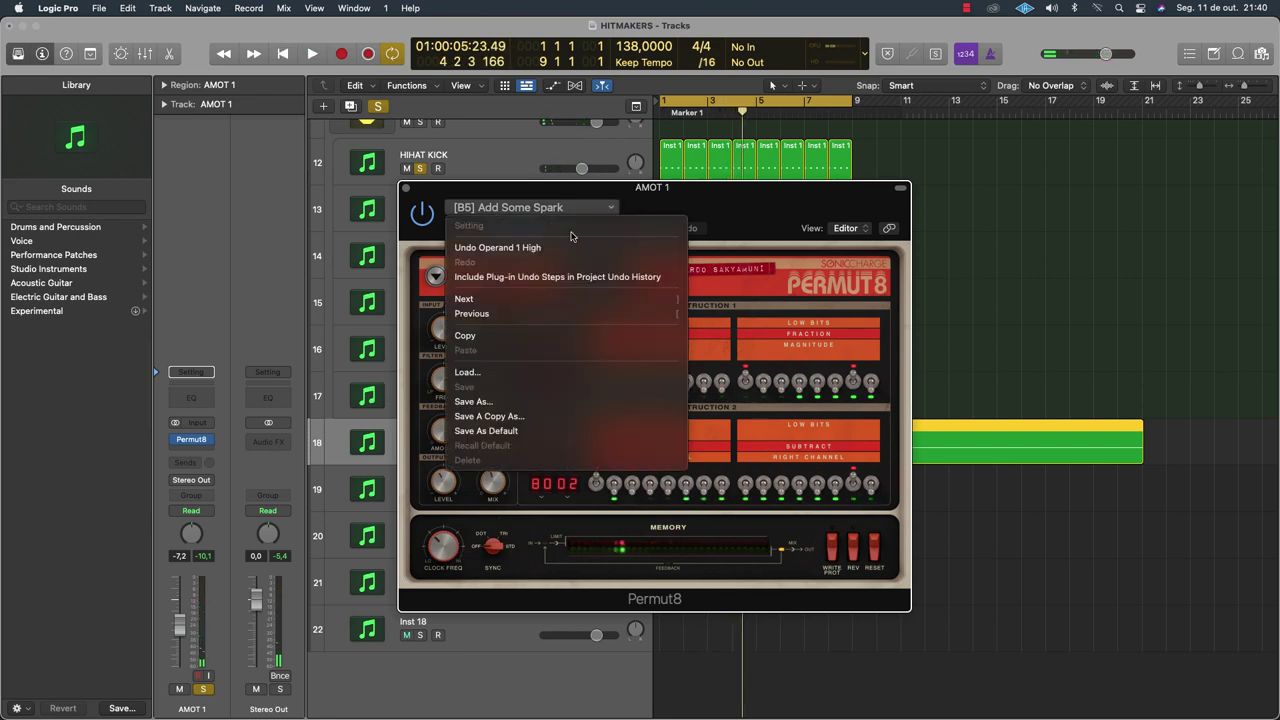
{"action": "left_click", "coordinate": [211, 444]}
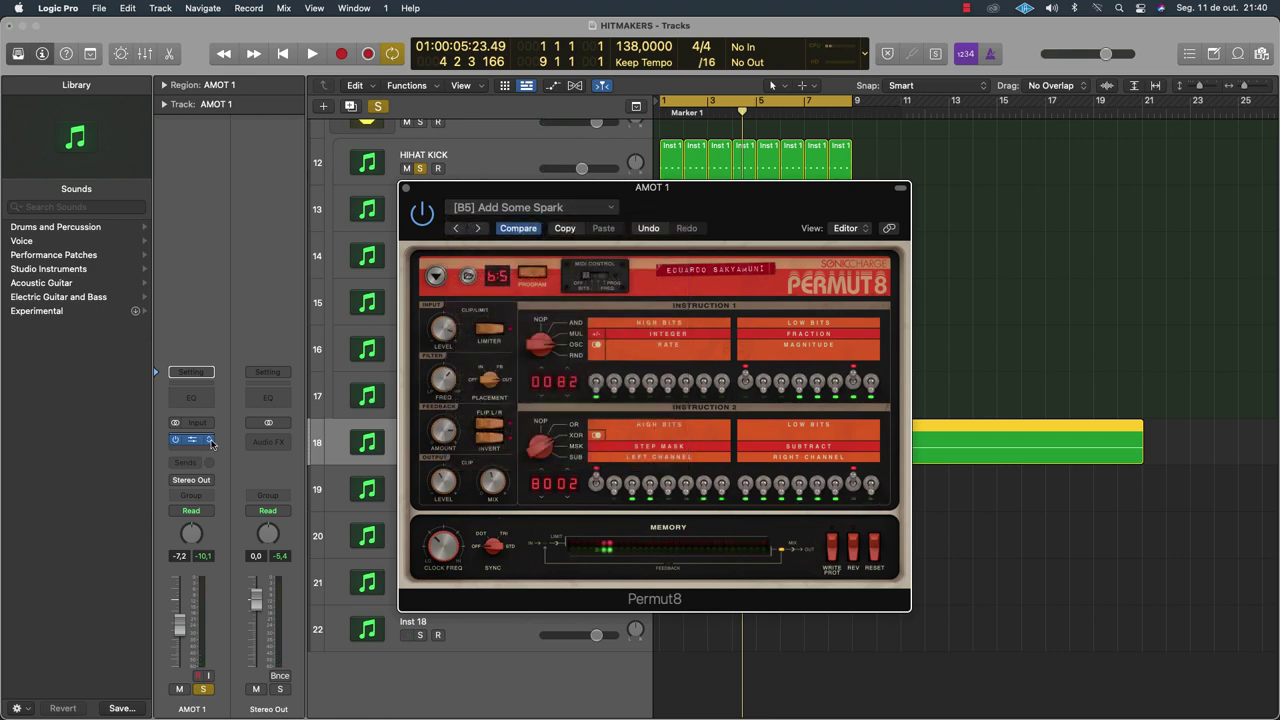
{"action": "left_click", "coordinate": [210, 442]}
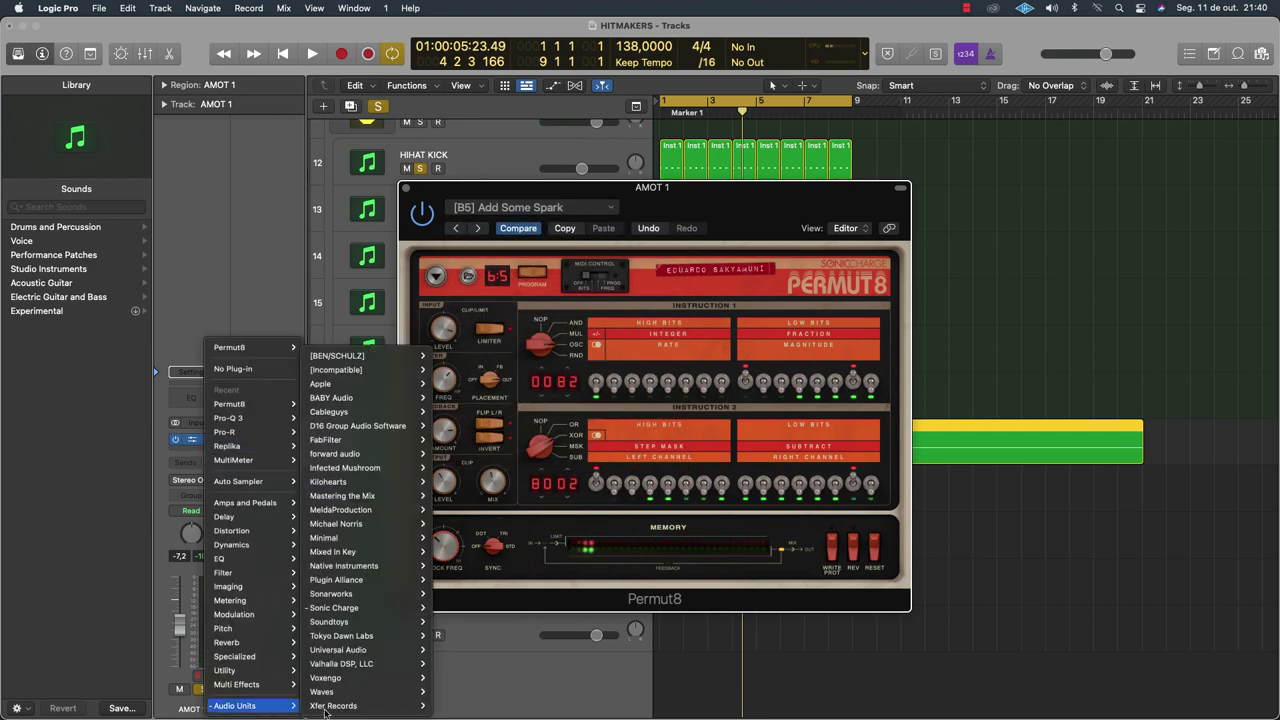
{"action": "mouse_move", "coordinate": [330, 691]}
{"action": "mouse_move", "coordinate": [336, 580]}
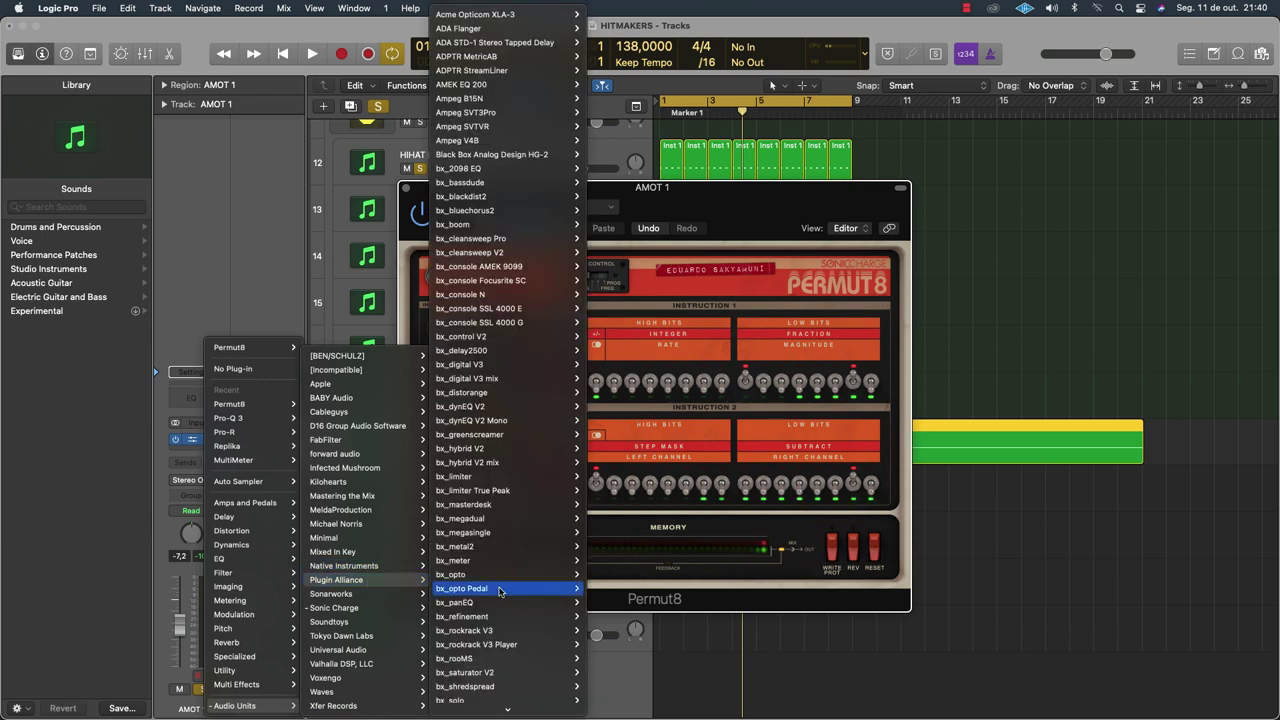
{"action": "scroll", "coordinate": [500, 630], "scroll_direction": "down", "scroll_amount": 3}
{"action": "scroll", "coordinate": [481, 700], "scroll_direction": "down", "scroll_amount": 20}
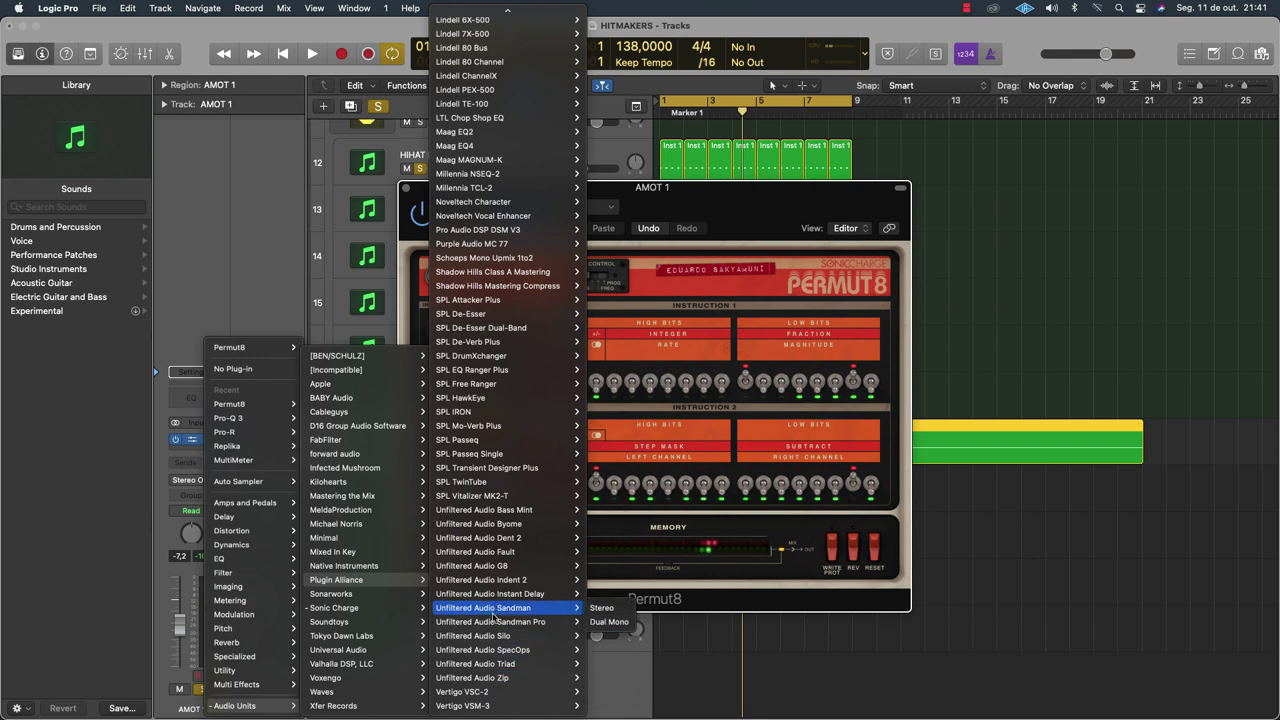
{"action": "mouse_move", "coordinate": [492, 625]}
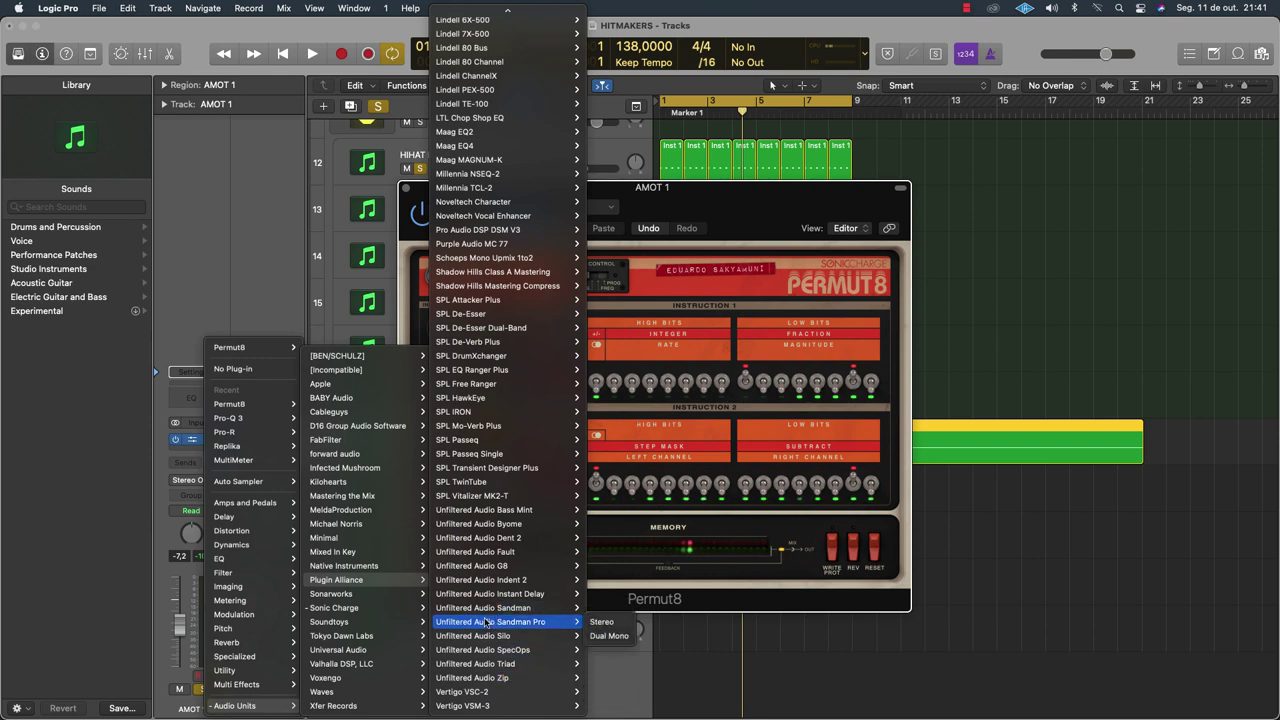
{"action": "mouse_move", "coordinate": [515, 514]}
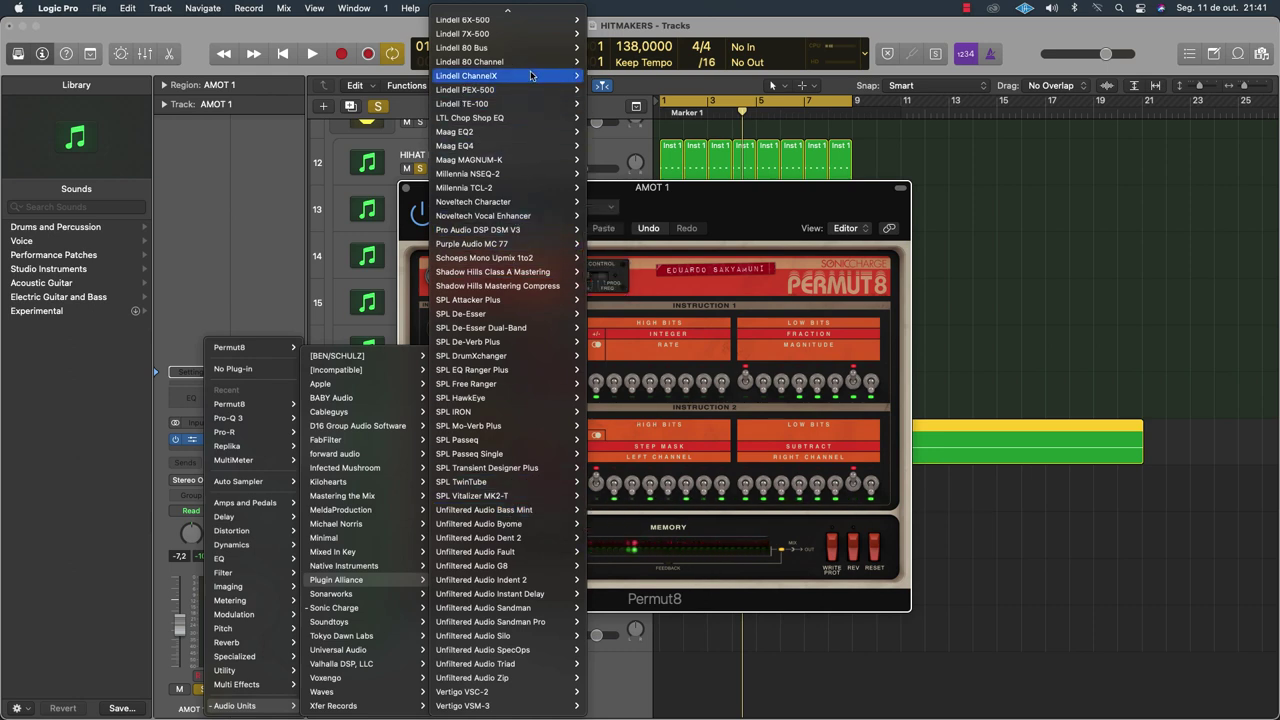
{"action": "mouse_move", "coordinate": [541, 31]}
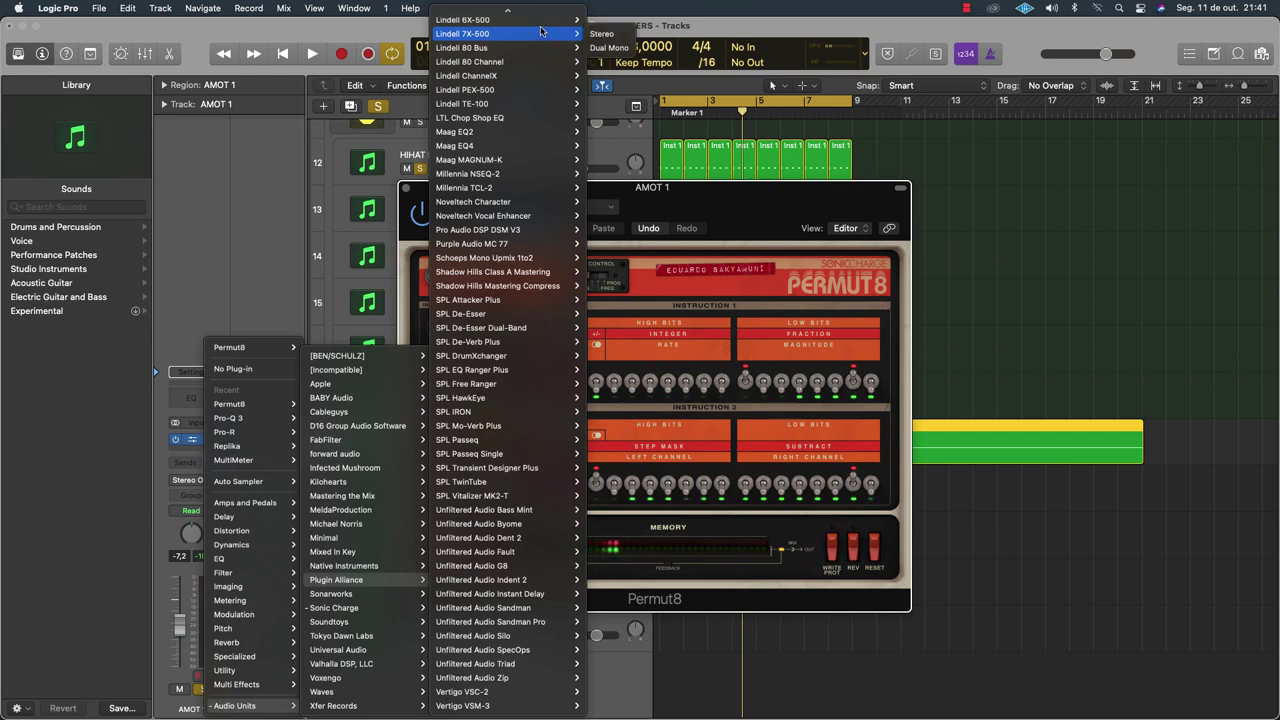
{"action": "scroll", "coordinate": [534, 150], "scroll_direction": "up", "scroll_amount": 6}
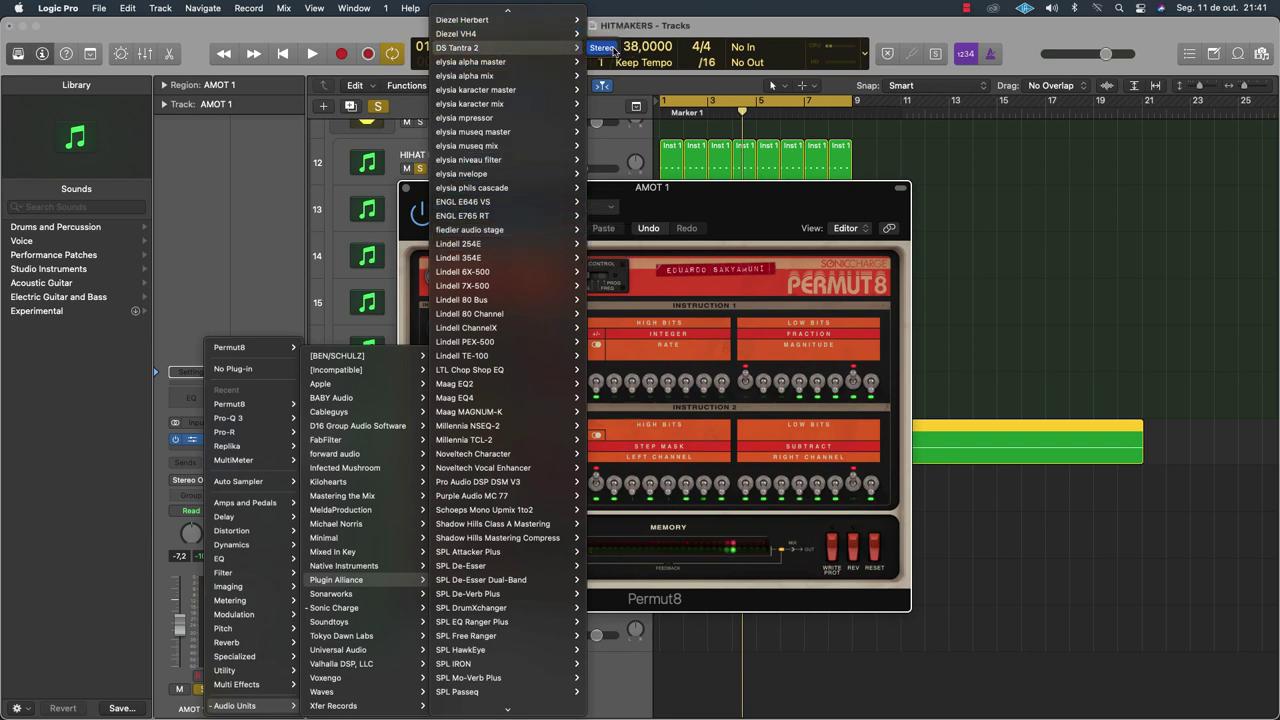
{"action": "left_click", "coordinate": [614, 50]}
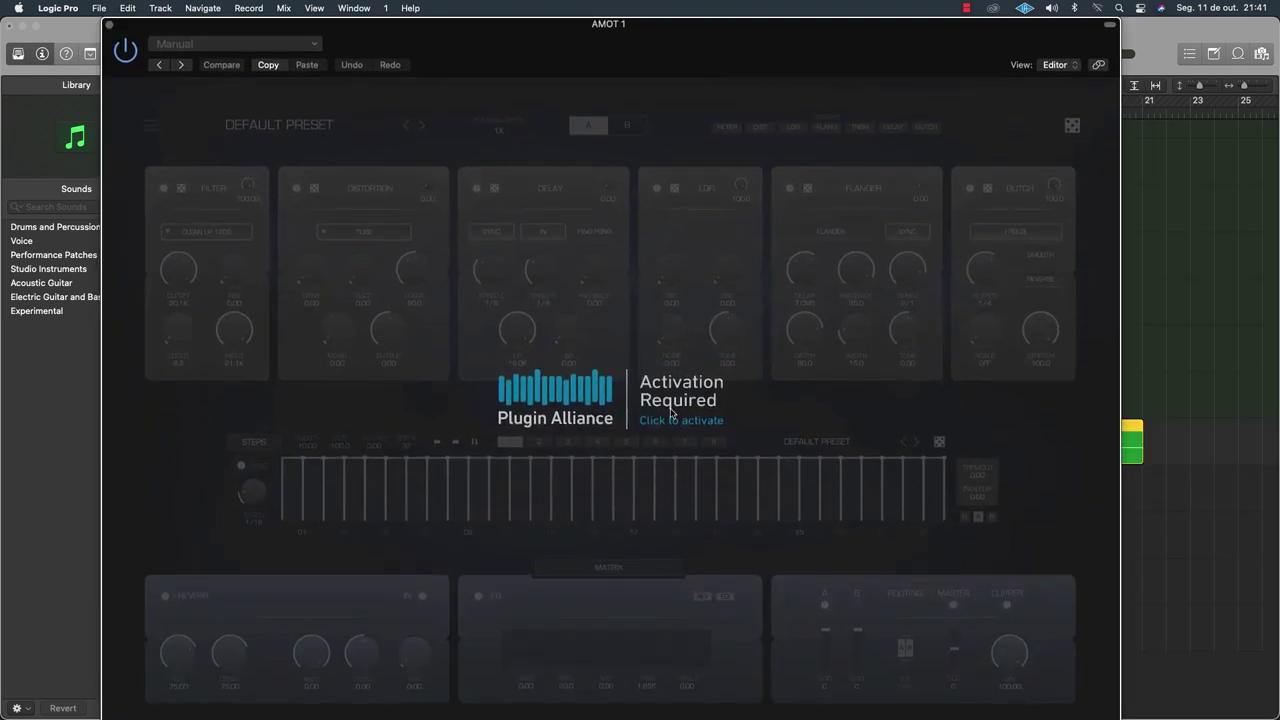
Activate DS Tantra 2 online with the saved Plugin Alliance account
{"action": "left_click", "coordinate": [688, 424]}
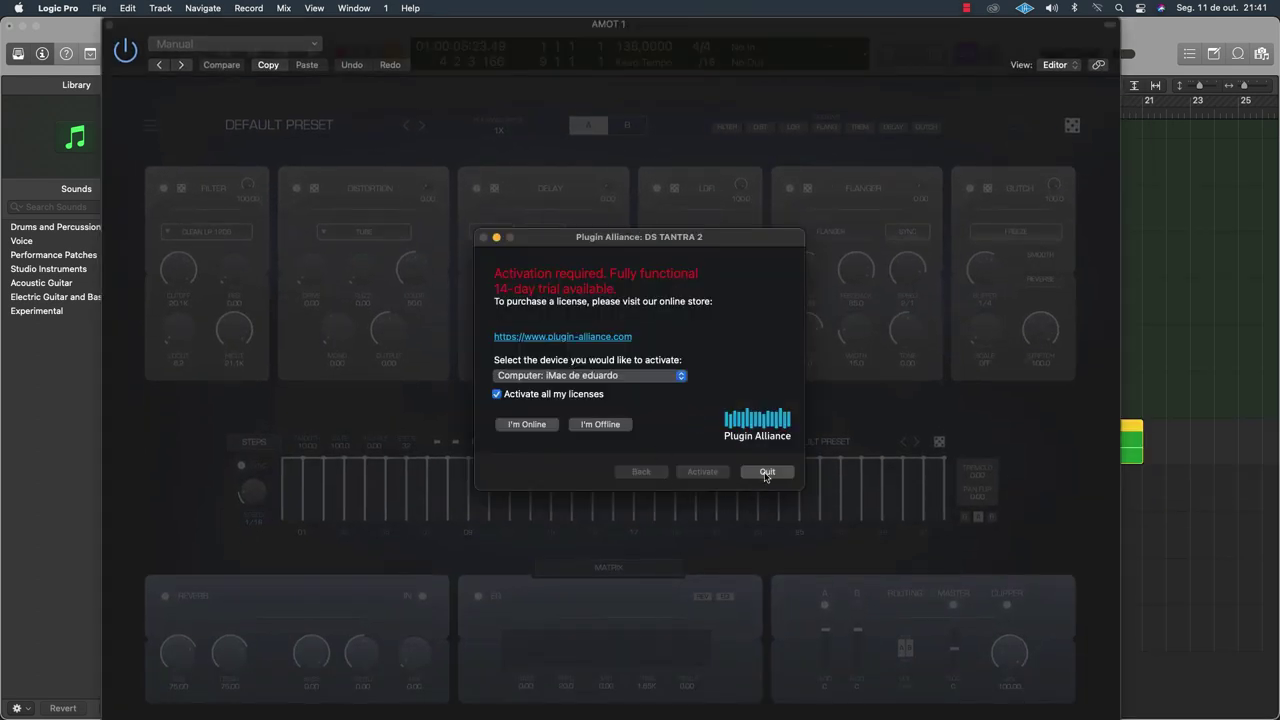
{"action": "left_click", "coordinate": [527, 424]}
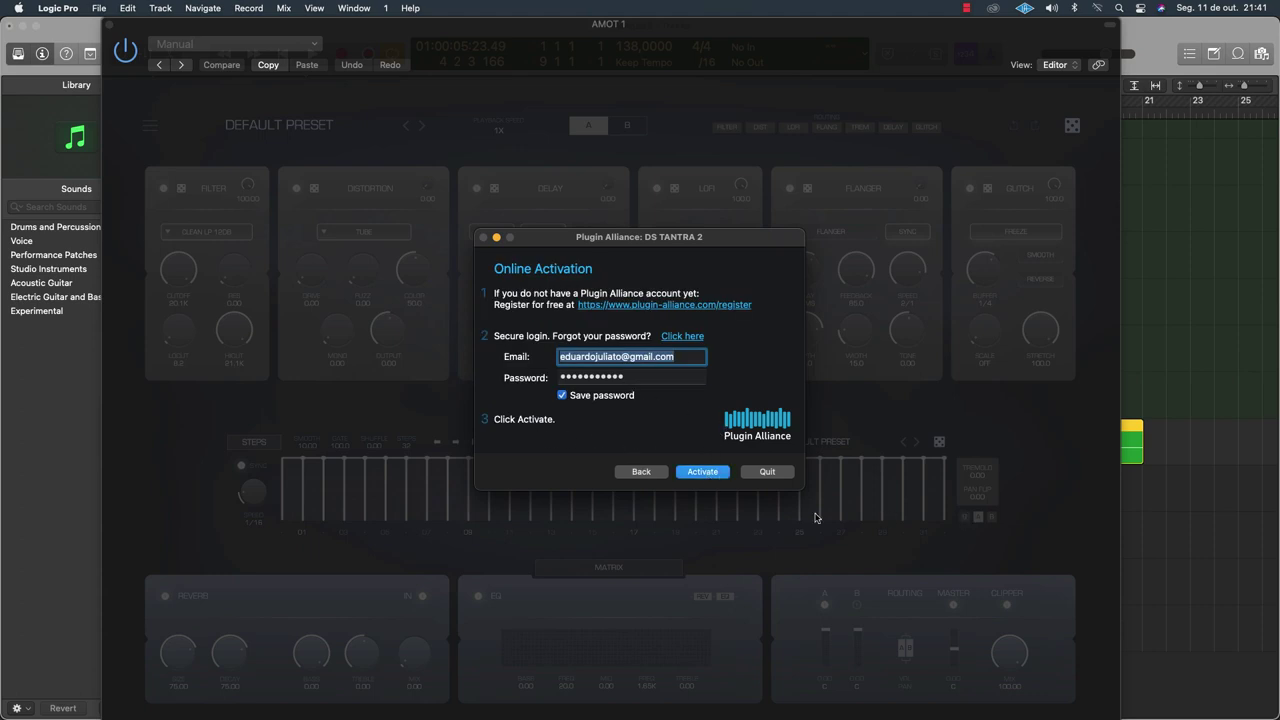
{"action": "left_click", "coordinate": [704, 472]}
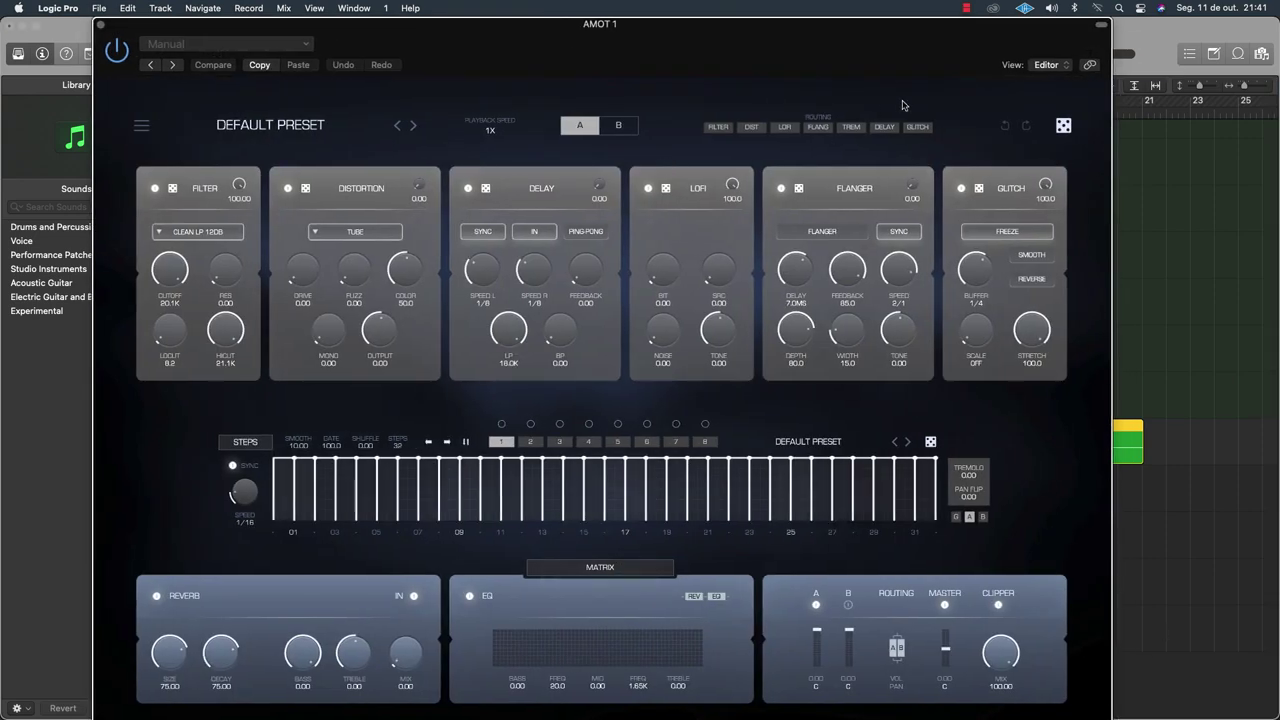
Randomize all of DS Tantra 2's settings twice, and try the FLT Aurora and FLT Clouds presets
{"action": "left_click", "coordinate": [1063, 125]}
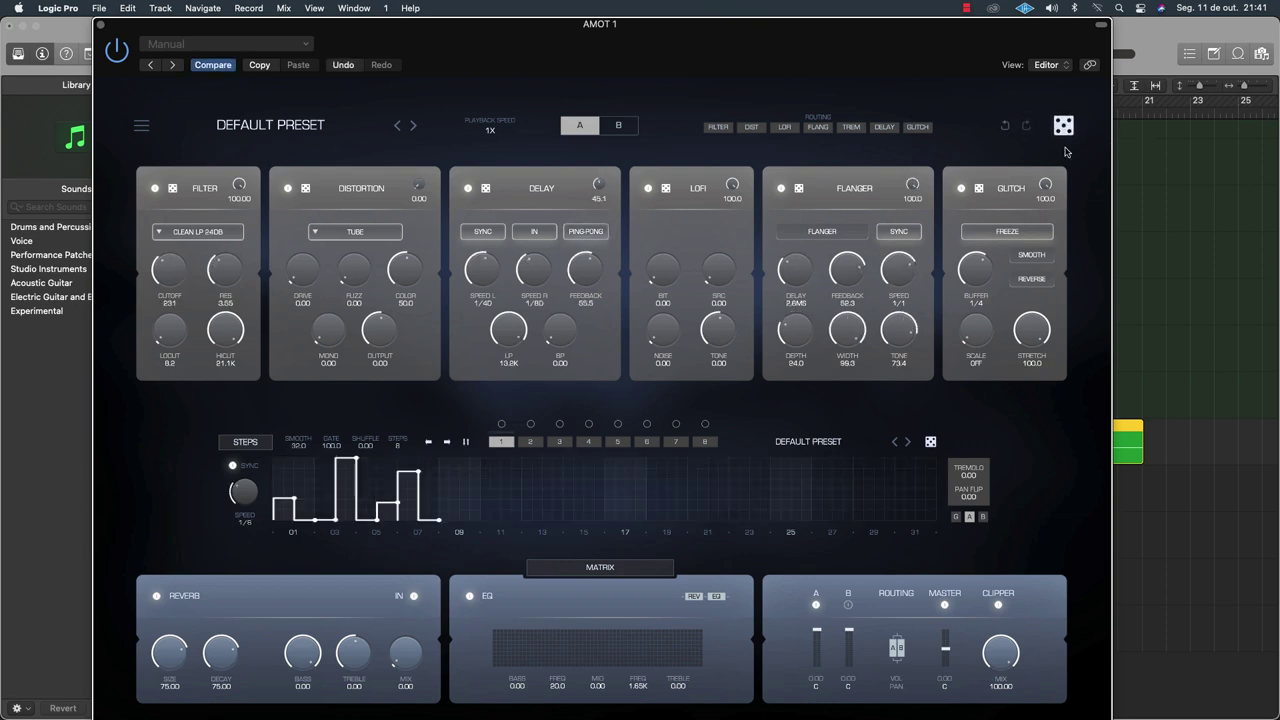
{"action": "left_click", "coordinate": [1063, 125]}
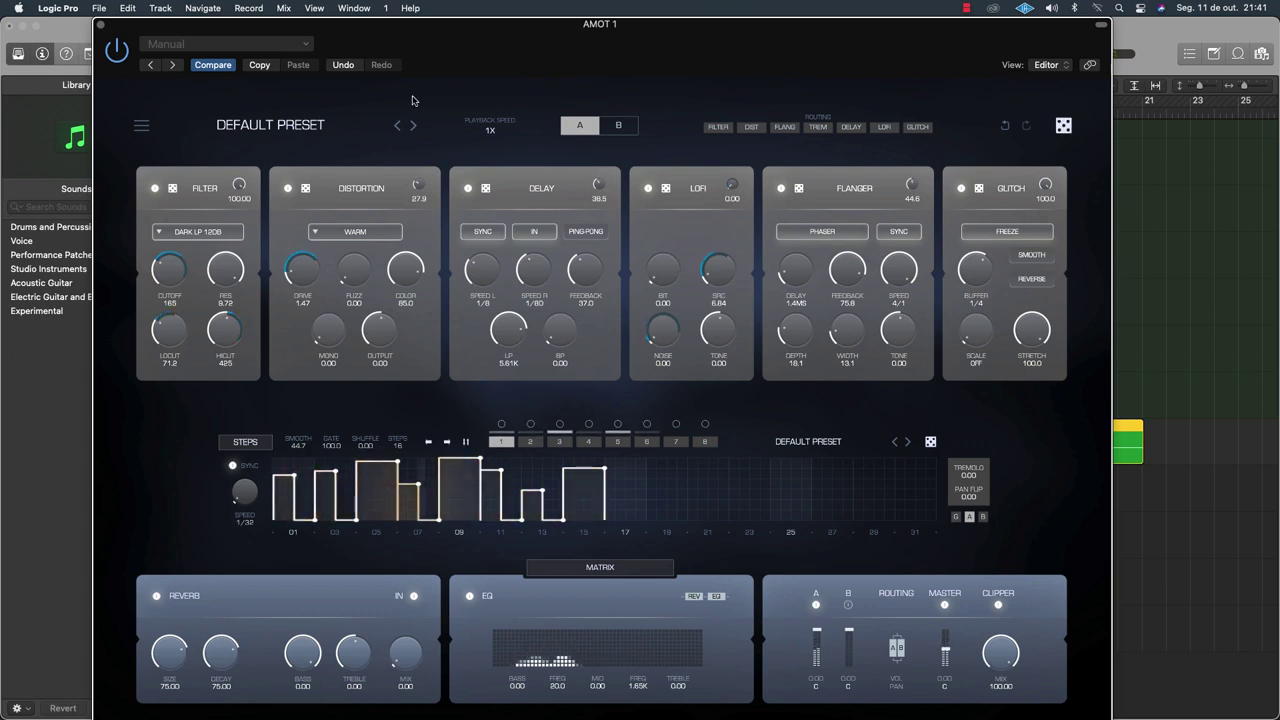
{"action": "left_click", "coordinate": [413, 125]}
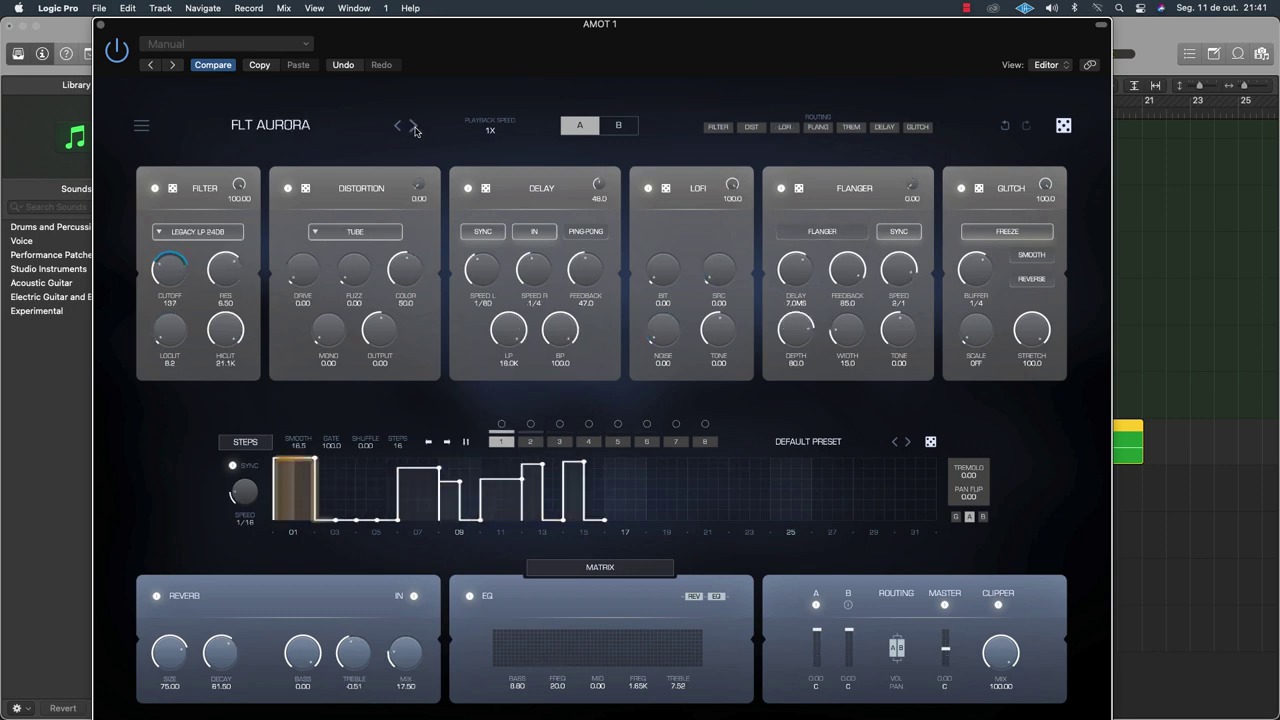
{"action": "left_click", "coordinate": [413, 126]}
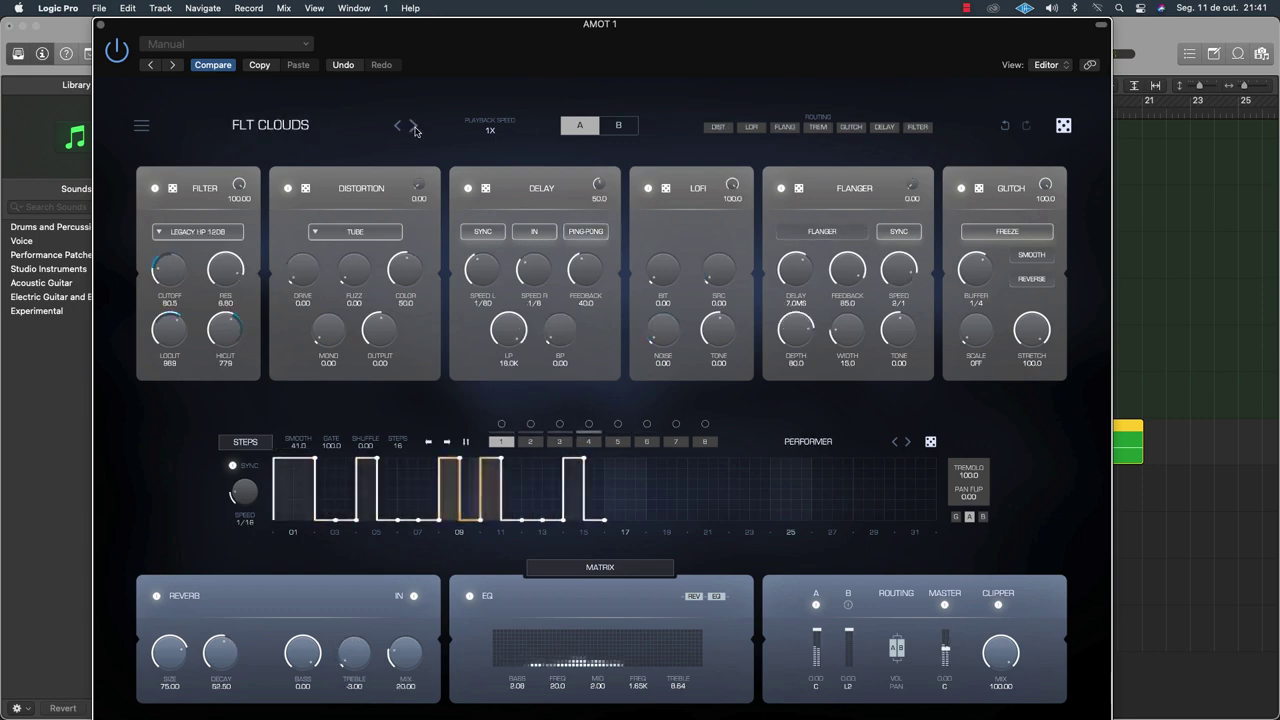
Load the DIST Dark Tech preset from DS Tantra 2's Factory Set B
{"action": "left_click", "coordinate": [270, 125]}
{"action": "mouse_move", "coordinate": [320, 262]}
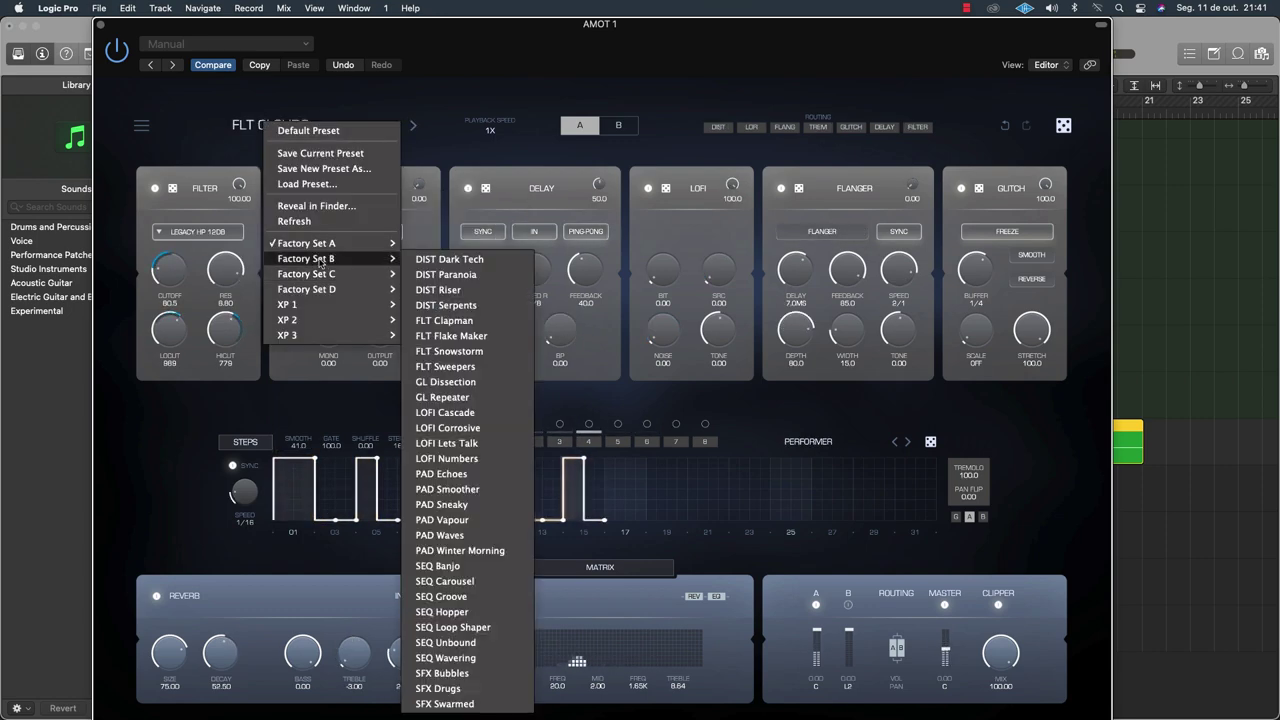
{"action": "mouse_move", "coordinate": [315, 305]}
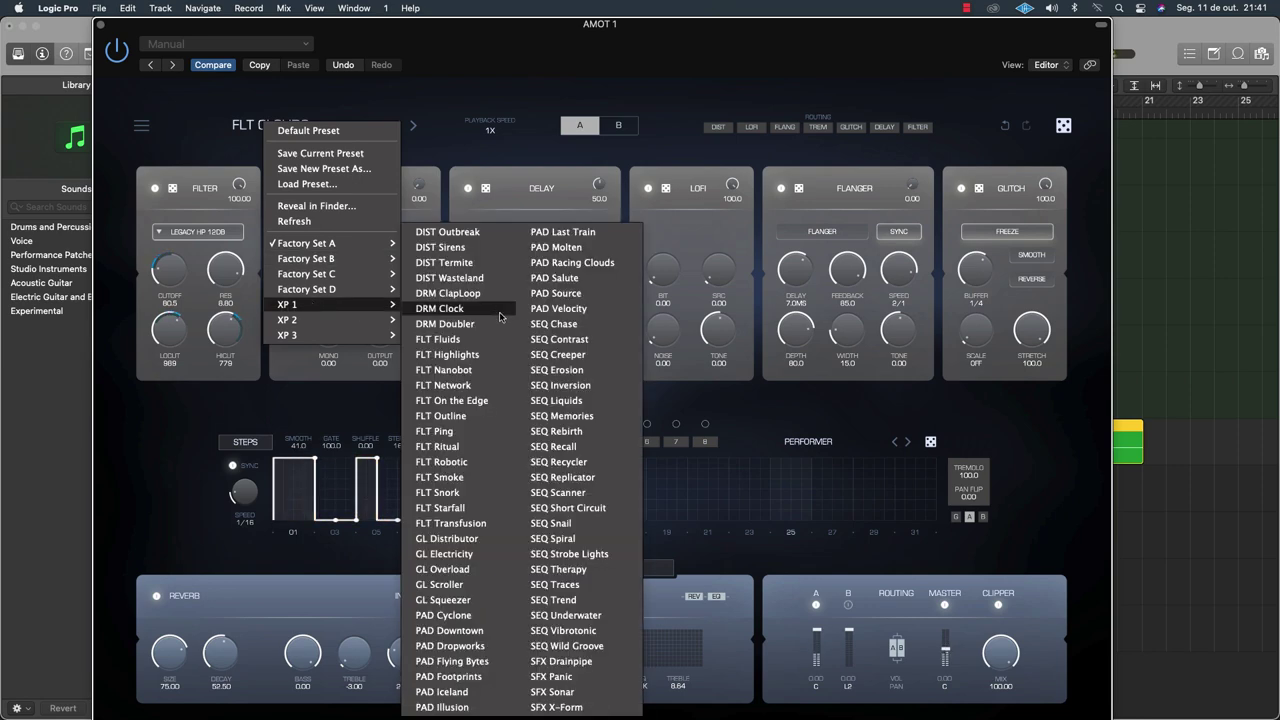
{"action": "mouse_move", "coordinate": [383, 262]}
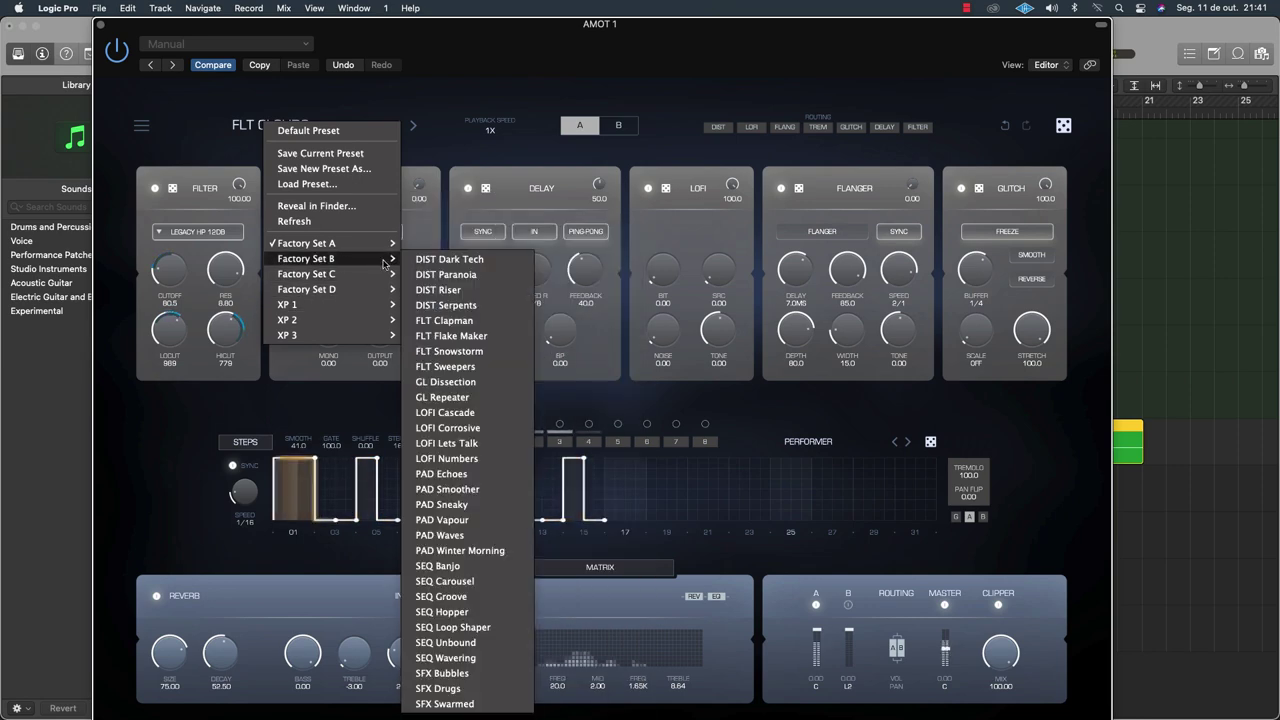
{"action": "left_click", "coordinate": [472, 262]}
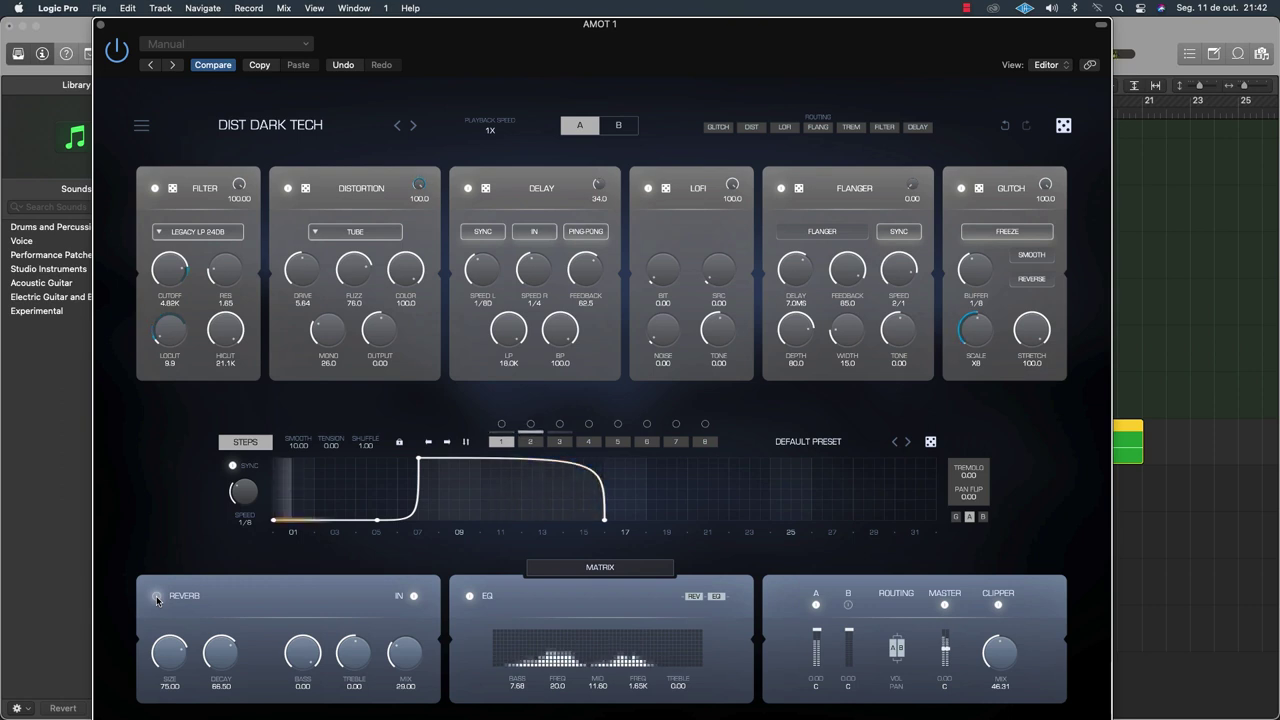
Audition the following Factory Set B presets one by one with the loop playing, stopping at FLT Snowstorm
{"action": "left_click", "coordinate": [413, 126]}
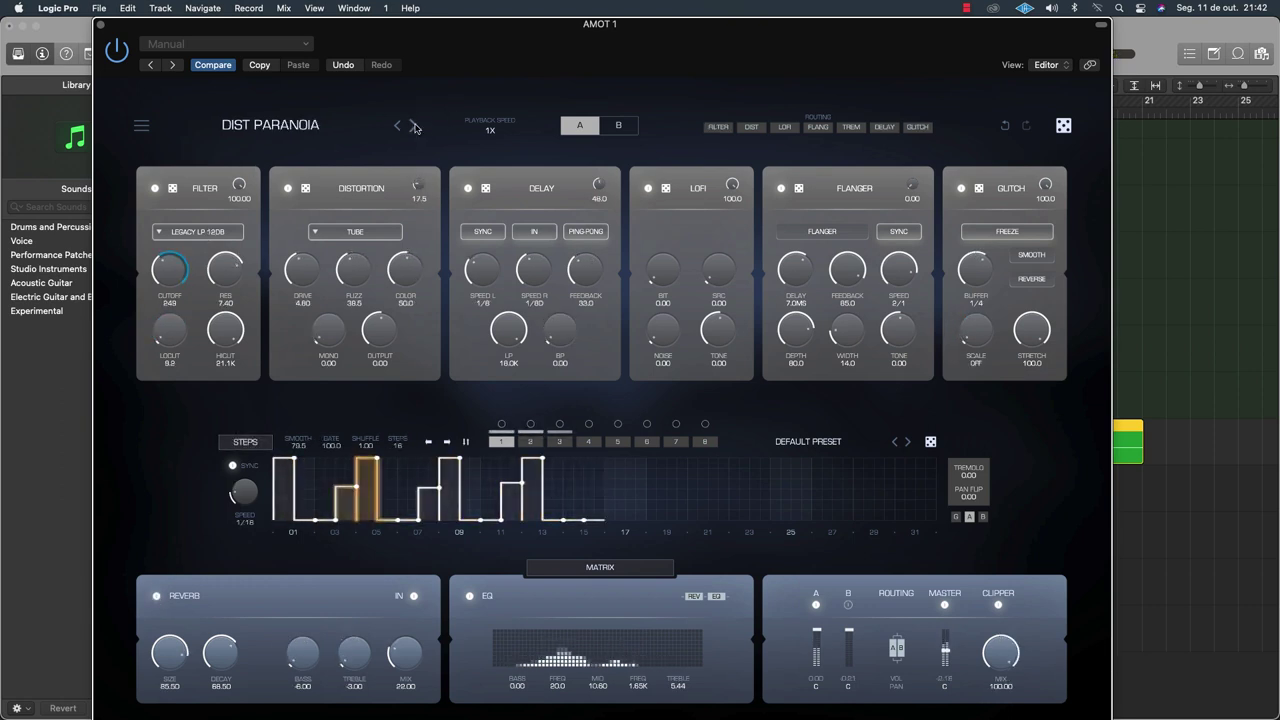
{"action": "left_click", "coordinate": [414, 127]}
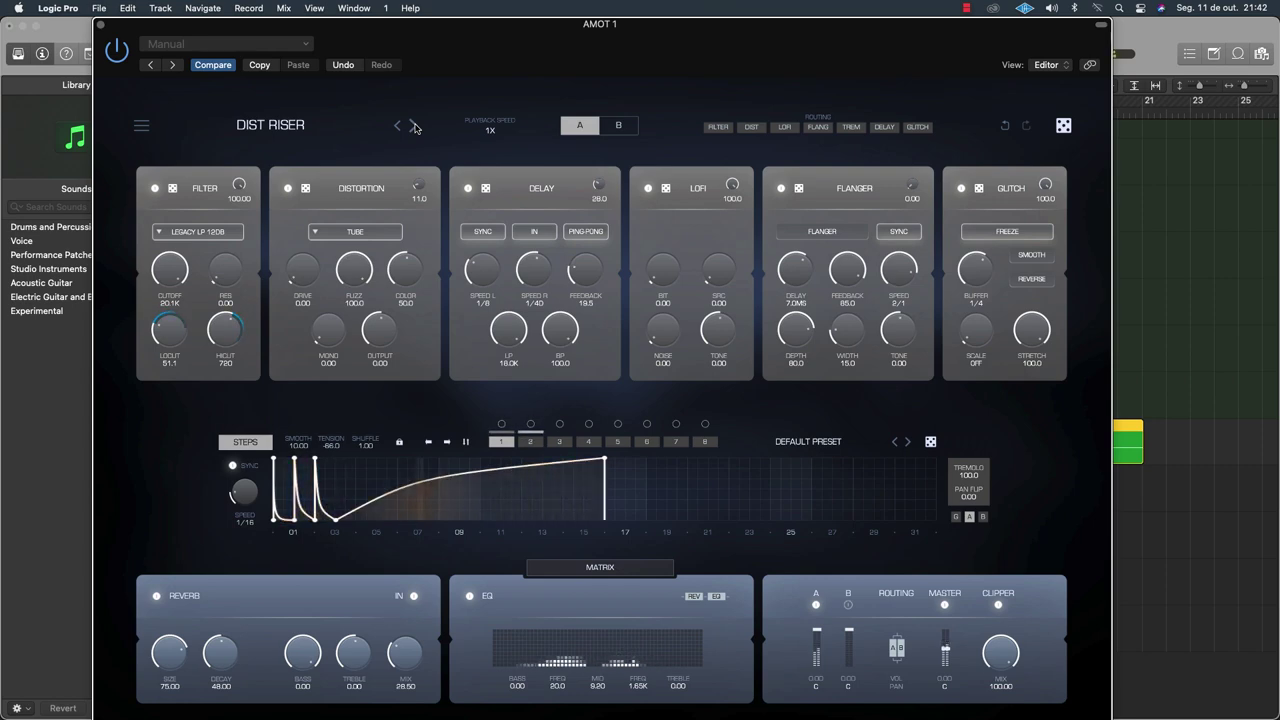
{"action": "left_click", "coordinate": [414, 127]}
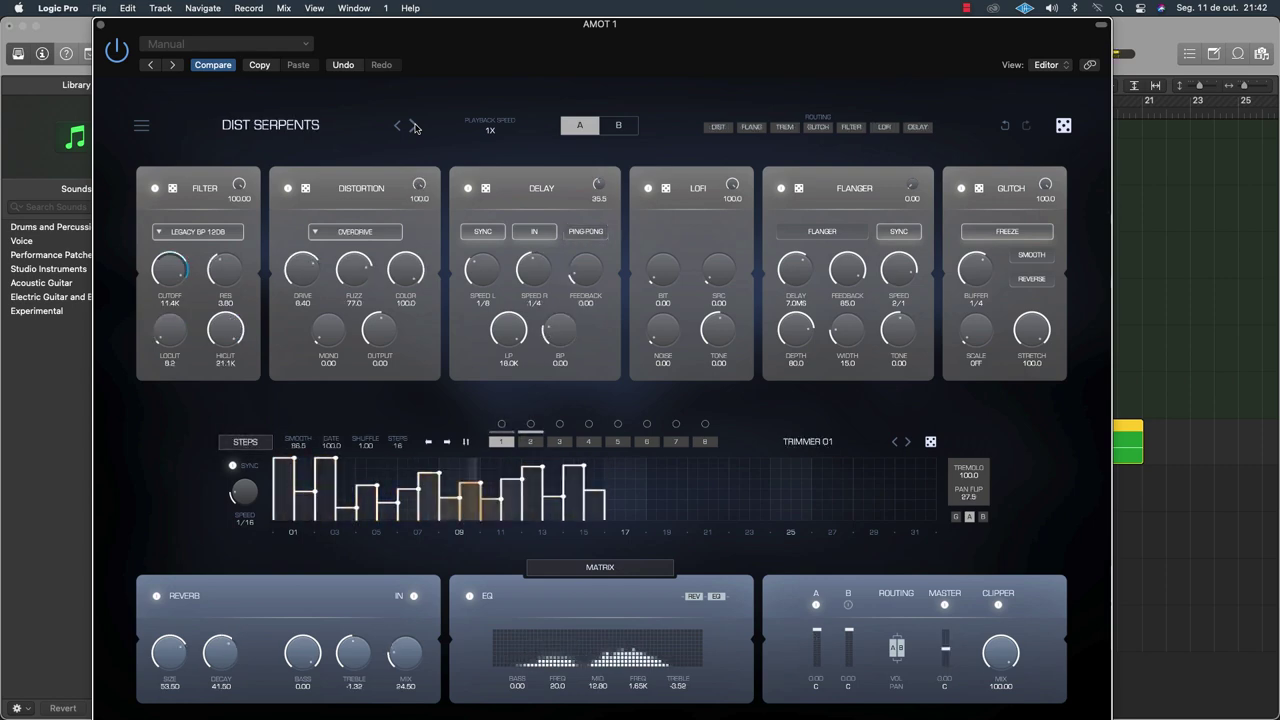
{"action": "left_click", "coordinate": [414, 127]}
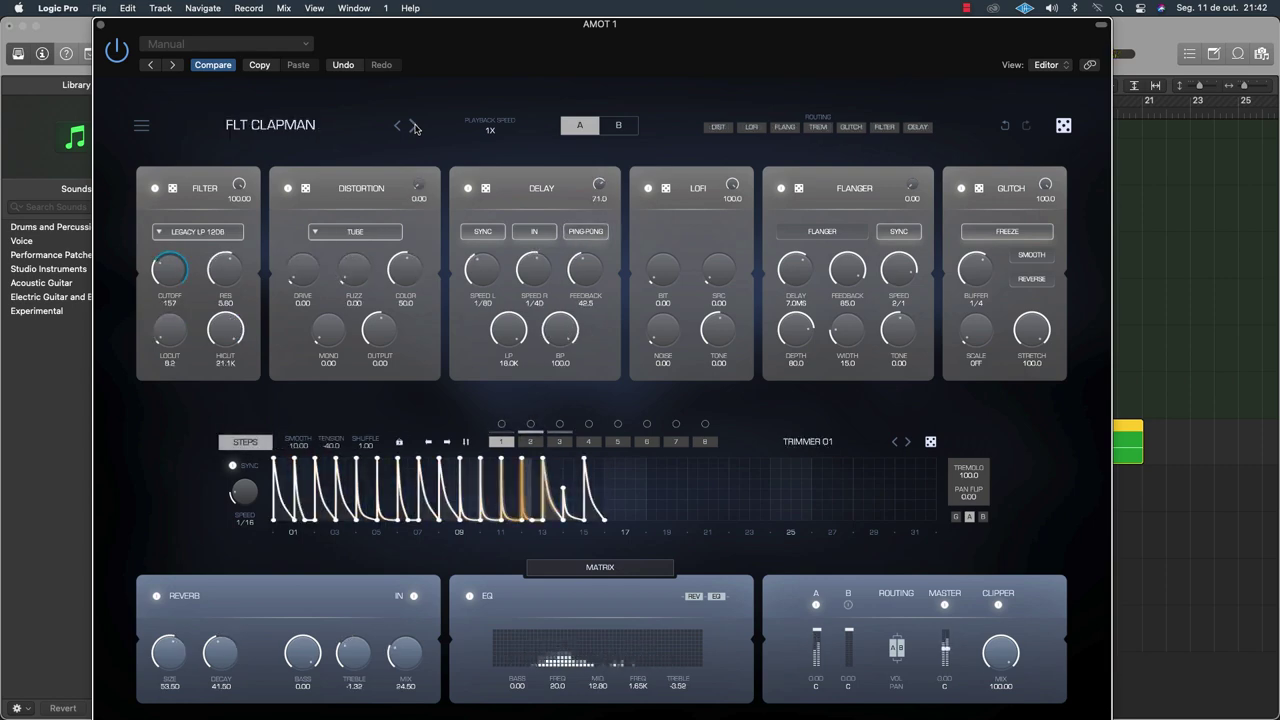
{"action": "left_click", "coordinate": [414, 127]}
{"action": "left_click", "coordinate": [414, 127]}
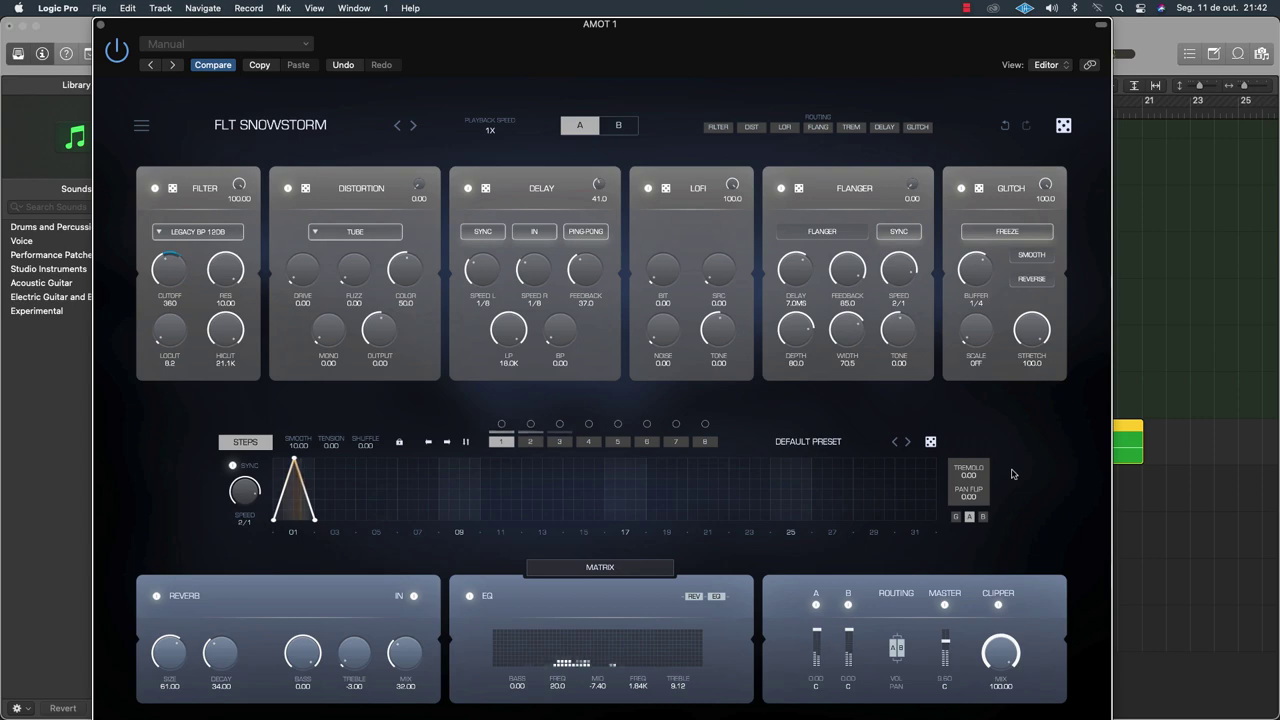
Move the plug-in window aside, show track automation, and set the AMOT 1 track's automation mode to Touch
{"action": "left_click_drag", "start_coordinate": [889, 59], "coordinate": [633, 714]}
{"action": "key", "text": "a"}
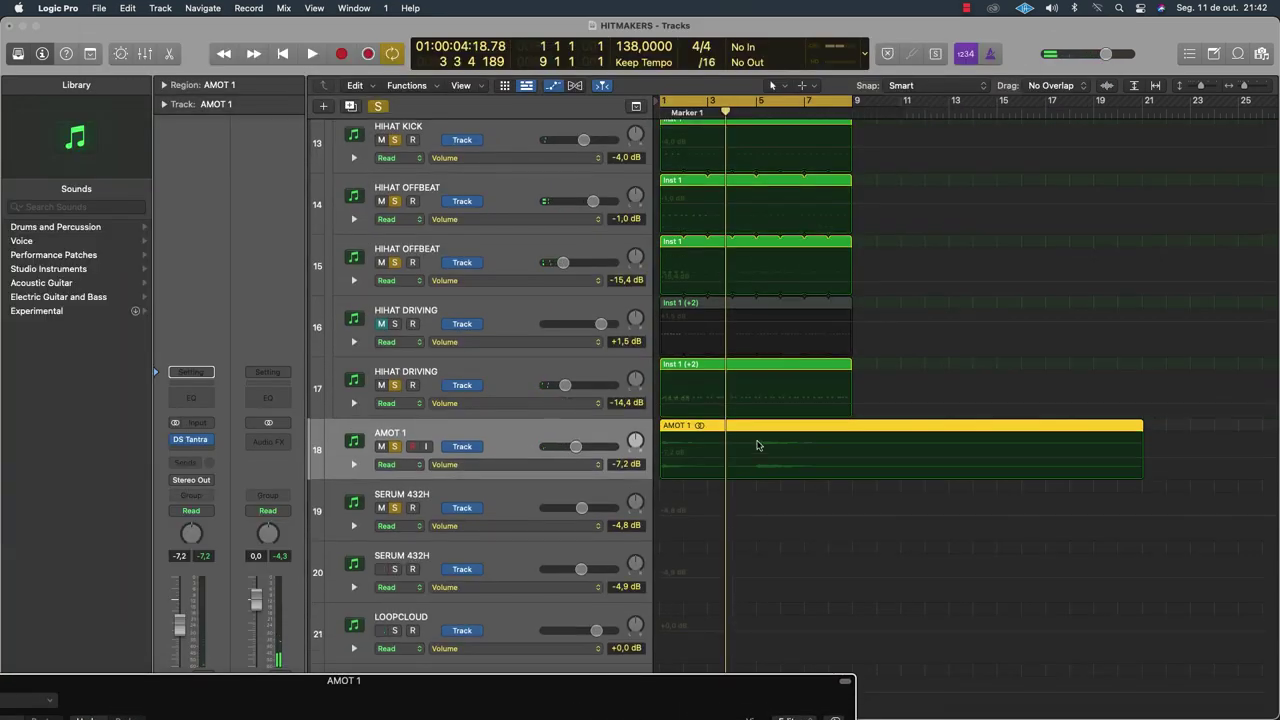
{"action": "left_click", "coordinate": [387, 465]}
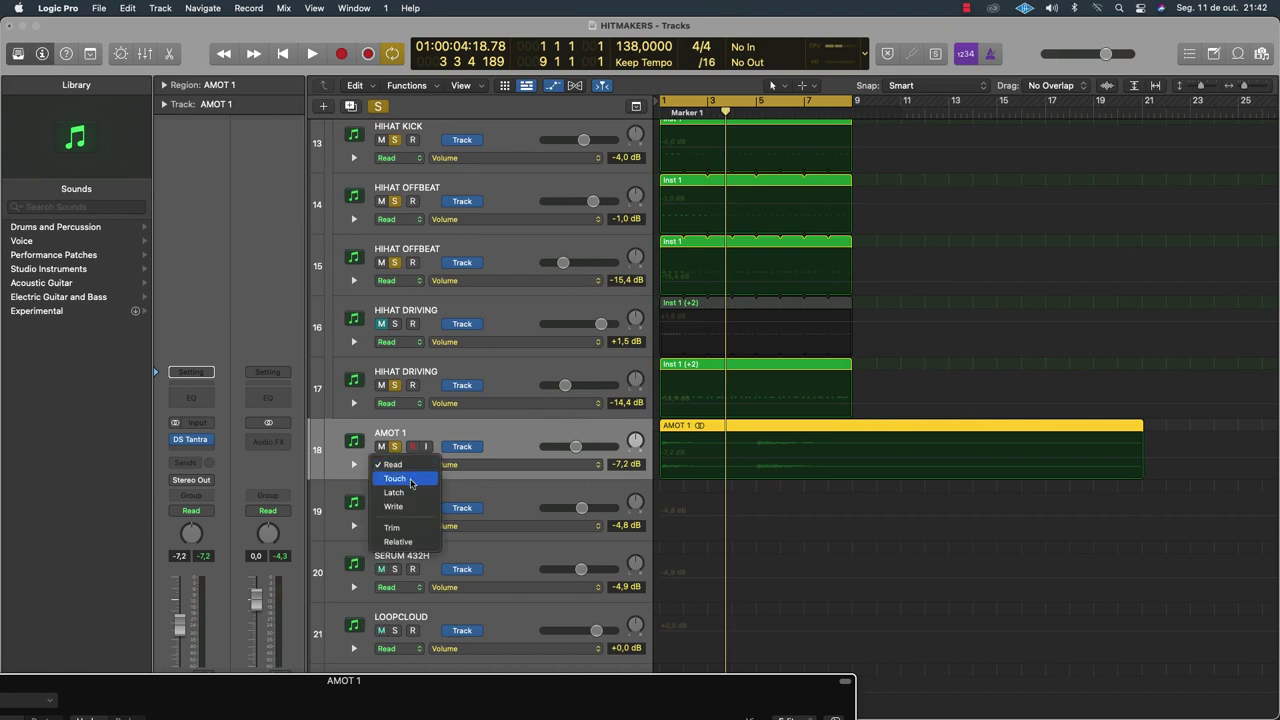
{"action": "left_click", "coordinate": [410, 482]}
Play the loop while turning DS Tantra 2's output Mix to about 9 to write its automation on AMOT 1
{"action": "left_click_drag", "start_coordinate": [589, 690], "coordinate": [546, 59]}
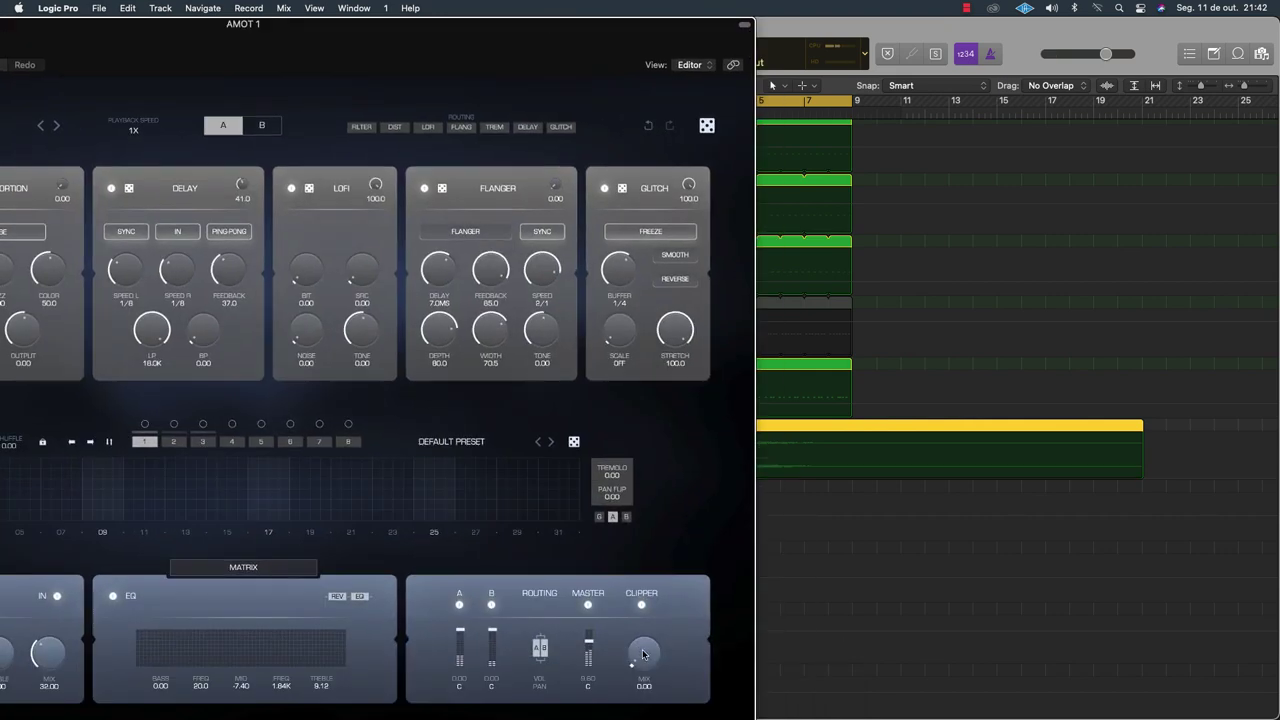
{"action": "key", "text": "space"}
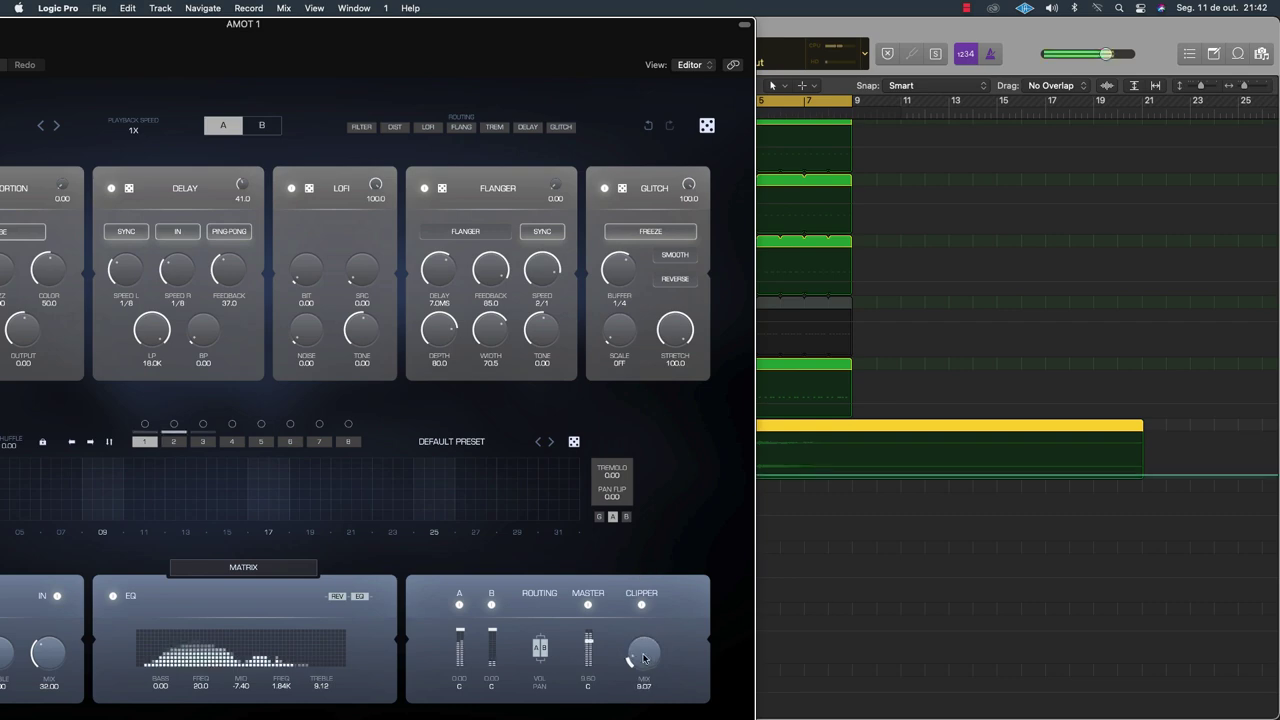
{"action": "left_click_drag", "start_coordinate": [526, 45], "coordinate": [640, 596]}
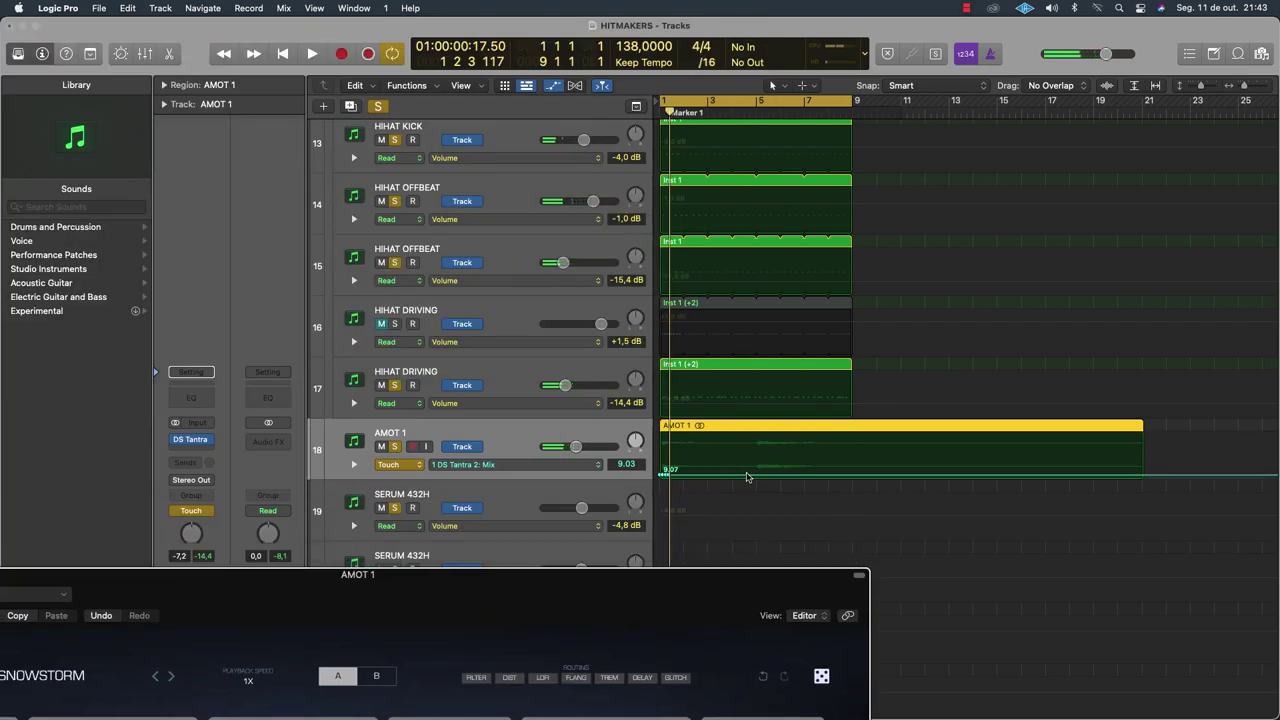
Ramp AMOT 1's DS Tantra 2 Mix automation from 0 at about bar 4.5 to 100 just before bar 6, and play it back
{"action": "left_click_drag", "start_coordinate": [745, 477], "coordinate": [742, 484]}
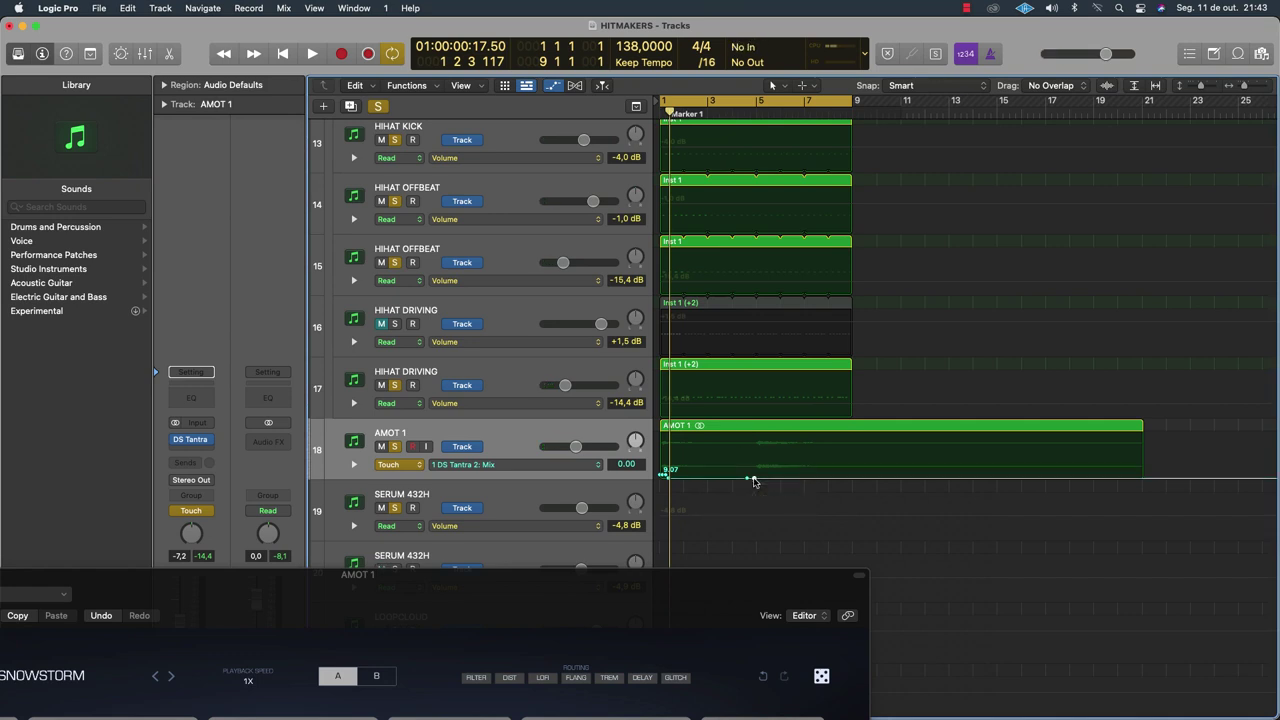
{"action": "left_click_drag", "start_coordinate": [755, 482], "coordinate": [778, 438]}
{"action": "key", "text": "space"}
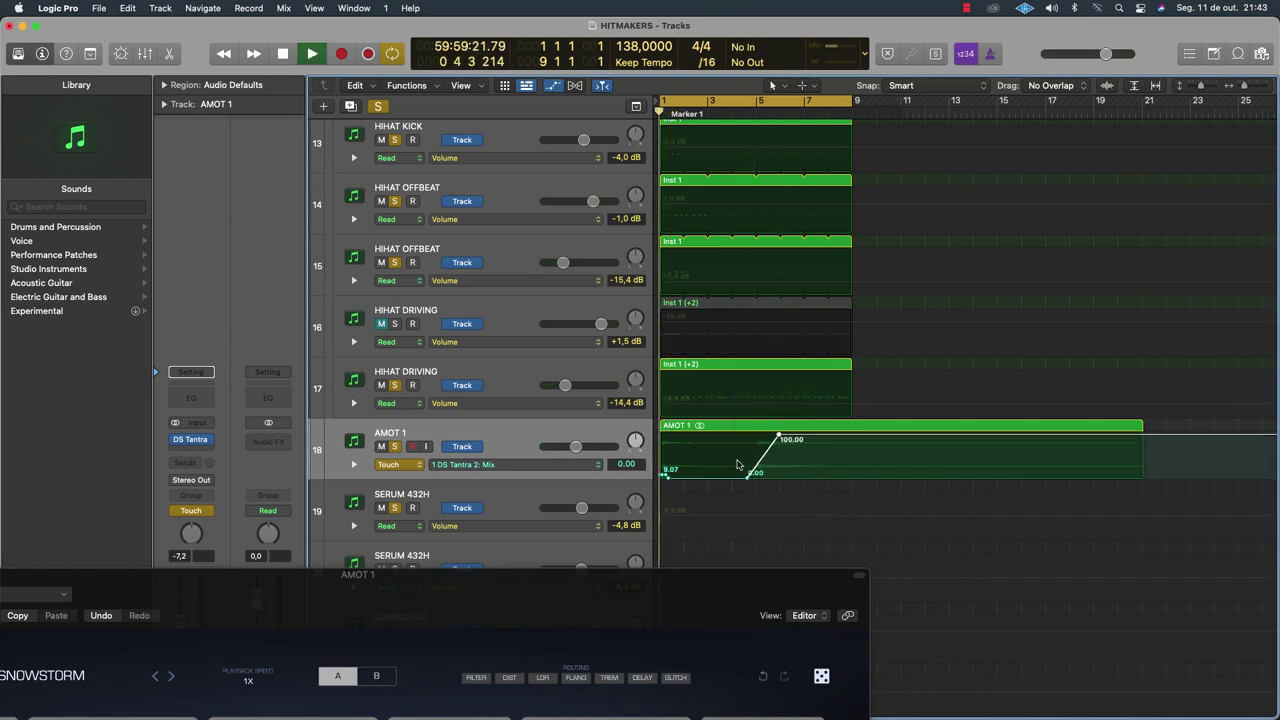
{"action": "left_click_drag", "start_coordinate": [731, 576], "coordinate": [1101, 8]}
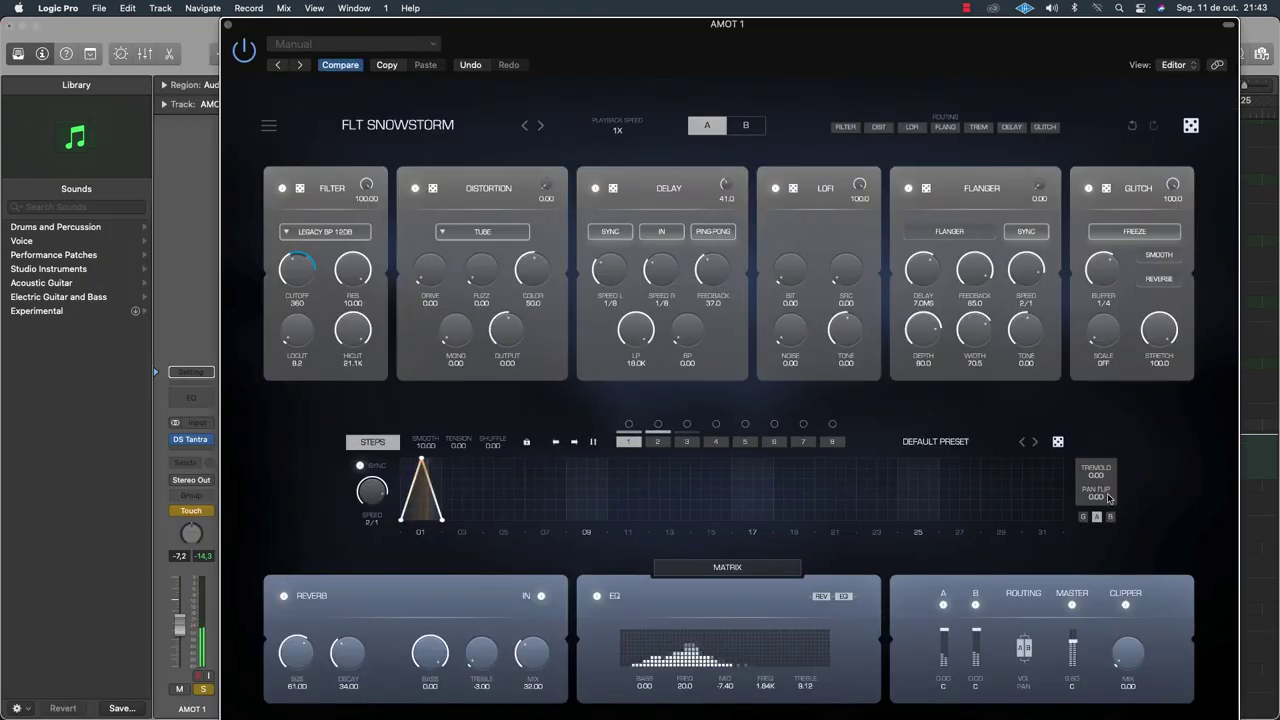
{"action": "left_click_drag", "start_coordinate": [946, 59], "coordinate": [868, 57]}
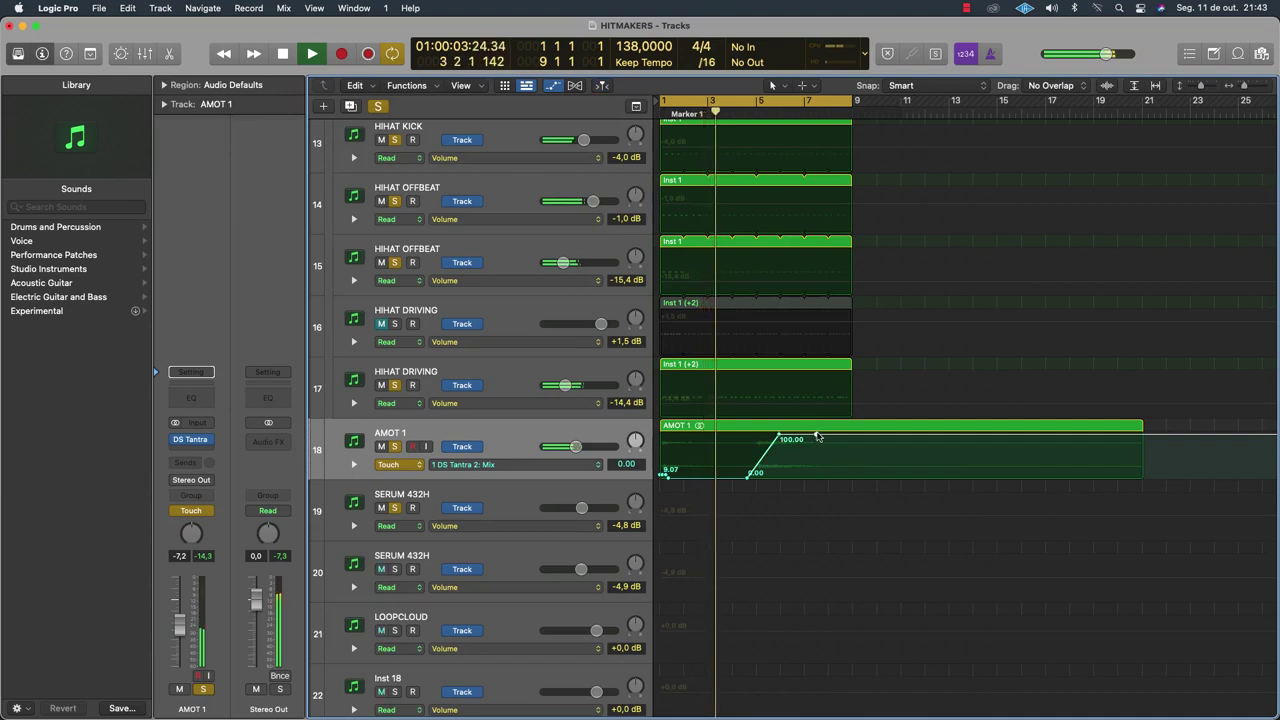
Reshape AMOT 1's DS Tantra 2 Mix automation to rise from 0 near bar 4 to 100 near bar 5, holding 100 past bar 9
{"action": "left_click_drag", "start_coordinate": [816, 437], "coordinate": [860, 513]}
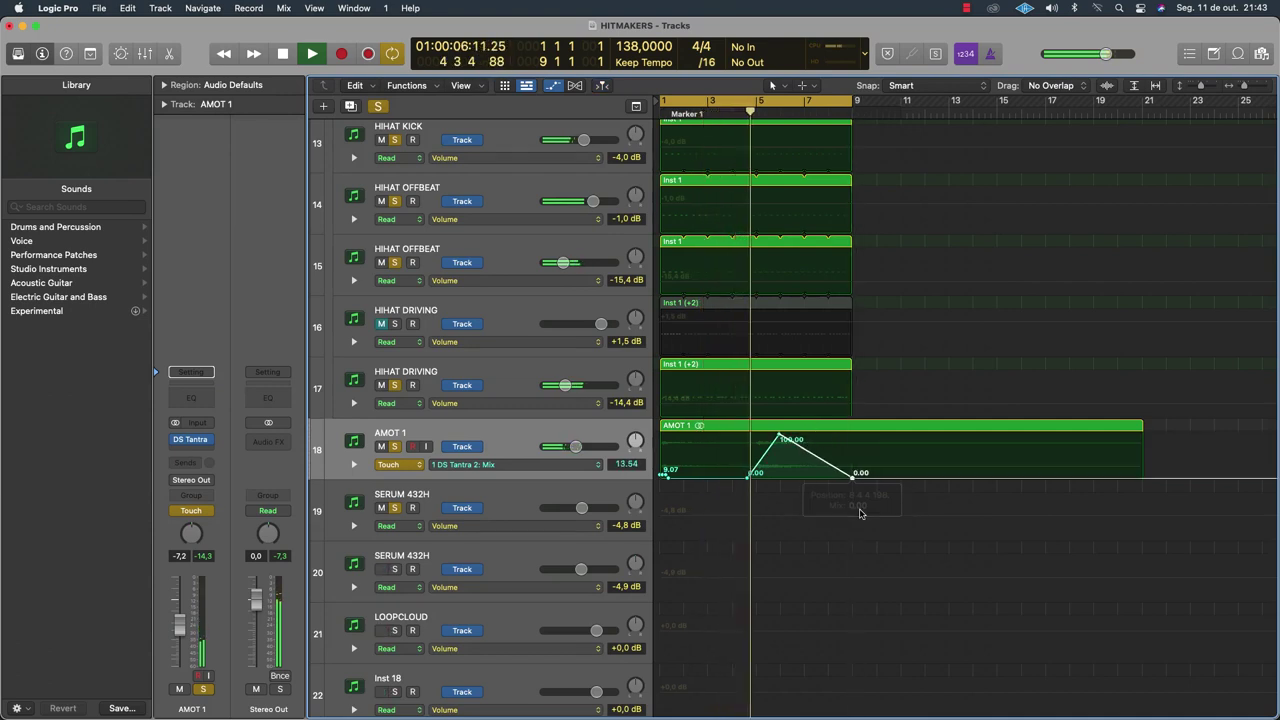
{"action": "left_click", "coordinate": [779, 436]}
{"action": "mouse_move", "coordinate": [779, 437]}
{"action": "left_mouse_down"}
{"action": "mouse_move", "coordinate": [753, 437]}
{"action": "mouse_move", "coordinate": [737, 478]}
{"action": "mouse_move", "coordinate": [761, 437]}
{"action": "left_mouse_up"}
{"action": "left_click", "coordinate": [753, 436]}
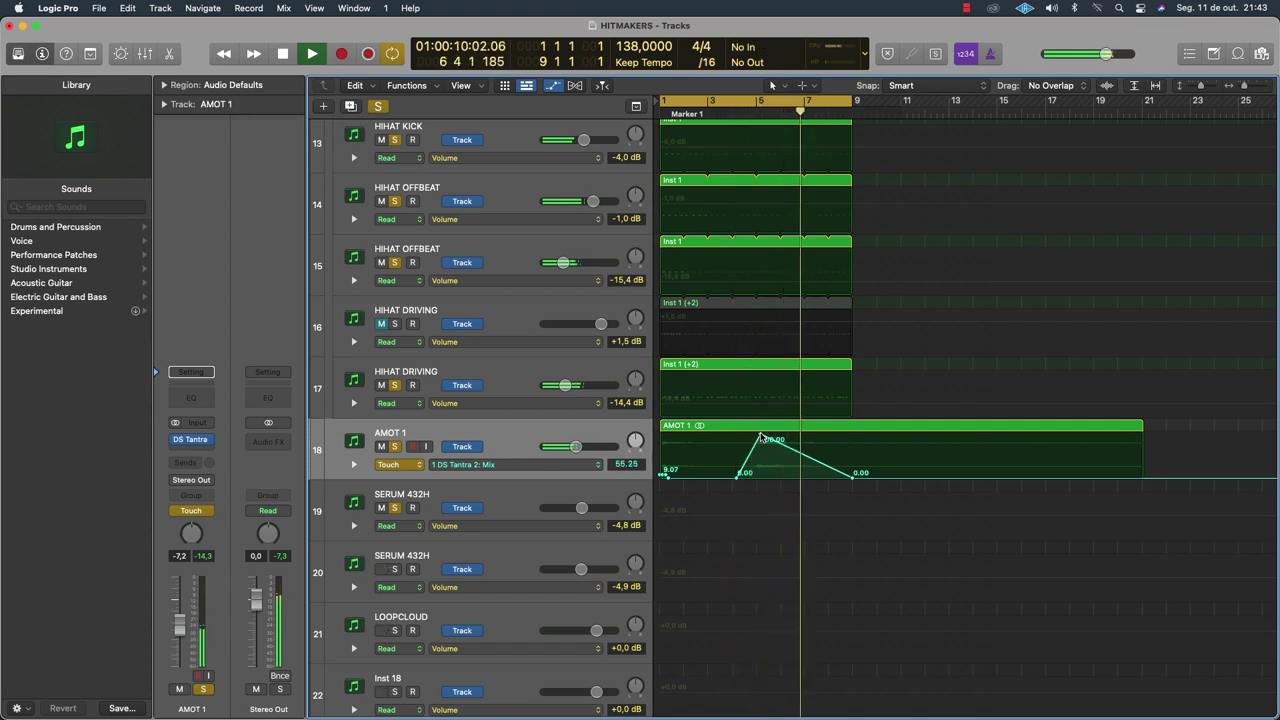
{"action": "left_click", "coordinate": [807, 457]}
{"action": "left_click_drag", "start_coordinate": [807, 457], "coordinate": [859, 434]}
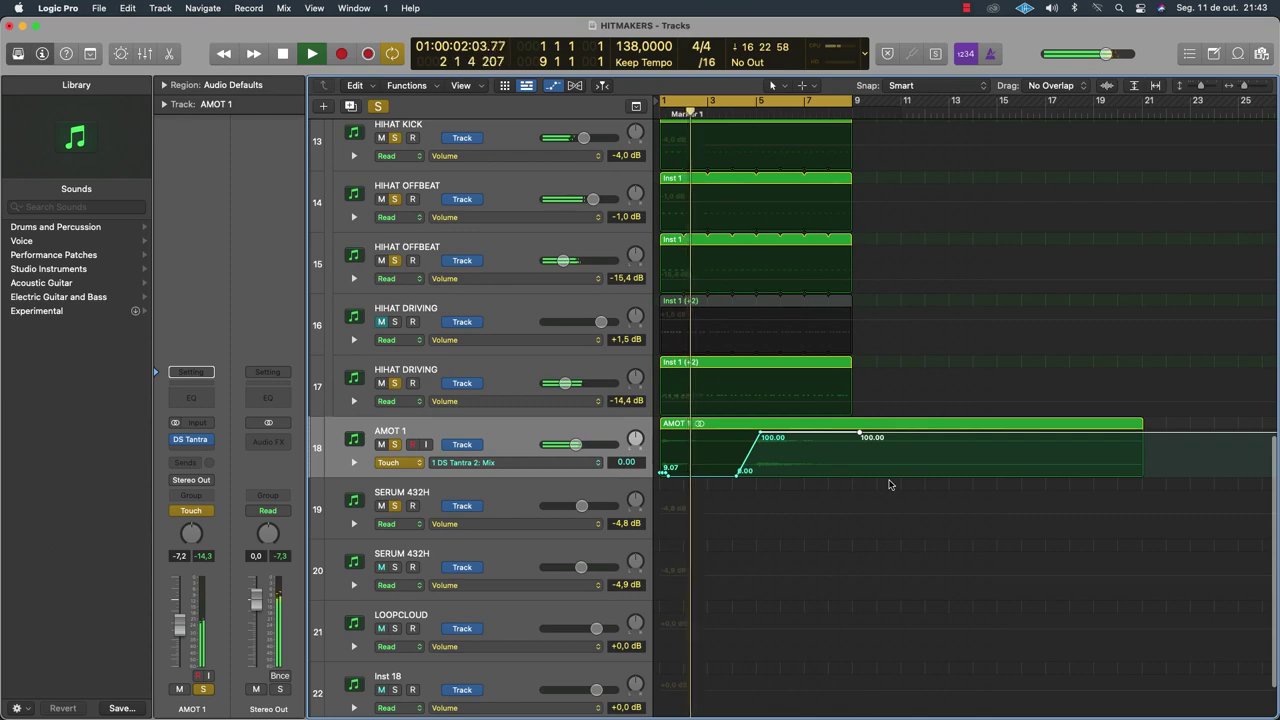
Hide the track automation and set the AMOT 1 track's automation mode to Read
{"action": "key", "text": "a"}
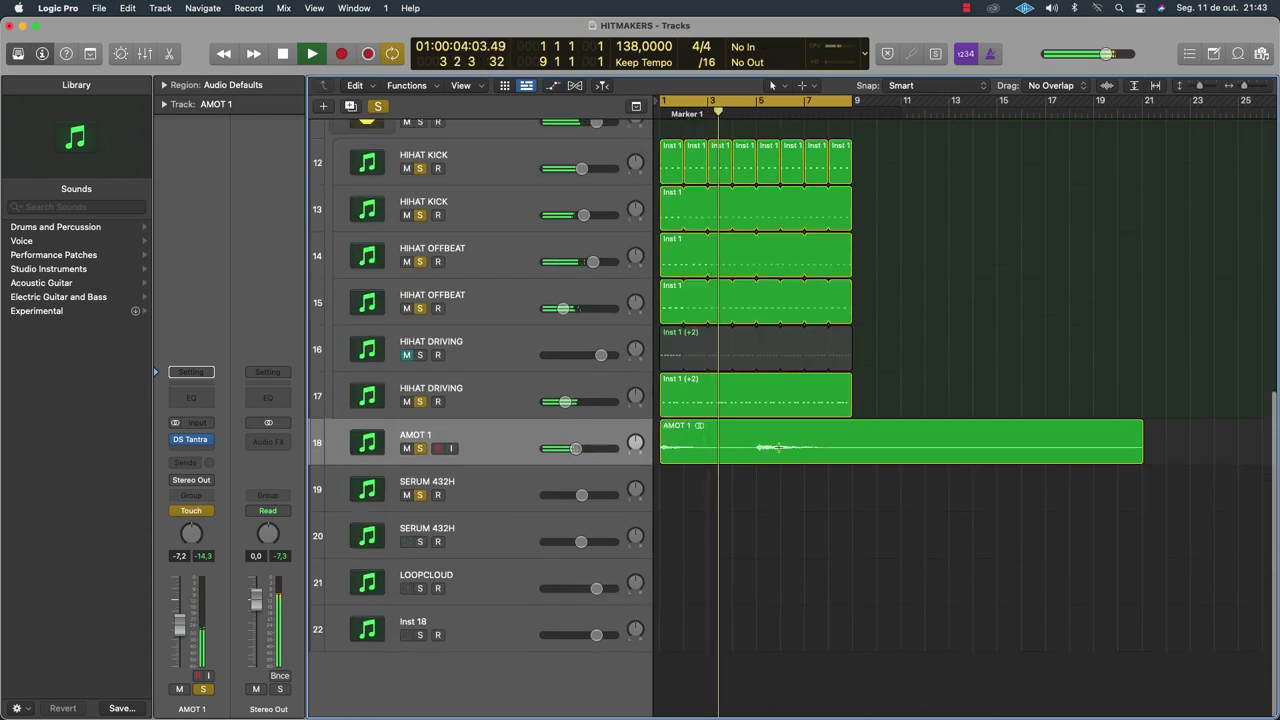
{"action": "left_click", "coordinate": [752, 444]}
{"action": "scroll", "coordinate": [500, 470], "scroll_direction": "up", "scroll_amount": 1}
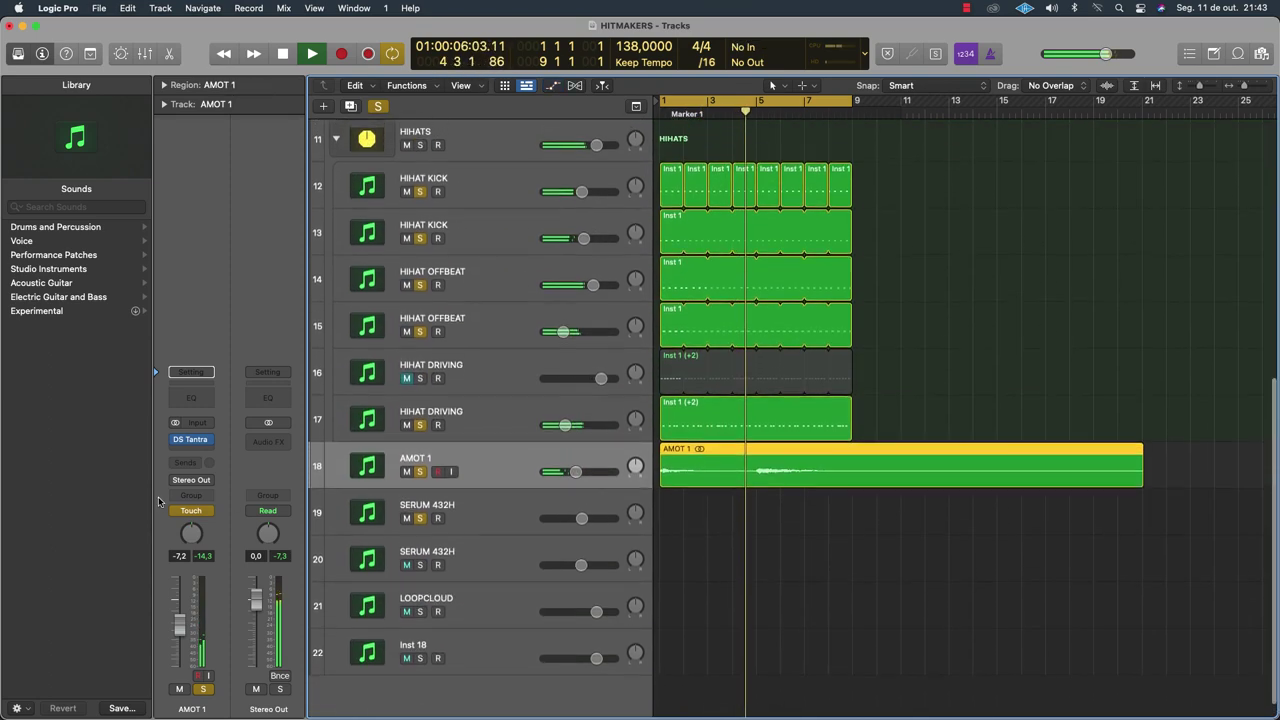
{"action": "left_click", "coordinate": [192, 513]}
{"action": "left_click", "coordinate": [186, 525]}
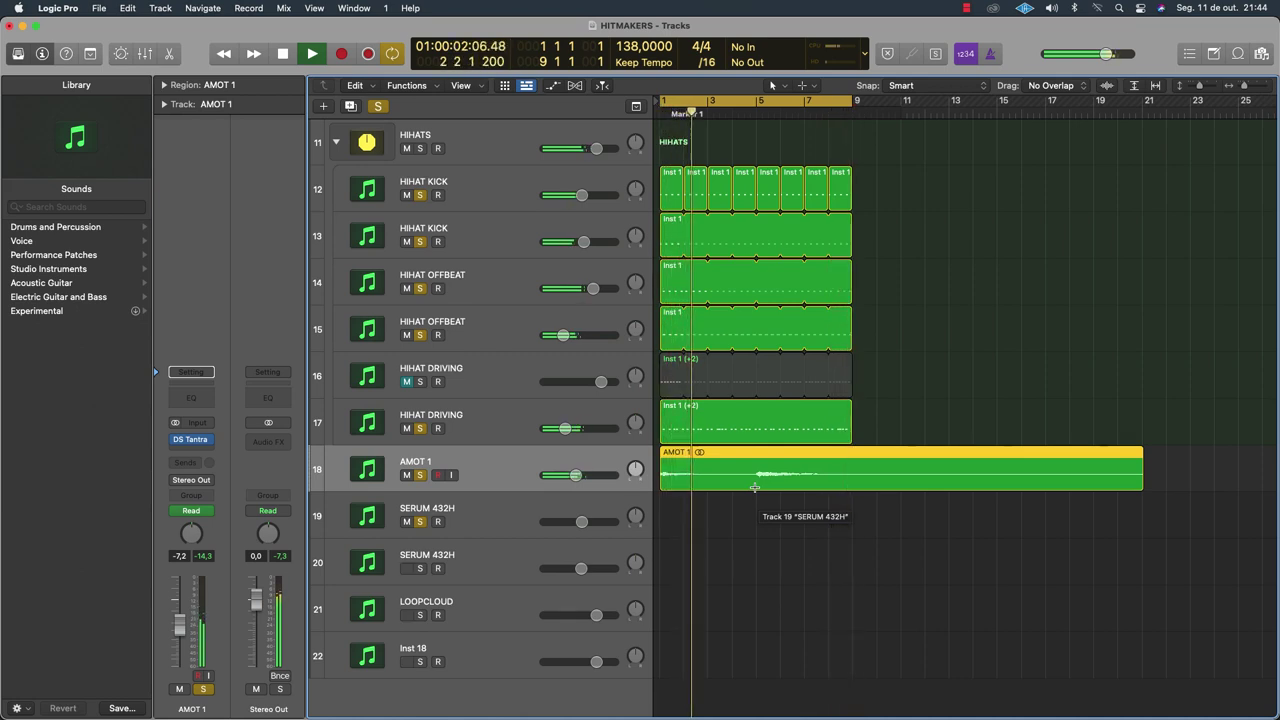
Copy all kick, bass, snare and hi-hat regions to bars 9–17, extend the cycle to bar 17, and play it with taller tracks
{"action": "key", "text": "space"}
{"action": "left_click_drag", "start_coordinate": [871, 420], "coordinate": [685, 192]}
{"action": "scroll", "coordinate": [685, 193], "scroll_direction": "down", "scroll_amount": 5}
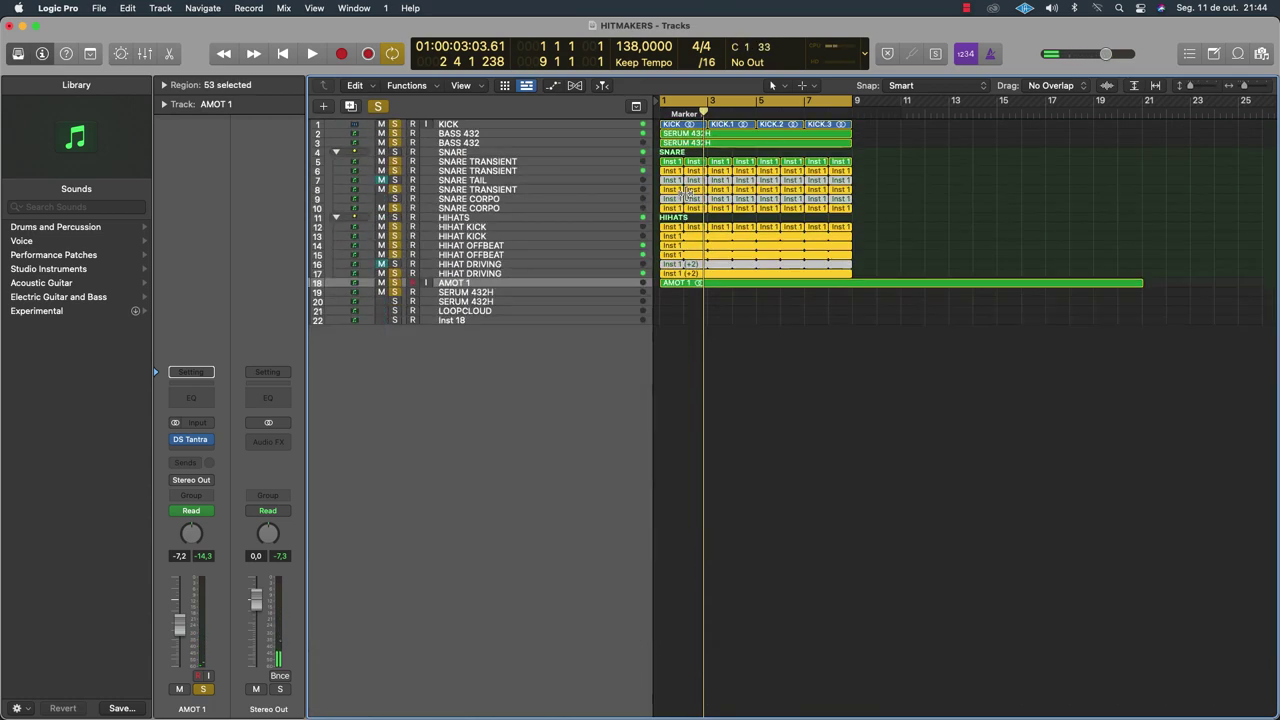
{"action": "left_click", "coordinate": [860, 276]}
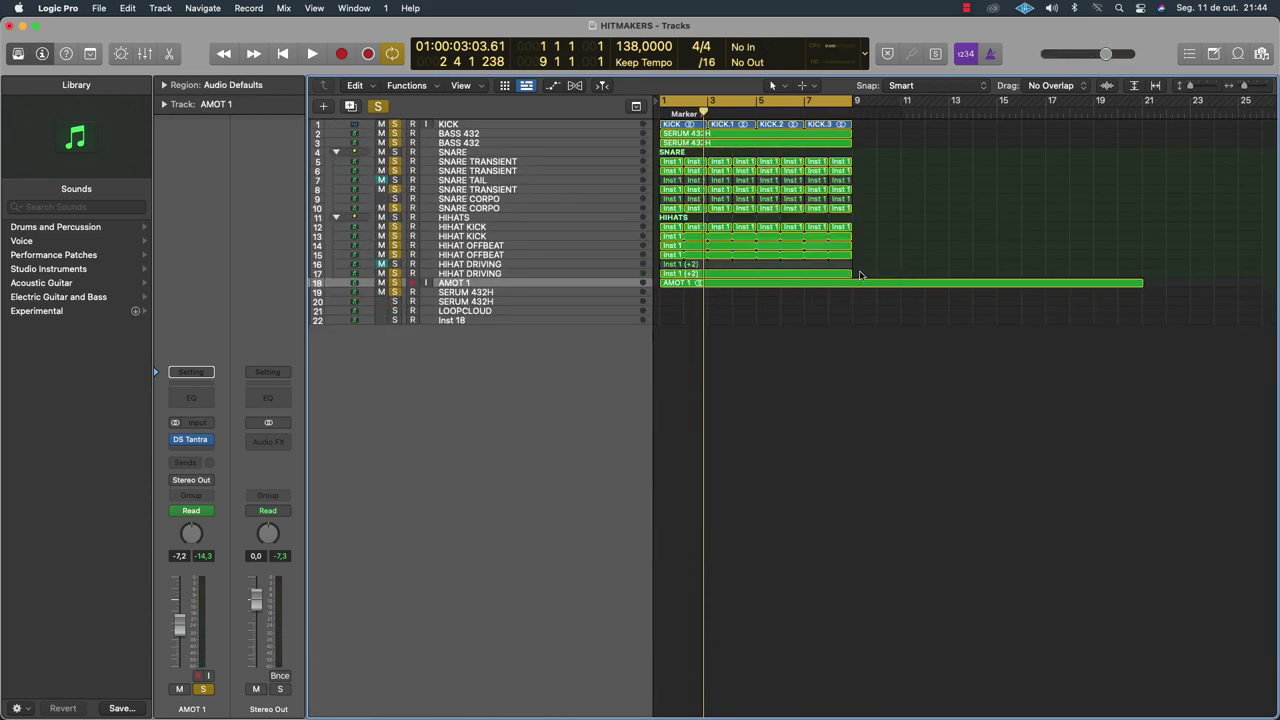
{"action": "left_click_drag", "start_coordinate": [616, 132], "coordinate": [632, 113]}
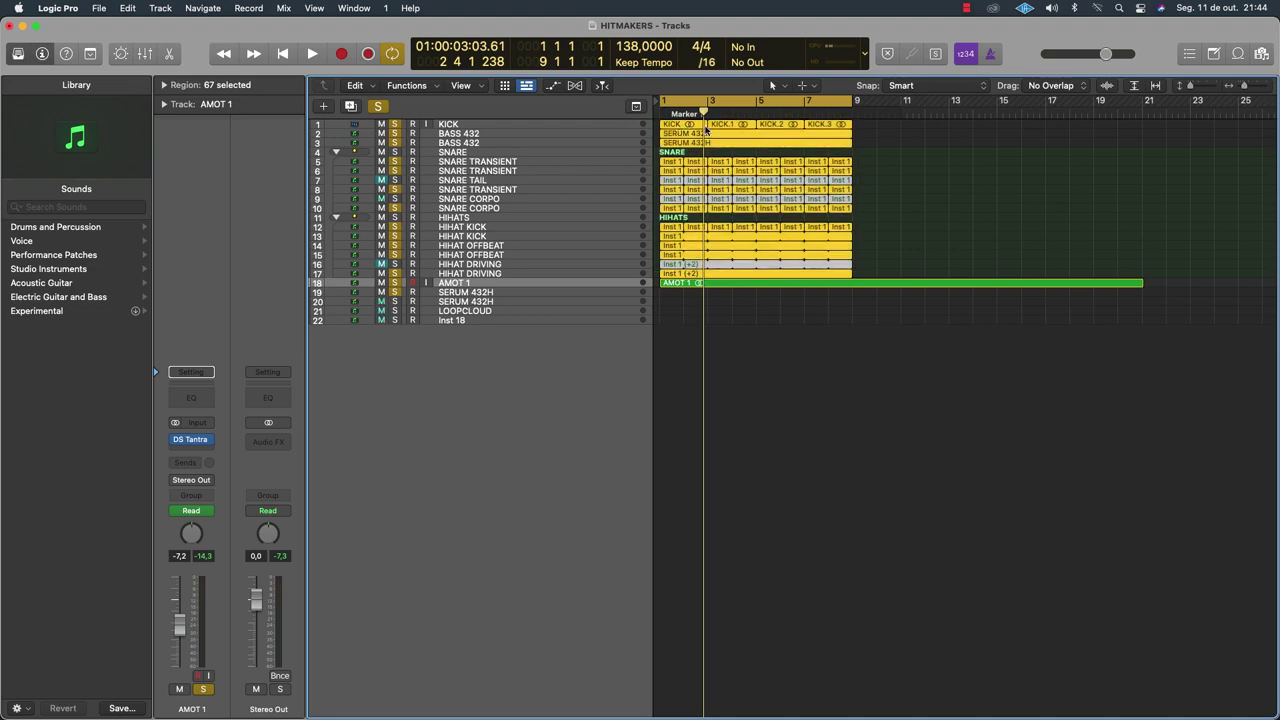
{"action": "left_click_drag", "start_coordinate": [706, 130], "coordinate": [1045, 176]}
{"action": "key", "text": "space"}
{"action": "scroll", "coordinate": [837, 299], "scroll_direction": "up", "scroll_amount": 2}
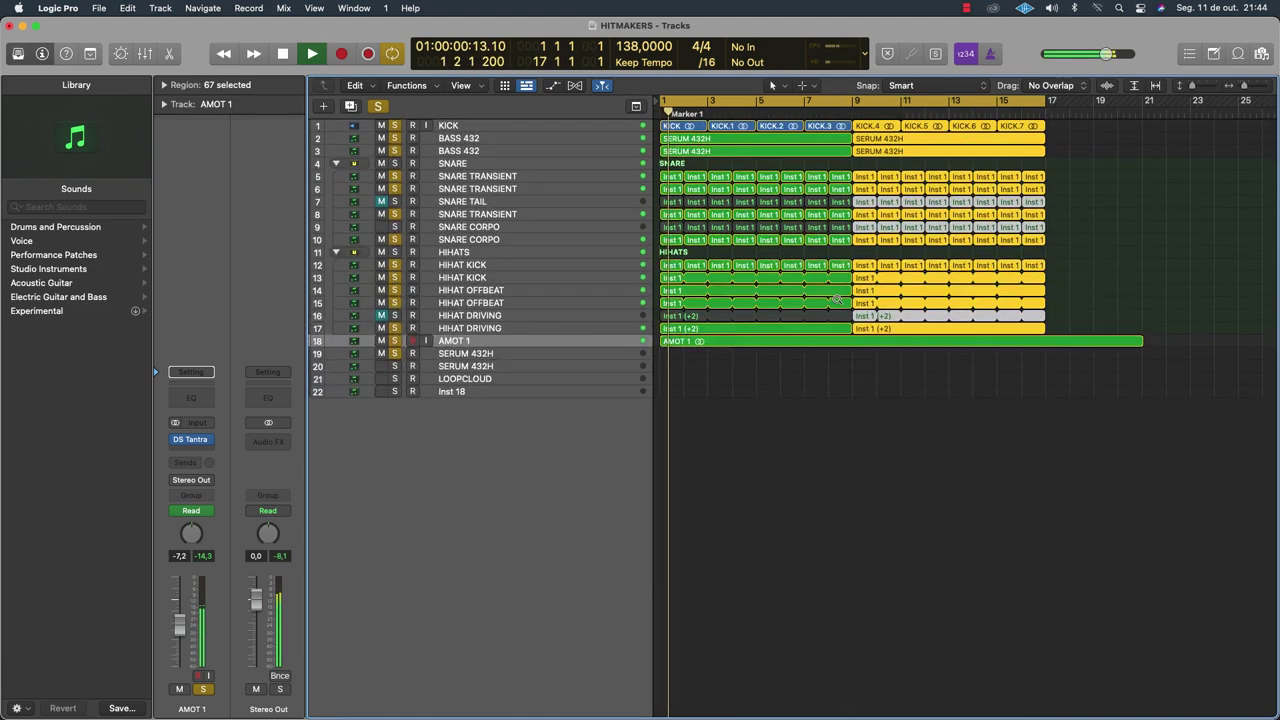
{"action": "scroll", "coordinate": [837, 299], "scroll_direction": "up", "scroll_amount": 5}
{"action": "scroll", "coordinate": [837, 299], "scroll_direction": "down", "scroll_amount": 5}
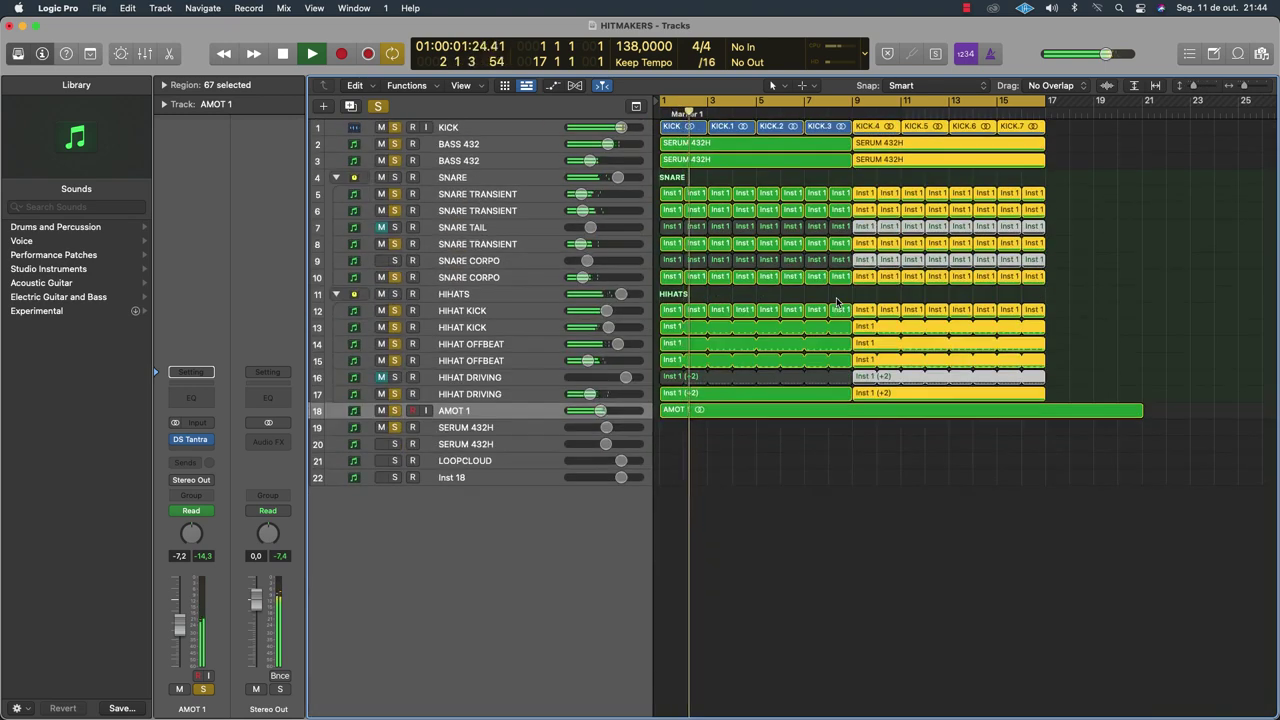
Add a Channel EQ to AMOT 1 with the 182 Hz low cut and reduce the band at 254 Hz by about 1.9 dB
{"action": "left_click", "coordinate": [475, 410]}
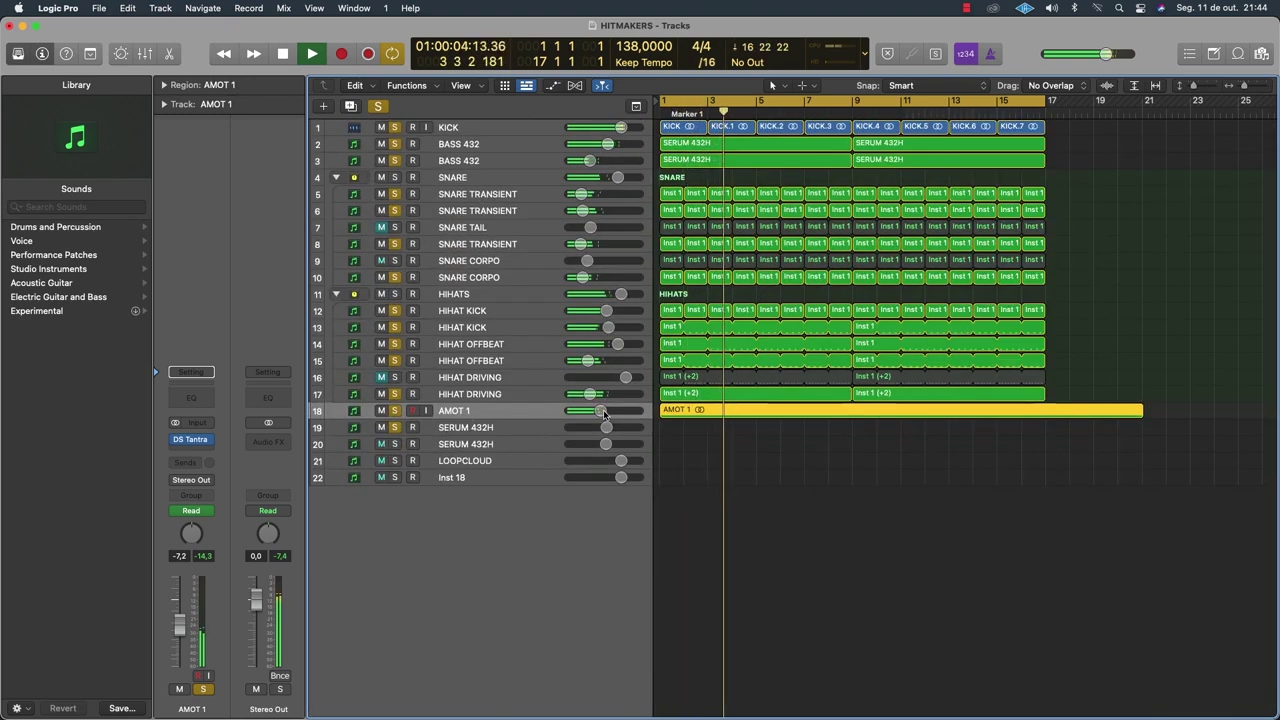
{"action": "left_click", "coordinate": [190, 451]}
{"action": "left_click", "coordinate": [196, 397]}
{"action": "left_click", "coordinate": [196, 397]}
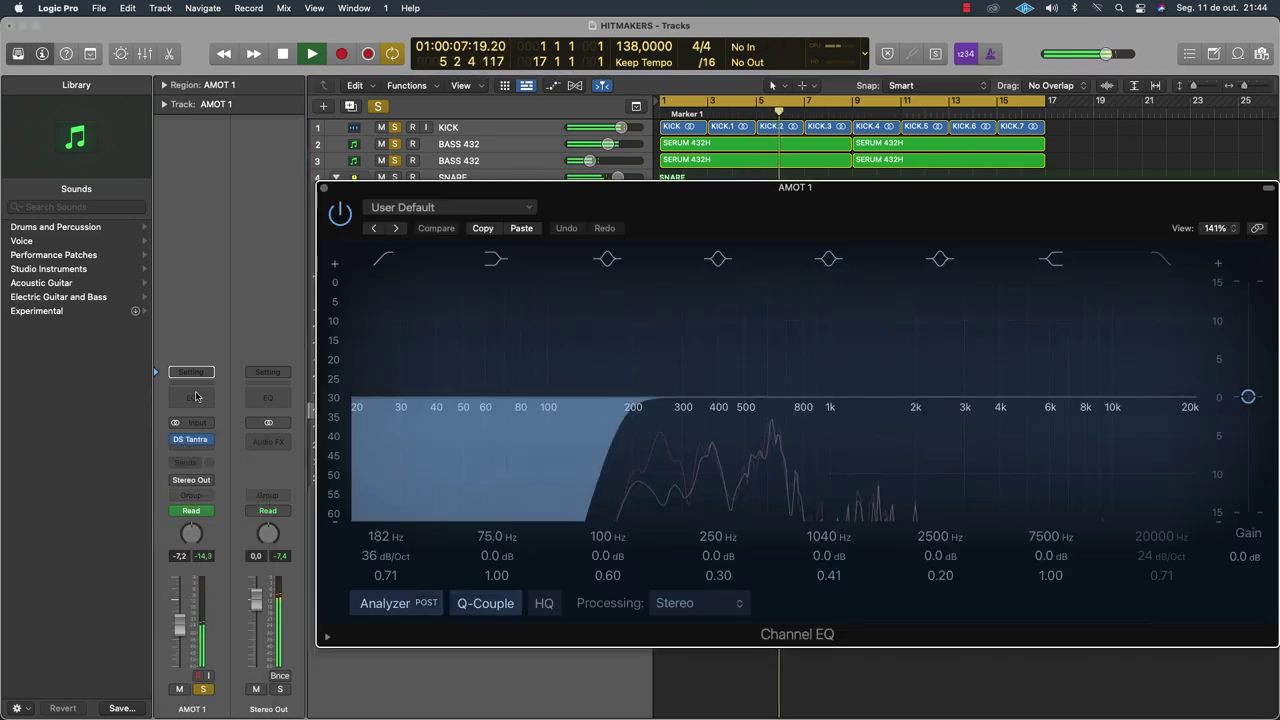
{"action": "left_click_drag", "start_coordinate": [660, 423], "coordinate": [662, 437]}
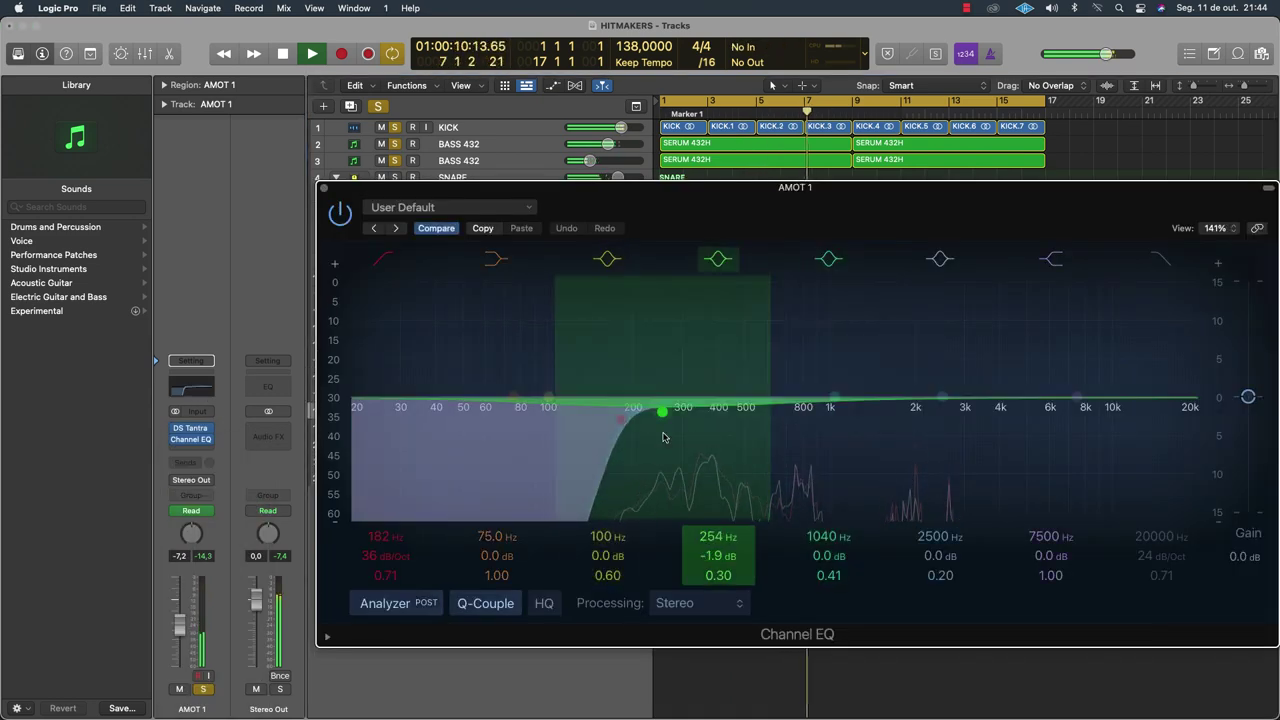
{"action": "left_click", "coordinate": [322, 188]}
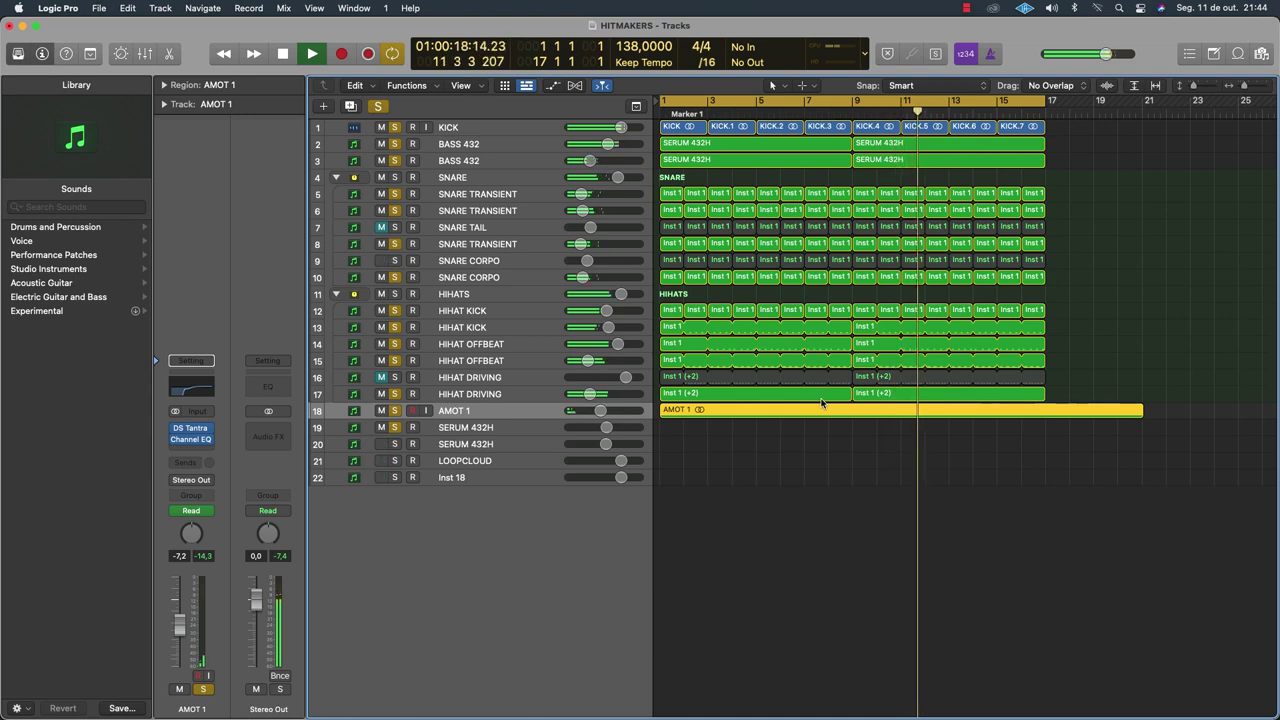
Stop playback, enlarge the track rows, and open the Serum instrument on SERUM 432H track 19
{"action": "left_click", "coordinate": [481, 428]}
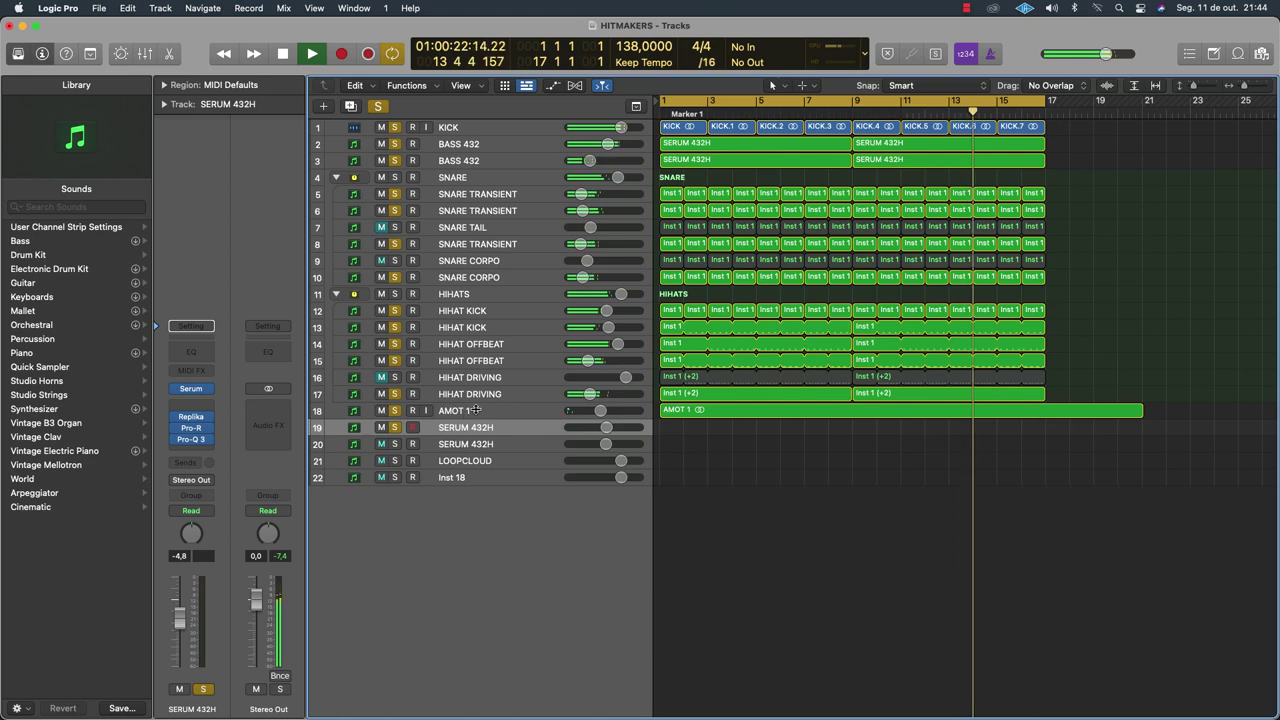
{"action": "key", "text": "space"}
{"action": "key", "text": "super+Down"}
{"action": "key", "text": "super+Down"}
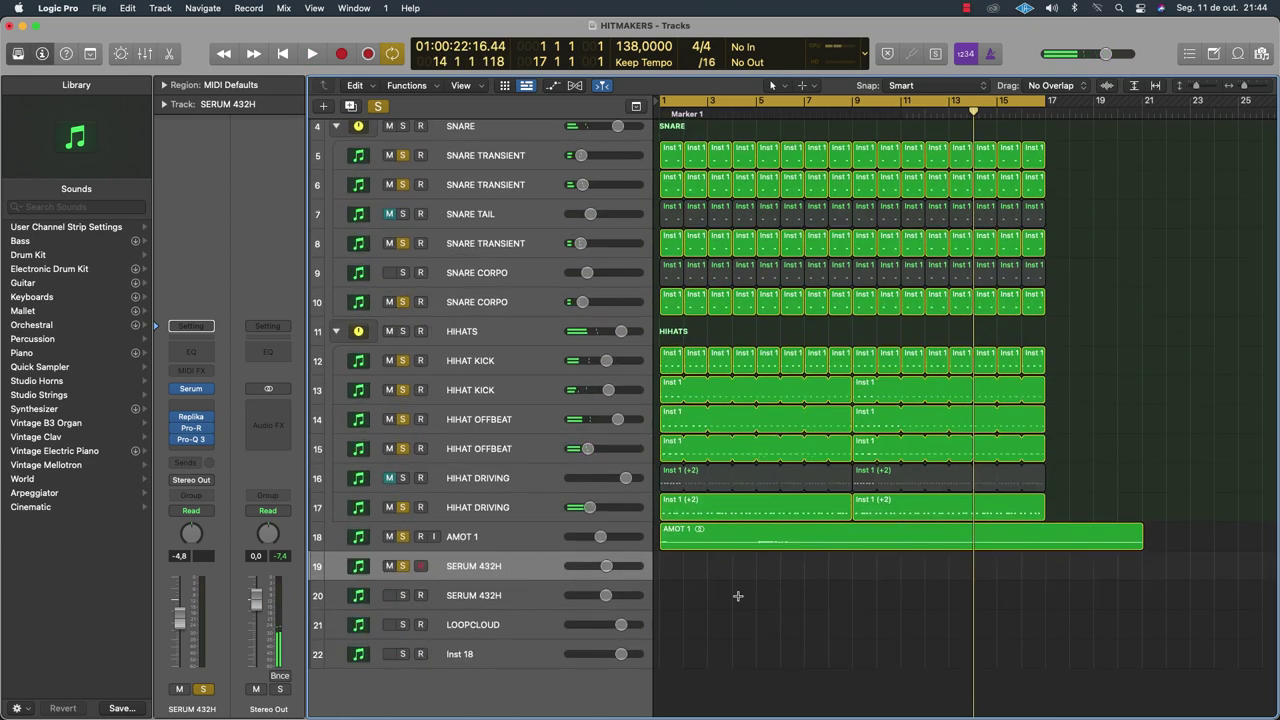
{"action": "left_click", "coordinate": [194, 391]}
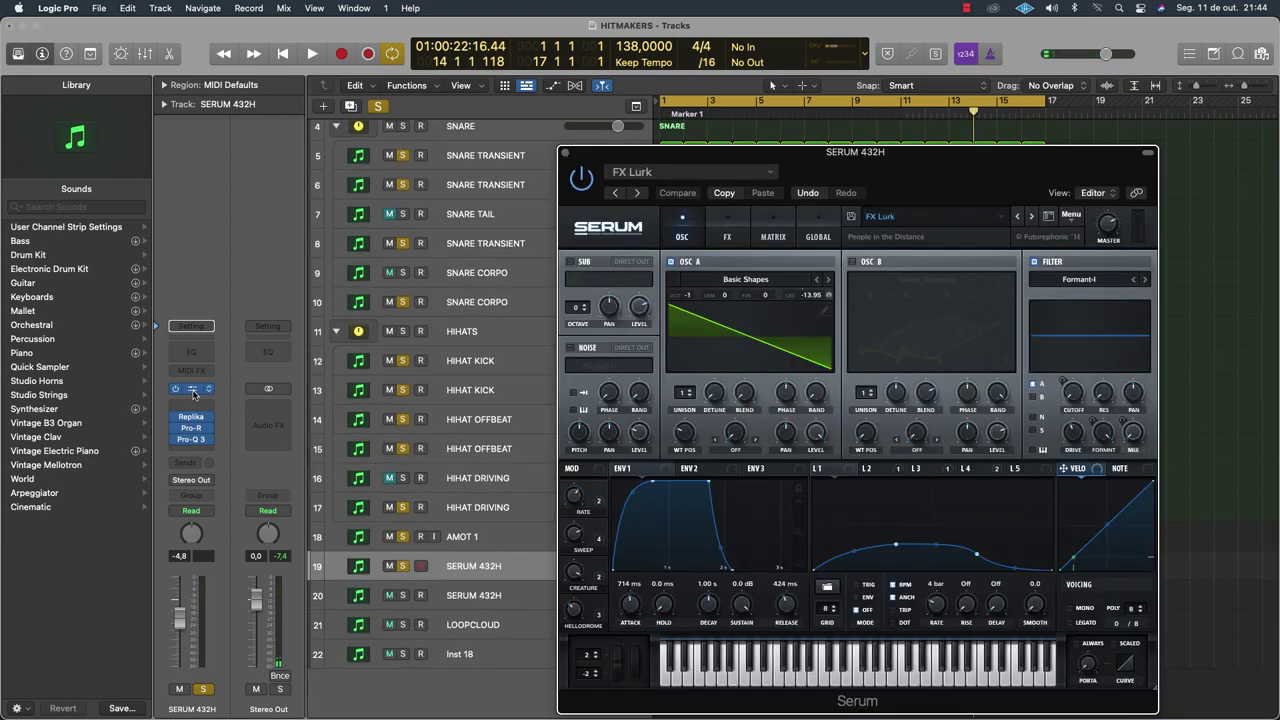
Audition Serum's FX presets through FX See in the Dark and shorten that preset's envelope 1 release to 194 ms with the loop playing
{"action": "left_click", "coordinate": [1032, 217]}
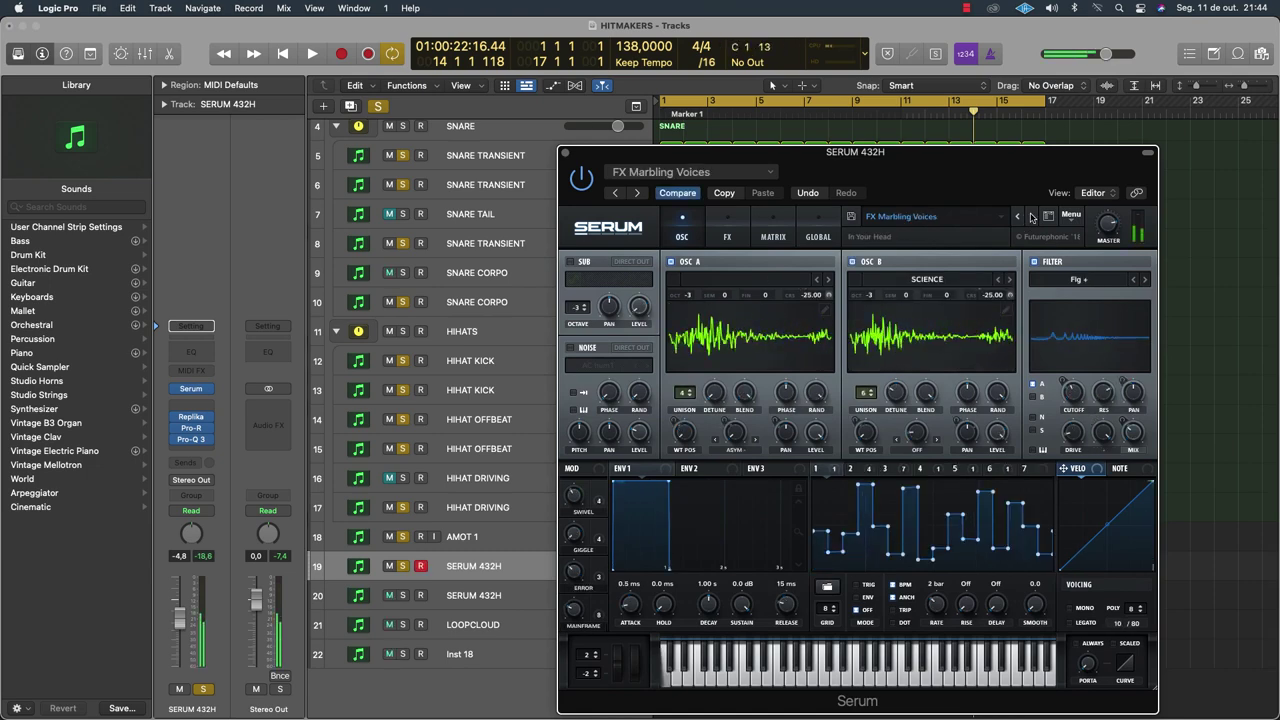
{"action": "left_click", "coordinate": [1032, 217]}
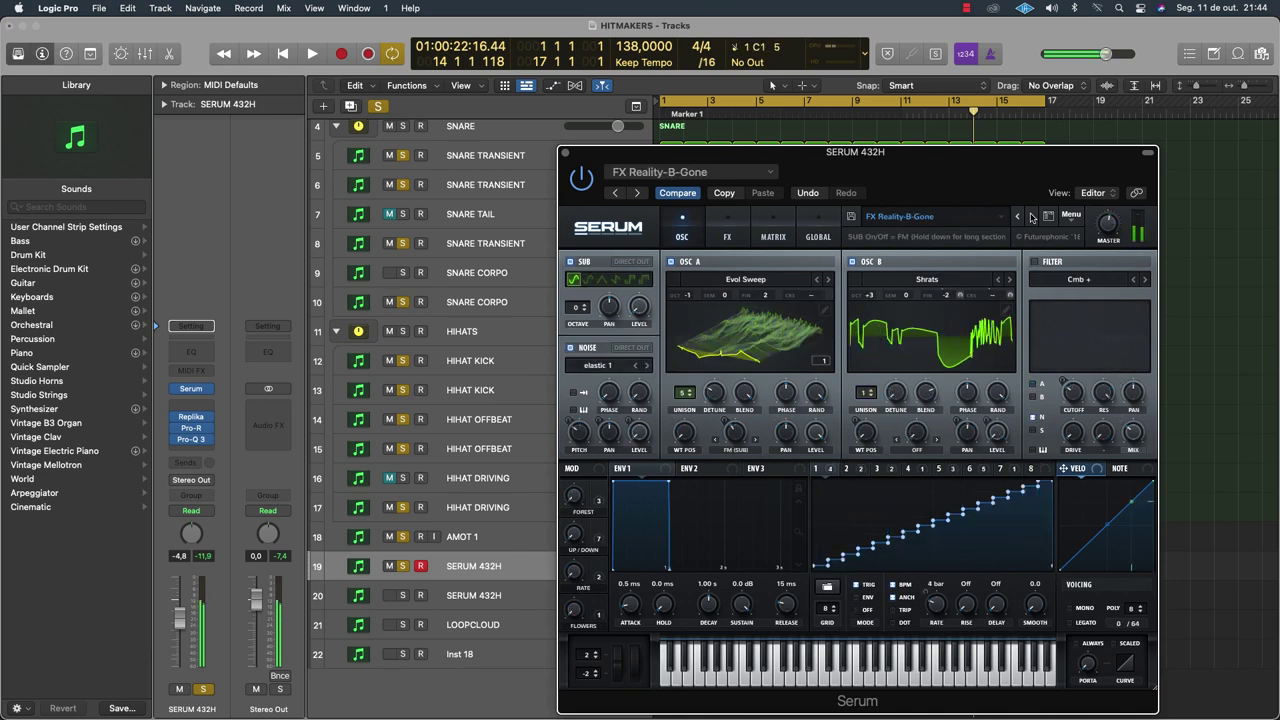
{"action": "left_click", "coordinate": [1032, 217]}
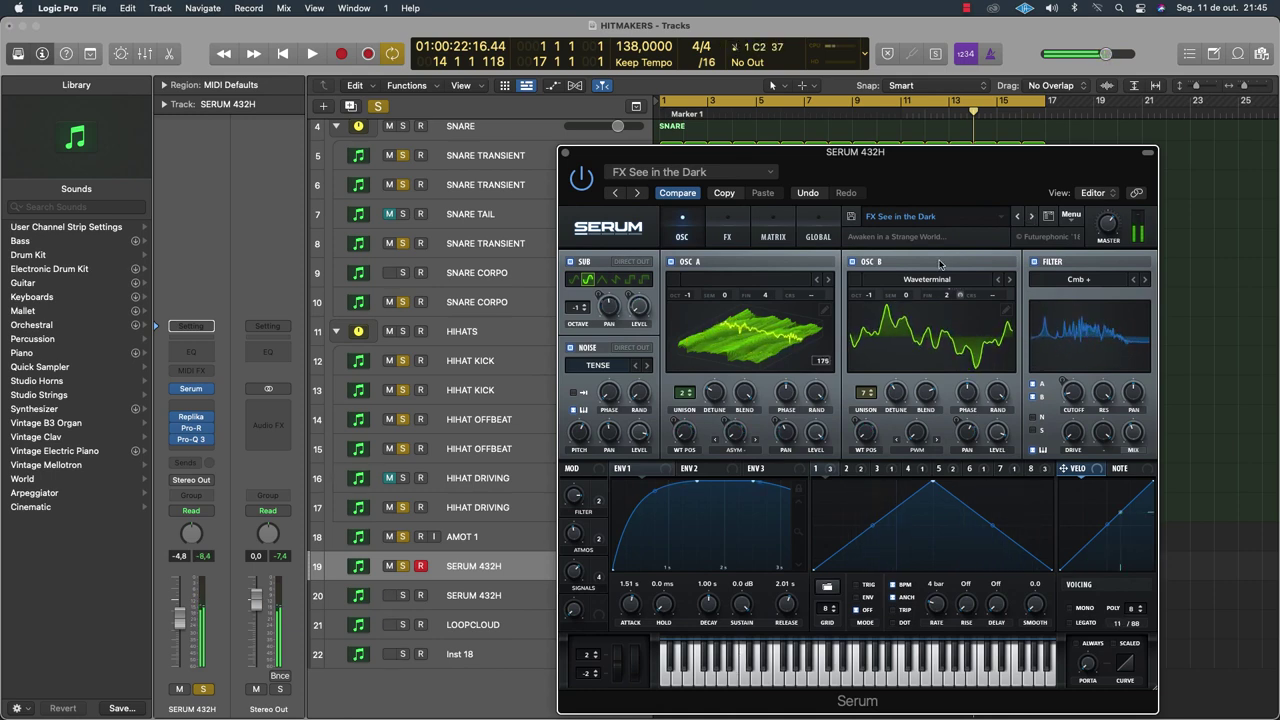
{"action": "key", "text": "space"}
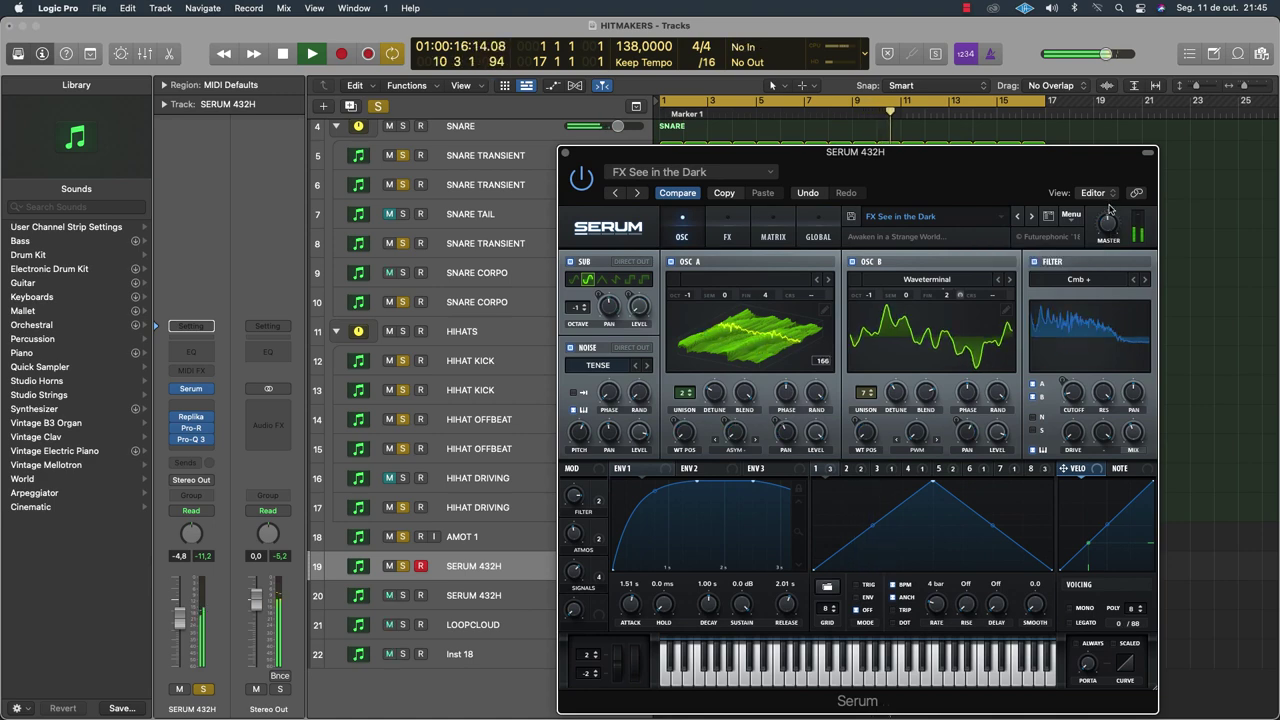
{"action": "left_click_drag", "start_coordinate": [1109, 207], "coordinate": [1106, 212]}
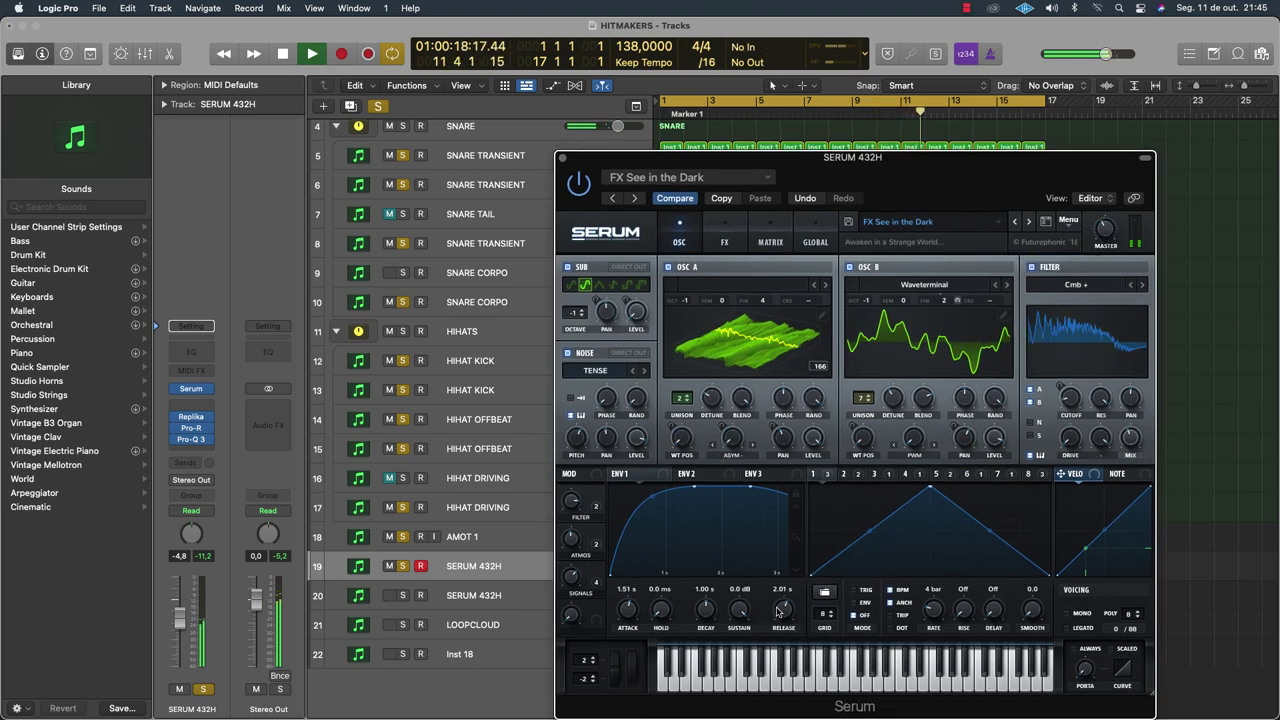
{"action": "left_click_drag", "start_coordinate": [778, 612], "coordinate": [783, 683]}
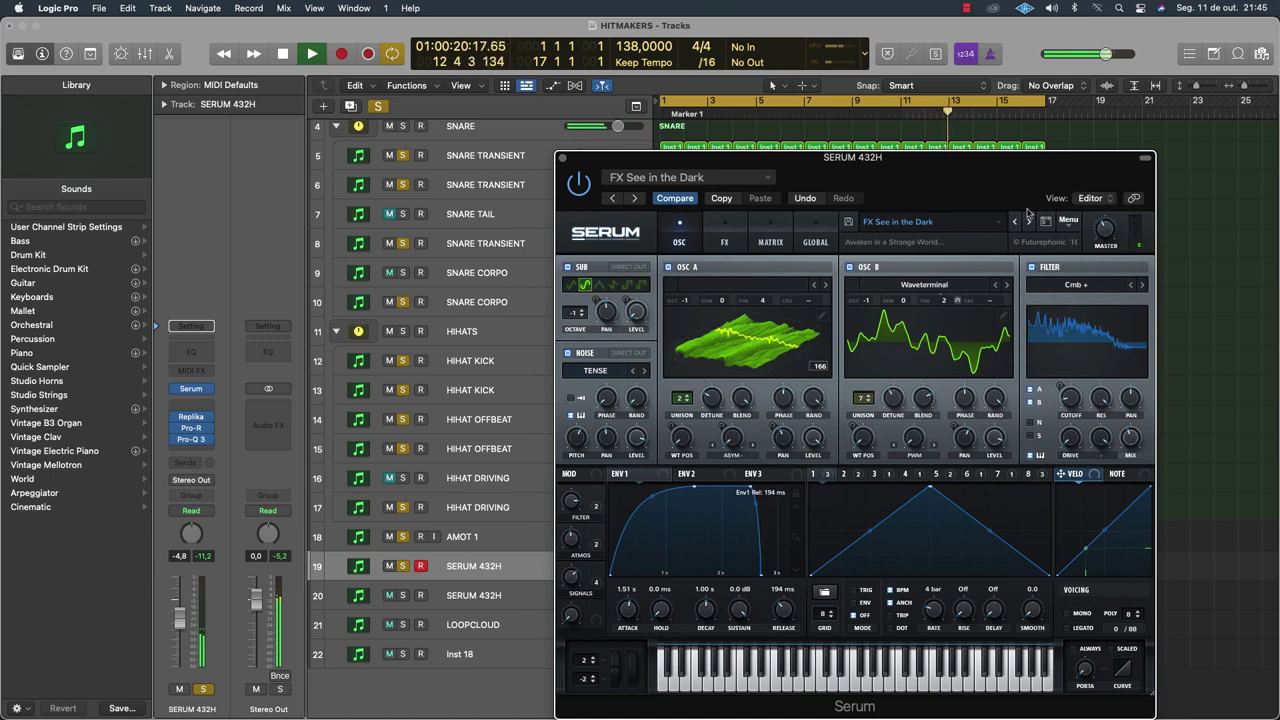
Audition the following Serum FX presets one by one over the loop, from FX Signal Detection to FX Tapper
{"action": "left_click", "coordinate": [1031, 222]}
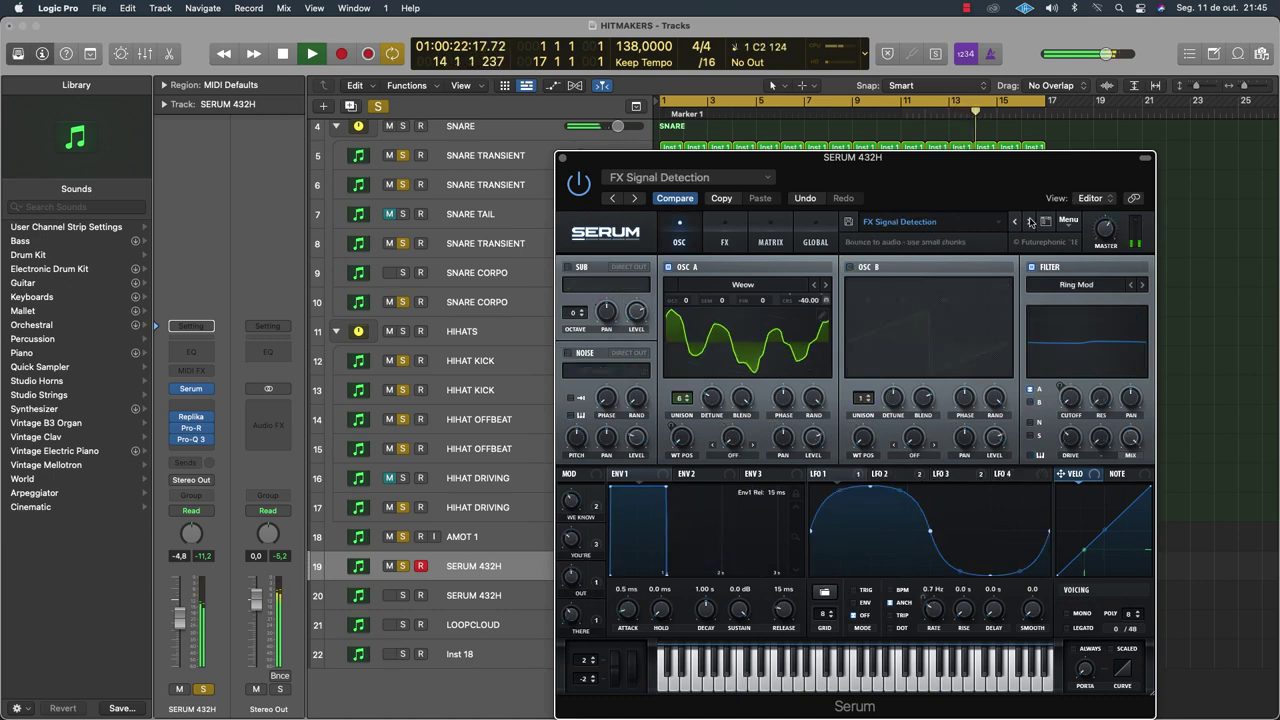
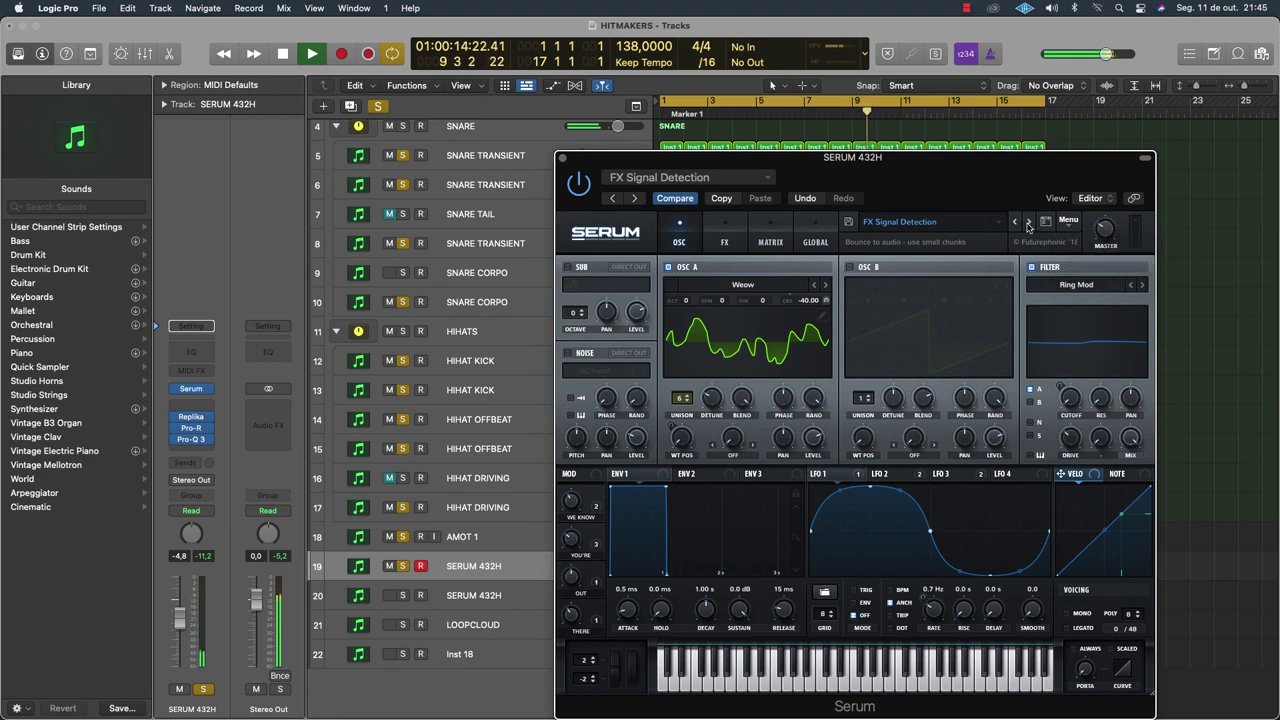
{"action": "left_click", "coordinate": [1028, 222]}
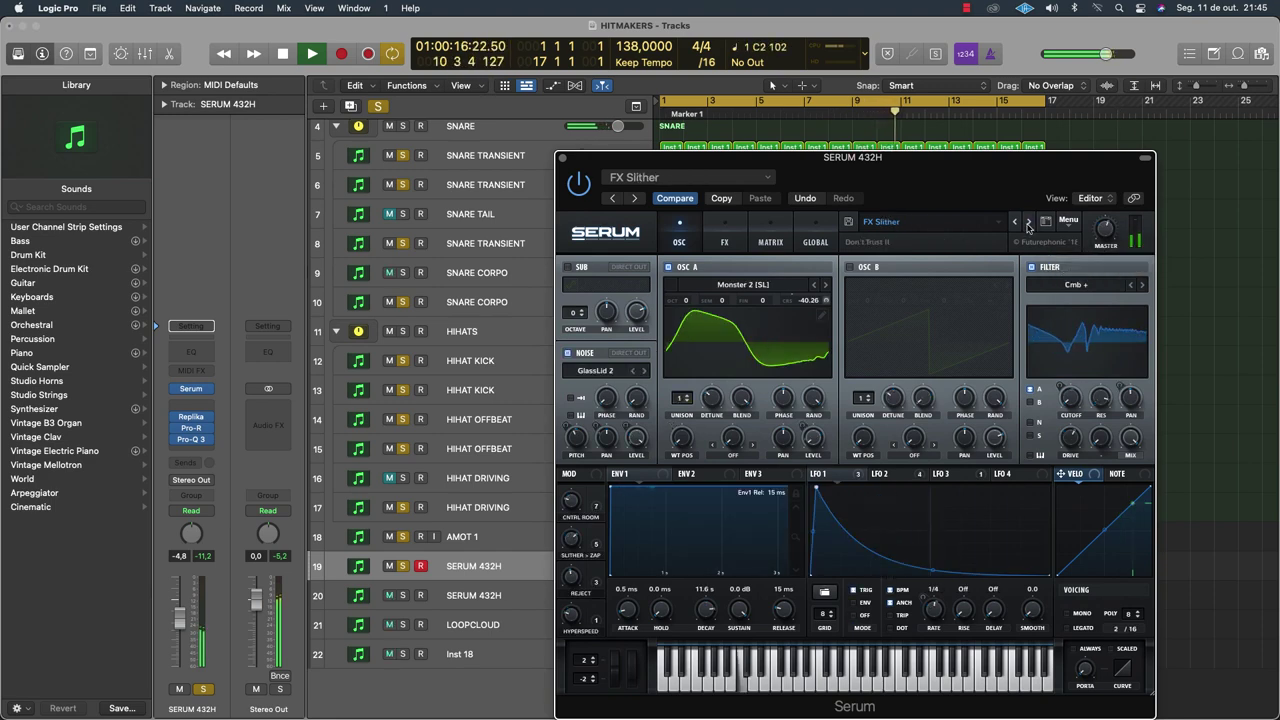
{"action": "left_click", "coordinate": [1027, 224]}
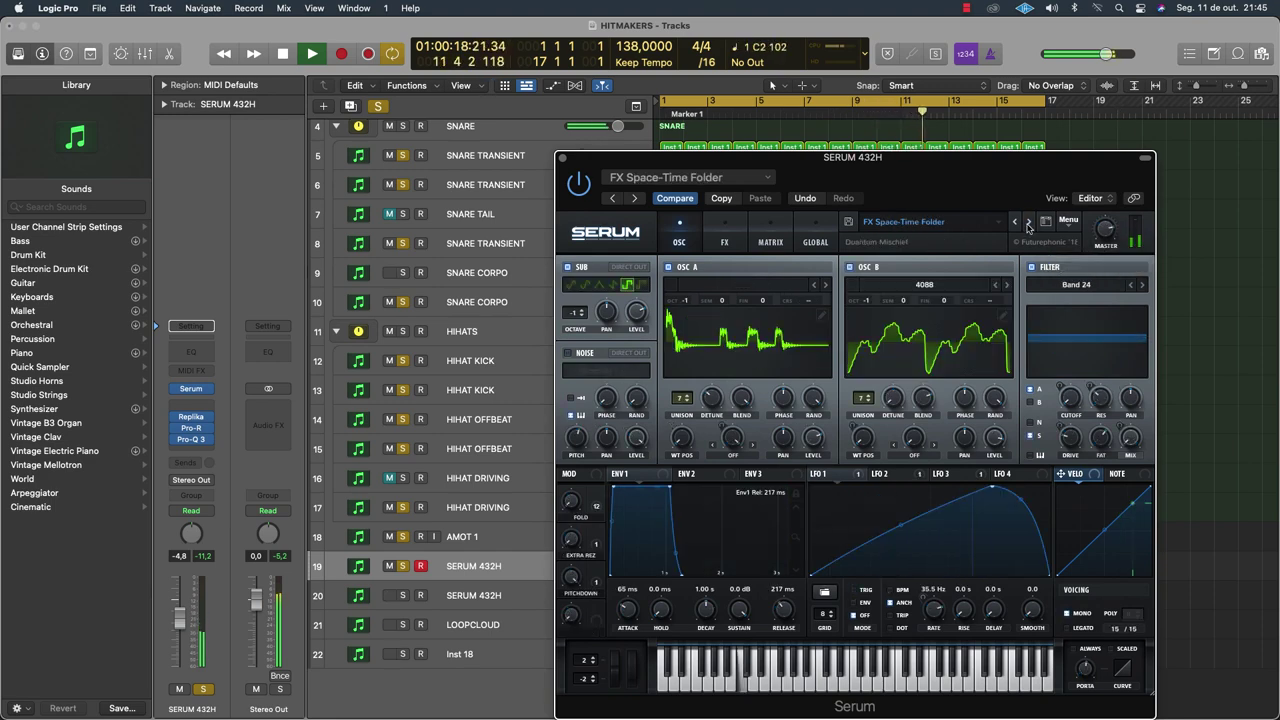
{"action": "left_click", "coordinate": [1027, 224]}
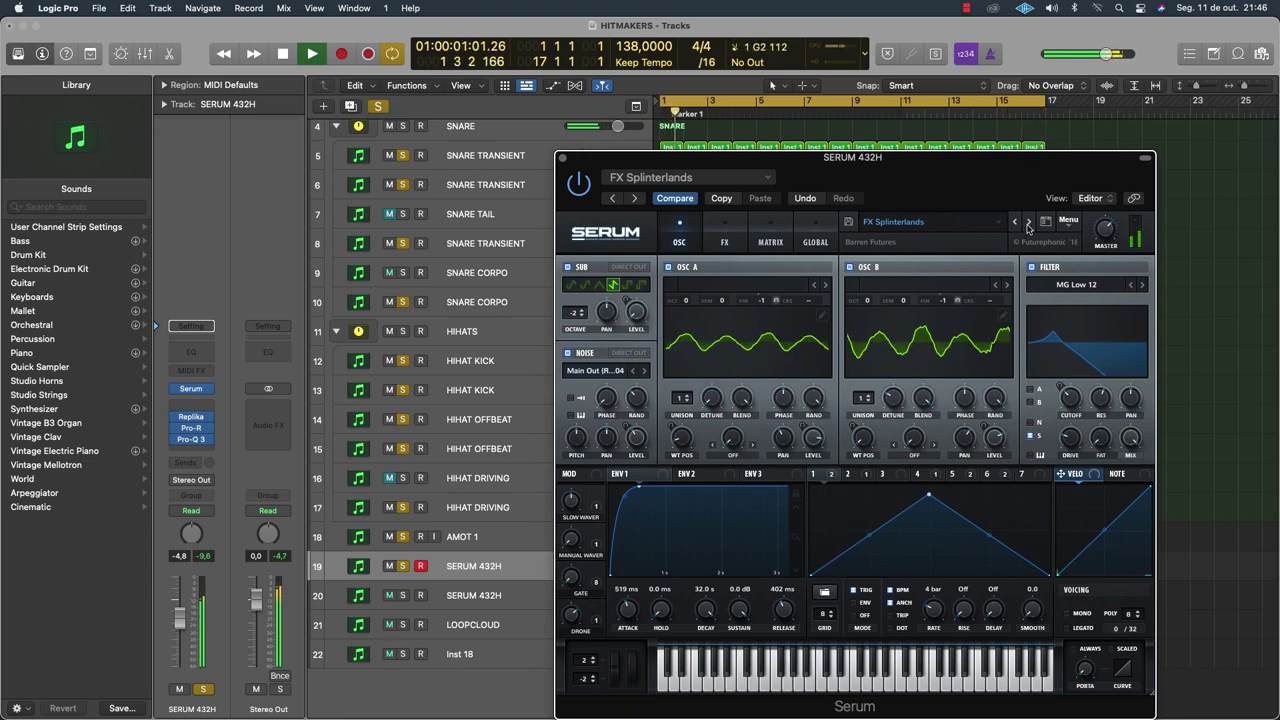
{"action": "left_click", "coordinate": [1029, 224]}
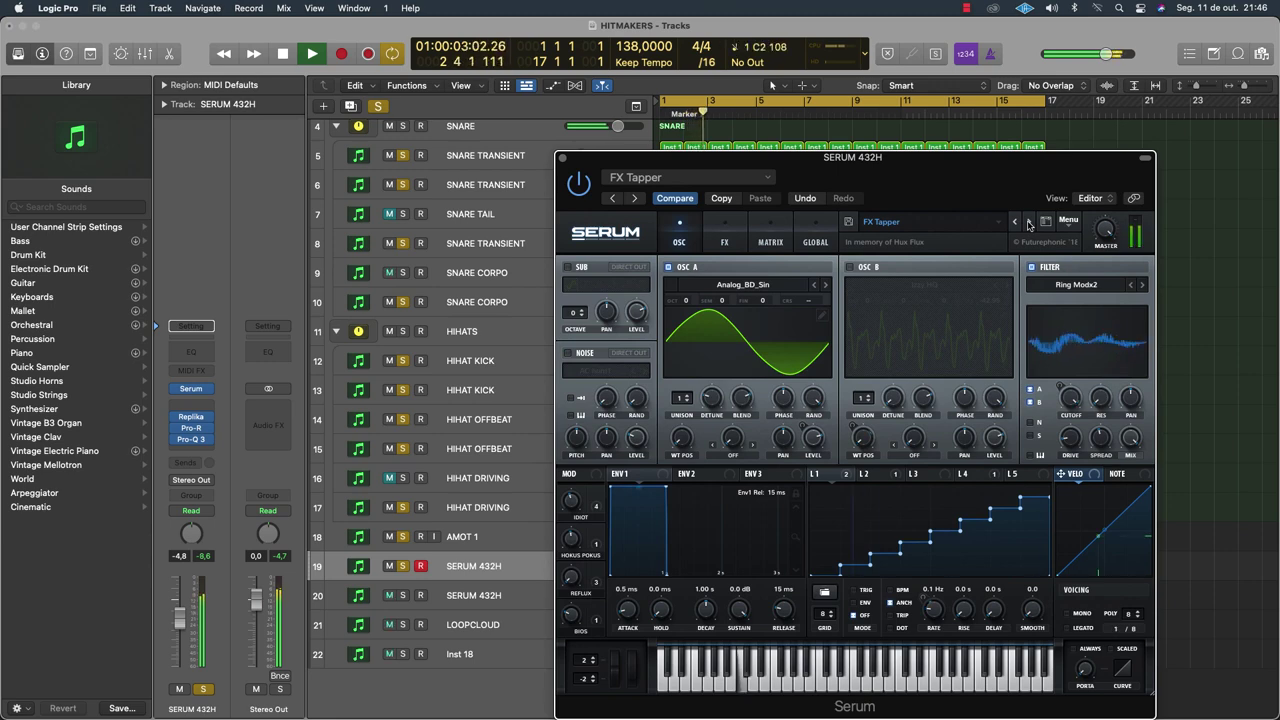
Lower track 19 to -10.4 dB and audition FX - Swell [ PML] from PML - Melodic Techno Serum Presets V0.91 over the loop
{"action": "key", "text": "space"}
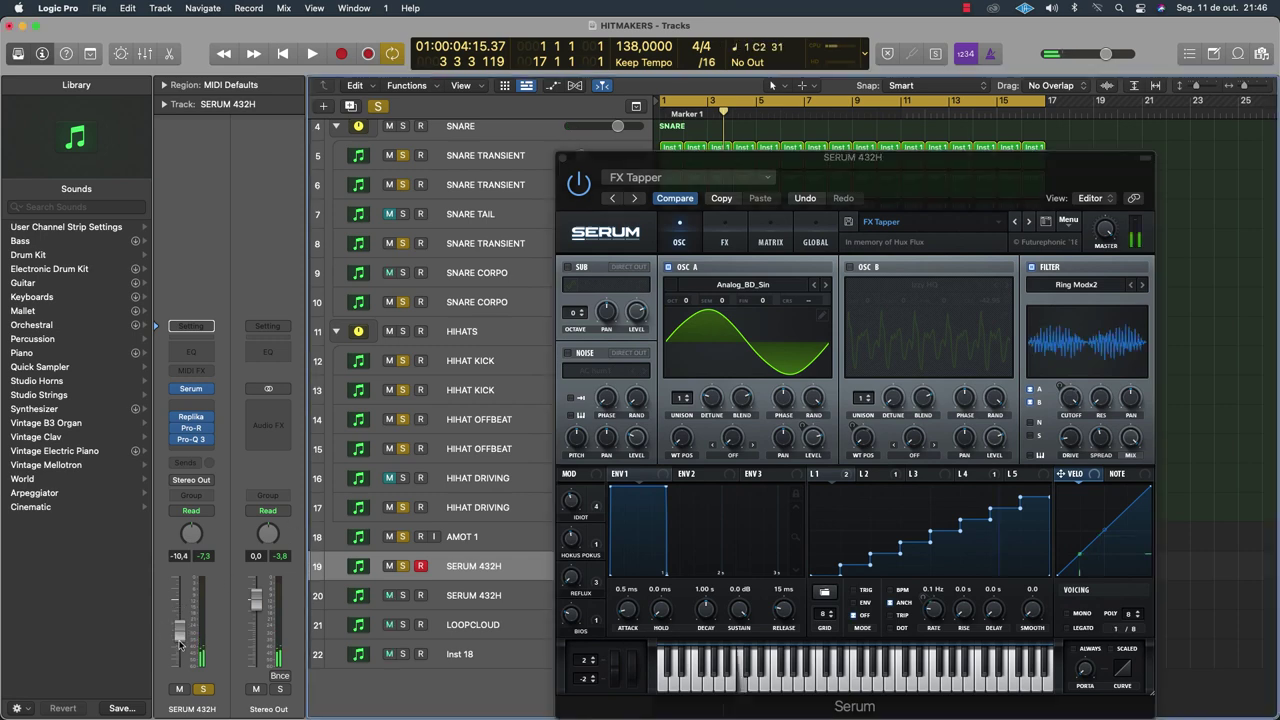
{"action": "left_click", "coordinate": [995, 224]}
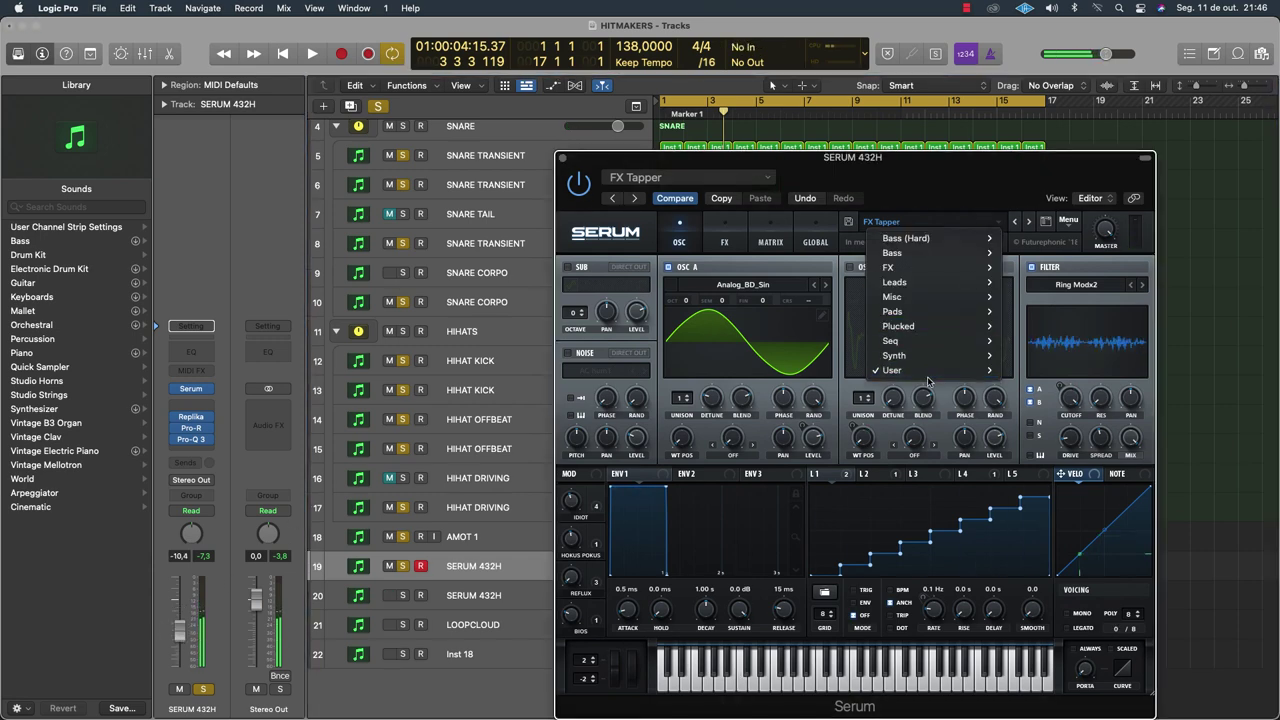
{"action": "mouse_move", "coordinate": [900, 370]}
{"action": "mouse_move", "coordinate": [1058, 575]}
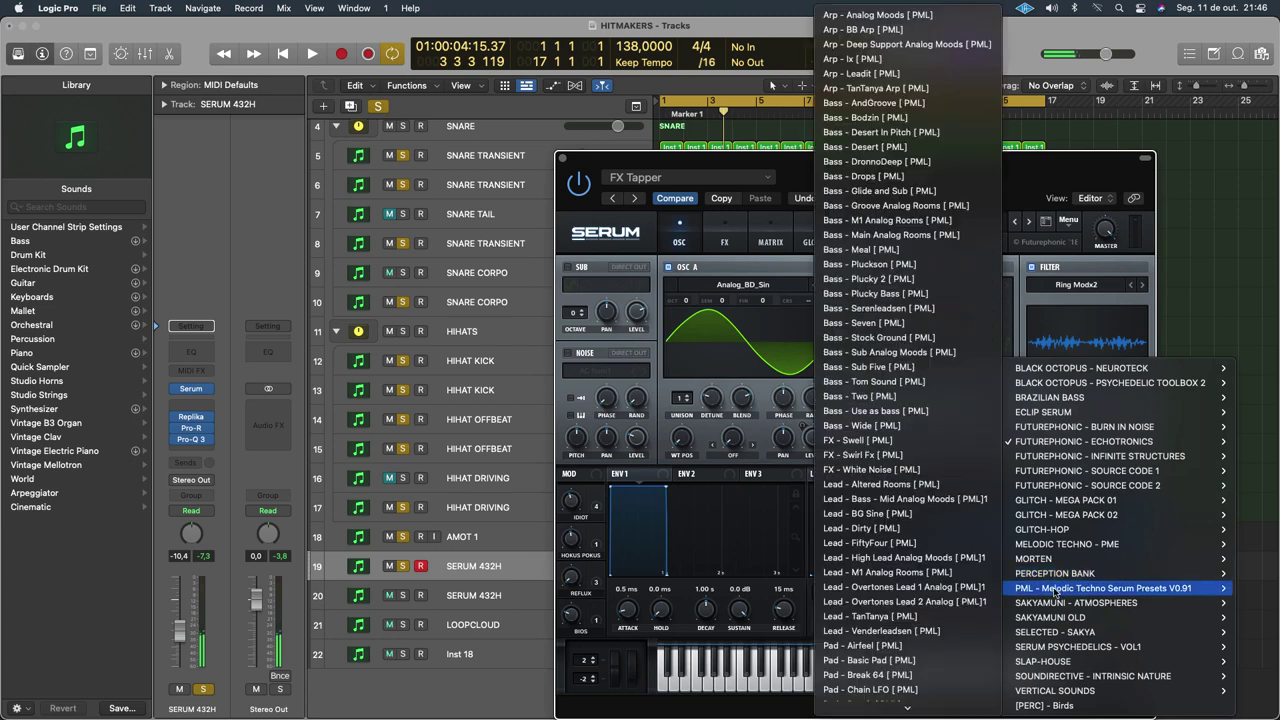
{"action": "left_click", "coordinate": [858, 440]}
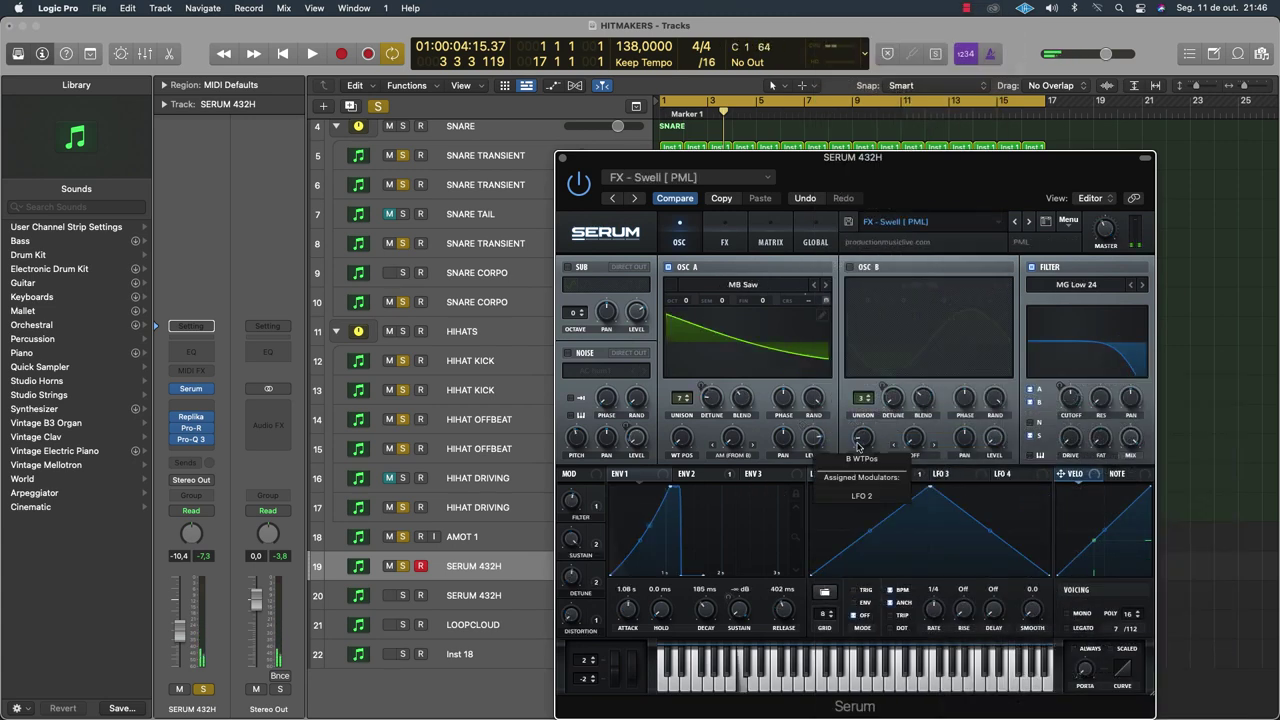
{"action": "key", "text": "space"}
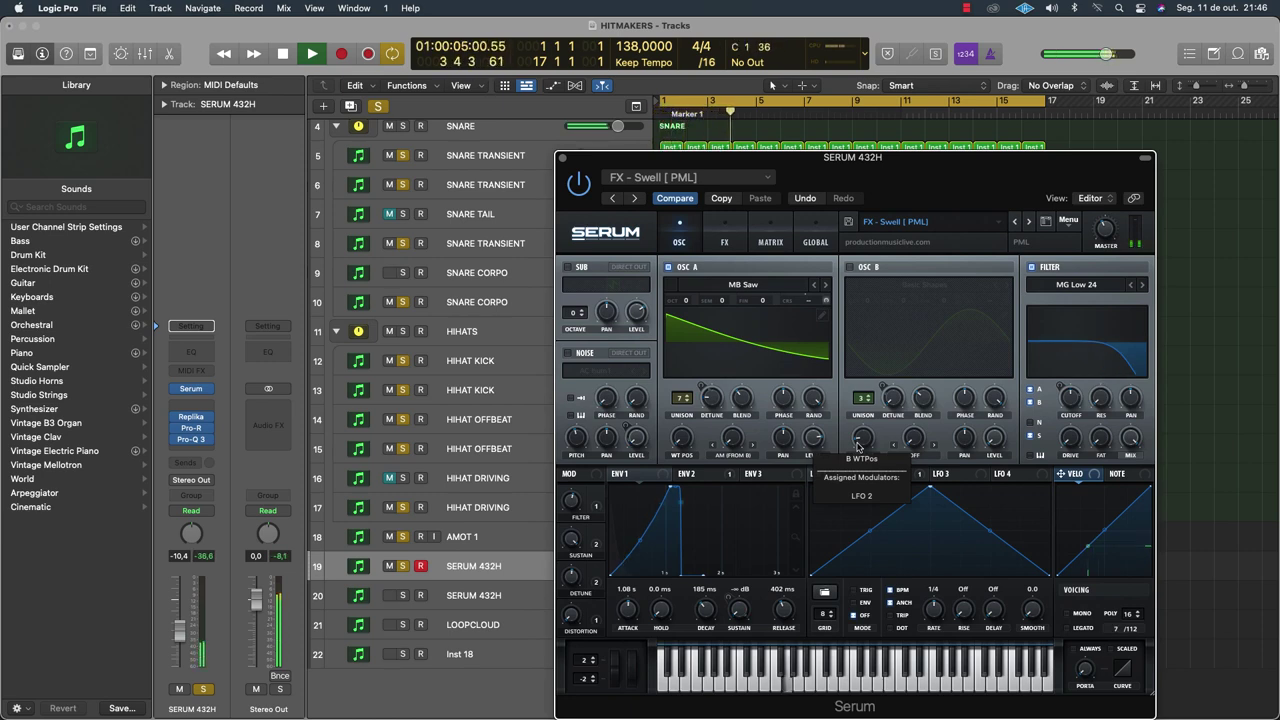
Audition the next Serum presets over the loop: FX - Swirl Fx, FX - White Noise and Lead - Altered Rooms
{"action": "left_click", "coordinate": [1029, 222]}
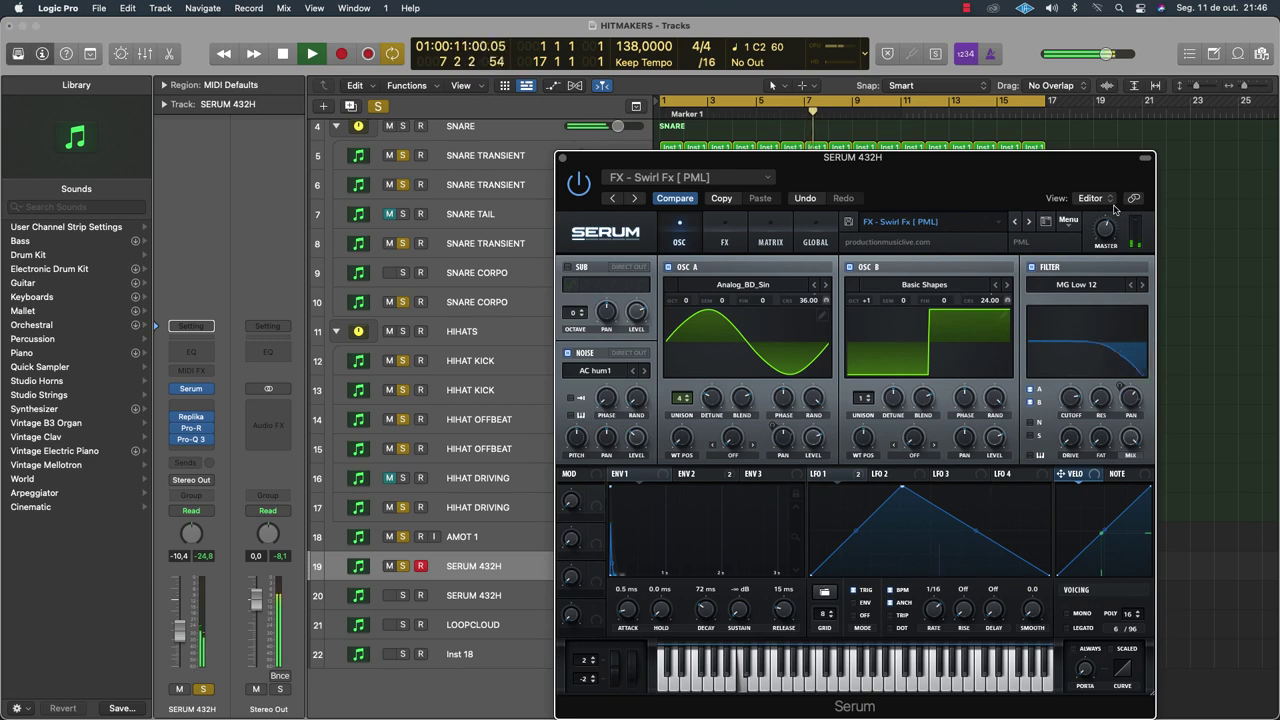
{"action": "left_click", "coordinate": [1030, 224]}
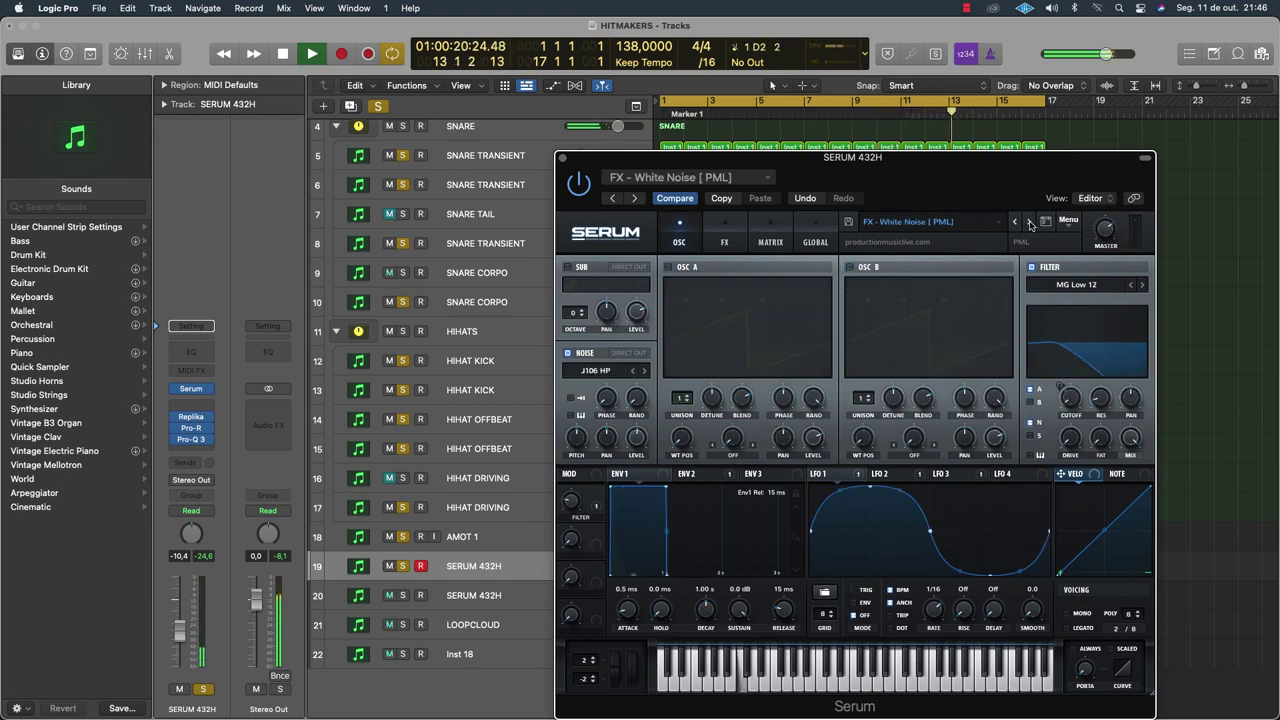
{"action": "left_click", "coordinate": [1030, 224]}
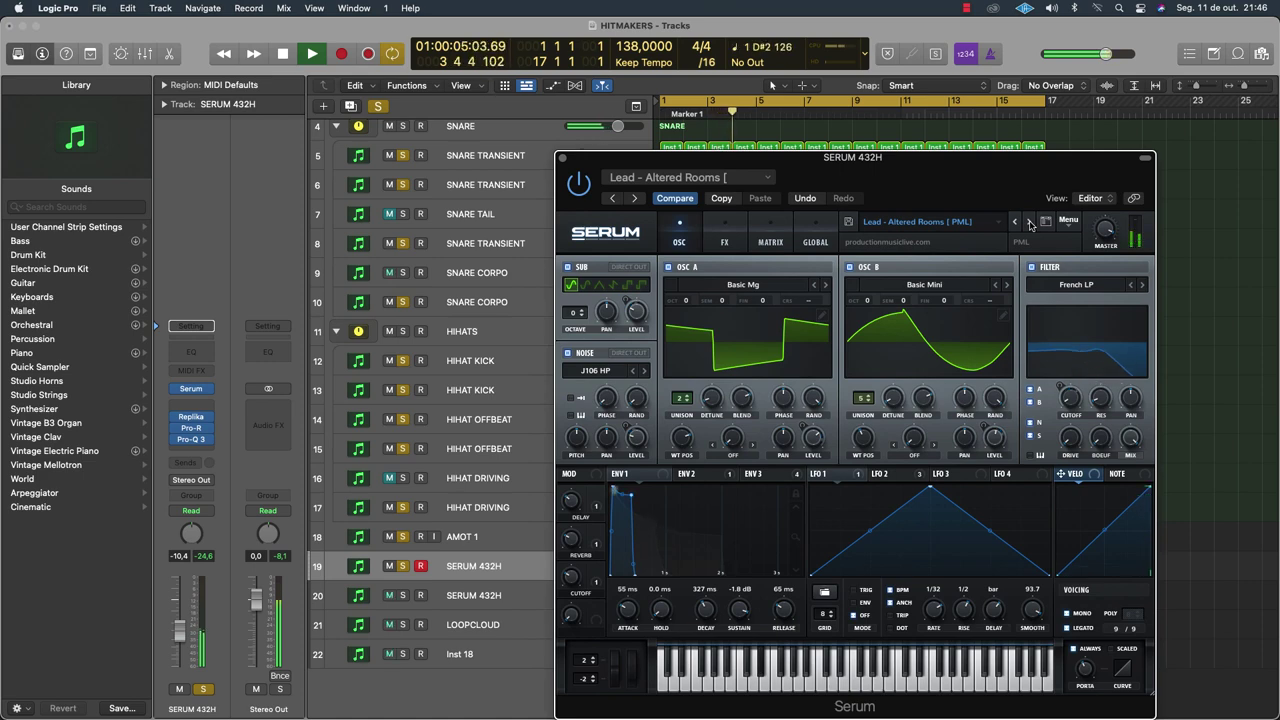
{"action": "mouse_move", "coordinate": [1075, 405]}
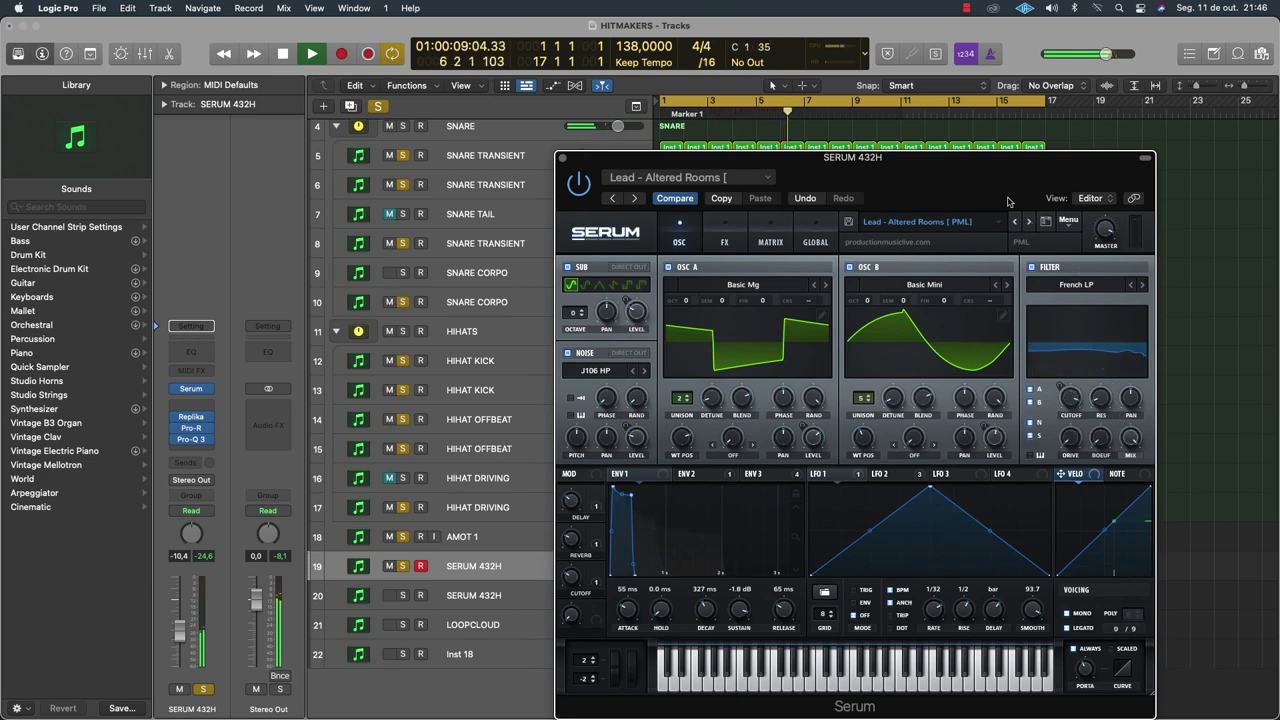
Load Lead - Bass - Mid Analog Moods and sweep its filter cutoff down and back open while auditioning it over the loop
{"action": "left_click", "coordinate": [1029, 224]}
{"action": "mouse_move", "coordinate": [1071, 410]}
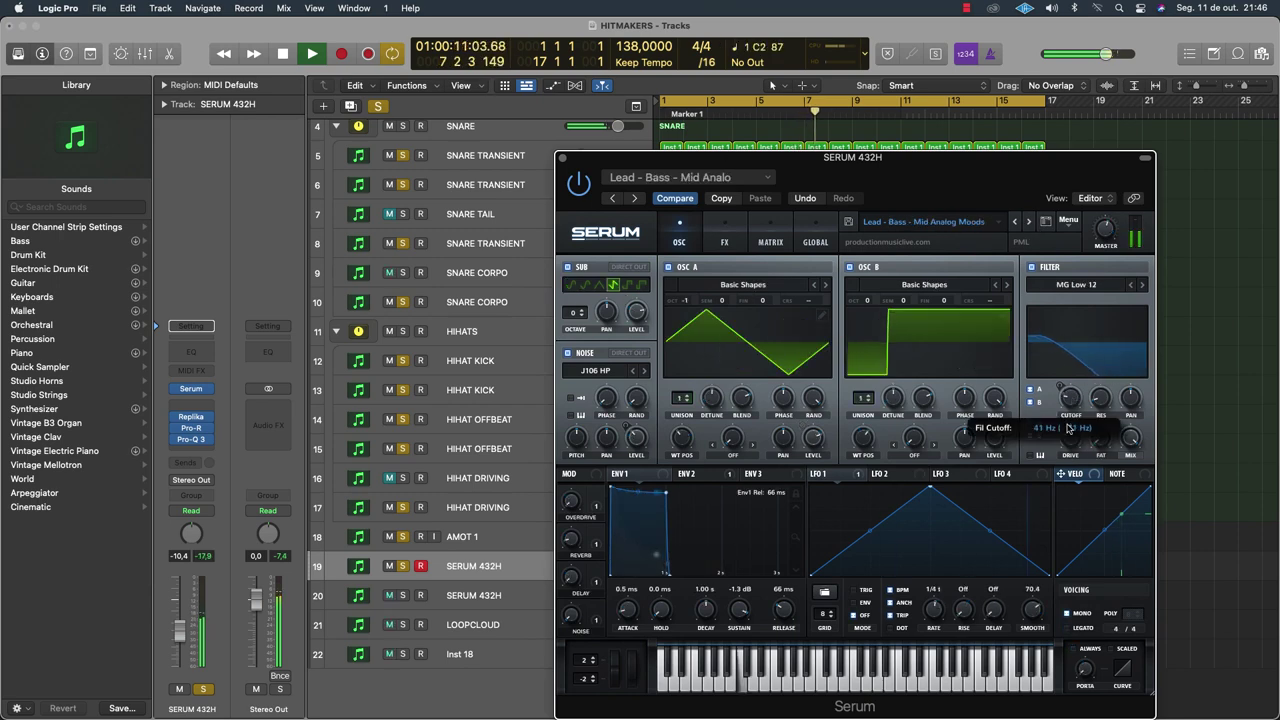
{"action": "left_click_drag", "start_coordinate": [1071, 410], "coordinate": [1067, 304]}
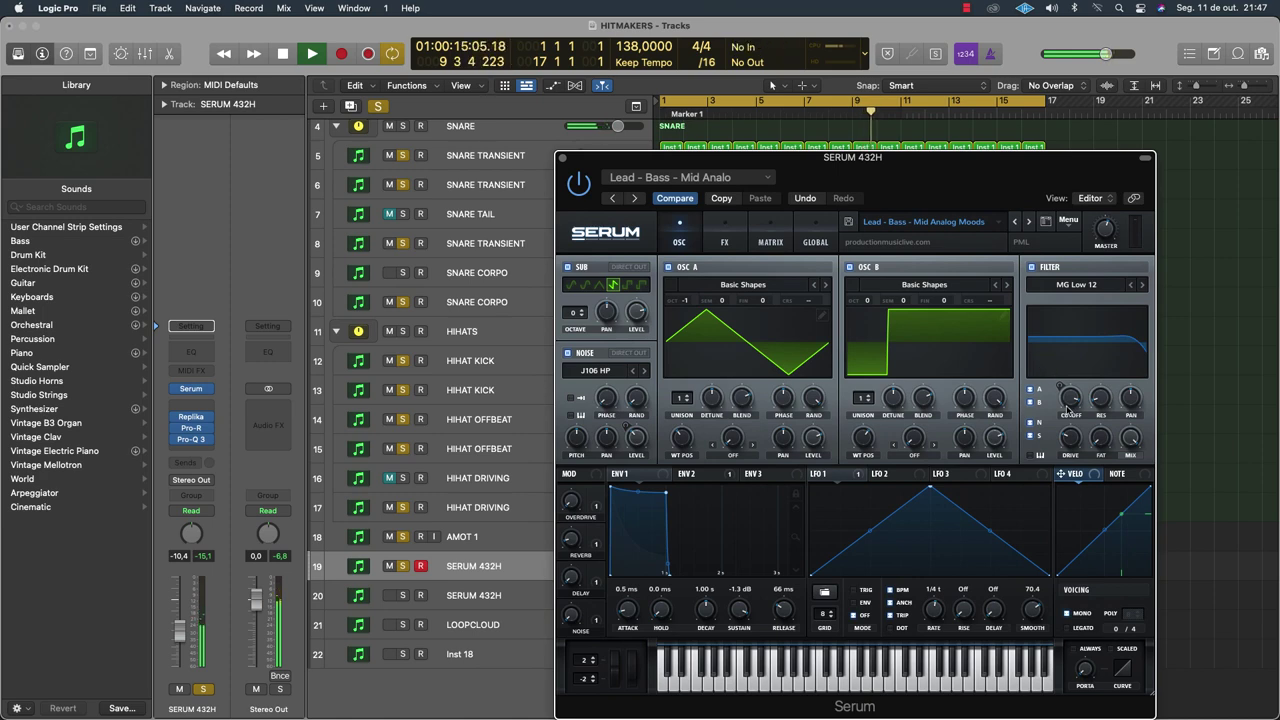
{"action": "mouse_move", "coordinate": [1071, 410]}
{"action": "left_mouse_down"}
{"action": "mouse_move", "coordinate": [1054, 497]}
{"action": "mouse_move", "coordinate": [1056, 402]}
{"action": "left_mouse_up"}
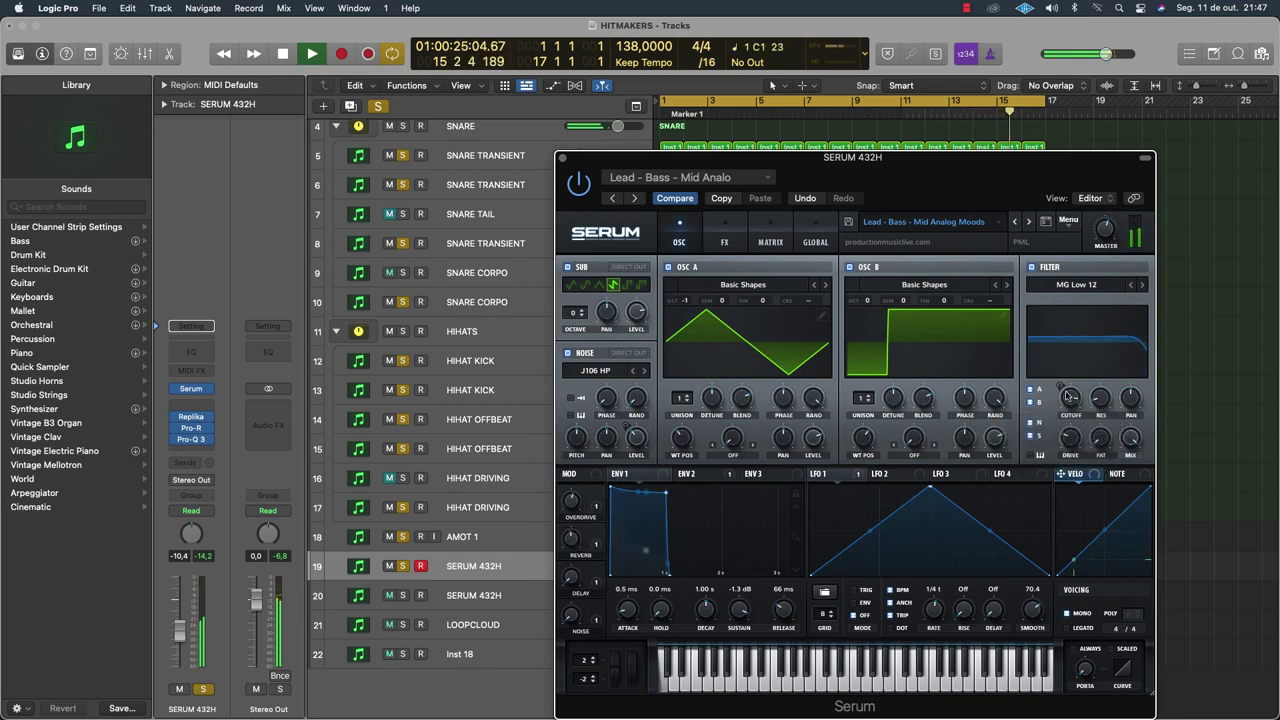
{"action": "left_click_drag", "start_coordinate": [1068, 397], "coordinate": [1062, 455]}
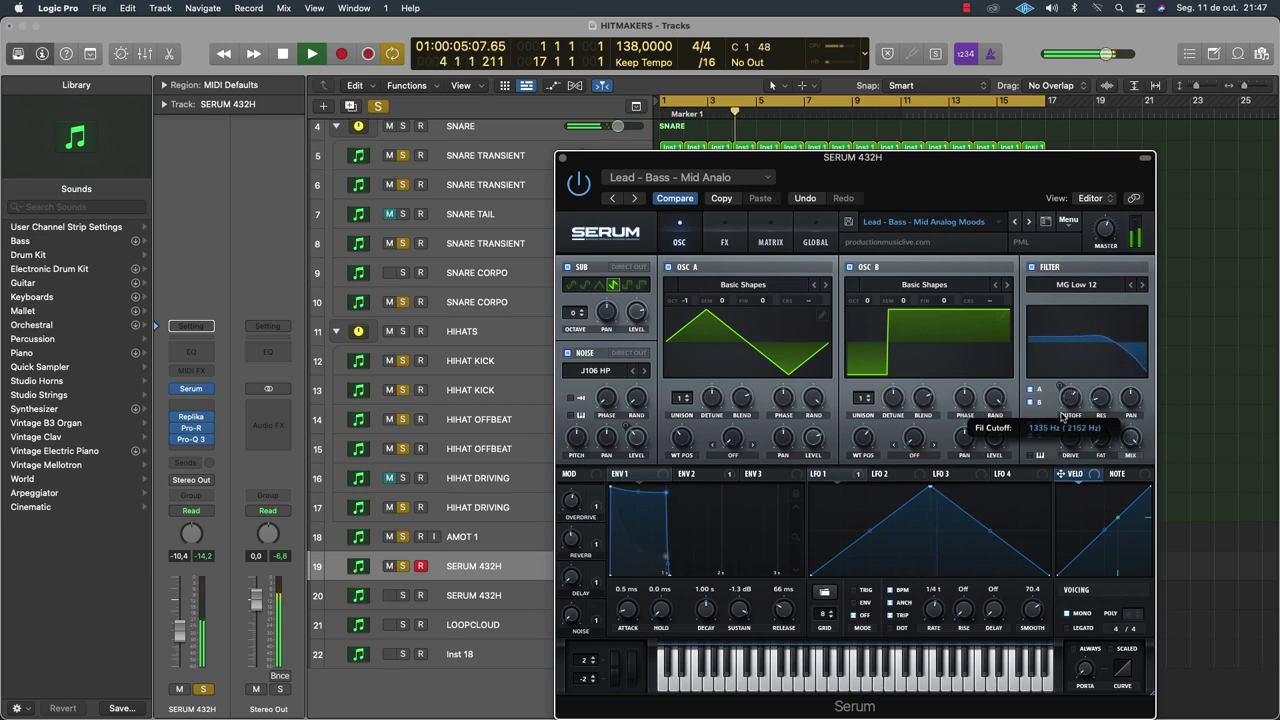
{"action": "left_click_drag", "start_coordinate": [1063, 407], "coordinate": [1050, 402]}
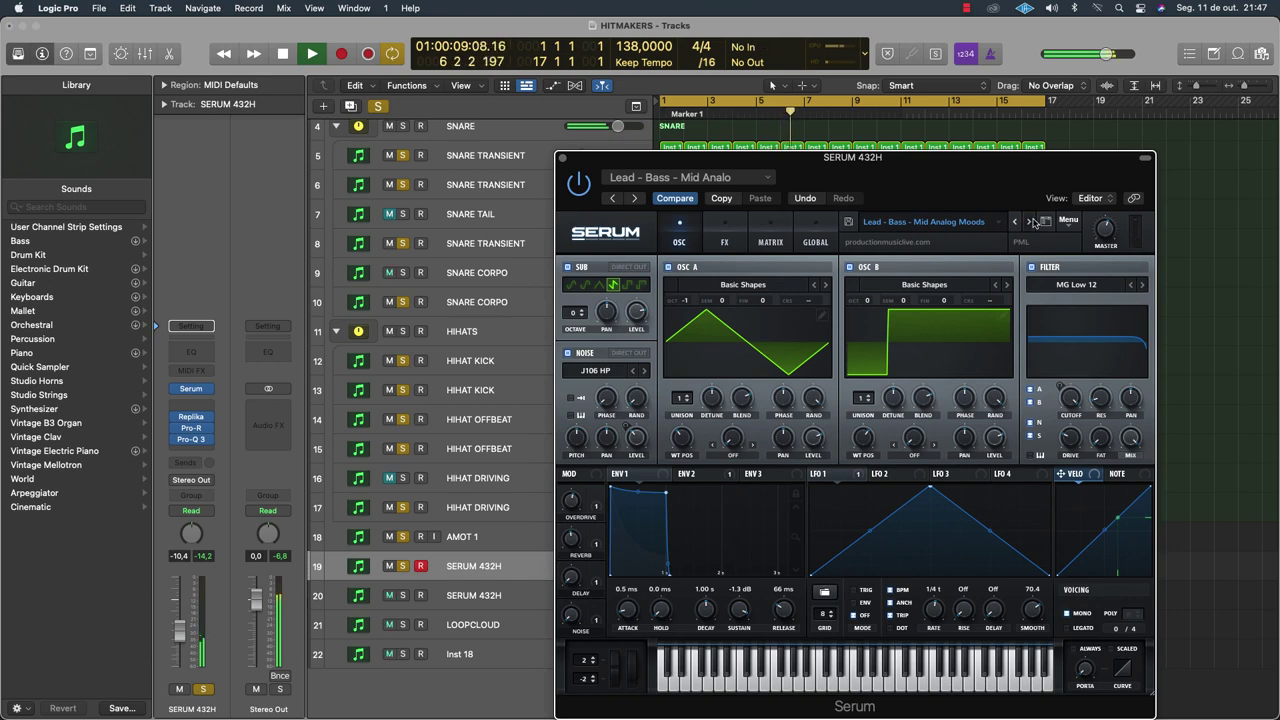
Audition Lead - BG Sine, Lead - Dirty and Lead - FiftyFour over the loop, trying the filter cutoff
{"action": "left_click", "coordinate": [1029, 221]}
{"action": "left_click_drag", "start_coordinate": [1072, 397], "coordinate": [1080, 340]}
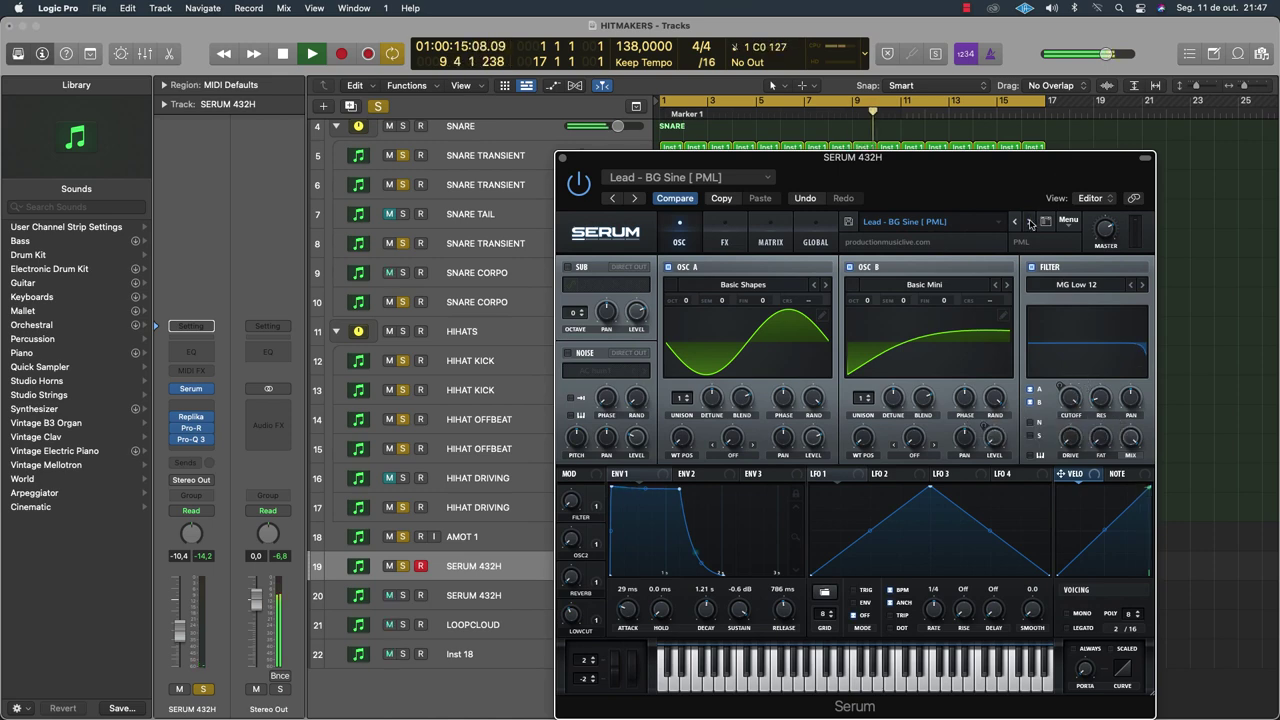
{"action": "left_click", "coordinate": [1029, 221]}
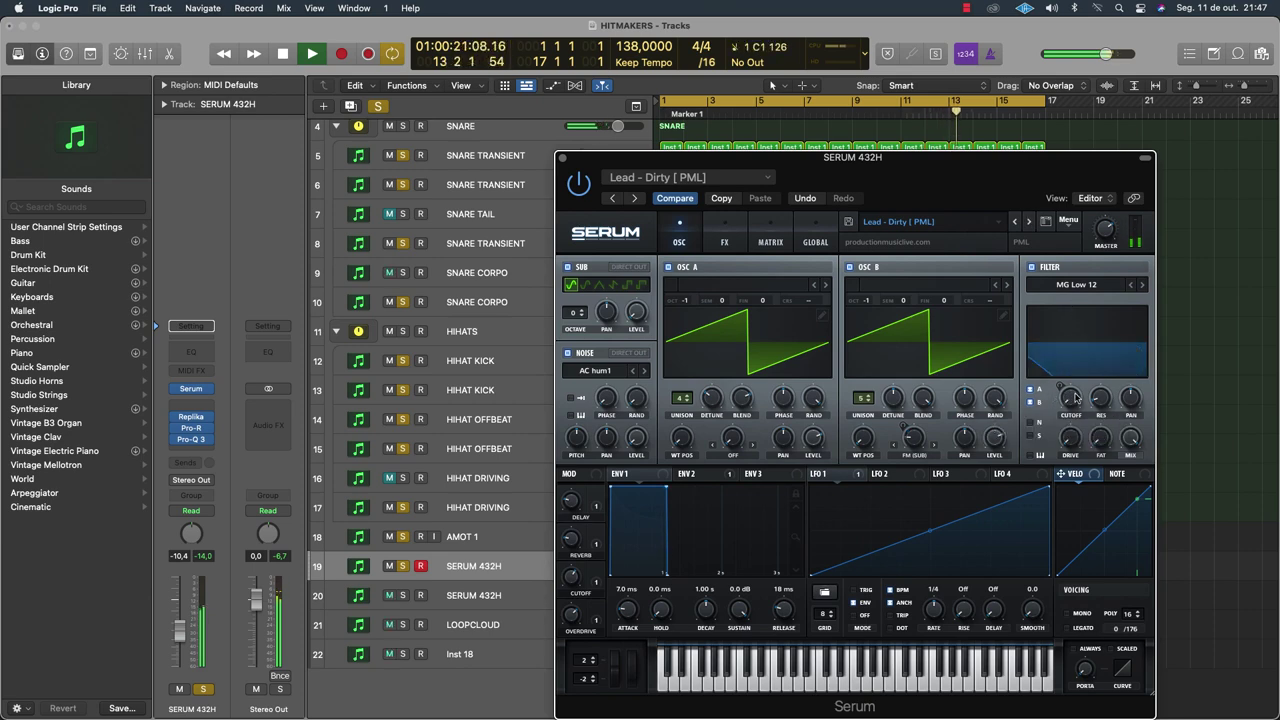
{"action": "left_click", "coordinate": [1029, 222]}
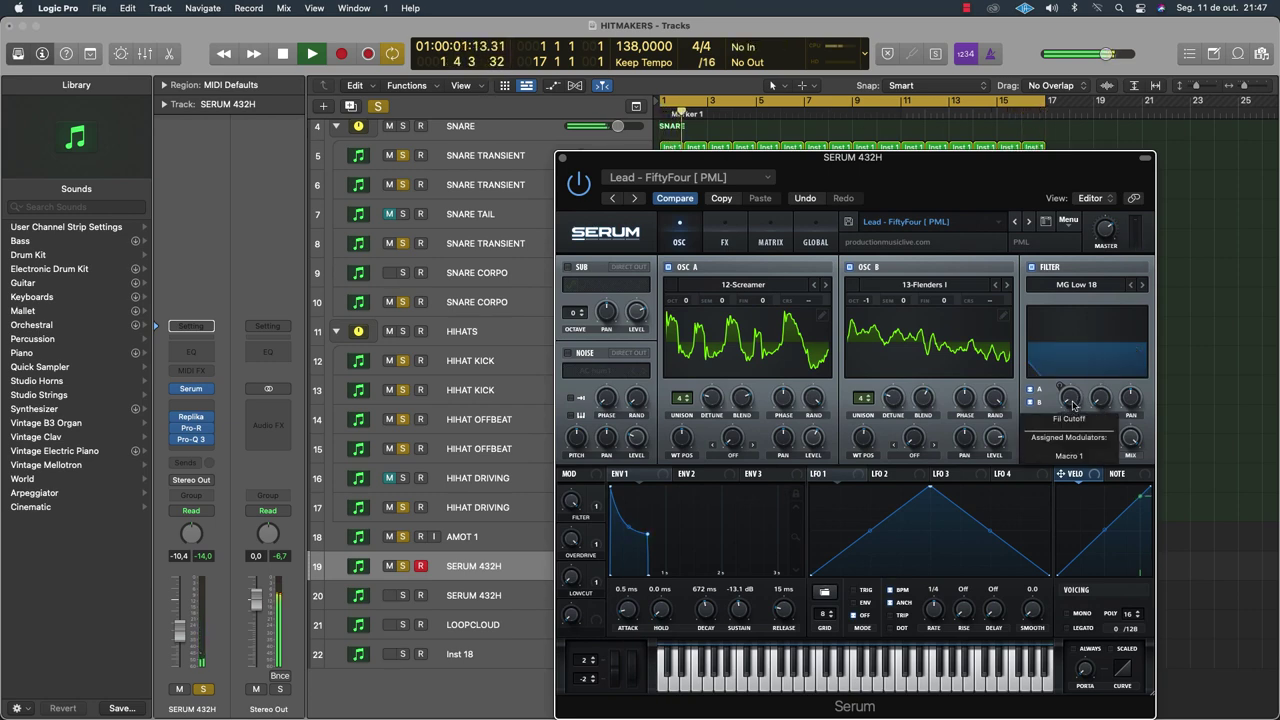
Audition Lead - High Lead Analog Moods while sweeping its Cutoff macro to 69%, and bypass the Replika effect on track 19
{"action": "left_click", "coordinate": [1029, 221]}
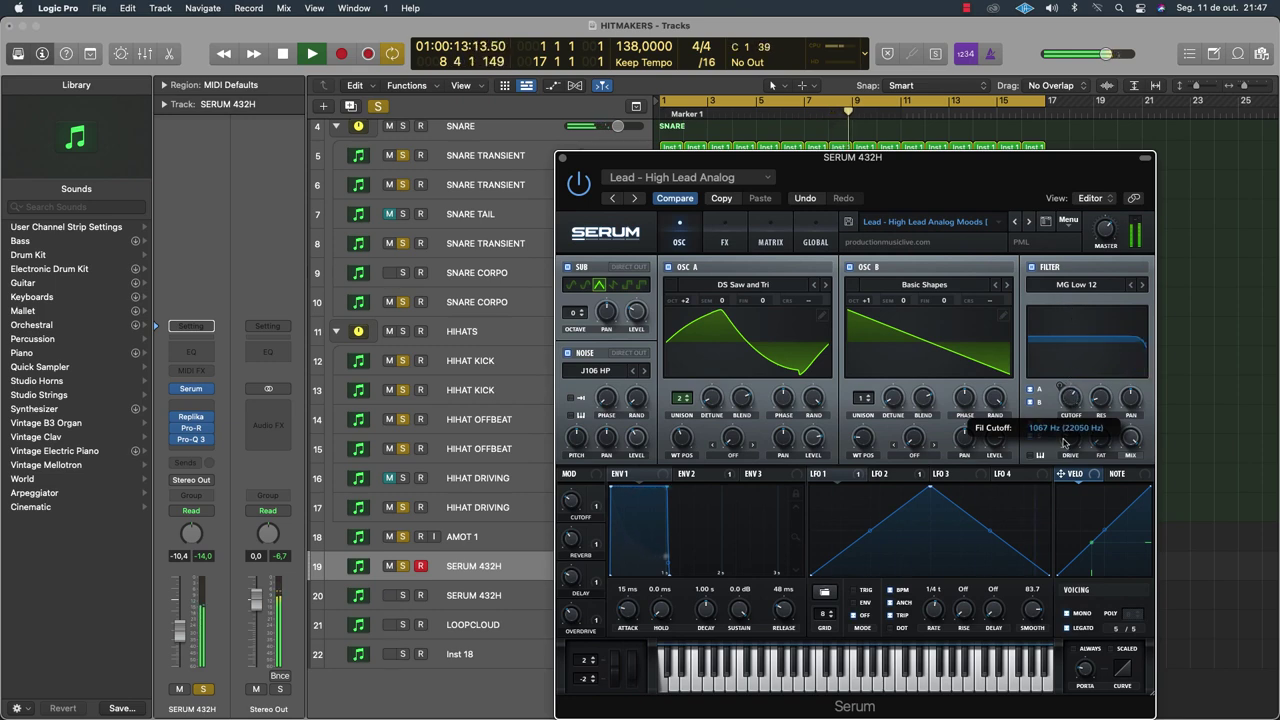
{"action": "mouse_move", "coordinate": [575, 501]}
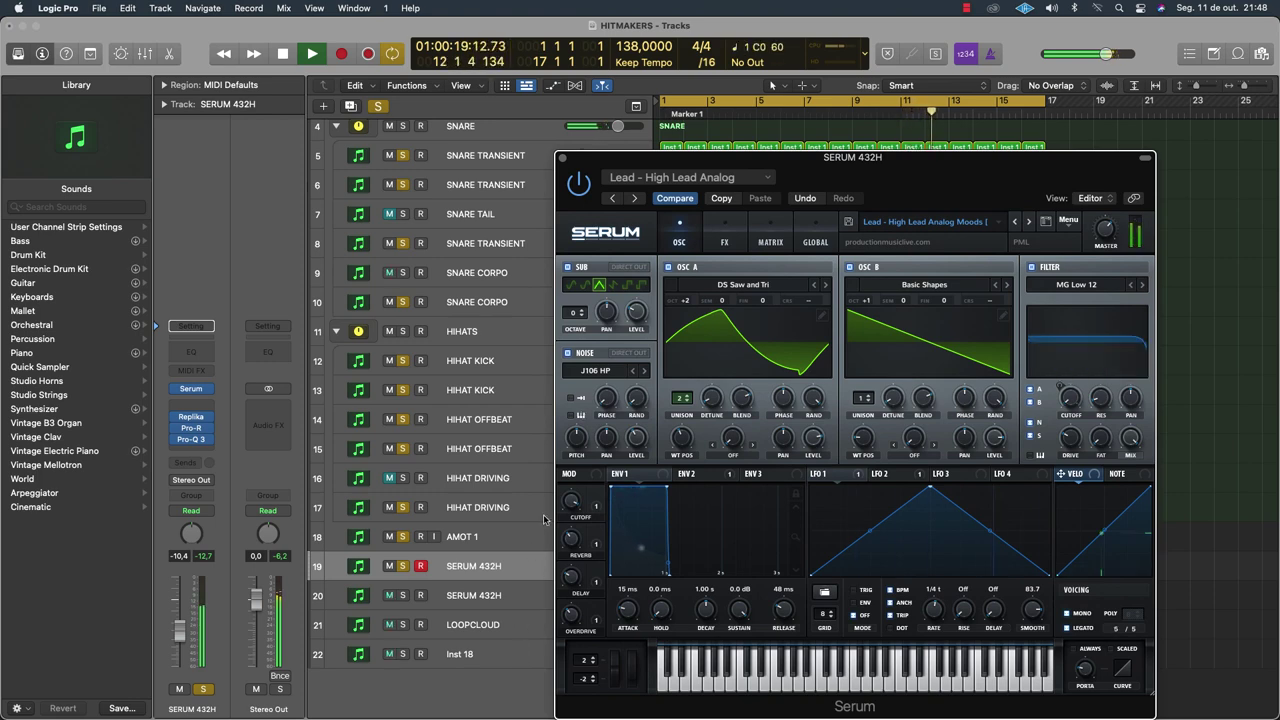
{"action": "left_click_drag", "start_coordinate": [571, 501], "coordinate": [563, 612]}
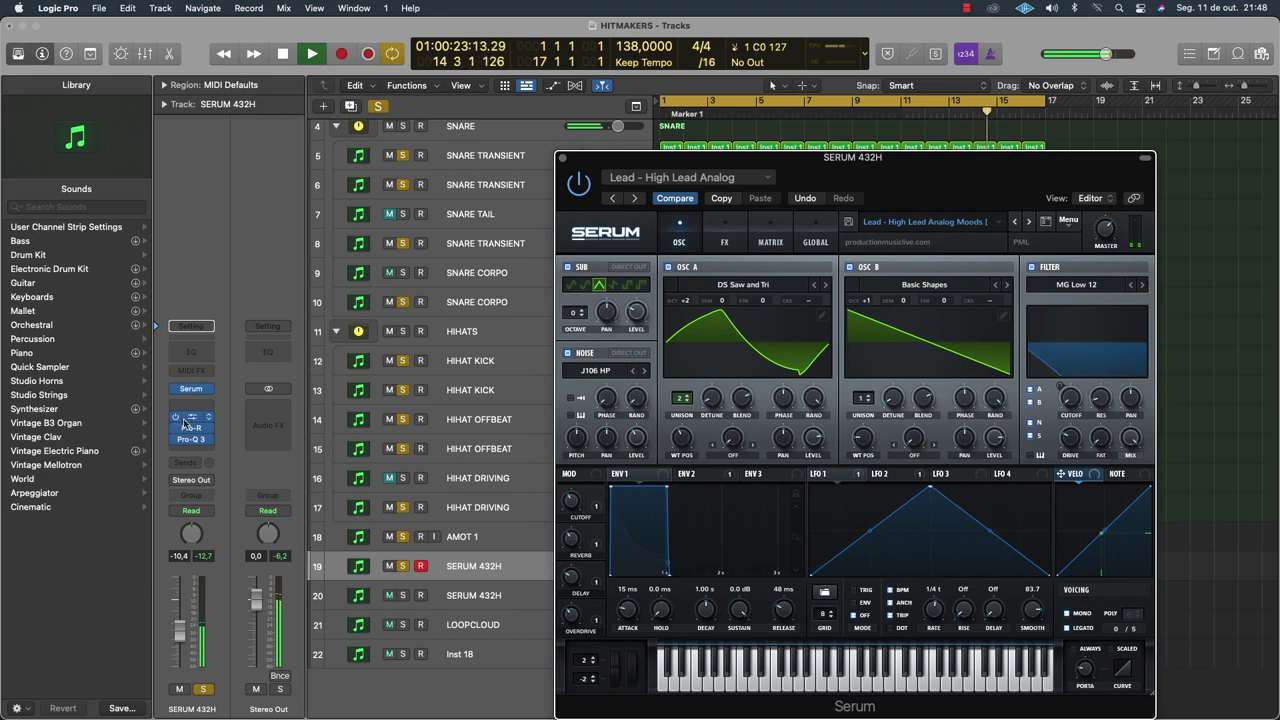
{"action": "left_click_drag", "start_coordinate": [571, 500], "coordinate": [578, 453]}
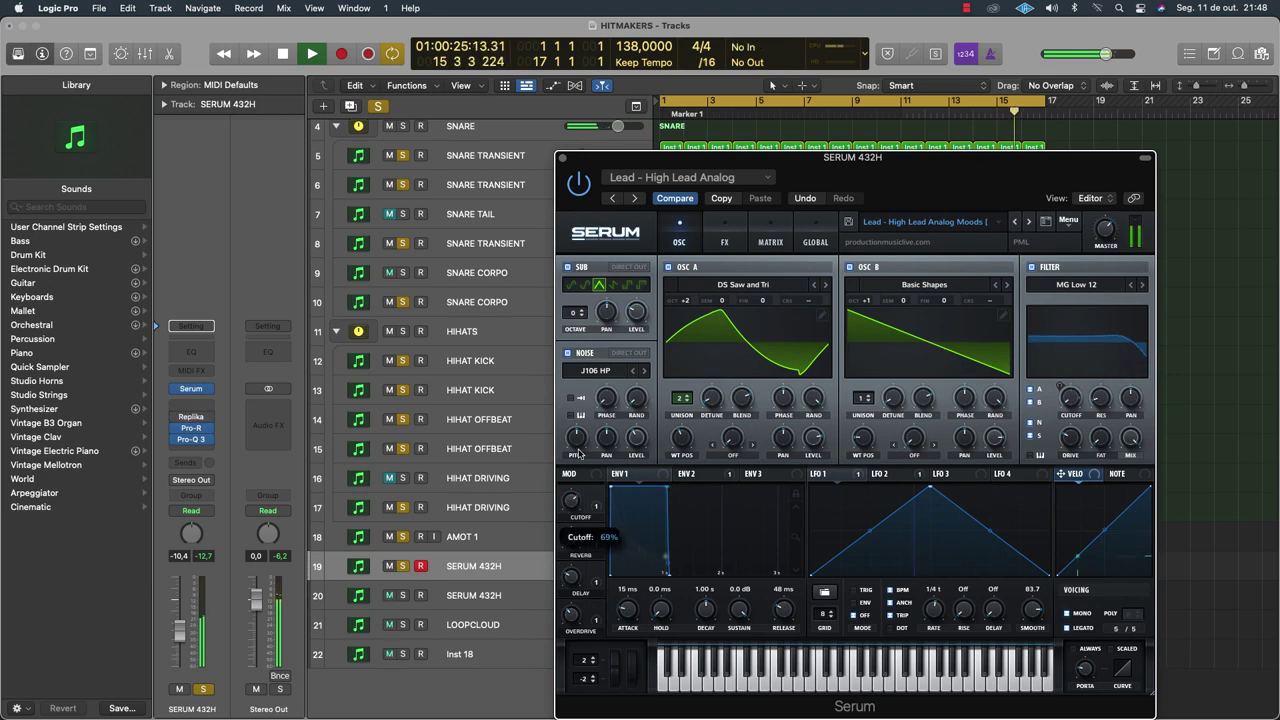
Audition Lead - M1 Analog Rooms while adjusting one of its macros, and continue to Lead - Overtones Lead 1
{"action": "left_click", "coordinate": [1030, 222]}
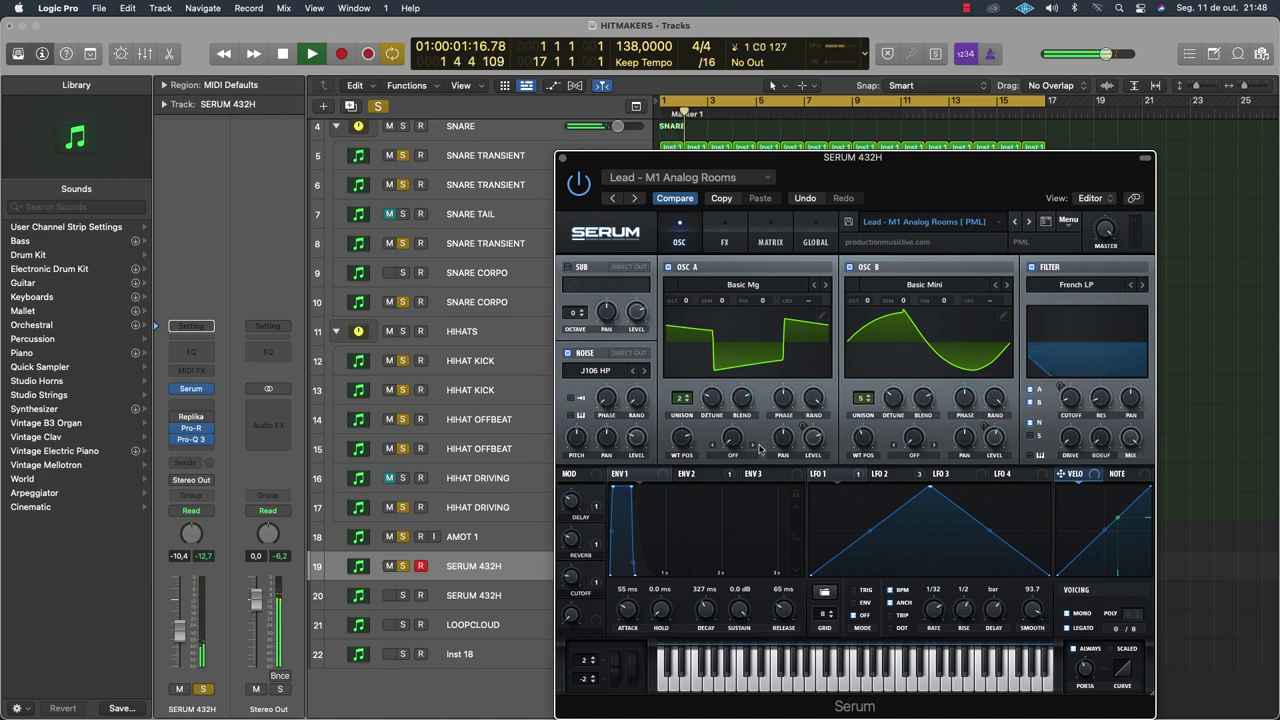
{"action": "left_click_drag", "start_coordinate": [570, 543], "coordinate": [587, 434]}
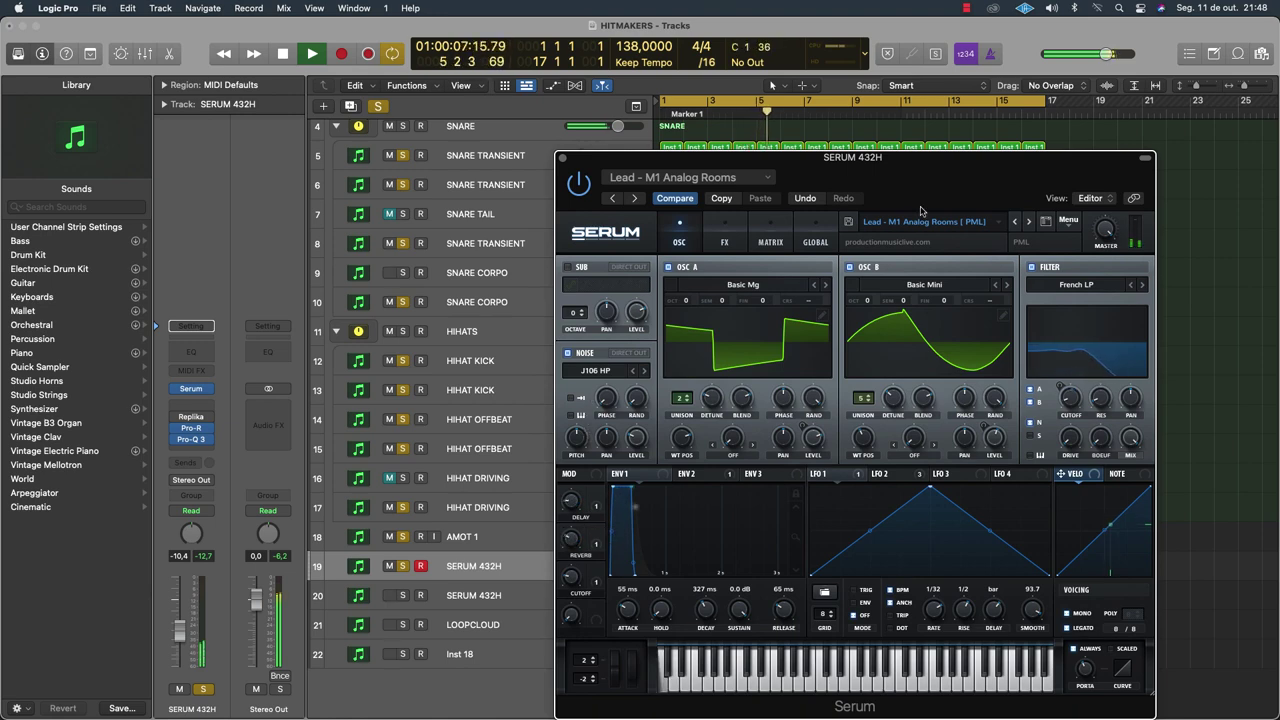
{"action": "left_click", "coordinate": [1027, 221]}
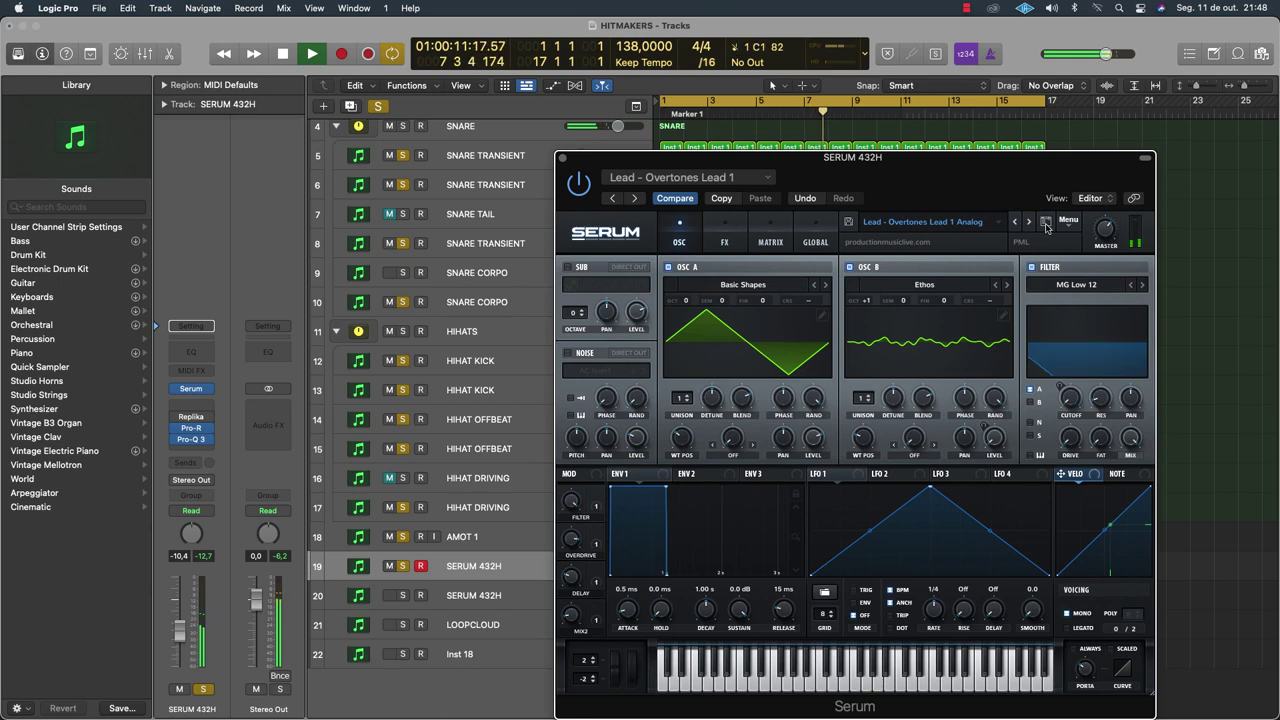
Load the preset [ARP ] - Techno Monster from the user bank SERUM PSYCHEDELICS - VOL1
{"action": "left_click", "coordinate": [986, 226]}
{"action": "mouse_move", "coordinate": [960, 373]}
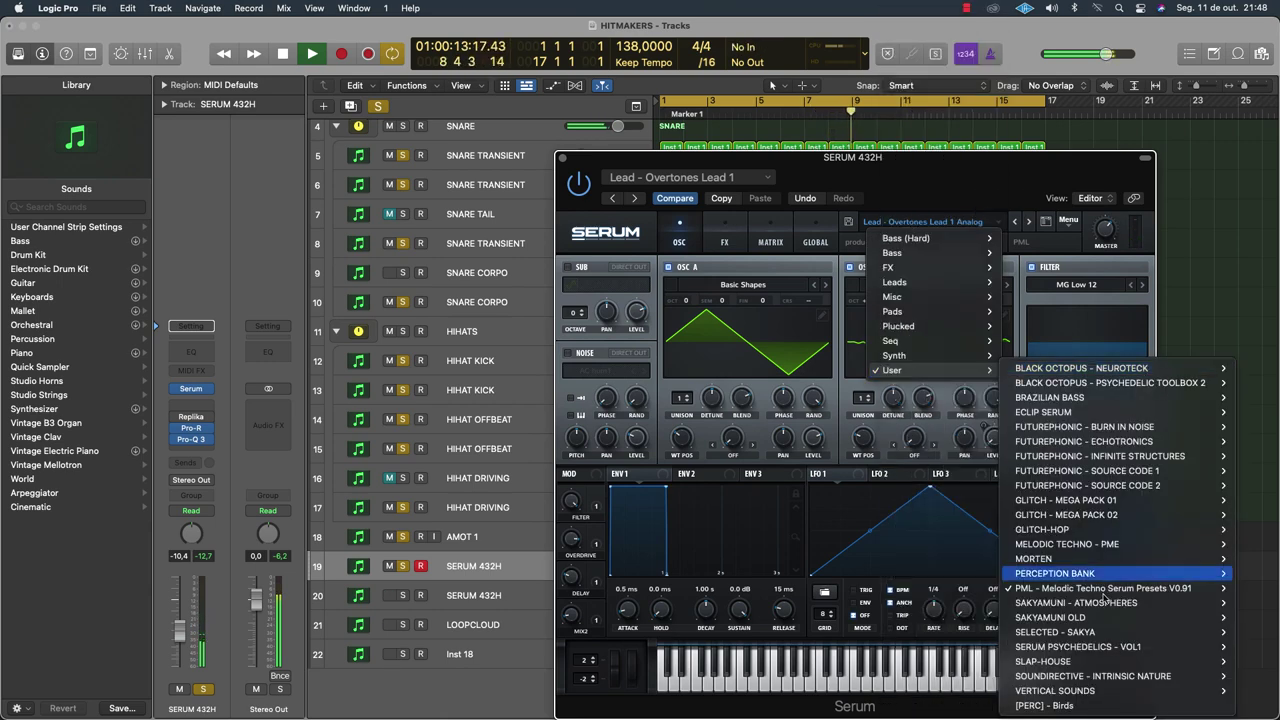
{"action": "mouse_move", "coordinate": [1105, 592]}
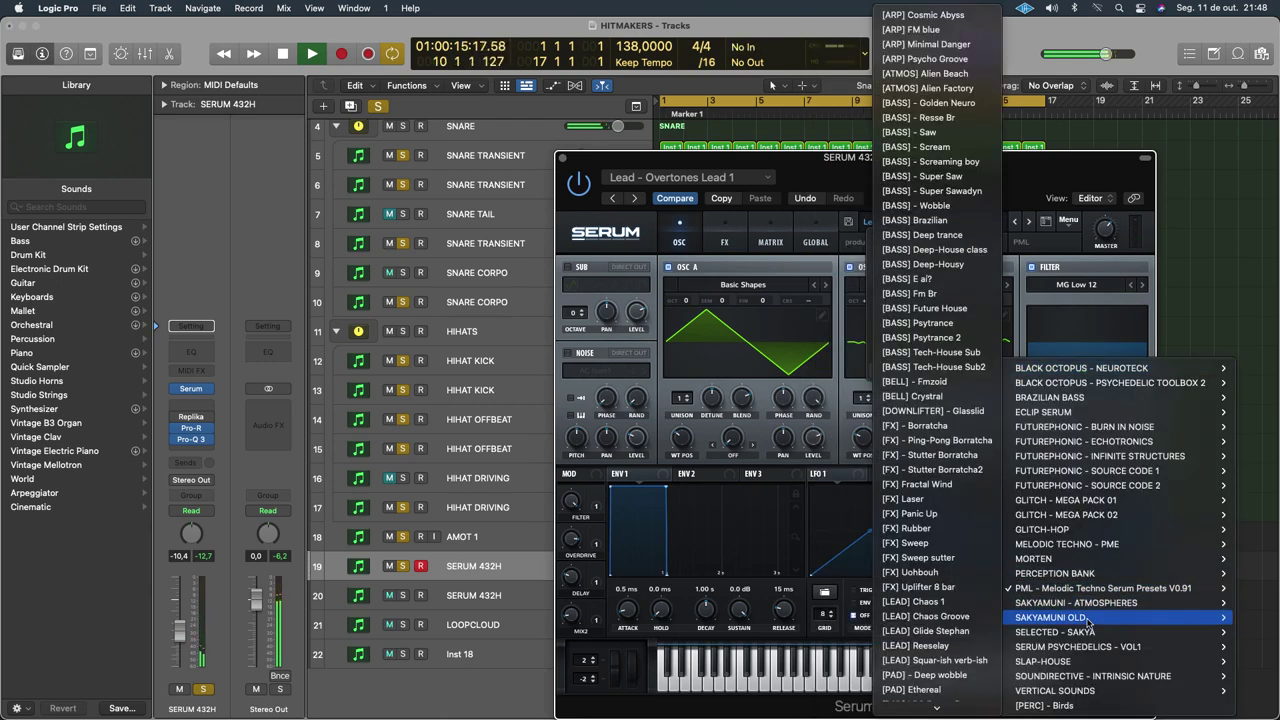
{"action": "mouse_move", "coordinate": [1087, 633]}
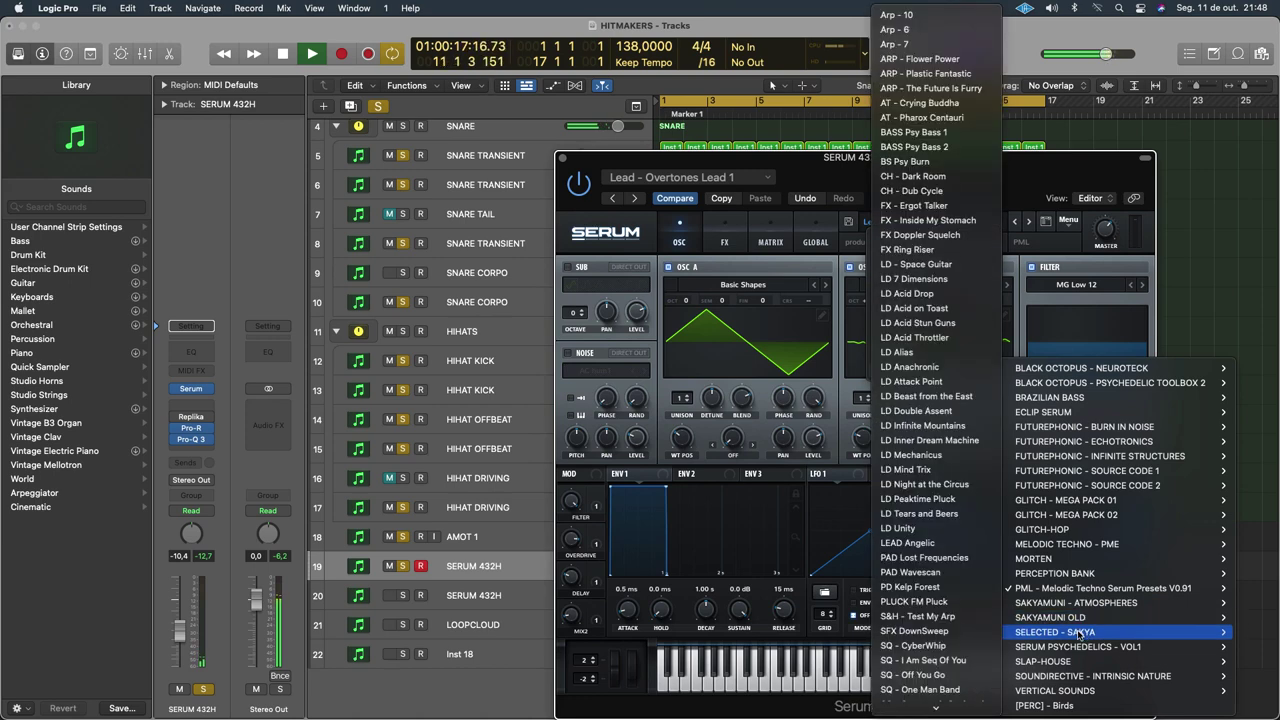
{"action": "mouse_move", "coordinate": [1104, 657]}
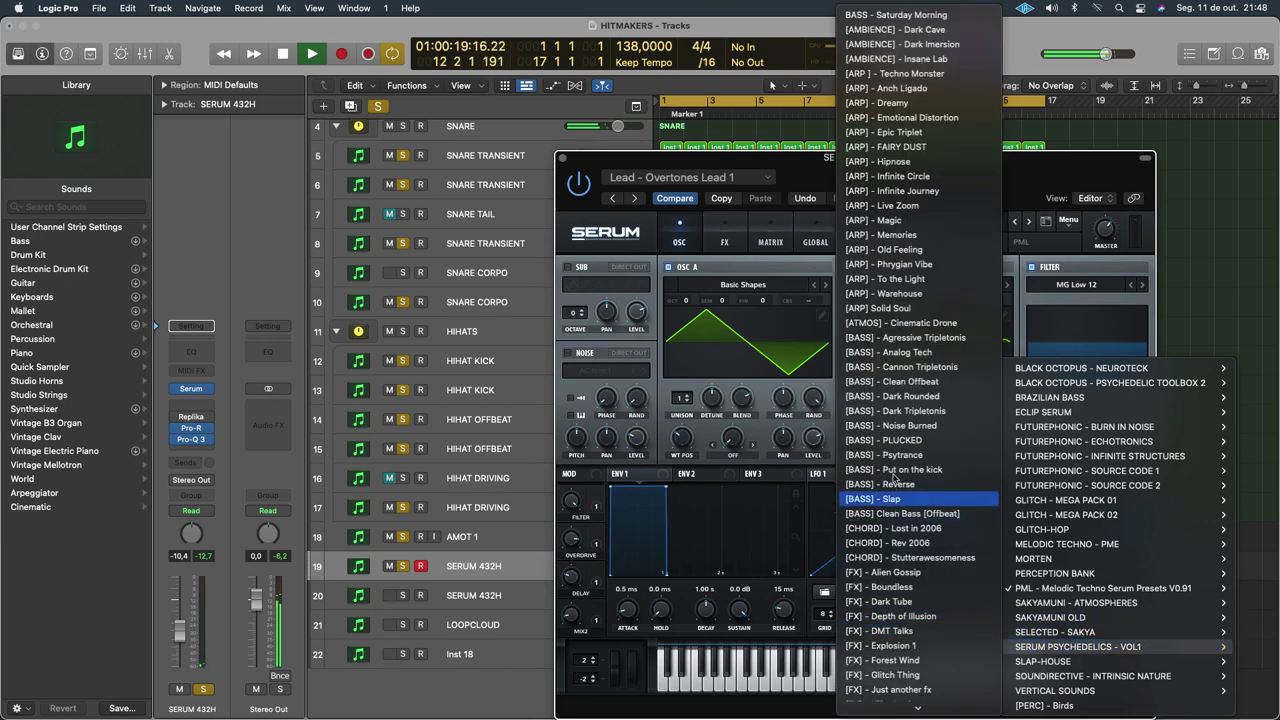
{"action": "left_click", "coordinate": [898, 76]}
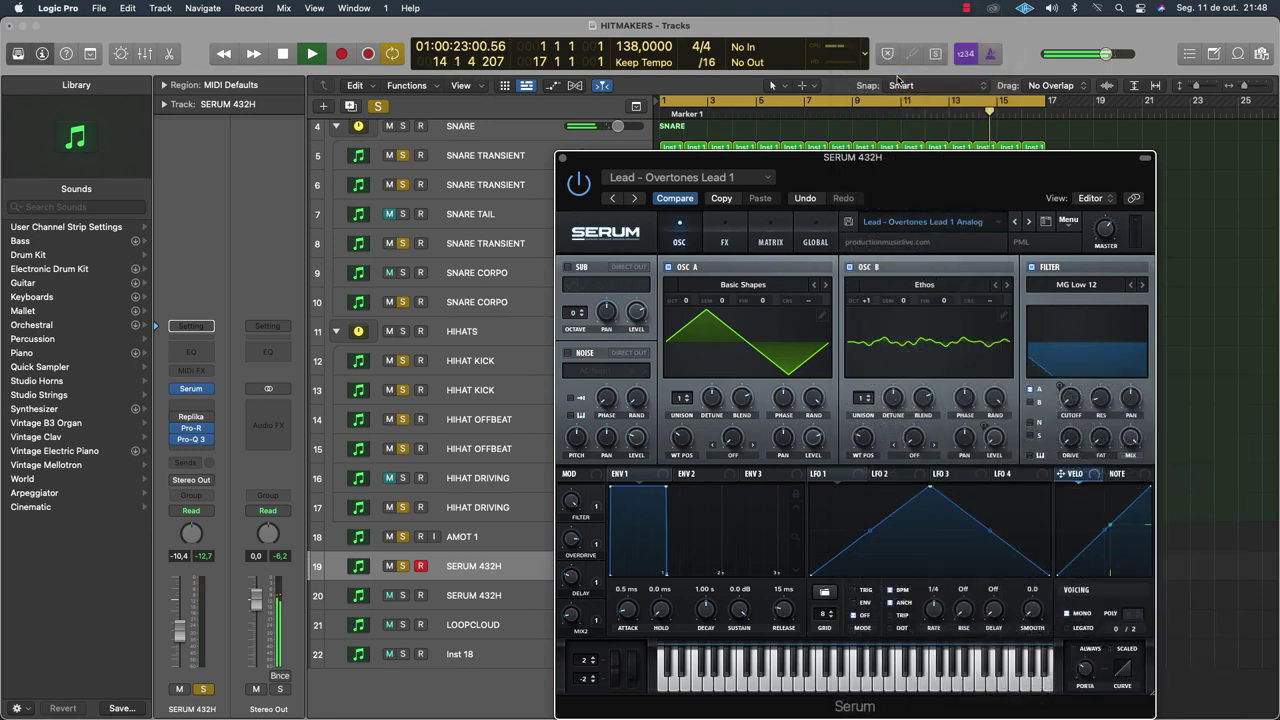
Audition the bank's following arpeggio presets over the loop, from [ARP] - Anch Ligado to [ARP] - Phrygian Vibe
{"action": "left_click", "coordinate": [1030, 224]}
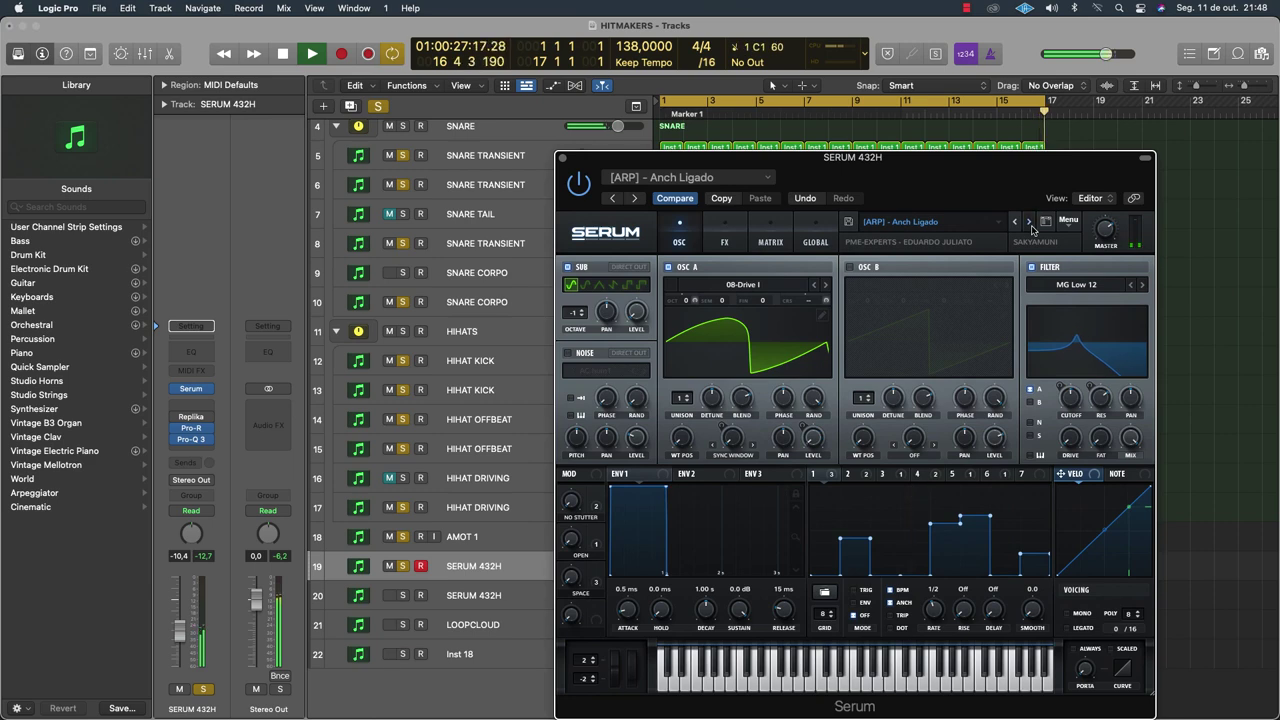
{"action": "left_click", "coordinate": [1030, 224]}
{"action": "left_click", "coordinate": [1030, 224]}
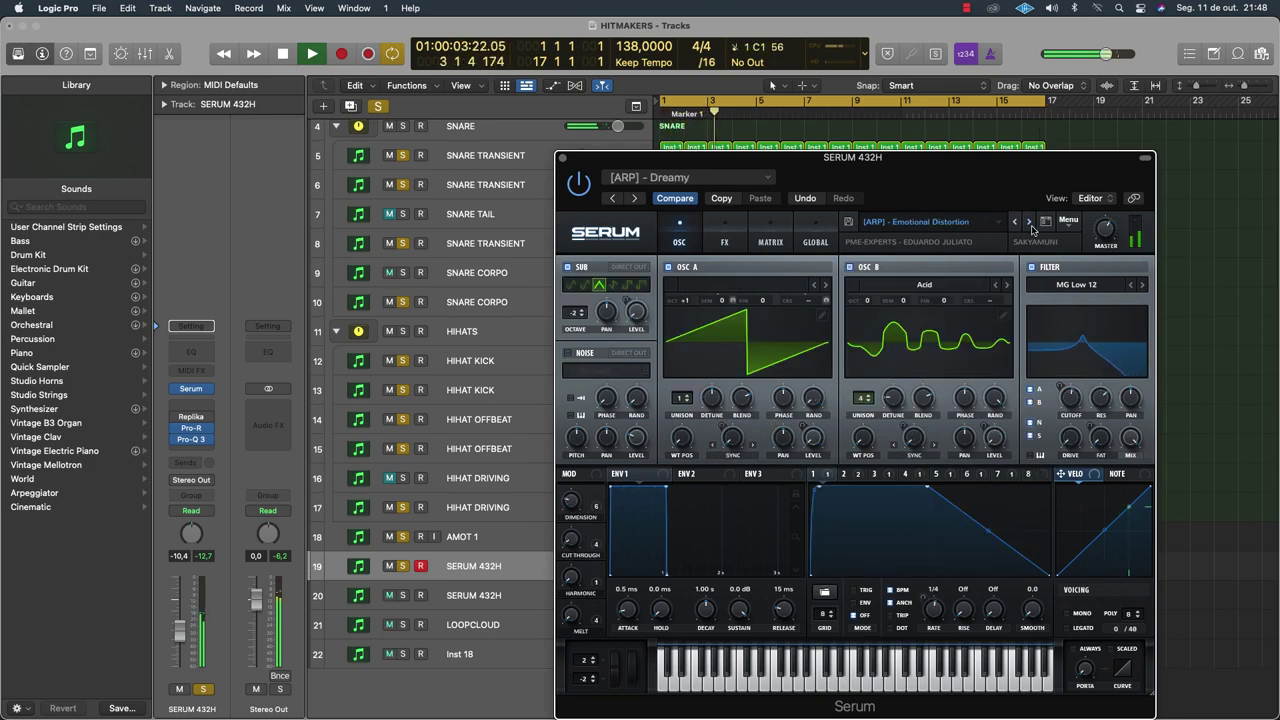
{"action": "left_click", "coordinate": [1030, 224]}
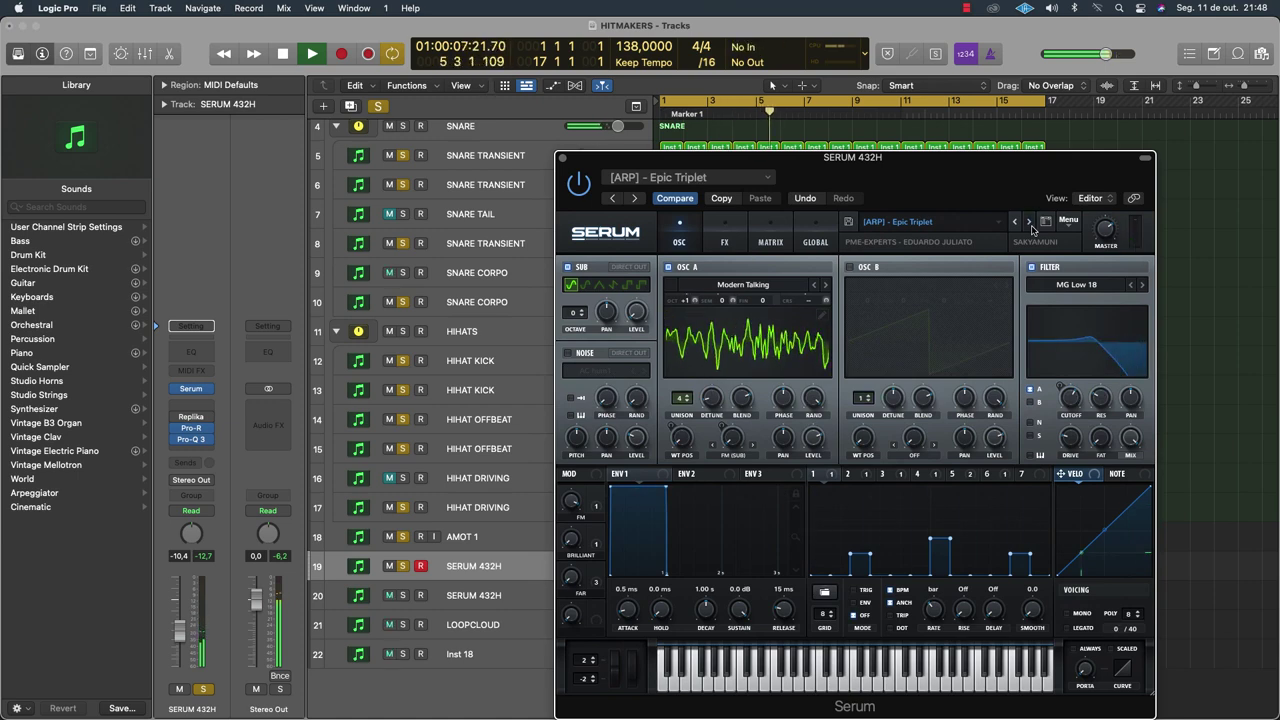
{"action": "left_click", "coordinate": [1030, 224]}
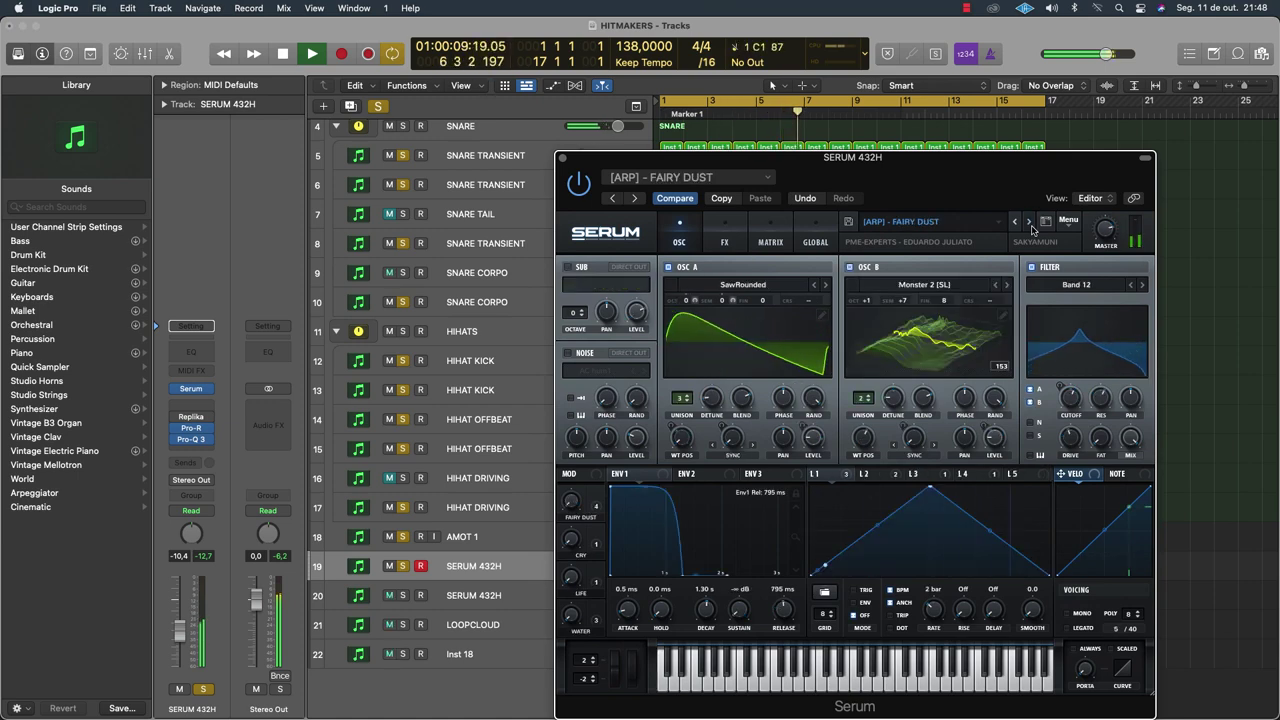
{"action": "left_click", "coordinate": [1030, 224]}
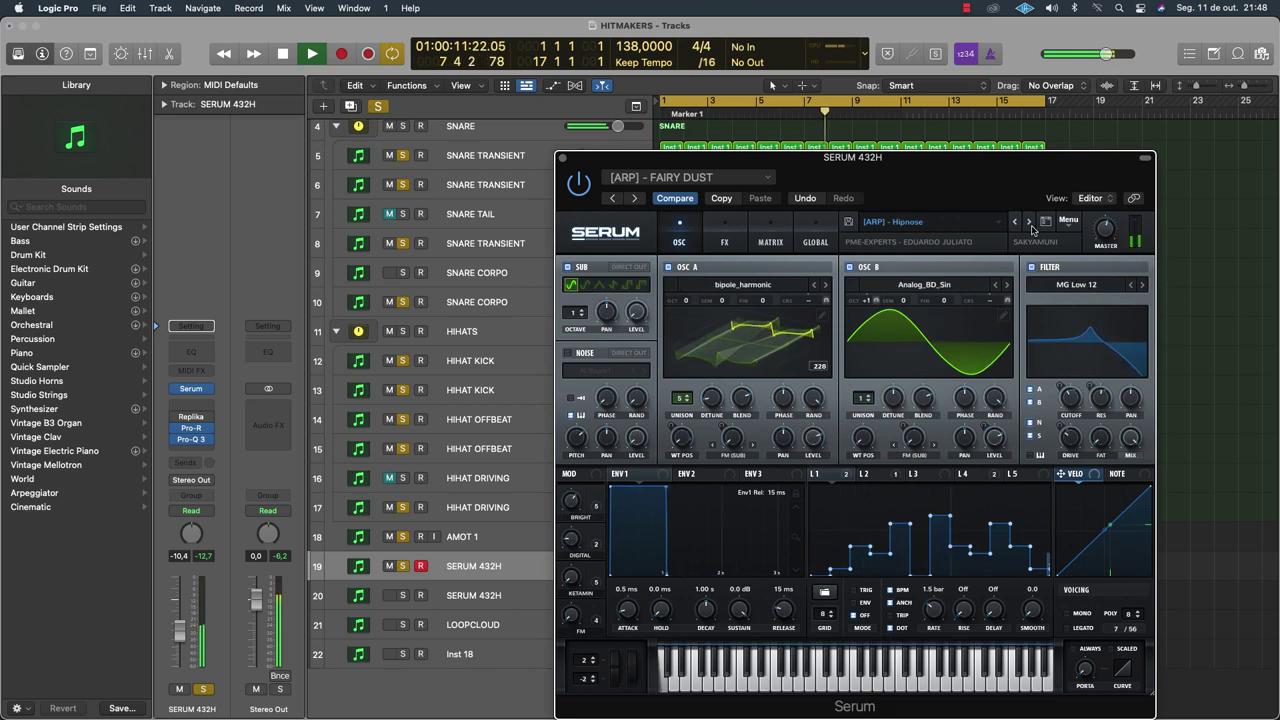
{"action": "left_click", "coordinate": [1031, 226]}
{"action": "left_click", "coordinate": [1030, 224]}
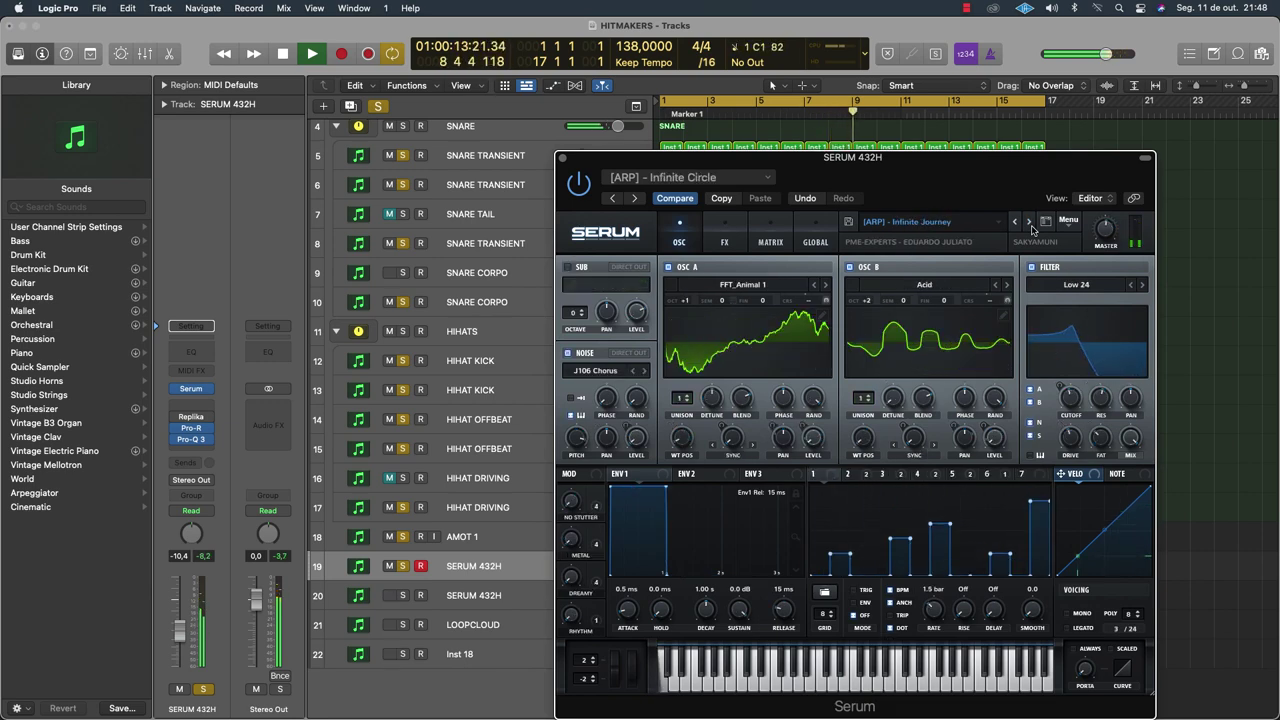
{"action": "left_click", "coordinate": [1030, 224]}
{"action": "left_click", "coordinate": [1030, 224]}
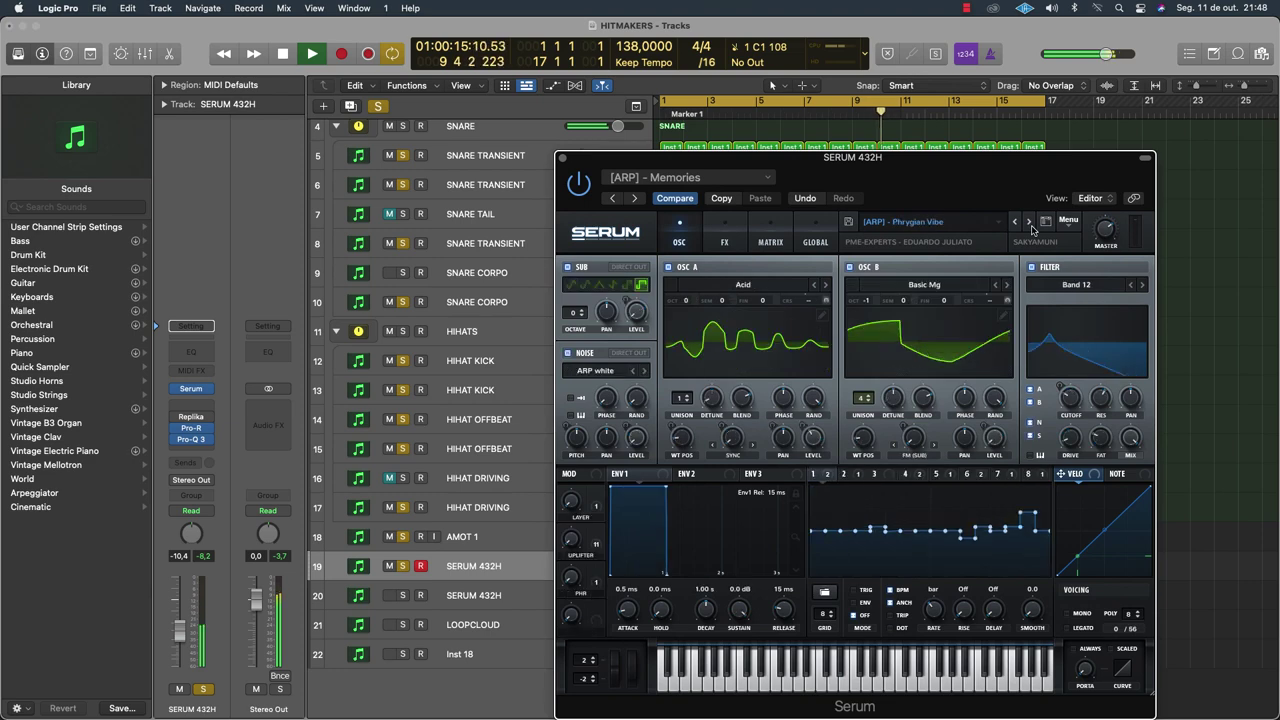
Audition the bank's bass presets over the loop, from [BASS] - Dark Rounded to [BASS] - Slap
{"action": "left_click", "coordinate": [1030, 224]}
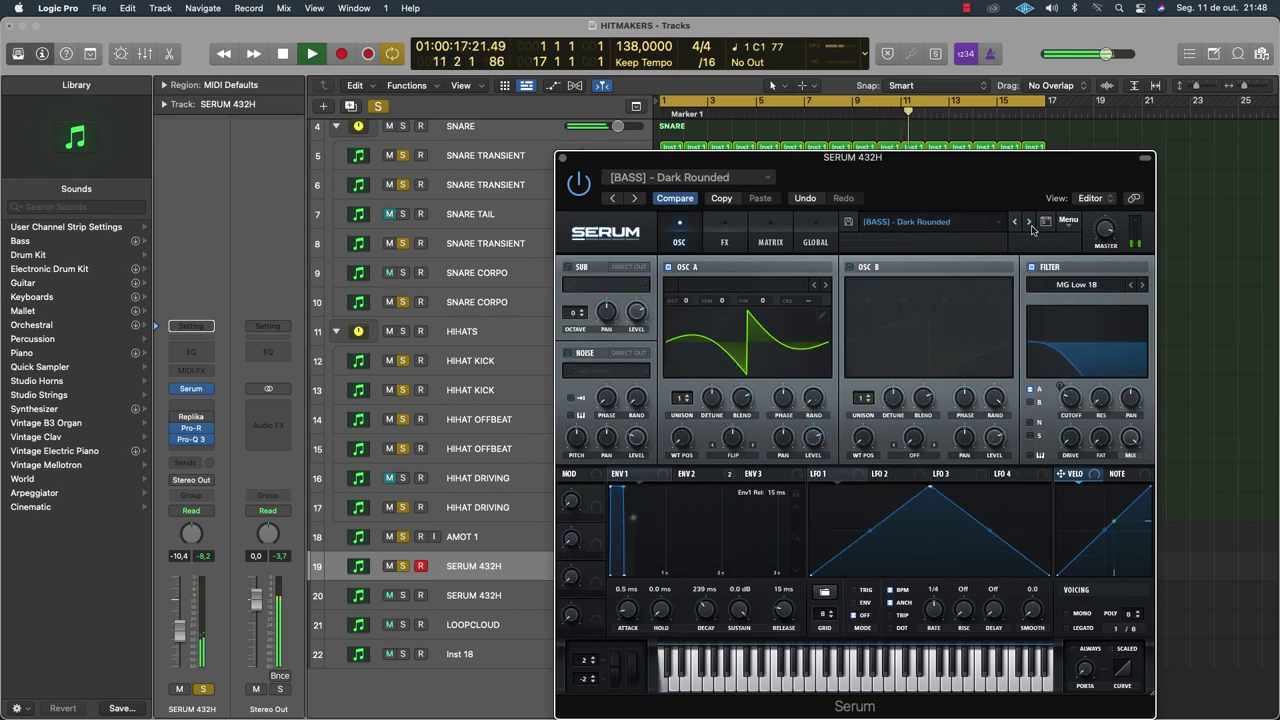
{"action": "left_click", "coordinate": [1030, 224]}
{"action": "left_click", "coordinate": [1030, 224]}
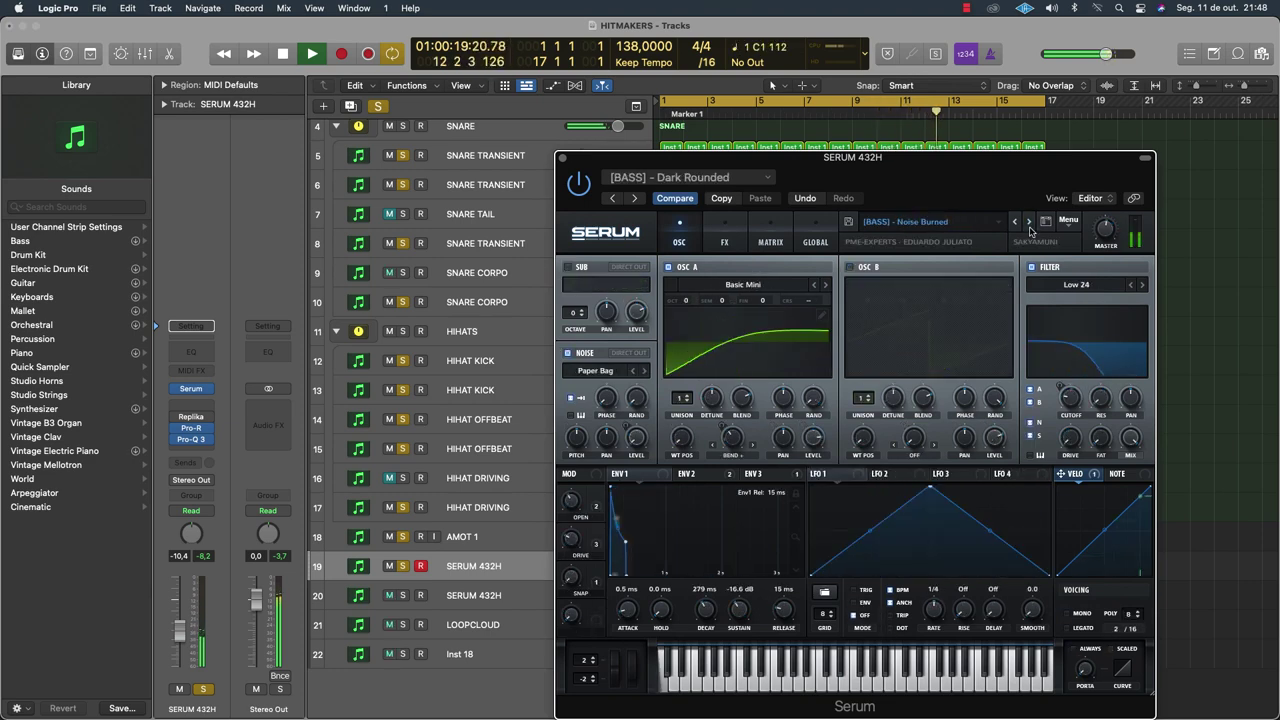
{"action": "left_click", "coordinate": [1030, 224]}
{"action": "left_click", "coordinate": [1030, 224]}
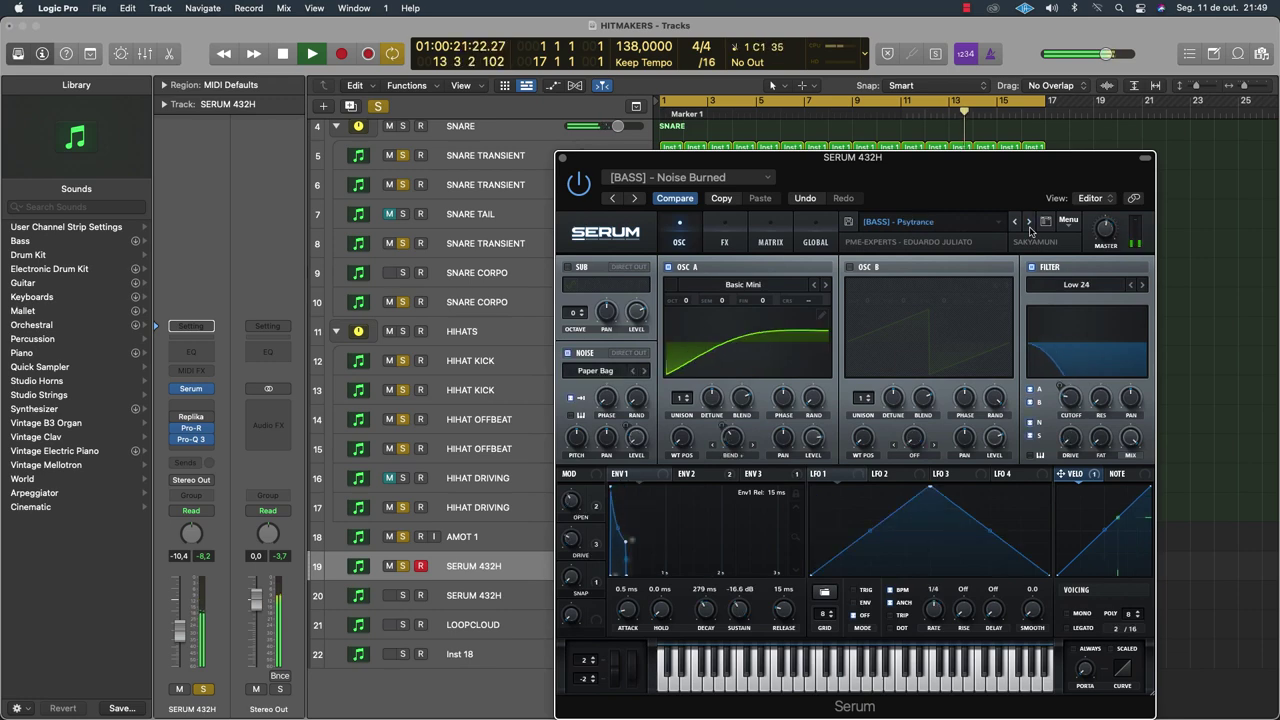
{"action": "left_click", "coordinate": [1030, 224]}
{"action": "left_click", "coordinate": [1030, 224]}
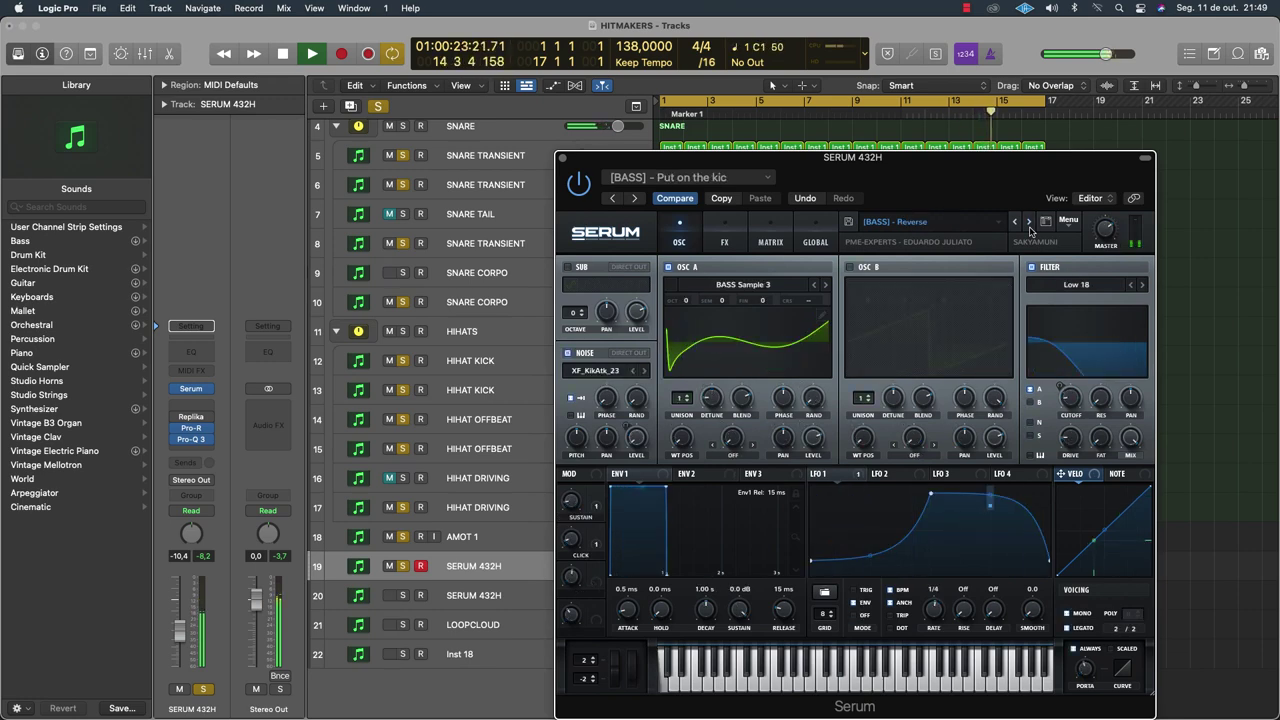
{"action": "left_click", "coordinate": [1030, 229]}
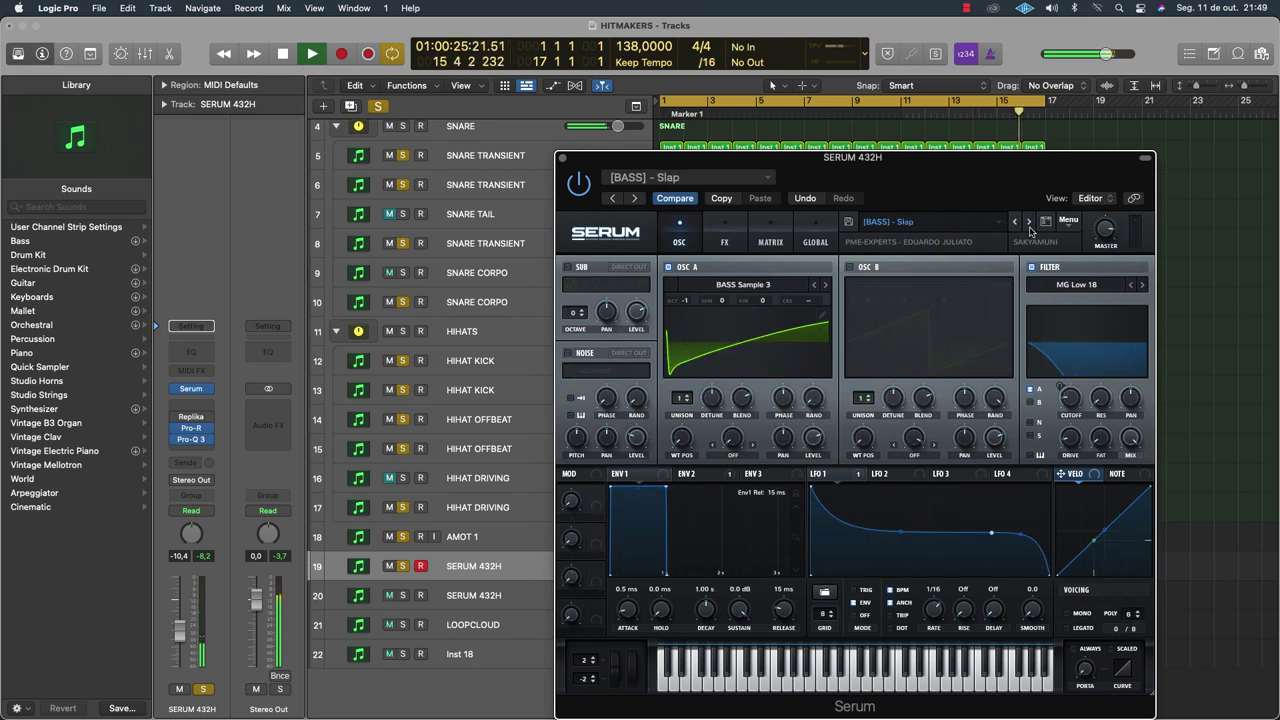
Load the preset [CHORD] - Stutterawesomeness, re-enable the Replika effect on track 19, and close the Serum window
{"action": "left_click", "coordinate": [1030, 229]}
{"action": "left_click", "coordinate": [1030, 229]}
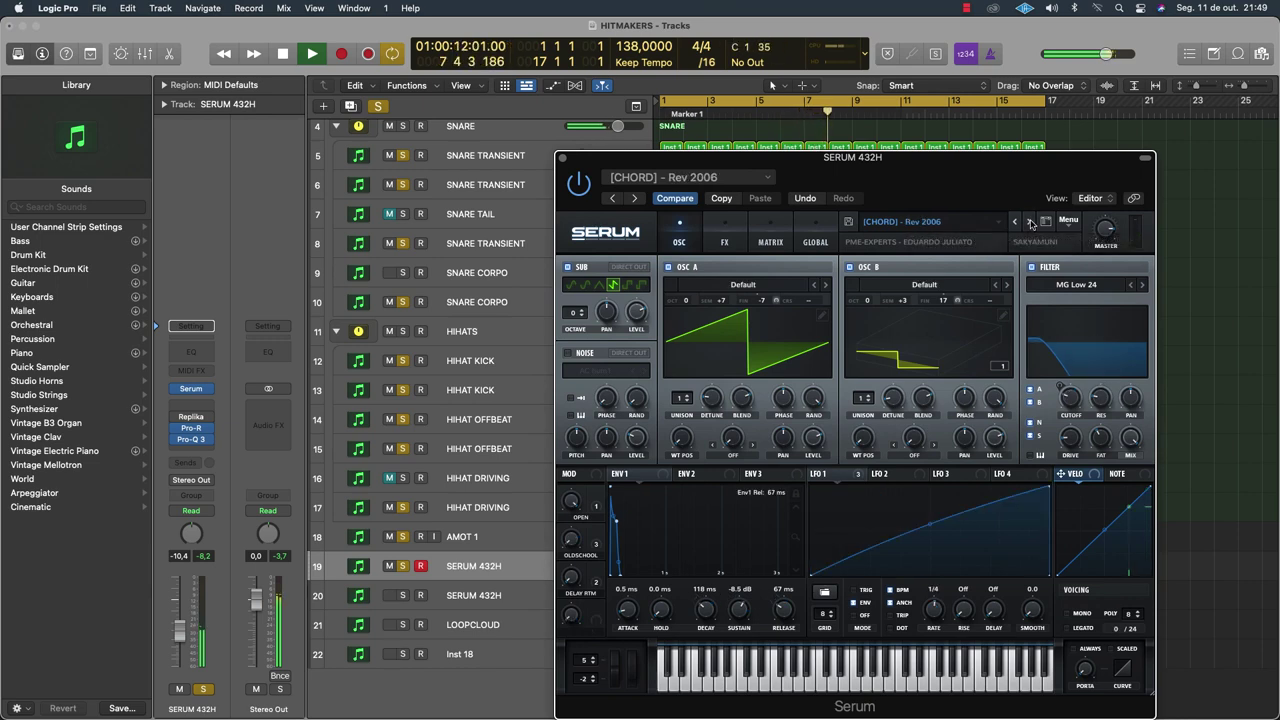
{"action": "left_click", "coordinate": [1031, 222]}
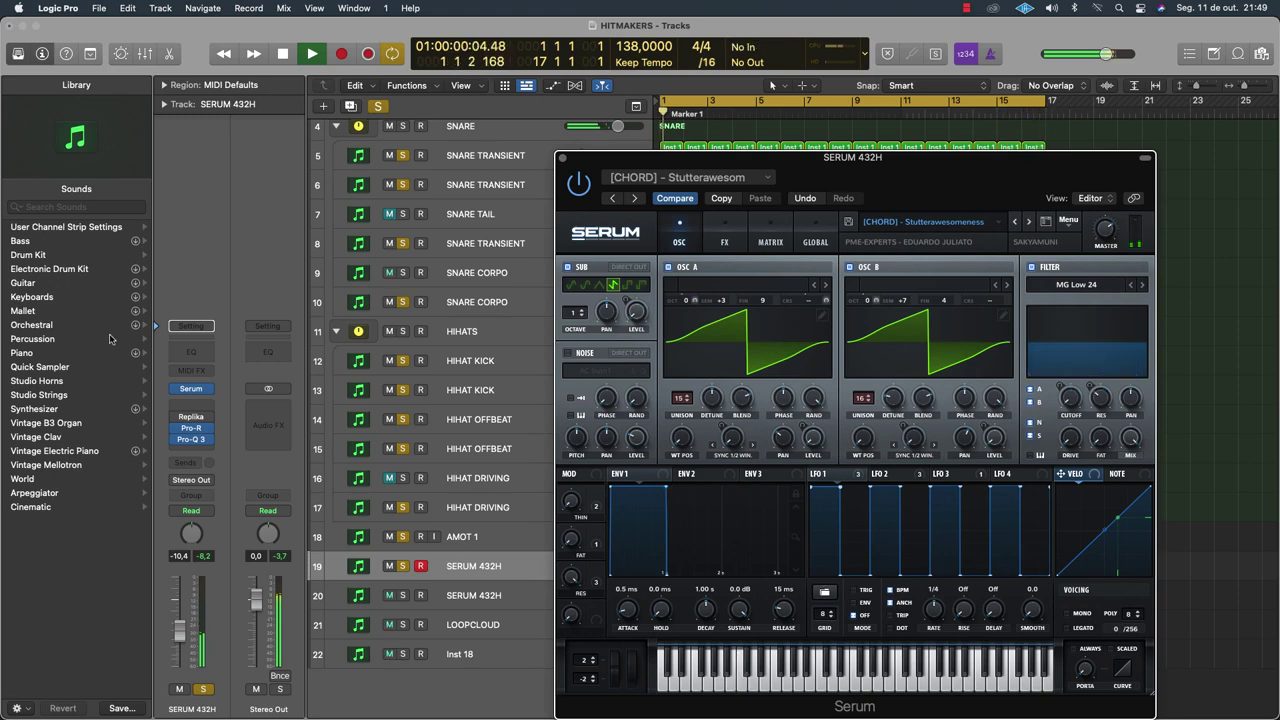
{"action": "left_click", "coordinate": [176, 420]}
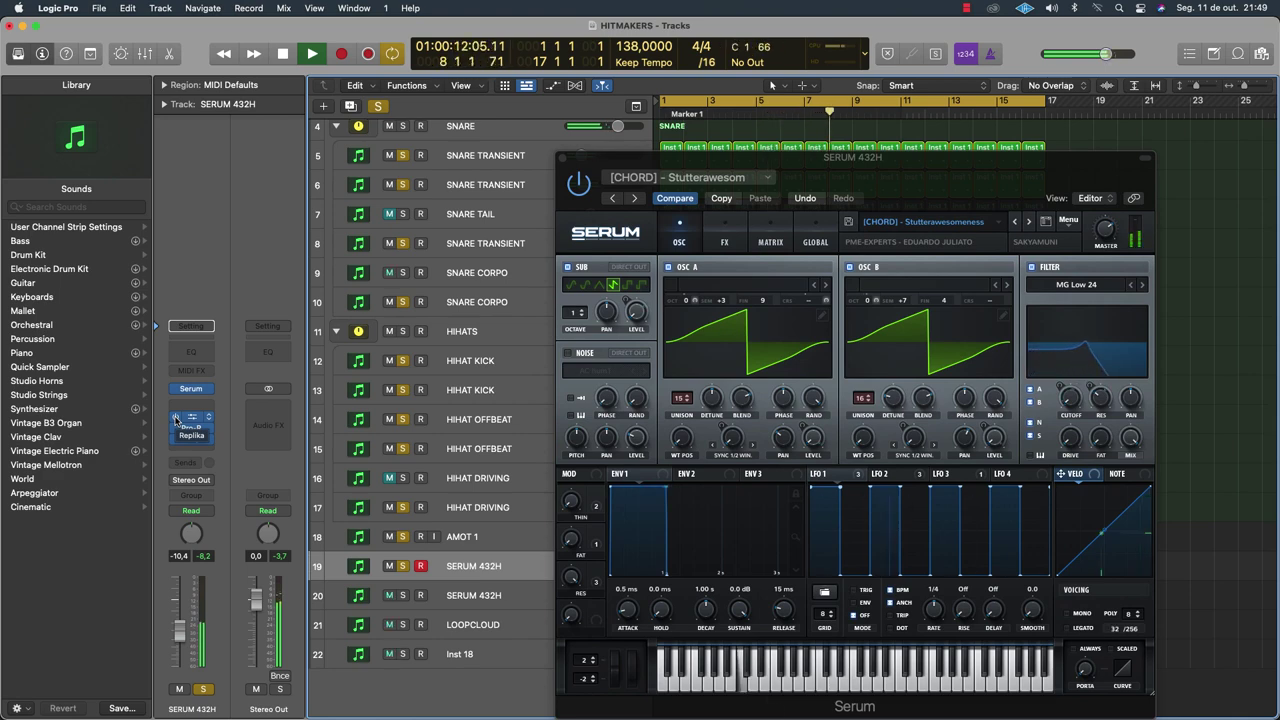
{"action": "left_click_drag", "start_coordinate": [175, 420], "coordinate": [184, 425]}
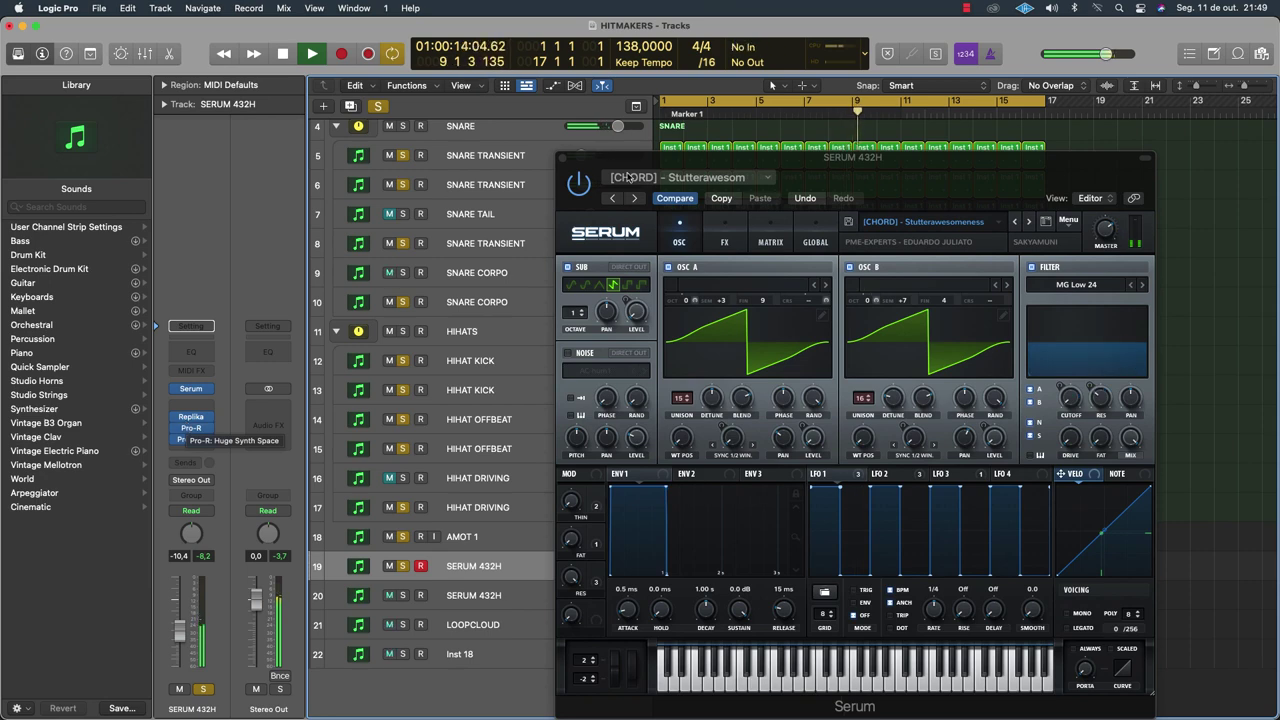
{"action": "left_click", "coordinate": [563, 158]}
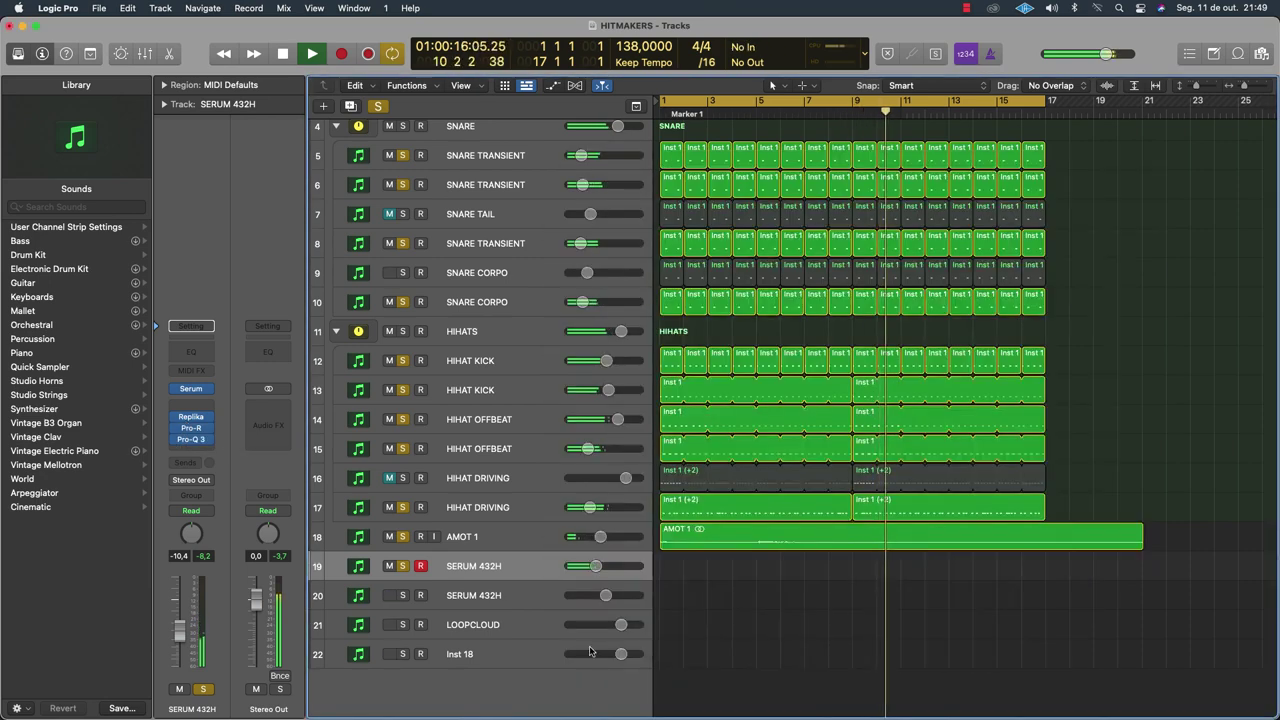
Play the loop from the start and capture the live performance as a MIDI region on track 19, SERUM 432H
{"action": "key", "text": "Return"}
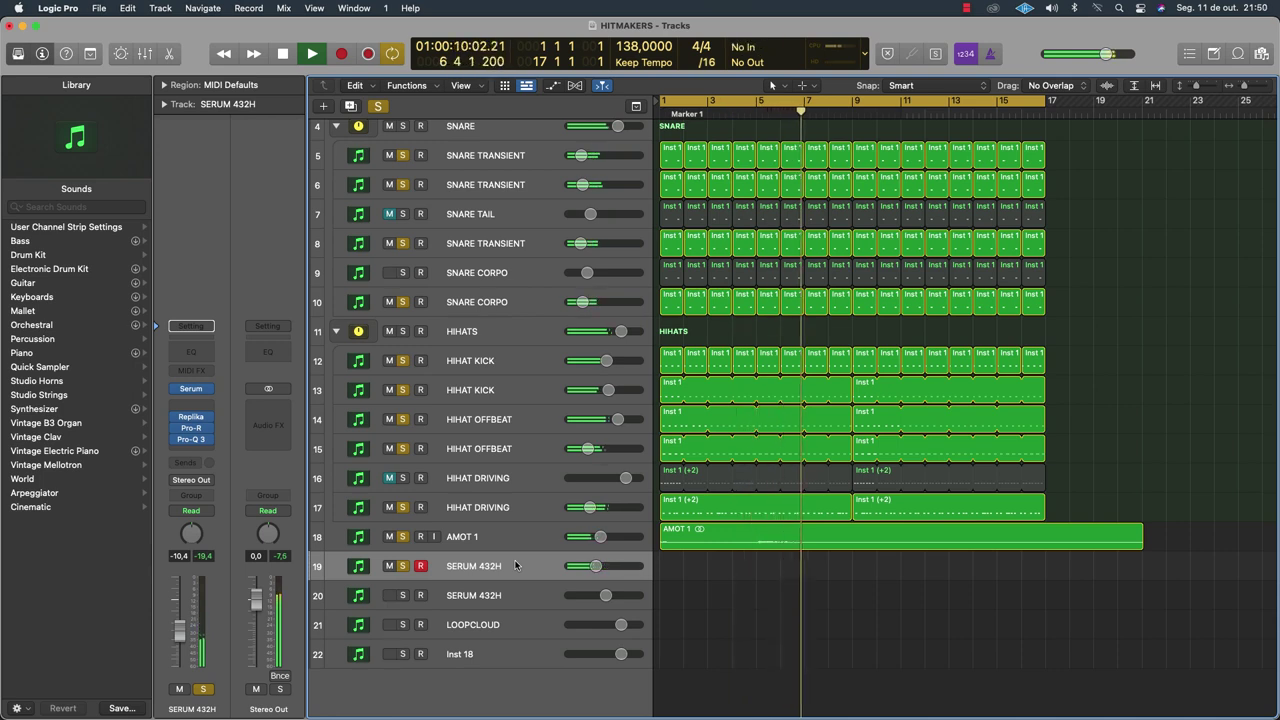
{"action": "key", "text": "shift+r"}
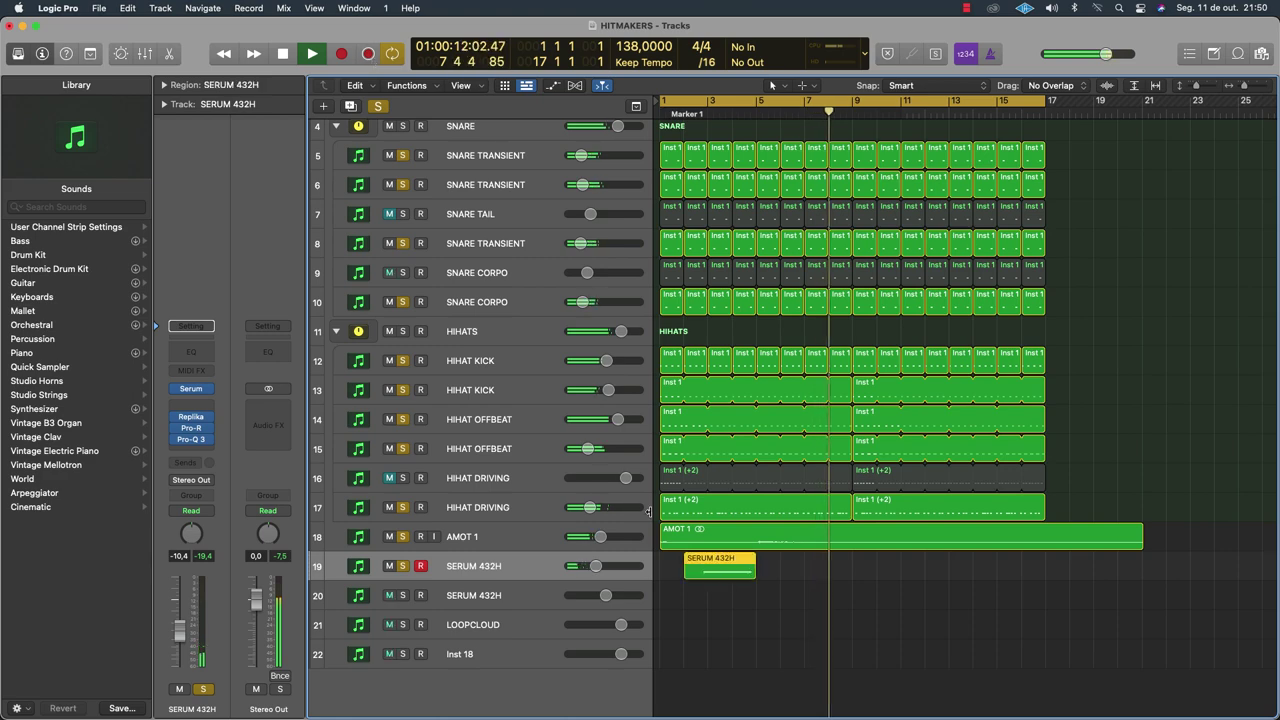
{"action": "key", "text": "space"}
In the Piano Roll, adjust the captured C2 note to start at bar 3 and end at bar 5, and close the editor
{"action": "double_click", "coordinate": [716, 562]}
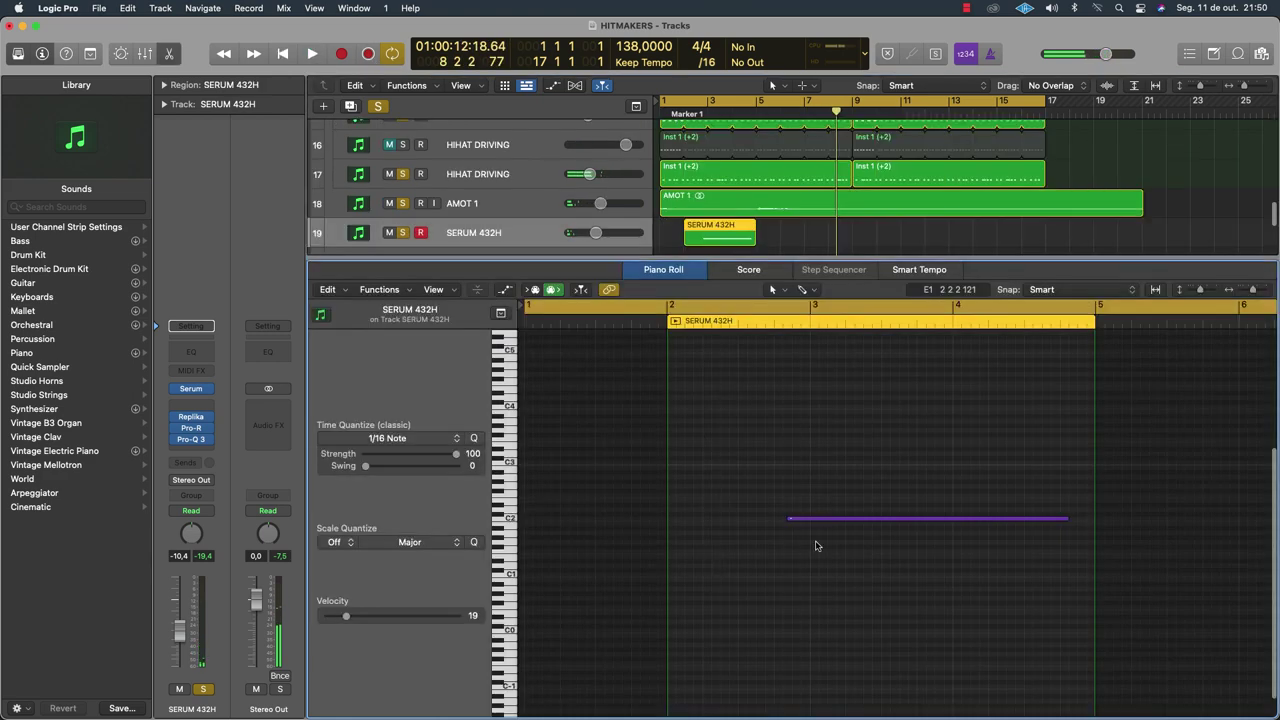
{"action": "left_click_drag", "start_coordinate": [788, 522], "coordinate": [791, 520]}
{"action": "key", "text": "space"}
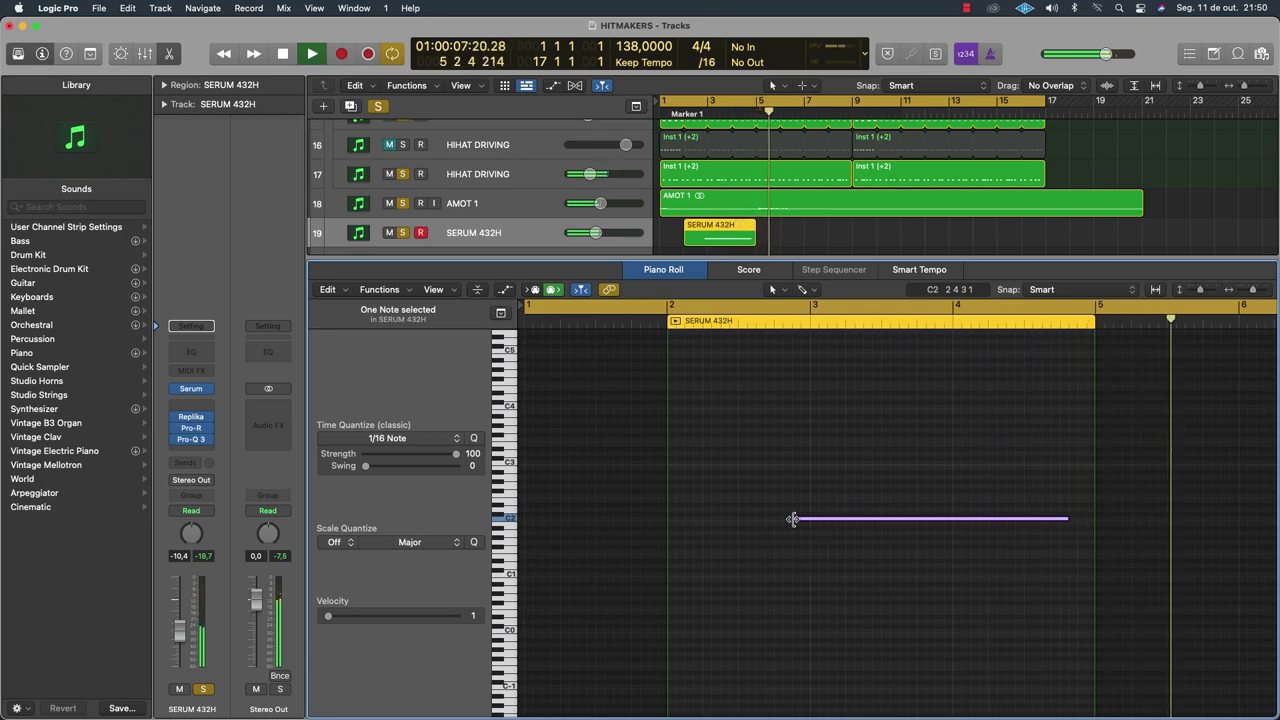
{"action": "left_click_drag", "start_coordinate": [1068, 521], "coordinate": [1094, 522]}
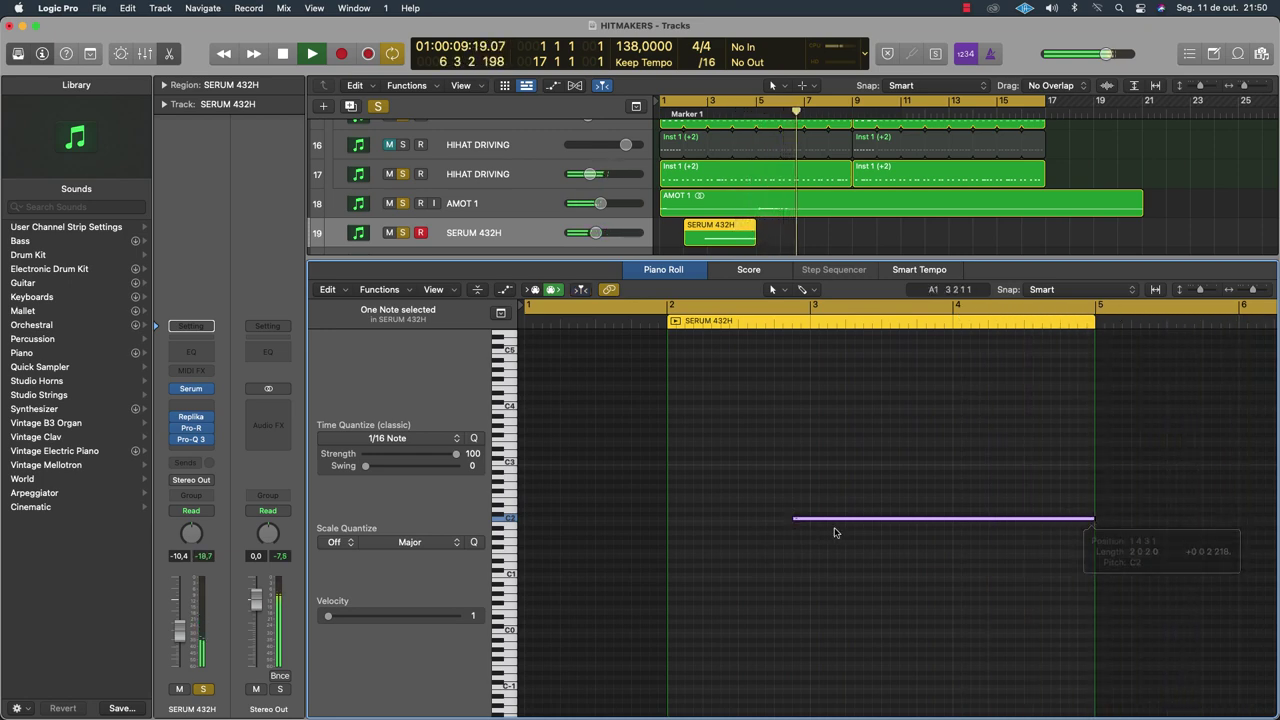
{"action": "key", "text": "Return"}
{"action": "left_click_drag", "start_coordinate": [802, 522], "coordinate": [811, 522]}
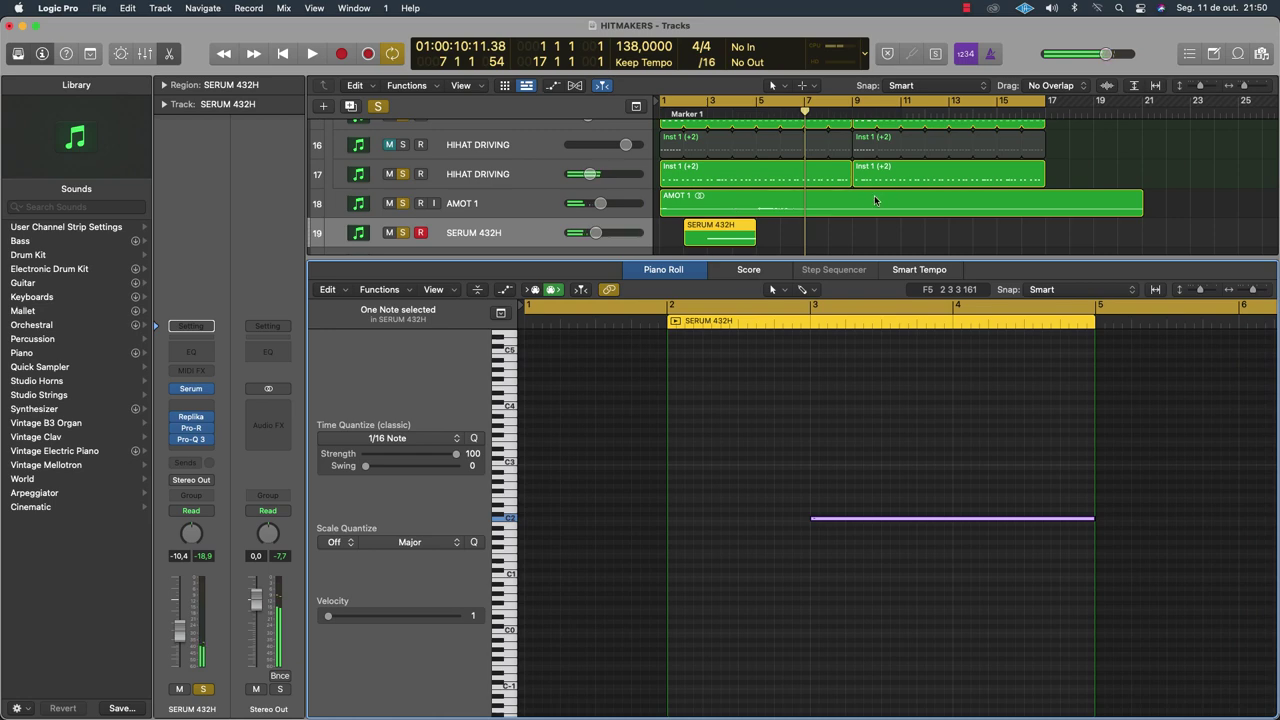
{"action": "left_click", "coordinate": [688, 272]}
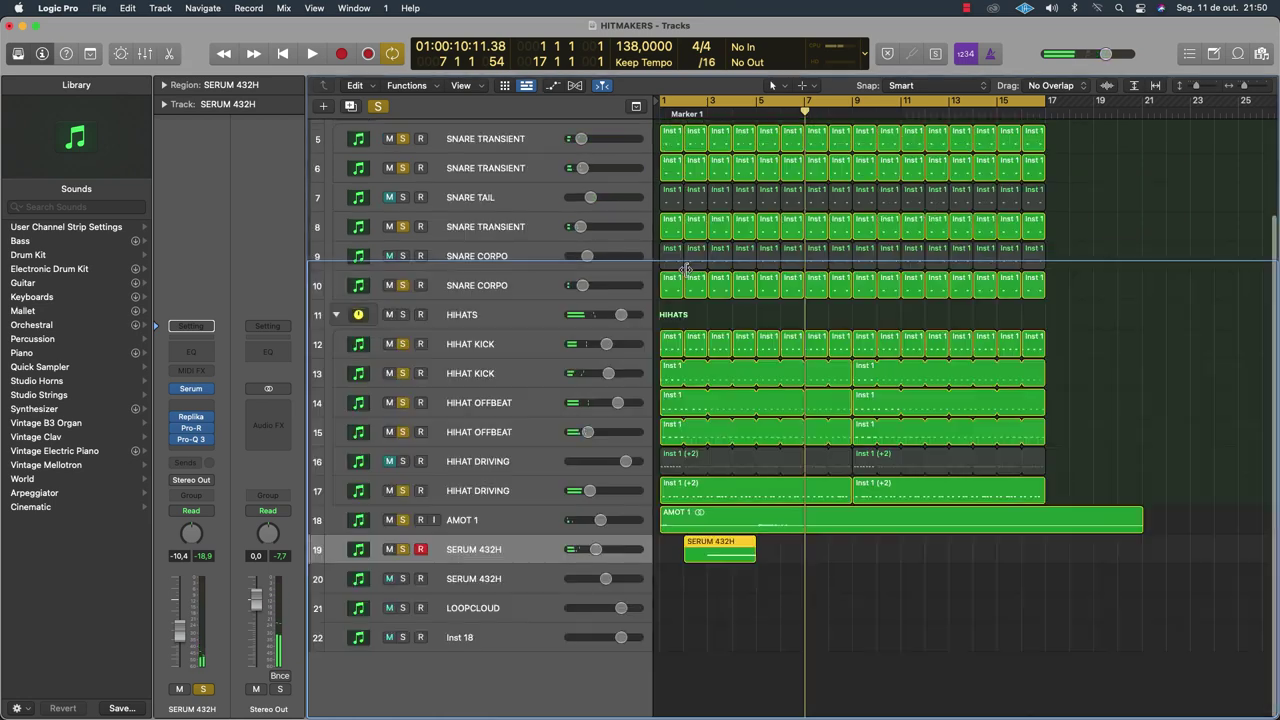
Bounce the SERUM 432H region in place to a new track named PAD, and extend the PAD region to about bar 12
{"action": "right_click", "coordinate": [716, 545]}
{"action": "left_click", "coordinate": [771, 422]}
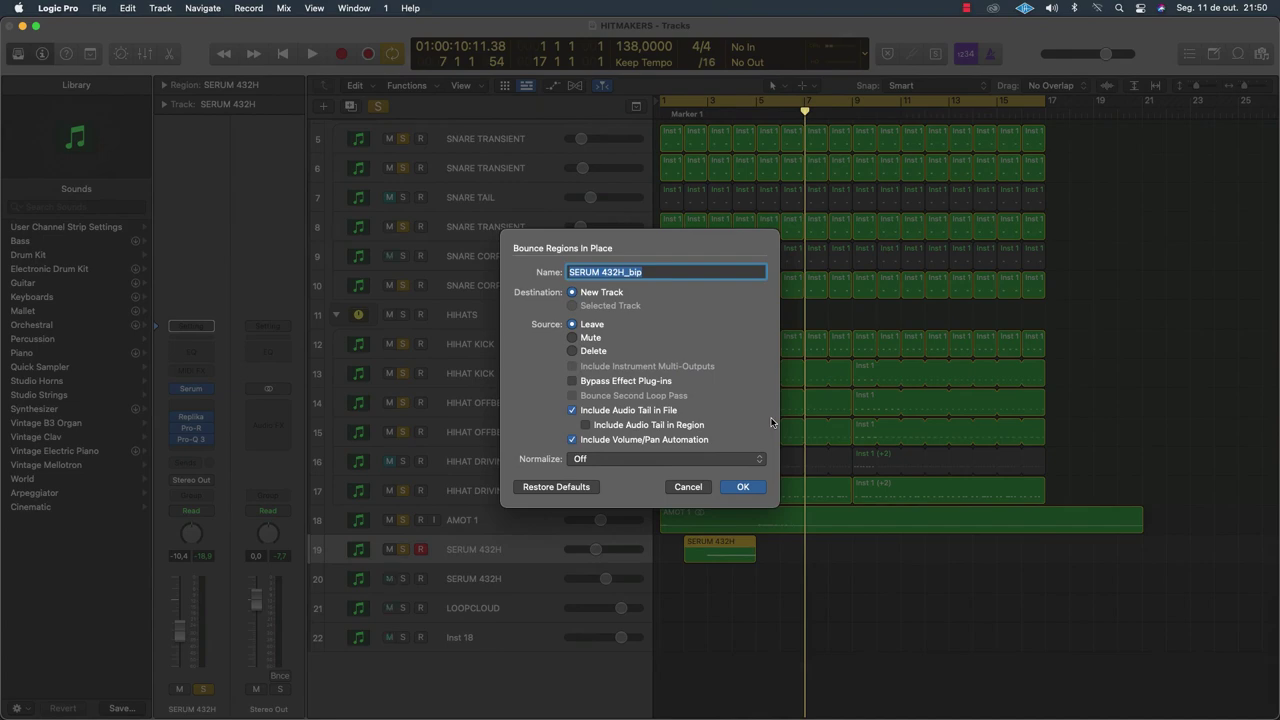
{"action": "type", "text": "PAD"}
{"action": "key", "text": "Return"}
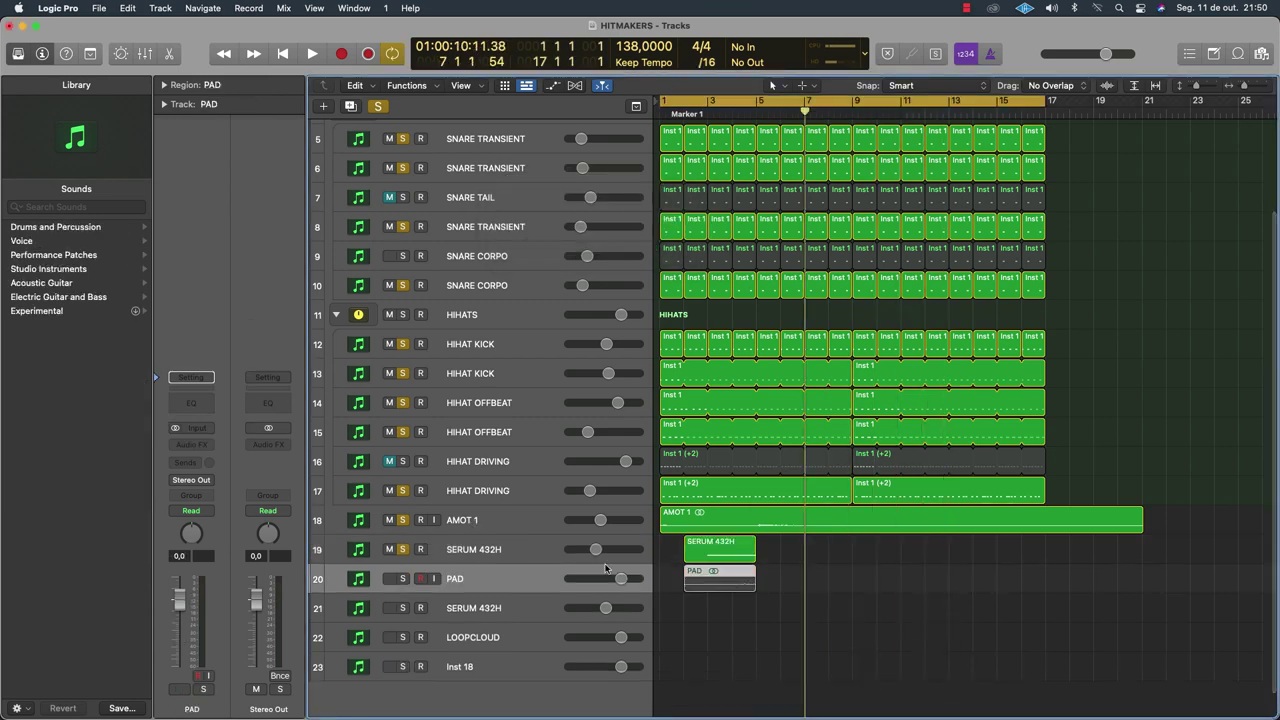
{"action": "left_click_drag", "start_coordinate": [754, 587], "coordinate": [930, 600]}
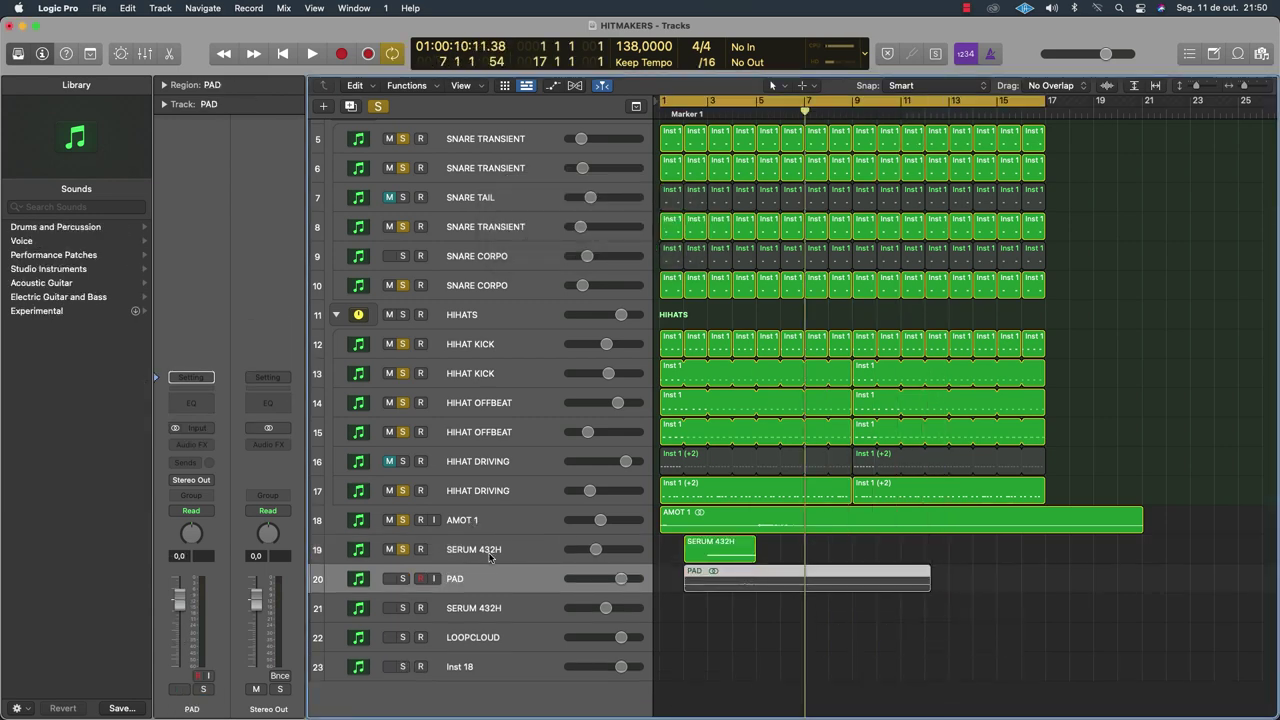
Move track 19, SERUM 432H, below the PAD track and delete its MIDI region
{"action": "left_click_drag", "start_coordinate": [490, 558], "coordinate": [490, 592]}
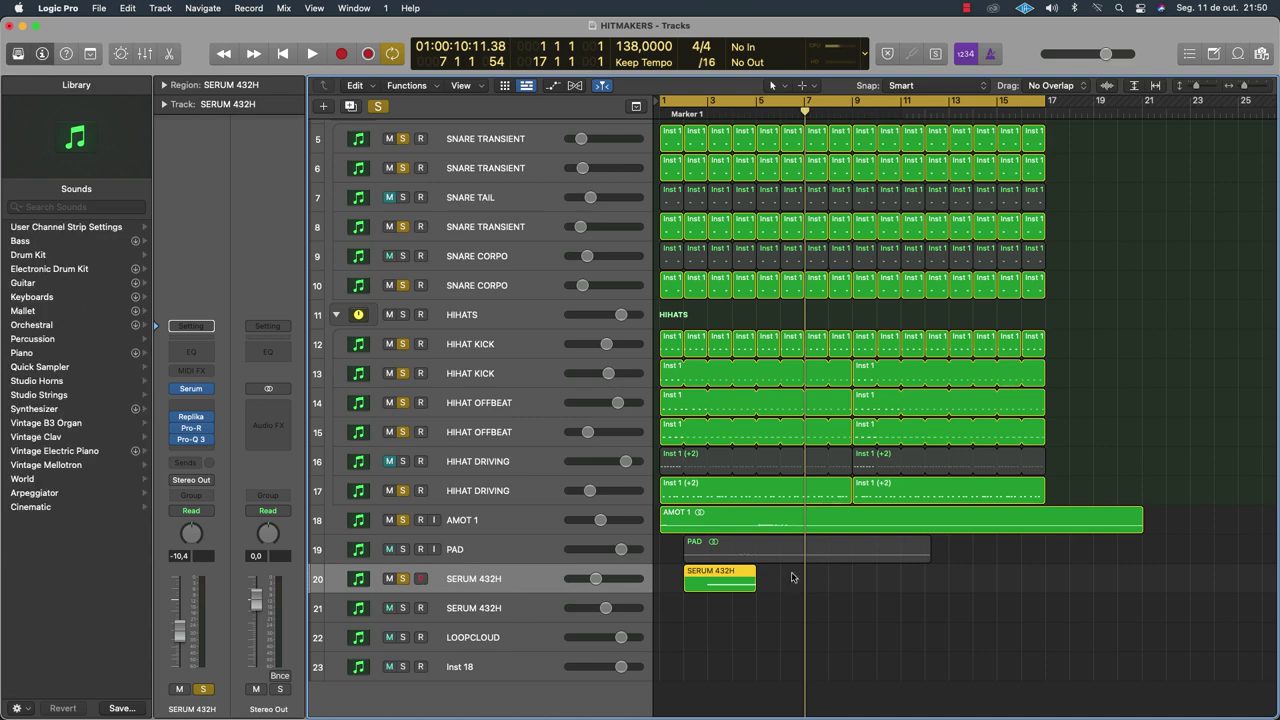
{"action": "left_click_drag", "start_coordinate": [788, 577], "coordinate": [713, 579]}
{"action": "scroll", "coordinate": [713, 579], "scroll_direction": "right", "scroll_amount": 1}
{"action": "left_click", "coordinate": [661, 577]}
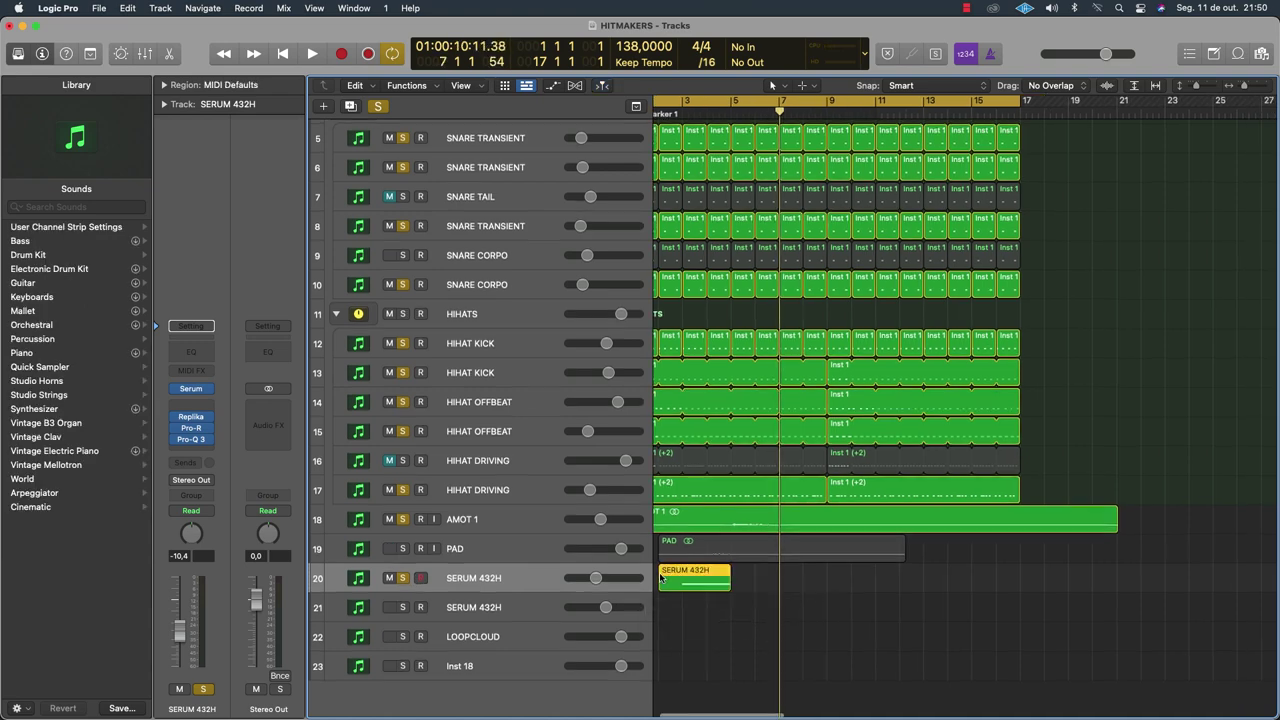
{"action": "key", "text": "Delete"}
{"action": "scroll", "coordinate": [700, 560], "scroll_direction": "left", "scroll_amount": 2}
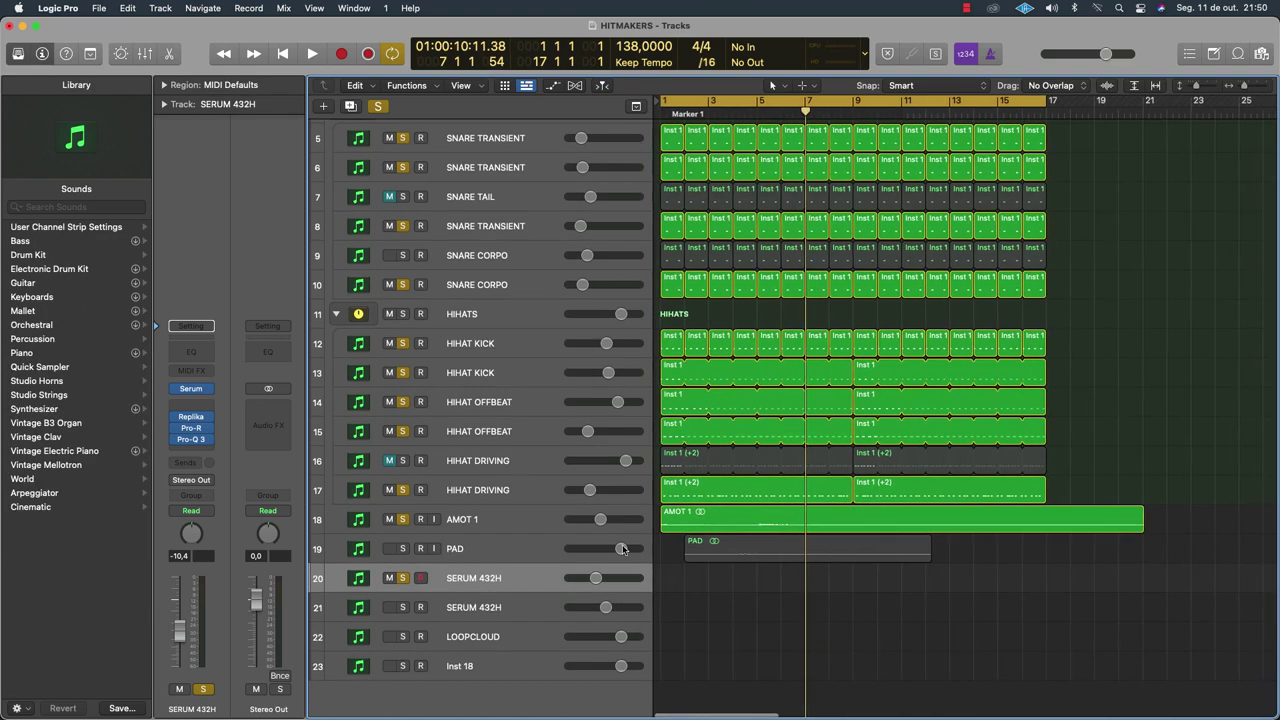
Move the LOOPCLOUD track directly below PAD, and play the loop with both tracks soloed
{"action": "left_click", "coordinate": [402, 548]}
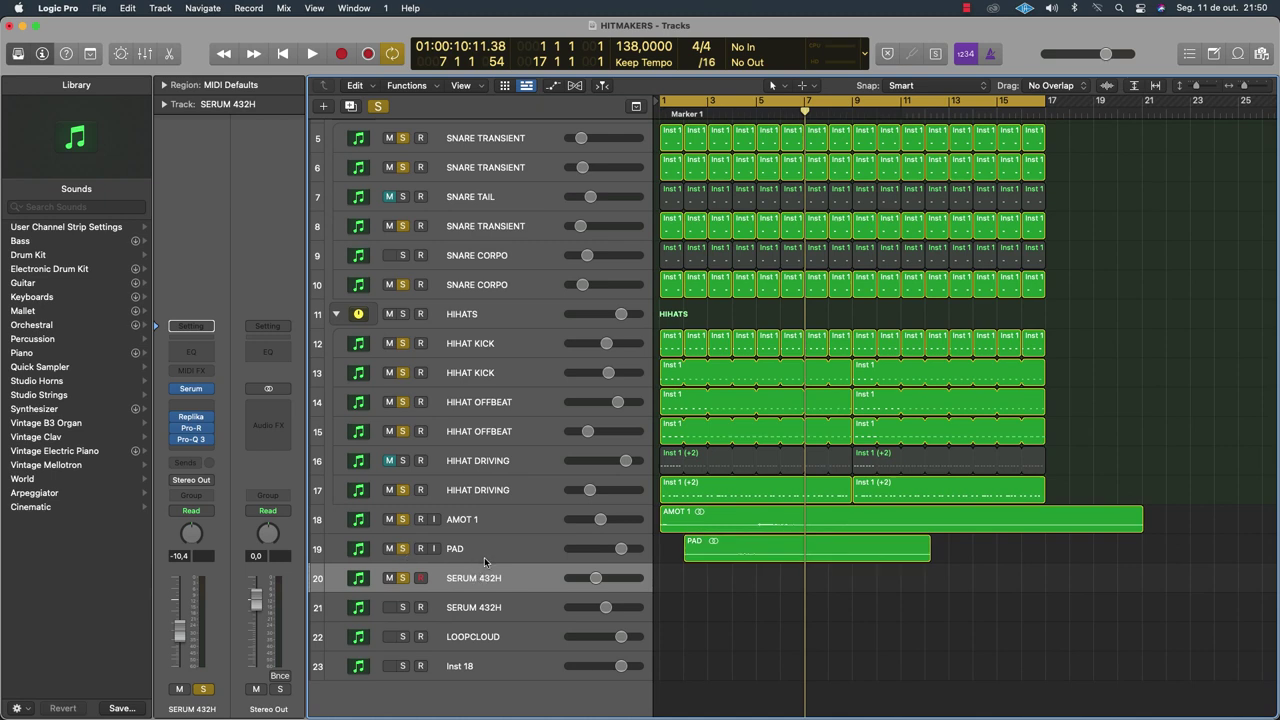
{"action": "left_click", "coordinate": [478, 642]}
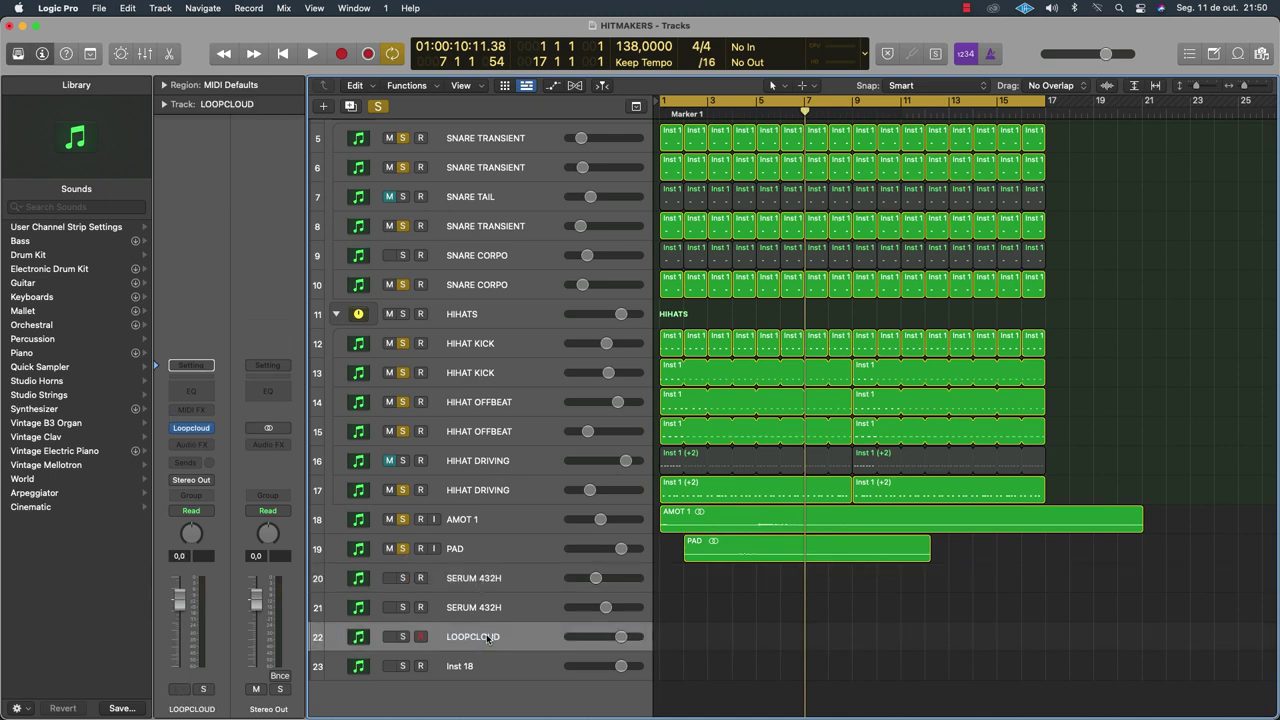
{"action": "left_click_drag", "start_coordinate": [487, 638], "coordinate": [485, 577]}
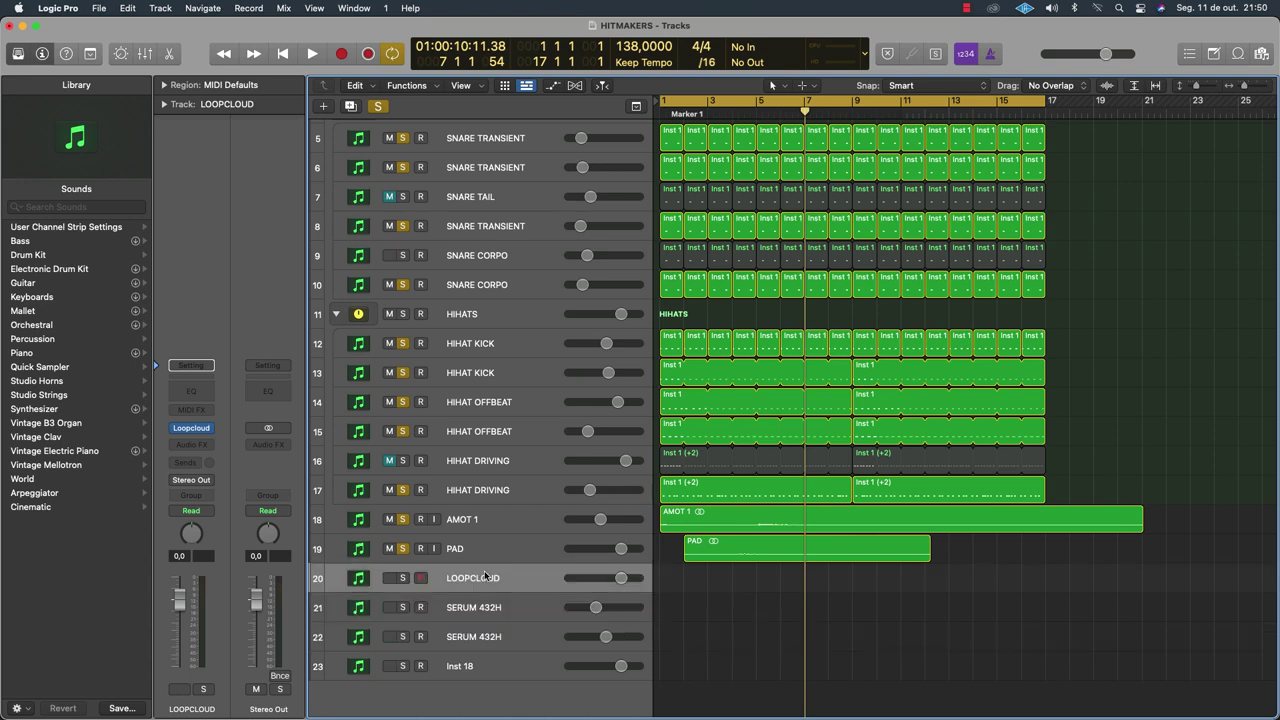
{"action": "left_click", "coordinate": [403, 578]}
{"action": "key", "text": "space"}
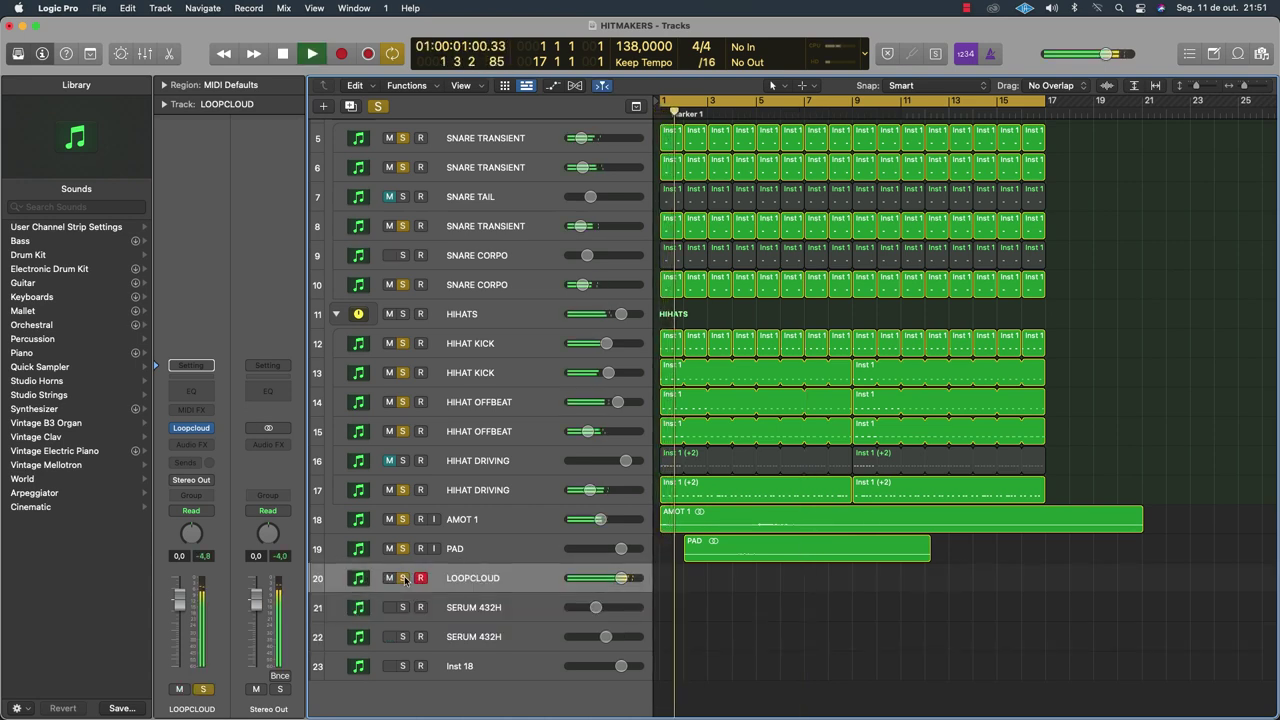
Stop playback and open the Loopcloud app from the plugin on the LOOPCLOUD track
{"action": "key", "text": "space"}
{"action": "left_click", "coordinate": [194, 428]}
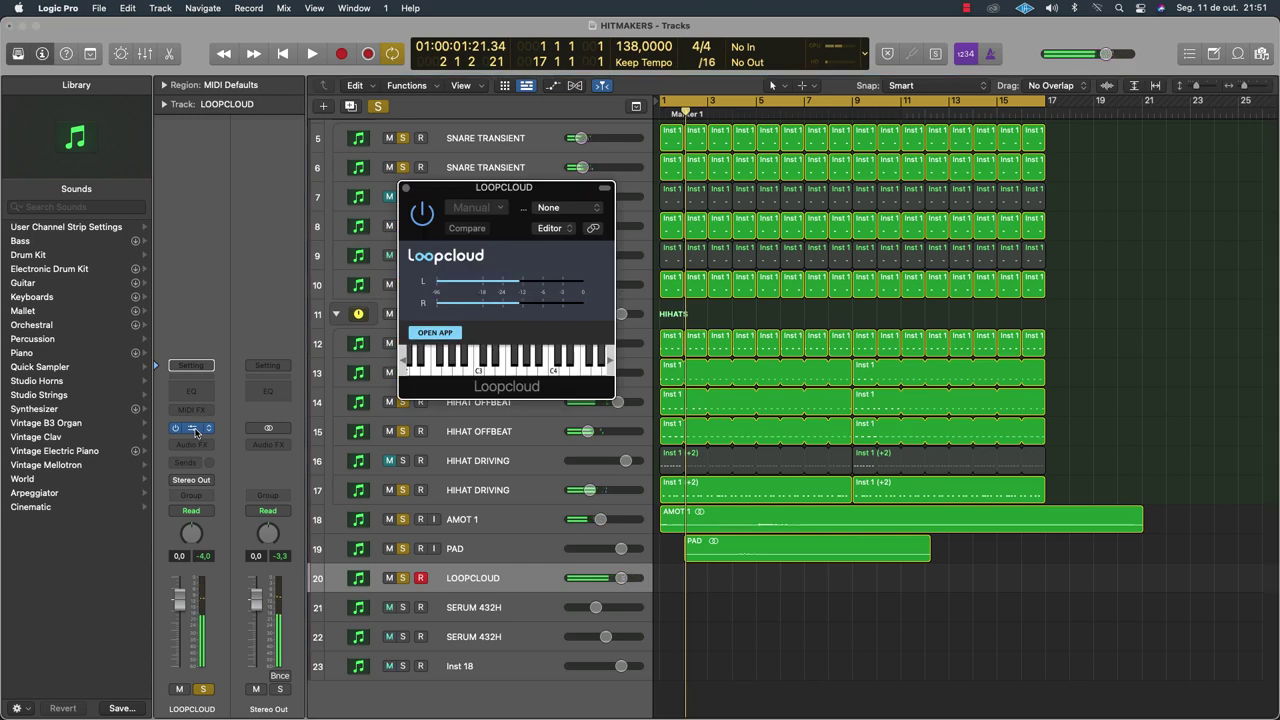
{"action": "left_click", "coordinate": [436, 331]}
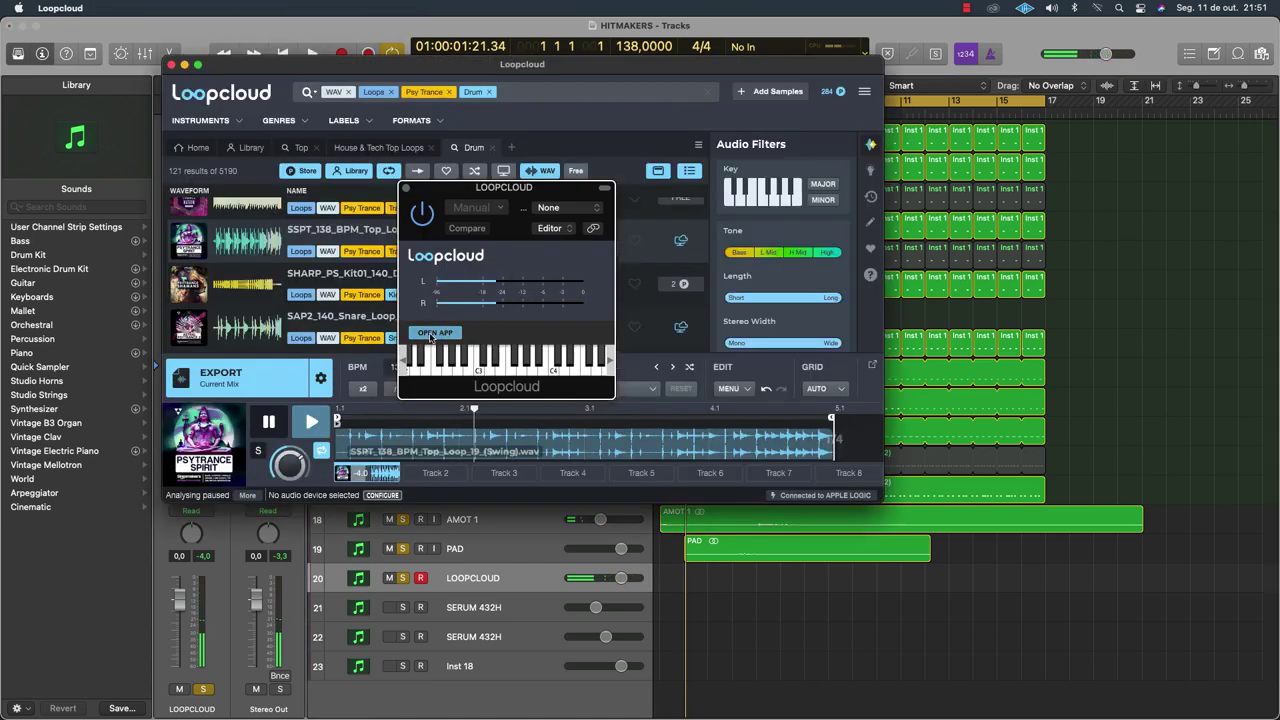
Clear the Drum, Psy Trance and Loops search tags, search for "organic" and open the Organic Ethnic House pack
{"action": "left_click", "coordinate": [490, 92]}
{"action": "left_click", "coordinate": [449, 92]}
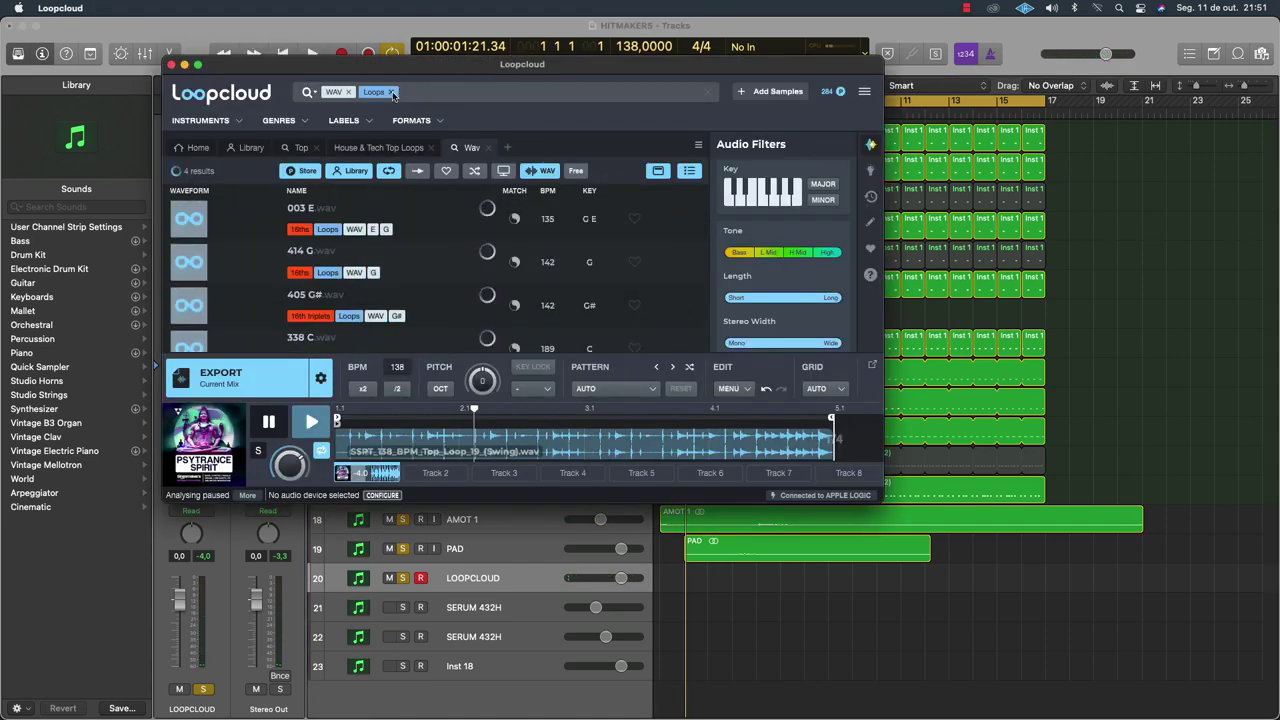
{"action": "left_click", "coordinate": [392, 92]}
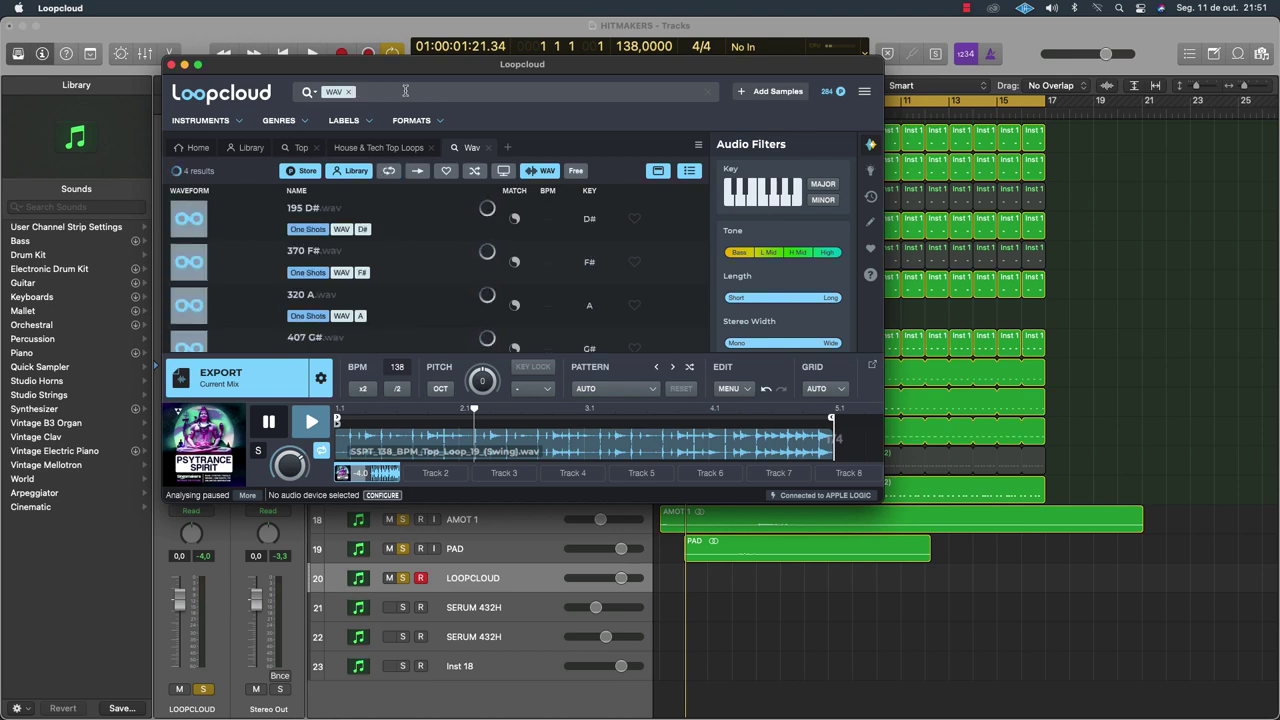
{"action": "type", "text": "organic"}
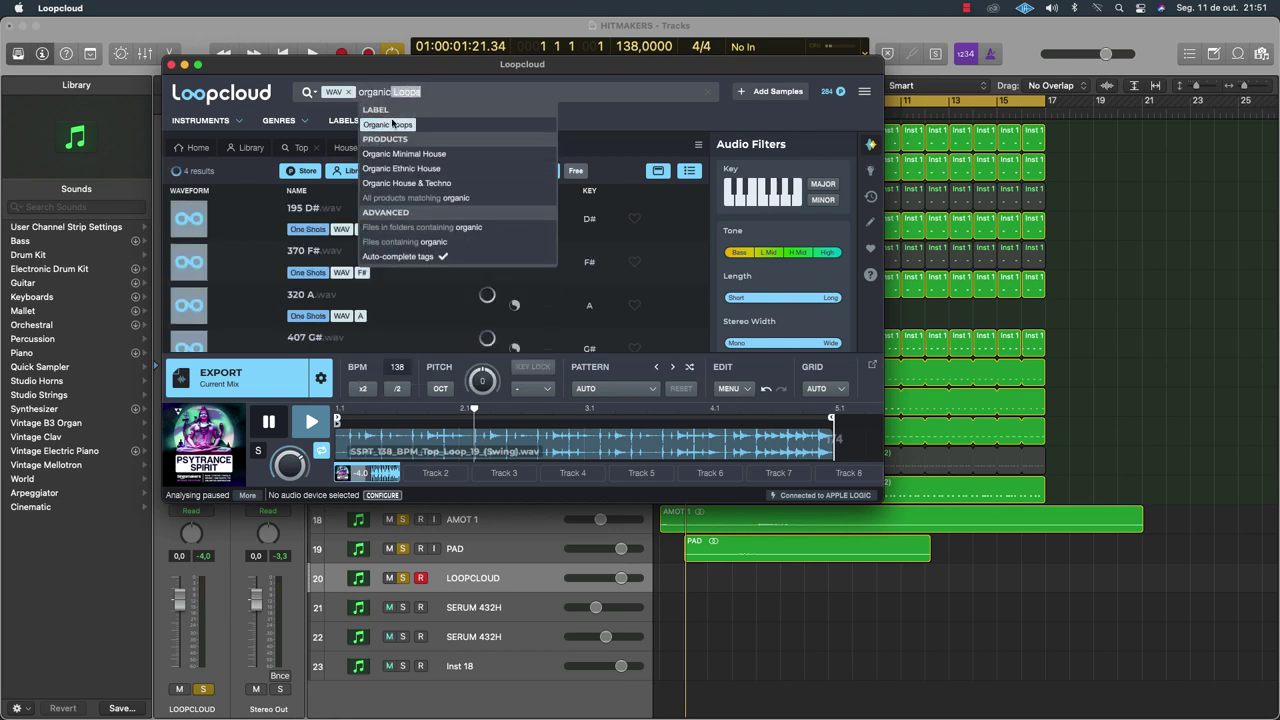
{"action": "left_click", "coordinate": [405, 169]}
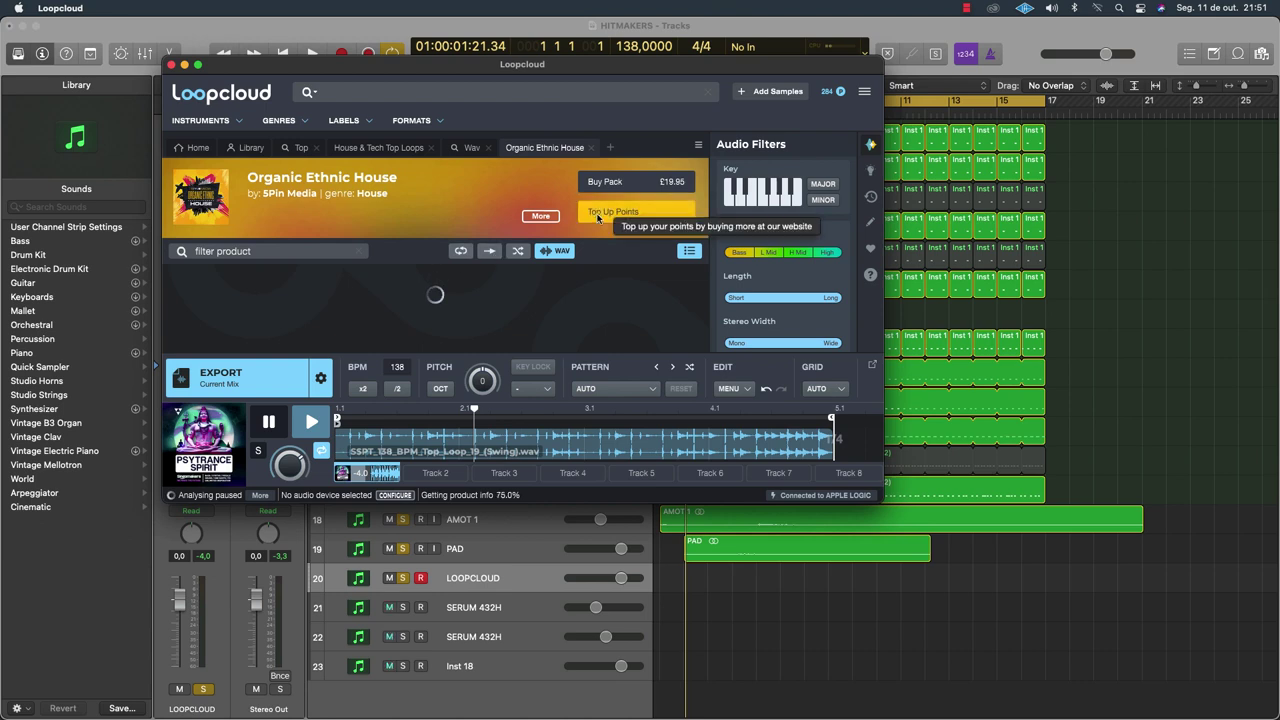
Filter the Organic Ethnic House pack by Percussion and preview the OEH_Drum_01_Perc_120 and OEH_Drum_02_Perc_118 loops
{"action": "left_click", "coordinate": [340, 310]}
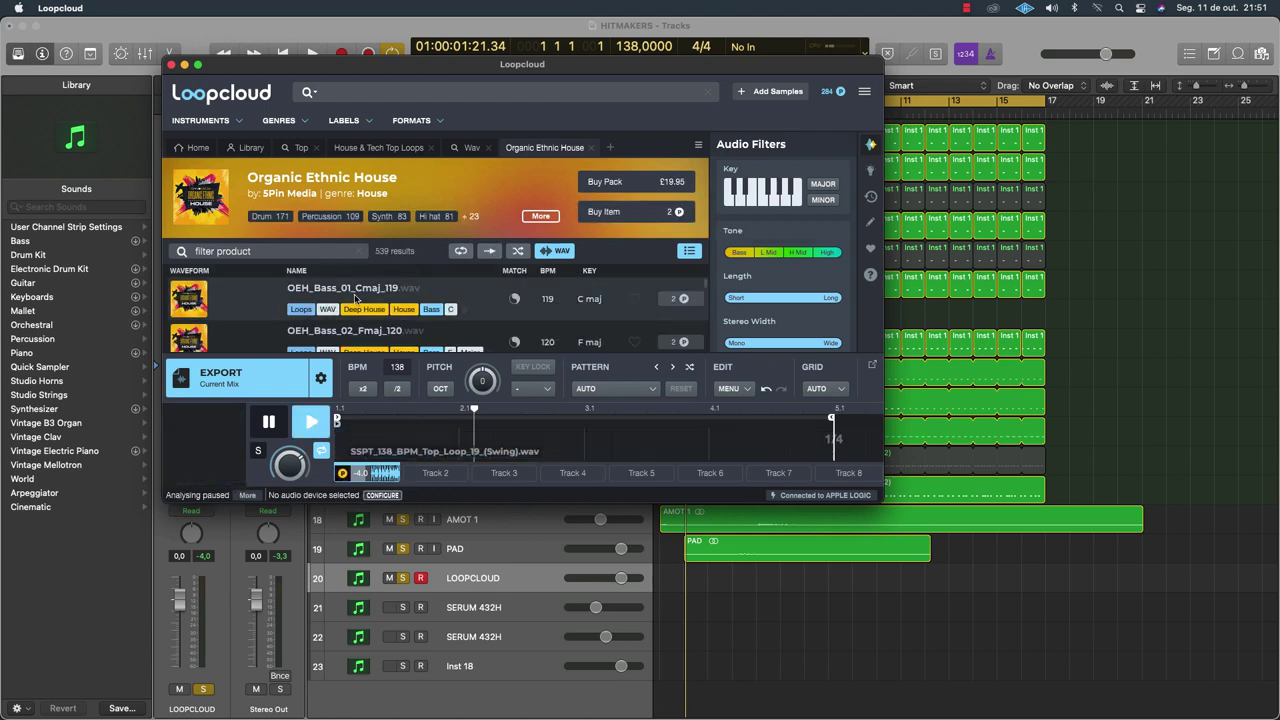
{"action": "left_click", "coordinate": [349, 217]}
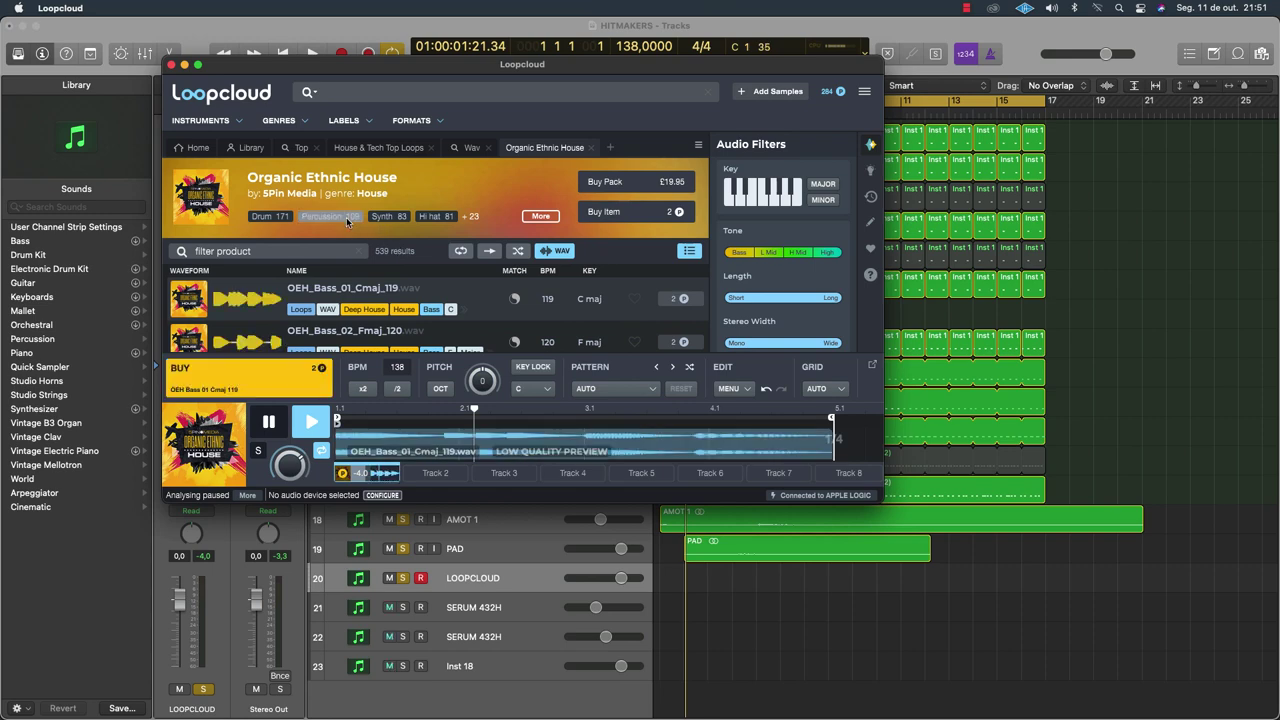
{"action": "left_click", "coordinate": [344, 291]}
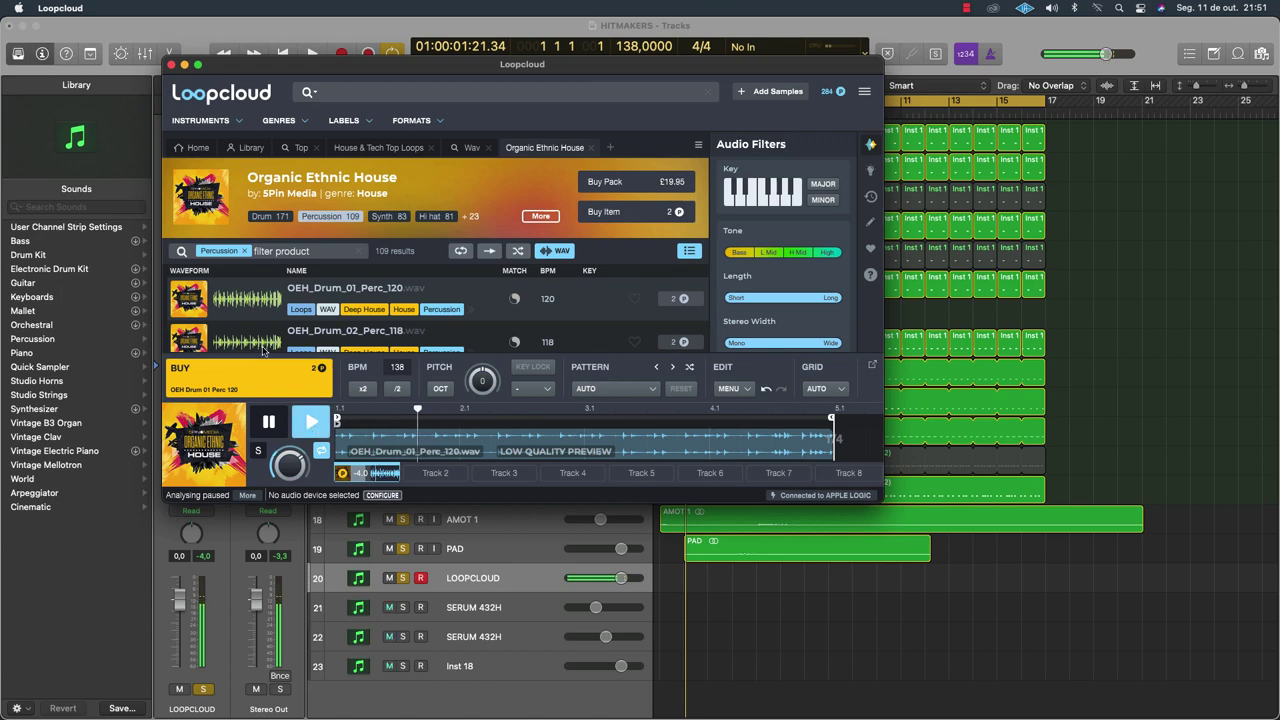
{"action": "key", "text": "Down"}
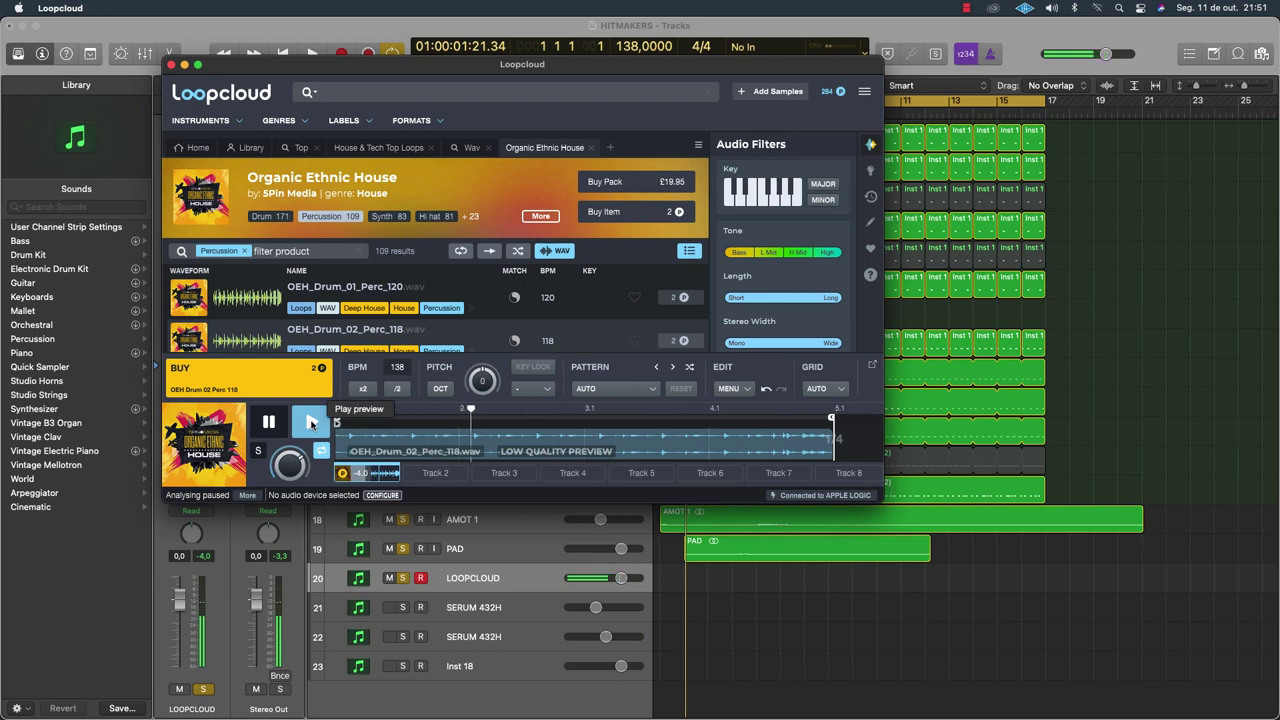
Start project playback in Logic Pro, then return to Loopcloud and preview OEH_Drum_01_Perc_120 against the track
{"action": "left_click", "coordinate": [478, 580]}
{"action": "key", "text": "space"}
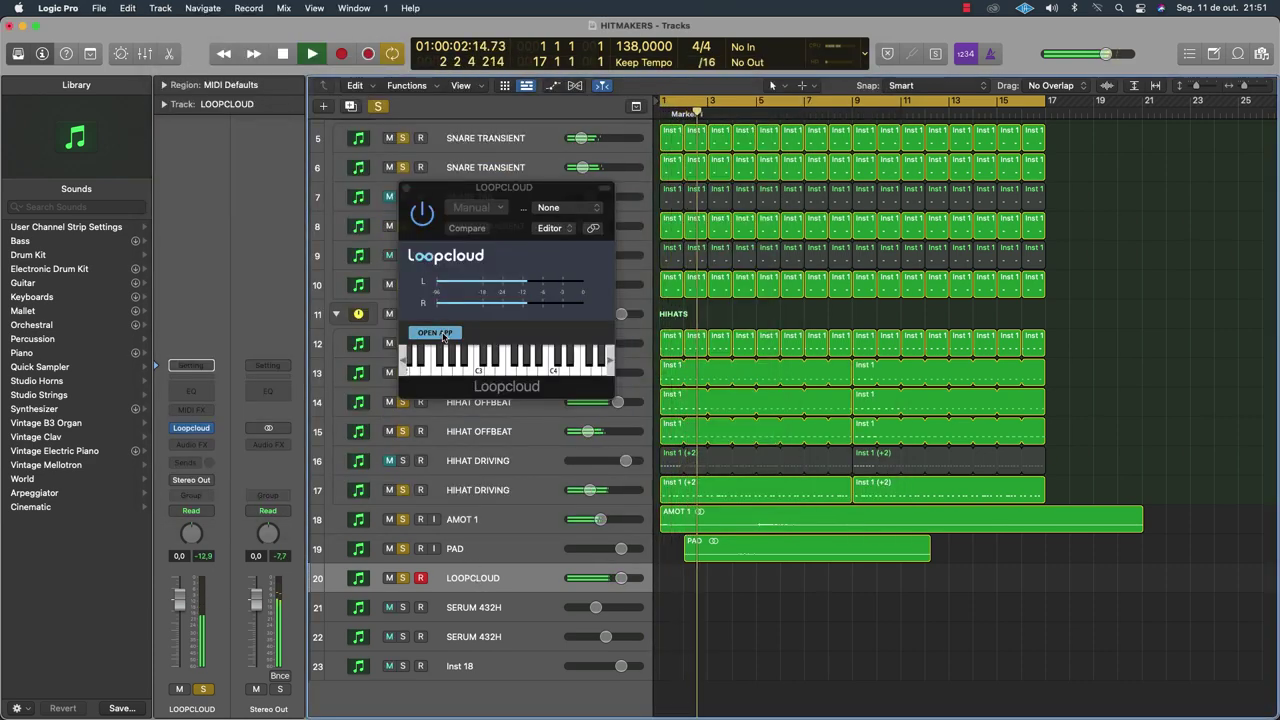
{"action": "left_click", "coordinate": [436, 333]}
{"action": "left_click", "coordinate": [255, 298]}
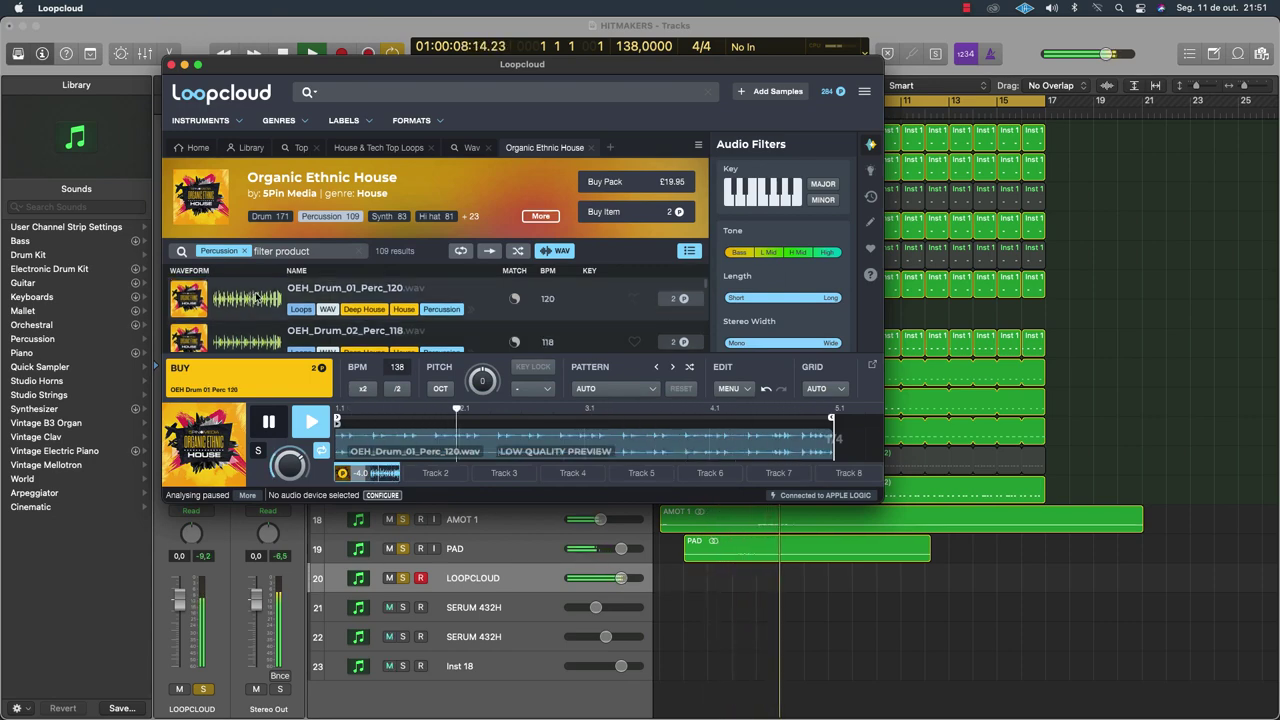
Preview the following OEH_Drum percussion loops through OEH_Drum_05_Perc_119, then Air_Perc1_118, over the playing project
{"action": "scroll", "coordinate": [257, 297], "scroll_direction": "down", "scroll_amount": 3}
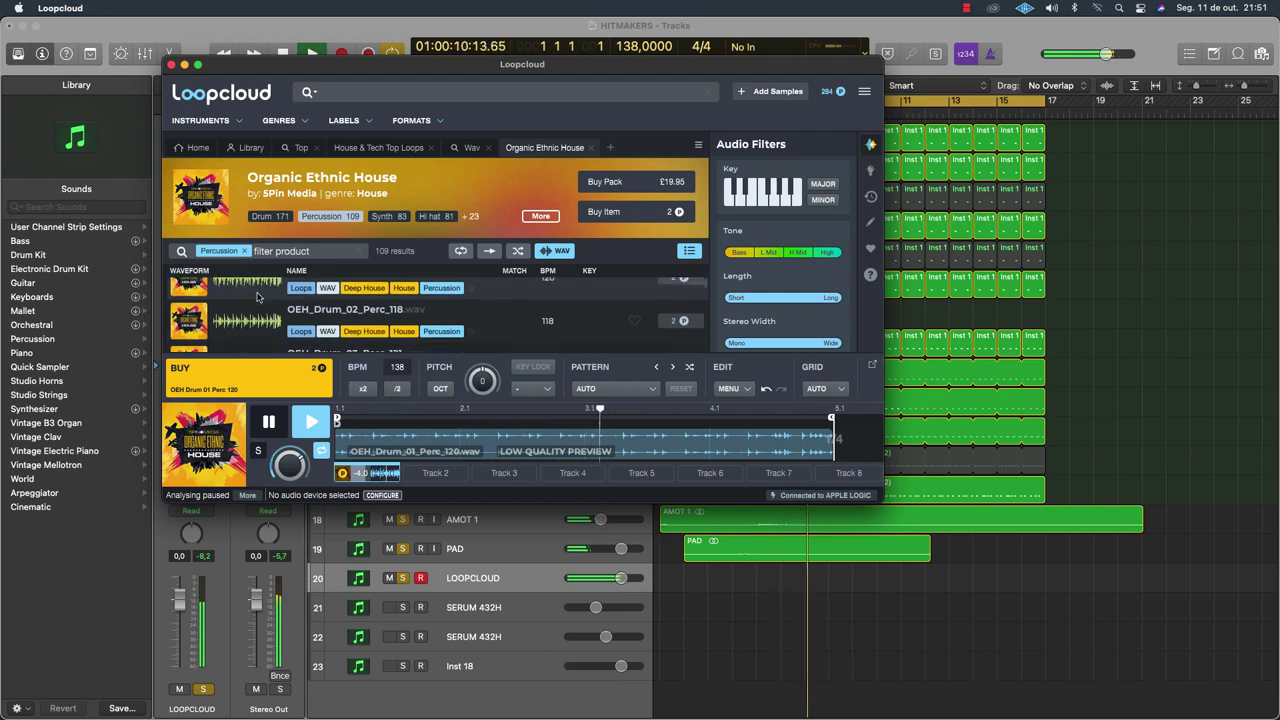
{"action": "left_click", "coordinate": [259, 294]}
{"action": "scroll", "coordinate": [259, 294], "scroll_direction": "down", "scroll_amount": 1}
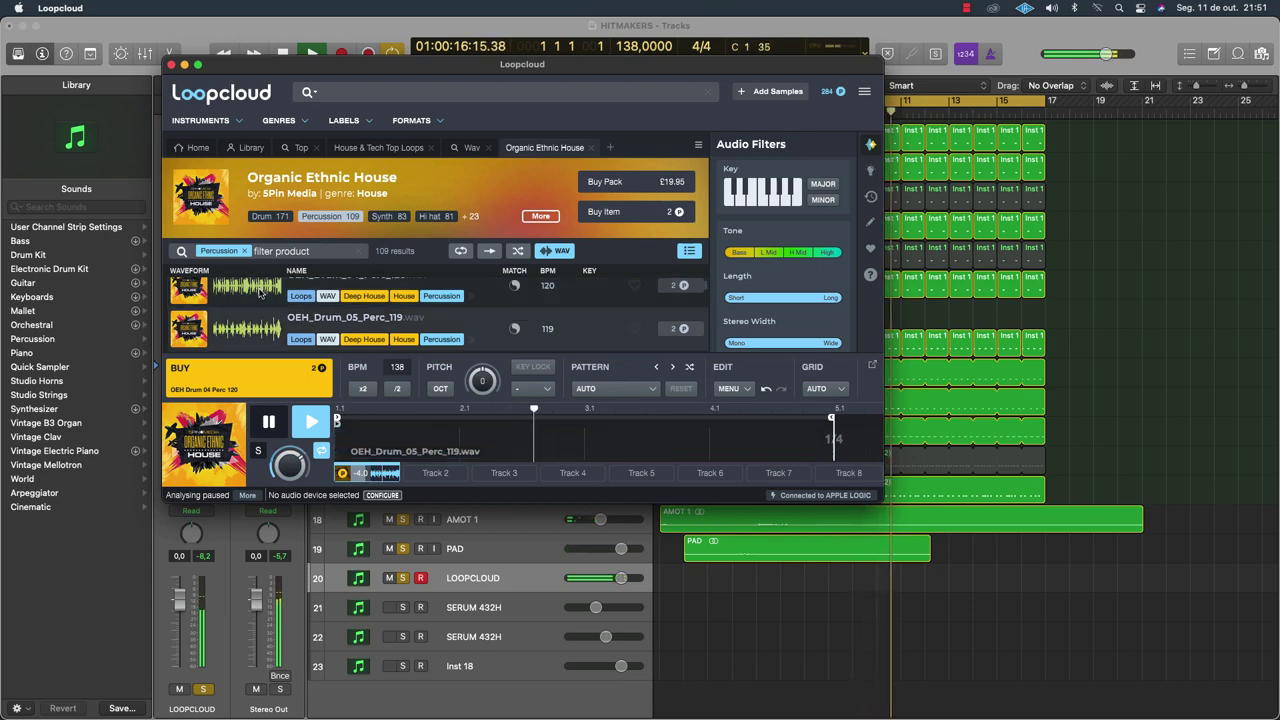
{"action": "key", "text": "Down"}
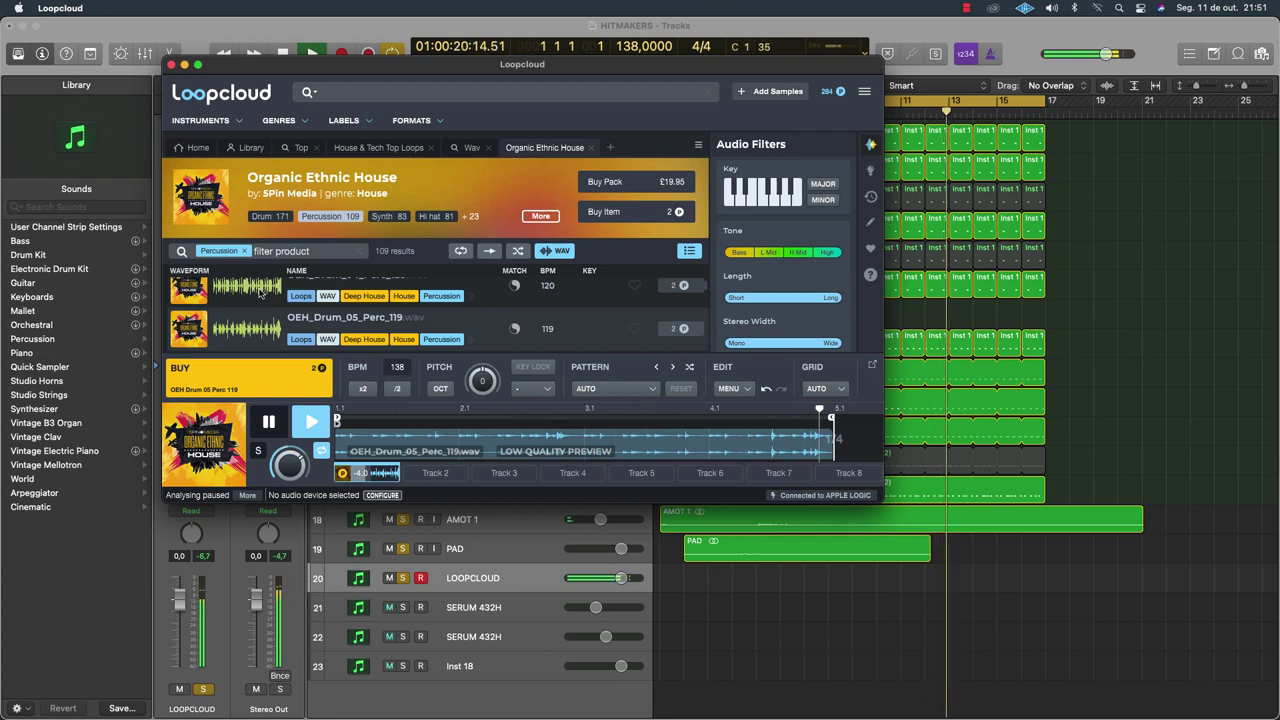
{"action": "key", "text": "Down"}
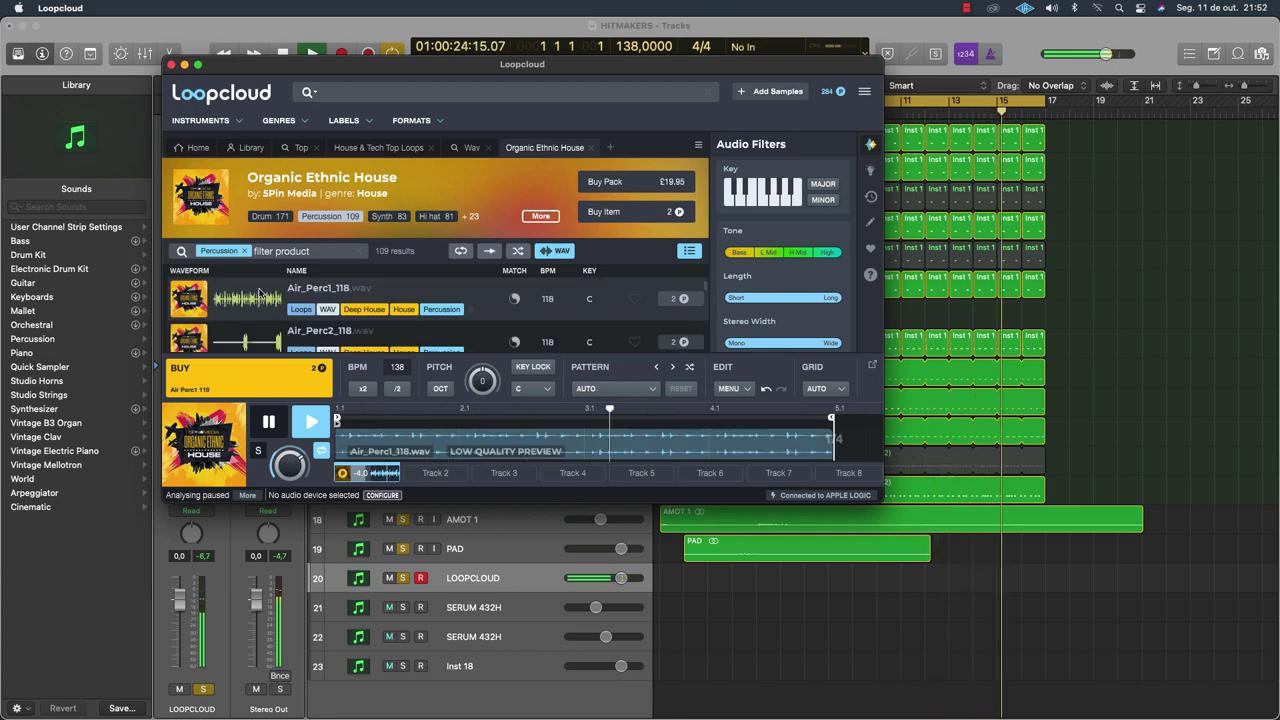
Preview the percussion samples from Air_Perc2_118 through the Air and Ash one-shots to Dust_Perc2_120
{"action": "key", "text": "Down"}
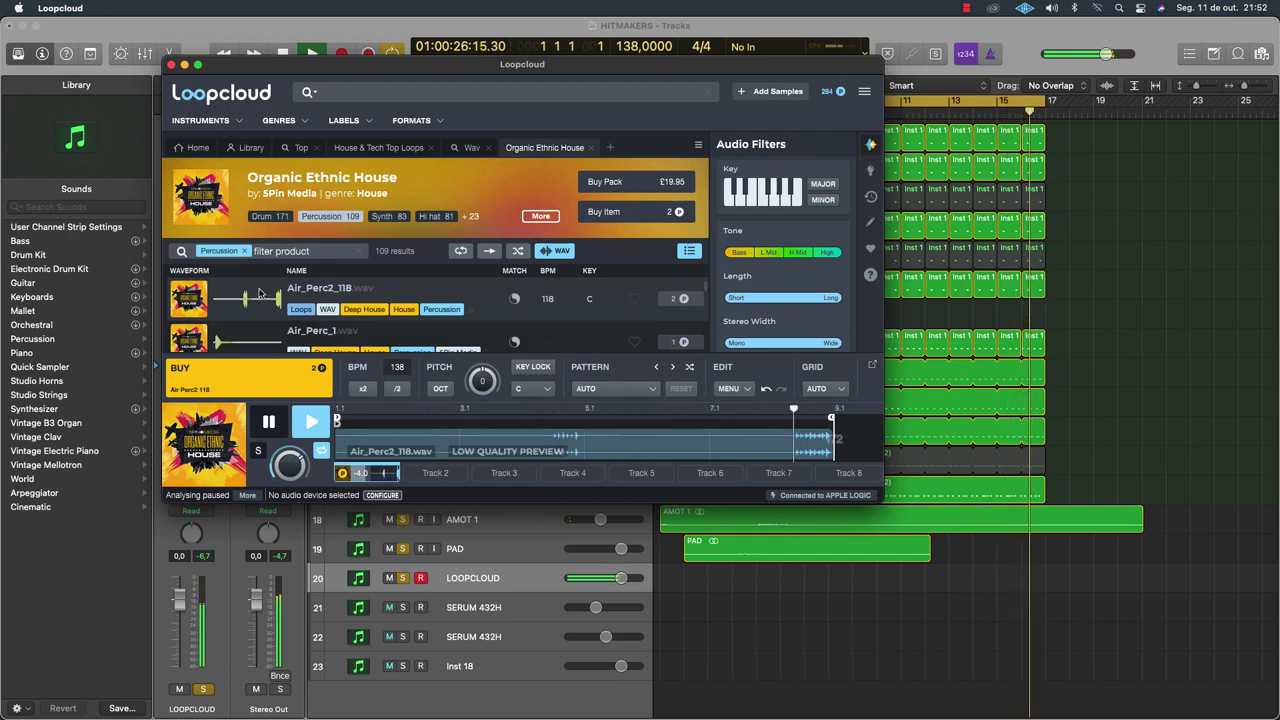
{"action": "key", "text": "Down"}
{"action": "key", "text": "Down"}
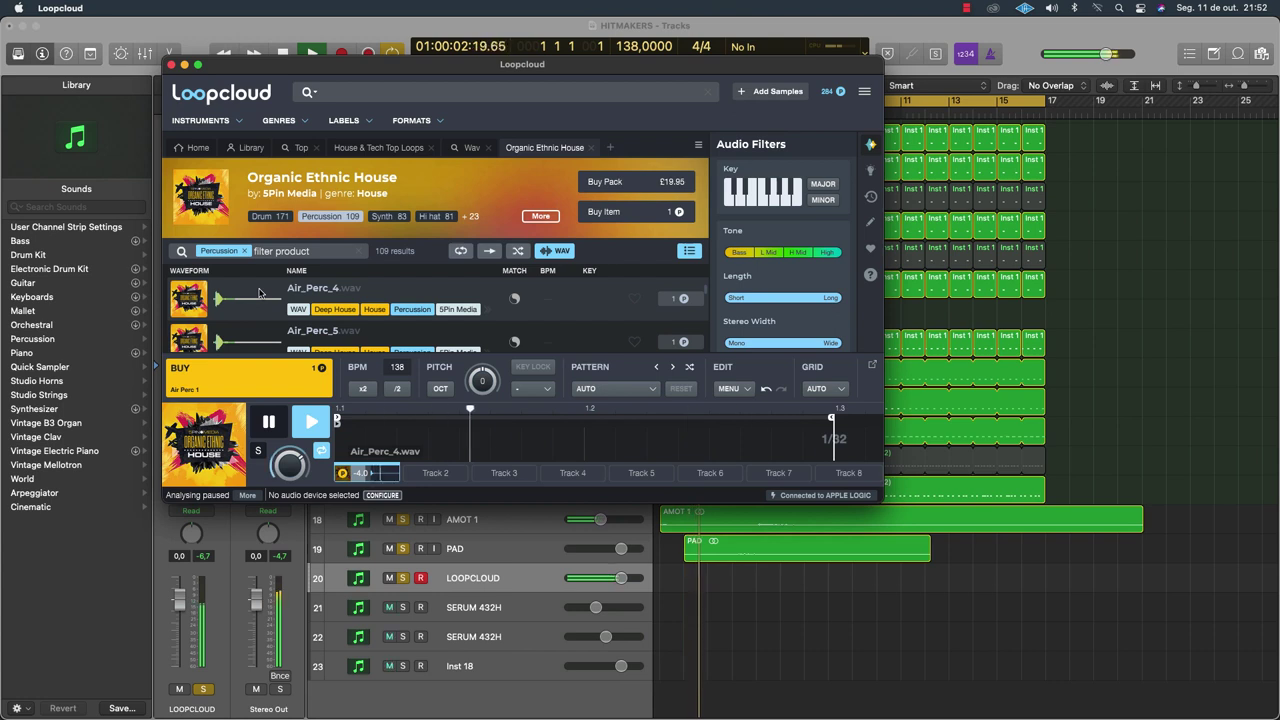
{"action": "key", "text": "Down"}
{"action": "key", "text": "Down"}
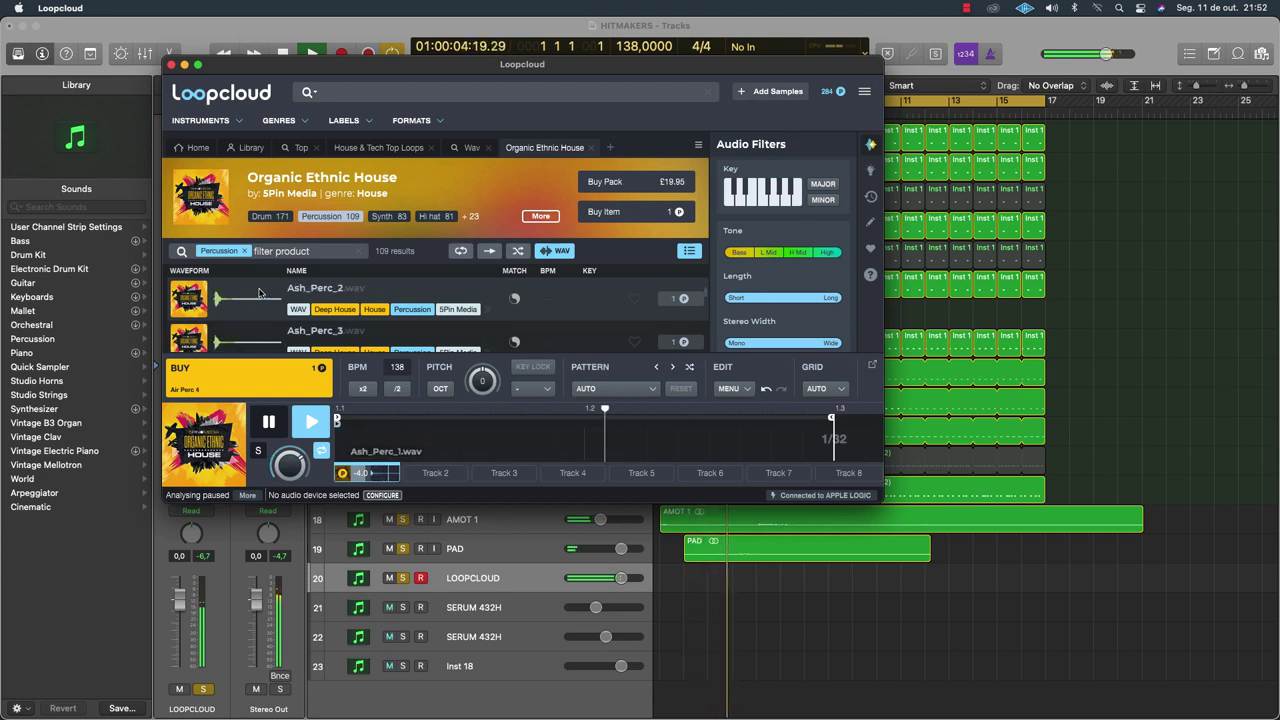
{"action": "key", "text": "Down"}
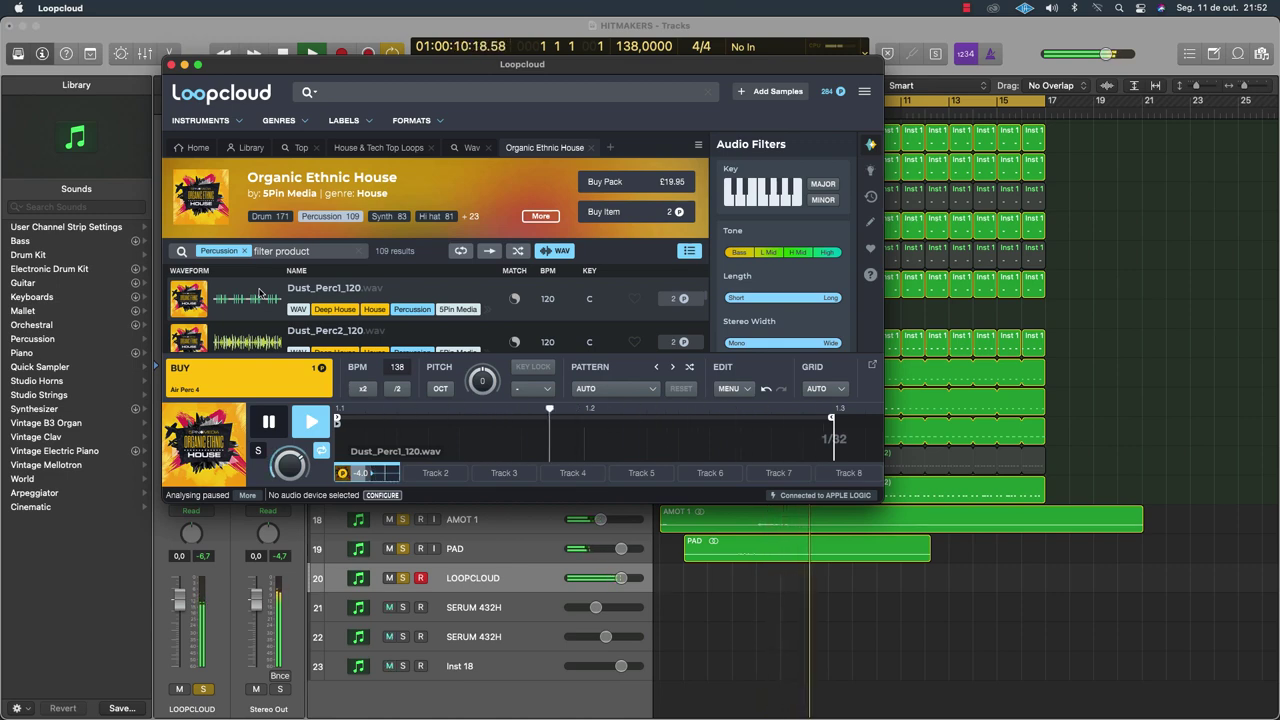
{"action": "key", "text": "Down"}
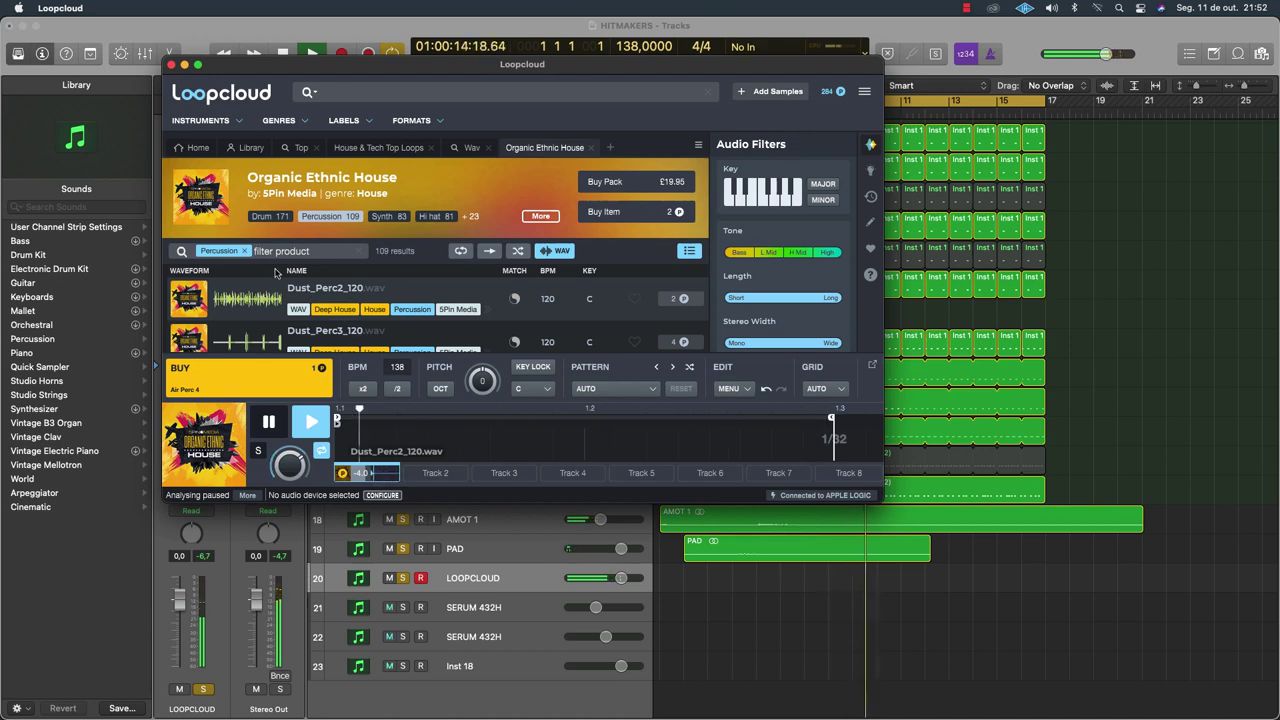
Preview the Fire_Perc1_120 and Fire_Perc2_120 loops against the playing track
{"action": "scroll", "coordinate": [300, 325], "scroll_direction": "down", "scroll_amount": 4}
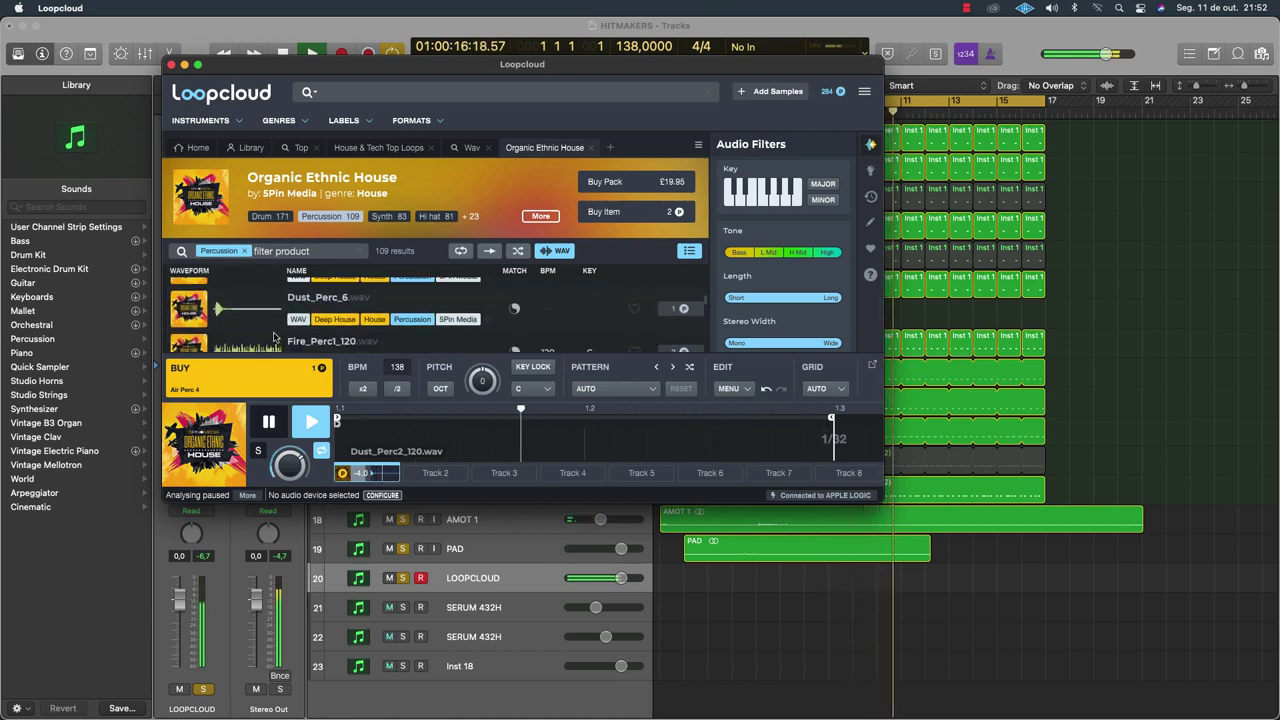
{"action": "key", "text": "Down"}
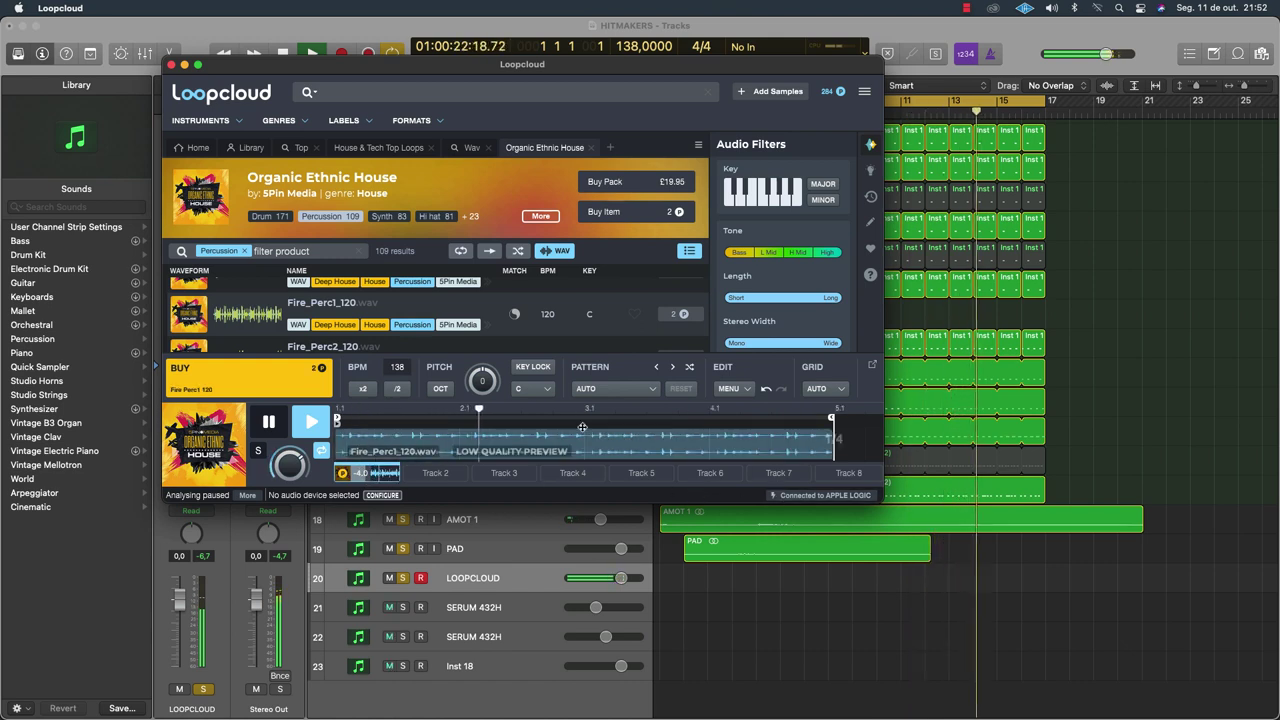
{"action": "key", "text": "Down"}
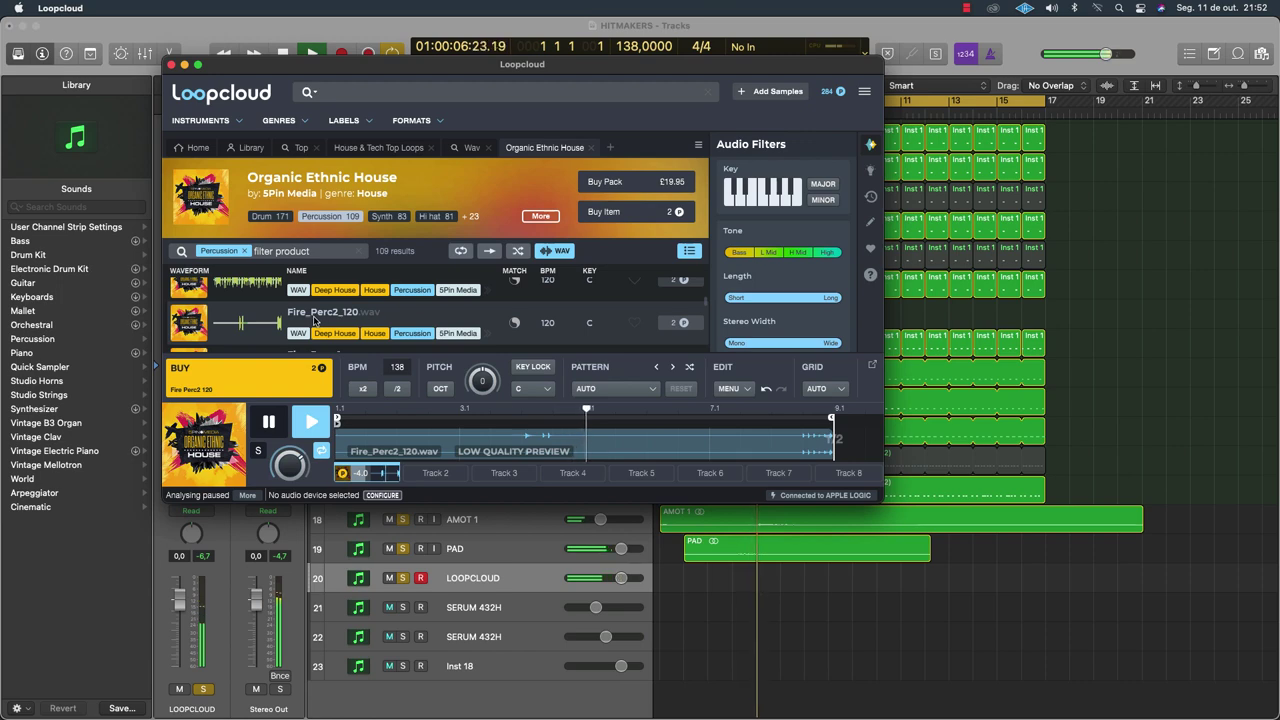
Preview the Fire_Perc one-shots from Fire_Perc_1 to Fire_Perc_6 over the playing project
{"action": "scroll", "coordinate": [240, 346], "scroll_direction": "up", "scroll_amount": 2}
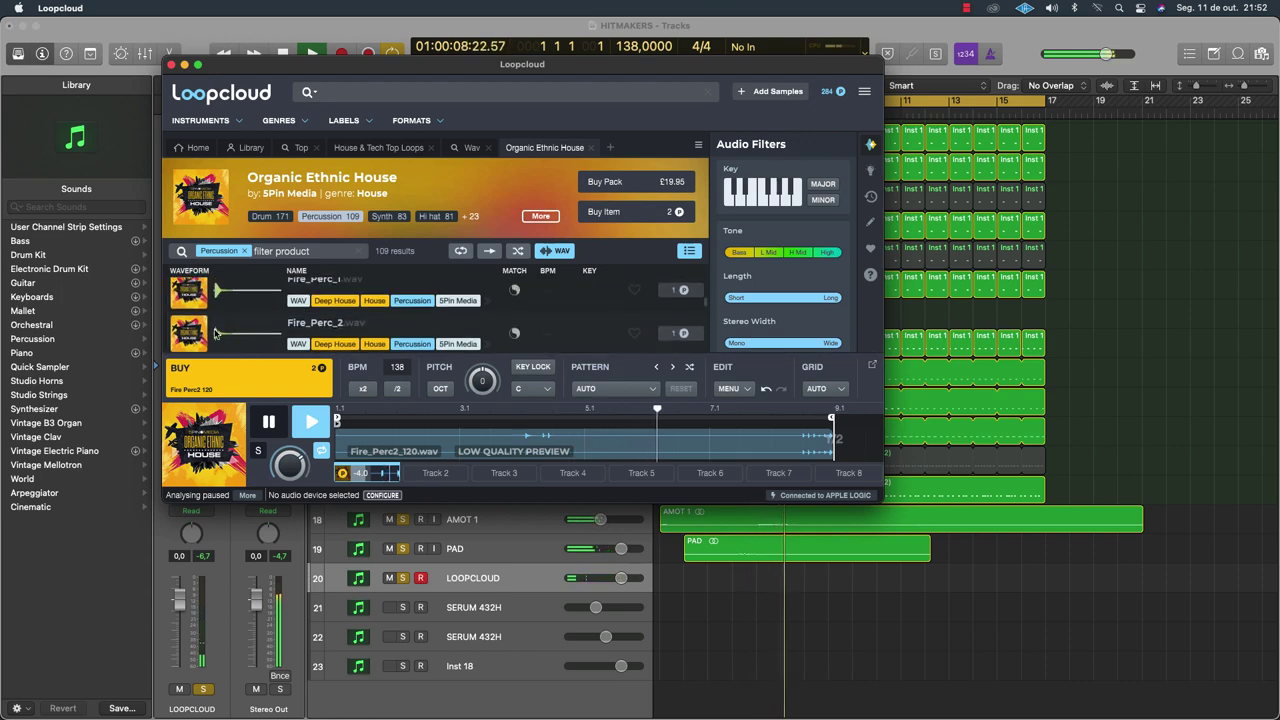
{"action": "left_click", "coordinate": [214, 331]}
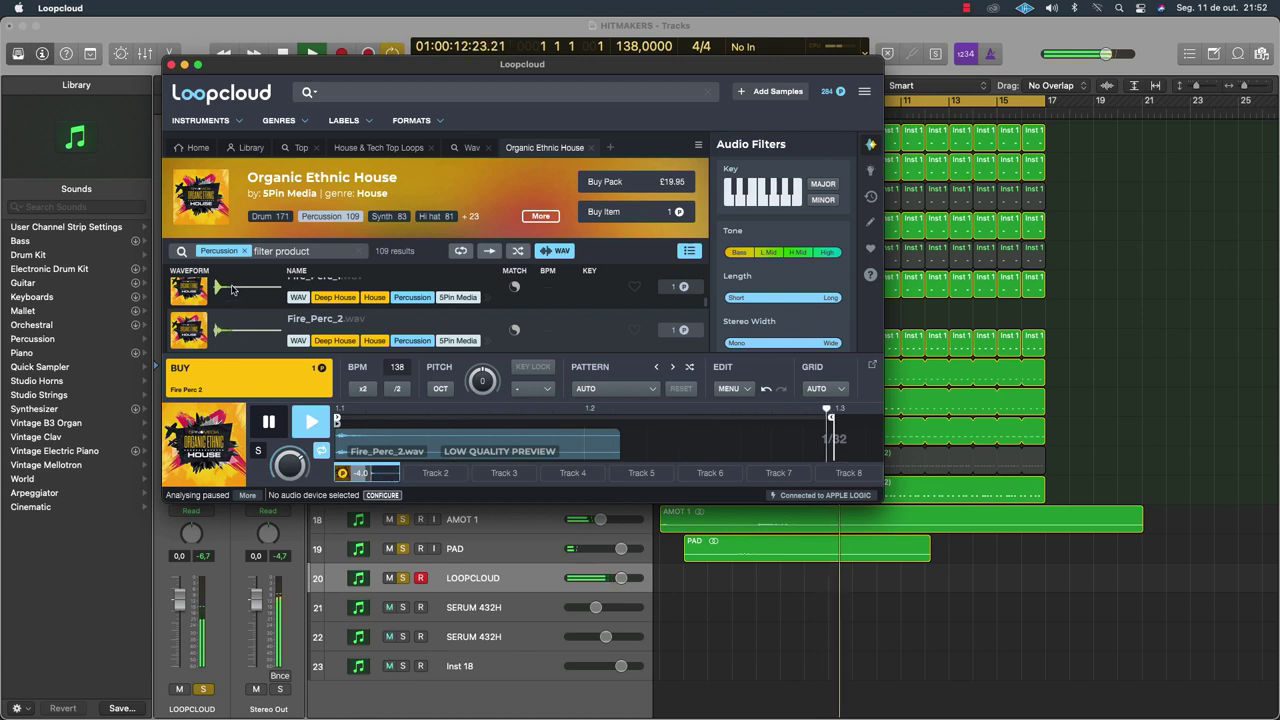
{"action": "scroll", "coordinate": [231, 289], "scroll_direction": "up", "scroll_amount": 1}
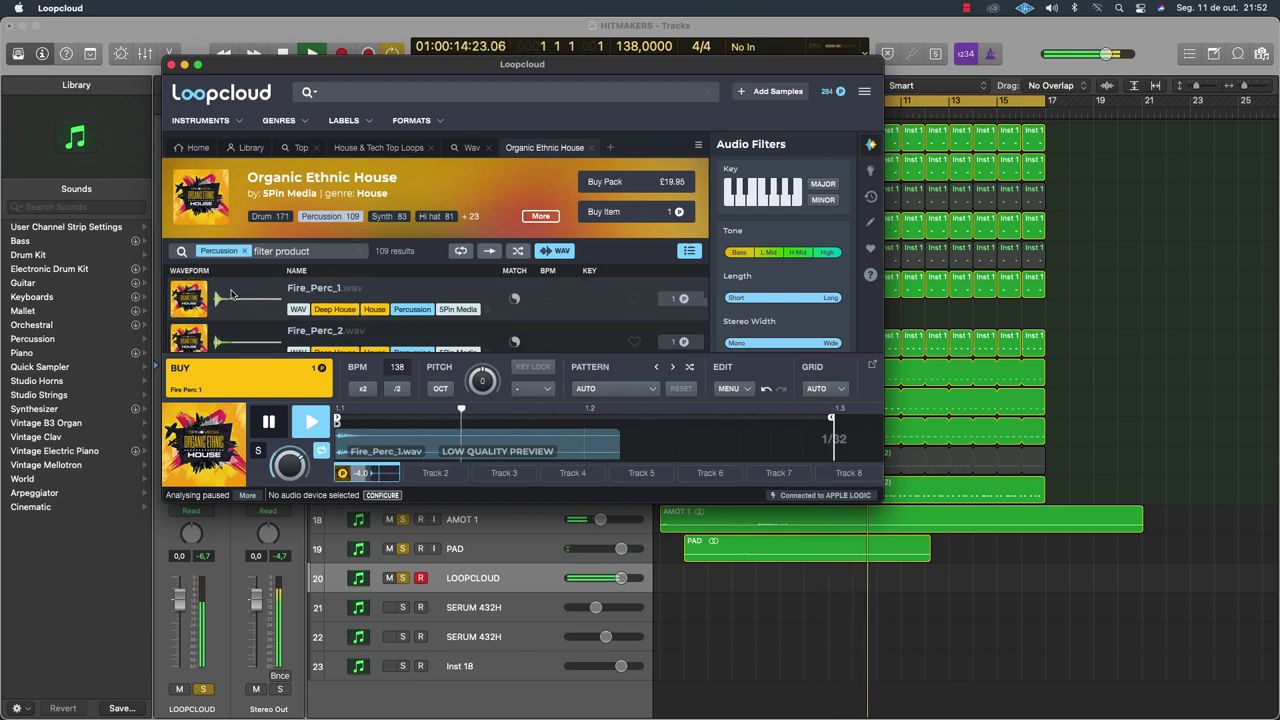
{"action": "scroll", "coordinate": [232, 297], "scroll_direction": "down", "scroll_amount": 2}
{"action": "left_click", "coordinate": [233, 319]}
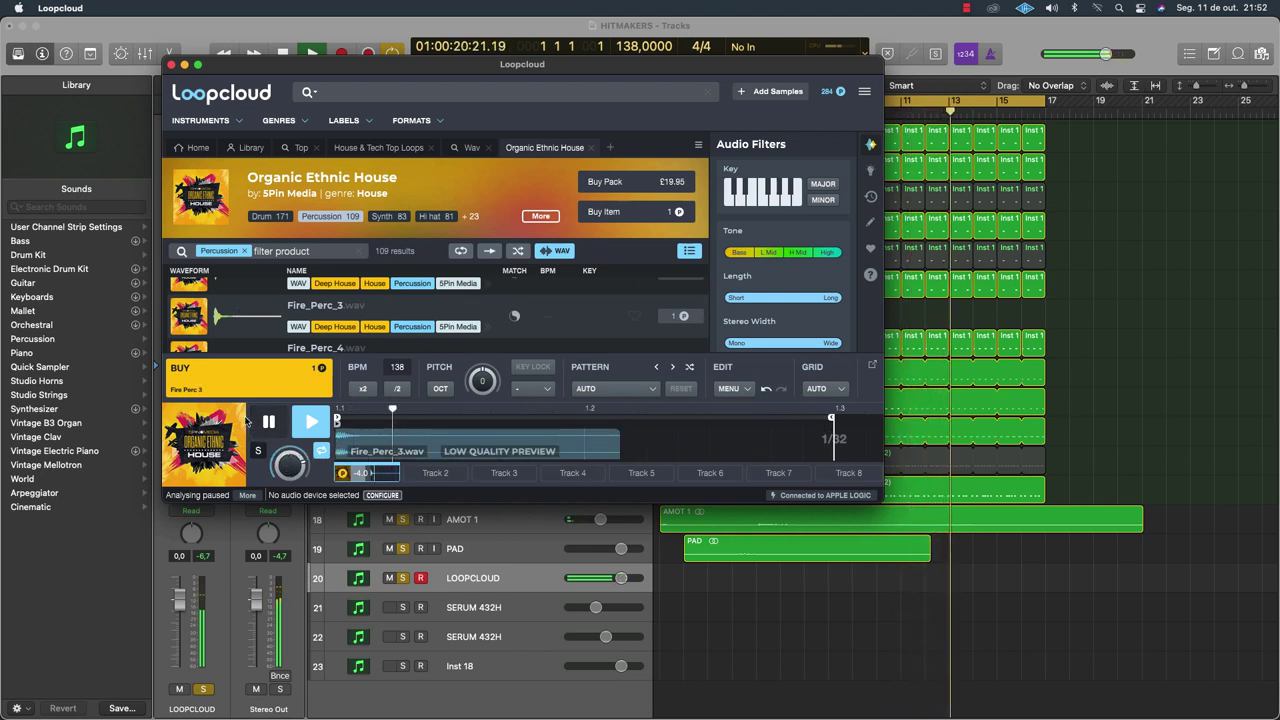
{"action": "scroll", "coordinate": [269, 337], "scroll_direction": "down", "scroll_amount": 1}
{"action": "left_click", "coordinate": [266, 337]}
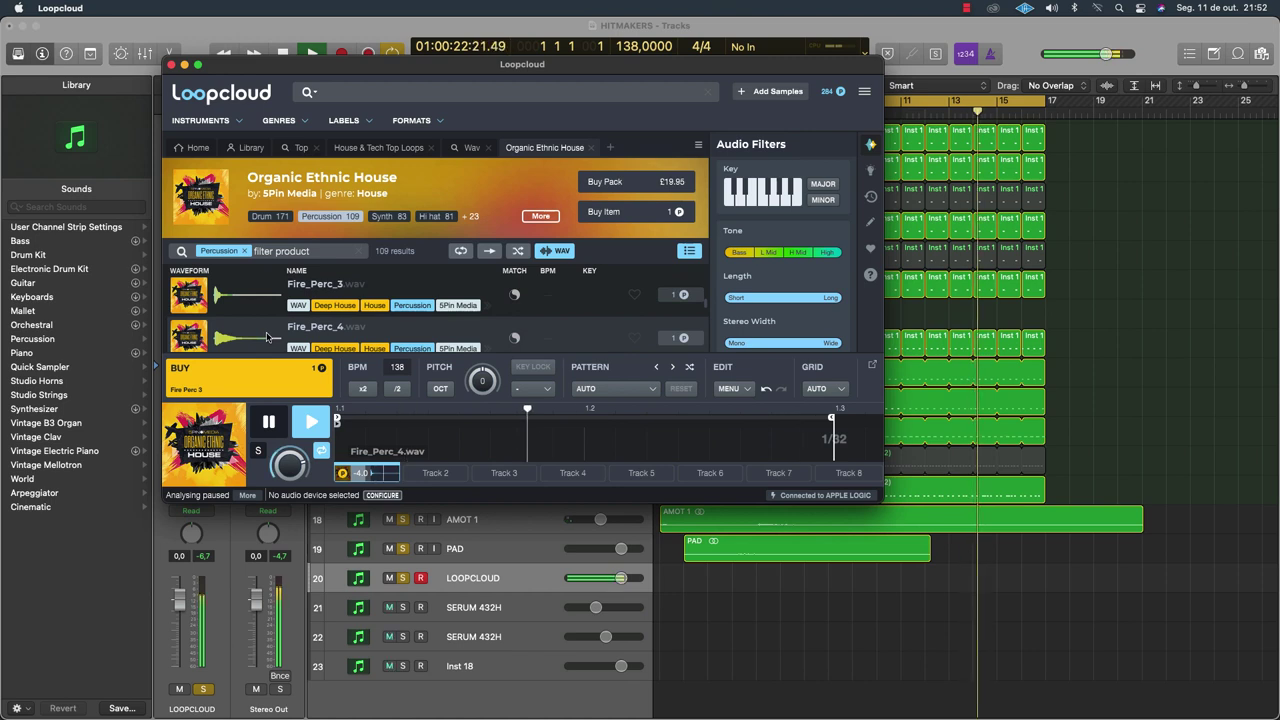
{"action": "scroll", "coordinate": [269, 337], "scroll_direction": "down", "scroll_amount": 1}
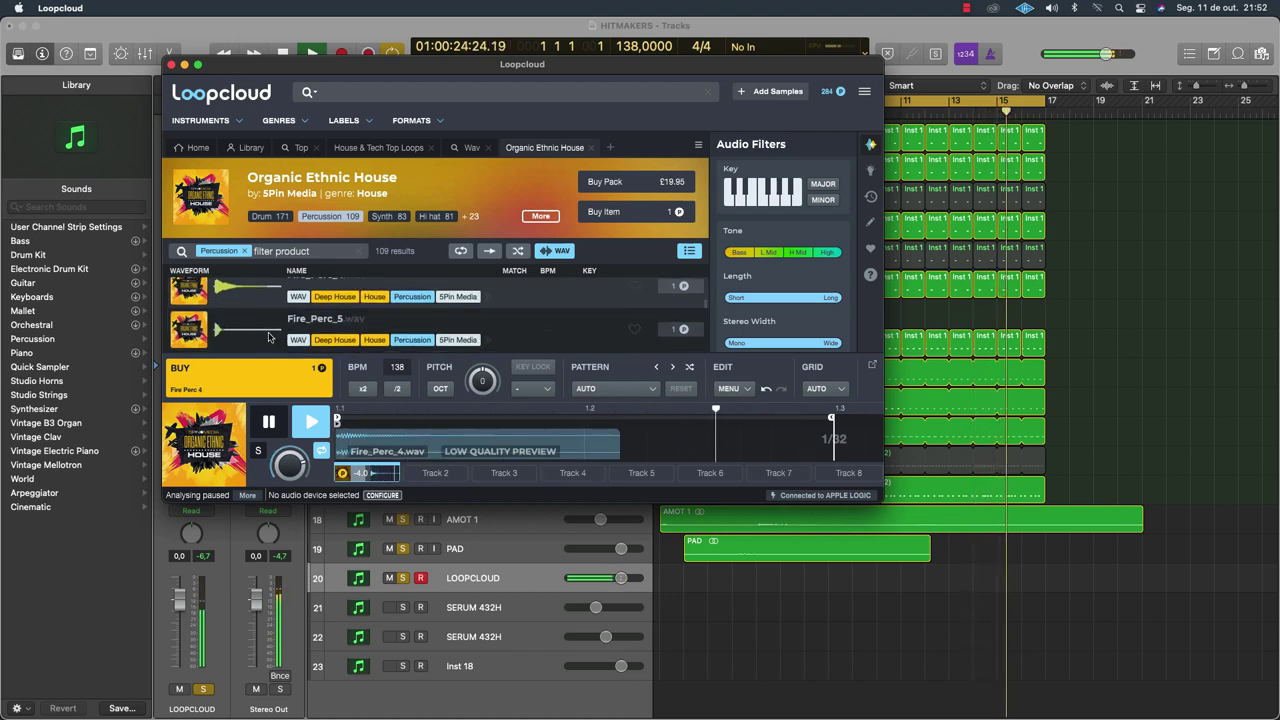
{"action": "left_click", "coordinate": [265, 331]}
{"action": "scroll", "coordinate": [265, 332], "scroll_direction": "down", "scroll_amount": 1}
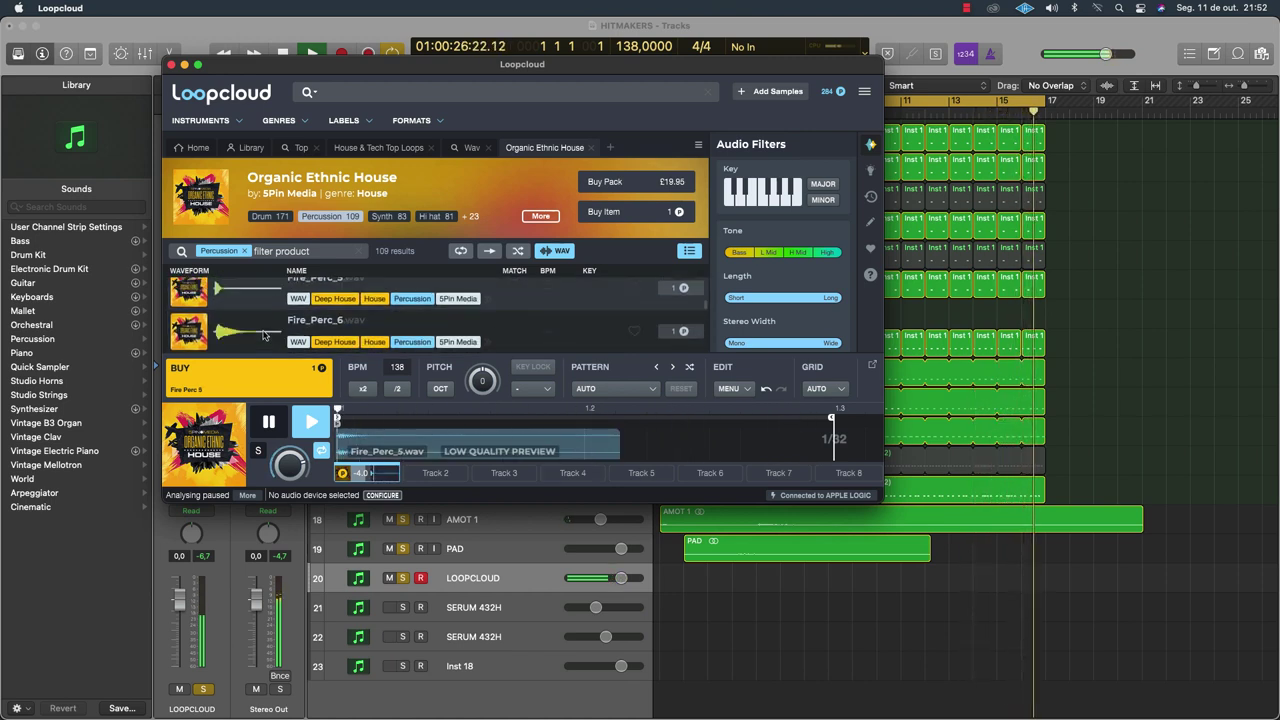
{"action": "left_click", "coordinate": [265, 333]}
{"action": "scroll", "coordinate": [265, 335], "scroll_direction": "down", "scroll_amount": 2}
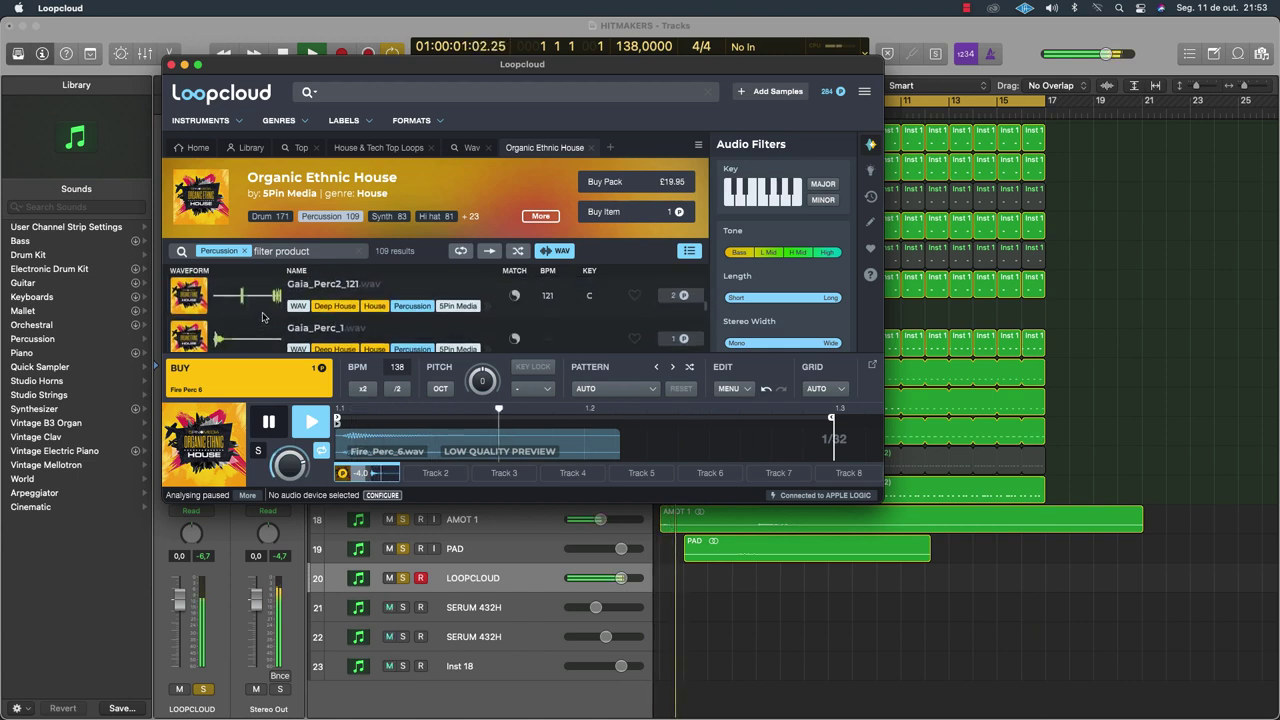
Preview the Gaia_Perc_1 one-shot and look through the neighbouring Gaia percussion samples
{"action": "scroll", "coordinate": [264, 306], "scroll_direction": "down", "scroll_amount": 1}
{"action": "left_click", "coordinate": [264, 306]}
{"action": "scroll", "coordinate": [264, 306], "scroll_direction": "up", "scroll_amount": 1}
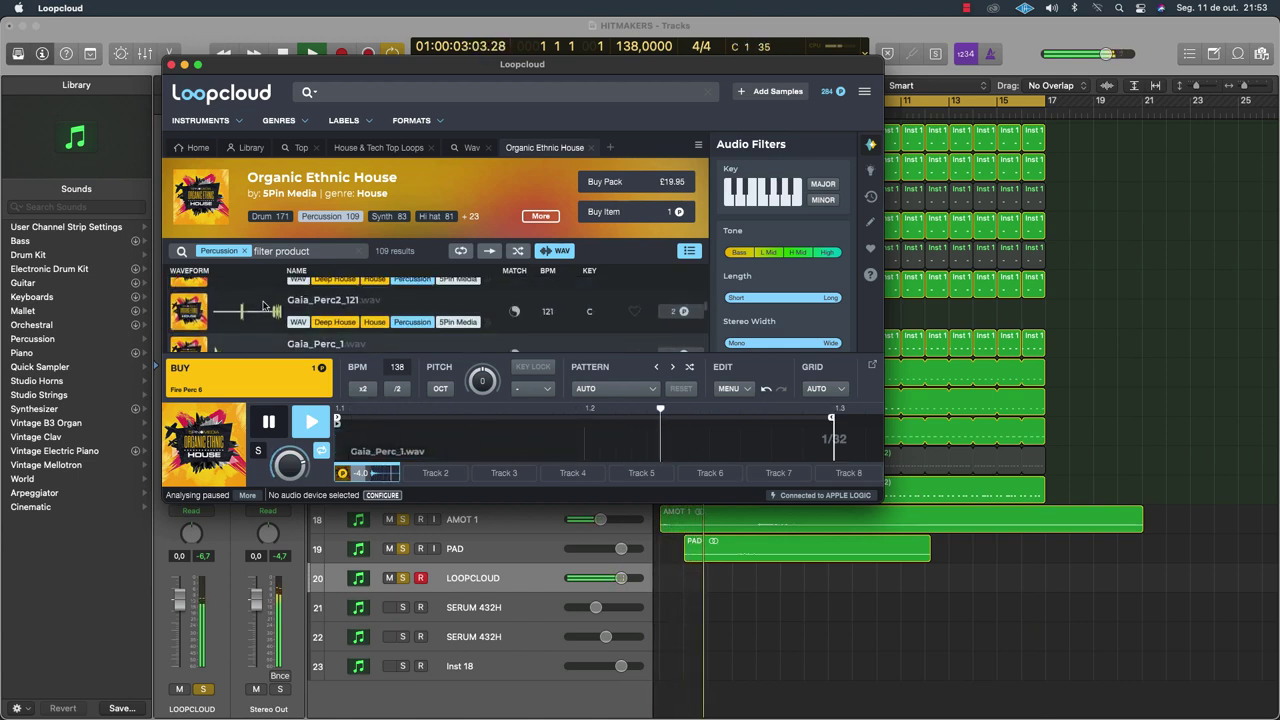
{"action": "scroll", "coordinate": [265, 307], "scroll_direction": "down", "scroll_amount": 2}
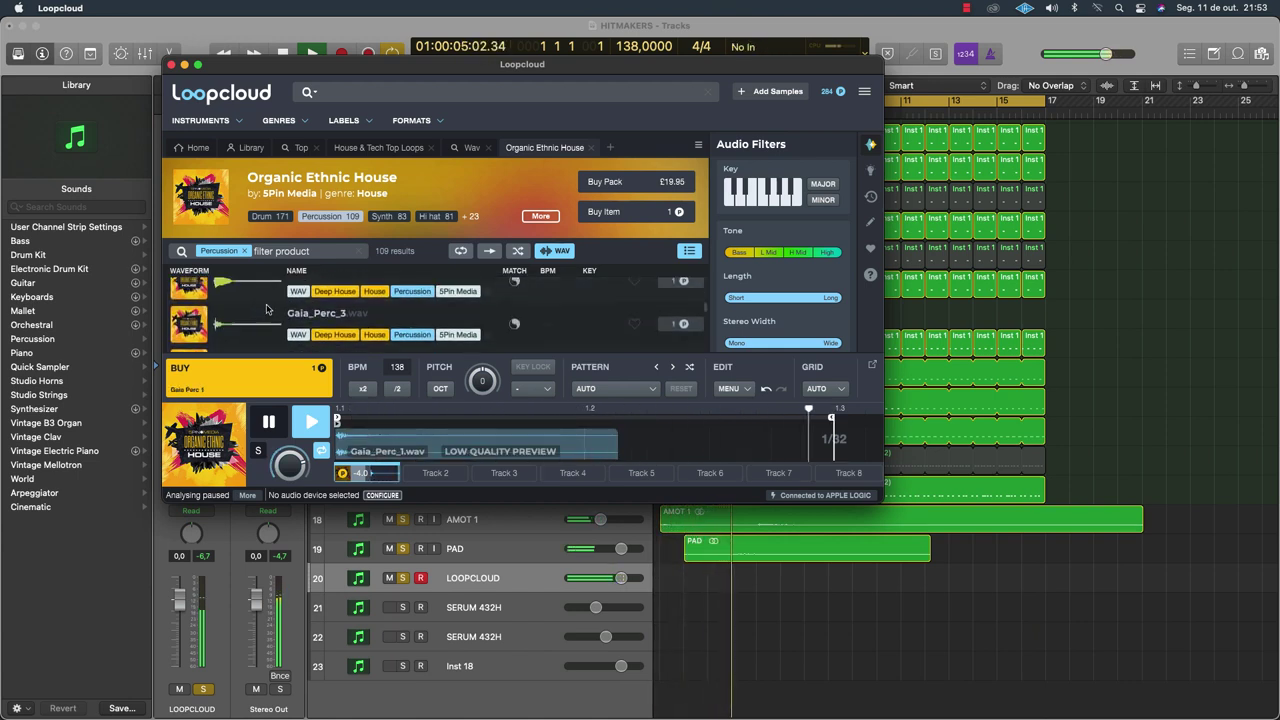
{"action": "scroll", "coordinate": [266, 309], "scroll_direction": "up", "scroll_amount": 2}
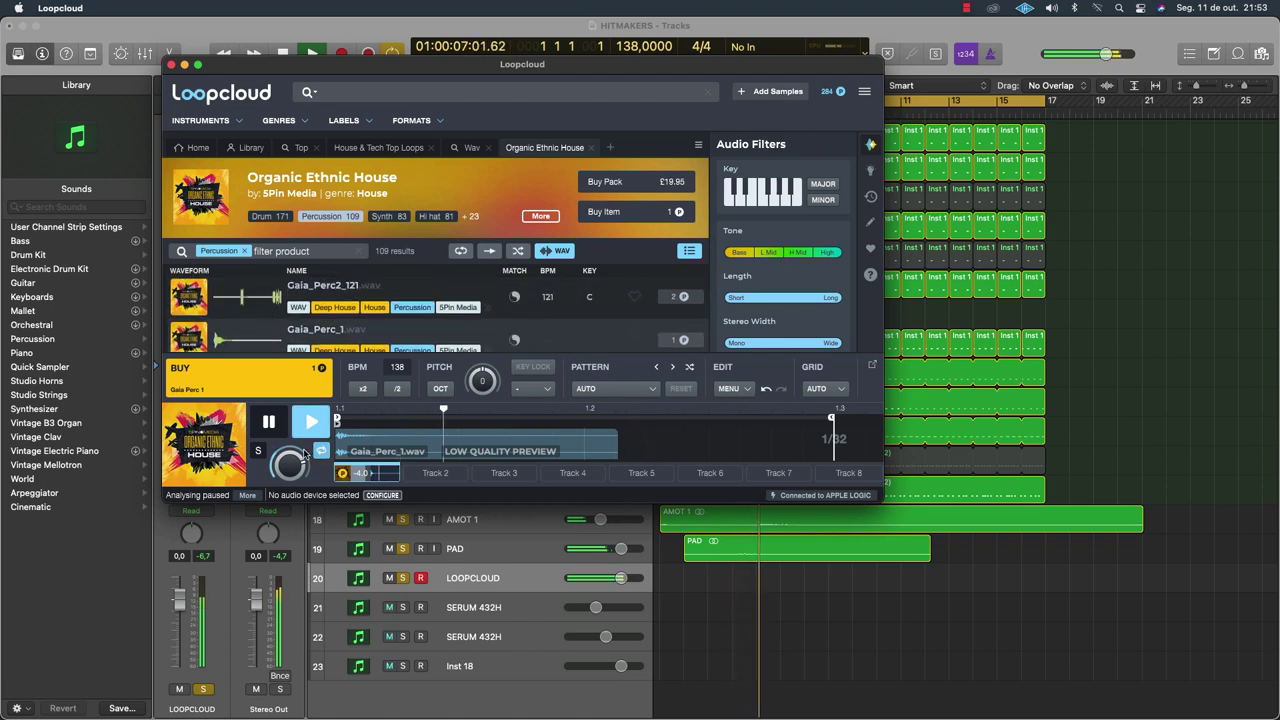
Buy the Gaia_Perc_1 sample and add it to the Logic project on a new audio track
{"action": "left_click", "coordinate": [268, 383]}
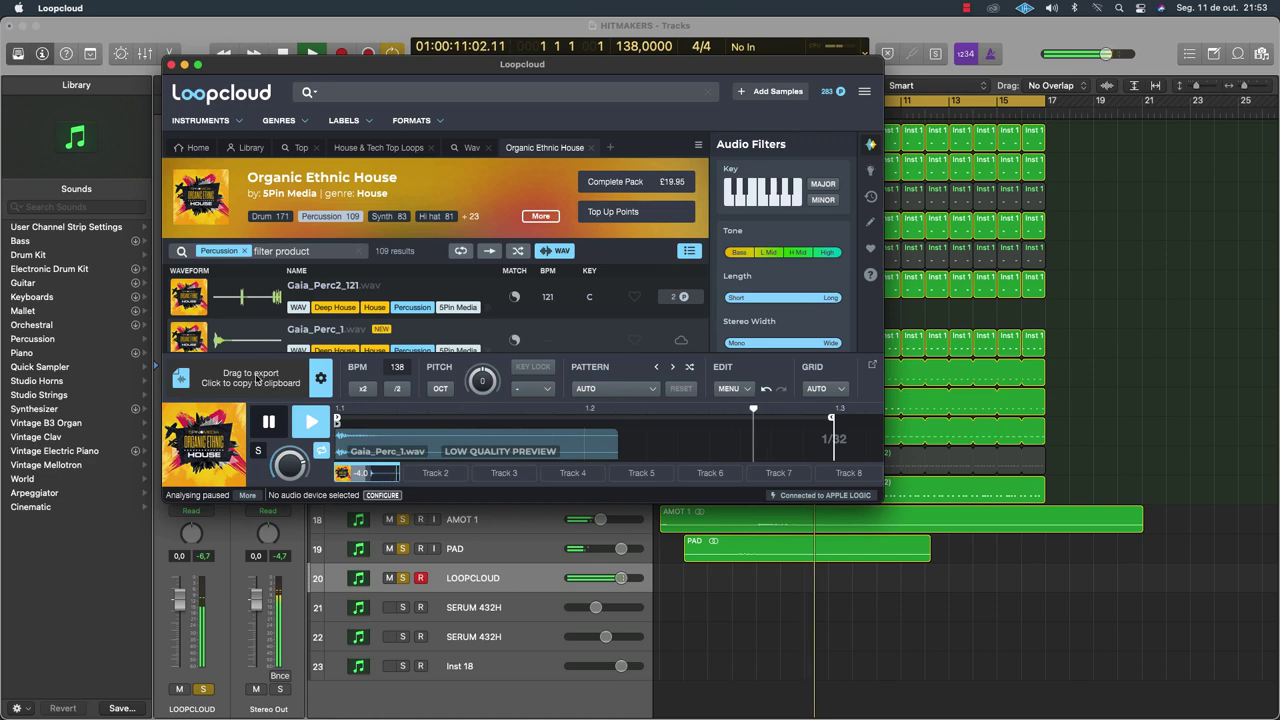
{"action": "left_click_drag", "start_coordinate": [257, 379], "coordinate": [660, 688]}
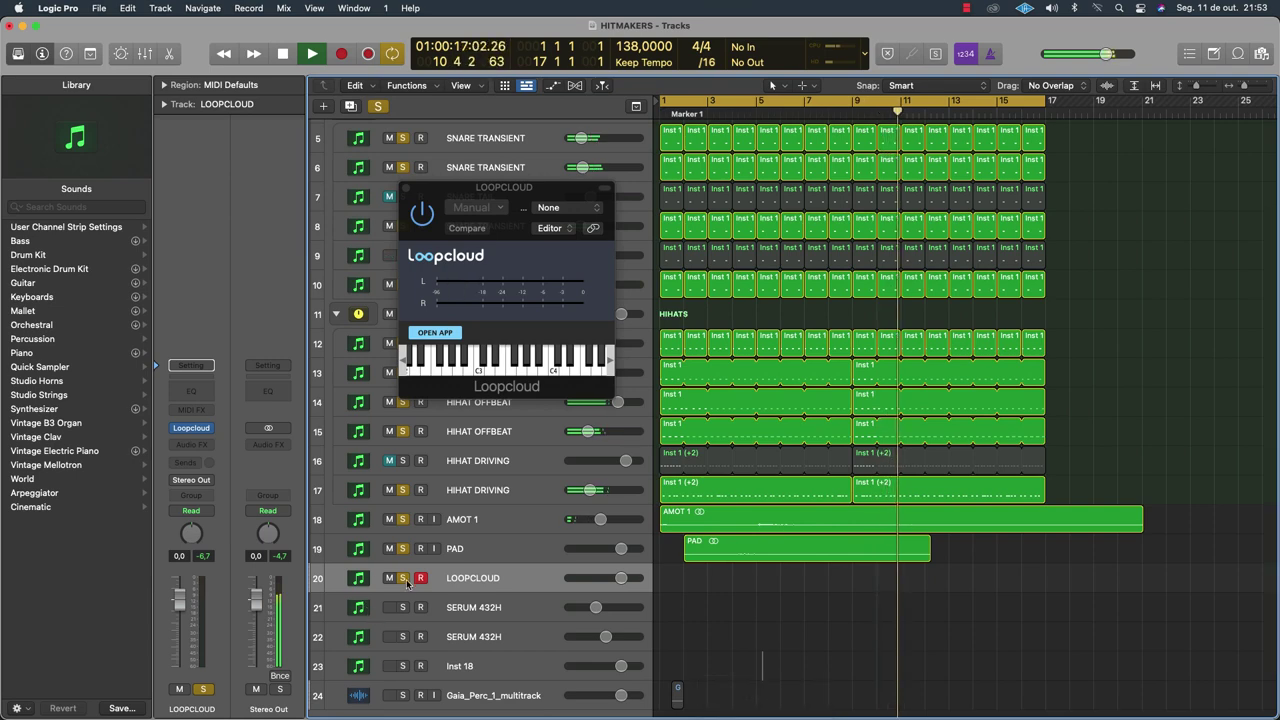
Unsolo the LOOPCLOUD track and move the Gaia_Perc_1 track directly above it, below PAD
{"action": "left_click", "coordinate": [403, 578]}
{"action": "key", "text": "space"}
{"action": "left_click_drag", "start_coordinate": [479, 703], "coordinate": [503, 565]}
{"action": "key", "text": "space"}
Move the Gaia_Perc_1 region to the second half of bar 8 so it ends at bar 9
{"action": "key", "text": "super+Right"}
{"action": "key", "text": "super+Right"}
{"action": "key", "text": "super+Right"}
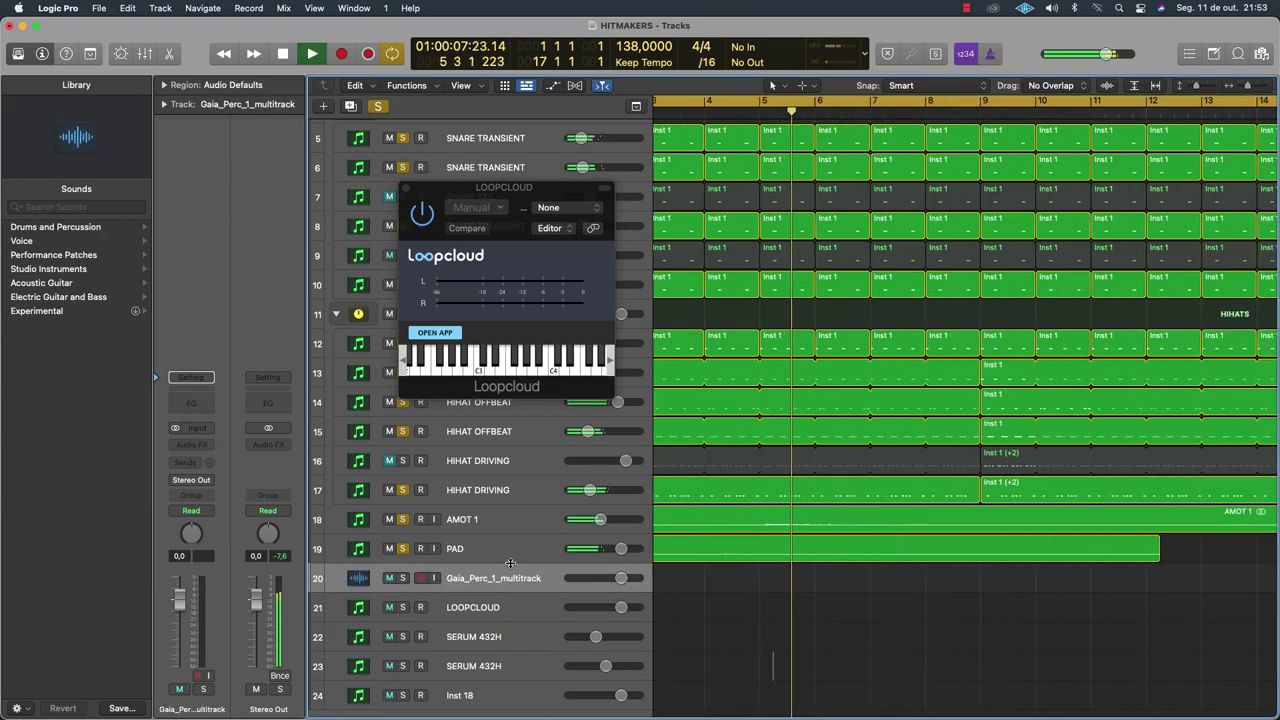
{"action": "scroll", "coordinate": [677, 579], "scroll_direction": "left", "scroll_amount": 3}
{"action": "key", "text": "space"}
{"action": "key", "text": "space"}
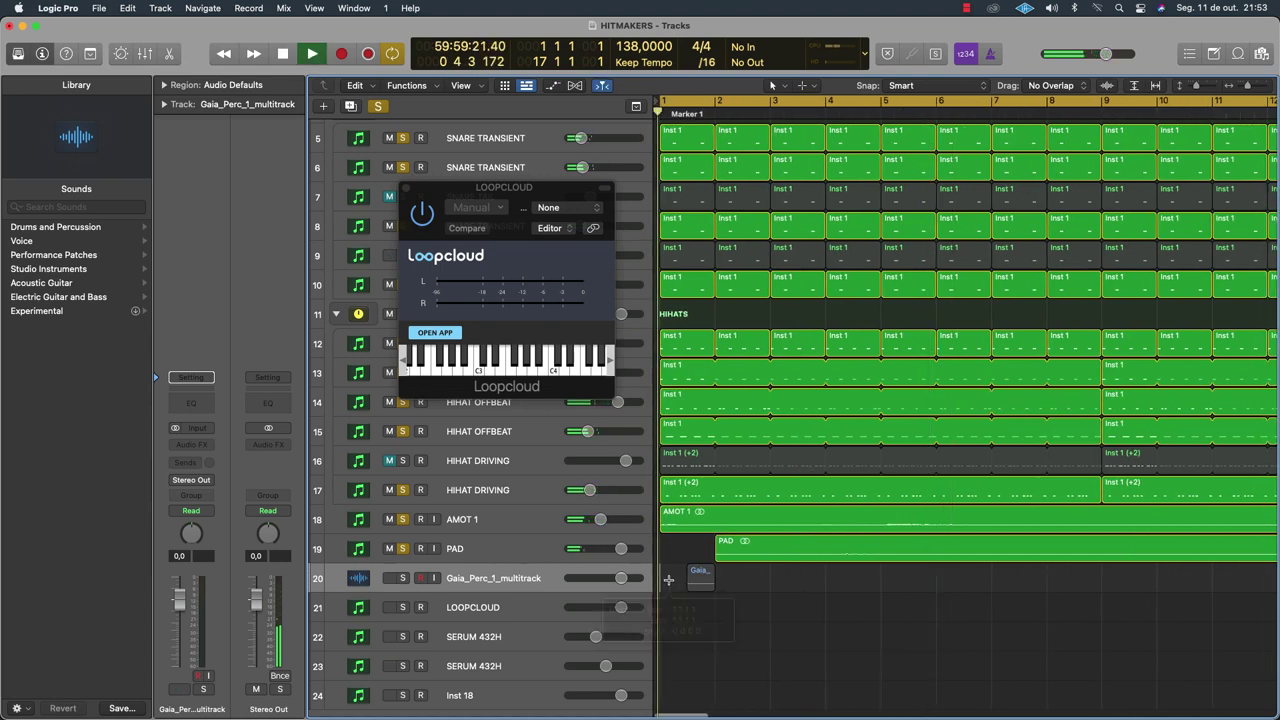
{"action": "scroll", "coordinate": [669, 580], "scroll_direction": "up", "scroll_amount": 5}
{"action": "scroll", "coordinate": [669, 581], "scroll_direction": "up", "scroll_amount": 5}
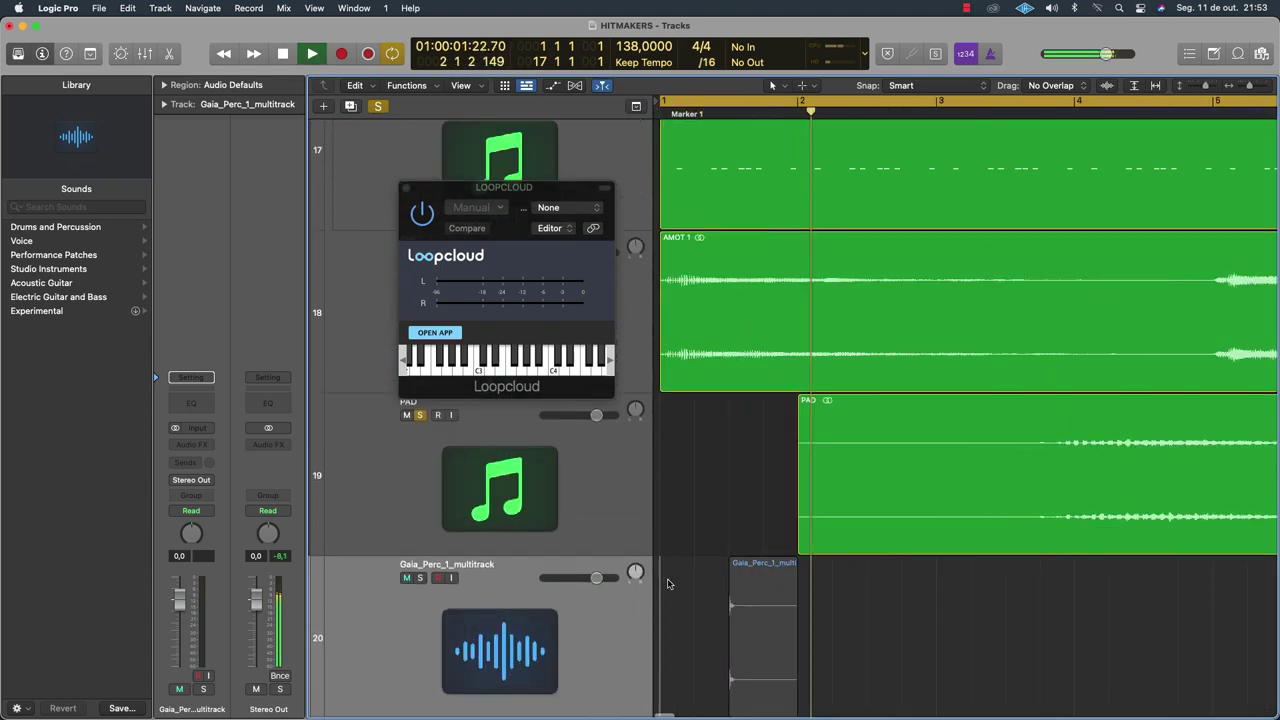
{"action": "scroll", "coordinate": [669, 583], "scroll_direction": "down", "scroll_amount": 5}
{"action": "scroll", "coordinate": [669, 584], "scroll_direction": "left", "scroll_amount": 3}
{"action": "scroll", "coordinate": [669, 584], "scroll_direction": "left", "scroll_amount": 2}
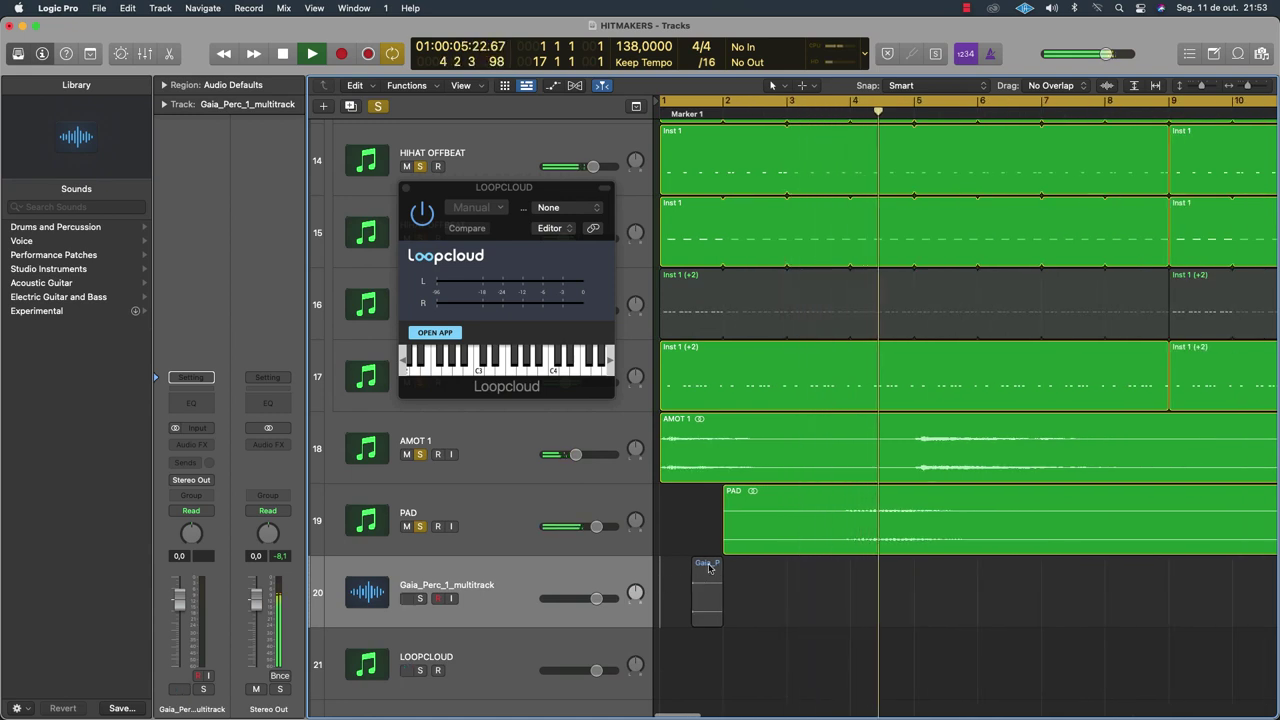
{"action": "scroll", "coordinate": [709, 567], "scroll_direction": "left", "scroll_amount": 3}
{"action": "left_click_drag", "start_coordinate": [687, 567], "coordinate": [971, 577]}
{"action": "scroll", "coordinate": [955, 578], "scroll_direction": "right", "scroll_amount": 3}
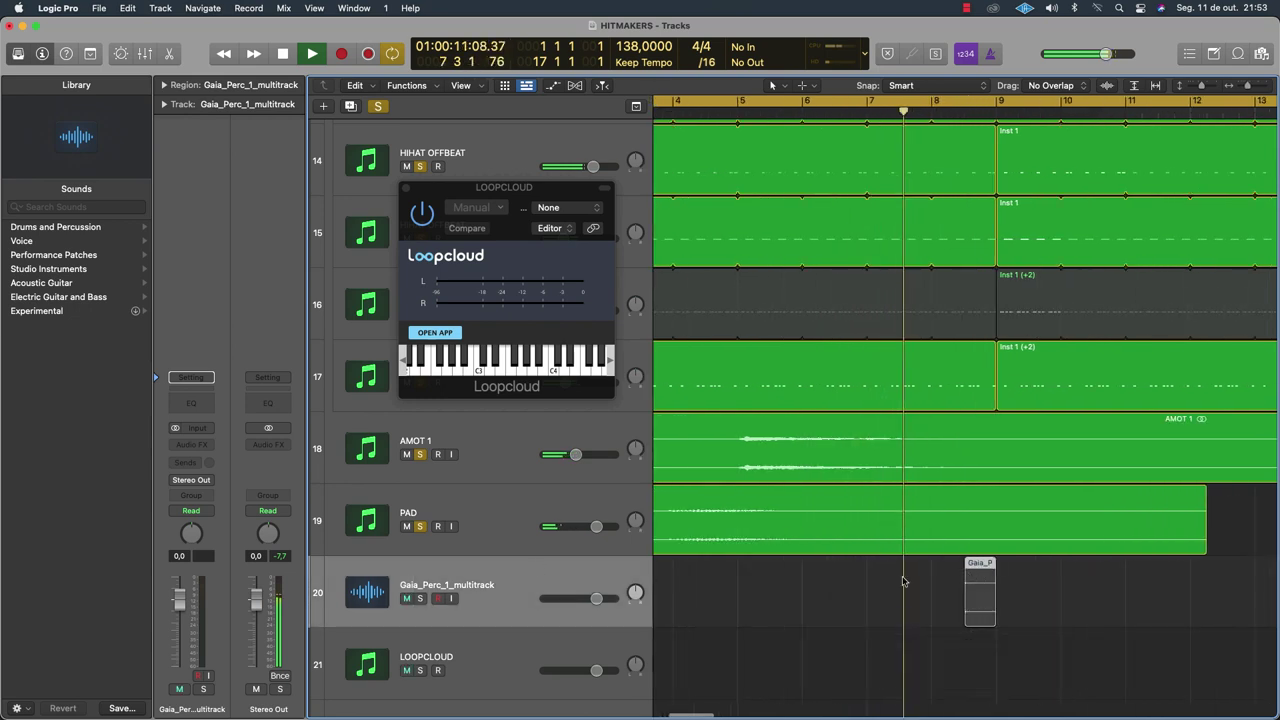
Solo the Gaia_Perc_1 track and listen to its region with the rest of the arrangement
{"action": "left_click", "coordinate": [420, 598]}
{"action": "scroll", "coordinate": [773, 597], "scroll_direction": "up", "scroll_amount": 5}
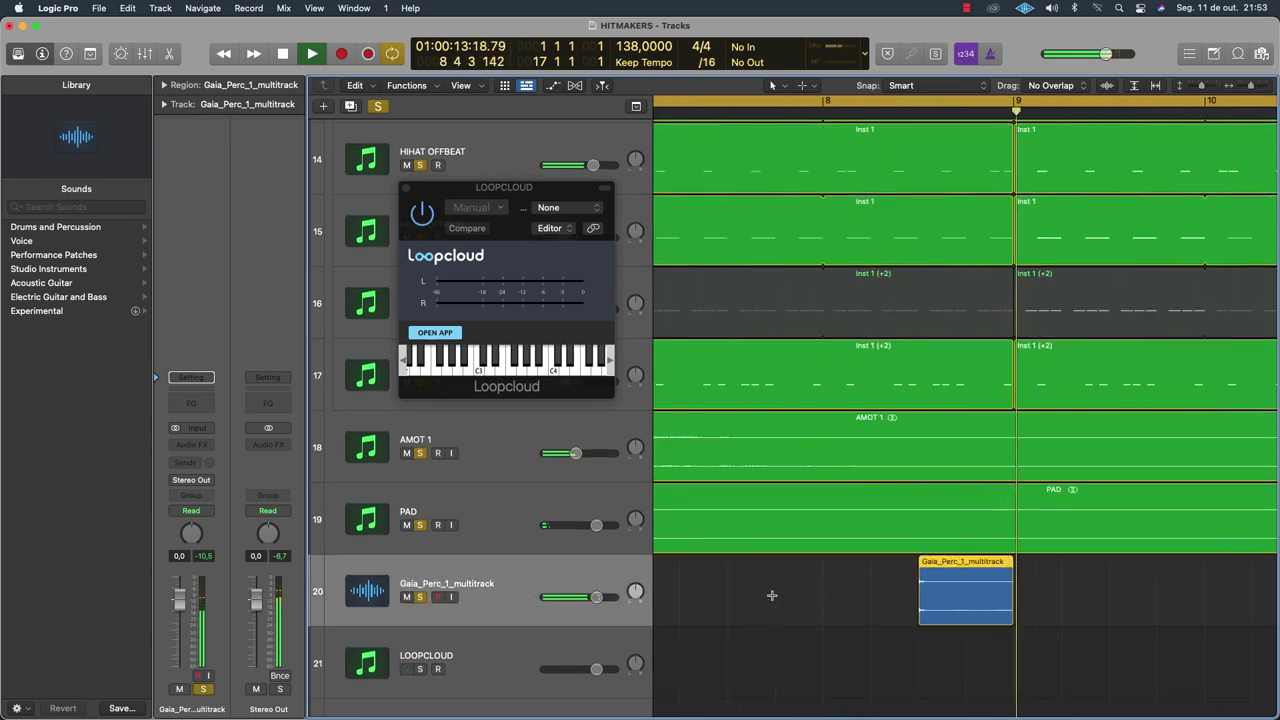
{"action": "key", "text": "space"}
Try the Gaia_Perc_1 region slightly later across the start of bar 9, listen to it, and delete it
{"action": "left_click_drag", "start_coordinate": [930, 571], "coordinate": [959, 570]}
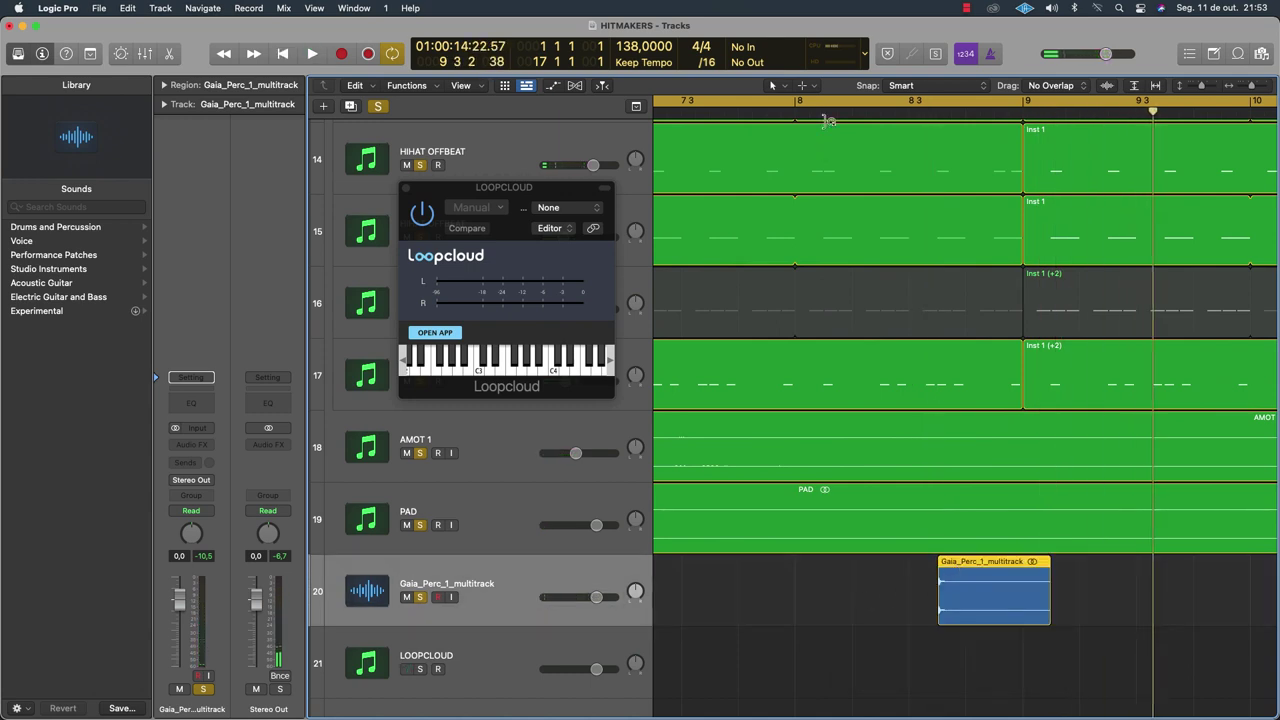
{"action": "key", "text": "space"}
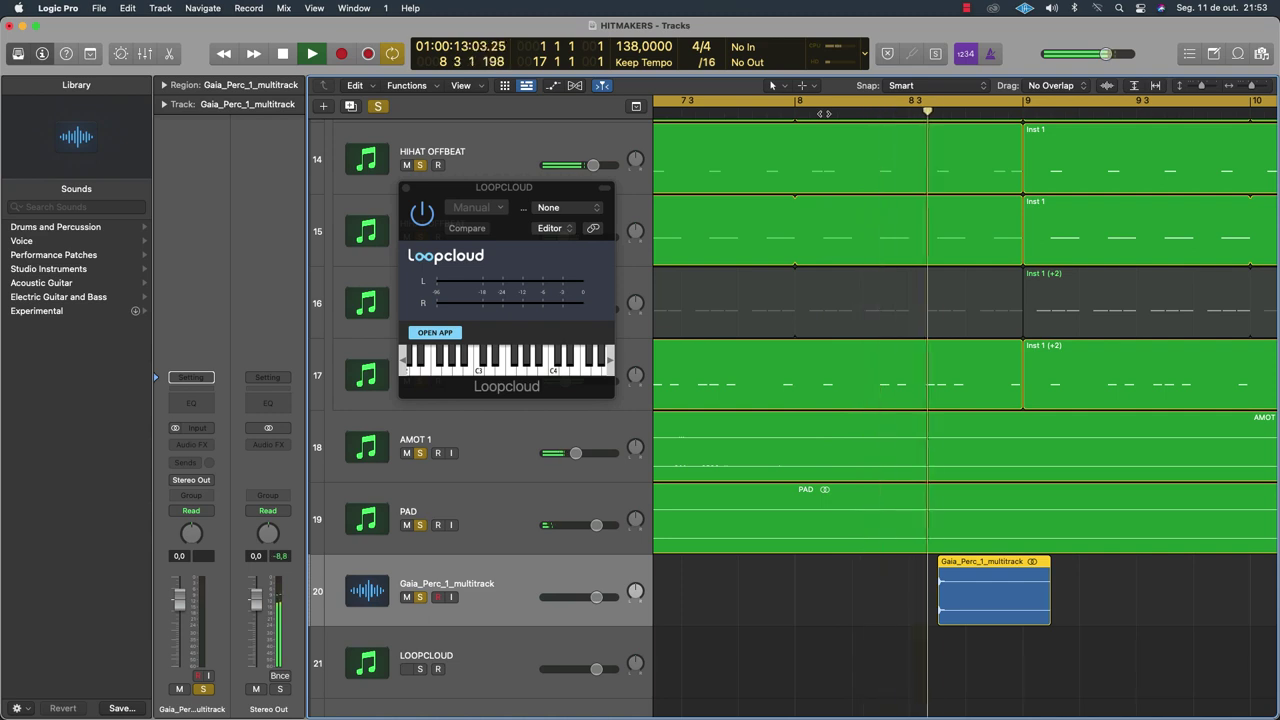
{"action": "key", "text": "super+Left"}
{"action": "key", "text": "space"}
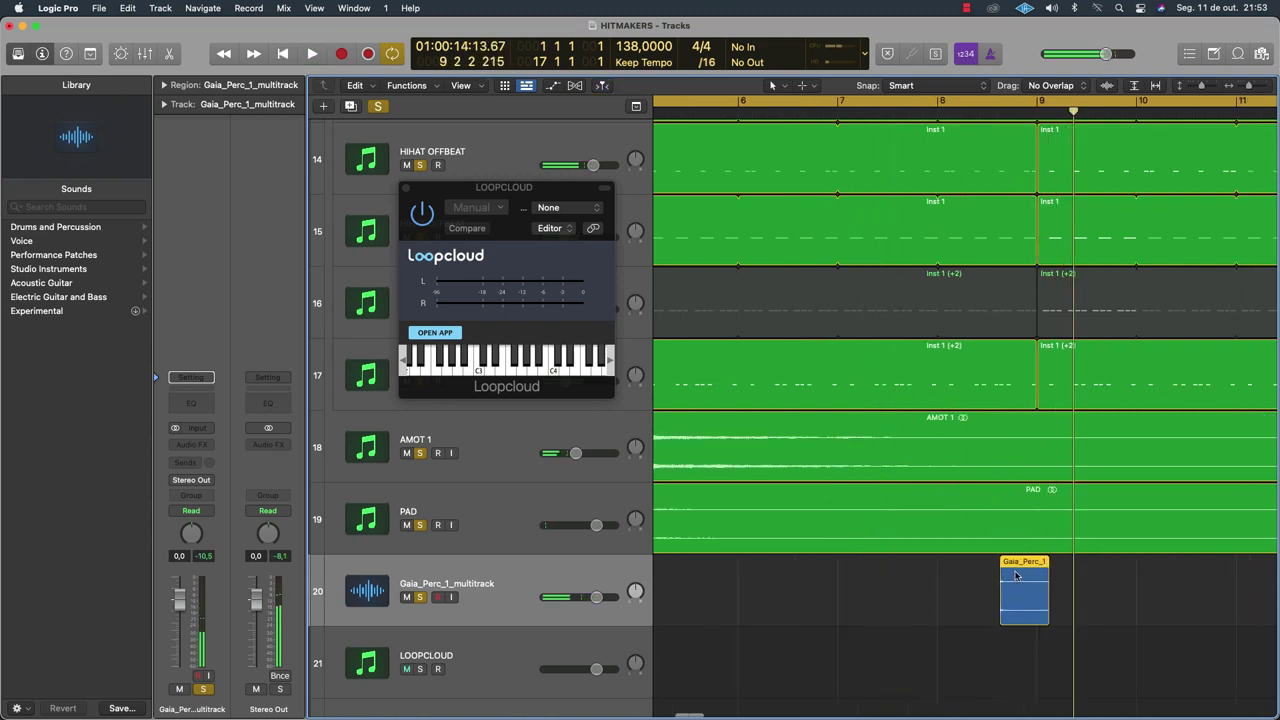
{"action": "key", "text": "Delete"}
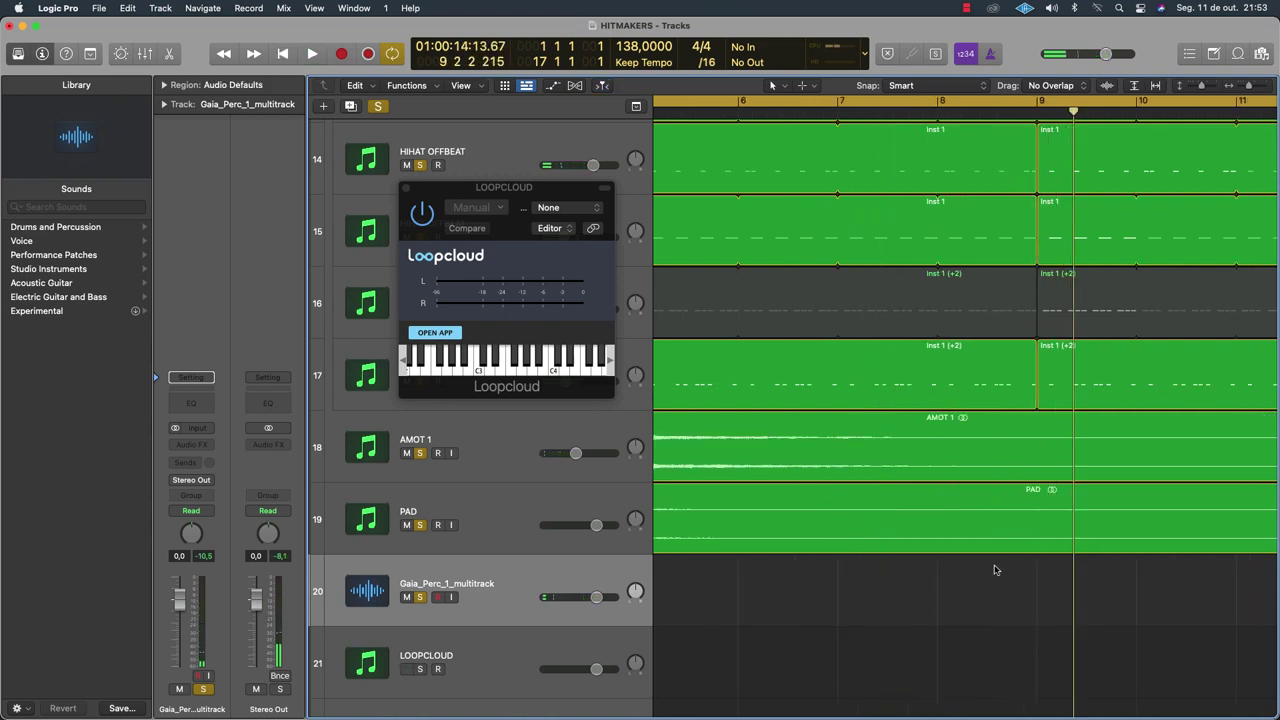
Switch to Loopcloud and preview the Iron_Perc1_120 loop with the LOOPCLOUD track soloed
{"action": "left_click", "coordinate": [413, 332]}
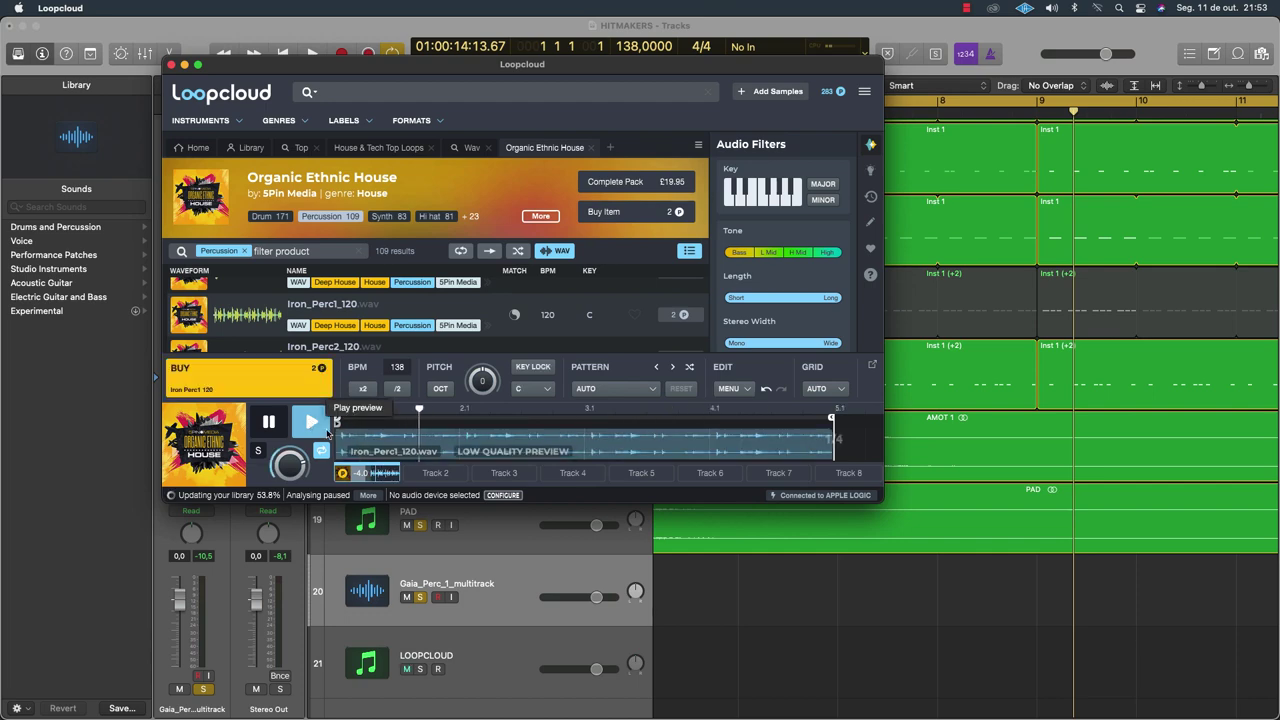
{"action": "left_click", "coordinate": [424, 672]}
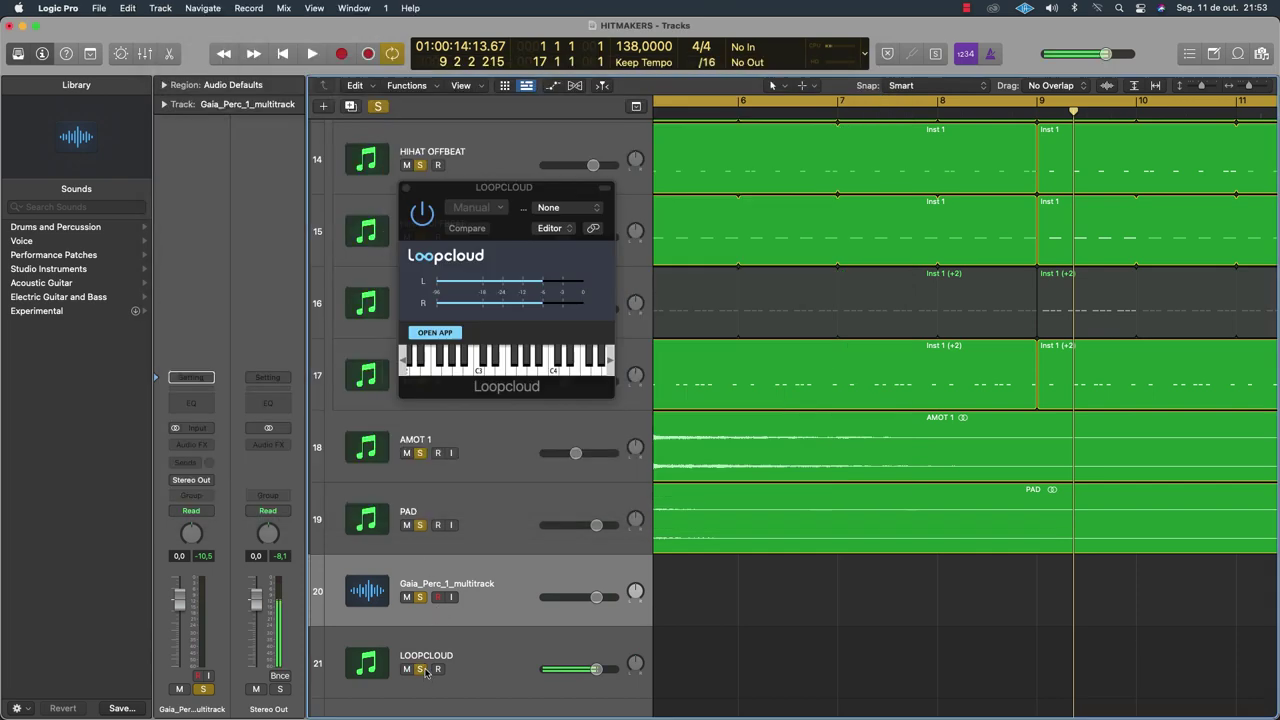
{"action": "left_click", "coordinate": [440, 332]}
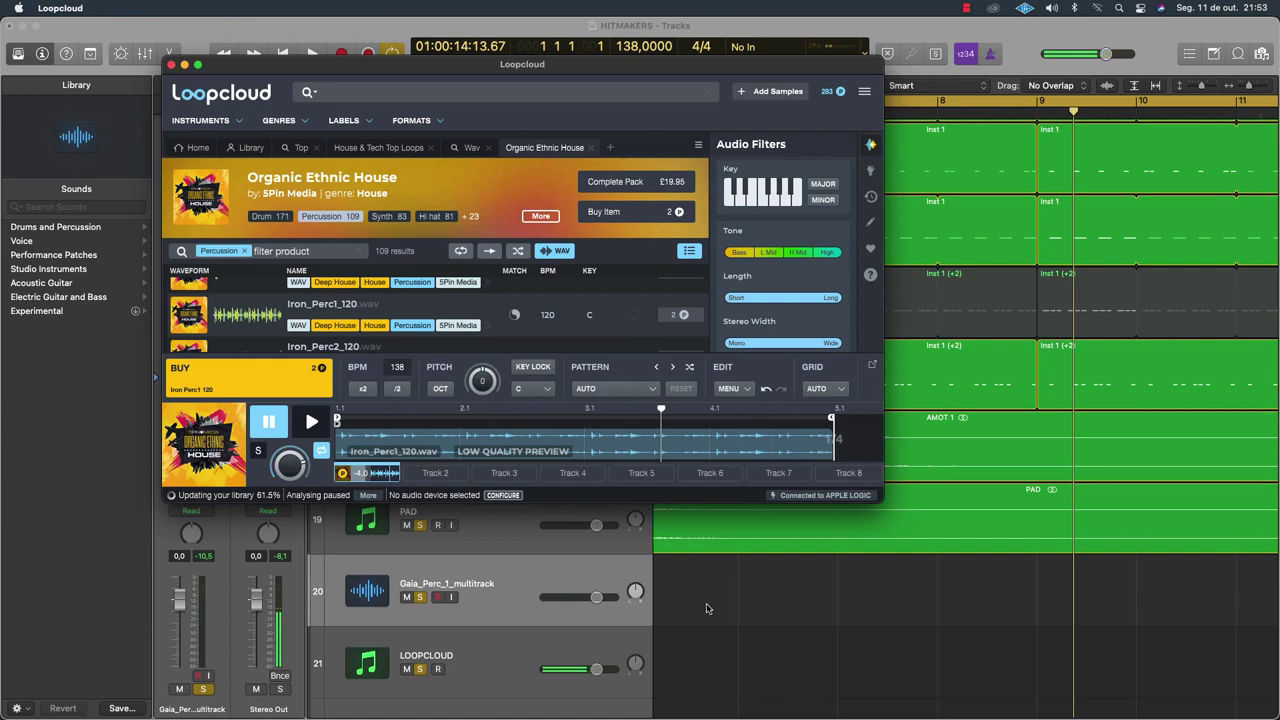
Buy the Iron_Perc1_120 loop and place it on audio track 20 in Logic, starting in bar 7
{"action": "left_click", "coordinate": [258, 388]}
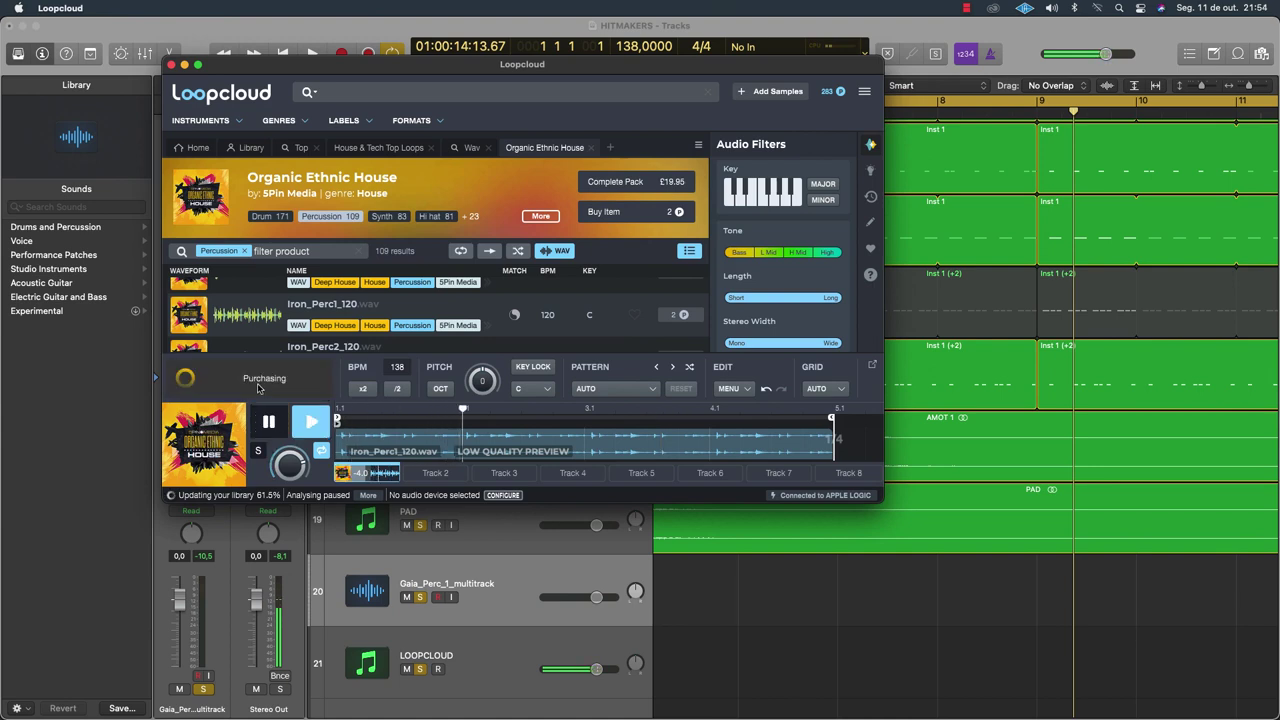
{"action": "left_click", "coordinate": [258, 386]}
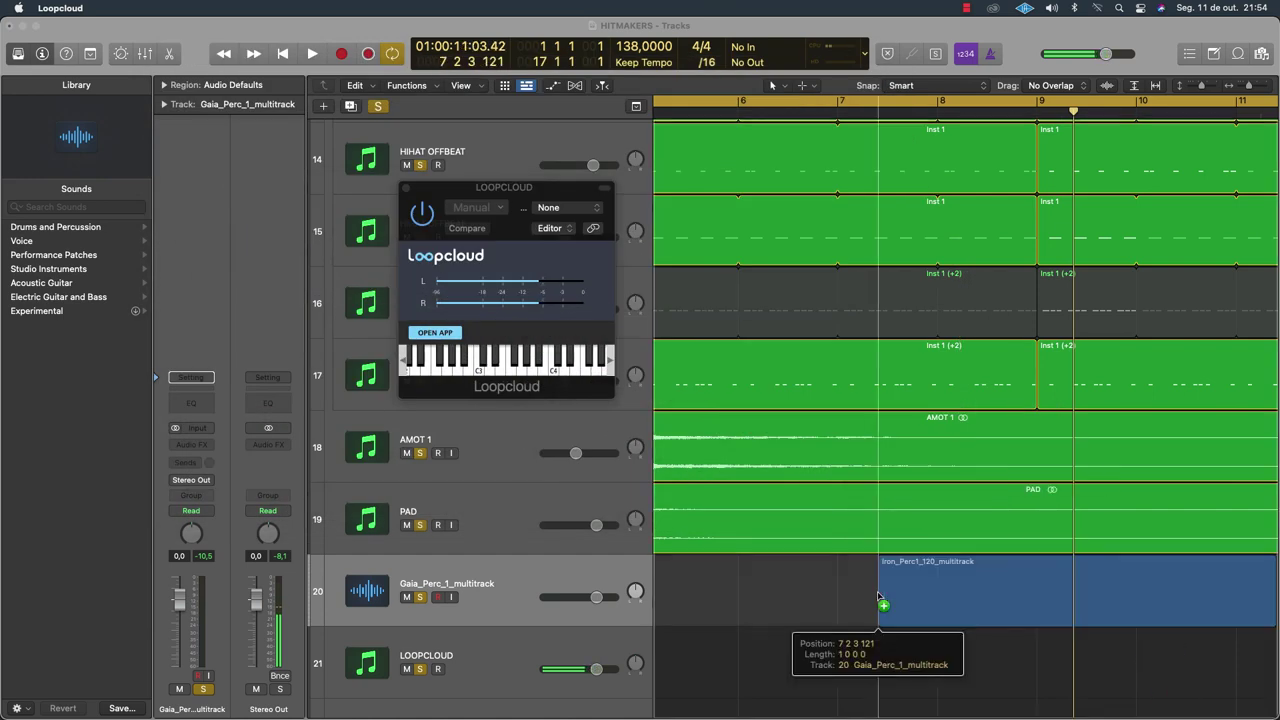
{"action": "left_click_drag", "start_coordinate": [879, 598], "coordinate": [879, 598]}
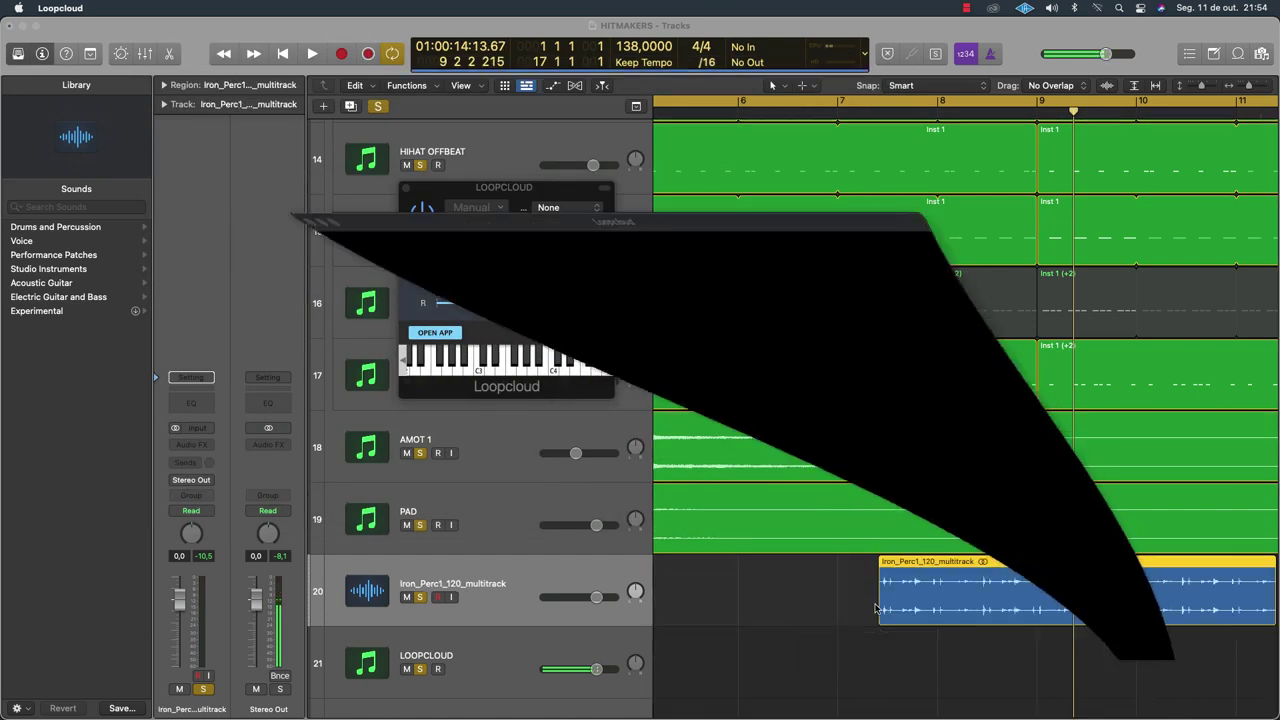
Move the Iron_Perc1_120 region to start at bar 5 on track 20
{"action": "left_click", "coordinate": [788, 603]}
{"action": "scroll", "coordinate": [790, 600], "scroll_direction": "down", "scroll_amount": 5}
{"action": "left_click_drag", "start_coordinate": [806, 576], "coordinate": [711, 562]}
{"action": "scroll", "coordinate": [781, 572], "scroll_direction": "up", "scroll_amount": 5}
{"action": "scroll", "coordinate": [752, 570], "scroll_direction": "up", "scroll_amount": 2}
{"action": "scroll", "coordinate": [726, 562], "scroll_direction": "up", "scroll_amount": 4}
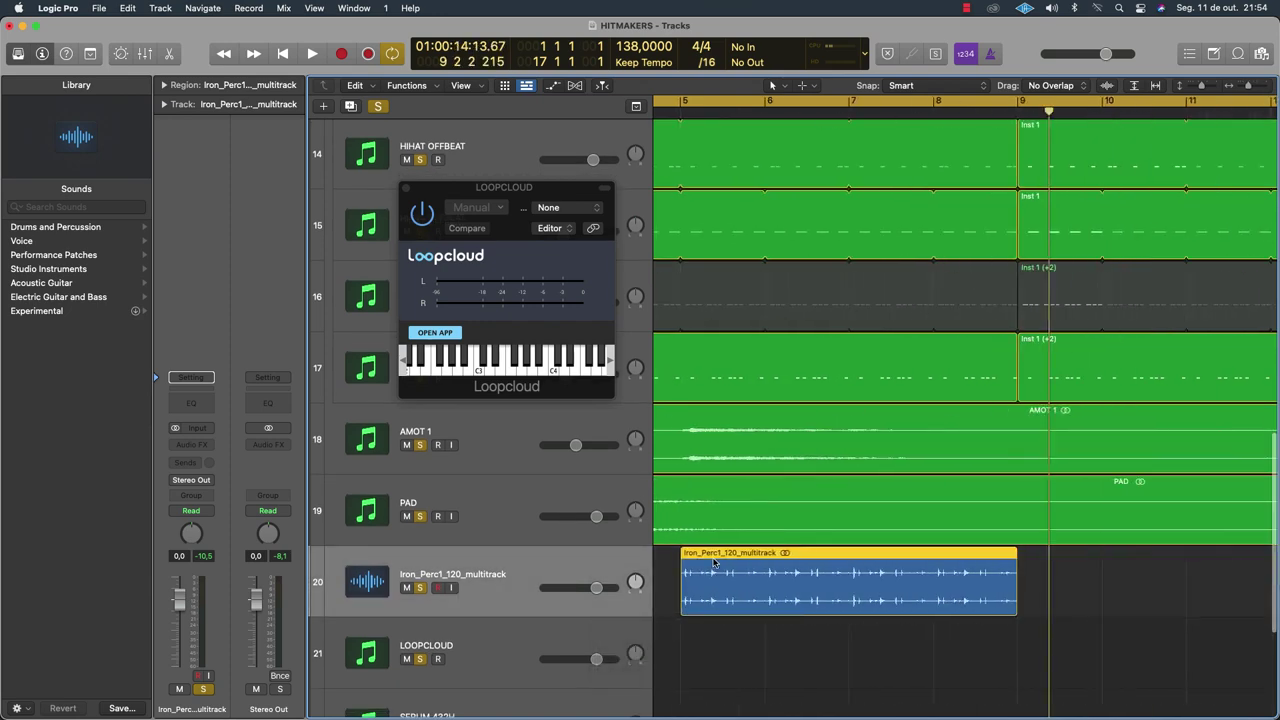
Play the arrangement from around bar 5 and listen to how the Iron_Perc1_120 loop fits
{"action": "scroll", "coordinate": [738, 250], "scroll_direction": "down", "scroll_amount": 3}
{"action": "scroll", "coordinate": [719, 161], "scroll_direction": "left", "scroll_amount": 2}
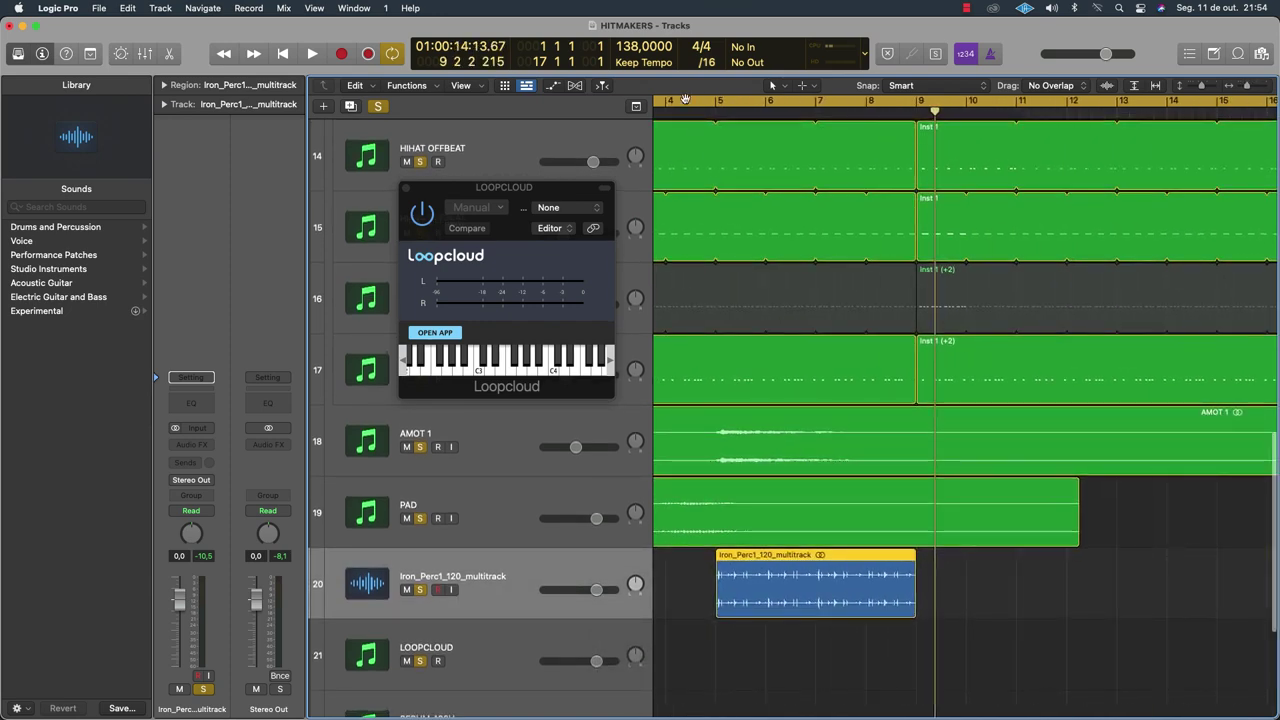
{"action": "double_click", "coordinate": [685, 113]}
{"action": "scroll", "coordinate": [811, 221], "scroll_direction": "down", "scroll_amount": 4}
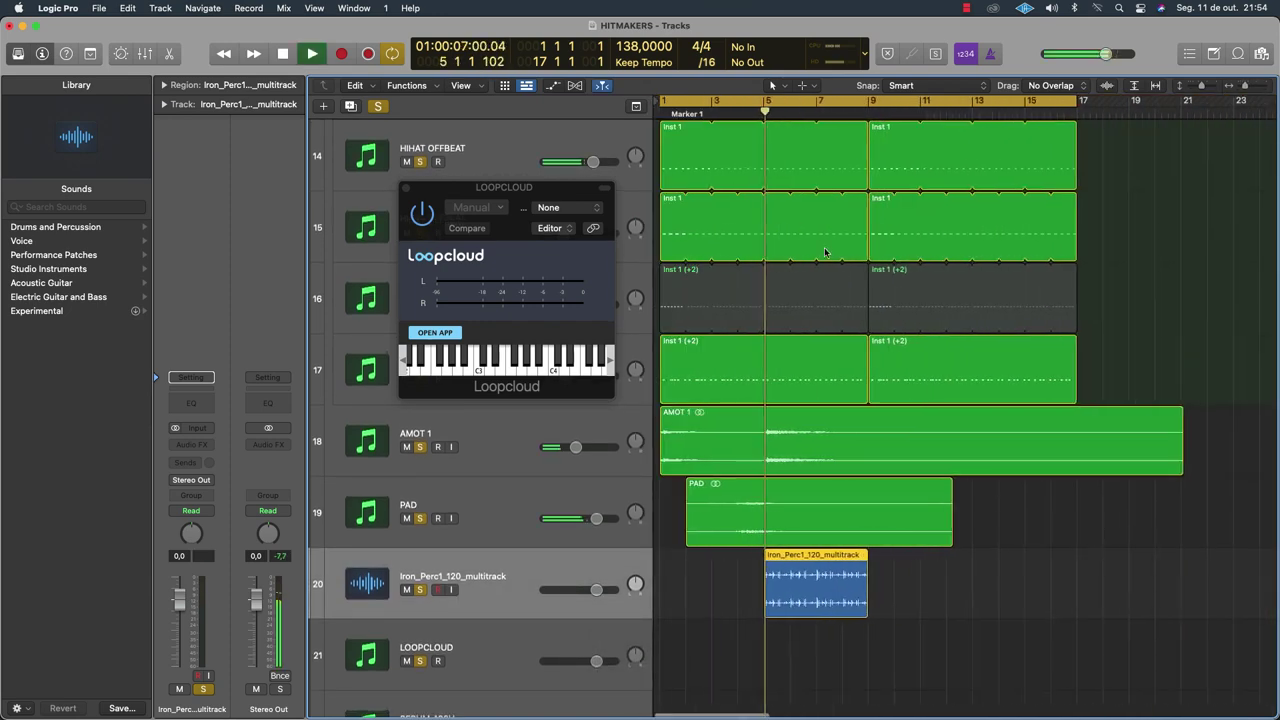
{"action": "scroll", "coordinate": [757, 557], "scroll_direction": "up", "scroll_amount": 5}
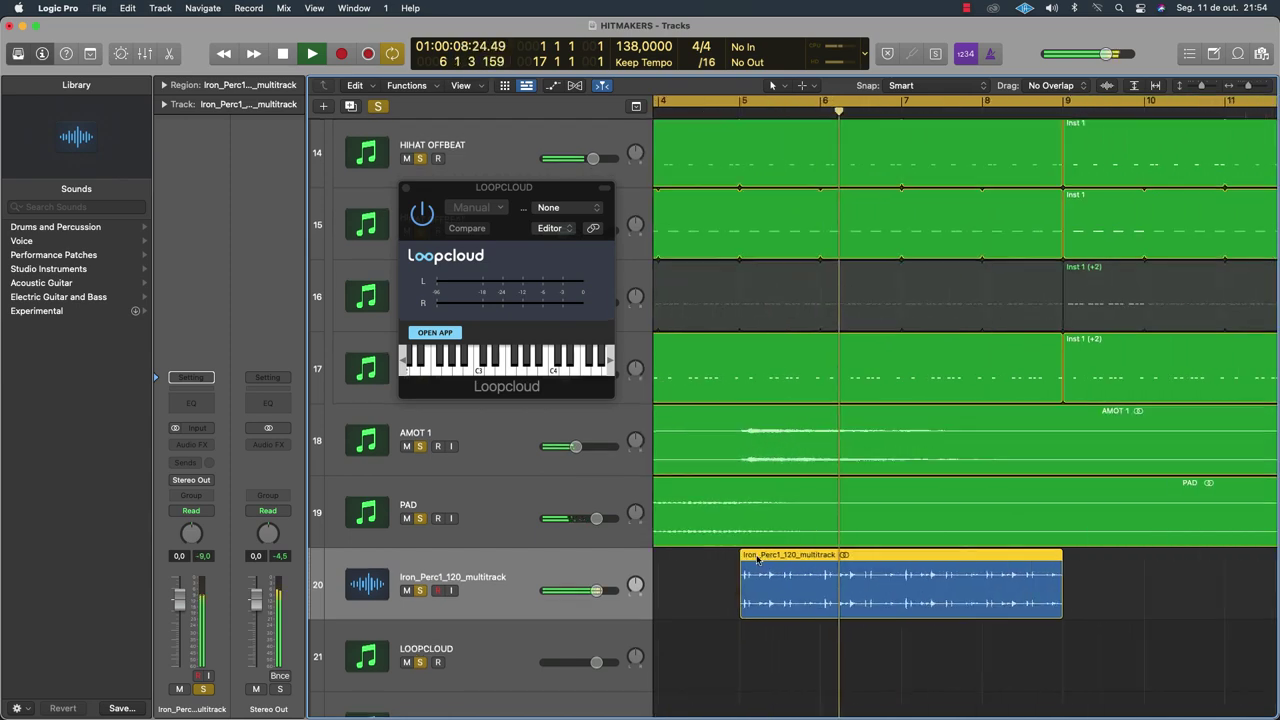
{"action": "scroll", "coordinate": [757, 557], "scroll_direction": "down", "scroll_amount": 4}
{"action": "scroll", "coordinate": [757, 557], "scroll_direction": "up", "scroll_amount": 1}
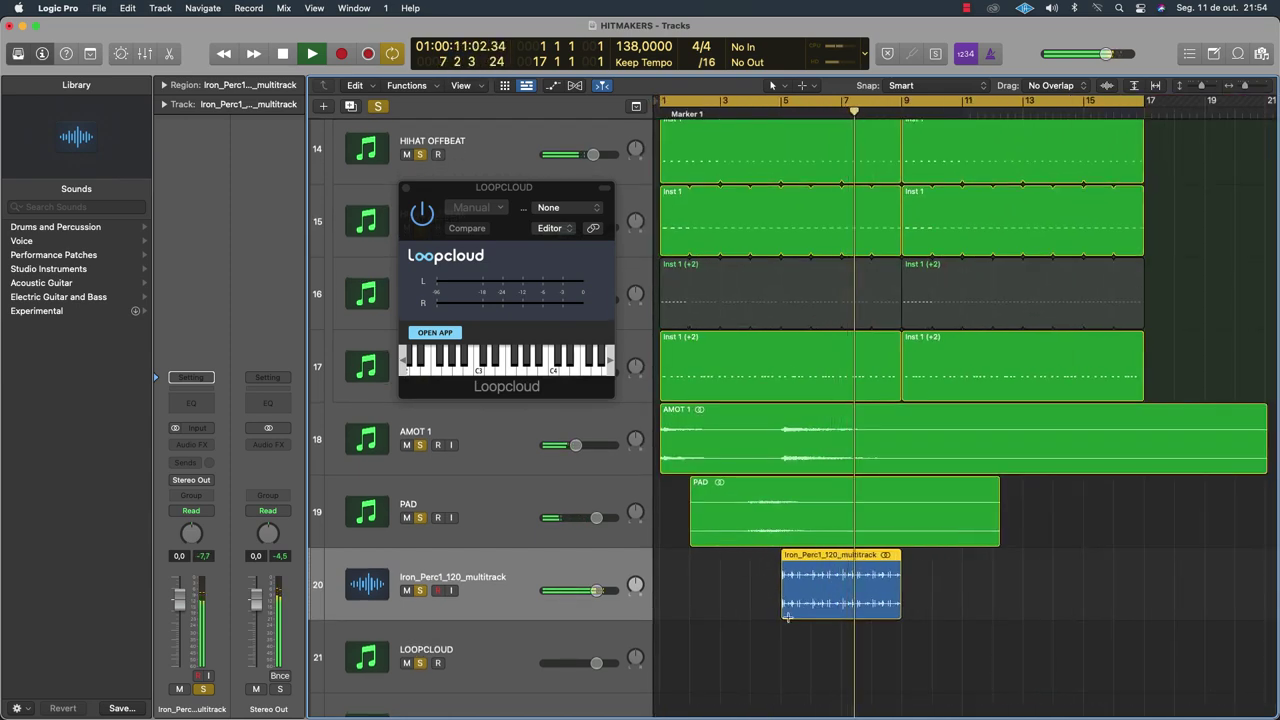
{"action": "scroll", "coordinate": [802, 618], "scroll_direction": "up", "scroll_amount": 4}
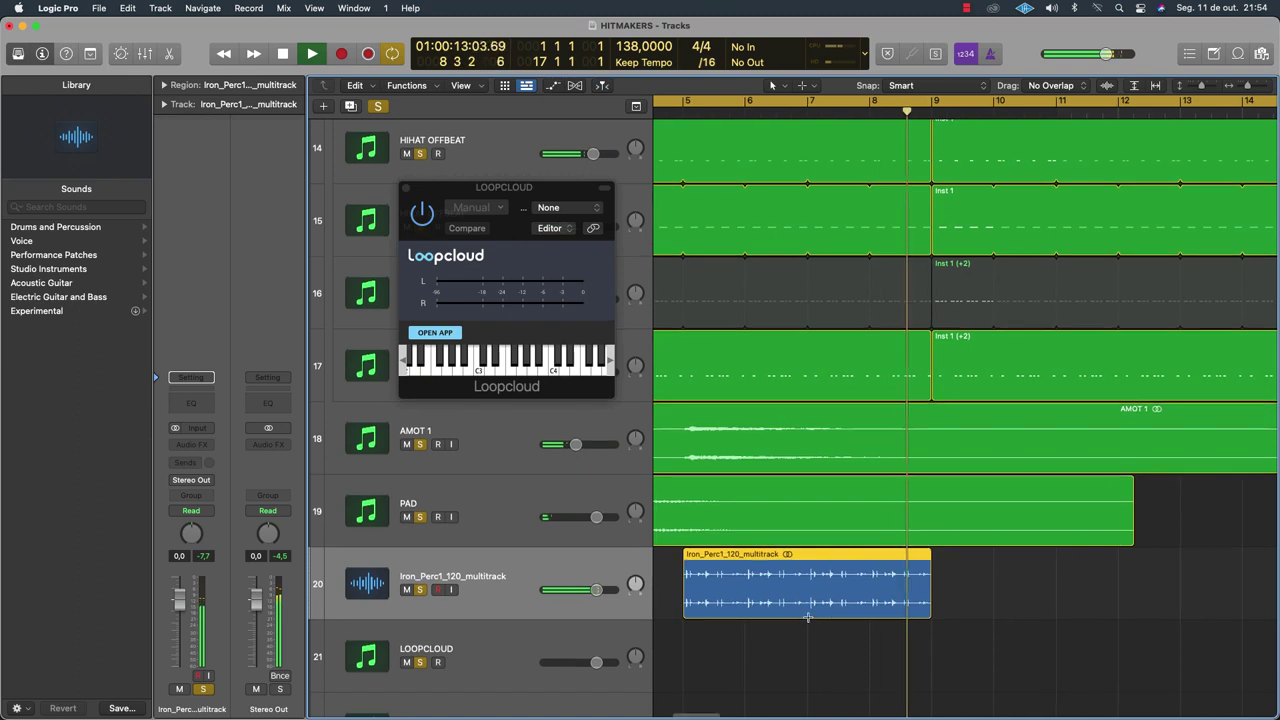
Split the Iron_Perc1_120 region at bars 7 and 8 and delete everything except bar 7
{"action": "left_click", "coordinate": [807, 617]}
{"action": "key", "text": "space"}
{"action": "left_click", "coordinate": [763, 558]}
{"action": "key", "text": "Delete"}
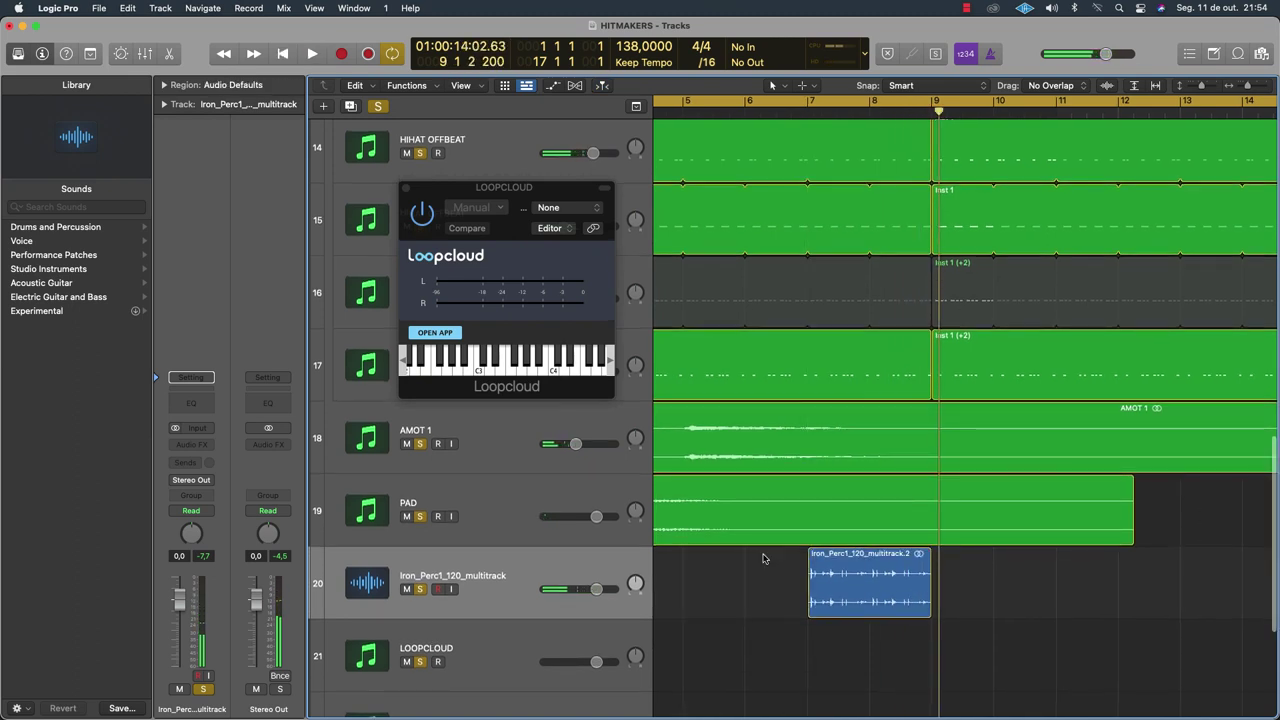
{"action": "left_click", "coordinate": [869, 613]}
{"action": "key", "text": "Delete"}
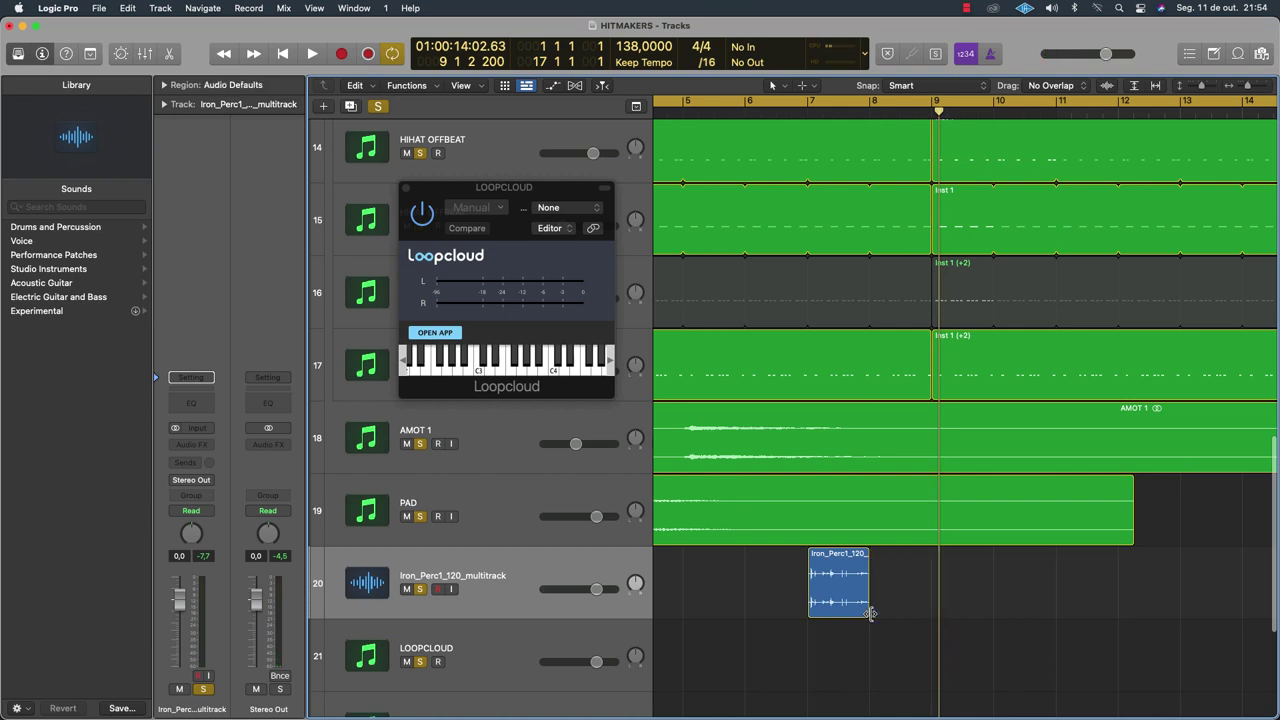
Trim the end of the remaining Iron_Perc1_120 region so it covers only the first half of bar 7
{"action": "scroll", "coordinate": [870, 614], "scroll_direction": "up", "scroll_amount": 8}
{"action": "scroll", "coordinate": [870, 614], "scroll_direction": "left", "scroll_amount": 4}
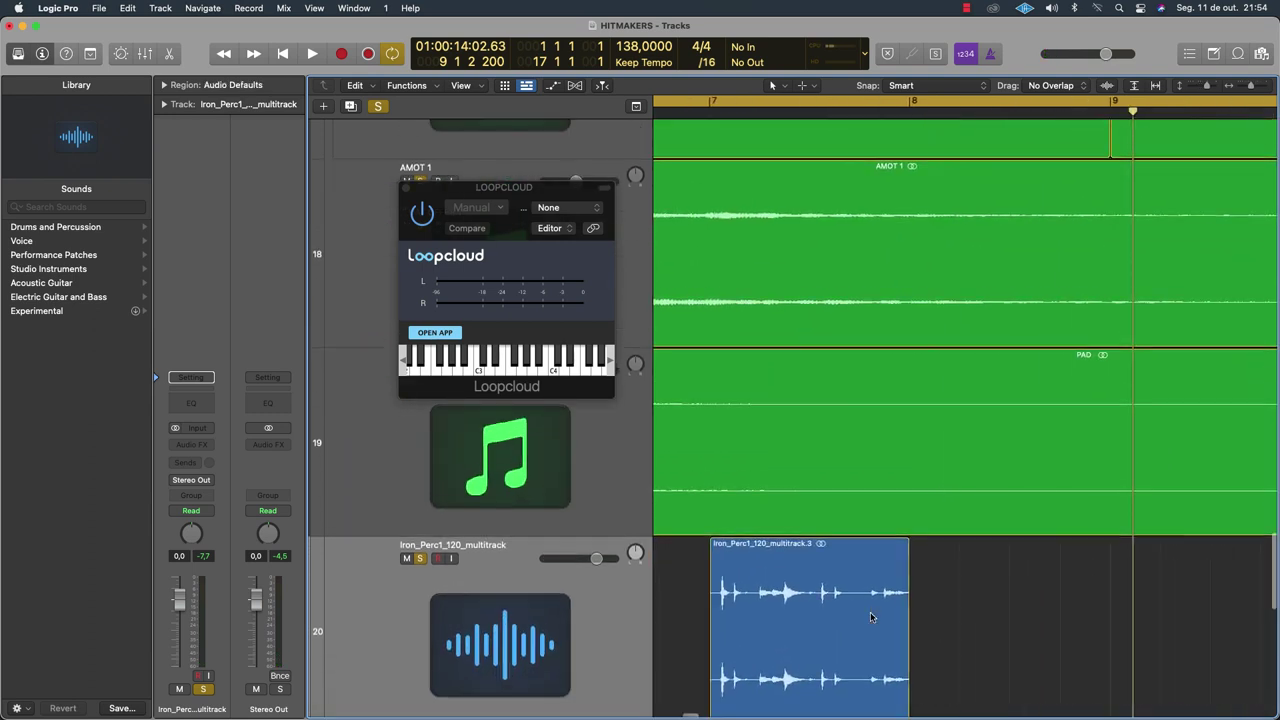
{"action": "scroll", "coordinate": [870, 614], "scroll_direction": "down", "scroll_amount": 3}
{"action": "left_click_drag", "start_coordinate": [900, 575], "coordinate": [784, 482]}
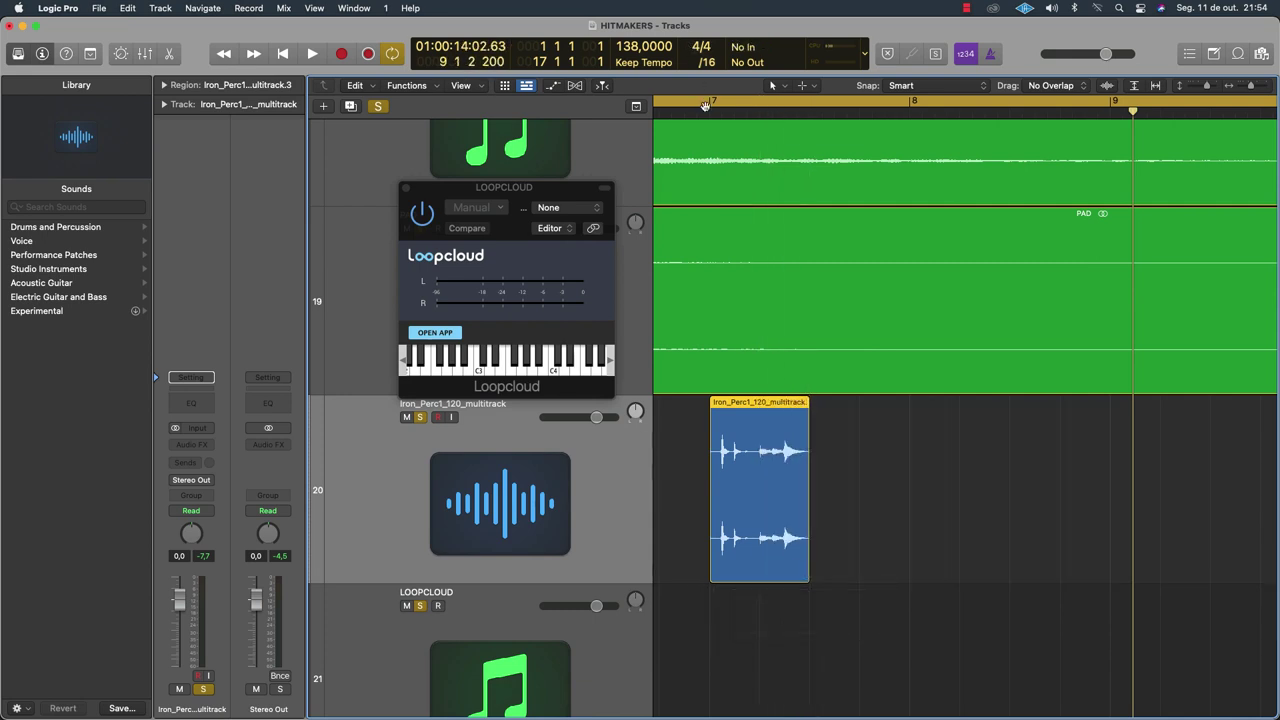
Cycle playback from bar 7 to position 9 4 3 and close the Loopcloud plug-in window
{"action": "mouse_move", "coordinate": [711, 102]}
{"action": "left_mouse_down"}
{"action": "mouse_move", "coordinate": [1270, 205]}
{"action": "mouse_move", "coordinate": [1250, 236]}
{"action": "left_mouse_up"}
{"action": "key", "text": "space"}
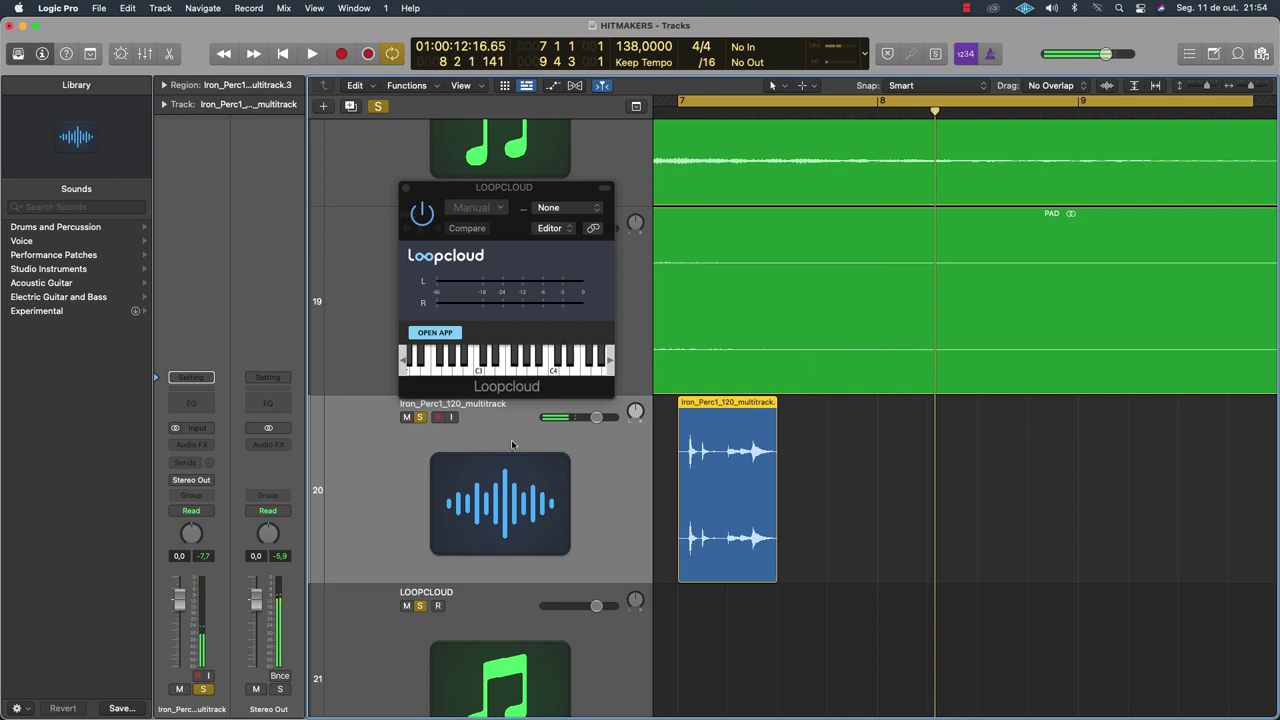
{"action": "left_click", "coordinate": [406, 188]}
Listen to the cycled section and lower the Iron_Perc1_120 track's volume to -3.7 dB
{"action": "scroll", "coordinate": [491, 417], "scroll_direction": "up", "scroll_amount": 1}
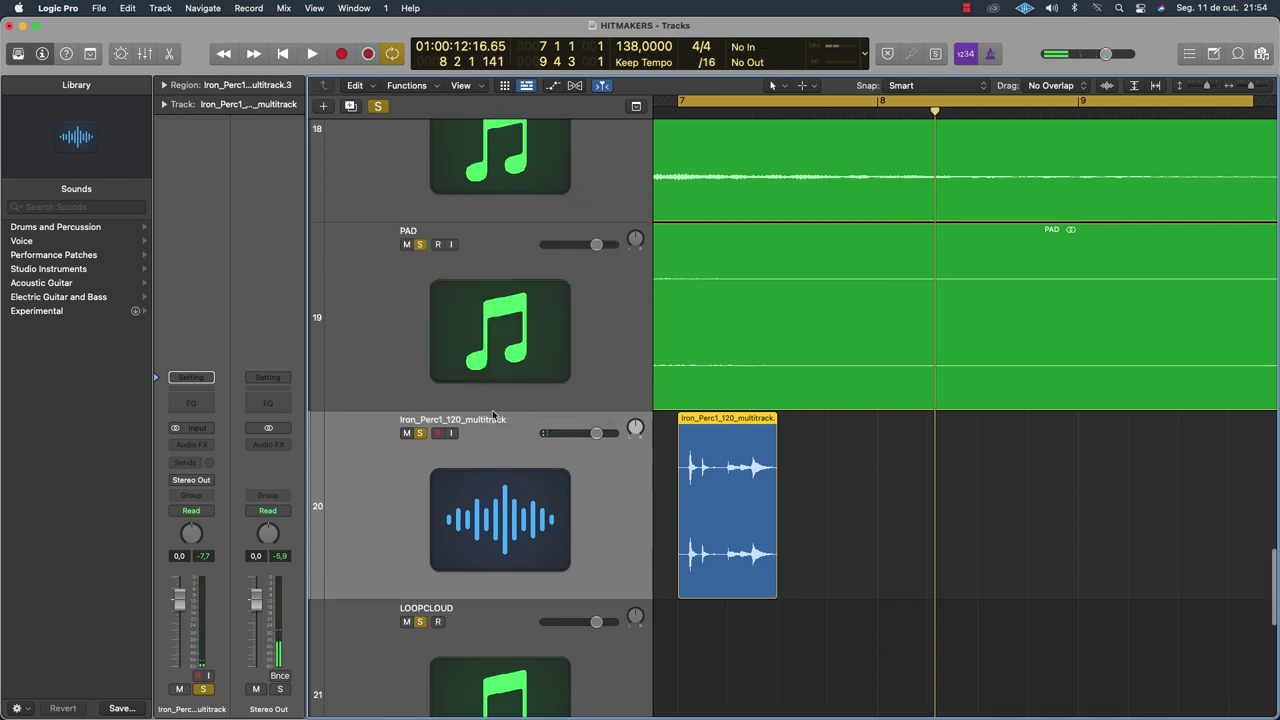
{"action": "scroll", "coordinate": [494, 415], "scroll_direction": "down", "scroll_amount": 5}
{"action": "key", "text": "space"}
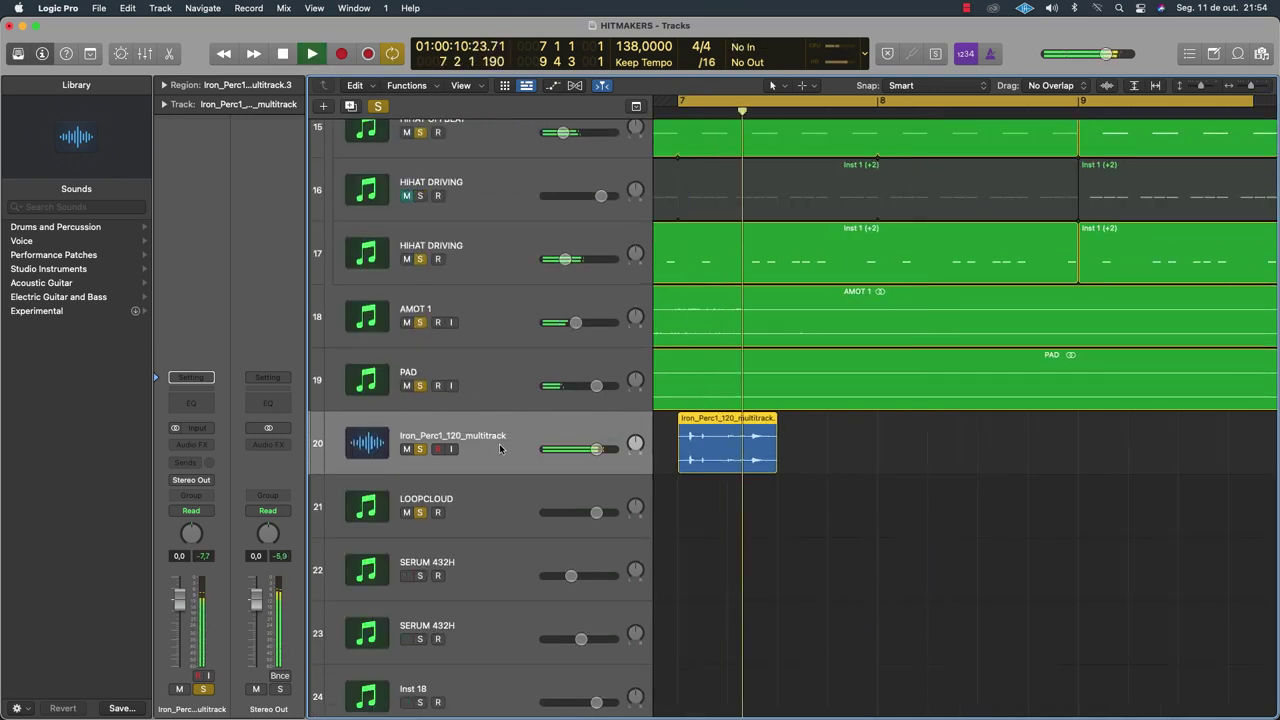
{"action": "key", "text": "space"}
{"action": "left_click_drag", "start_coordinate": [597, 450], "coordinate": [585, 450]}
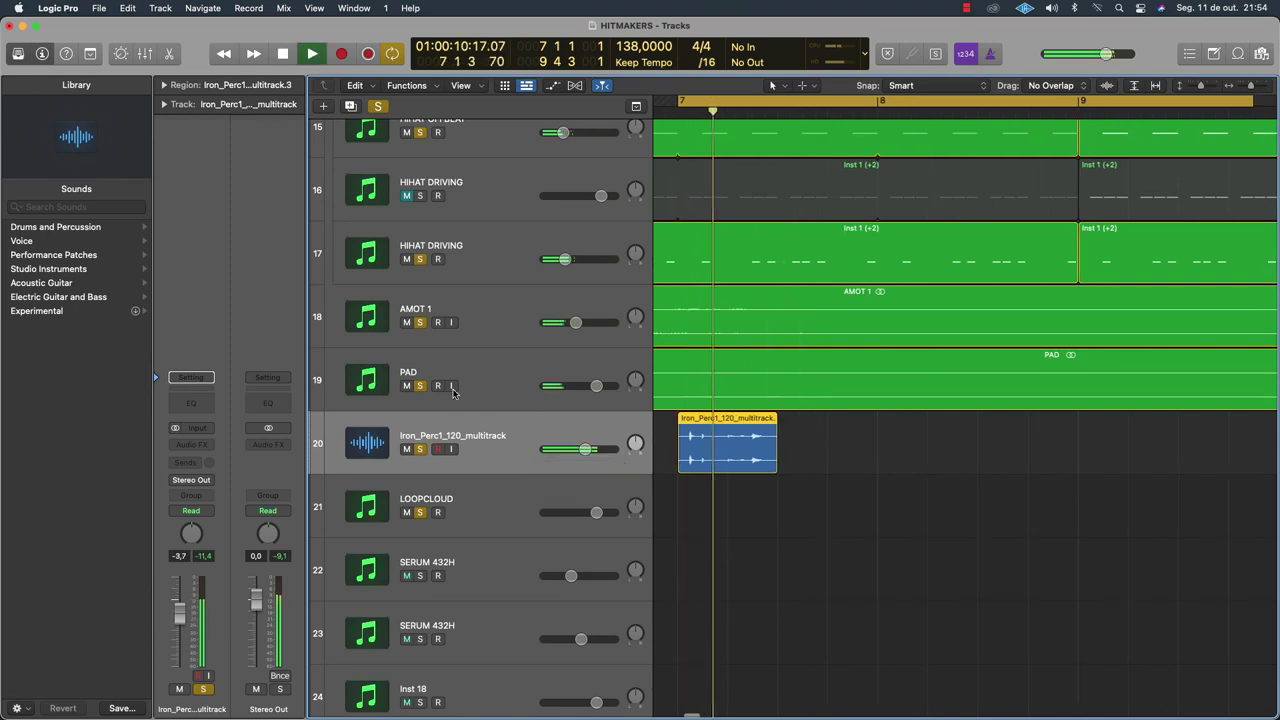
Examine the channel strip plug-ins of the PAD, AMOT 1 and HIHAT DRIVING tracks
{"action": "left_click", "coordinate": [500, 365]}
{"action": "left_click", "coordinate": [497, 321]}
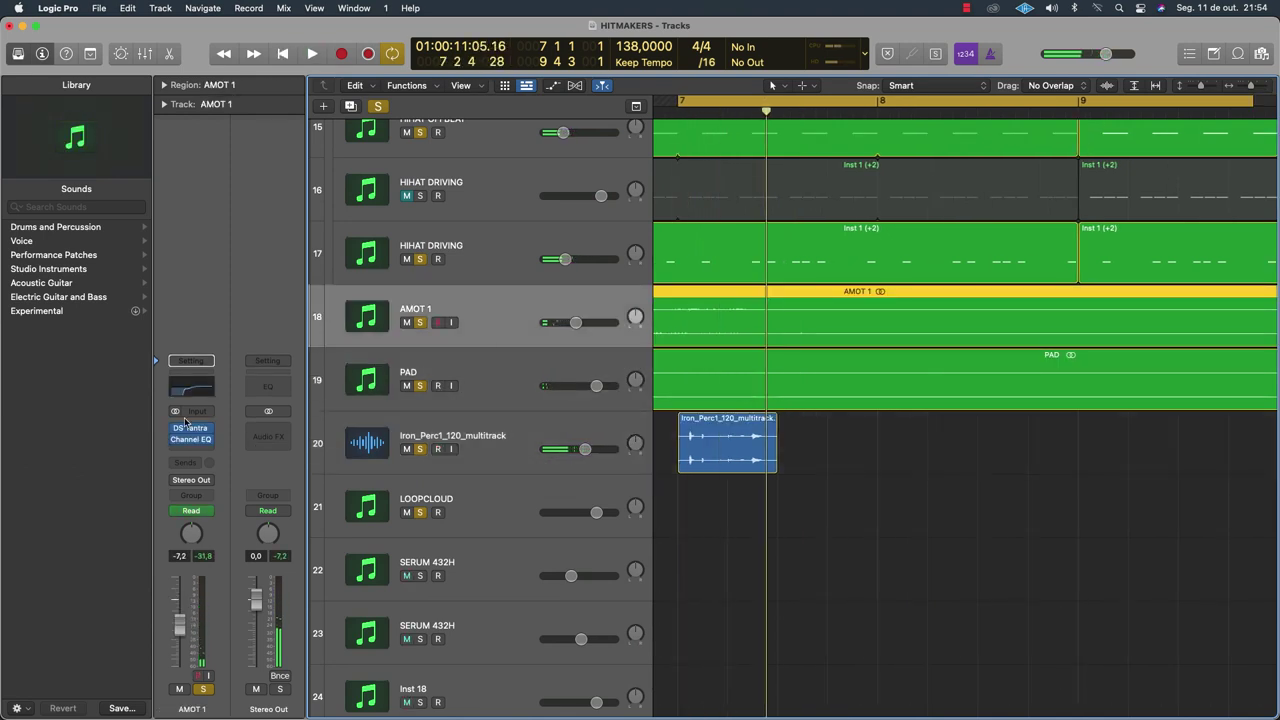
{"action": "left_click", "coordinate": [514, 239]}
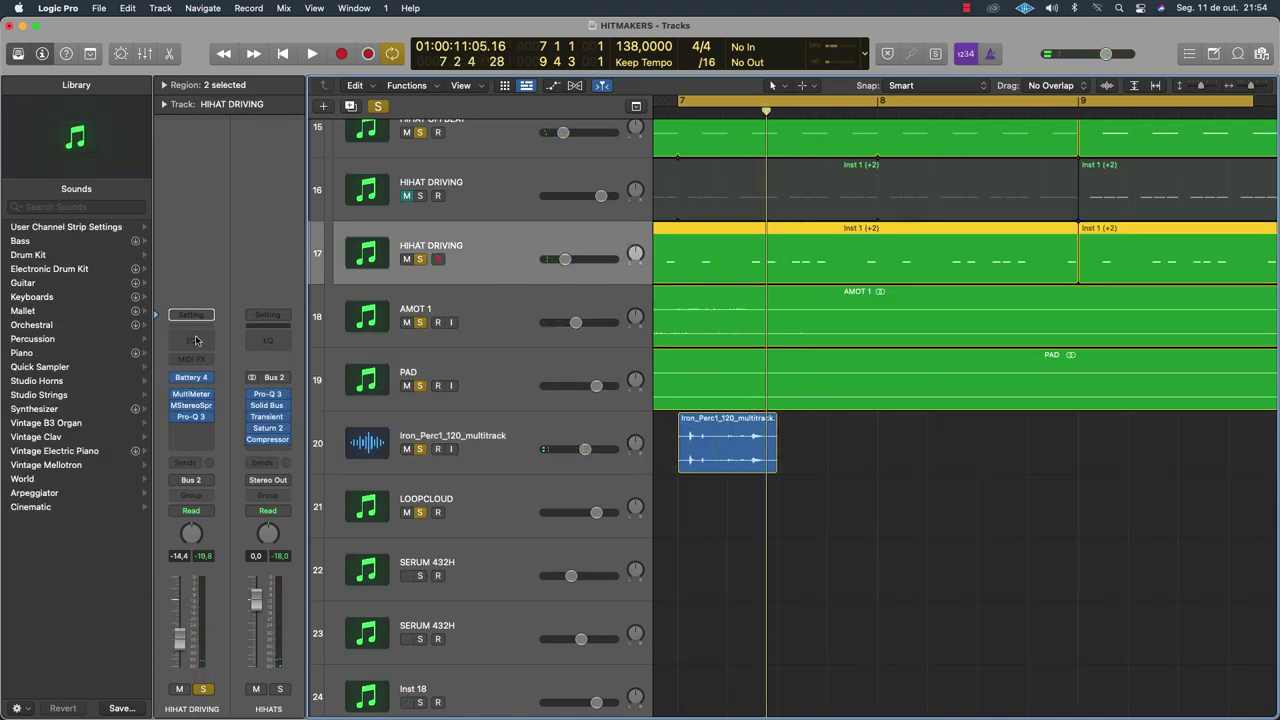
{"action": "left_click", "coordinate": [489, 190]}
{"action": "scroll", "coordinate": [477, 434], "scroll_direction": "down", "scroll_amount": 3}
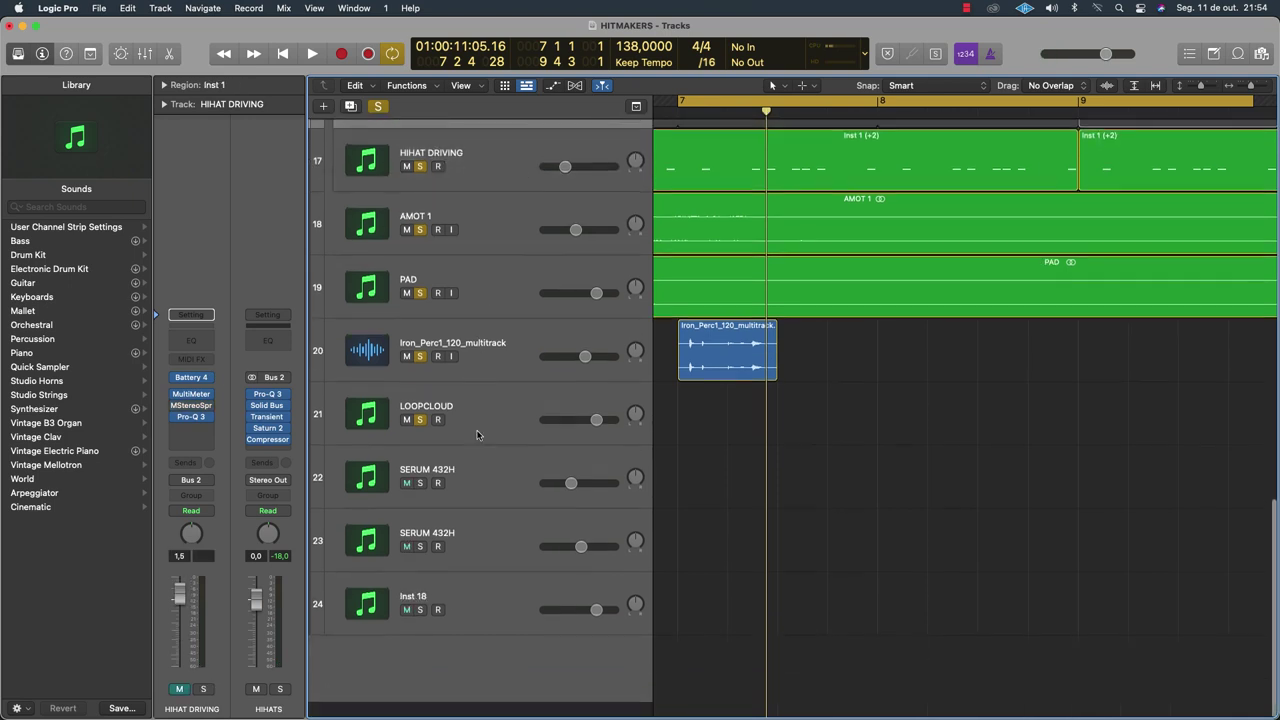
Copy the Replika, Pro-R and Pro-Q 3 plug-ins from the upper SERUM 432H track to the Iron_Perc1_120 track
{"action": "scroll", "coordinate": [477, 434], "scroll_direction": "up", "scroll_amount": 2}
{"action": "left_click", "coordinate": [480, 314]}
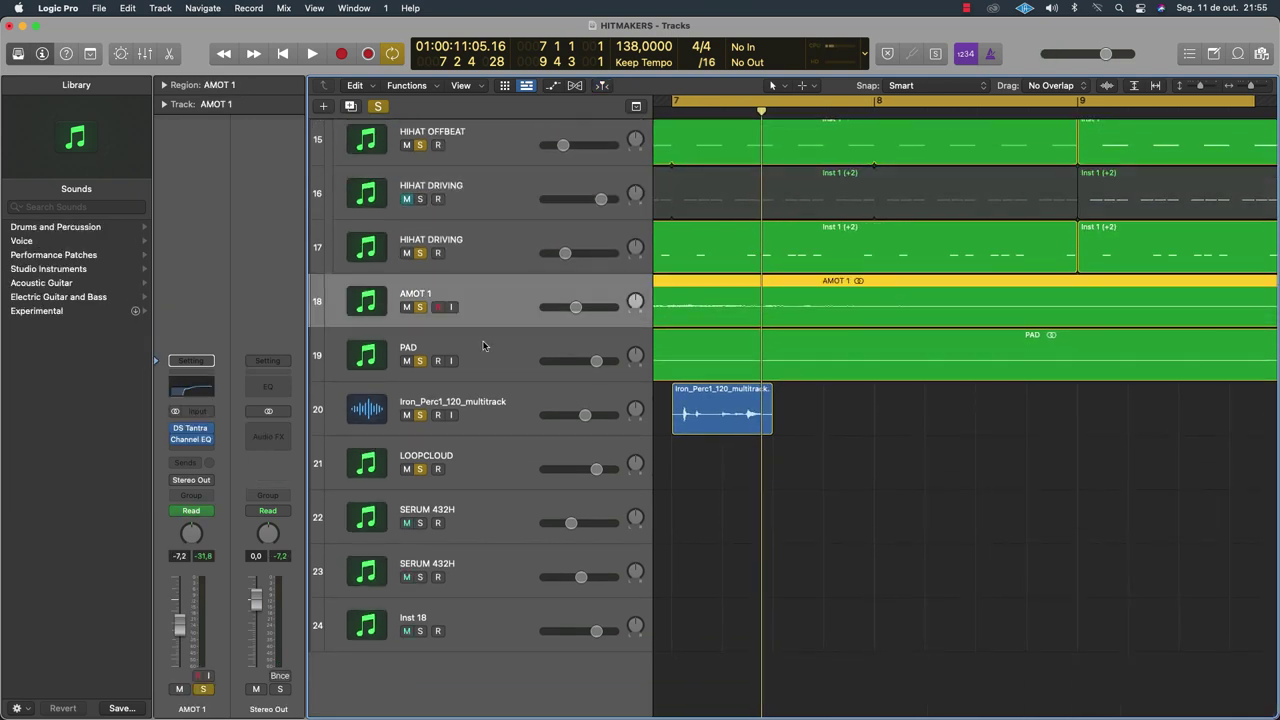
{"action": "left_click", "coordinate": [483, 345]}
{"action": "left_click", "coordinate": [481, 265]}
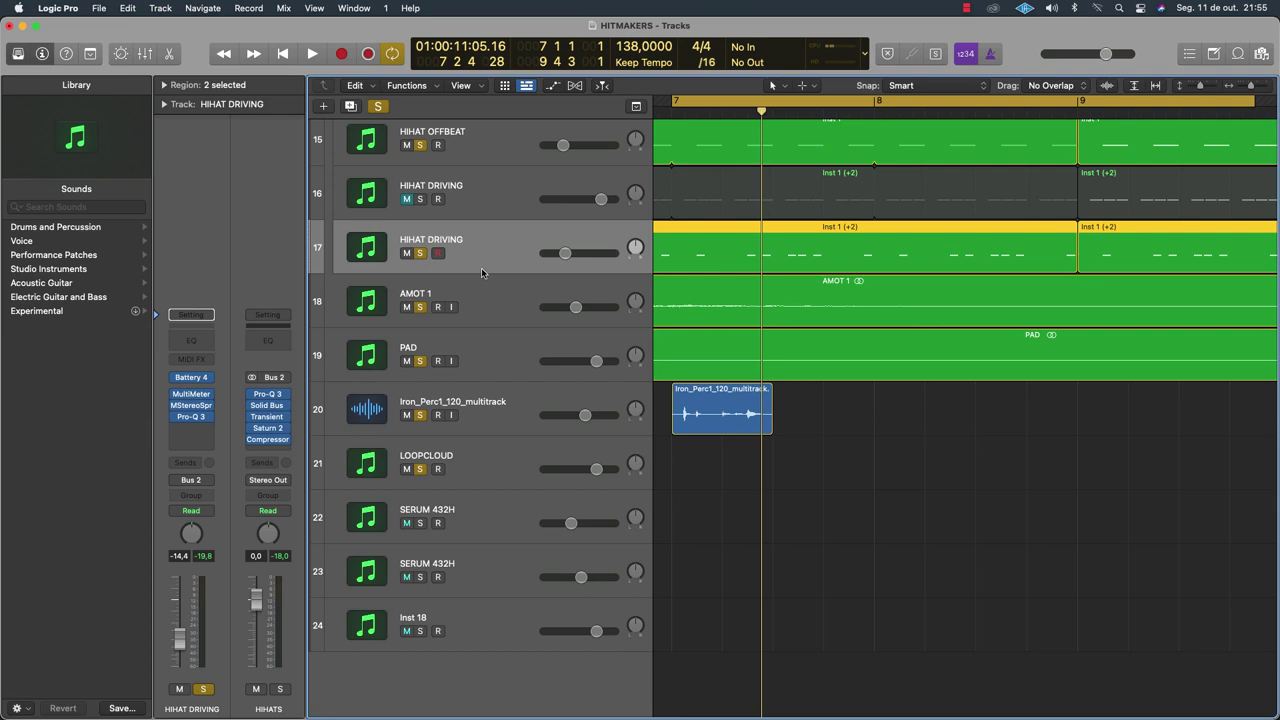
{"action": "left_click", "coordinate": [479, 460]}
{"action": "left_click", "coordinate": [418, 508]}
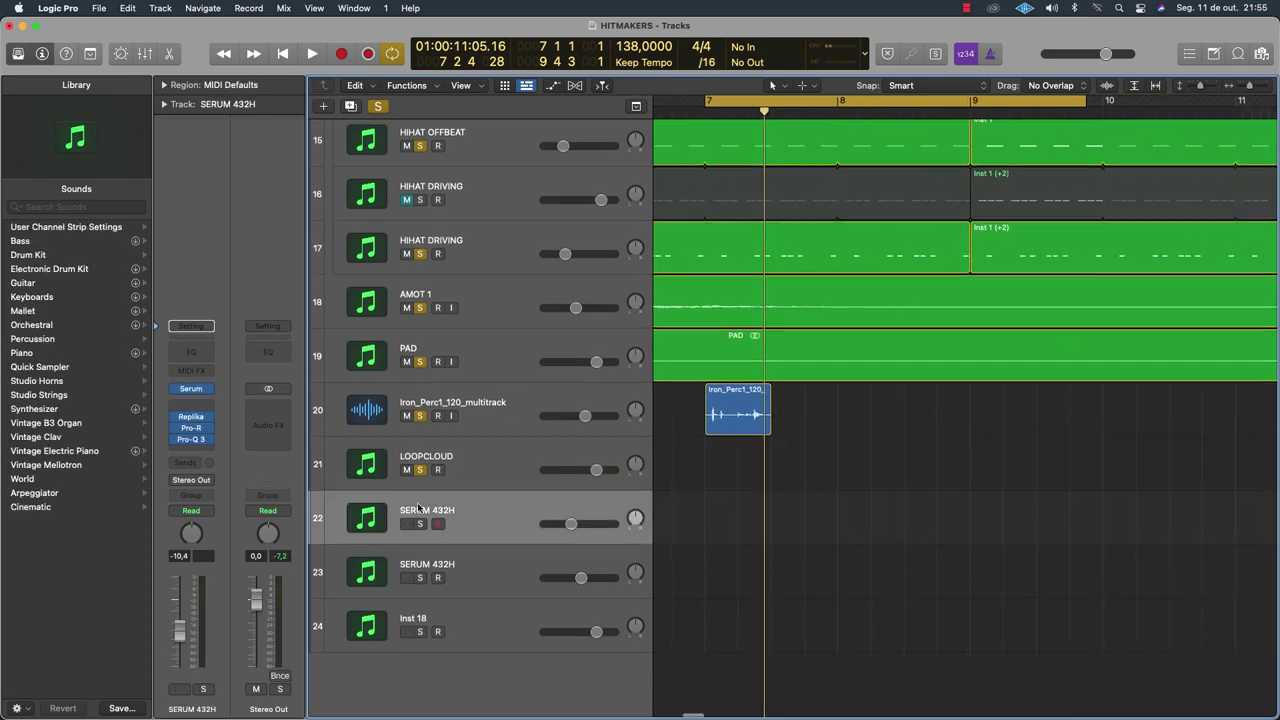
{"action": "left_click", "coordinate": [194, 417]}
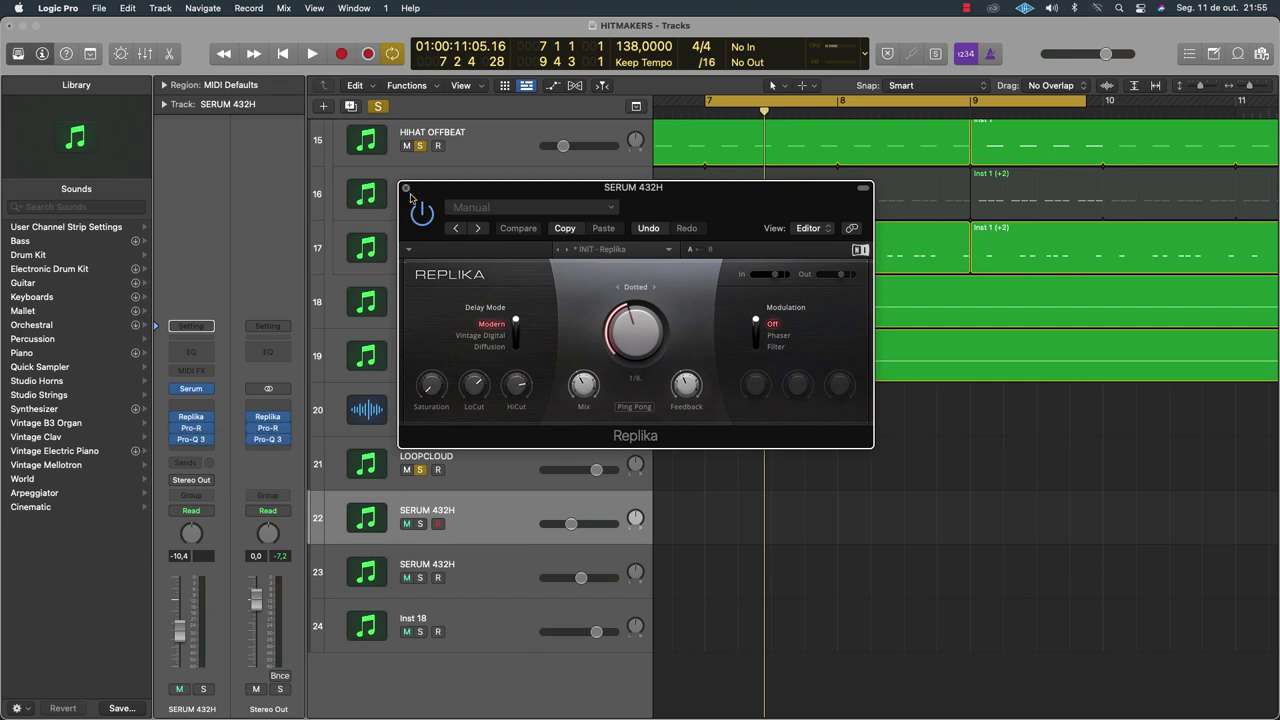
{"action": "left_click", "coordinate": [406, 188]}
{"action": "left_click", "coordinate": [505, 409]}
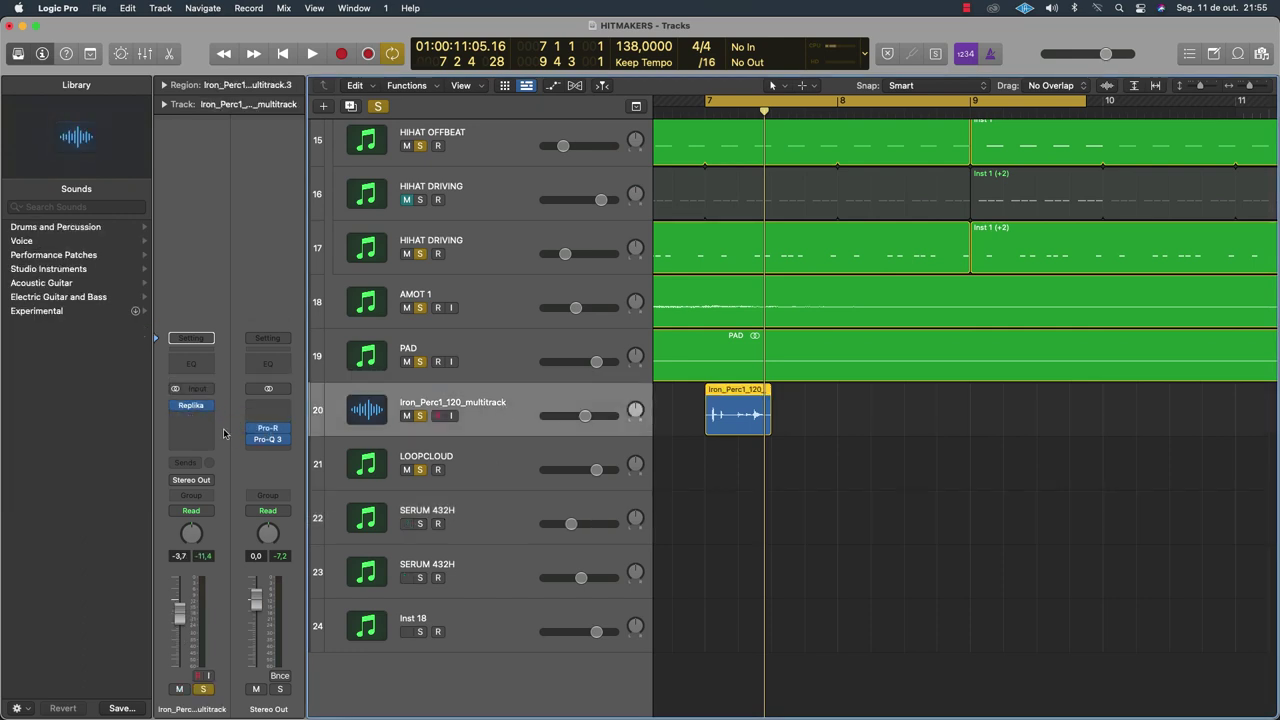
{"action": "left_click_drag", "start_coordinate": [210, 435], "coordinate": [210, 434]}
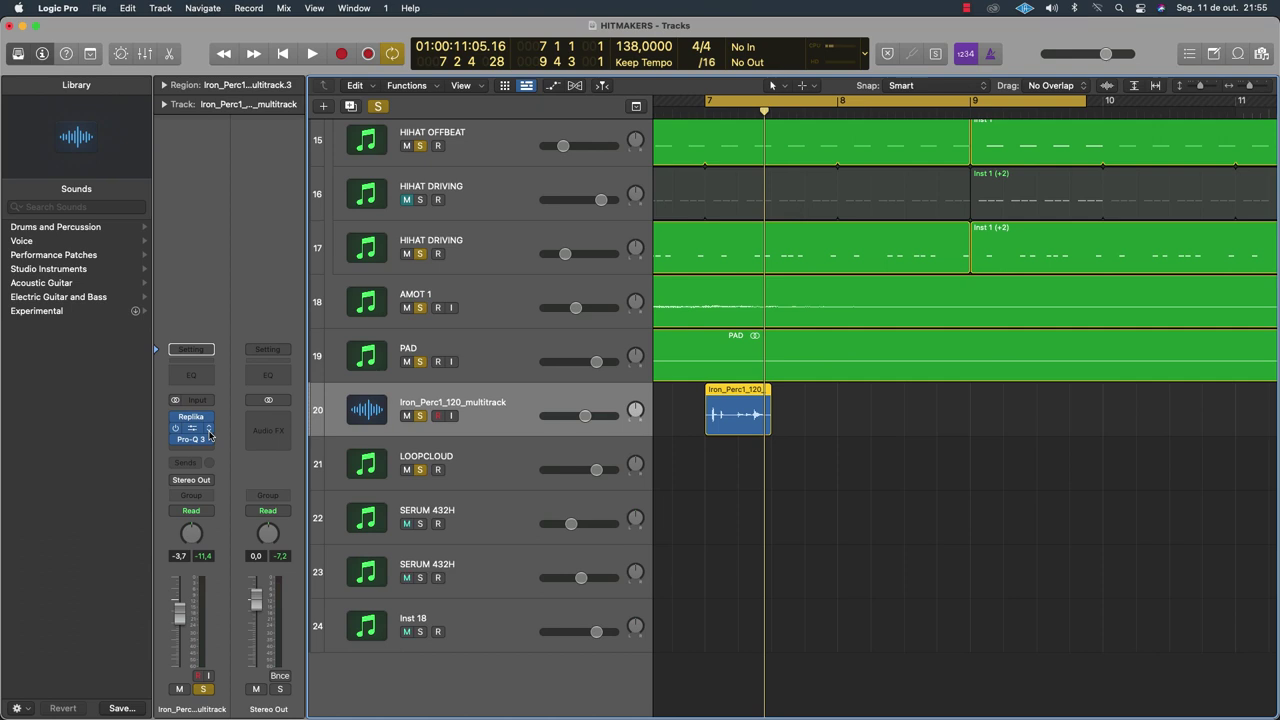
Reduce the Space of the Pro-R reverb on the Iron_Perc1_120 track to 2.91 s while auditioning the cycled section
{"action": "key", "text": "space"}
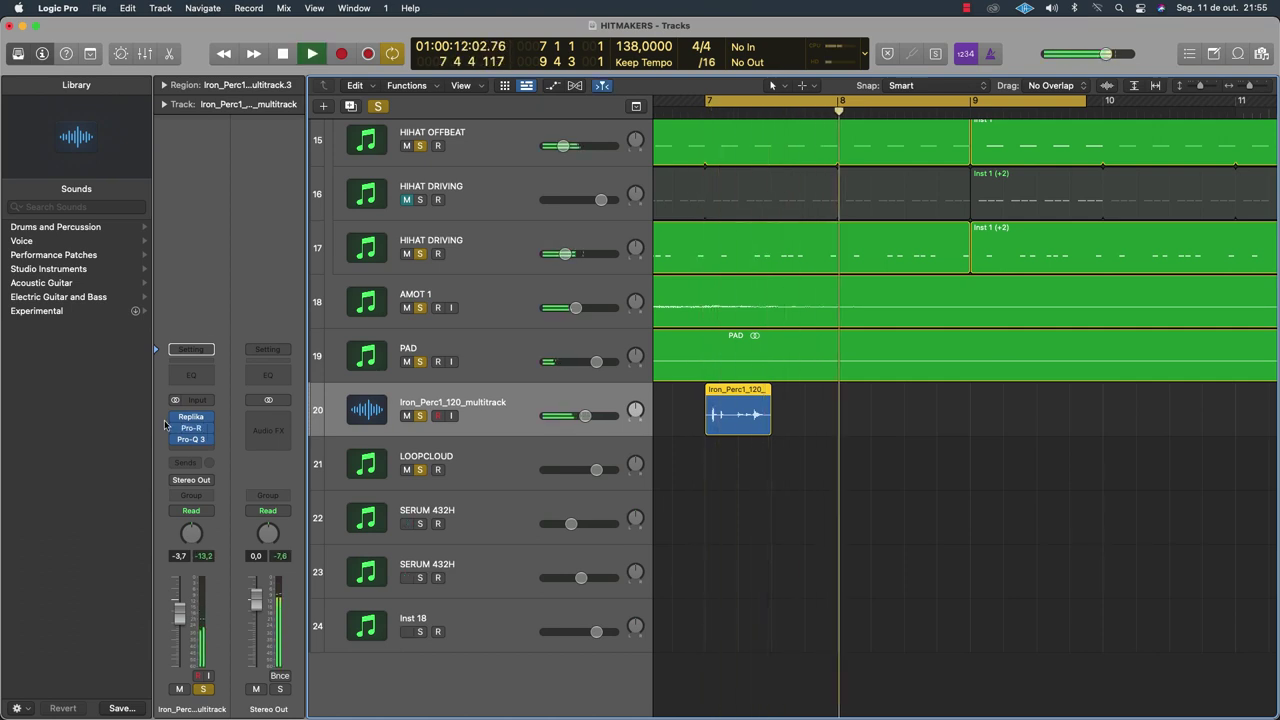
{"action": "key", "text": "space"}
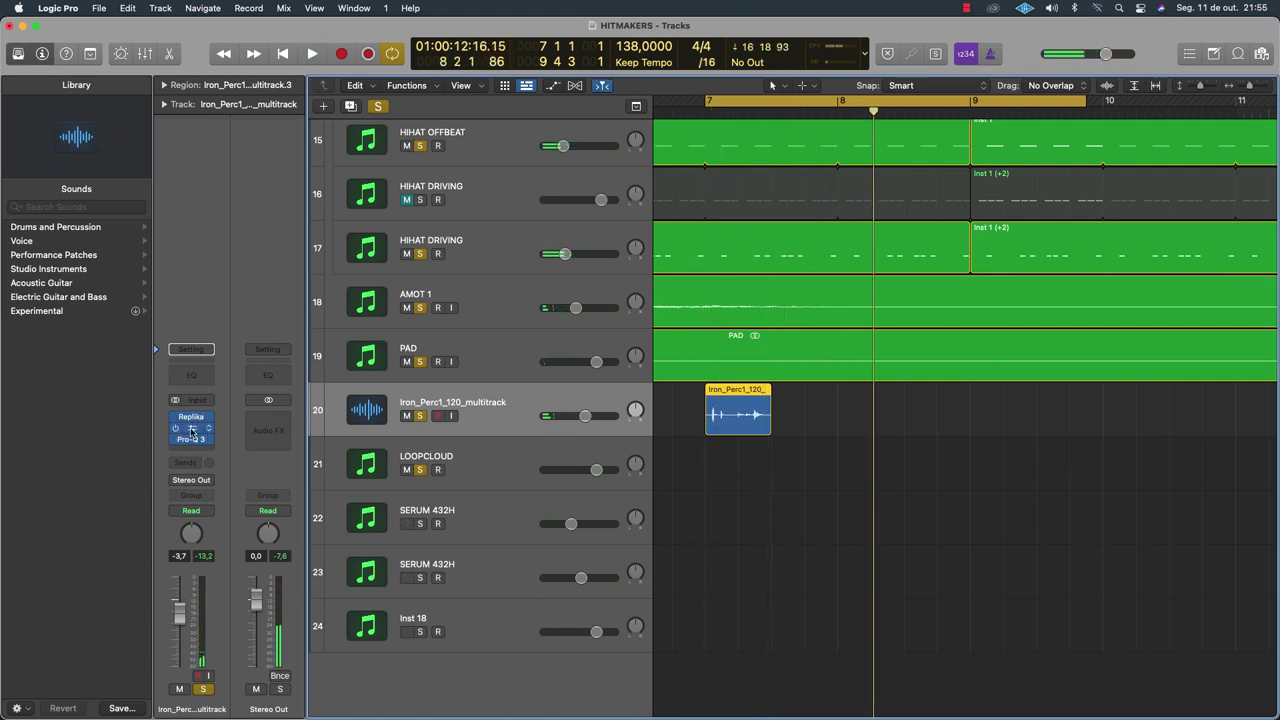
{"action": "left_click", "coordinate": [192, 430]}
{"action": "key", "text": "space"}
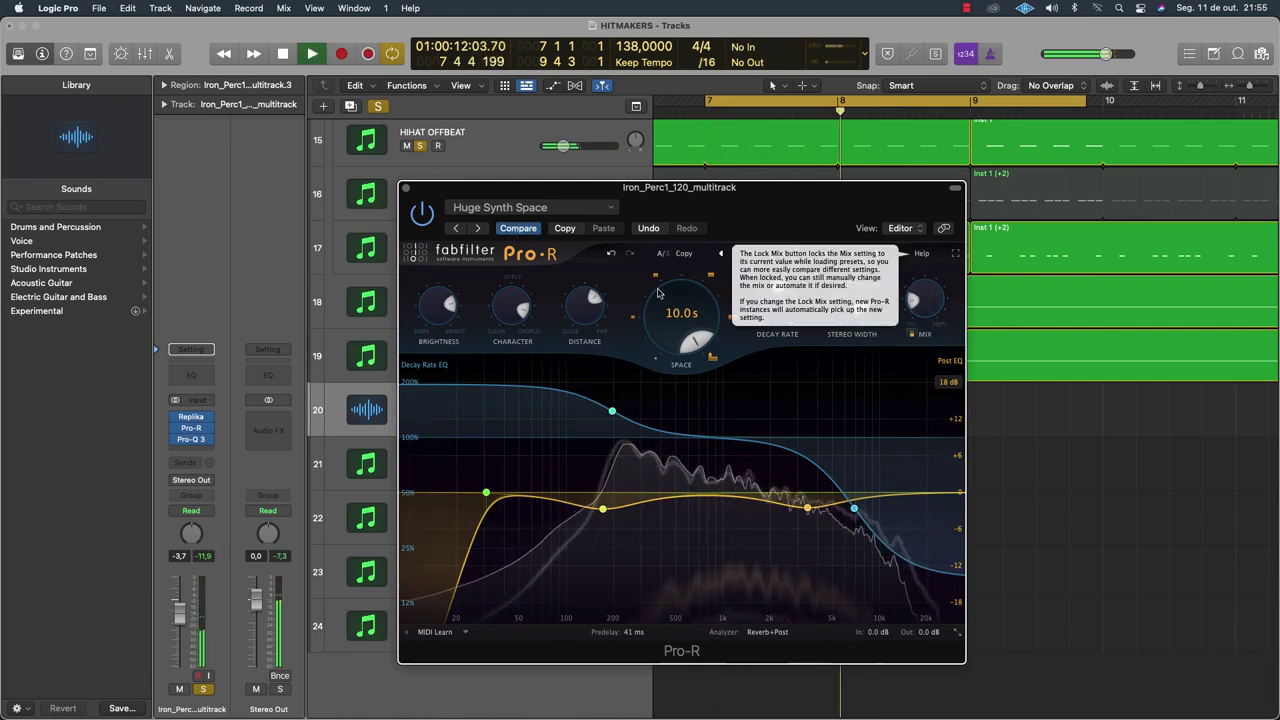
{"action": "left_click_drag", "start_coordinate": [672, 318], "coordinate": [672, 347]}
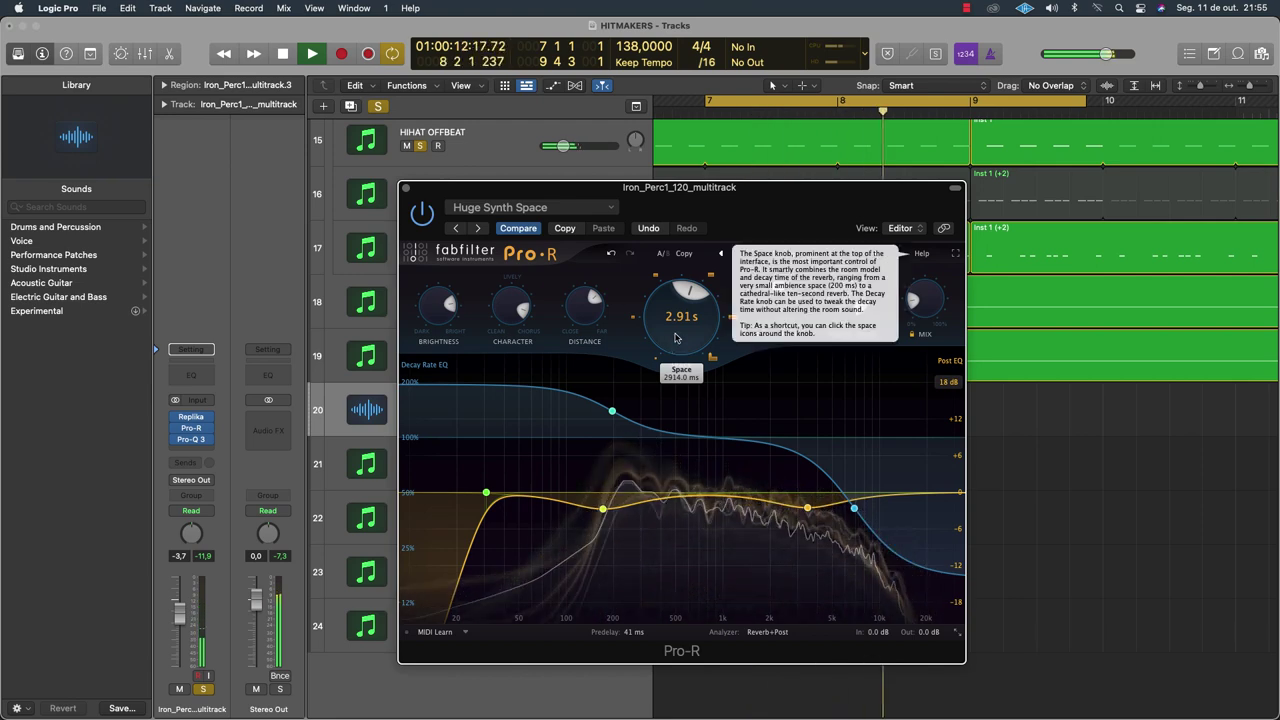
{"action": "key", "text": "space"}
{"action": "key", "text": "space"}
Raise the Iron_Perc1_120 track's volume to -0.9 dB, then close the Pro-R window and audition the section
{"action": "left_click", "coordinate": [216, 576]}
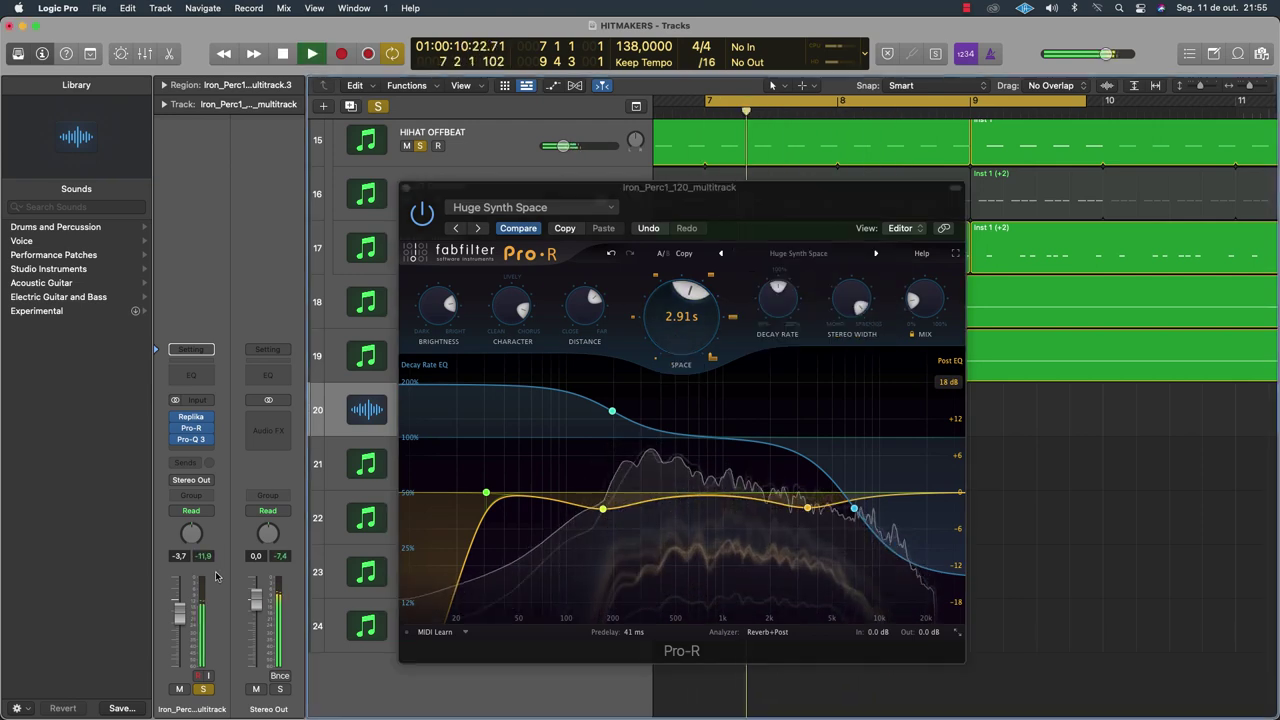
{"action": "left_click_drag", "start_coordinate": [180, 622], "coordinate": [180, 612]}
{"action": "key", "text": "space"}
{"action": "key", "text": "space"}
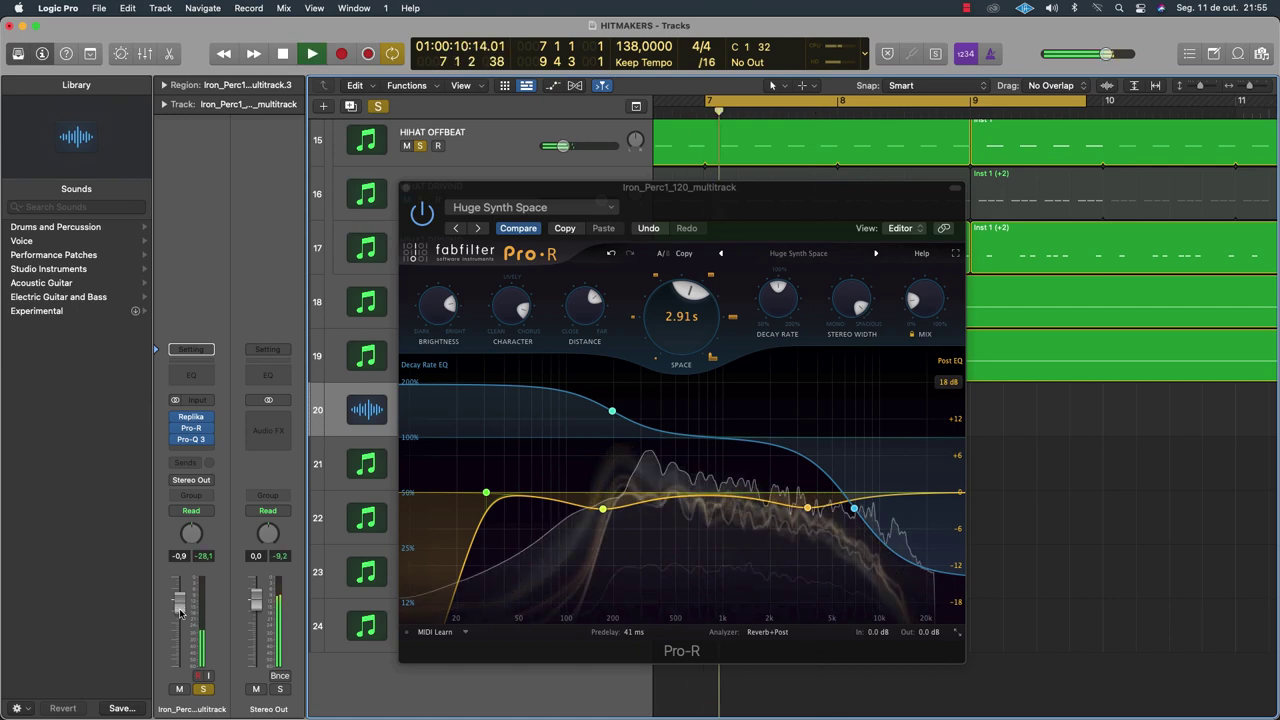
{"action": "left_click", "coordinate": [406, 188]}
{"action": "key", "text": "space"}
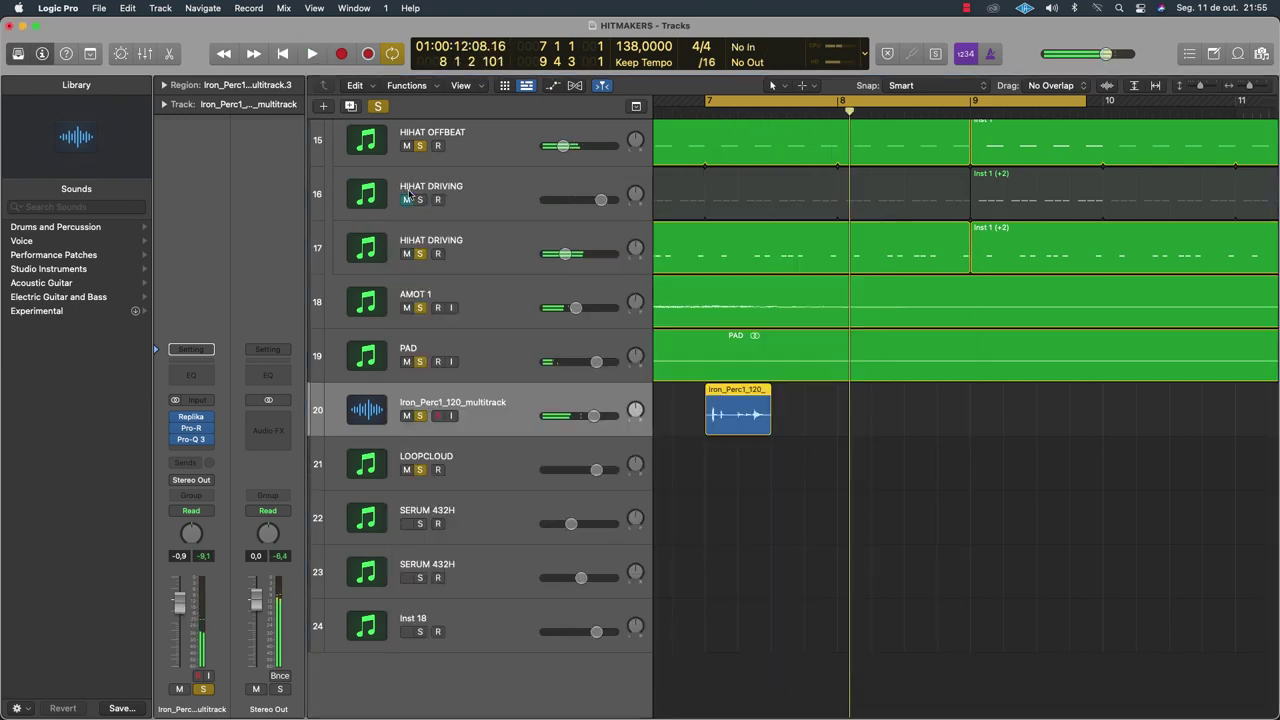
{"action": "key", "text": "space"}
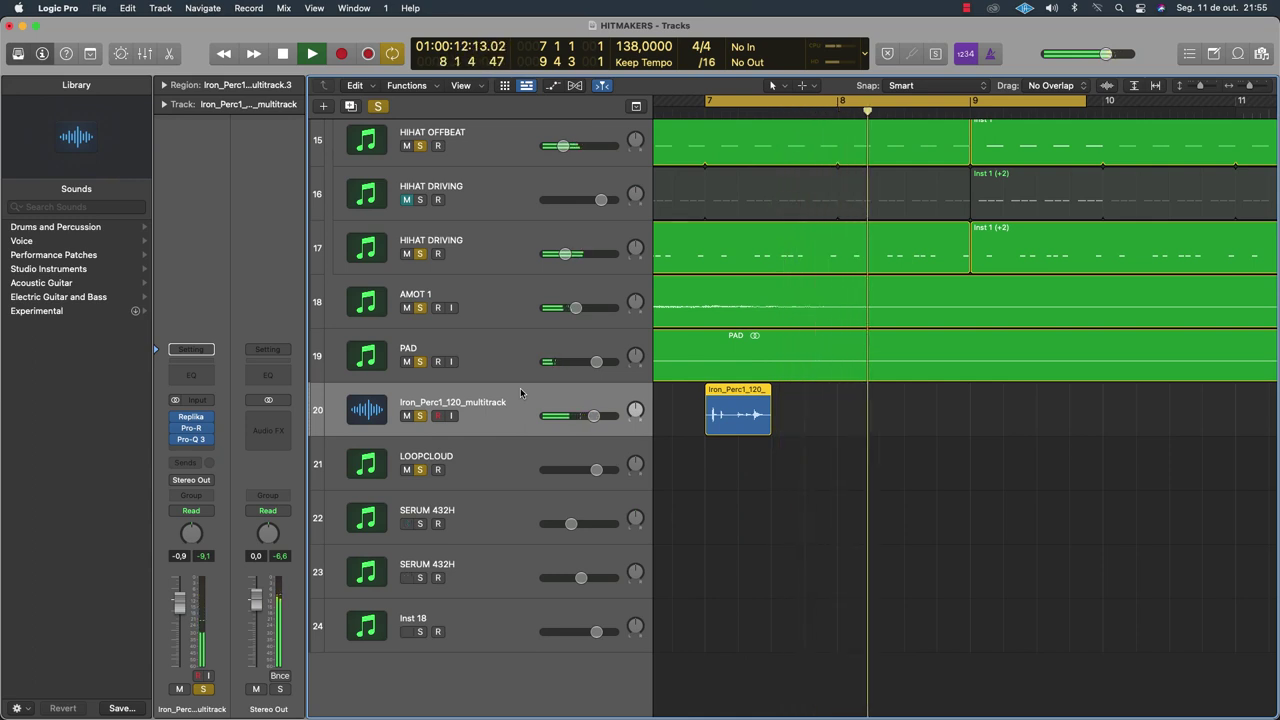
{"action": "key", "text": "space"}
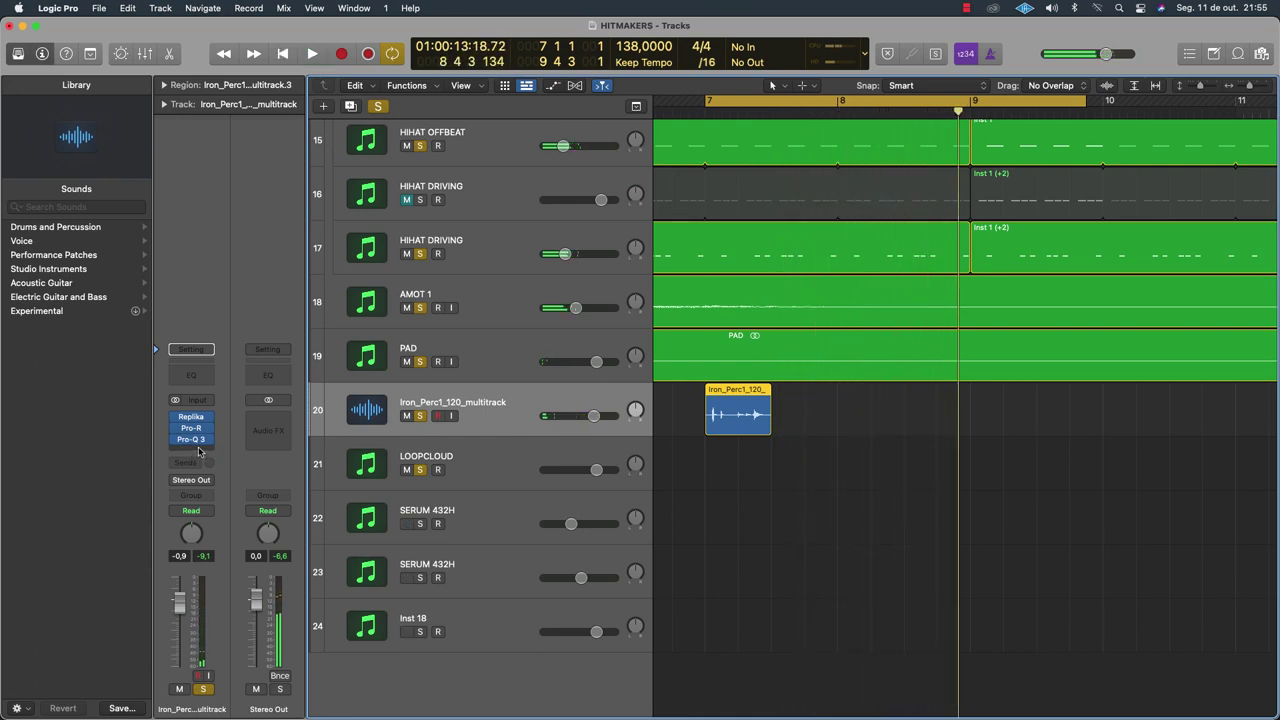
Insert a stereo Phat FX after Pro-Q 3 on the Iron_Perc1_120 track and set its limiter to Hard Clipping
{"action": "left_click", "coordinate": [199, 452]}
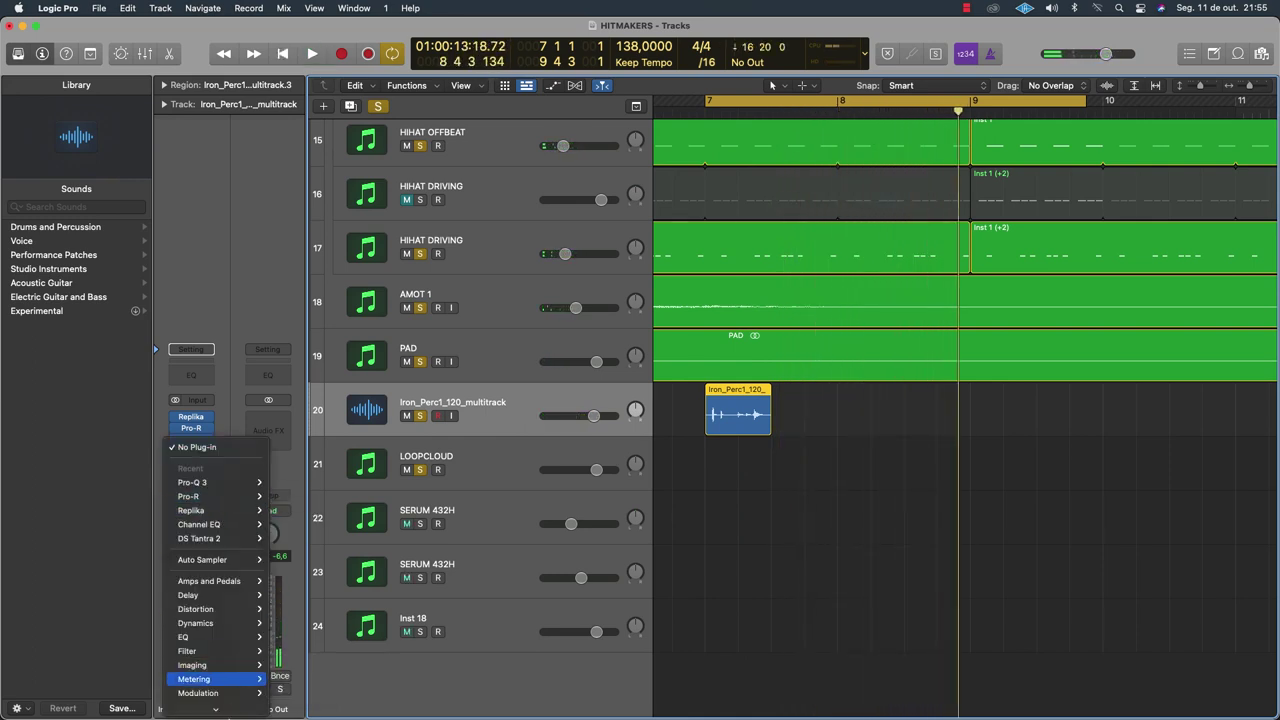
{"action": "mouse_move", "coordinate": [231, 690]}
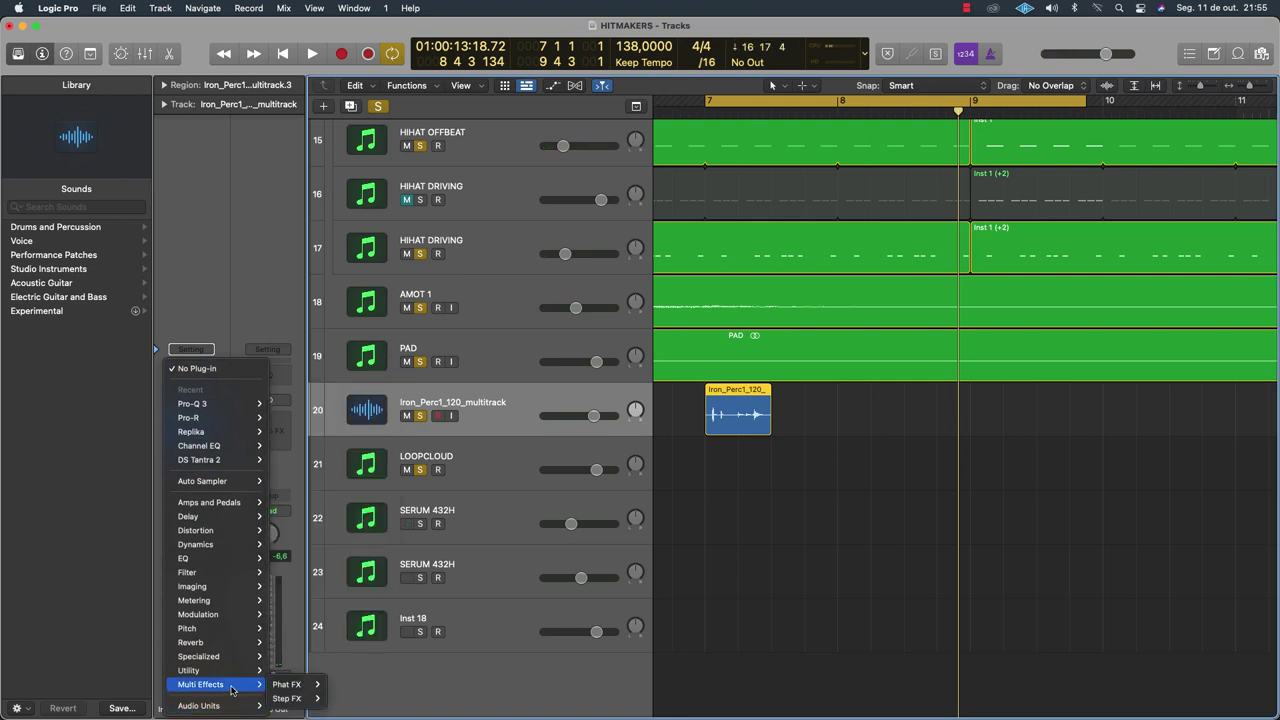
{"action": "mouse_move", "coordinate": [290, 687]}
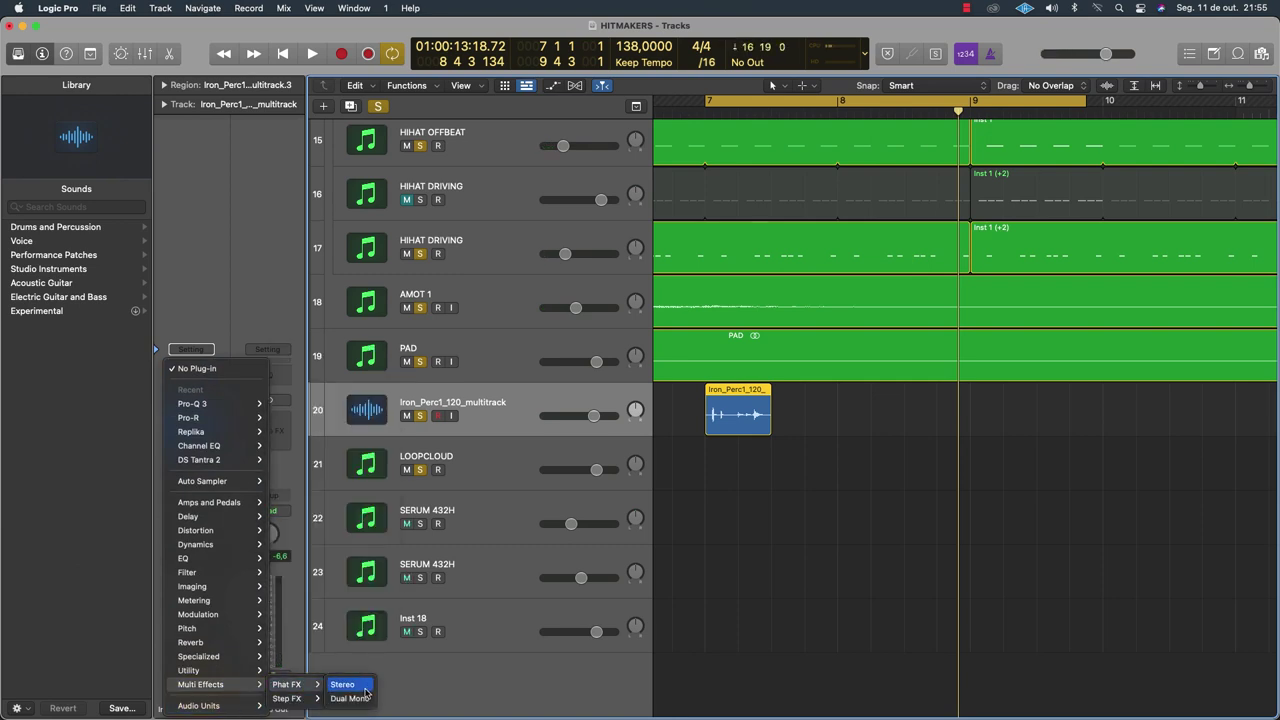
{"action": "left_click", "coordinate": [364, 686]}
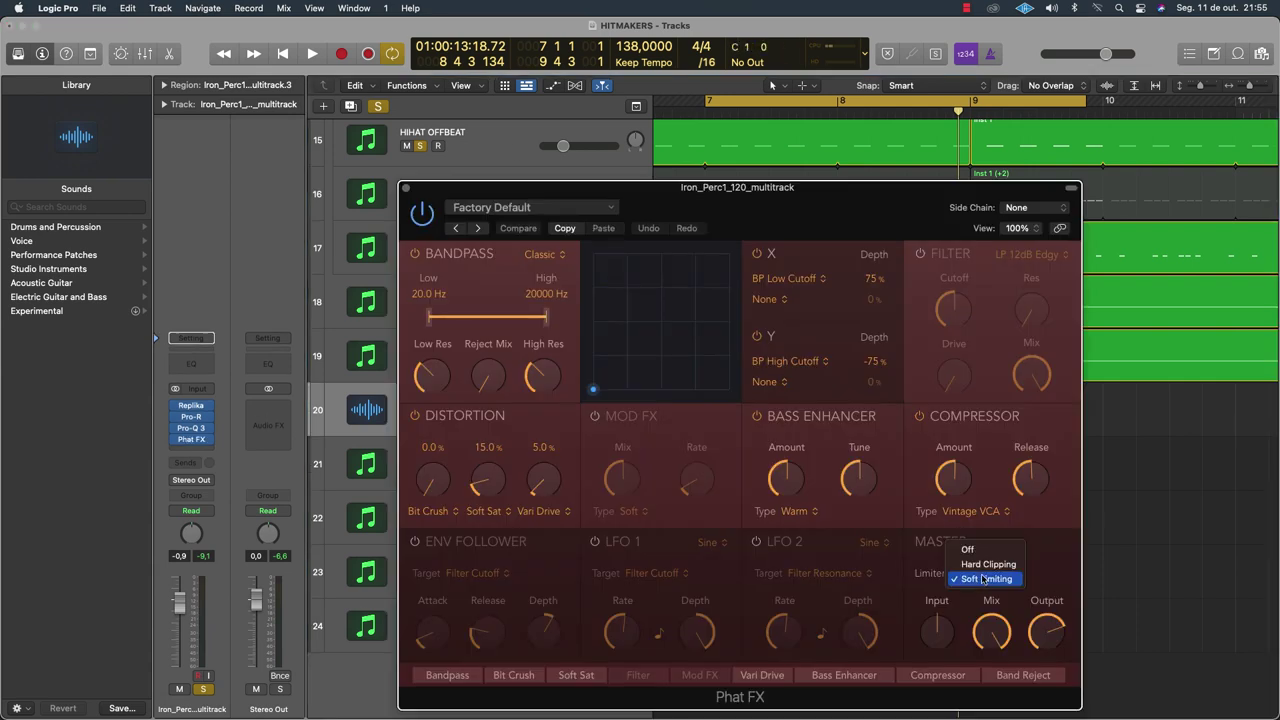
{"action": "key", "text": "Return"}
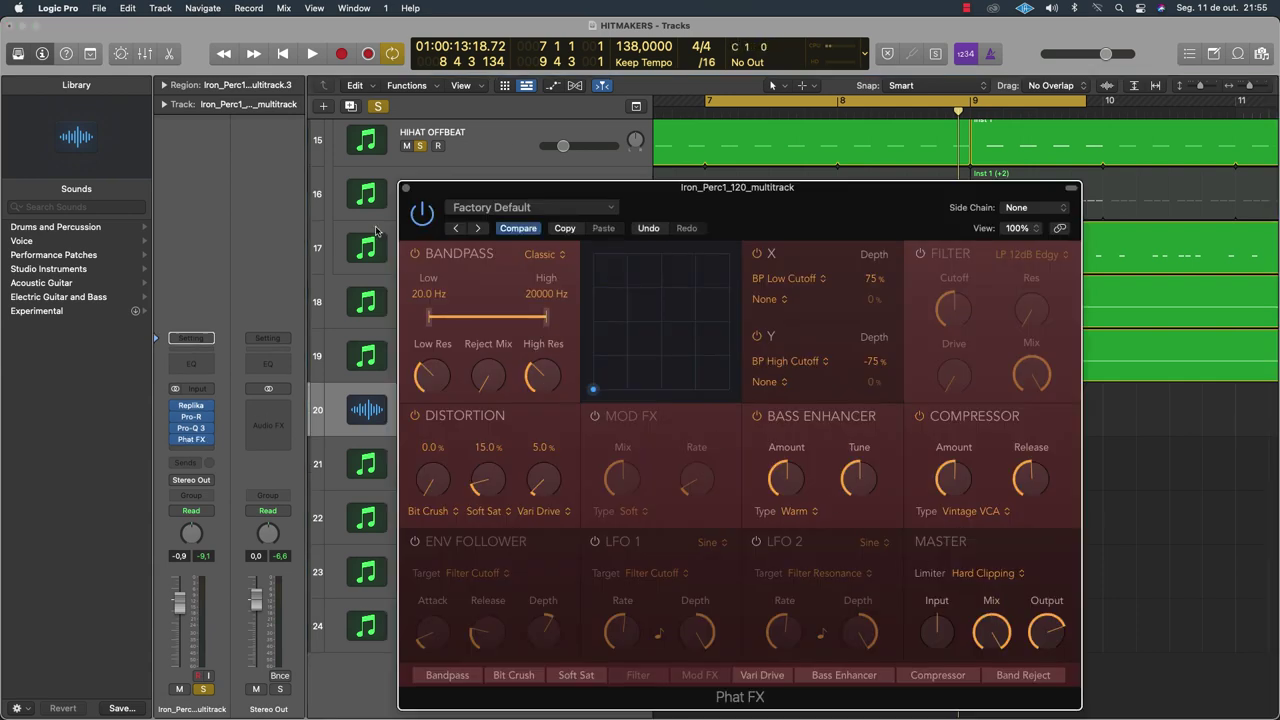
Switch off Phat FX's Bandpass, Distortion, Bass Enhancer and Compressor sections and raise the master input to about 17.4 dB
{"action": "left_click", "coordinate": [426, 259]}
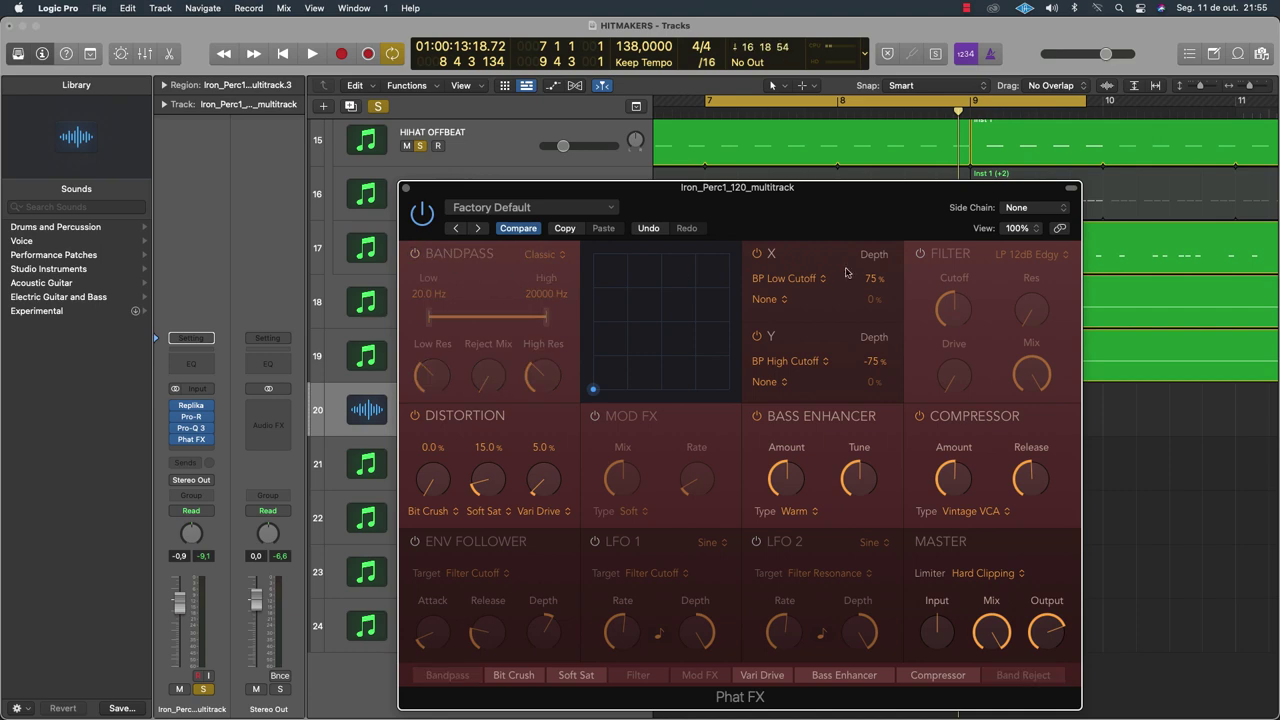
{"action": "left_click", "coordinate": [415, 417]}
{"action": "left_click", "coordinate": [919, 417]}
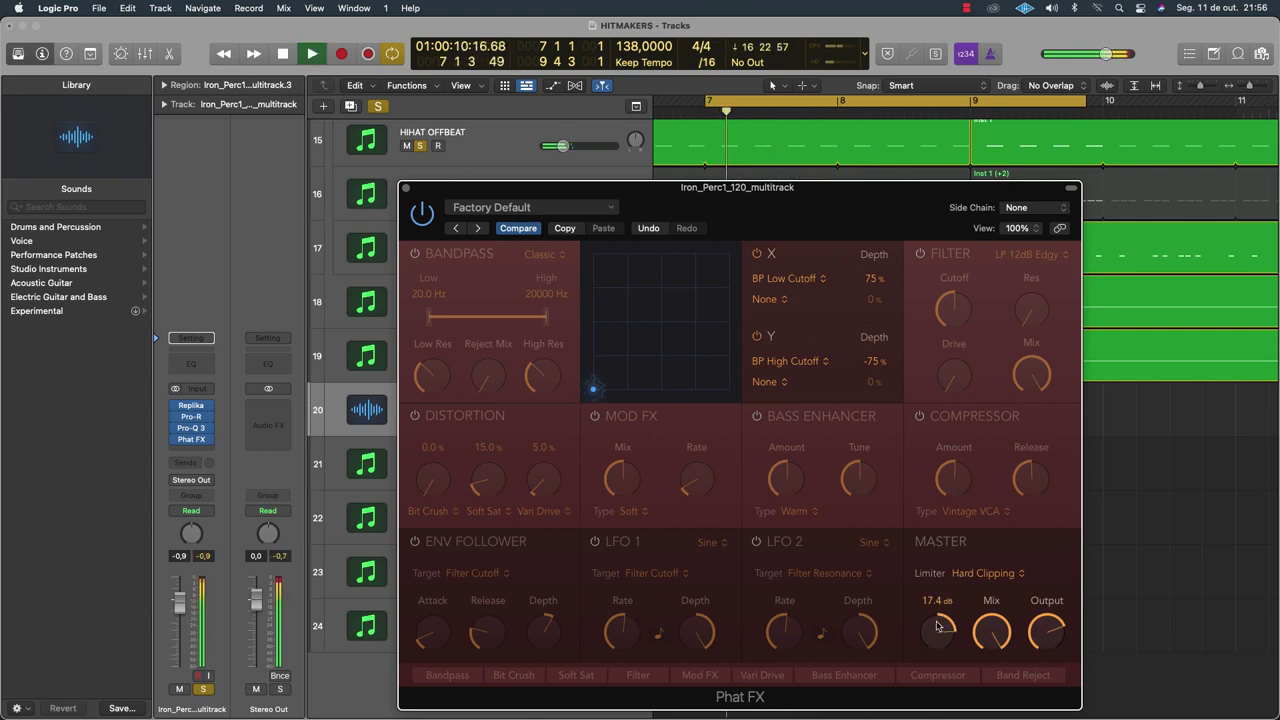
Lower the Phat FX master output to -20.1 dB while listening to the section, and close the plug-in window
{"action": "key", "text": "space"}
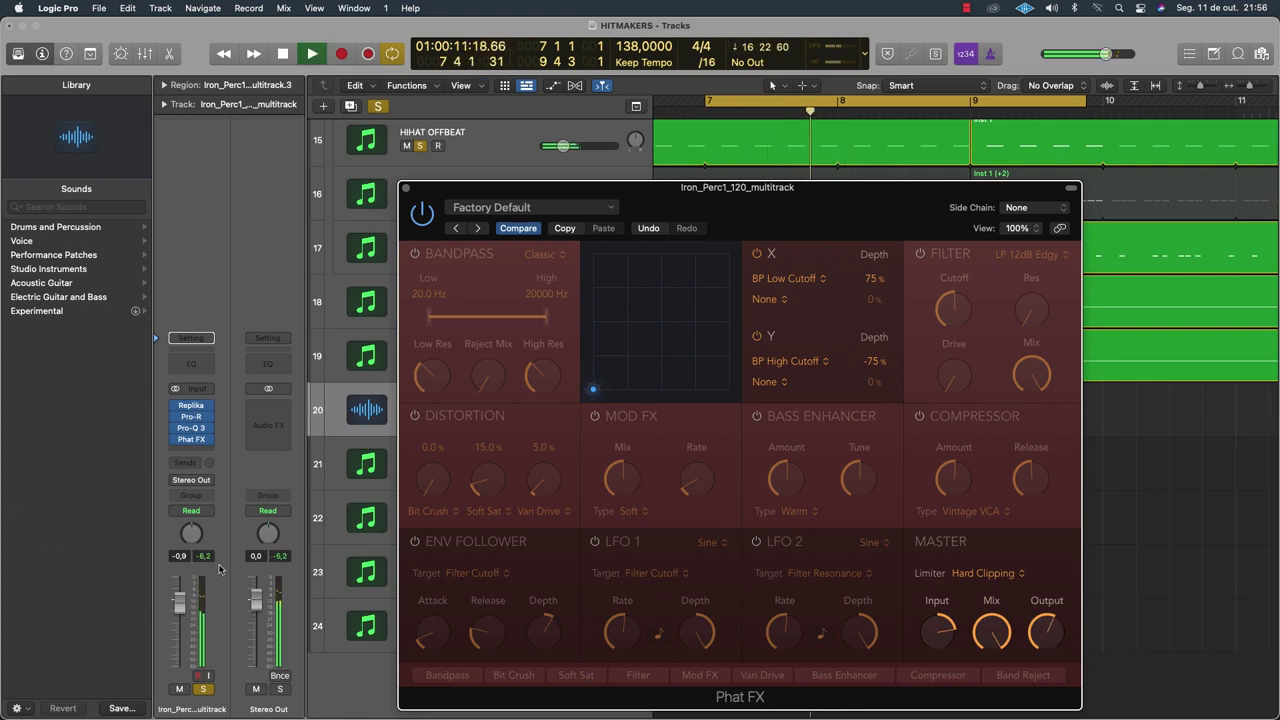
{"action": "left_click", "coordinate": [208, 558]}
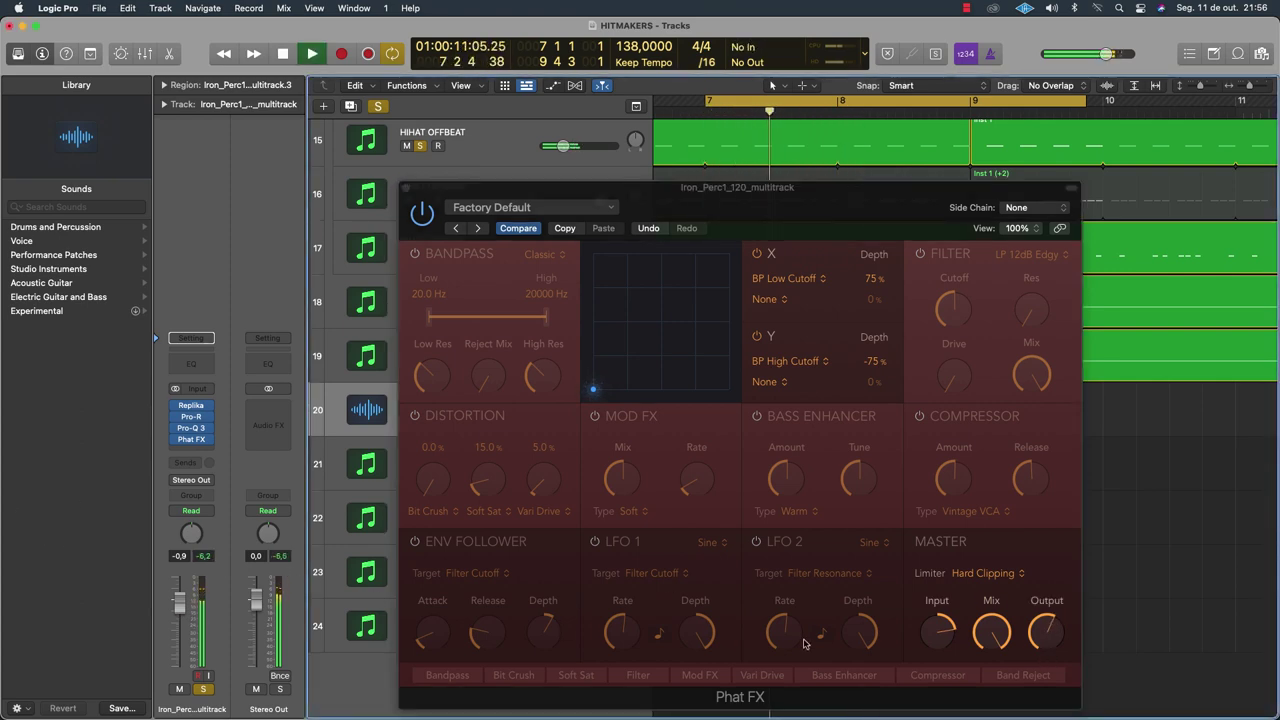
{"action": "key", "text": "space"}
{"action": "left_click_drag", "start_coordinate": [1049, 627], "coordinate": [1049, 635]}
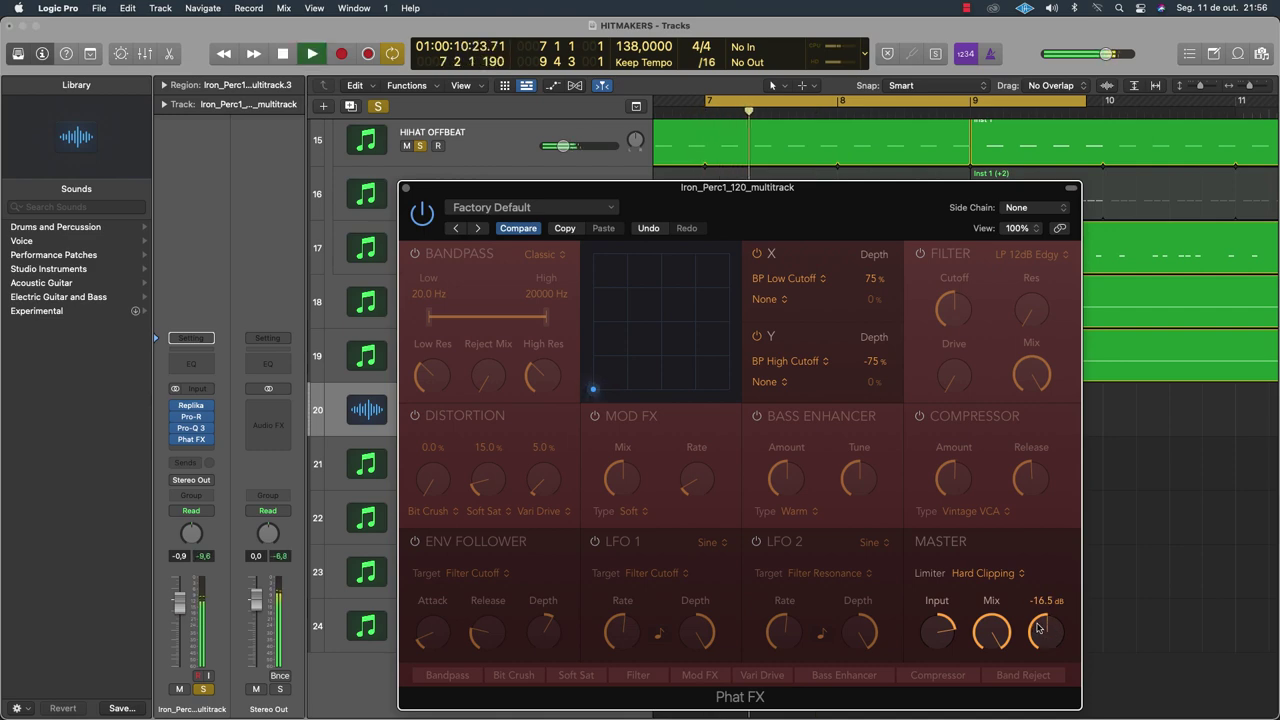
{"action": "key", "text": "space"}
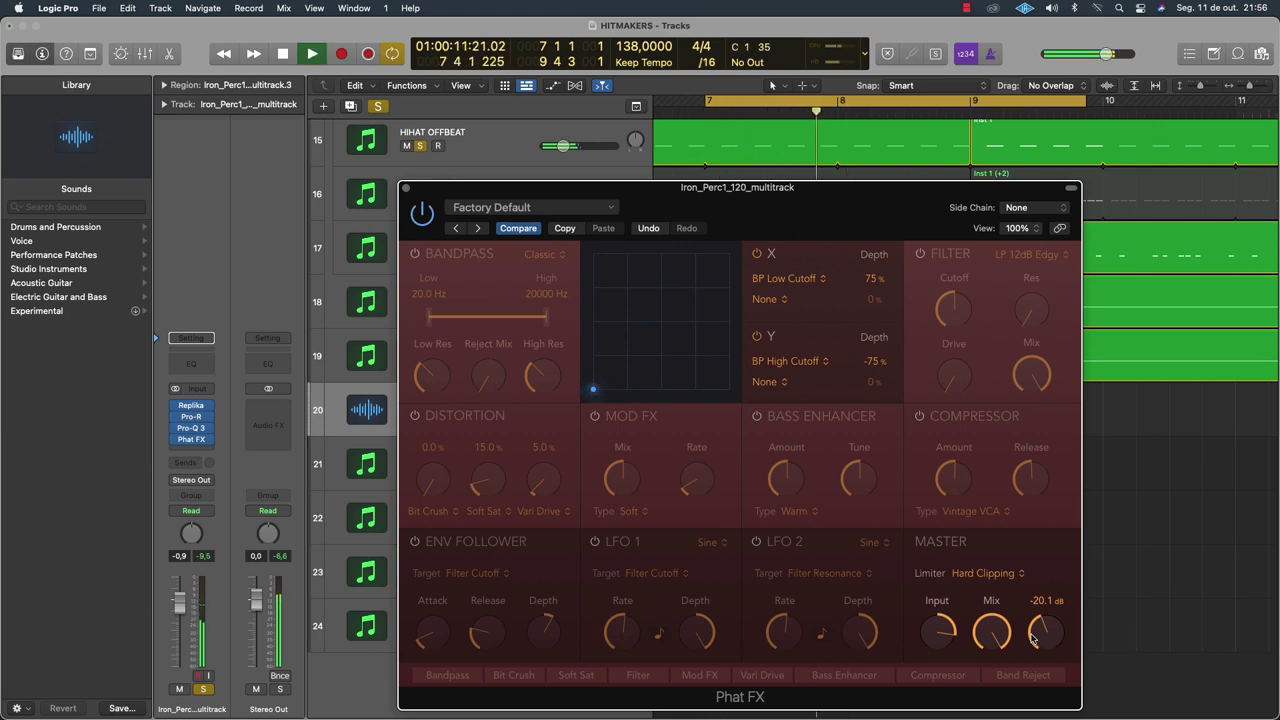
{"action": "key", "text": "space"}
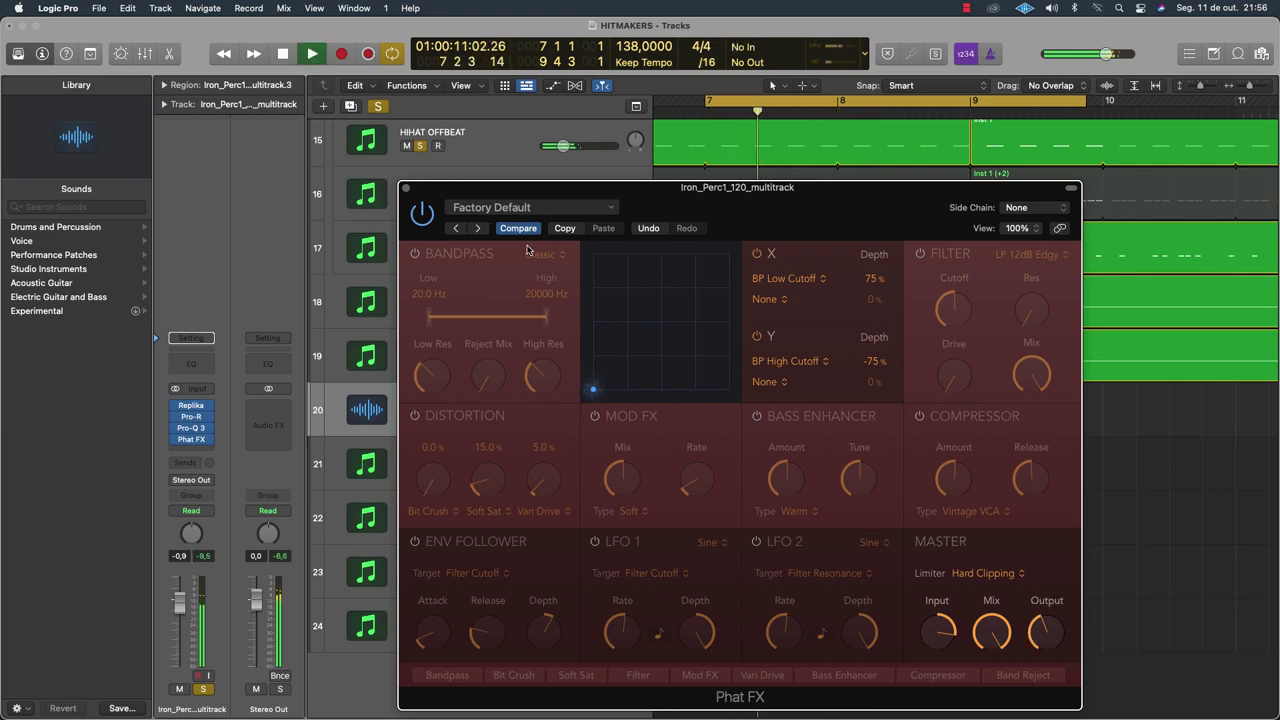
{"action": "left_click", "coordinate": [405, 189]}
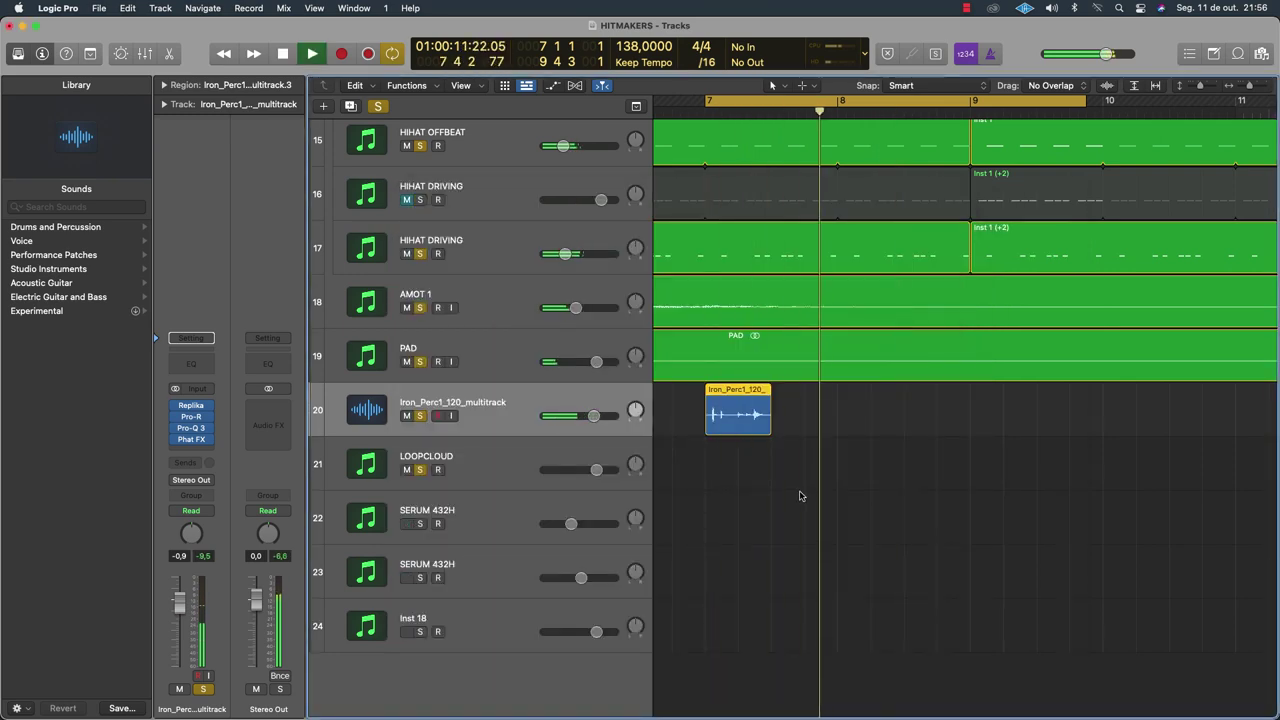
Open Replika on the Iron_Perc1_120 track and raise its mix to 55% / 45% and its saturation to about 4.15
{"action": "key", "text": "space"}
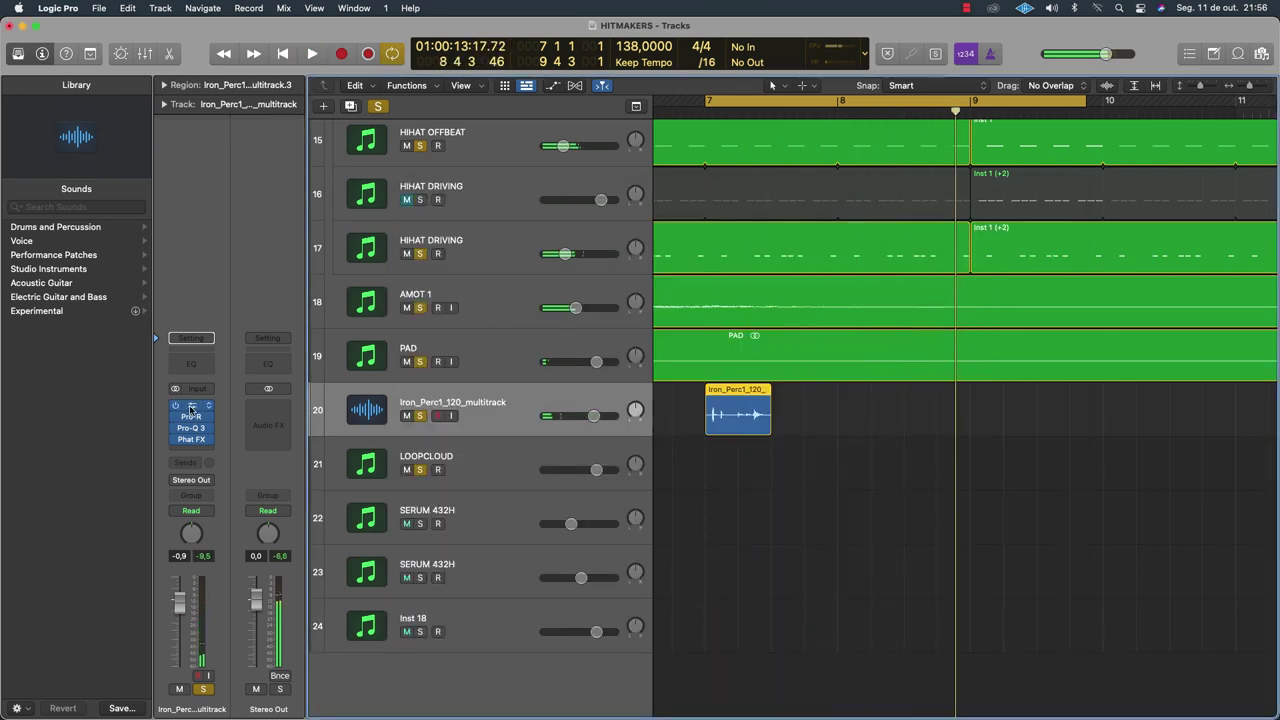
{"action": "left_click", "coordinate": [191, 407]}
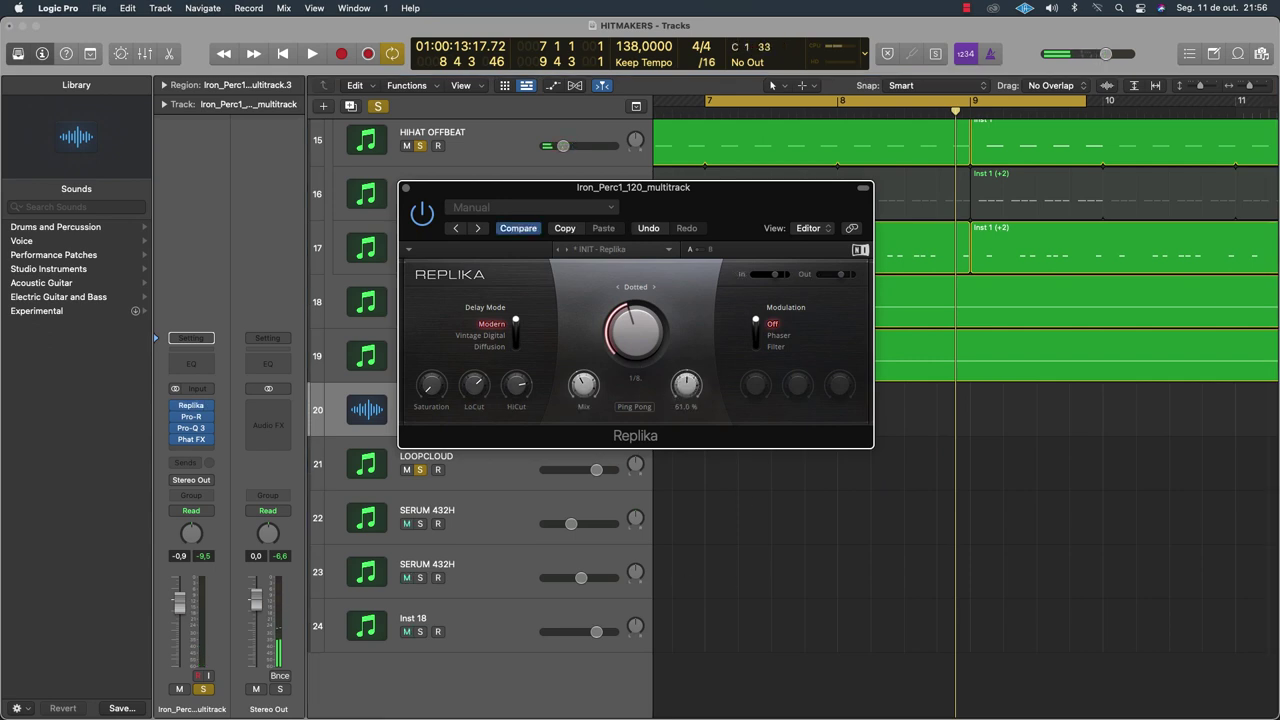
{"action": "key", "text": "space"}
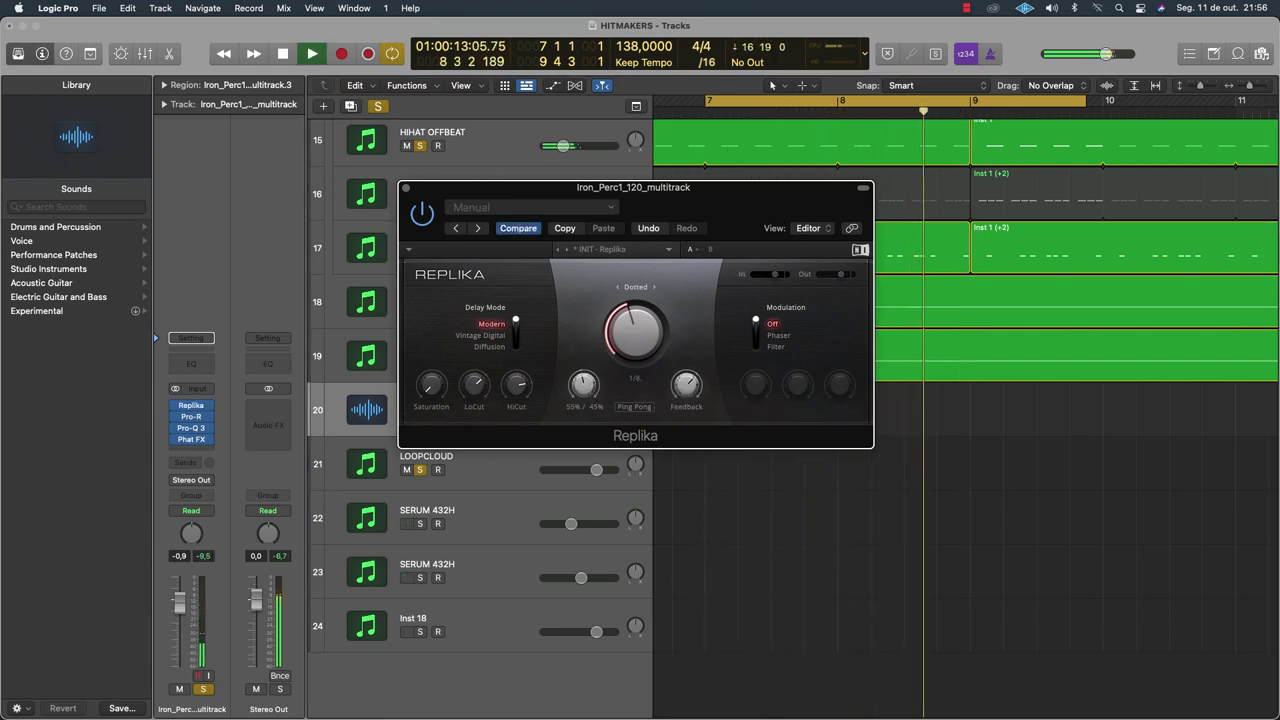
{"action": "key", "text": "space"}
{"action": "key", "text": "space"}
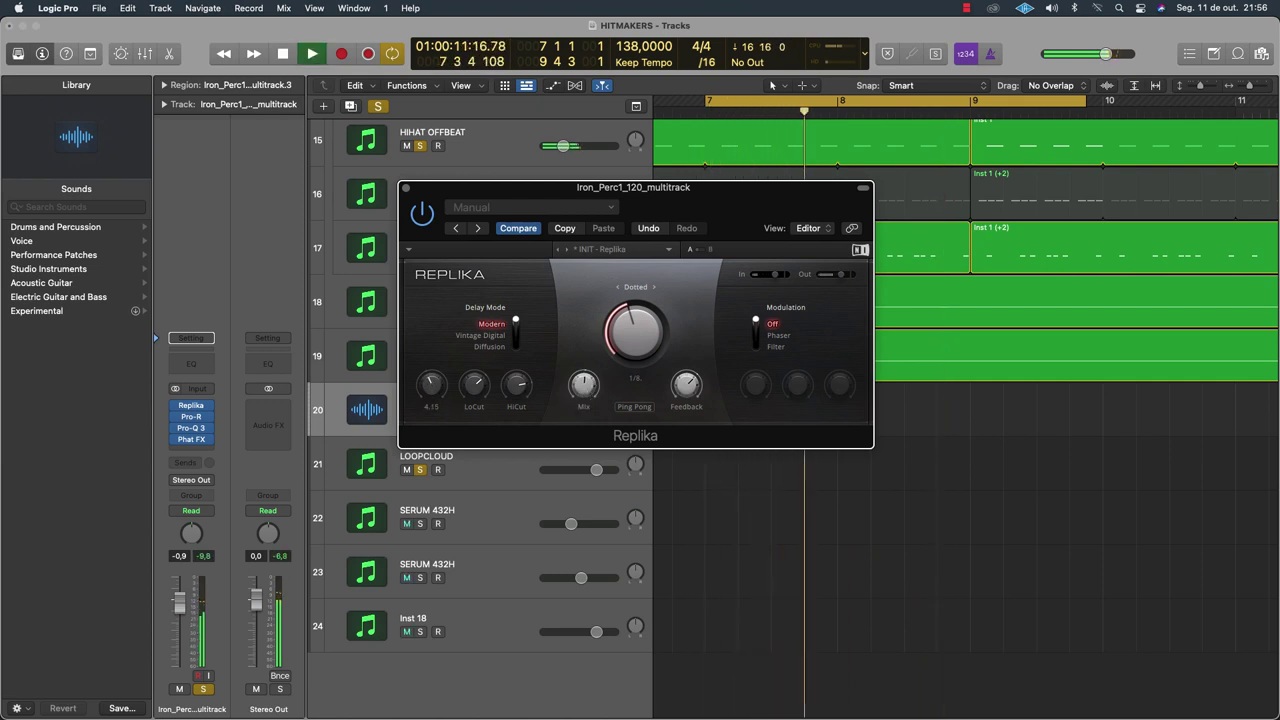
Lower Replika's low cut, set its high cut to 17644 Hz and mix to 48% / 52%, and increase the feedback
{"action": "left_click_drag", "start_coordinate": [478, 388], "coordinate": [515, 345]}
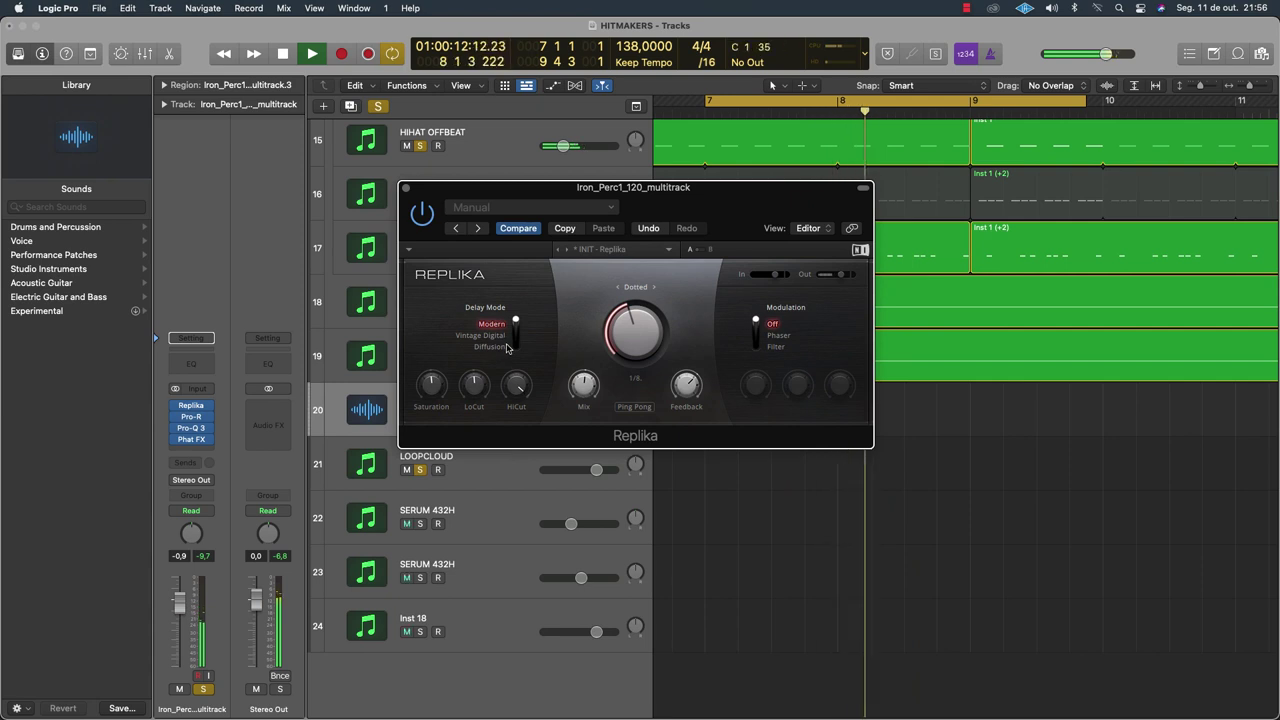
{"action": "key", "text": "space"}
{"action": "key", "text": "space"}
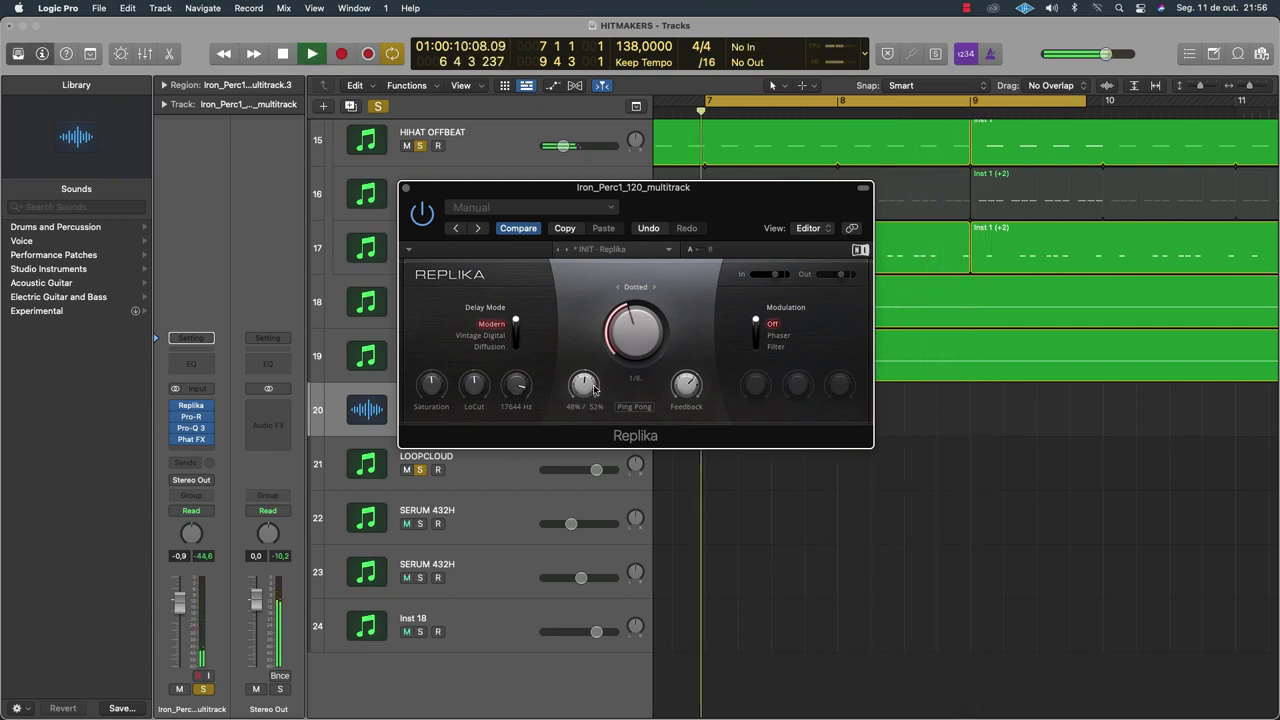
{"action": "left_click_drag", "start_coordinate": [687, 386], "coordinate": [687, 360]}
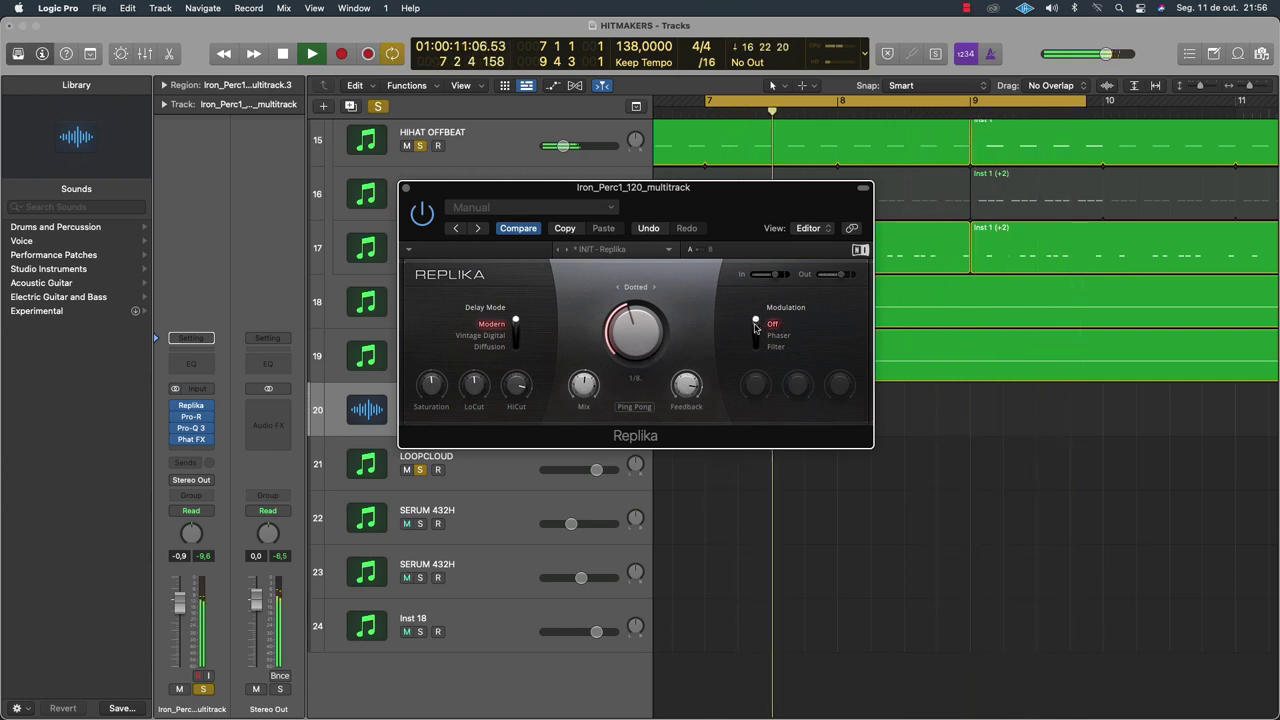
Set Replika's feedback to 86.5% and mix to 55% / 45%, readjust its low cut, stop playback and close the plug-in window
{"action": "left_click_drag", "start_coordinate": [687, 386], "coordinate": [680, 398]}
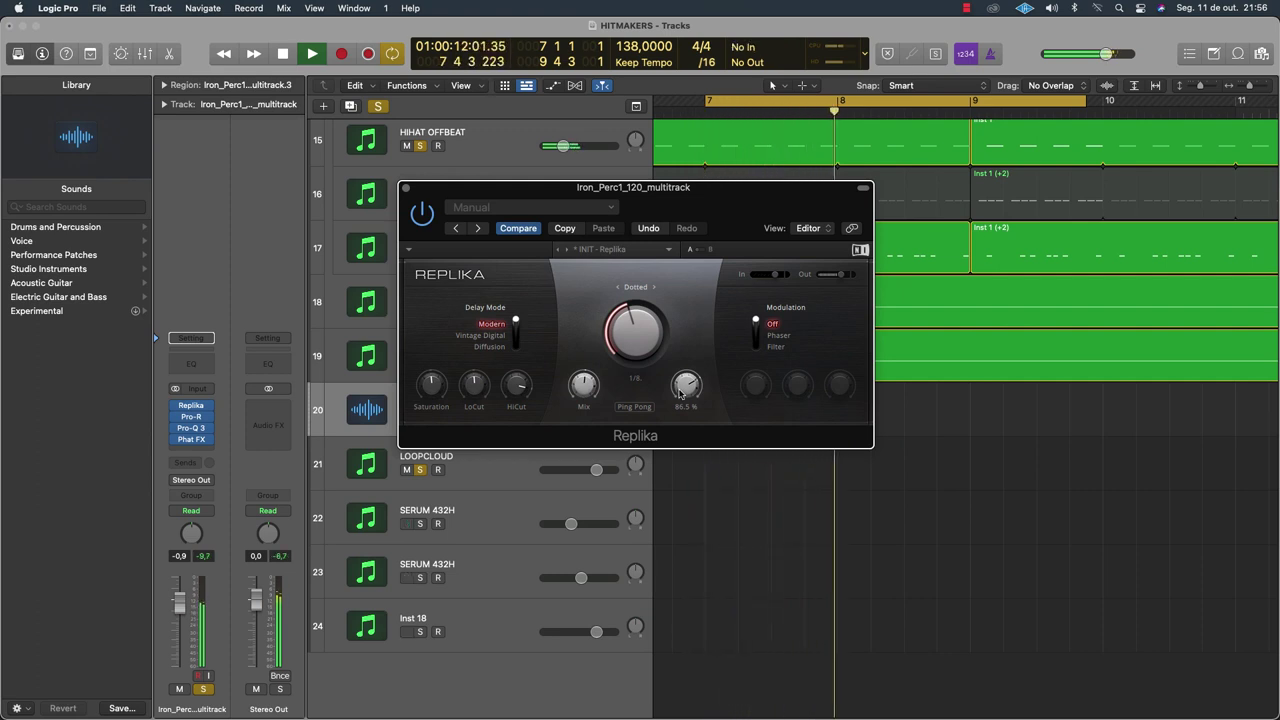
{"action": "left_click_drag", "start_coordinate": [584, 387], "coordinate": [584, 395]}
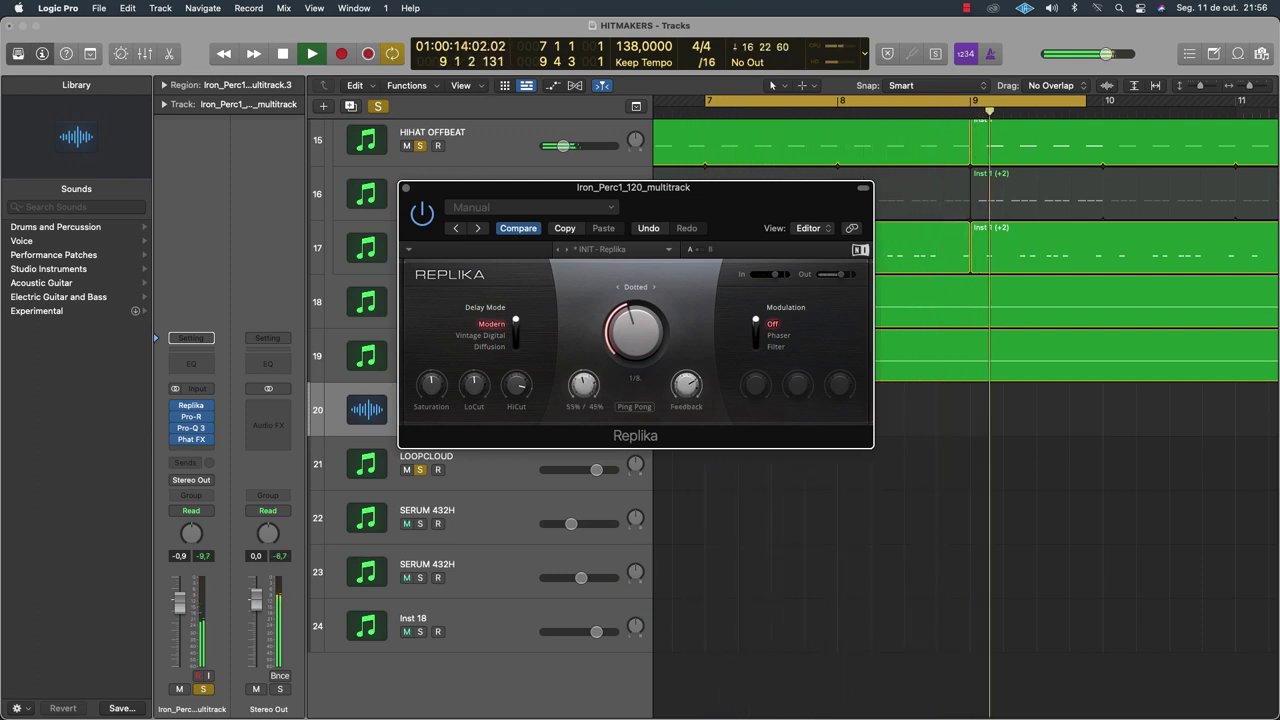
{"action": "left_click_drag", "start_coordinate": [474, 386], "coordinate": [474, 384]}
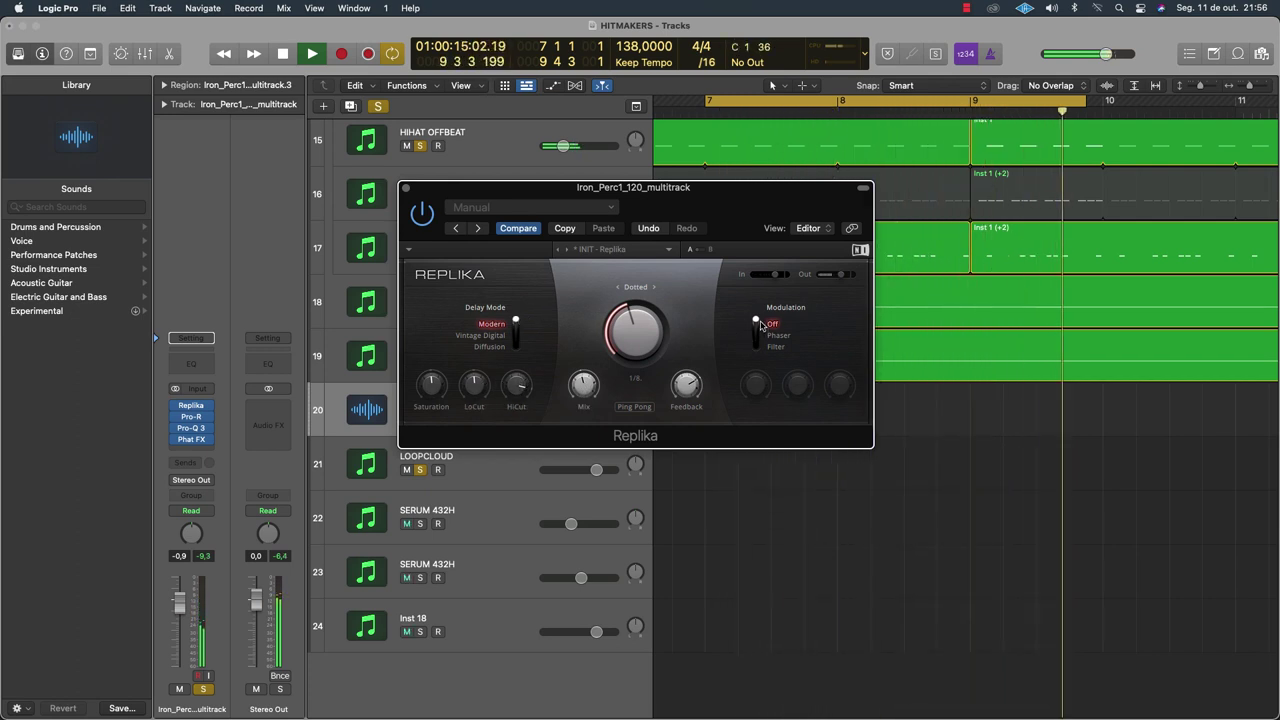
{"action": "key", "text": "space"}
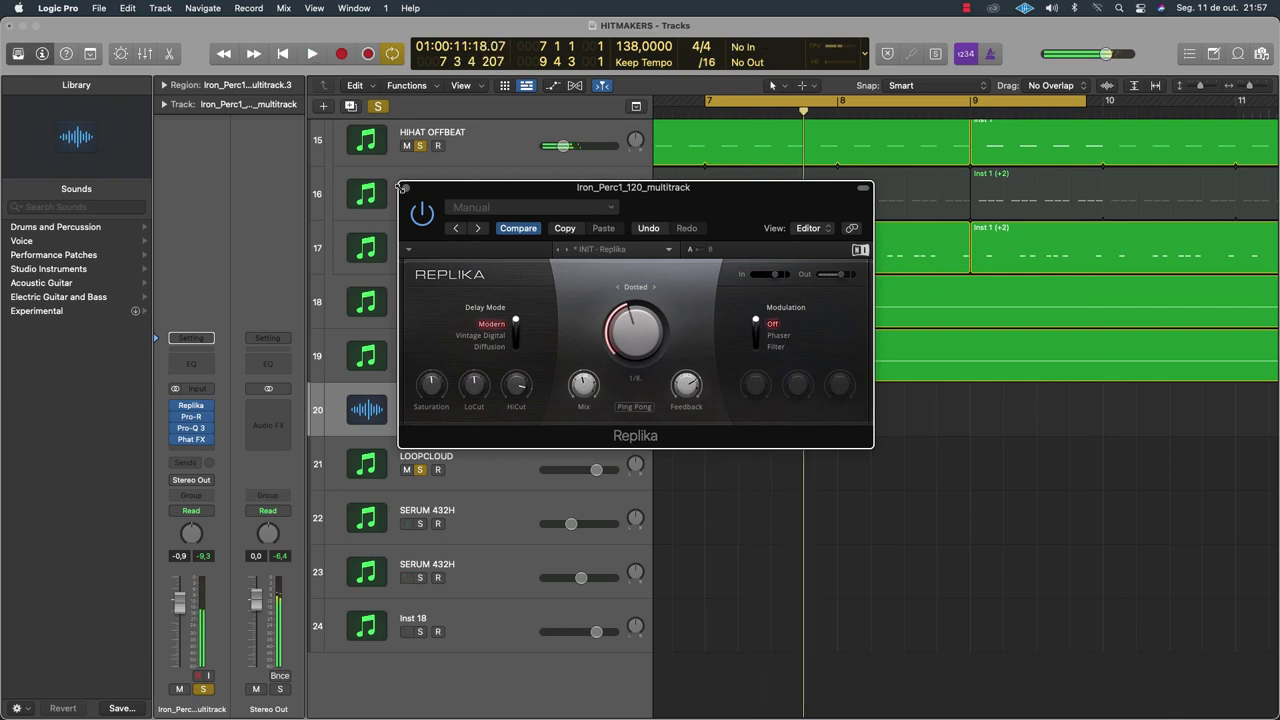
{"action": "key", "text": "super+w"}
Show the whole arrangement, set the cycle range to bars 1 to 17, and listen to the section
{"action": "key", "text": "z"}
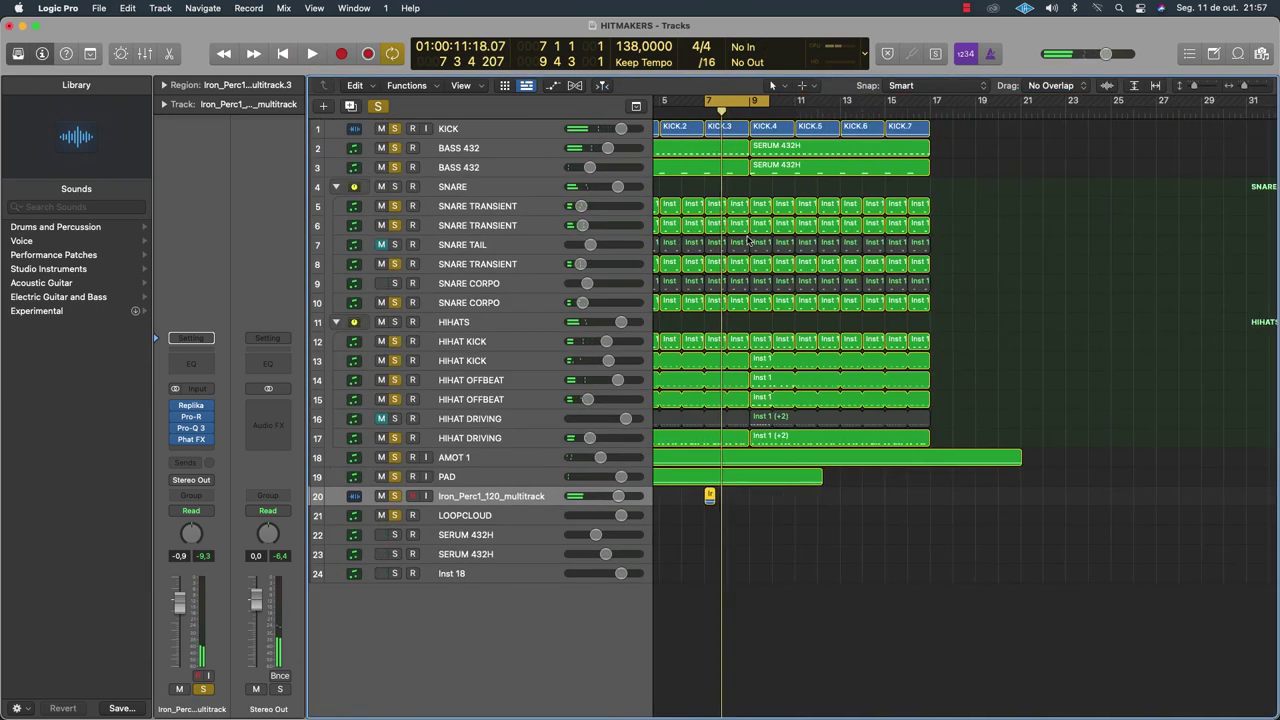
{"action": "key", "text": "space"}
{"action": "left_click_drag", "start_coordinate": [667, 100], "coordinate": [1021, 177]}
{"action": "key", "text": "space"}
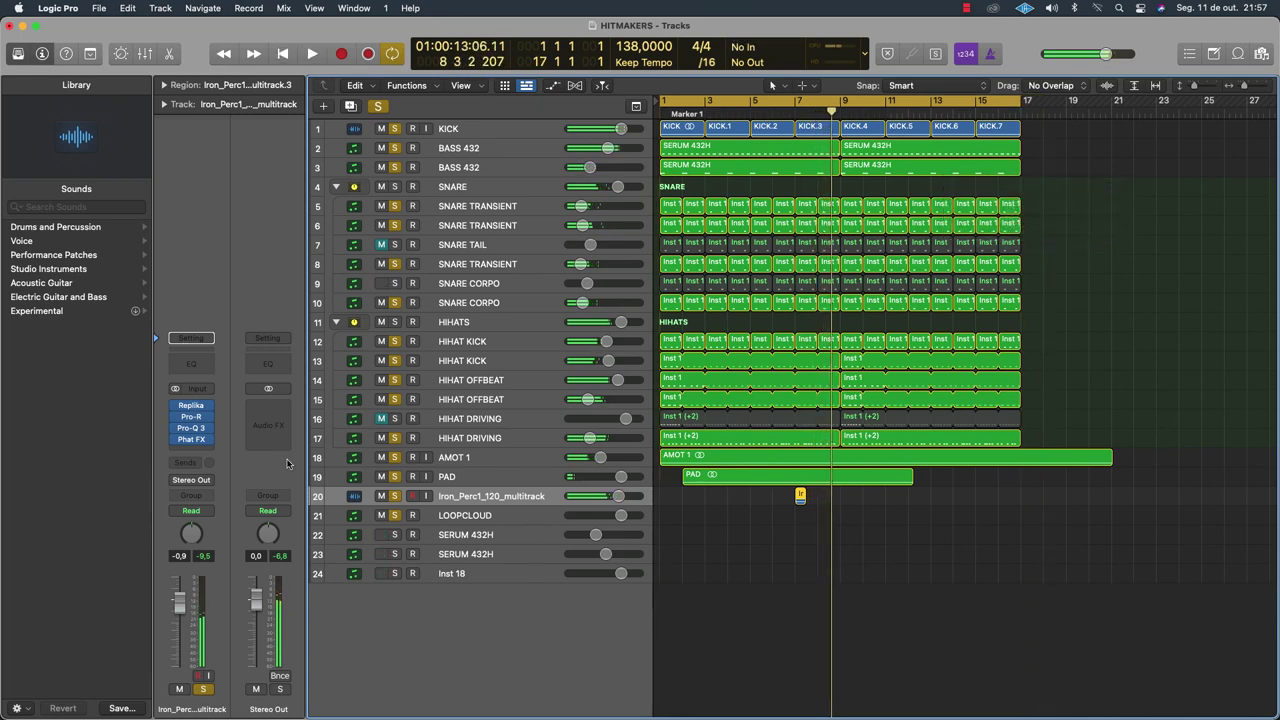
Browse the Plugin Alliance Audio Units for another effect for the Iron_Perc1_120 track without inserting one
{"action": "left_click", "coordinate": [181, 449]}
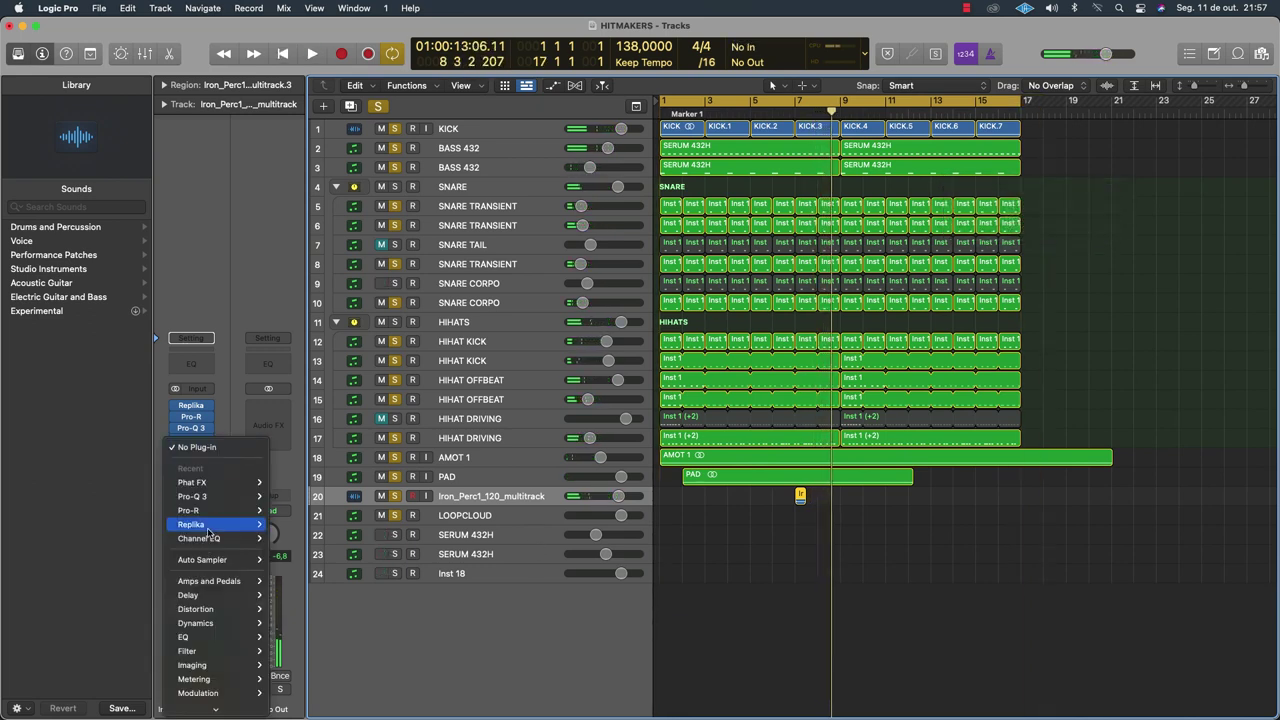
{"action": "mouse_move", "coordinate": [200, 705]}
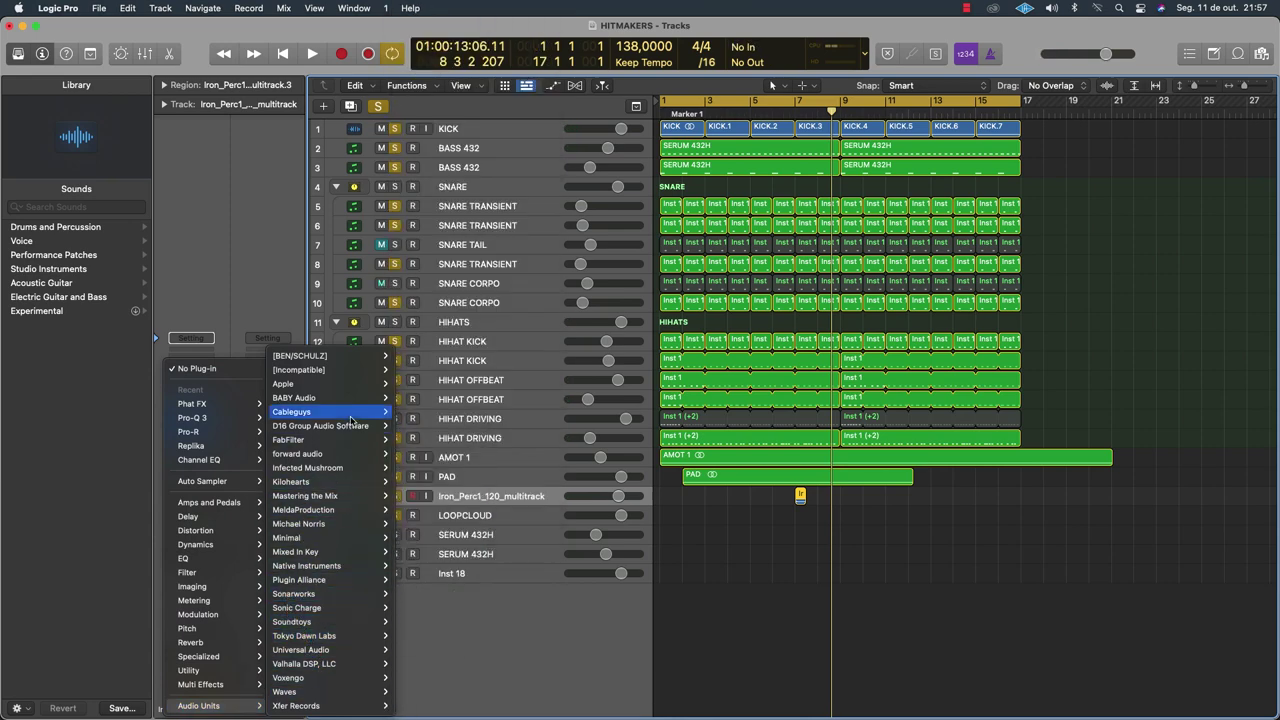
{"action": "mouse_move", "coordinate": [349, 428]}
{"action": "mouse_move", "coordinate": [330, 580]}
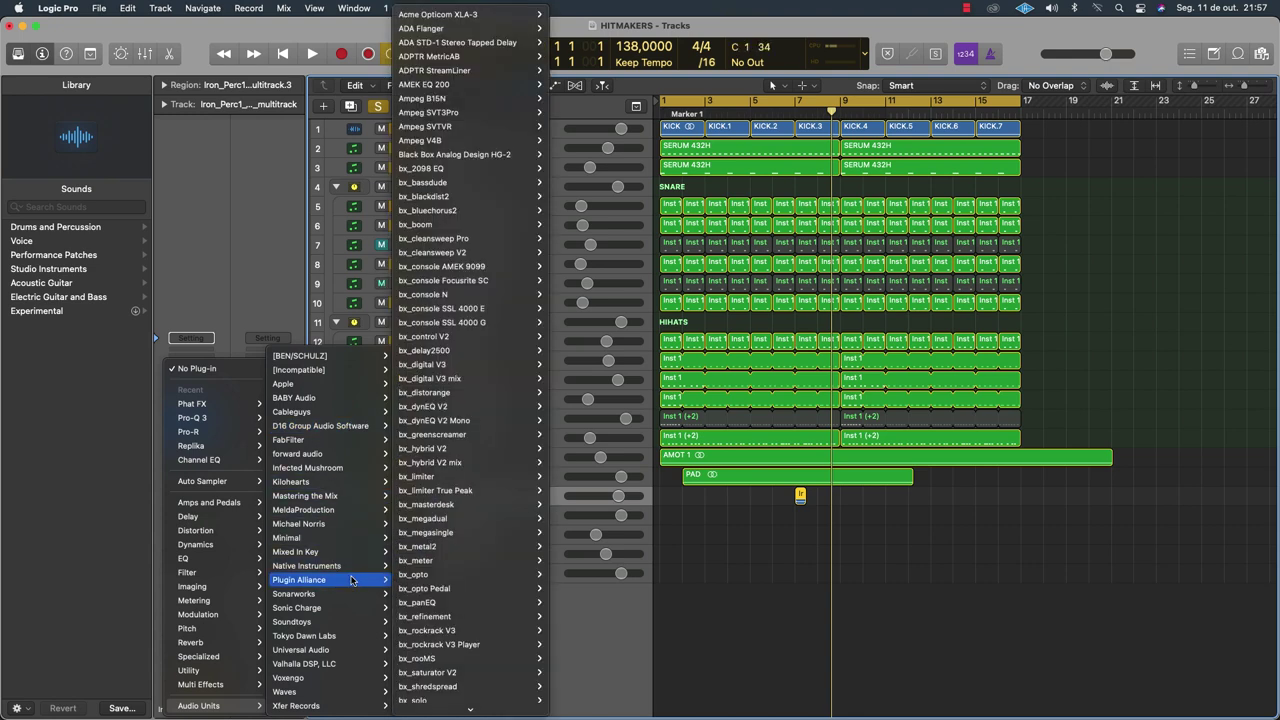
{"action": "mouse_move", "coordinate": [522, 587]}
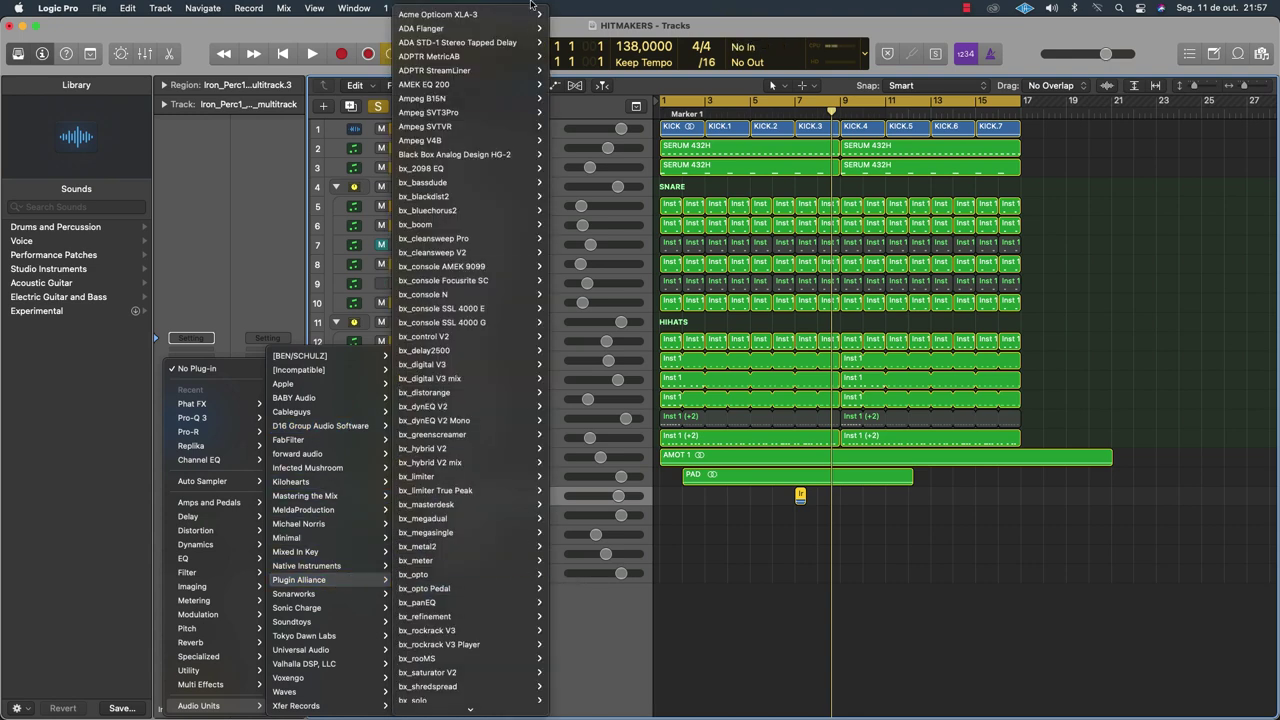
{"action": "mouse_move", "coordinate": [493, 73]}
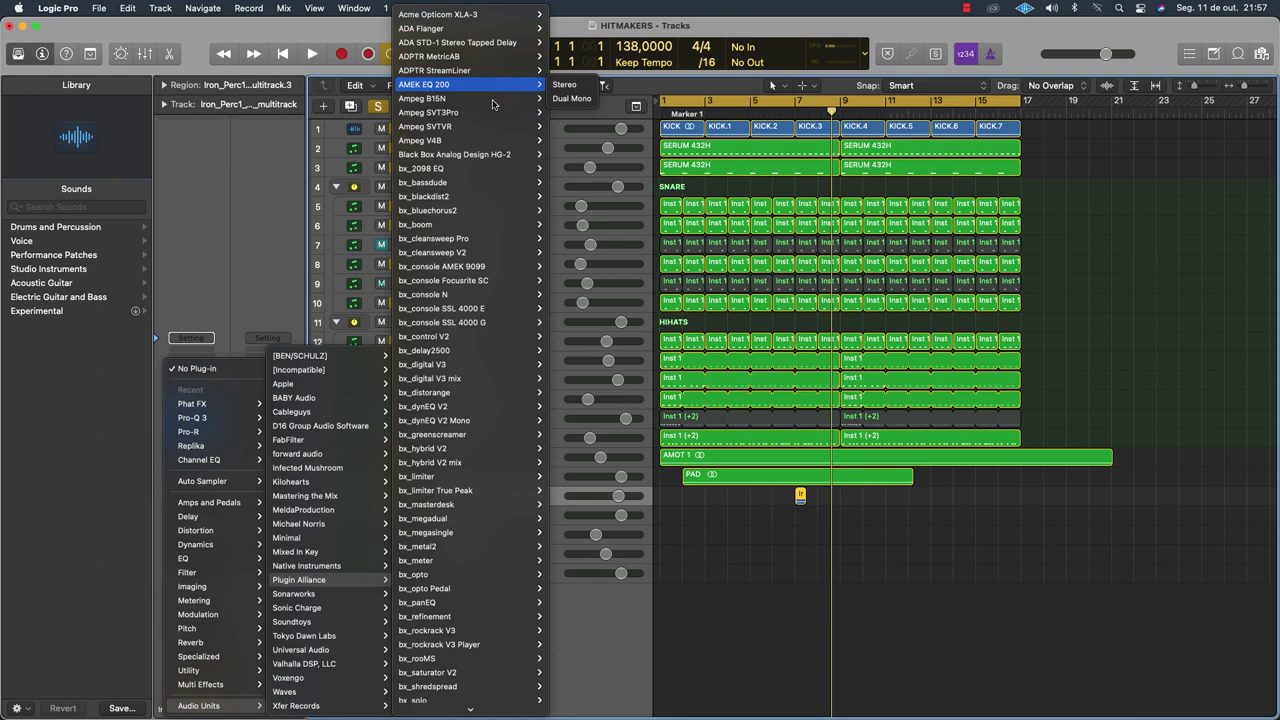
{"action": "mouse_move", "coordinate": [453, 354]}
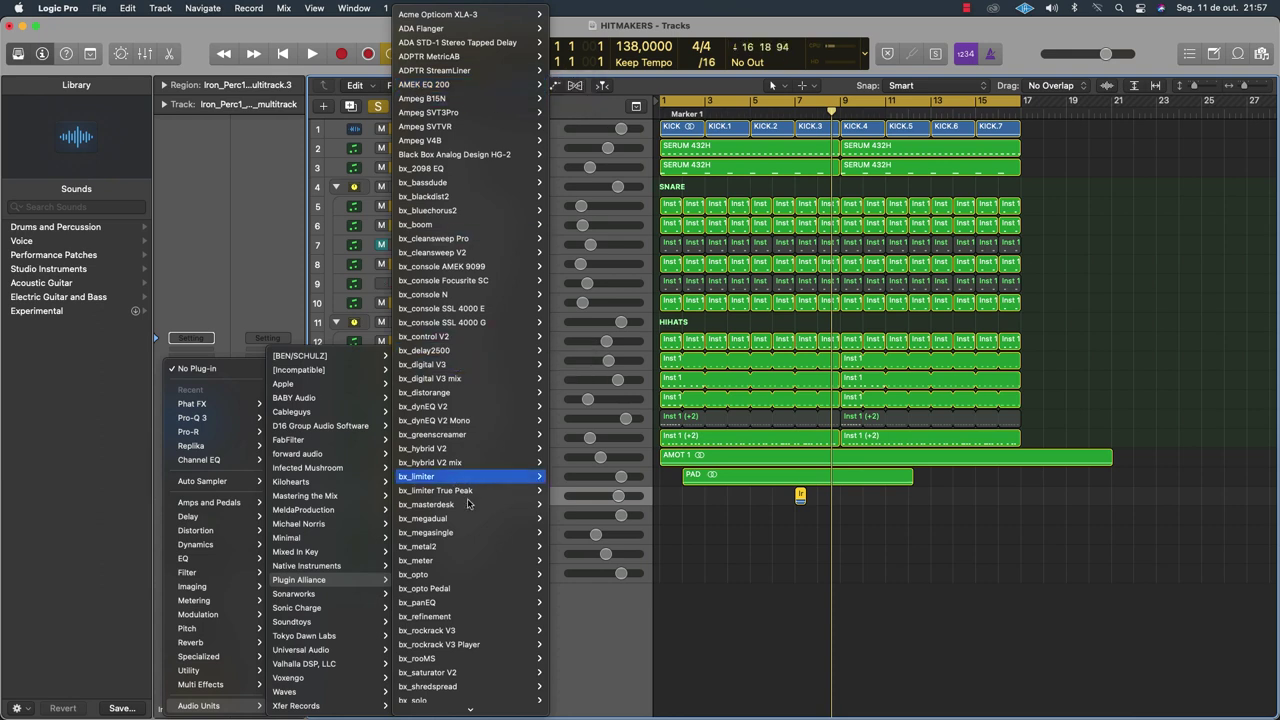
{"action": "mouse_move", "coordinate": [457, 197]}
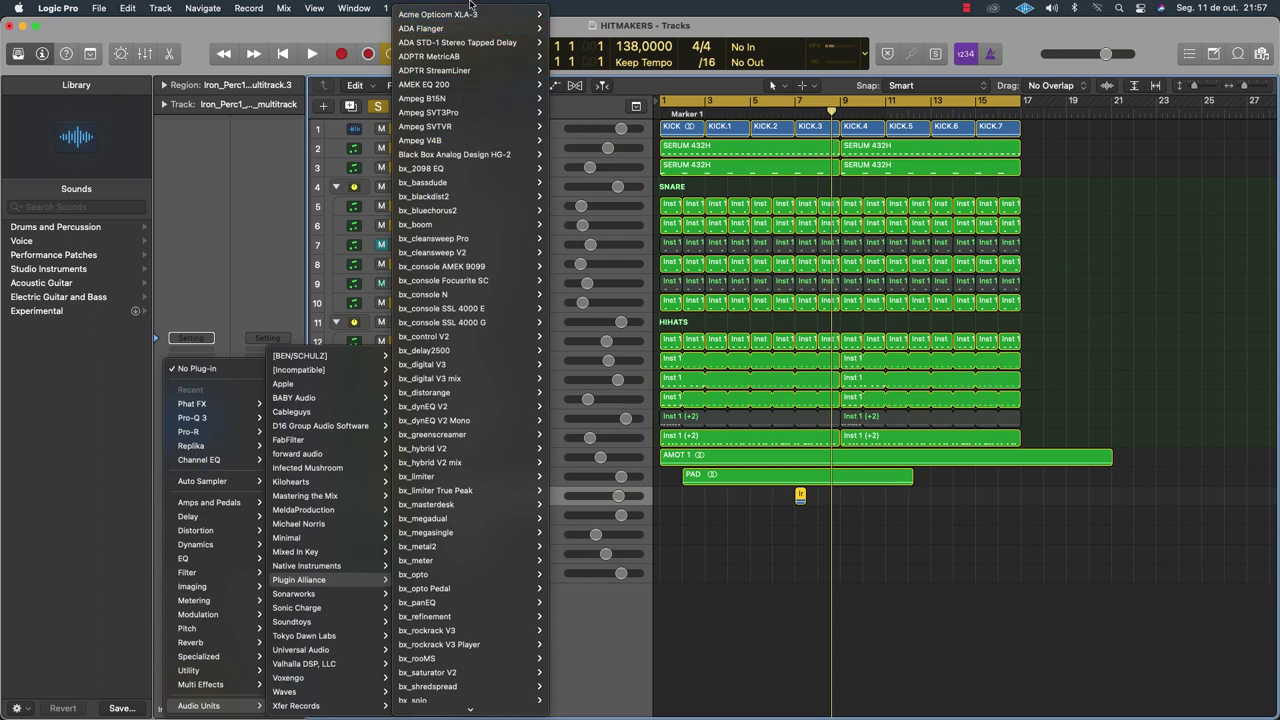
{"action": "mouse_move", "coordinate": [470, 34]}
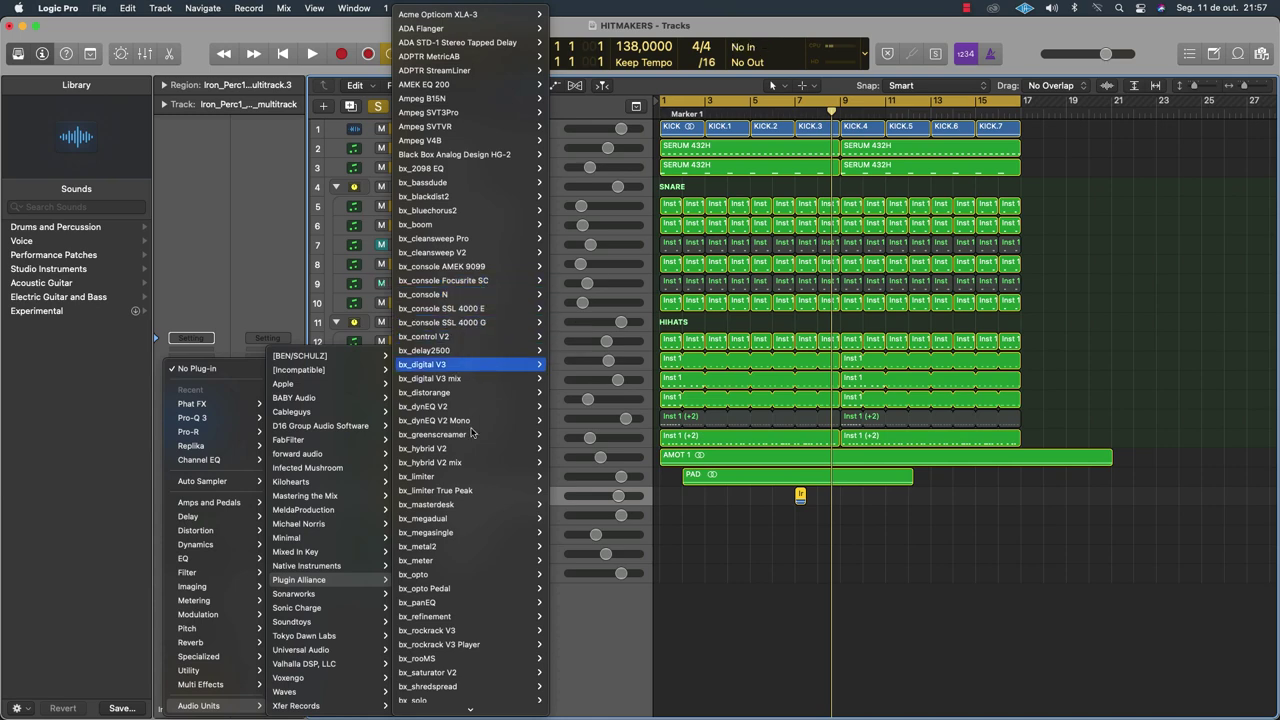
{"action": "mouse_move", "coordinate": [453, 712]}
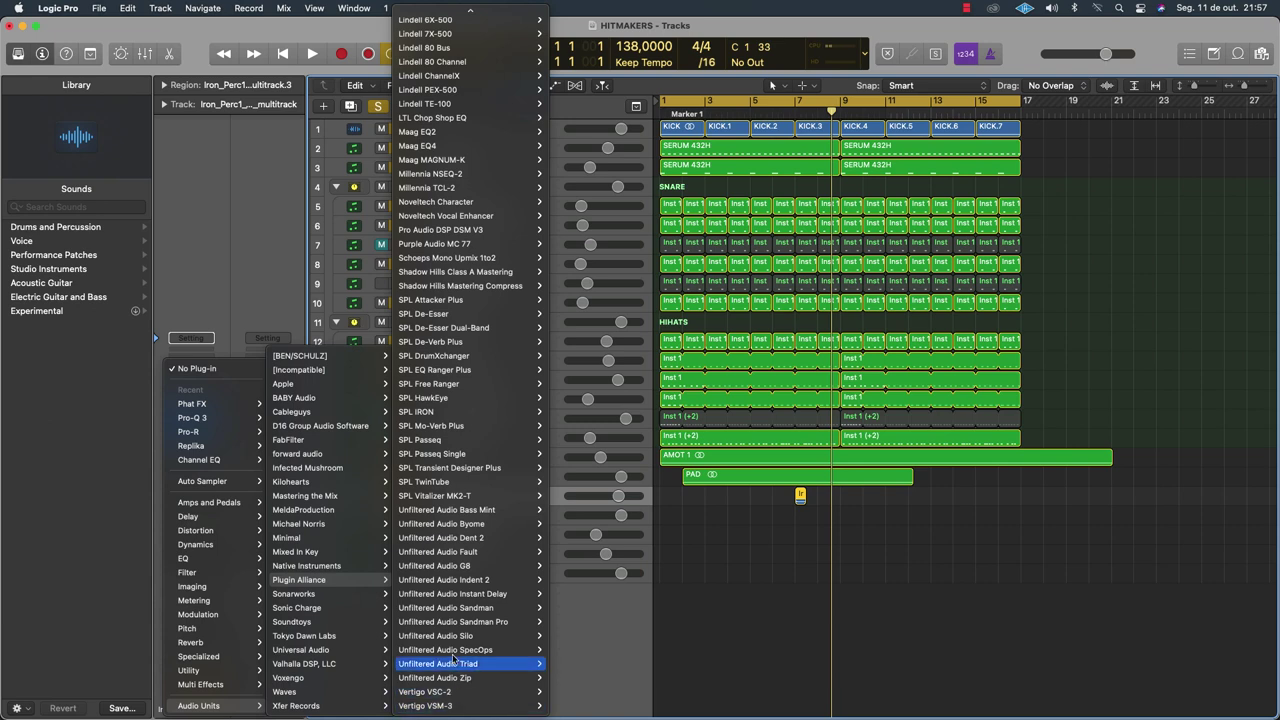
{"action": "mouse_move", "coordinate": [458, 497]}
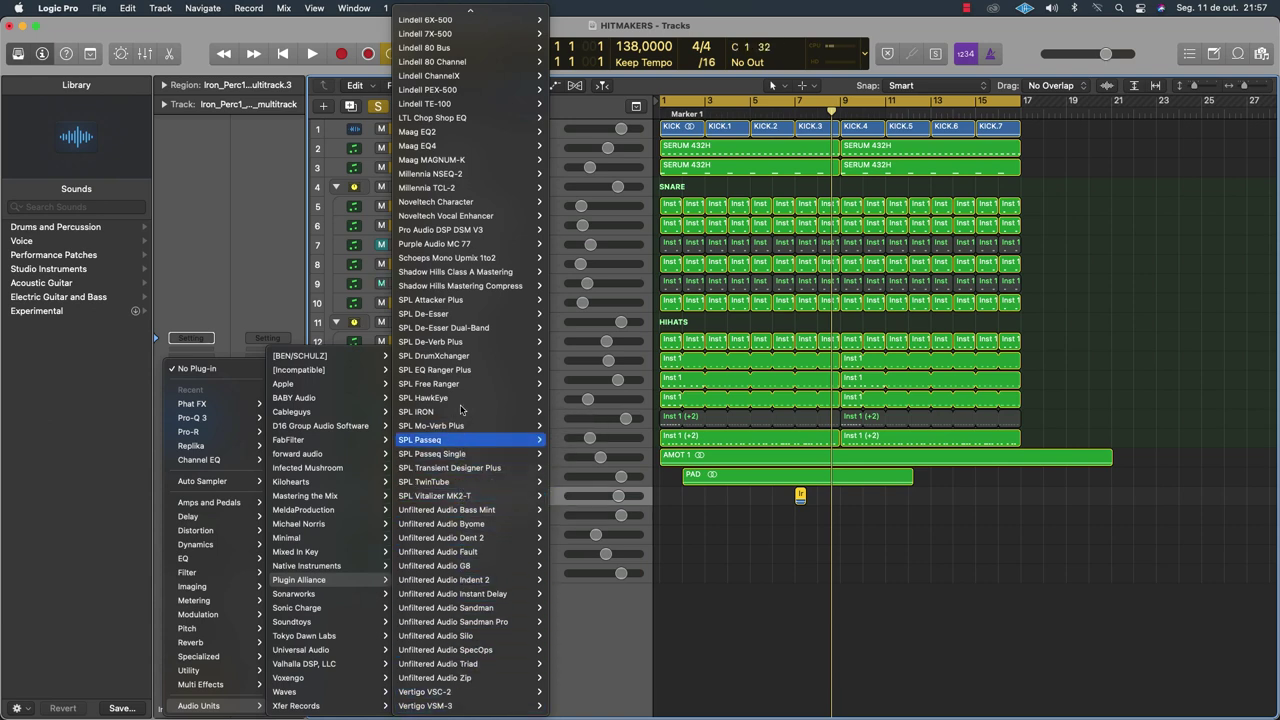
{"action": "scroll", "coordinate": [468, 150], "scroll_direction": "up", "scroll_amount": 10}
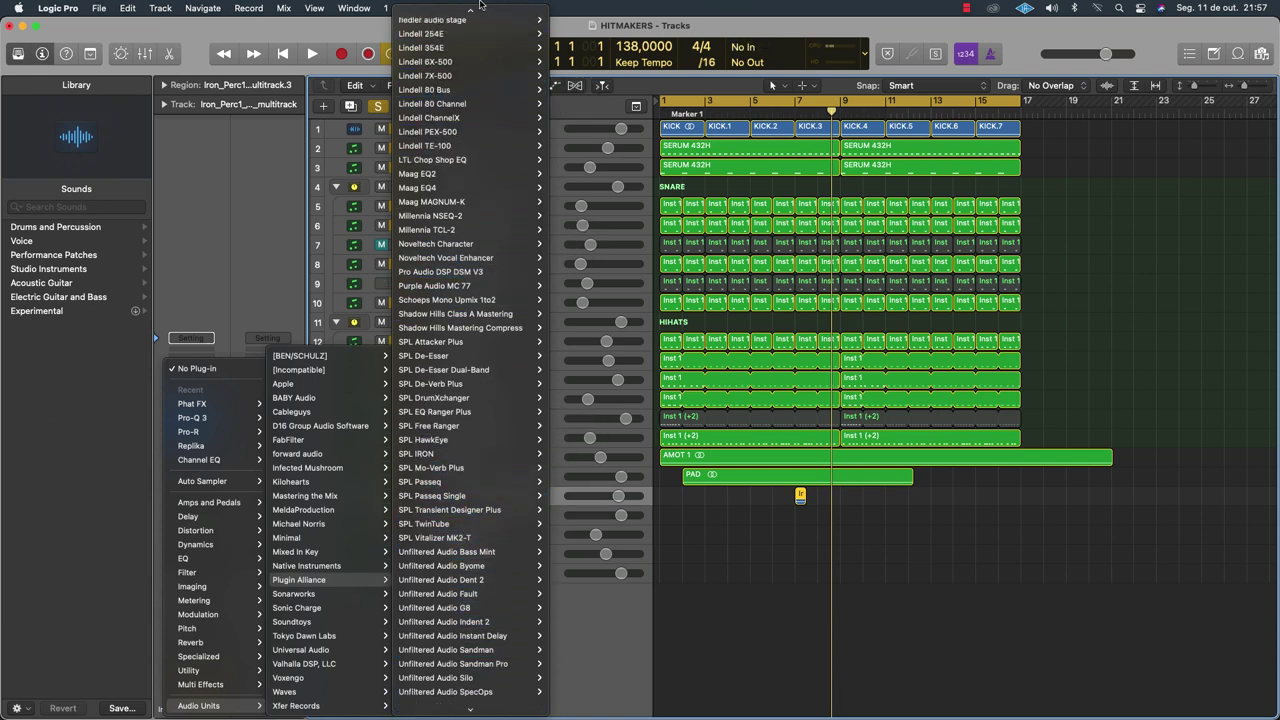
{"action": "left_click", "coordinate": [73, 206]}
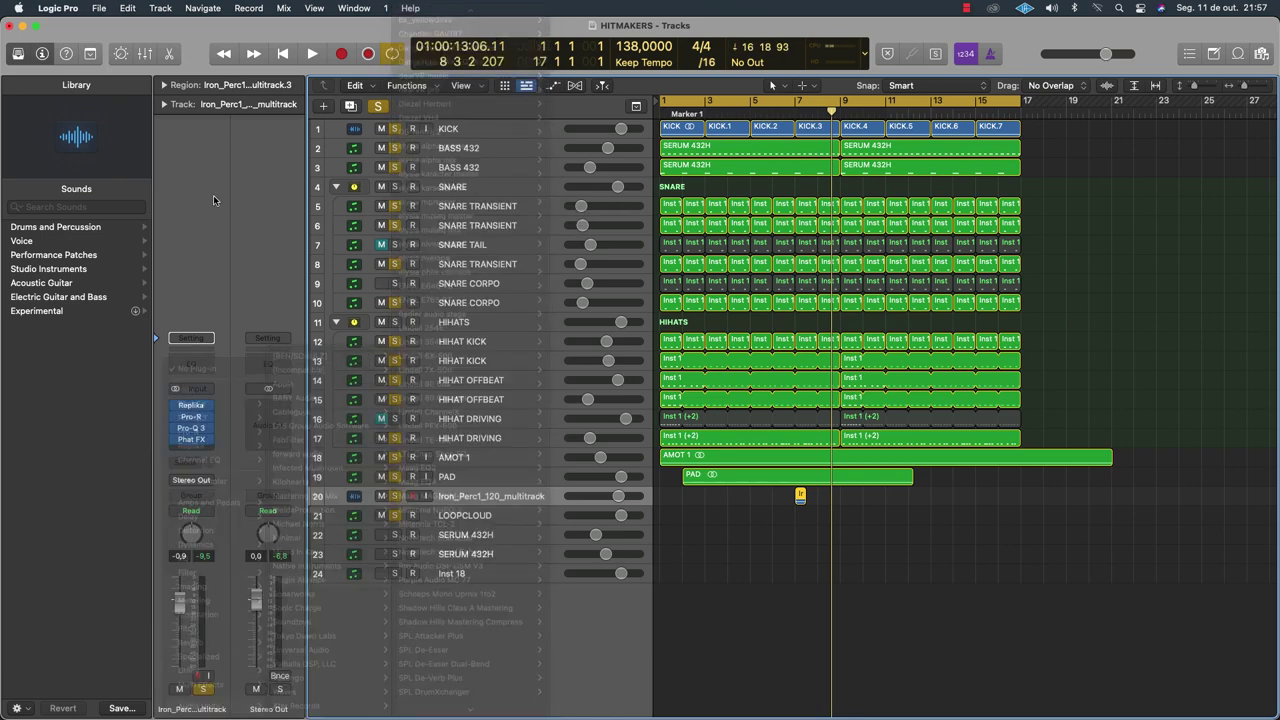
Copy AMOT 1's DS Tantra plug-in by way of Stereo Out to the Iron_Perc1_120 track, after Phat FX
{"action": "left_click", "coordinate": [460, 476]}
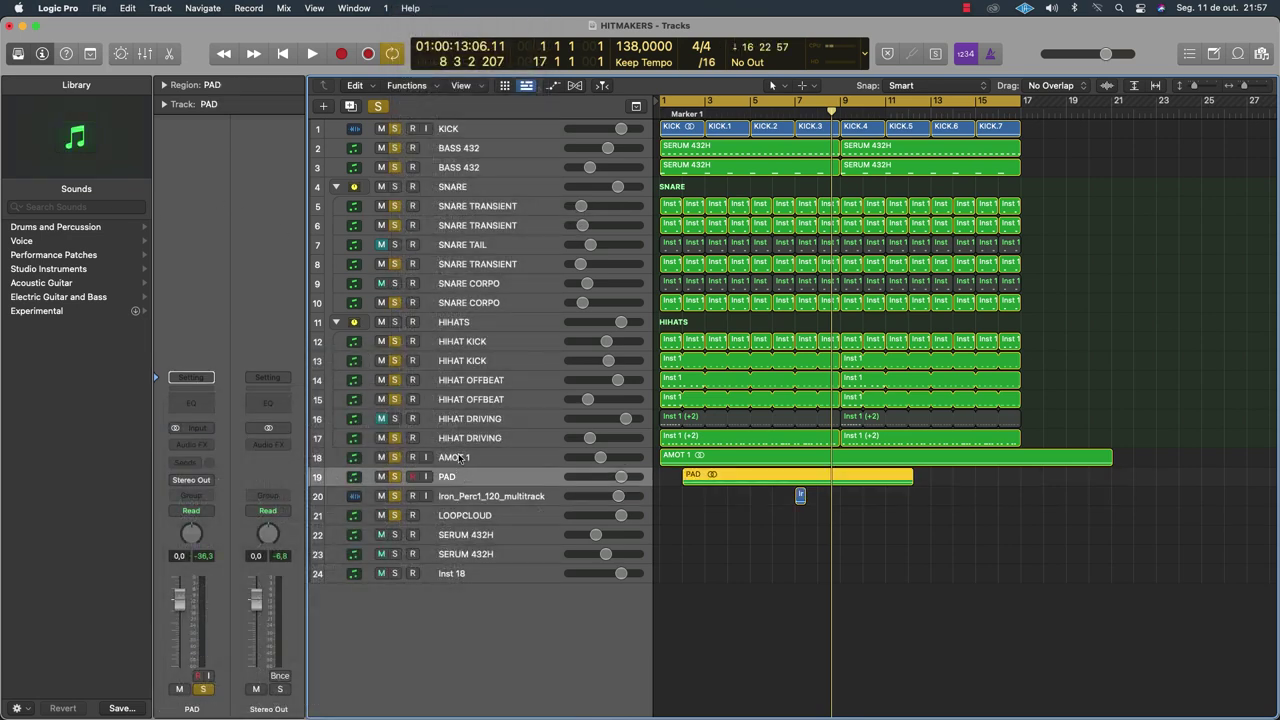
{"action": "left_click", "coordinate": [460, 457]}
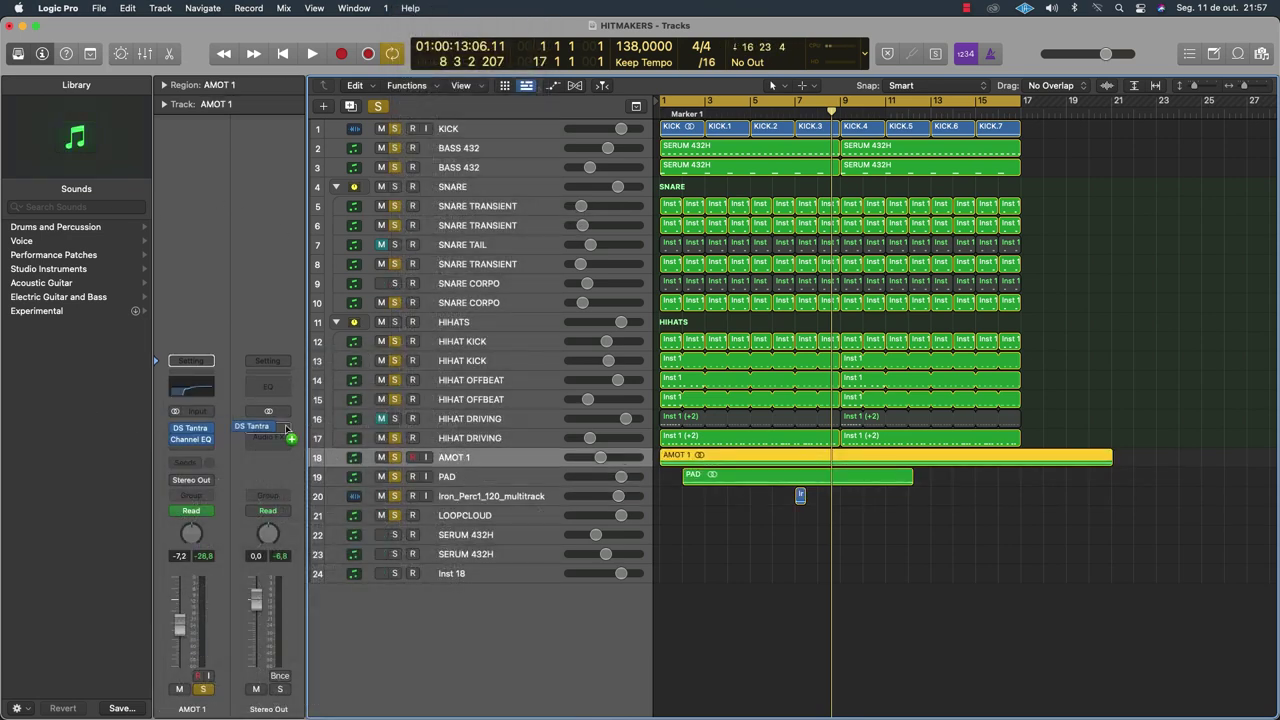
{"action": "left_click", "coordinate": [479, 496]}
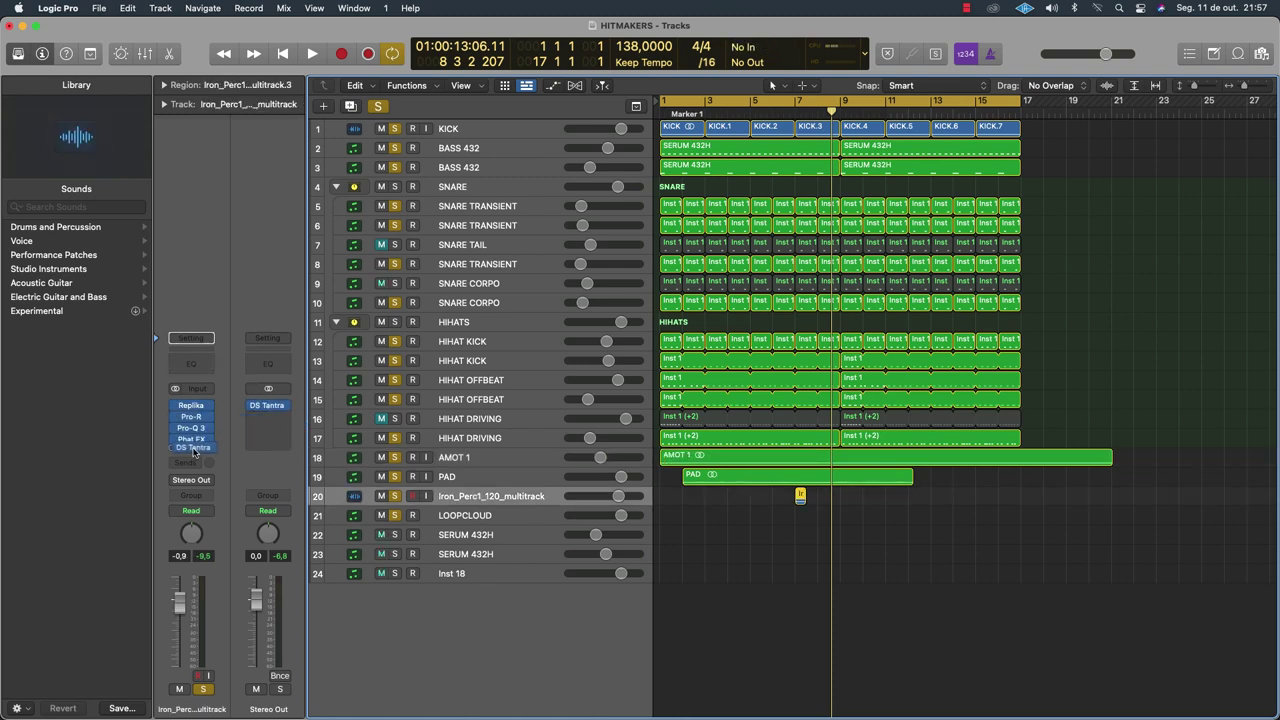
{"action": "left_click_drag", "start_coordinate": [193, 453], "coordinate": [193, 453]}
Set the cycle range to bars 7 to 18 and play the section with DS Tantra active on the percussion
{"action": "key", "text": "space"}
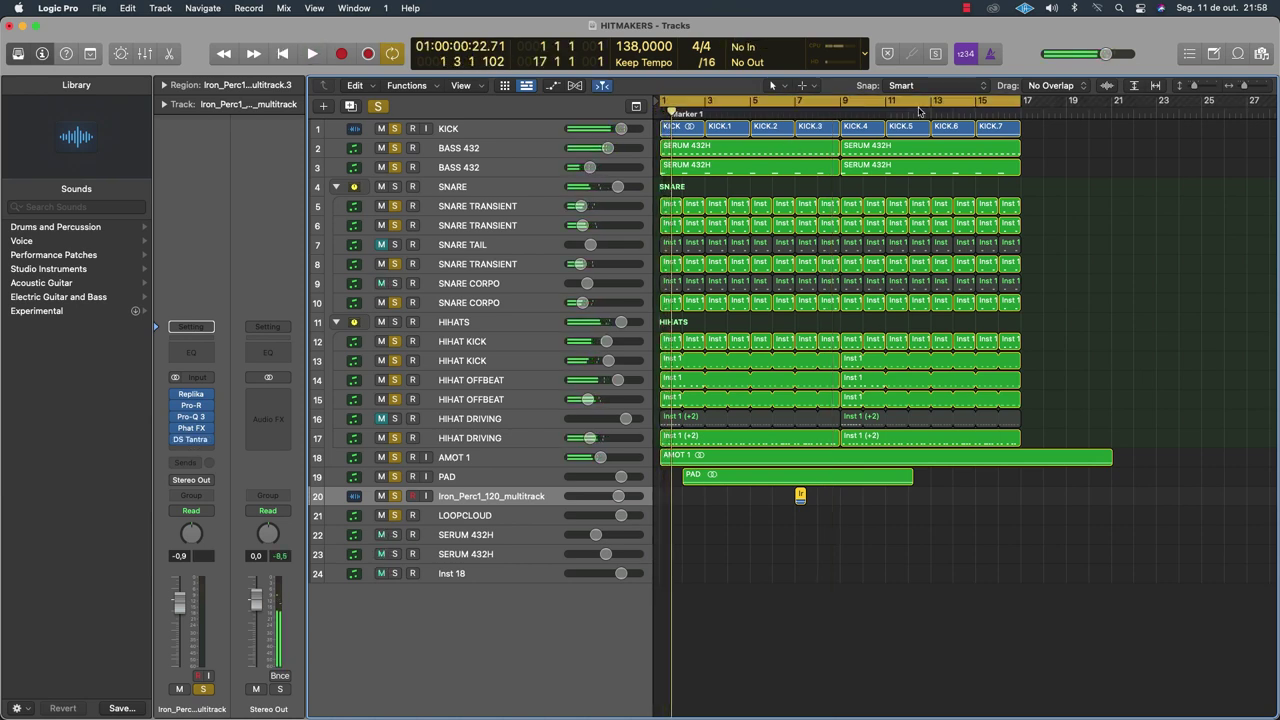
{"action": "left_click", "coordinate": [796, 100]}
{"action": "key", "text": "space"}
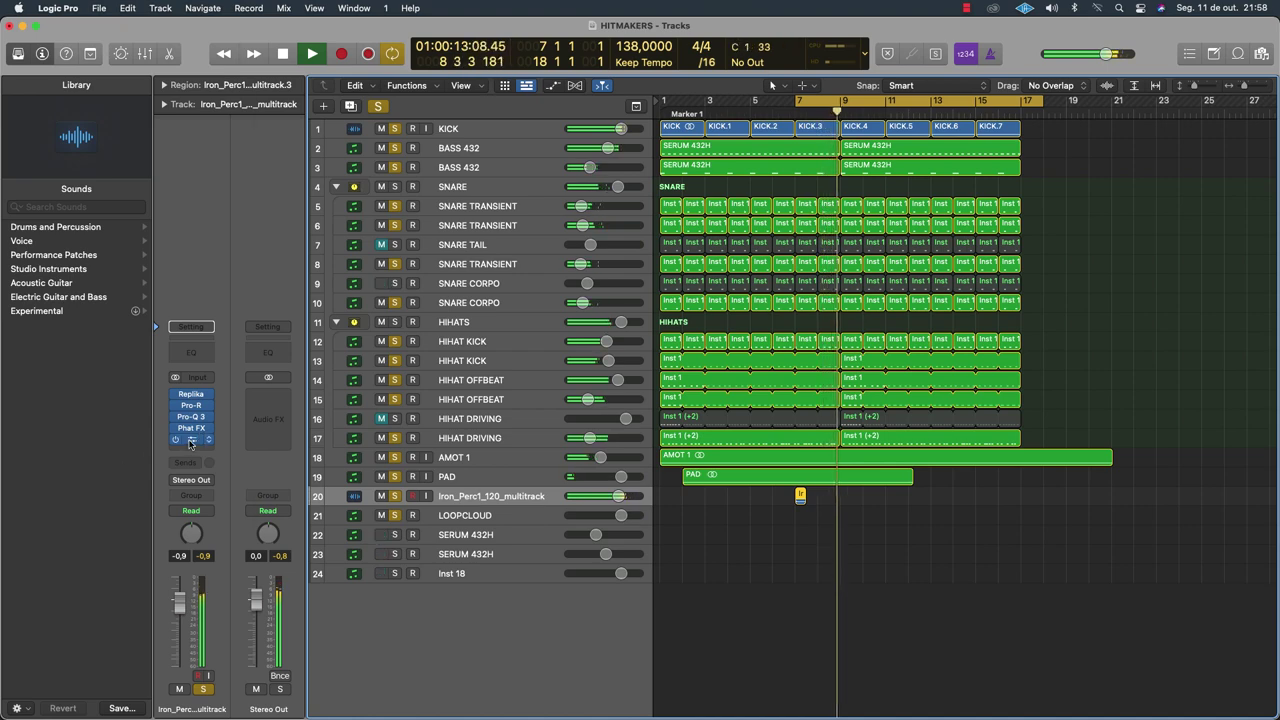
Open DS Tantra on the Iron_Perc1_120 track and load the PAD Winter Morning preset from Factory Set B
{"action": "left_click", "coordinate": [191, 440]}
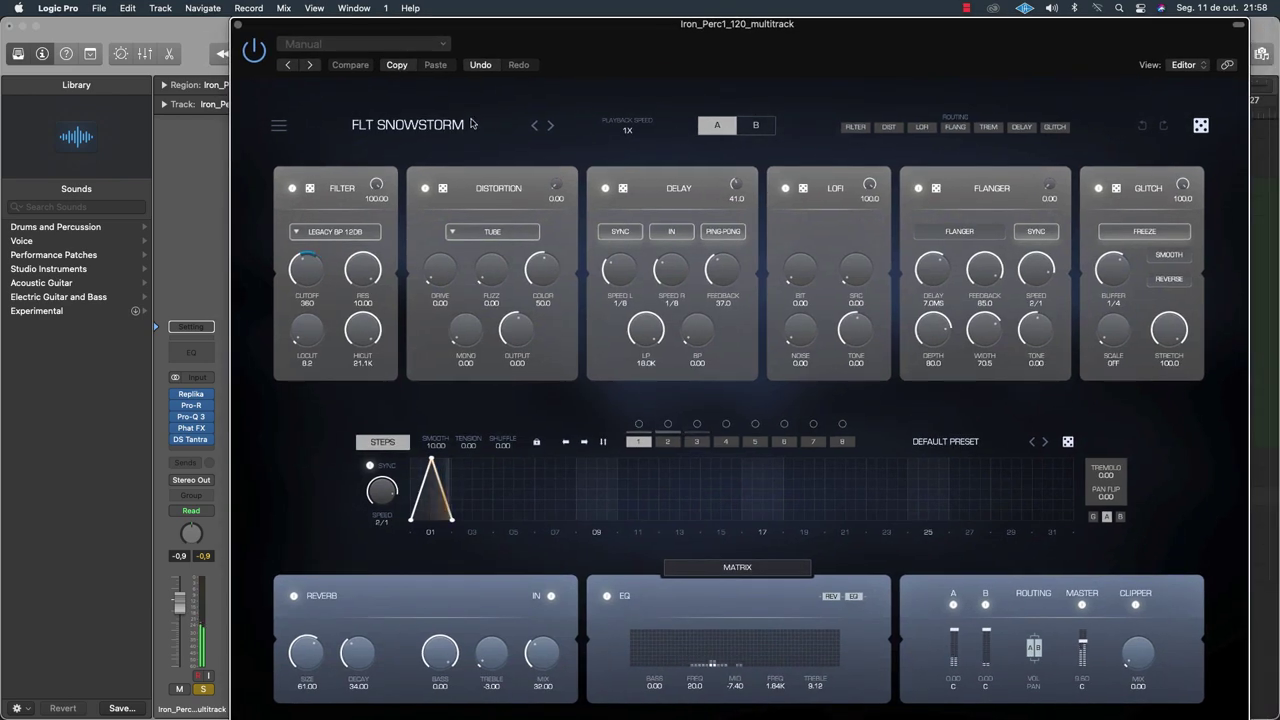
{"action": "left_click", "coordinate": [436, 129]}
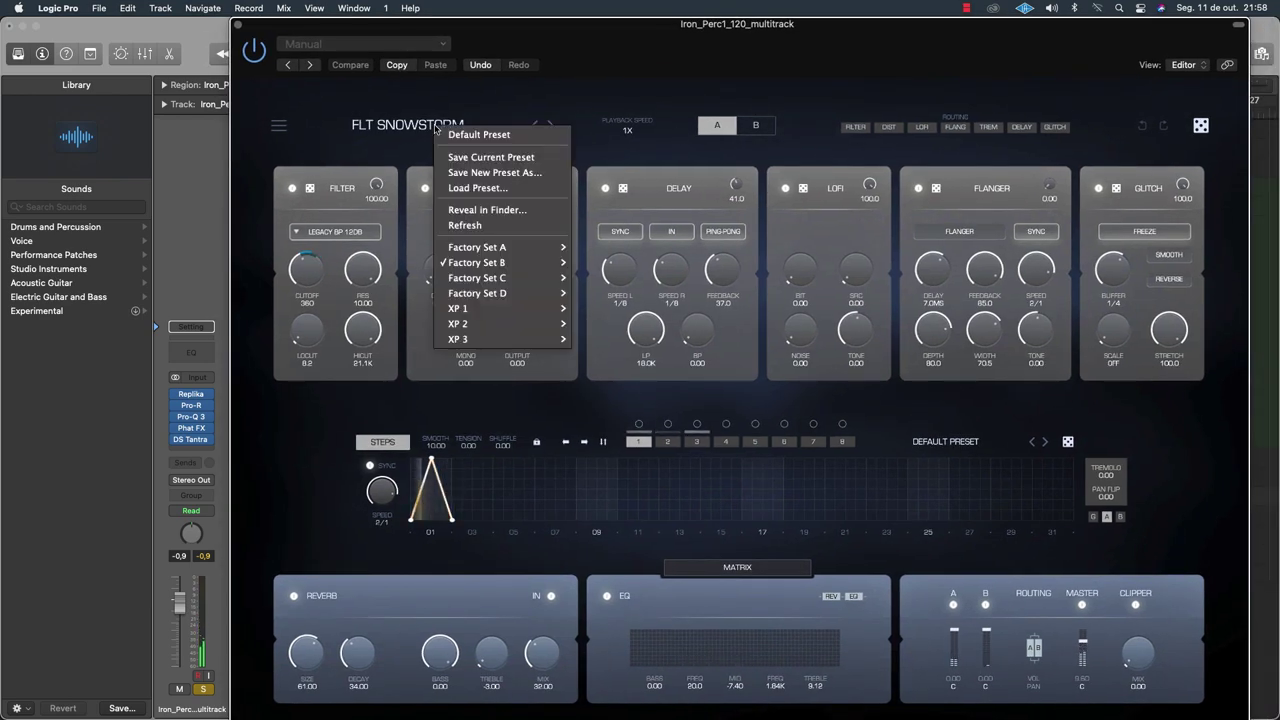
{"action": "mouse_move", "coordinate": [493, 302]}
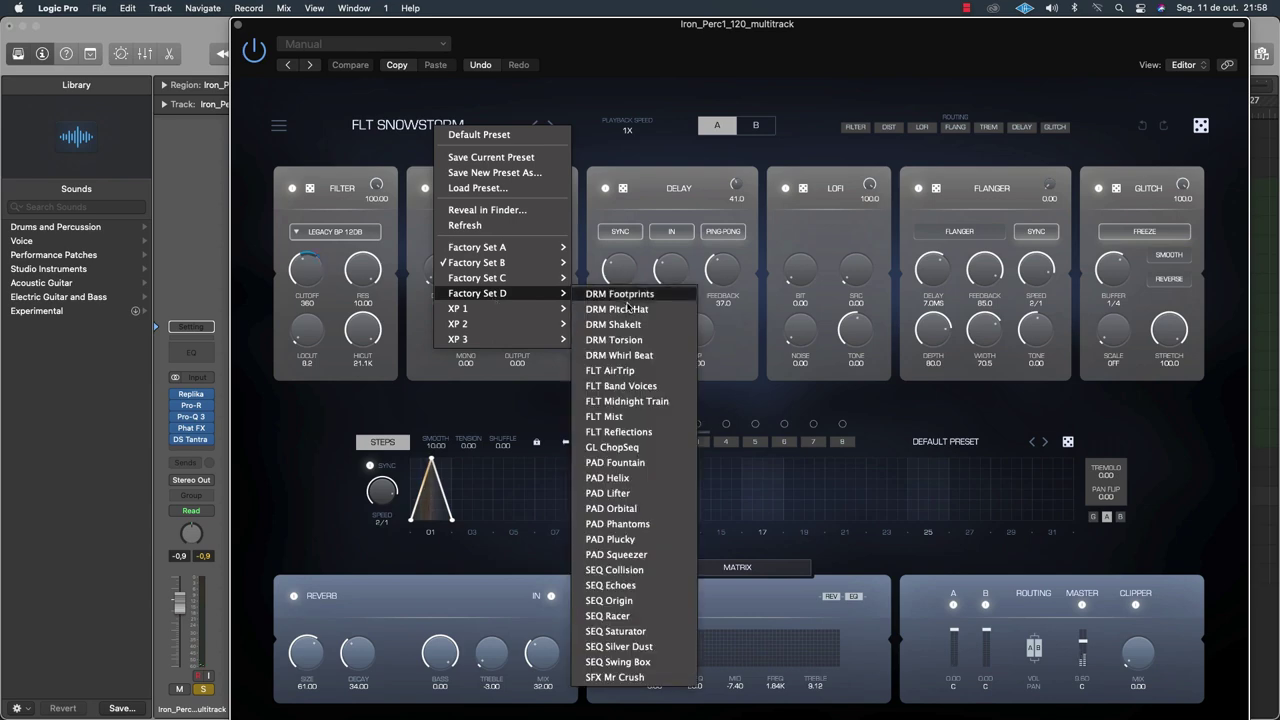
{"action": "mouse_move", "coordinate": [505, 262]}
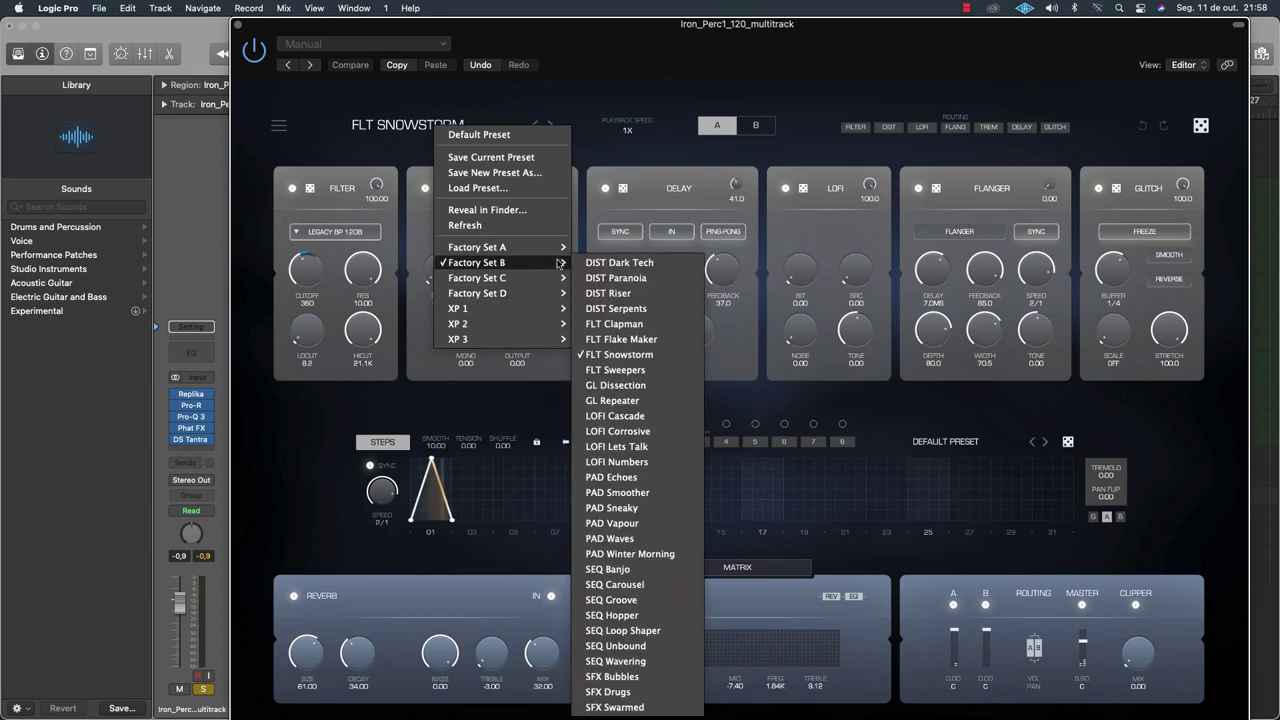
{"action": "left_click", "coordinate": [628, 554]}
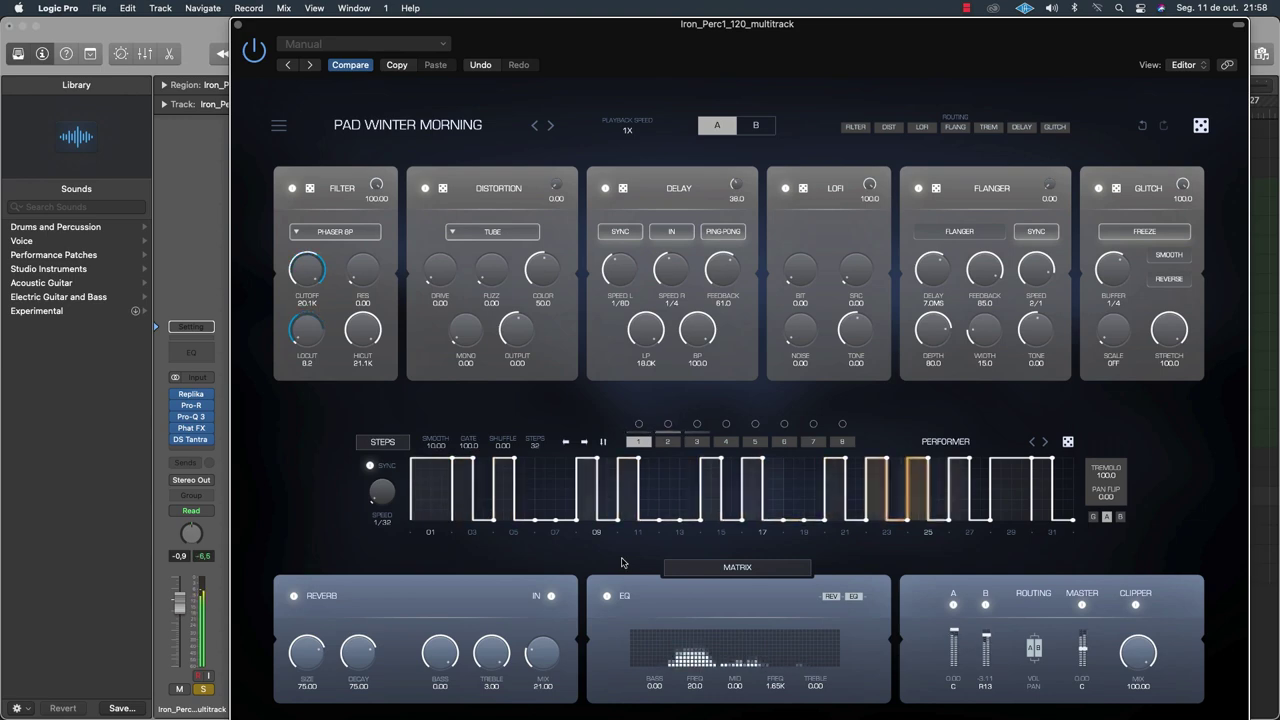
Audition the following Factory Set B presets, including SEQ Carousel, SEQ Groove, SEQ Hopper and SEQ Loop Shaper, up to SEQ Unbound
{"action": "left_click", "coordinate": [550, 125]}
{"action": "left_click", "coordinate": [550, 125]}
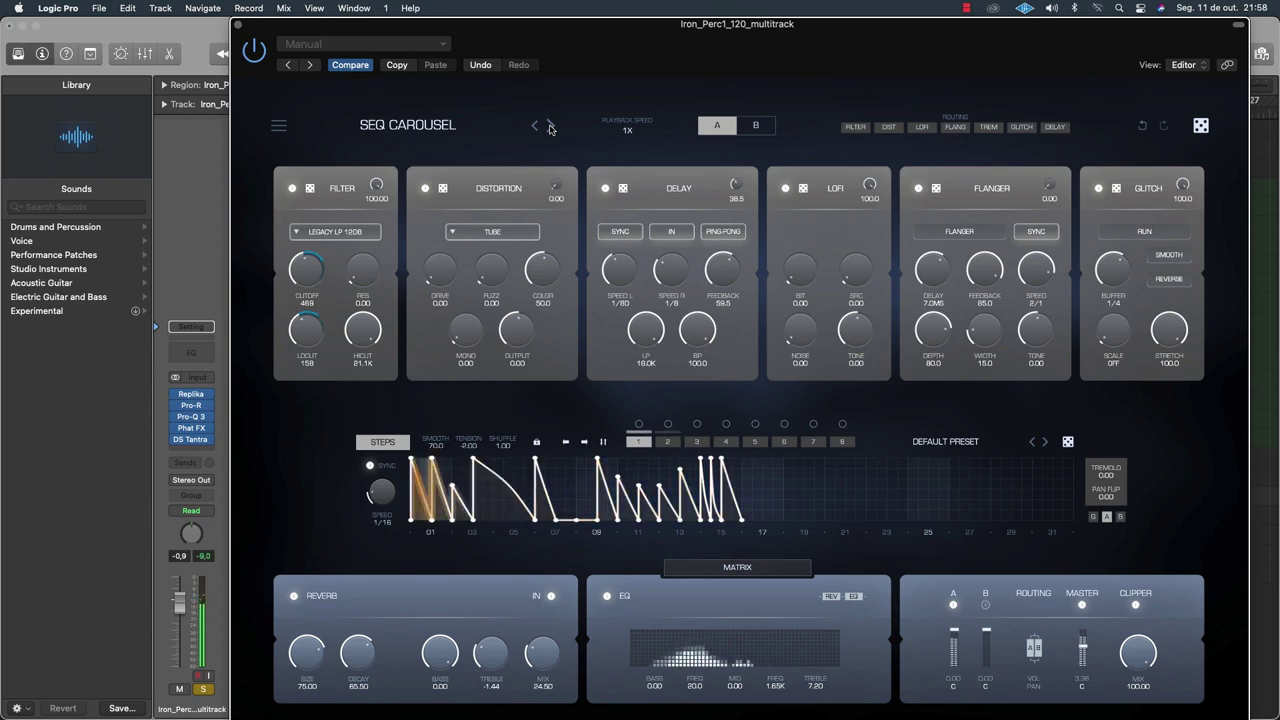
{"action": "left_click", "coordinate": [550, 125]}
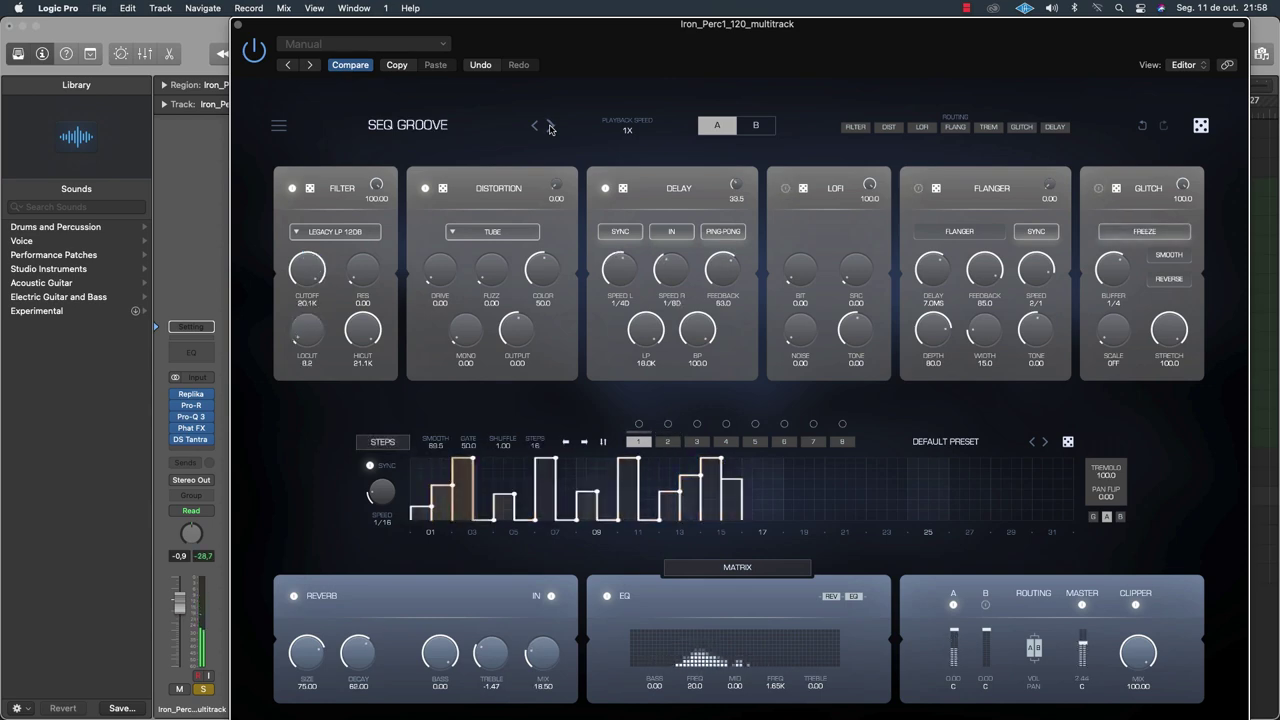
{"action": "left_click", "coordinate": [550, 125]}
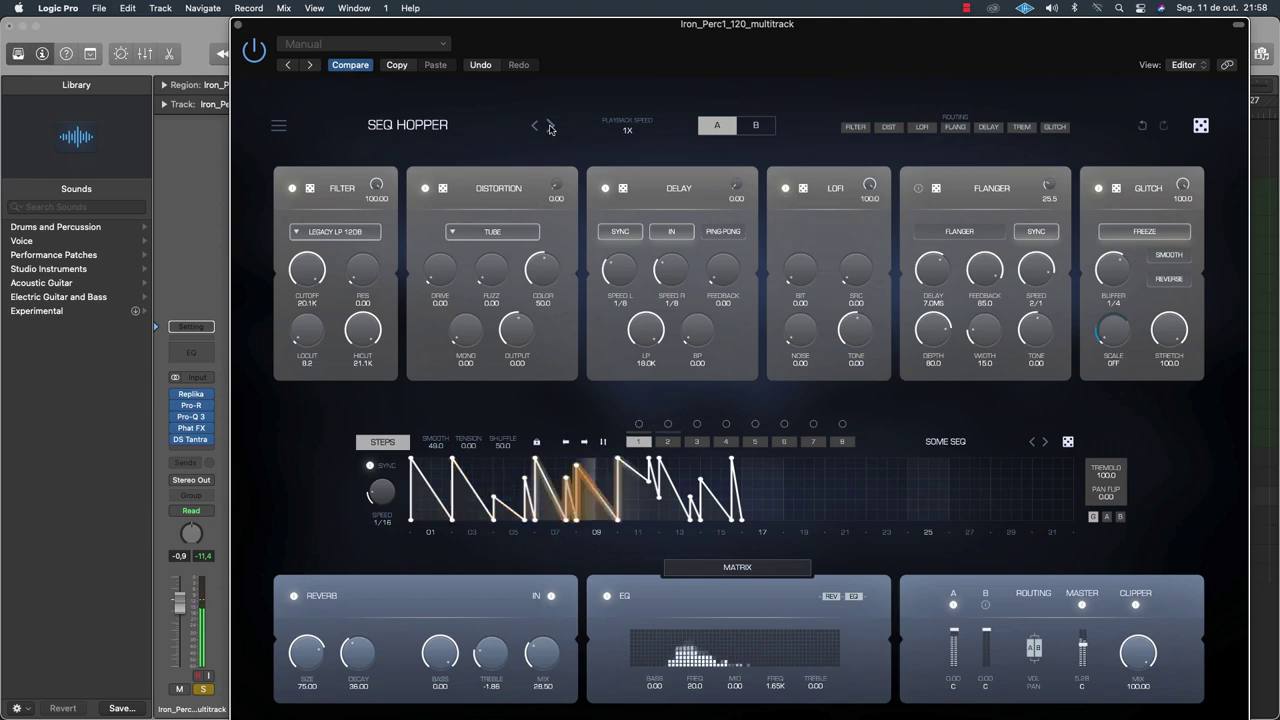
{"action": "left_click", "coordinate": [550, 125]}
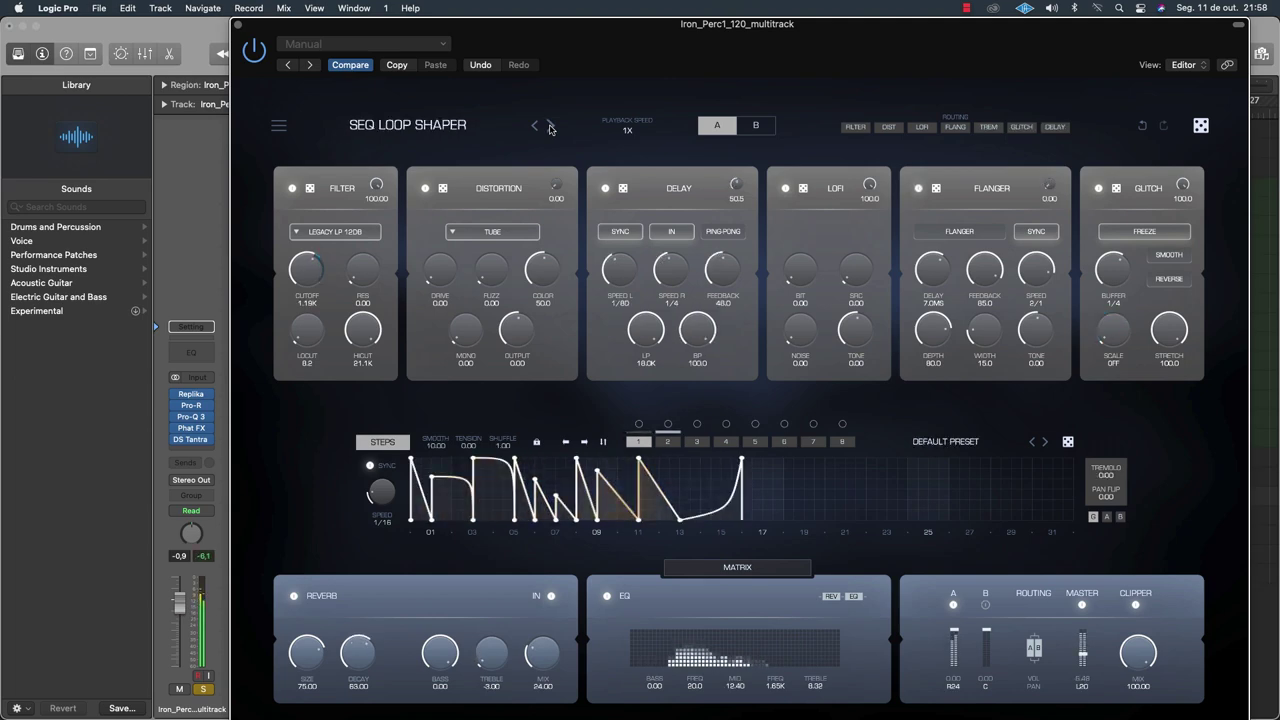
{"action": "left_click", "coordinate": [550, 125]}
Load the PAD Airy preset from Factory Set A in DS Tantra
{"action": "left_click", "coordinate": [459, 133]}
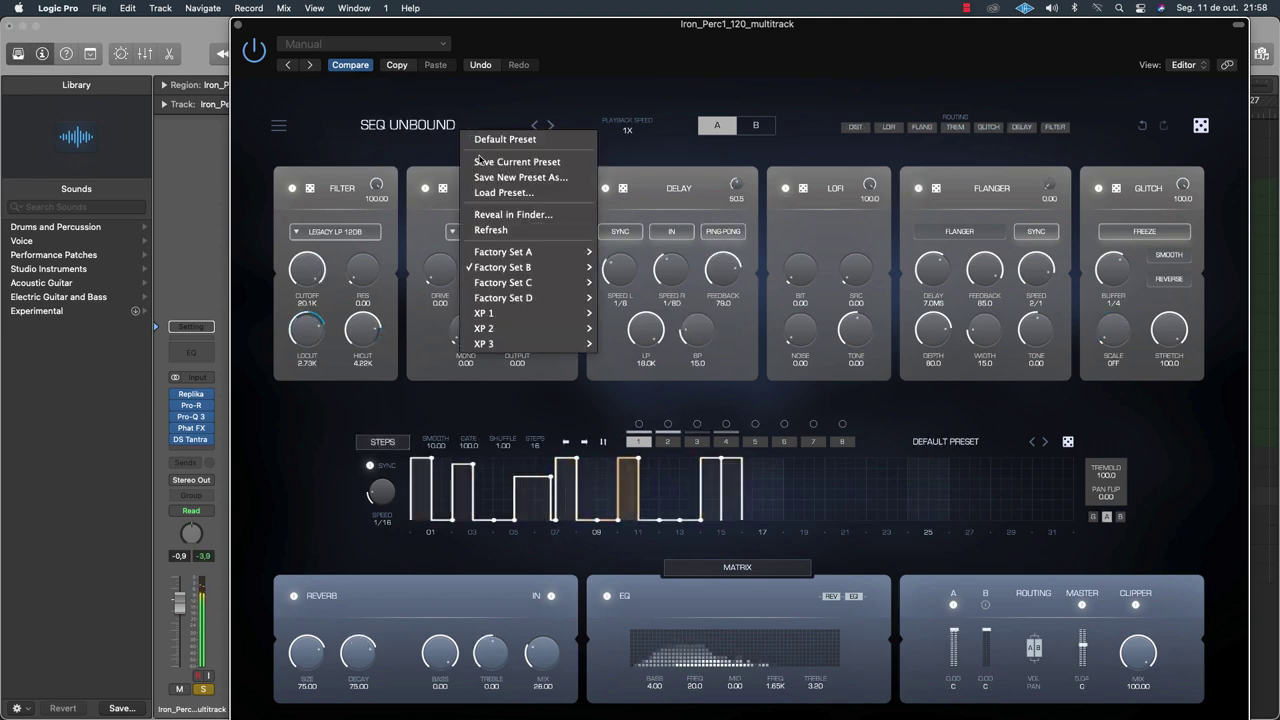
{"action": "mouse_move", "coordinate": [522, 256]}
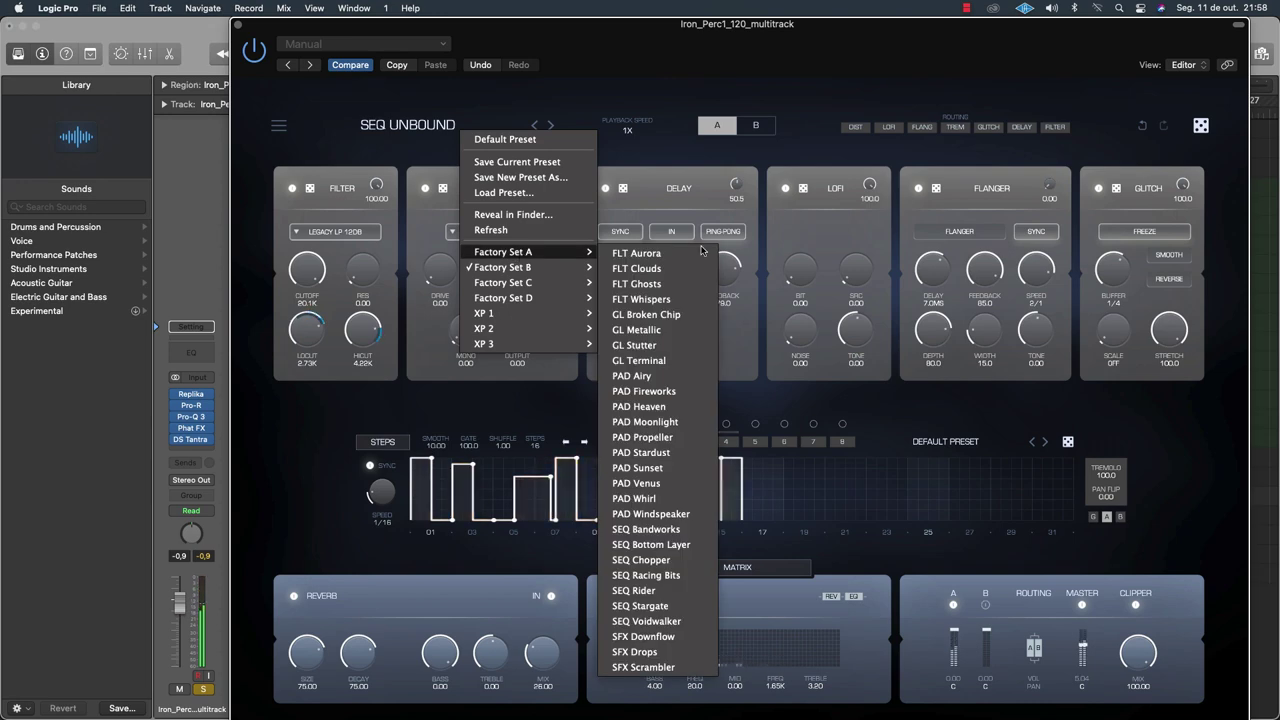
{"action": "left_click", "coordinate": [640, 376]}
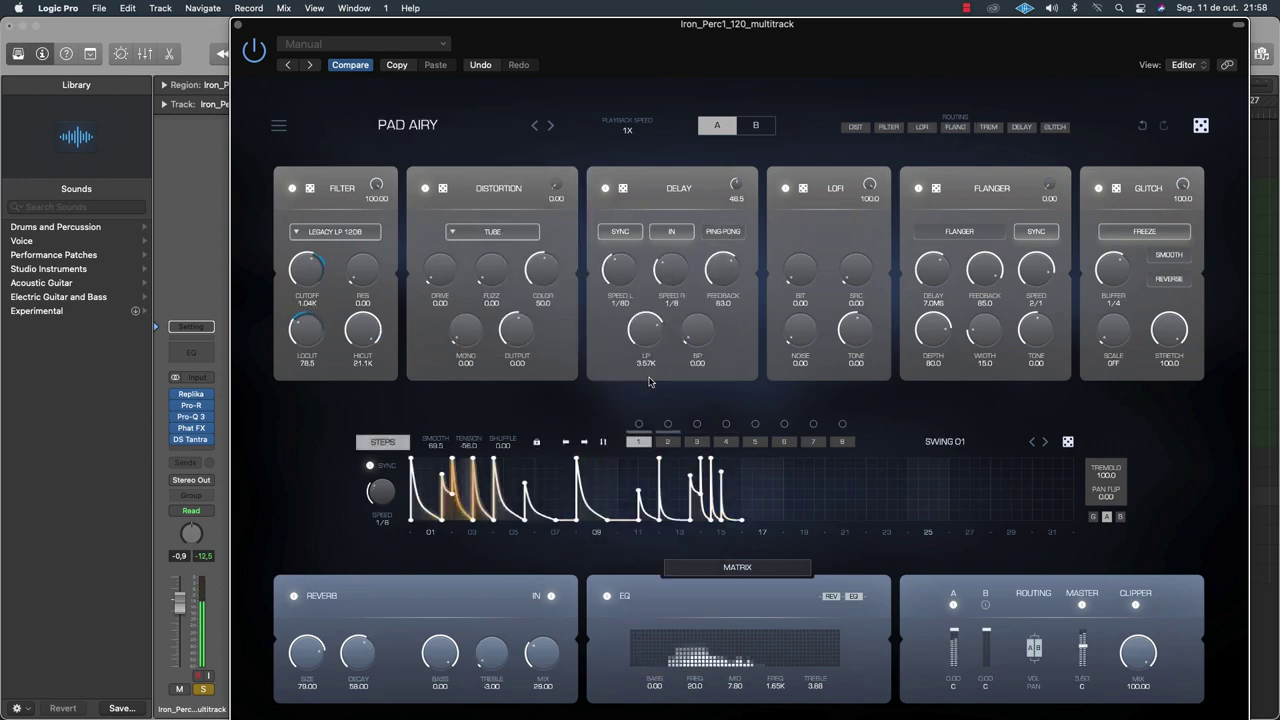
Load the PAD Fireworks preset in DS Tantra, close the plug-in and stop playback
{"action": "left_click", "coordinate": [550, 126]}
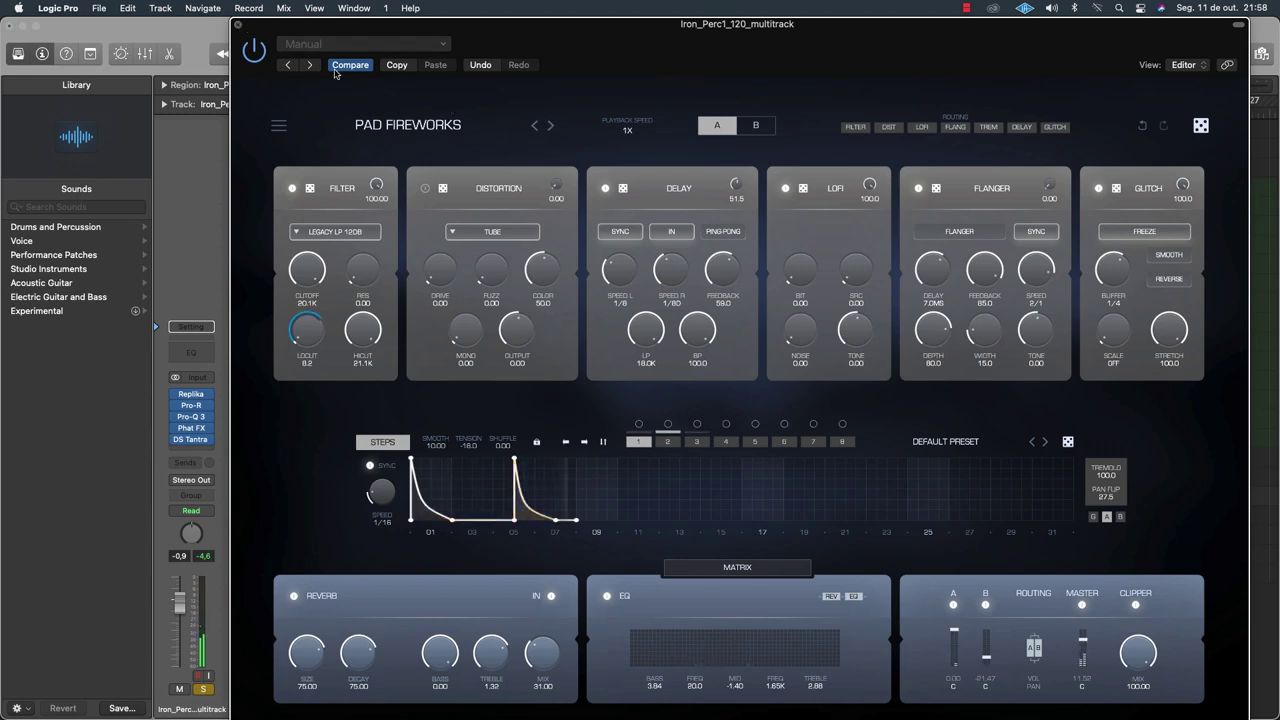
{"action": "left_click", "coordinate": [239, 24]}
{"action": "key", "text": "space"}
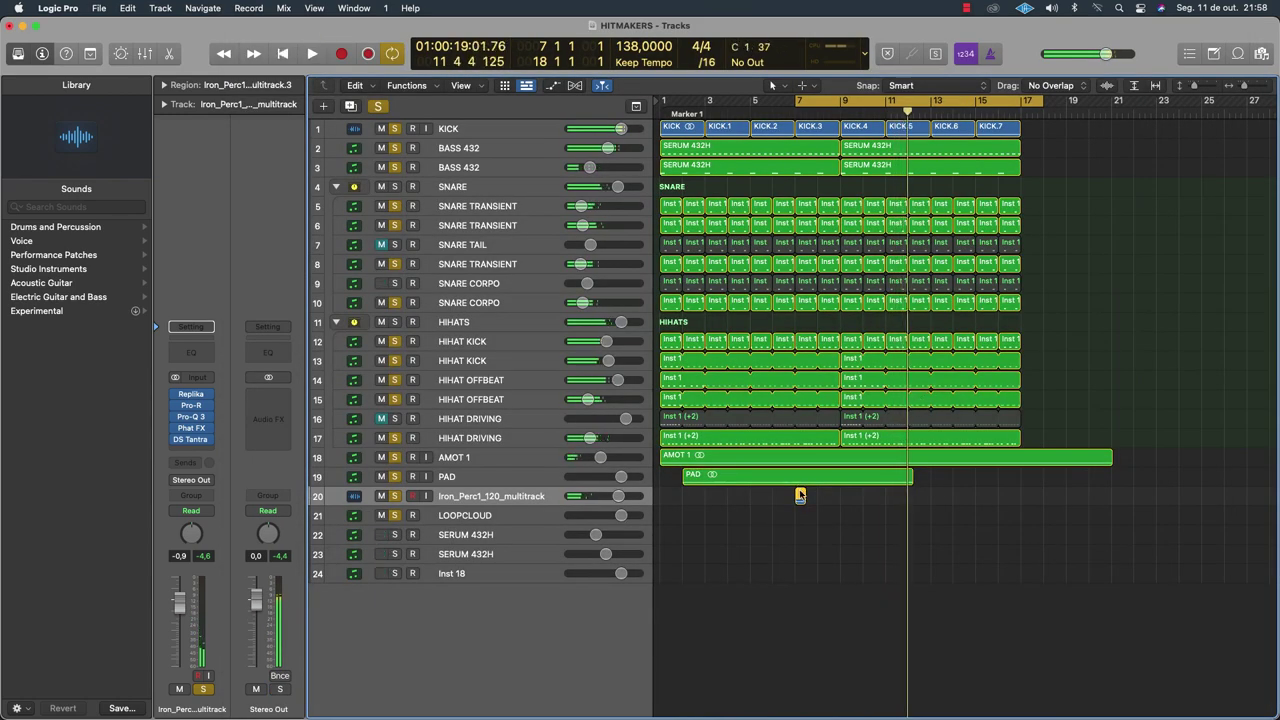
Bounce the Iron_Perc1 region in place to a new track named AMB, keeping the effects and the audio tail in the file
{"action": "right_click", "coordinate": [800, 495]}
{"action": "left_click", "coordinate": [830, 424]}
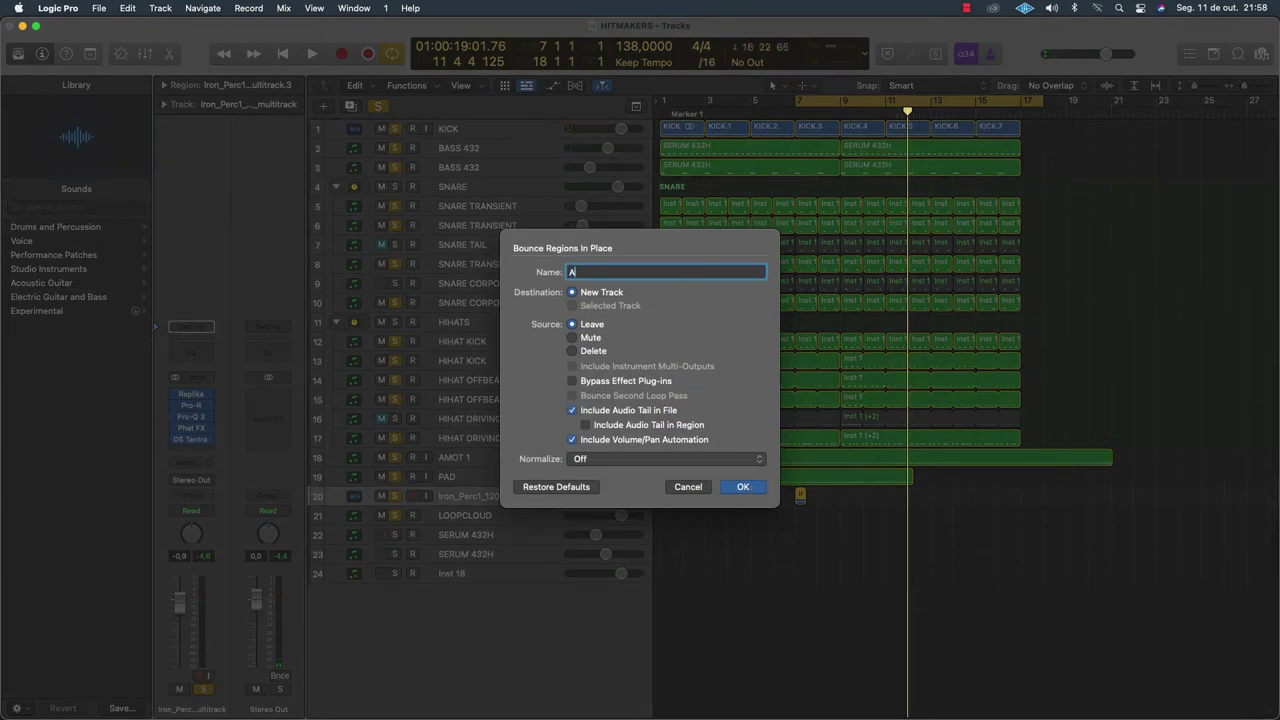
{"action": "key", "text": "Return"}
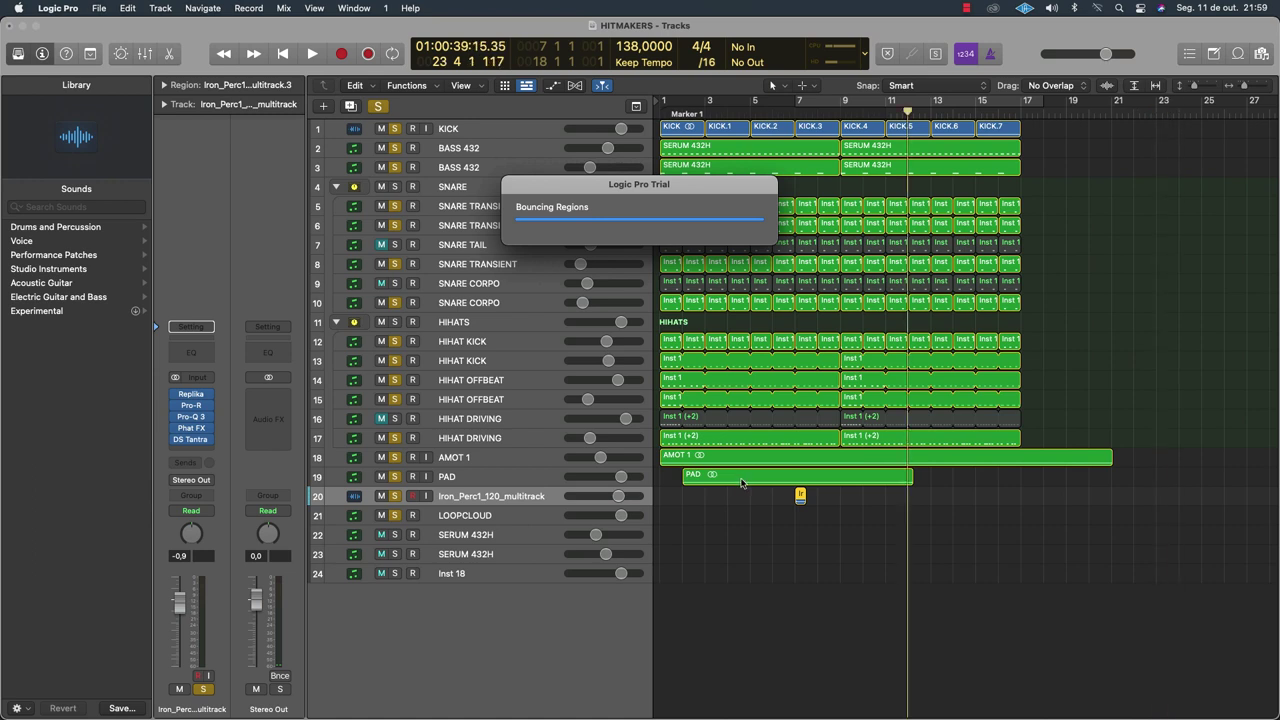
Shorten the AMB region to 10 bars, ending at bar 17, and delete the original Iron_Perc1_120_multitrack track
{"action": "left_click_drag", "start_coordinate": [800, 517], "coordinate": [1014, 527]}
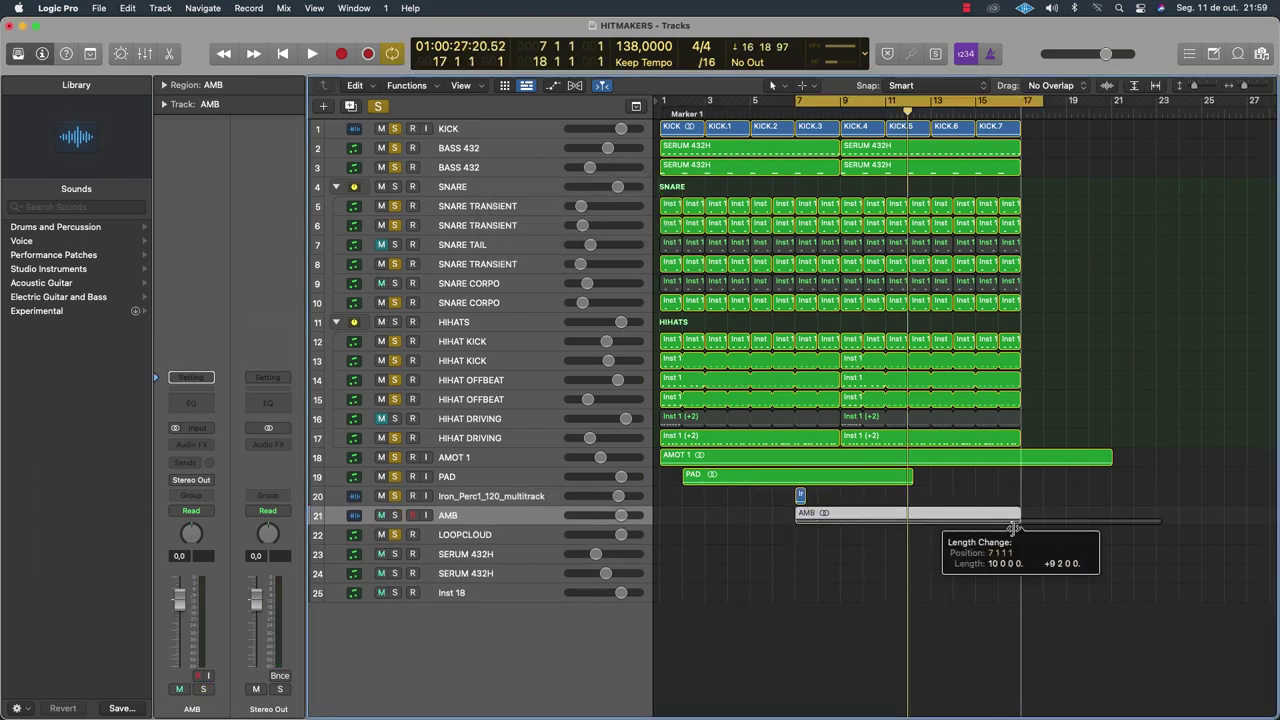
{"action": "left_click", "coordinate": [474, 503]}
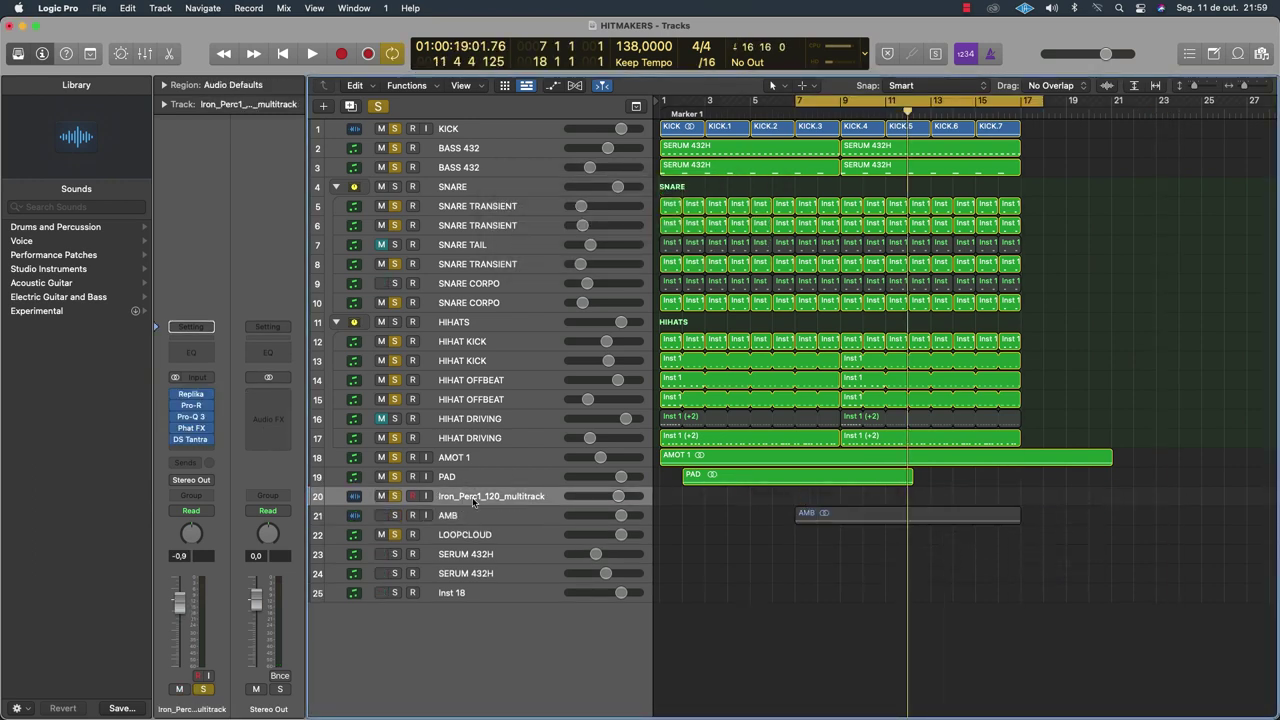
{"action": "key", "text": "super+BackSpace"}
Rename the AMOT 1, PAD and AMB tracks as AMBIENCE 1, AMBIENCE 2 and AMBIENCE 3
{"action": "double_click", "coordinate": [462, 459]}
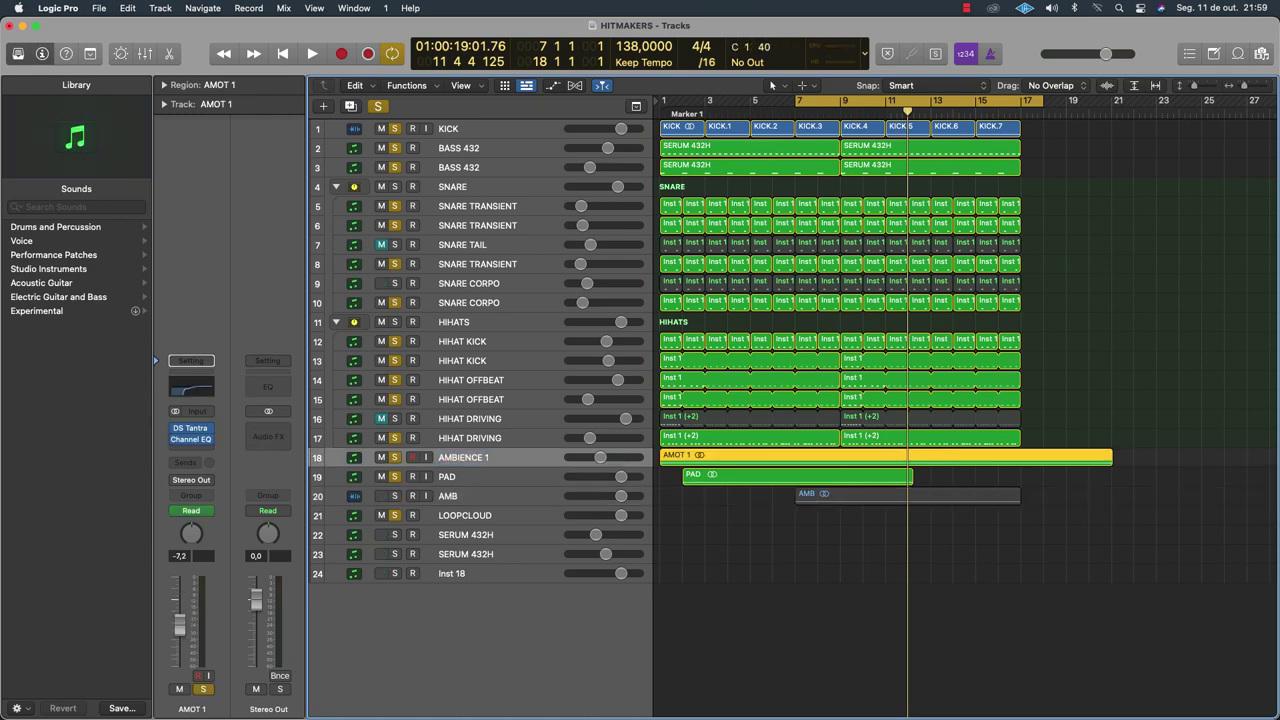
{"action": "double_click", "coordinate": [447, 477]}
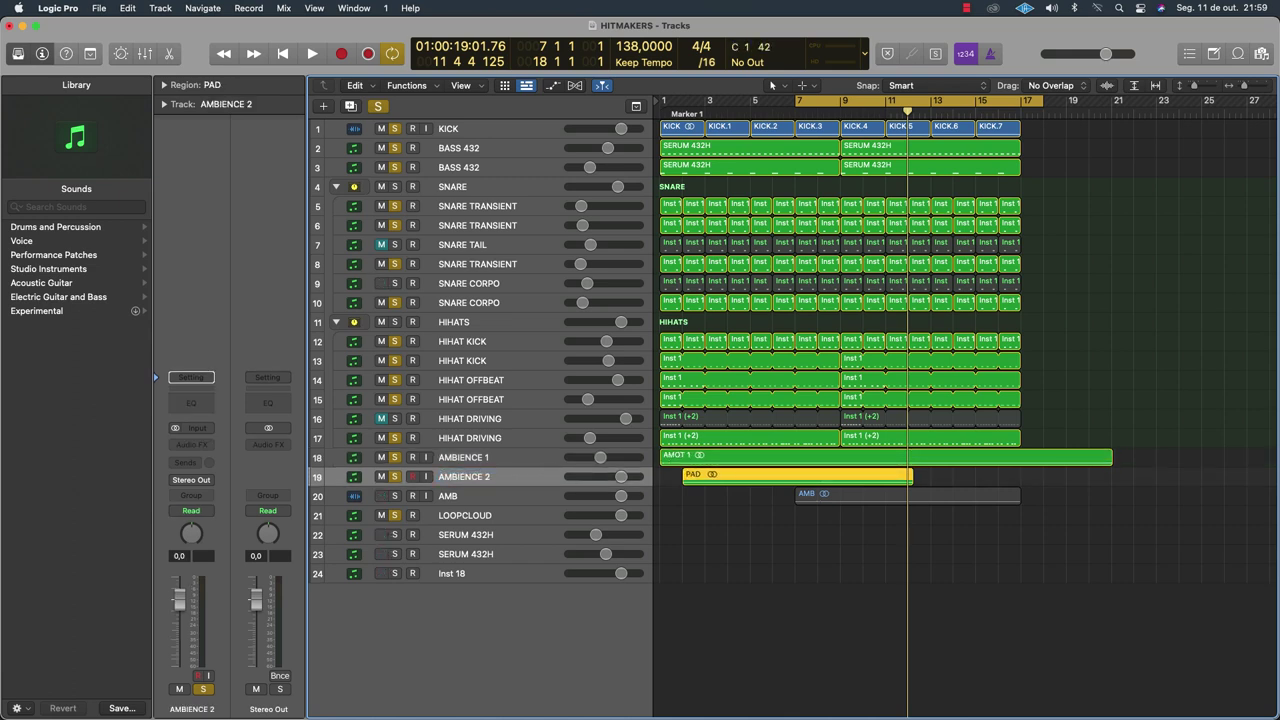
{"action": "double_click", "coordinate": [450, 496]}
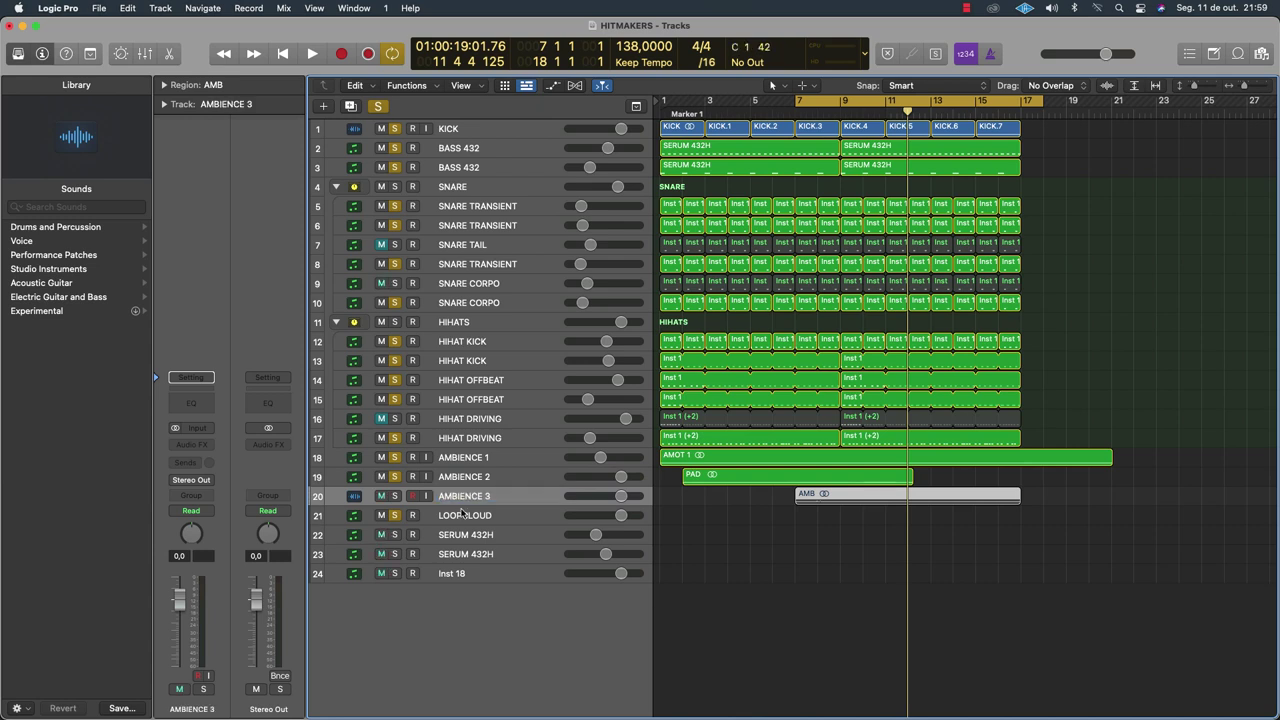
Solo AMBIENCE 3 and add a Channel EQ with a 36 dB/Oct low cut at 290 Hz while playing the section
{"action": "left_click", "coordinate": [397, 496]}
{"action": "key", "text": "space"}
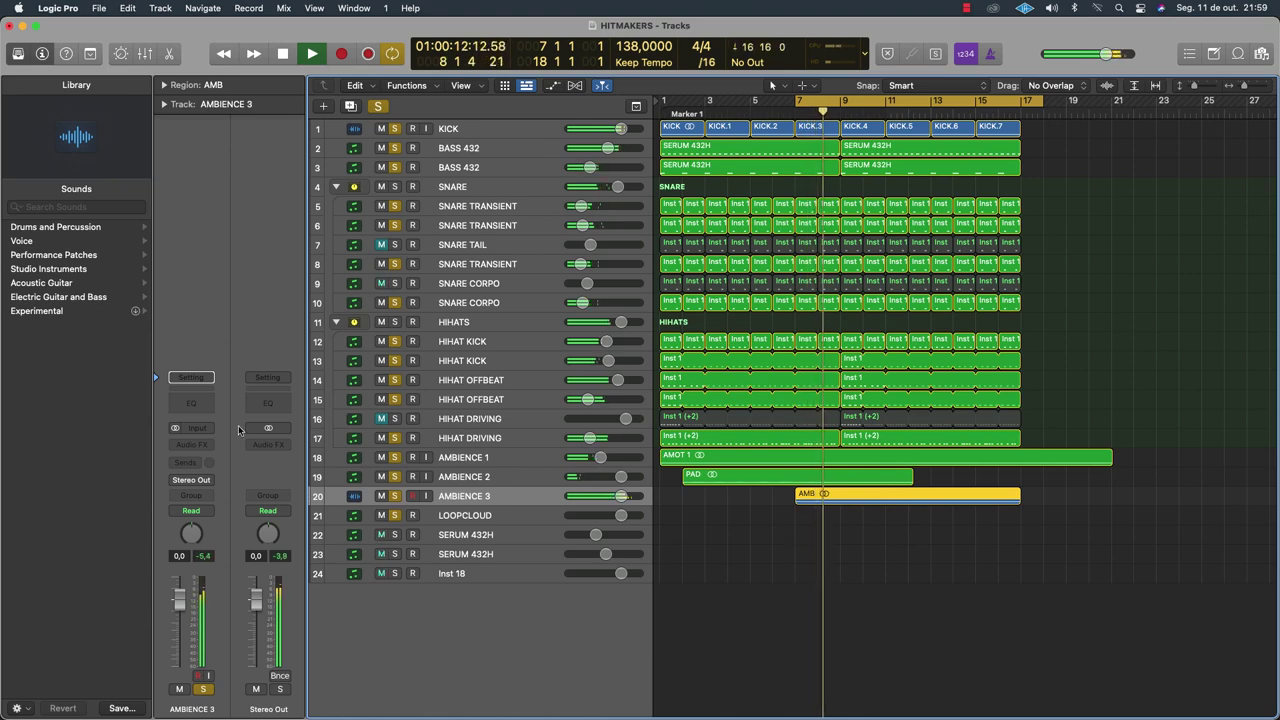
{"action": "left_click", "coordinate": [194, 404]}
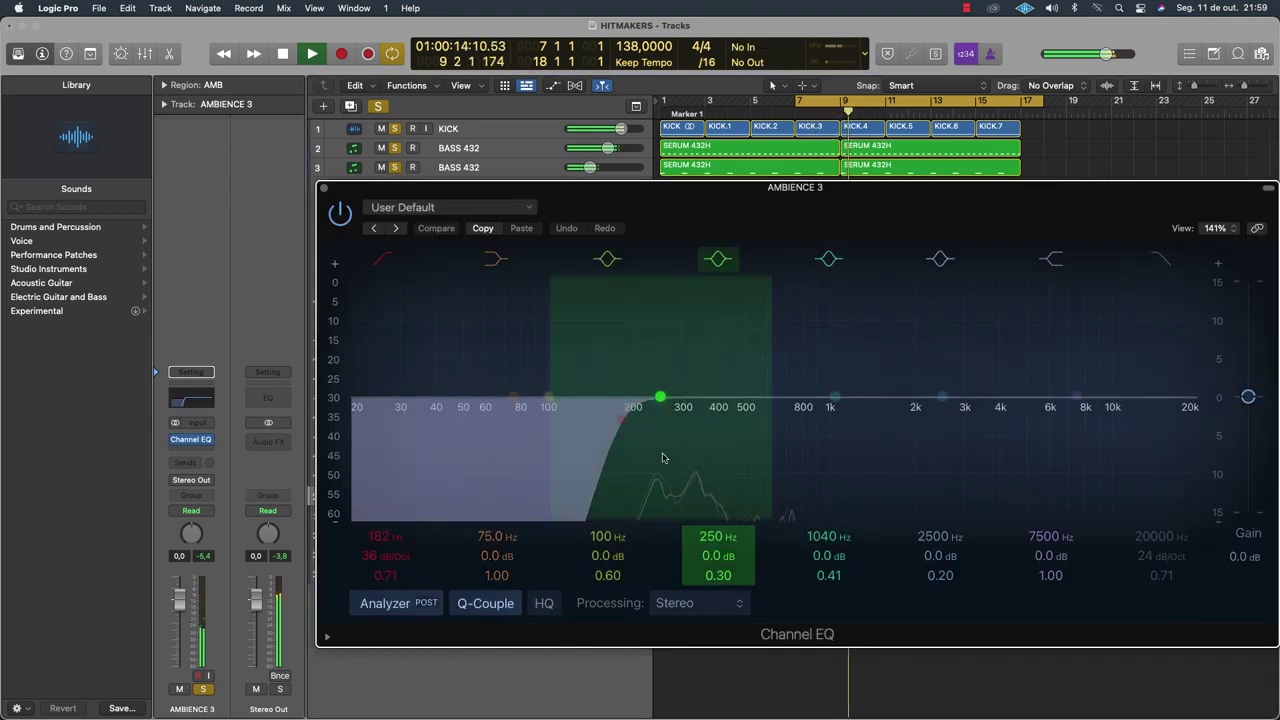
{"action": "left_click_drag", "start_coordinate": [617, 420], "coordinate": [728, 424]}
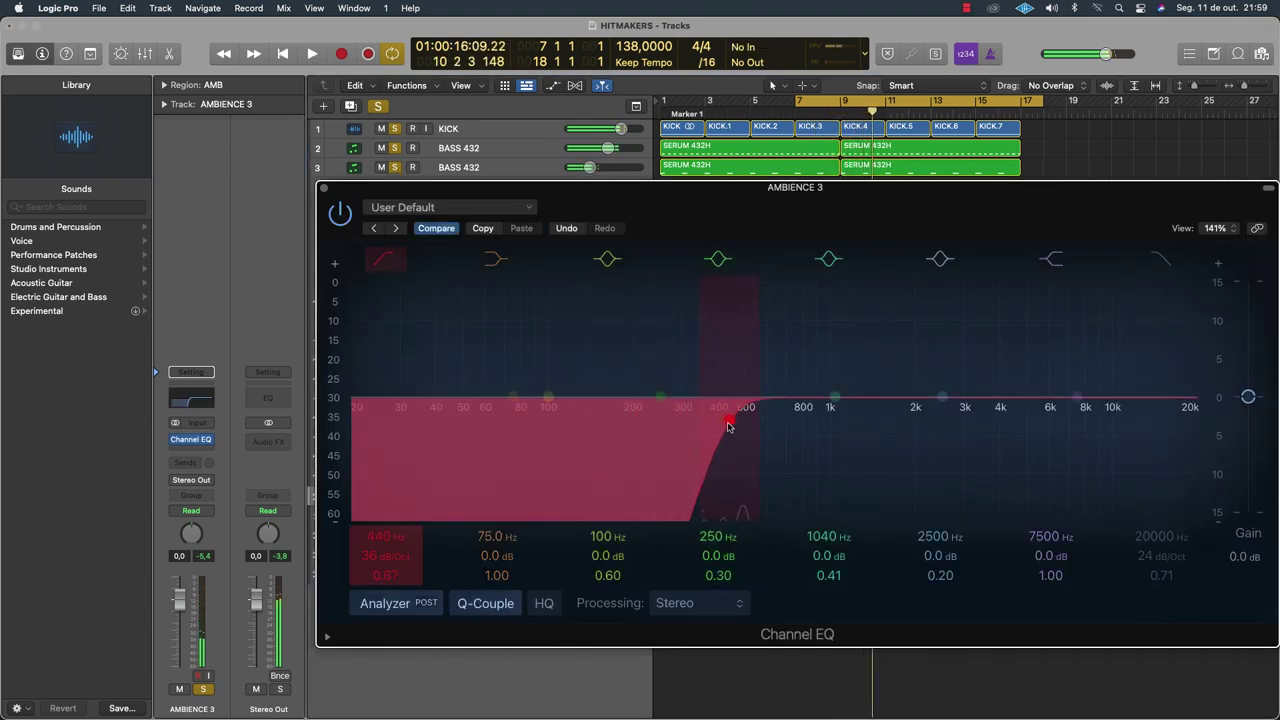
{"action": "key", "text": "space"}
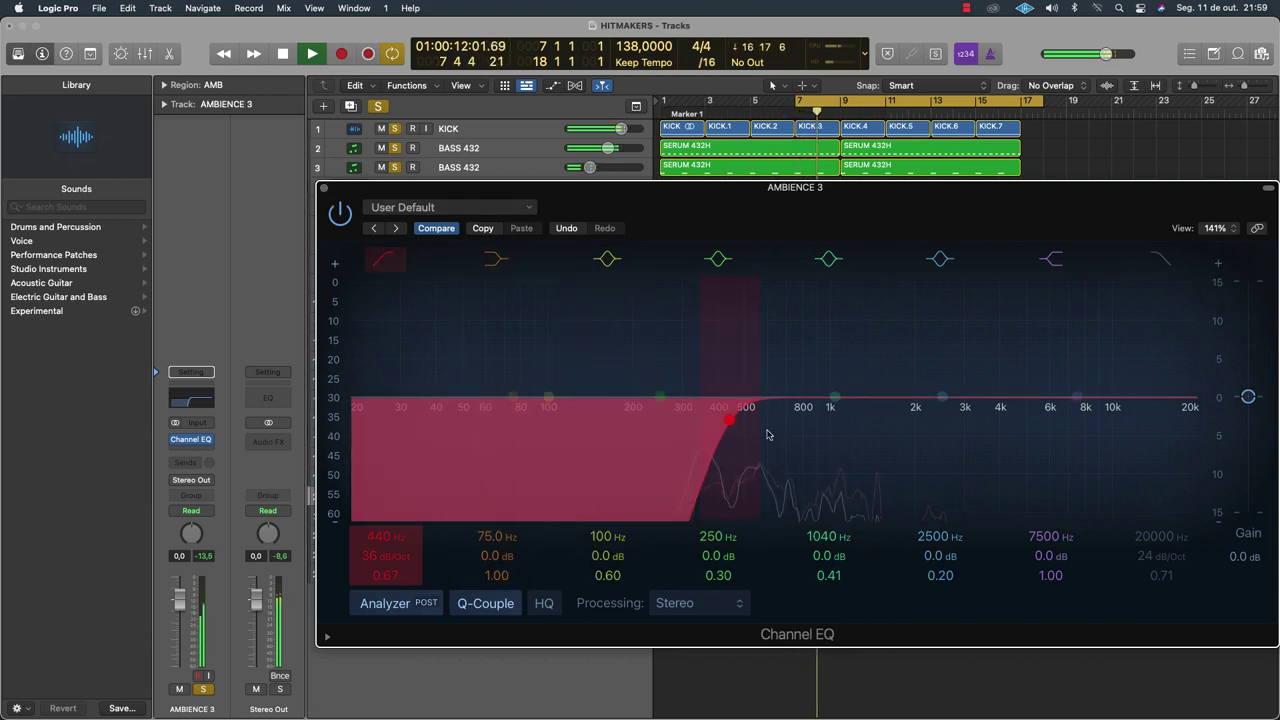
{"action": "left_click_drag", "start_coordinate": [729, 423], "coordinate": [679, 423]}
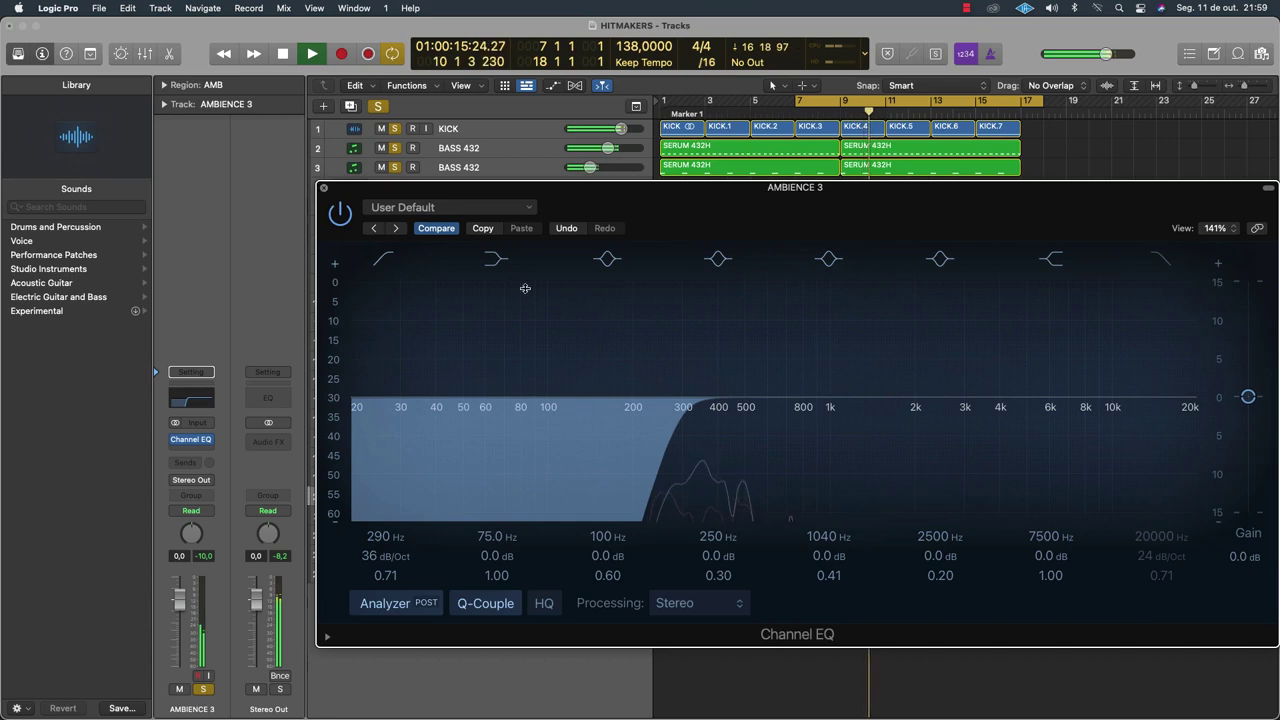
{"action": "key", "text": "super+w"}
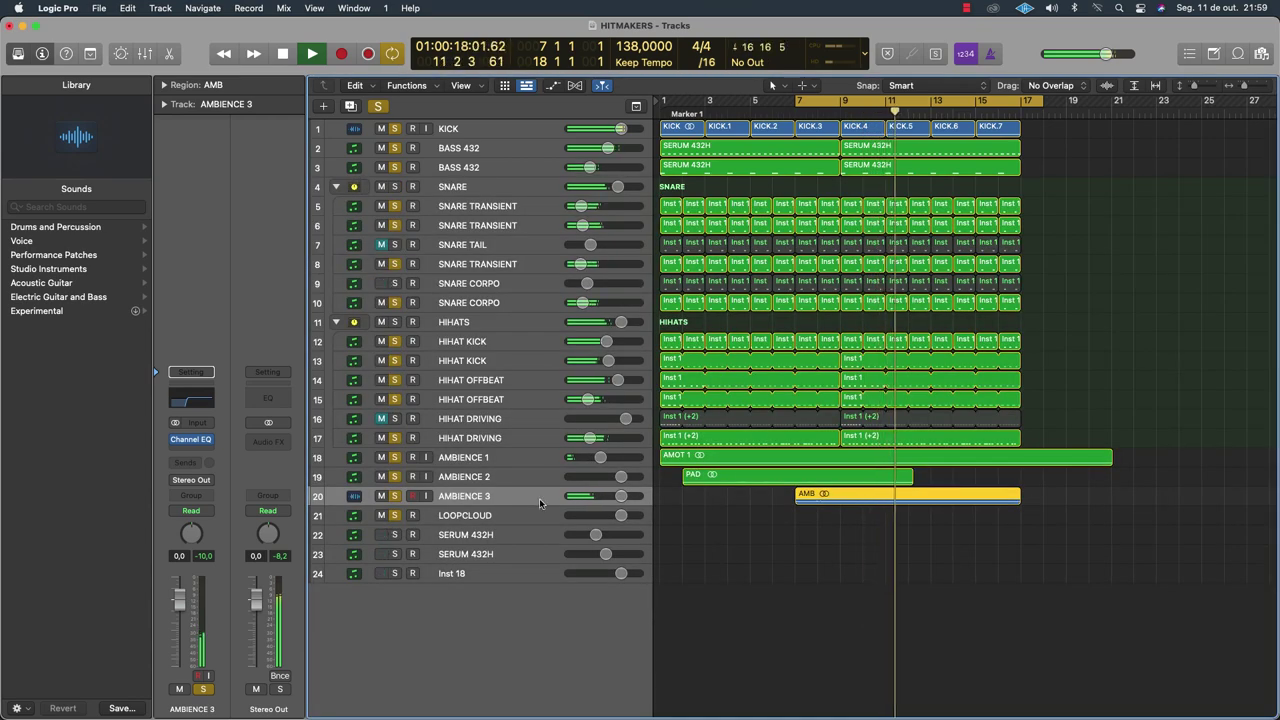
Set the cycle range to bars 1 to 17 and play the whole arrangement from the start
{"action": "key", "text": "space"}
{"action": "key", "text": "super+Left"}
{"action": "key", "text": "super+Up"}
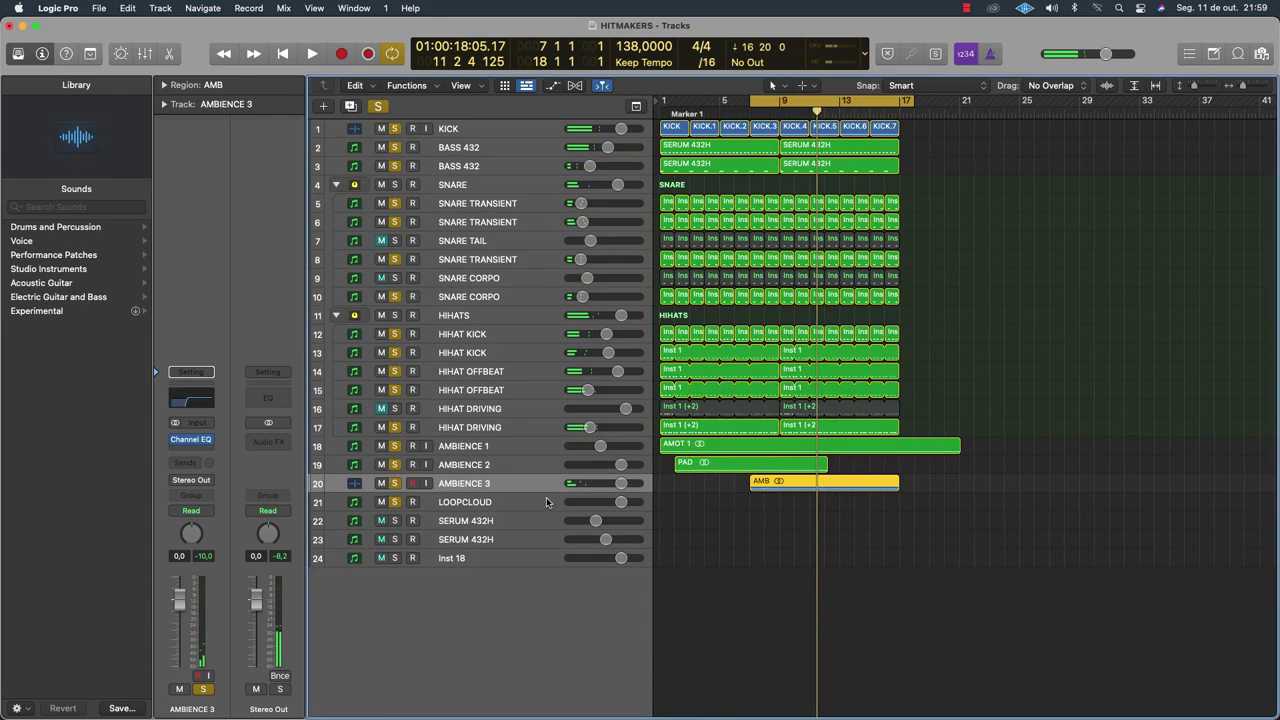
{"action": "key", "text": "super+Up"}
{"action": "key", "text": "super+Up"}
{"action": "key", "text": "super+Left"}
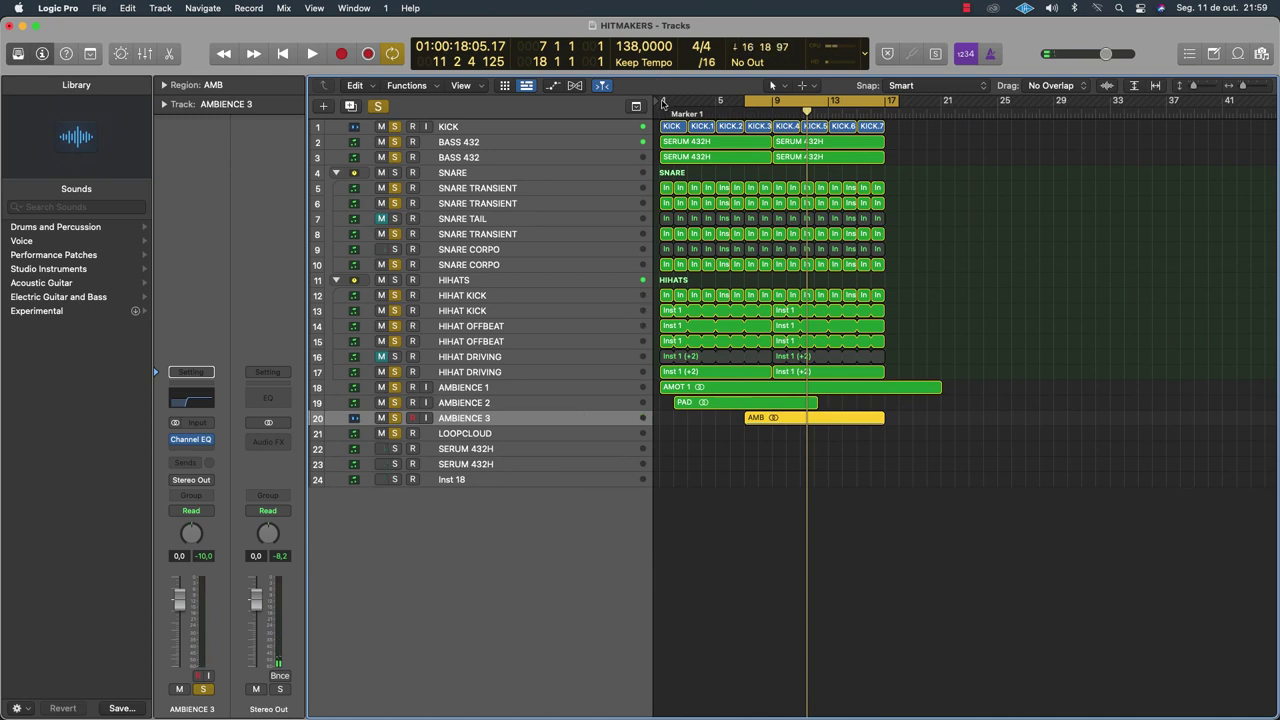
{"action": "left_click_drag", "start_coordinate": [662, 103], "coordinate": [886, 170]}
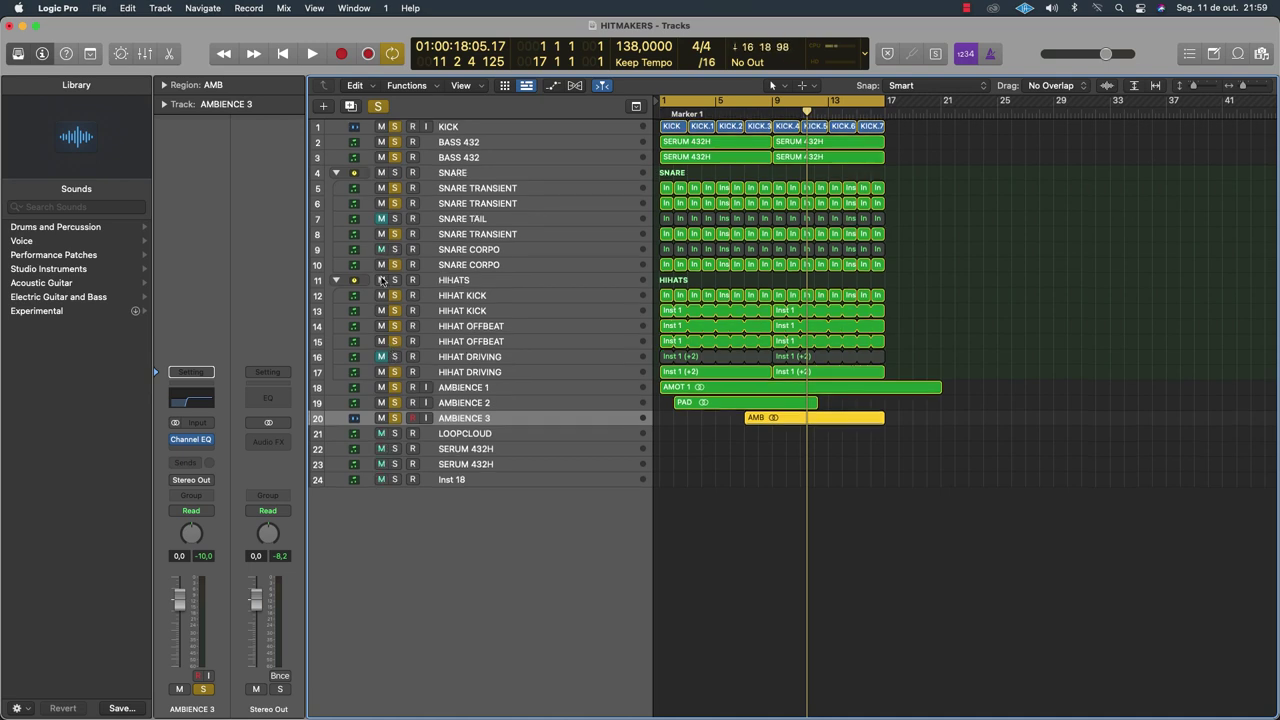
{"action": "key", "text": "space"}
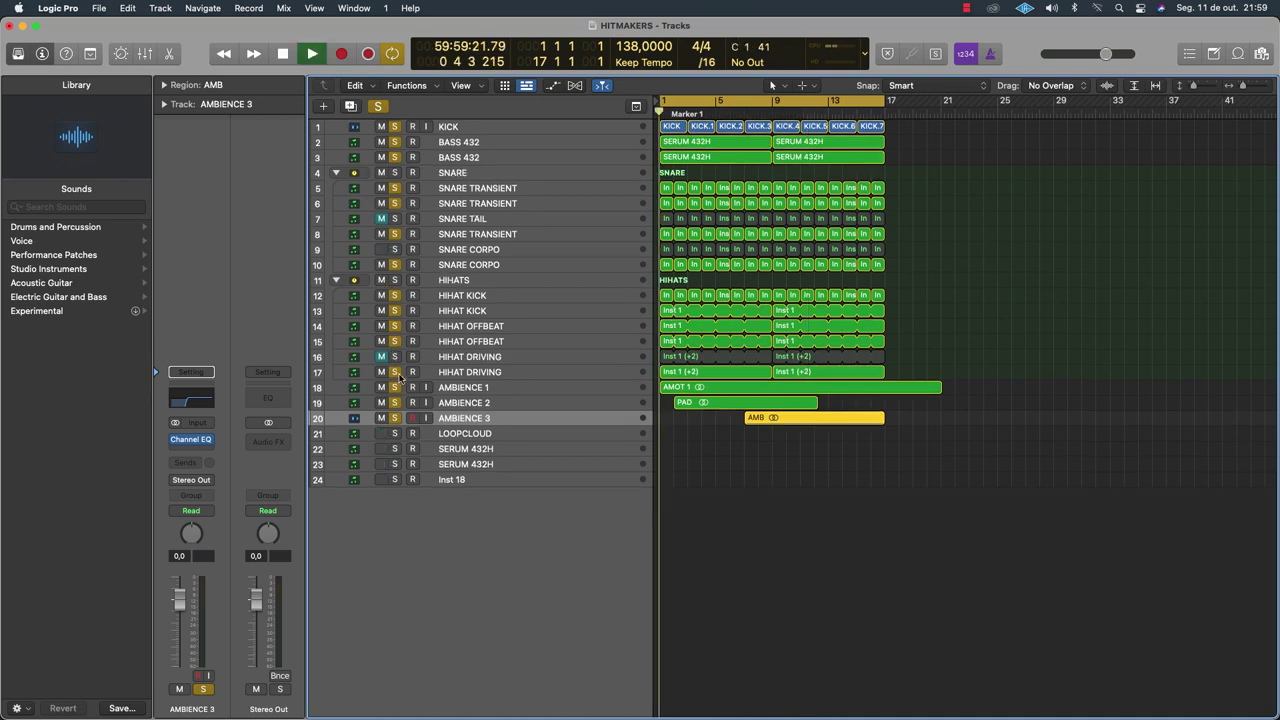
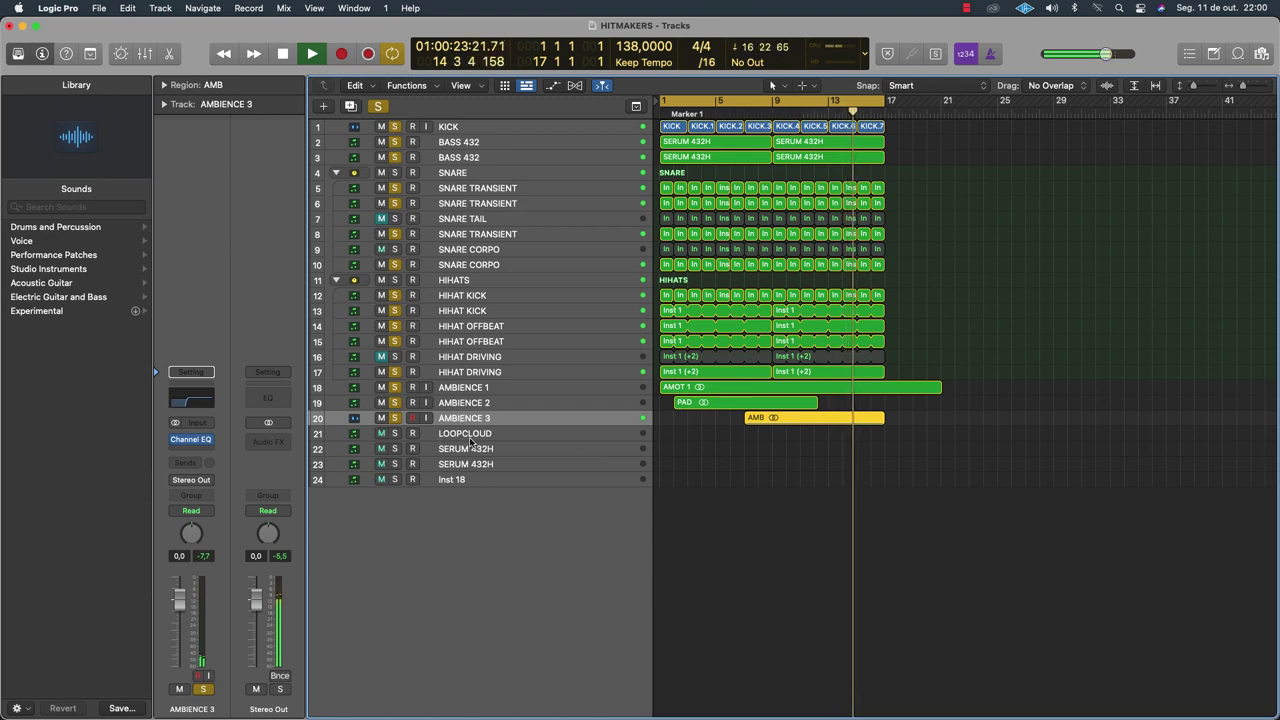
Stop playback, create an empty MIDI region about 3.5 bars long at bar 9 on the LOOPCLOUD track and solo the track
{"action": "left_click", "coordinate": [566, 438]}
{"action": "key", "text": "space"}
{"action": "scroll", "coordinate": [782, 453], "scroll_direction": "up", "scroll_amount": 5}
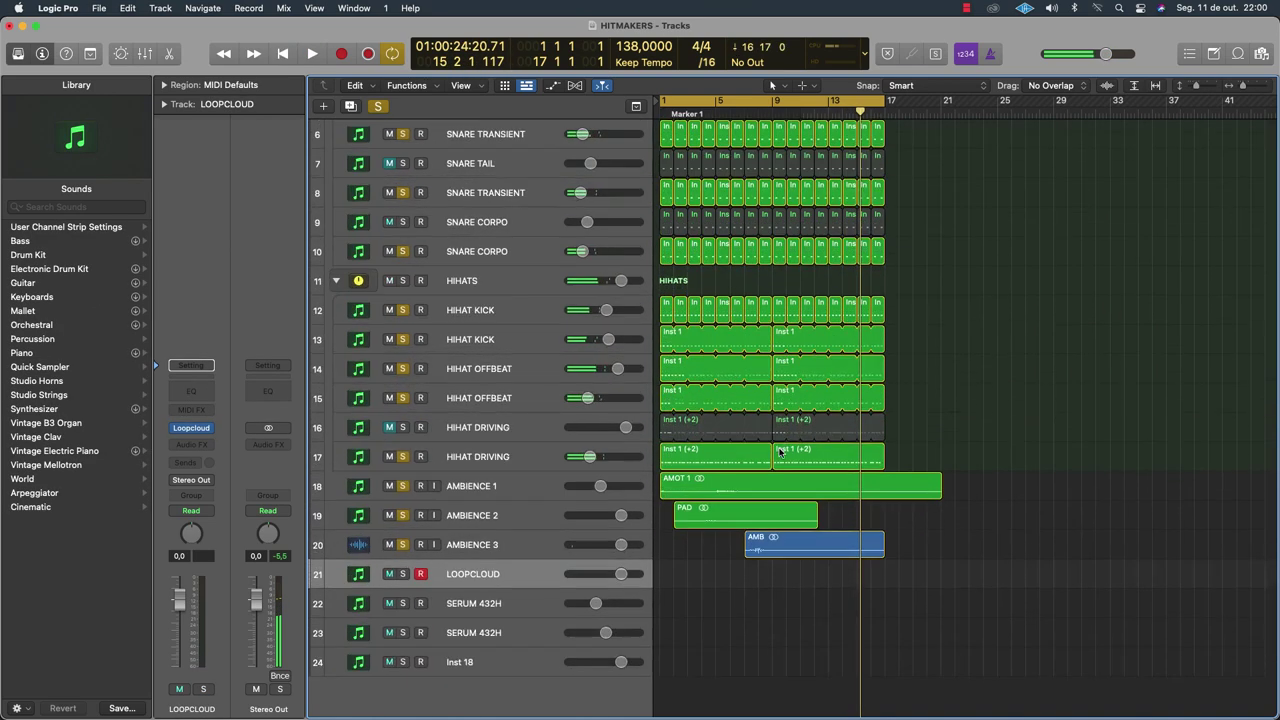
{"action": "scroll", "coordinate": [786, 452], "scroll_direction": "down", "scroll_amount": 4}
{"action": "scroll", "coordinate": [787, 451], "scroll_direction": "up", "scroll_amount": 8}
{"action": "scroll", "coordinate": [788, 451], "scroll_direction": "up", "scroll_amount": 1}
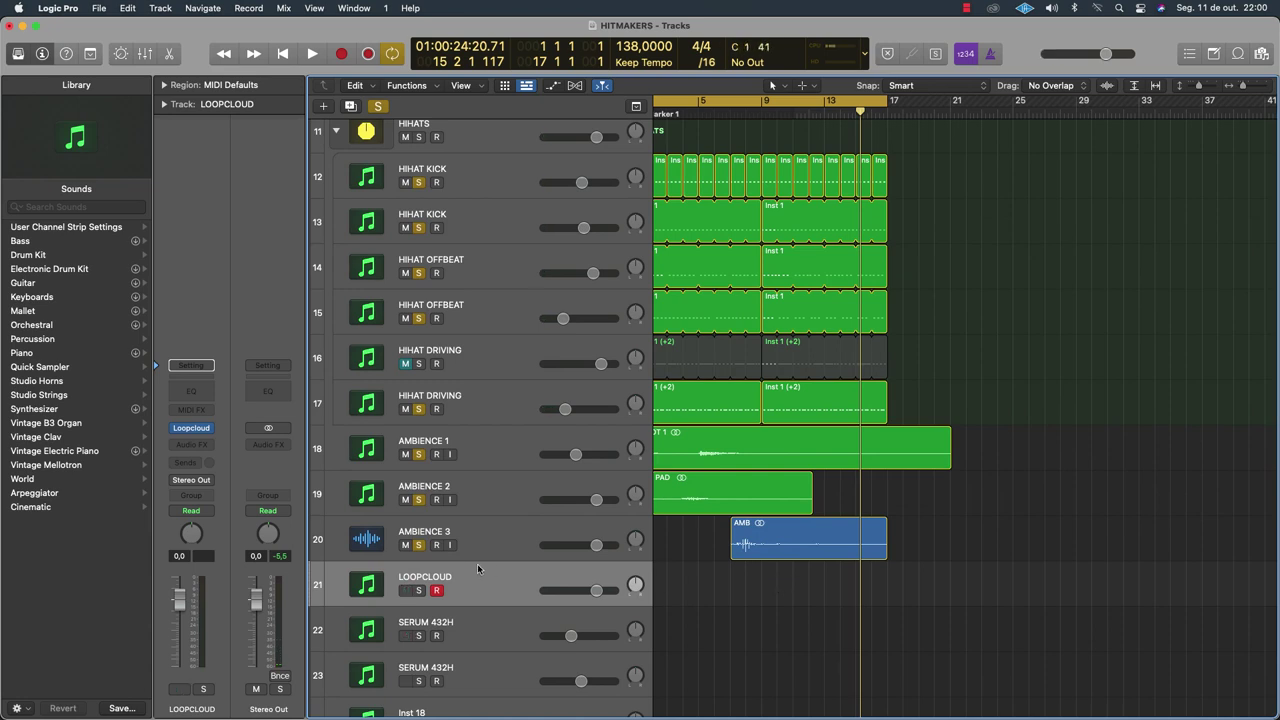
{"action": "scroll", "coordinate": [748, 492], "scroll_direction": "down", "scroll_amount": 3}
{"action": "scroll", "coordinate": [766, 556], "scroll_direction": "up", "scroll_amount": 5}
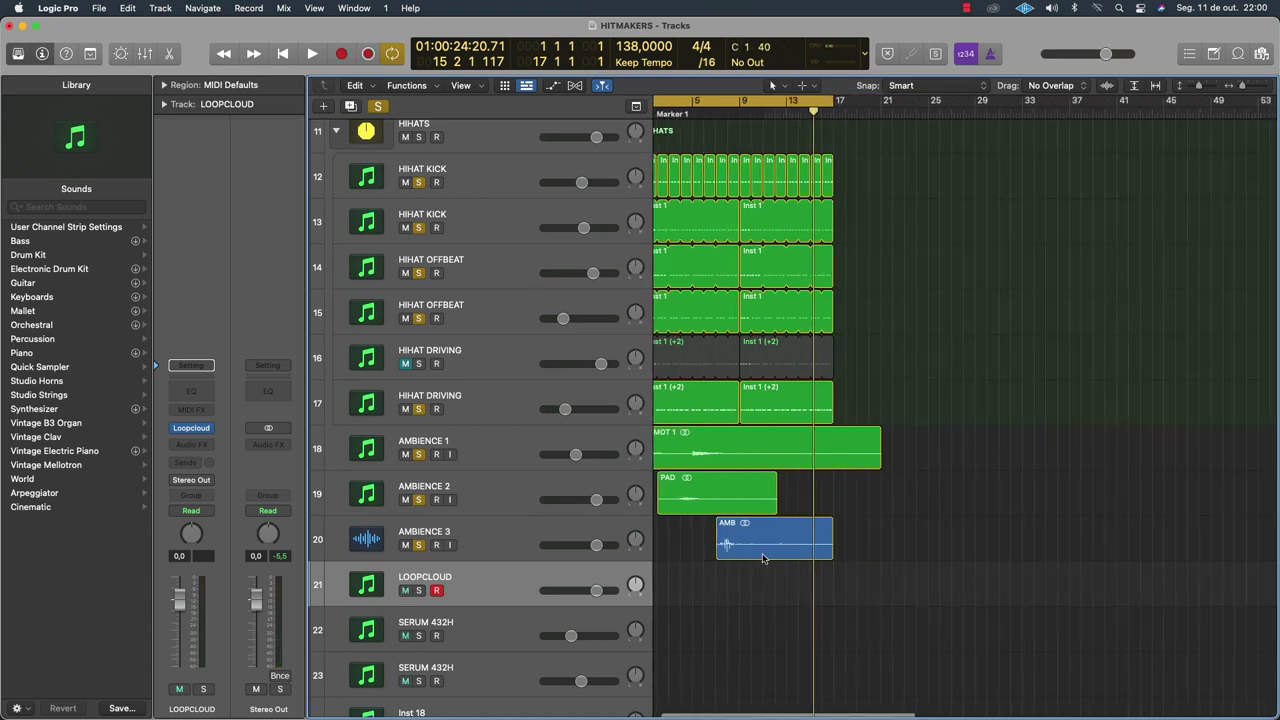
{"action": "scroll", "coordinate": [761, 578], "scroll_direction": "left", "scroll_amount": 2}
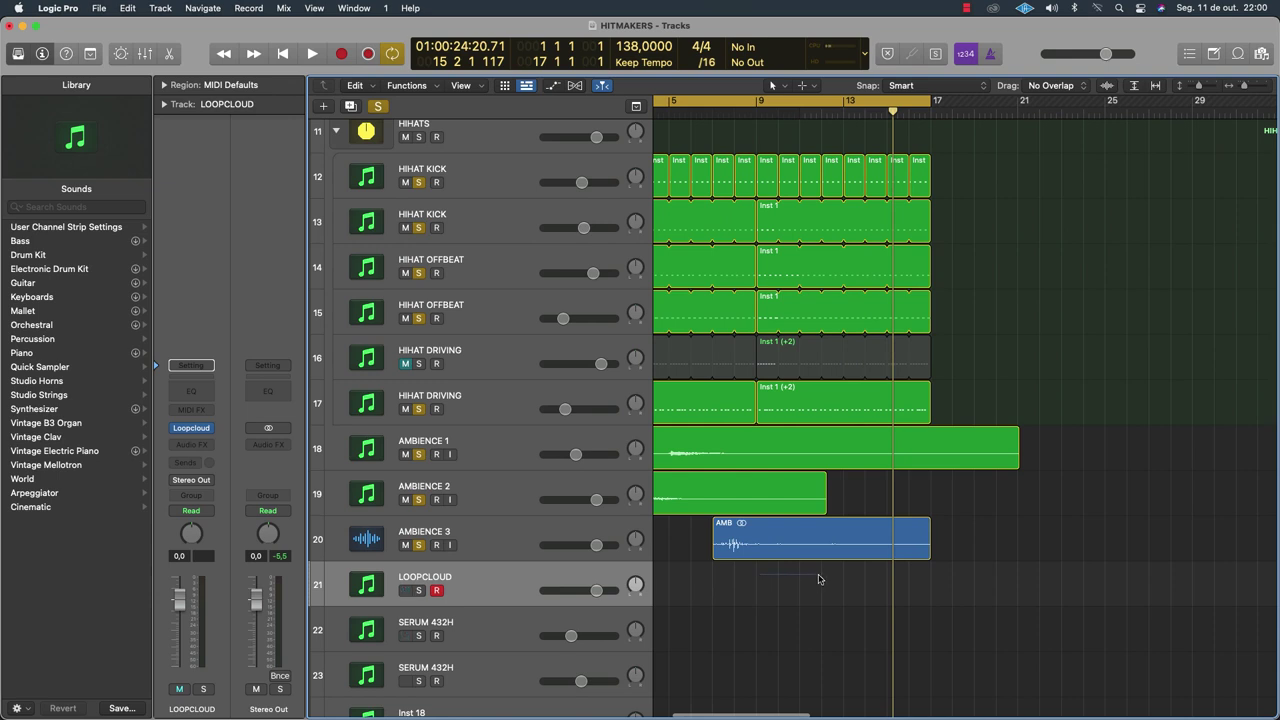
{"action": "right_click", "coordinate": [768, 578]}
{"action": "left_click", "coordinate": [790, 548]}
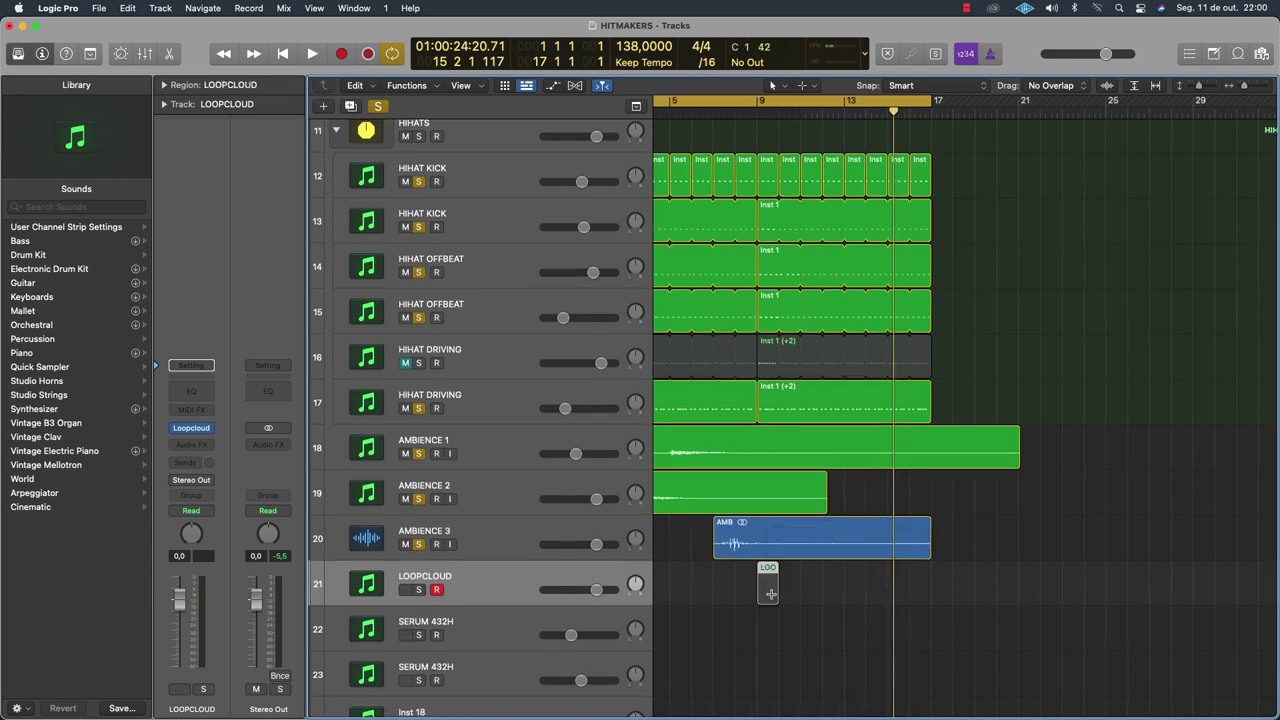
{"action": "left_click_drag", "start_coordinate": [795, 604], "coordinate": [832, 605]}
{"action": "left_click", "coordinate": [424, 590]}
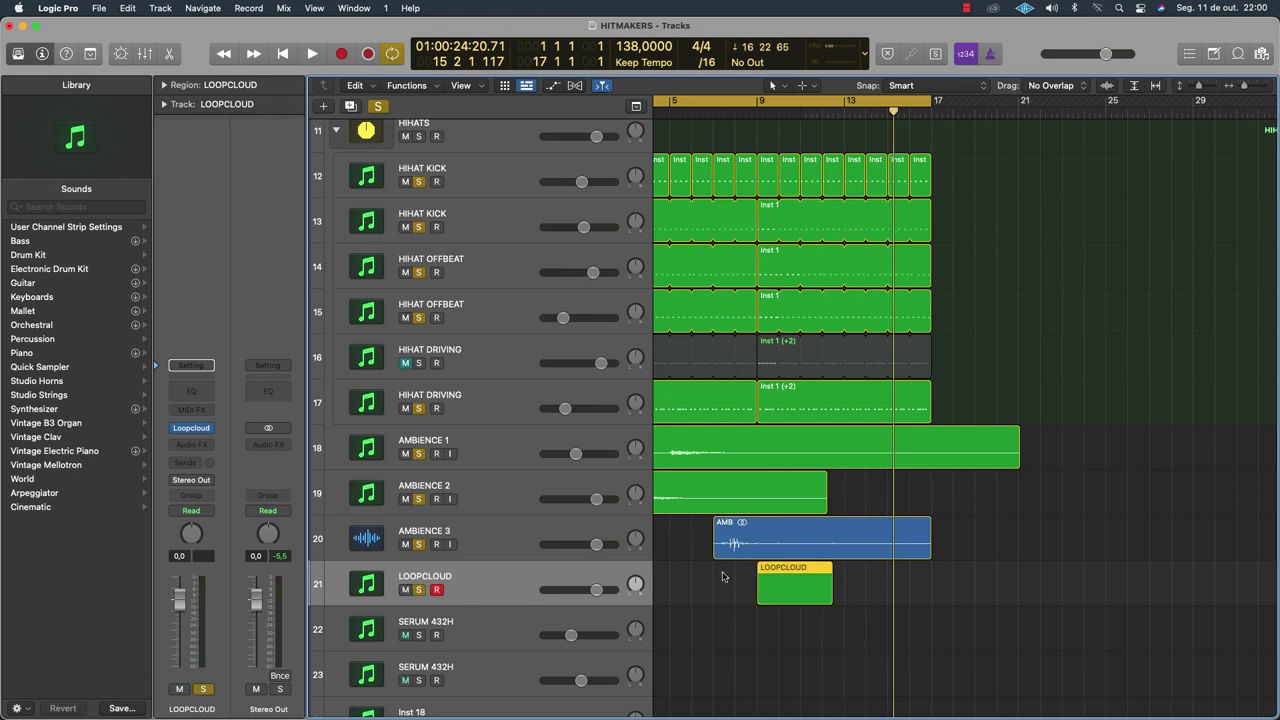
Add a C3 note slightly under one bar long at the start of the LOOPCLOUD region and close the Piano Roll
{"action": "double_click", "coordinate": [797, 569]}
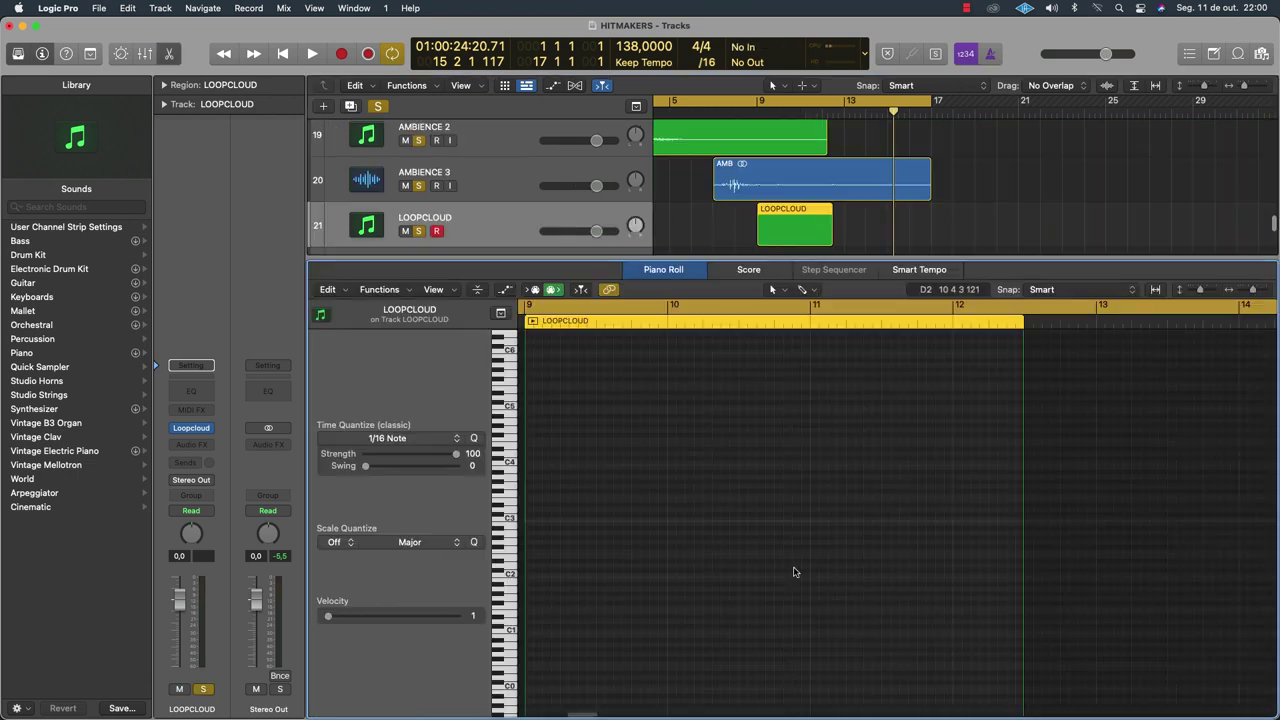
{"action": "left_click", "coordinate": [530, 520]}
{"action": "key", "text": "super+Left"}
{"action": "key", "text": "super+Left"}
{"action": "key", "text": "super+Left"}
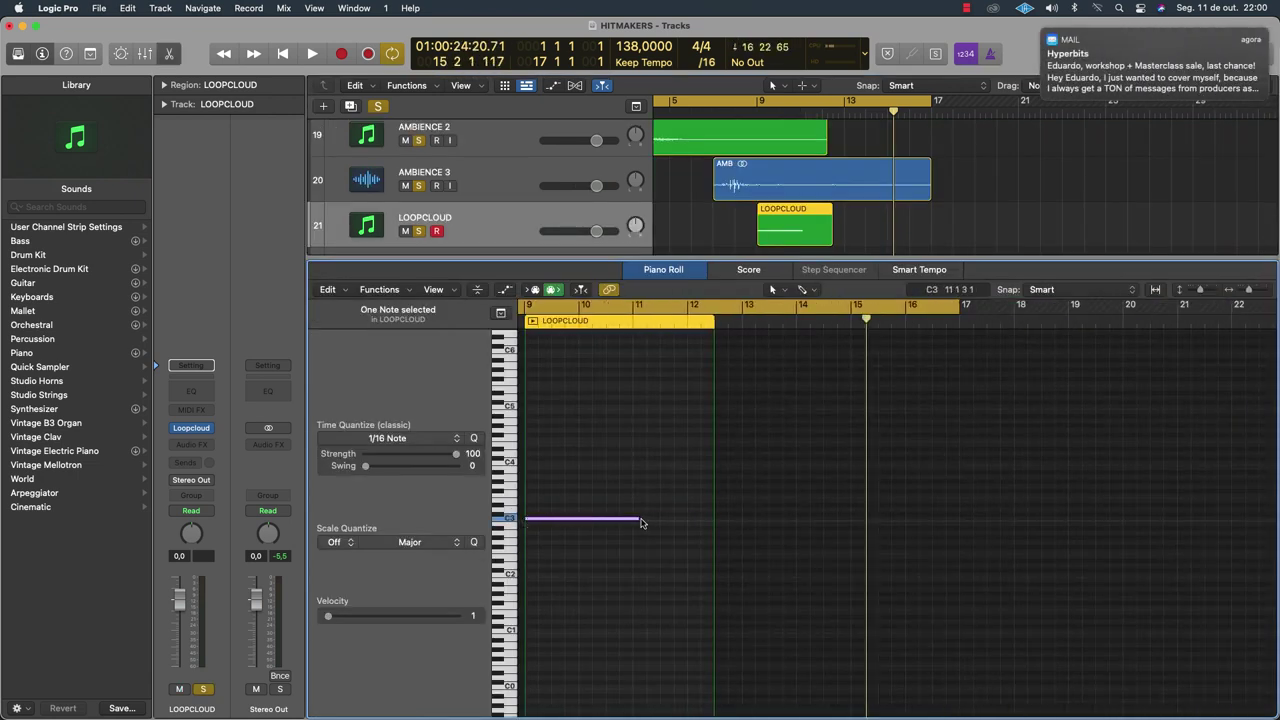
{"action": "left_click_drag", "start_coordinate": [641, 522], "coordinate": [571, 520]}
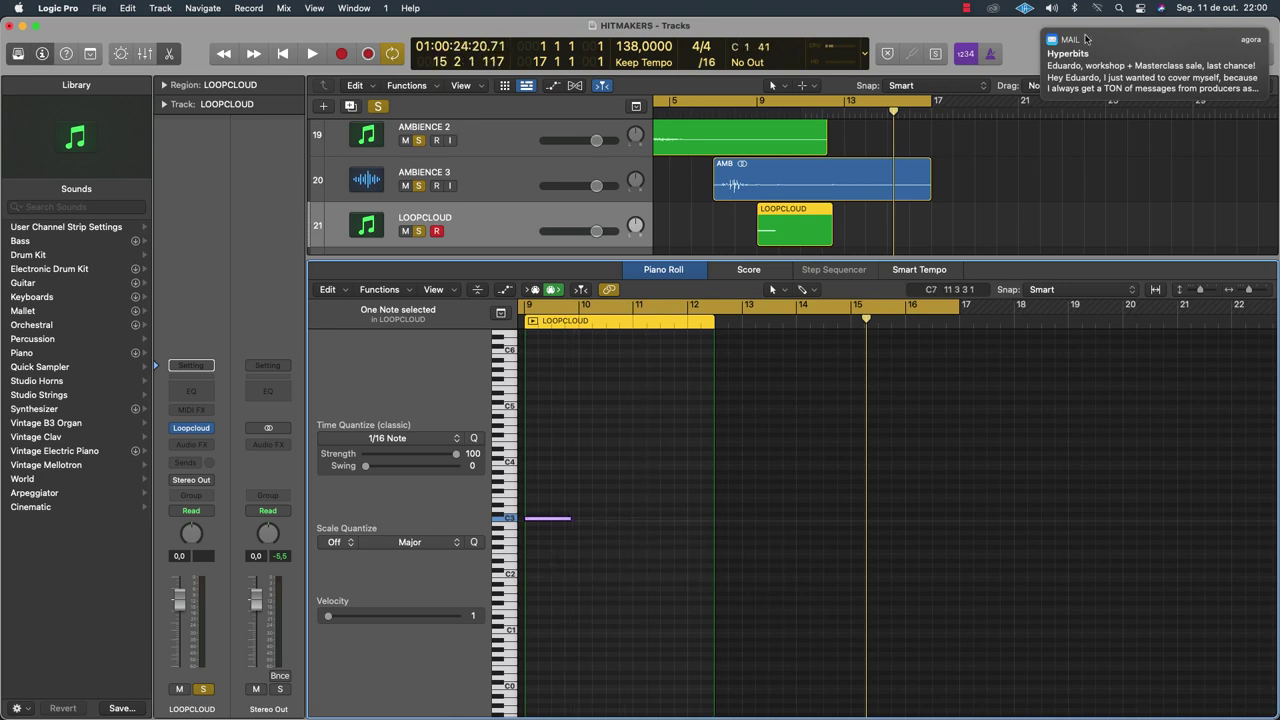
{"action": "left_click", "coordinate": [1042, 30]}
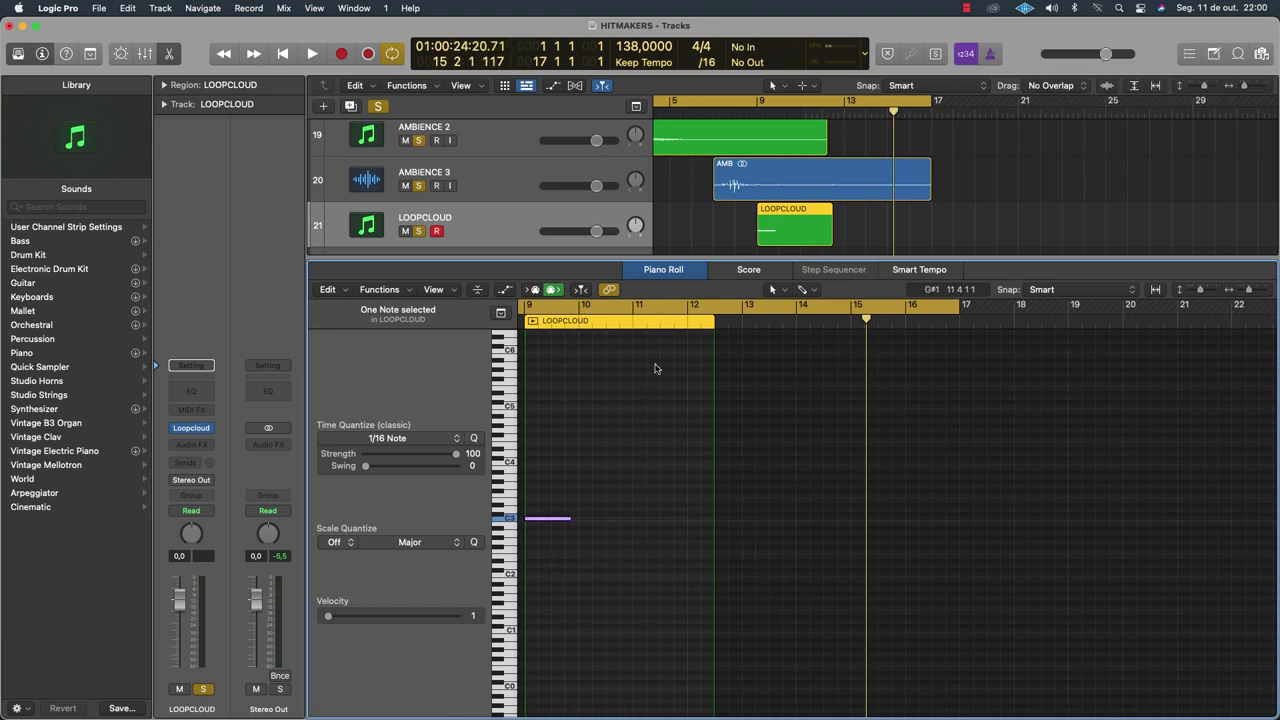
{"action": "left_click", "coordinate": [663, 270]}
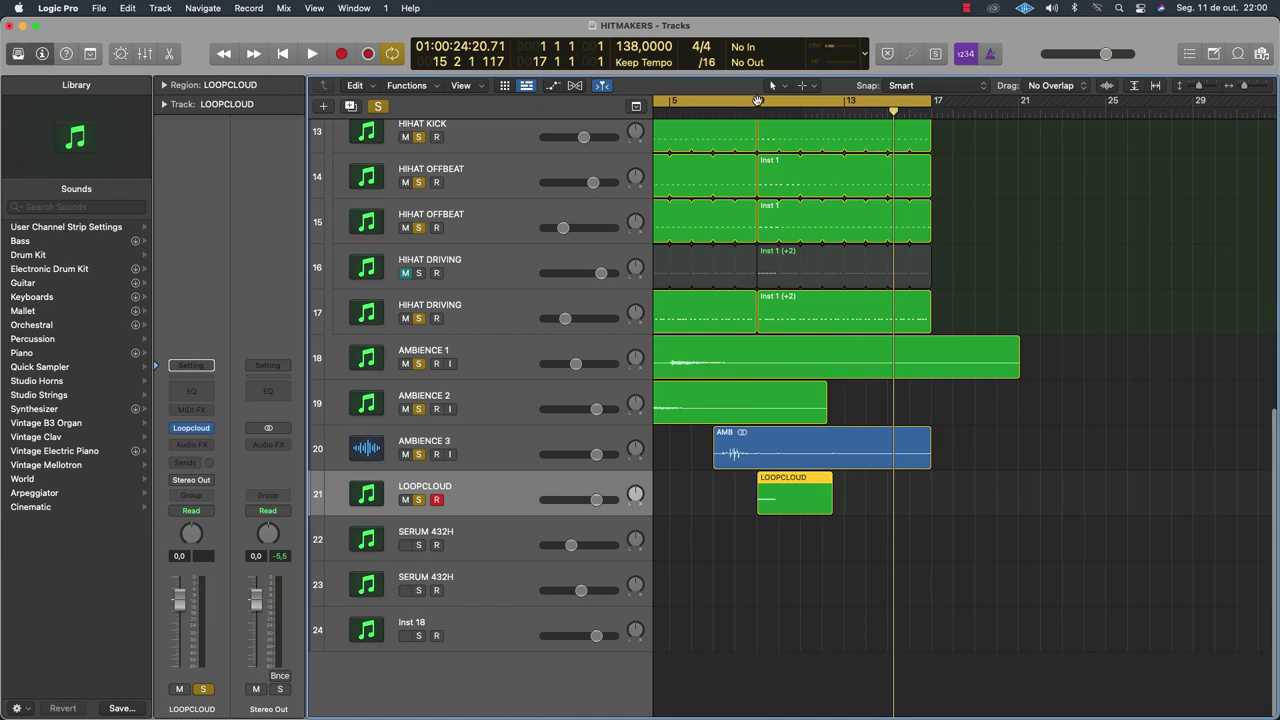
Set the cycle range to bars 9 to 17 and briefly play the section with the LOOPCLOUD track soloed
{"action": "left_click_drag", "start_coordinate": [758, 100], "coordinate": [925, 114]}
{"action": "key", "text": "space"}
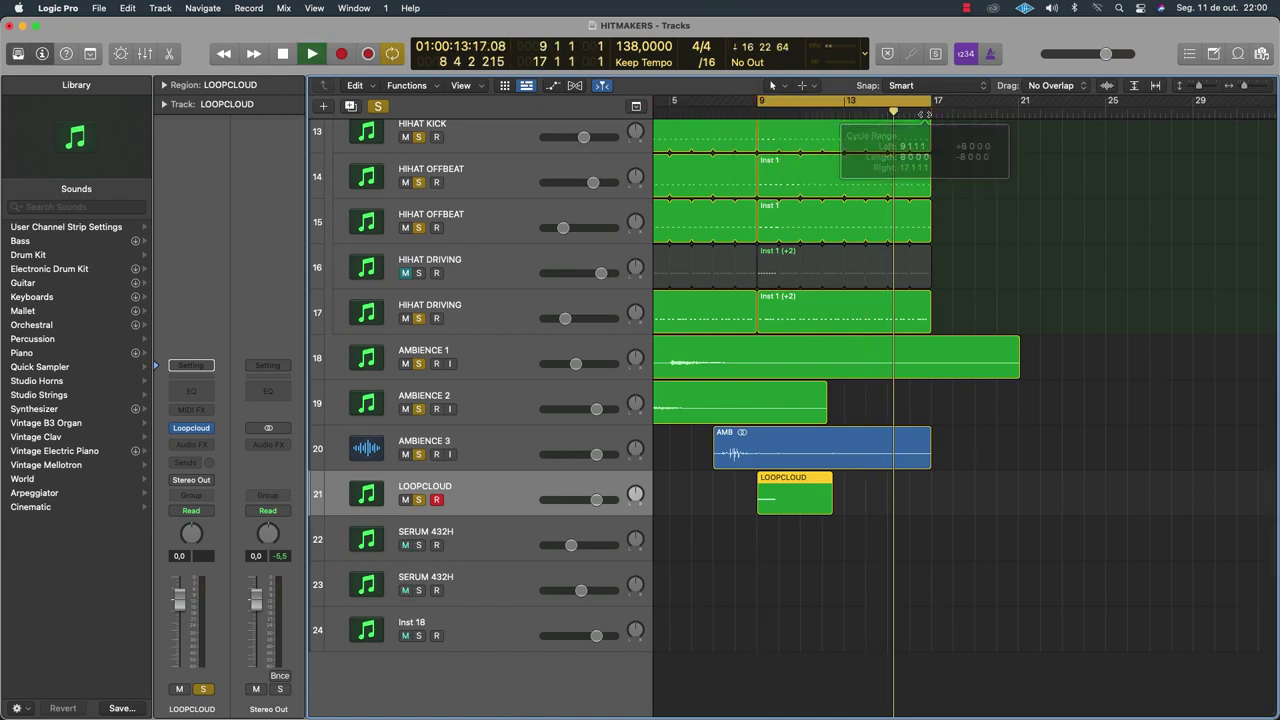
{"action": "key", "text": "space"}
Open the Loopcloud app from the plug-in on the LOOPCLOUD track and search its library for vocal samples
{"action": "left_click", "coordinate": [180, 428]}
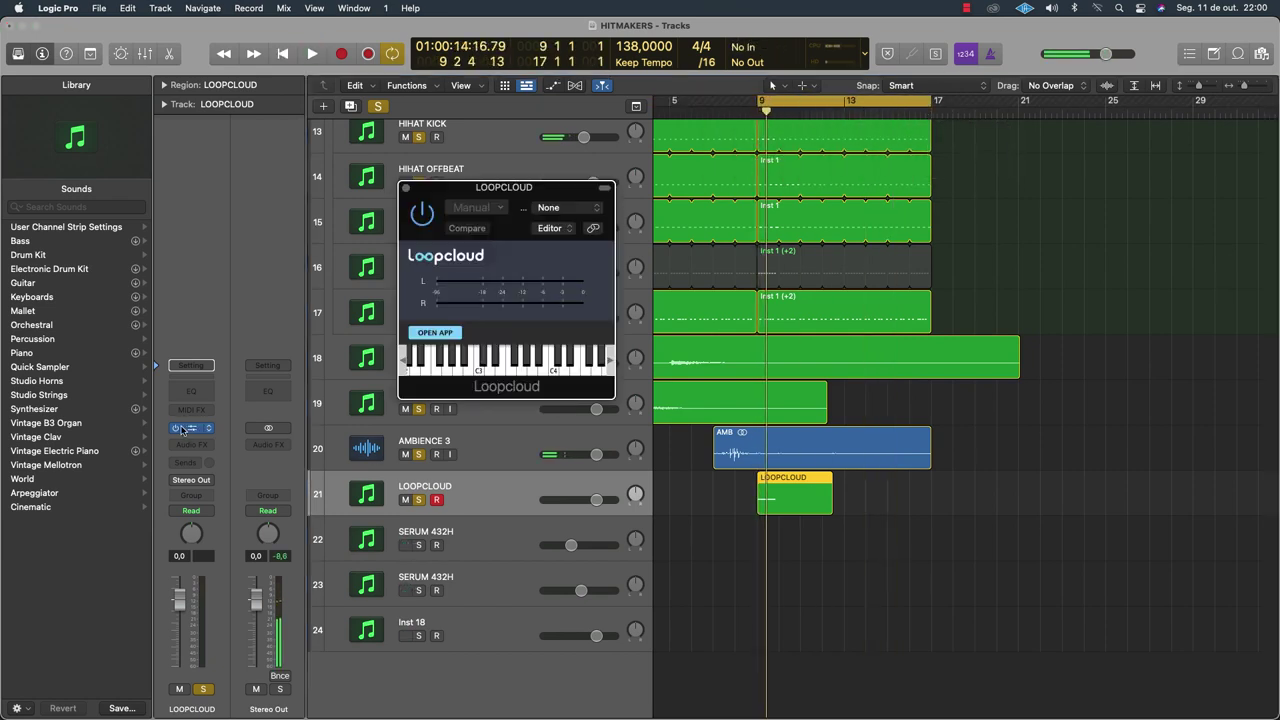
{"action": "left_click", "coordinate": [436, 333]}
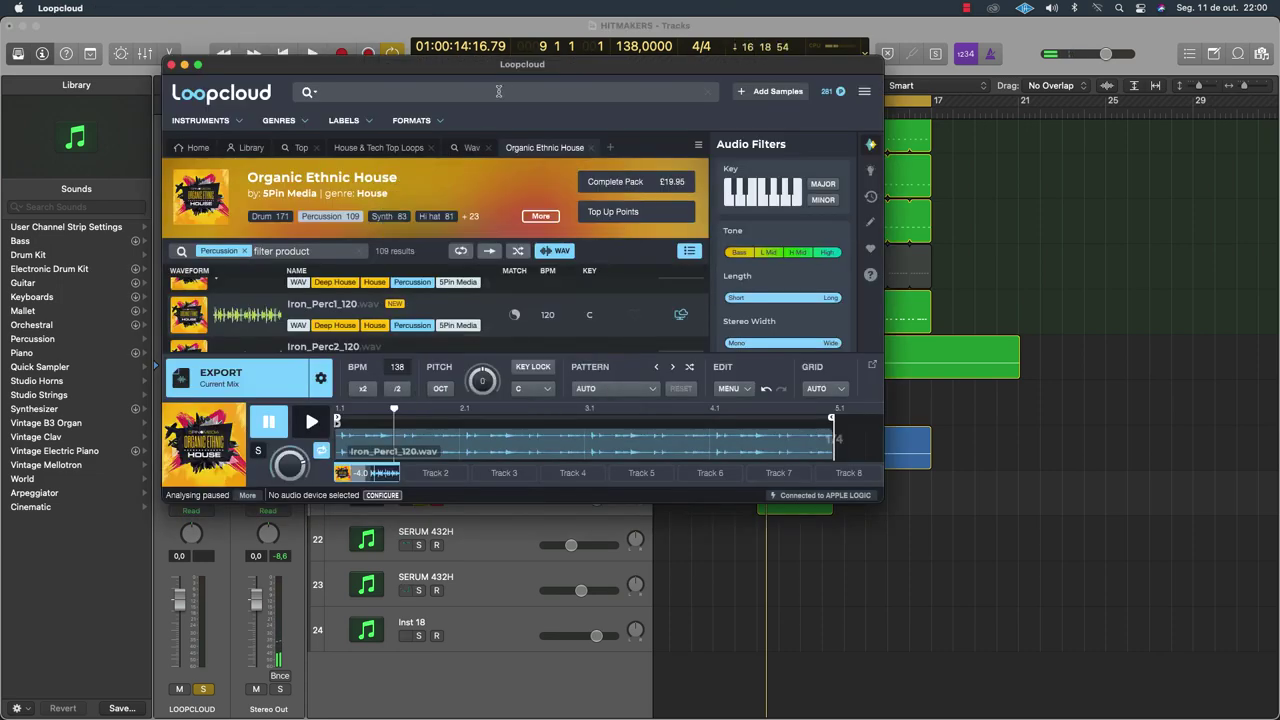
{"action": "type", "text": "vocal"}
{"action": "key", "text": "Return"}
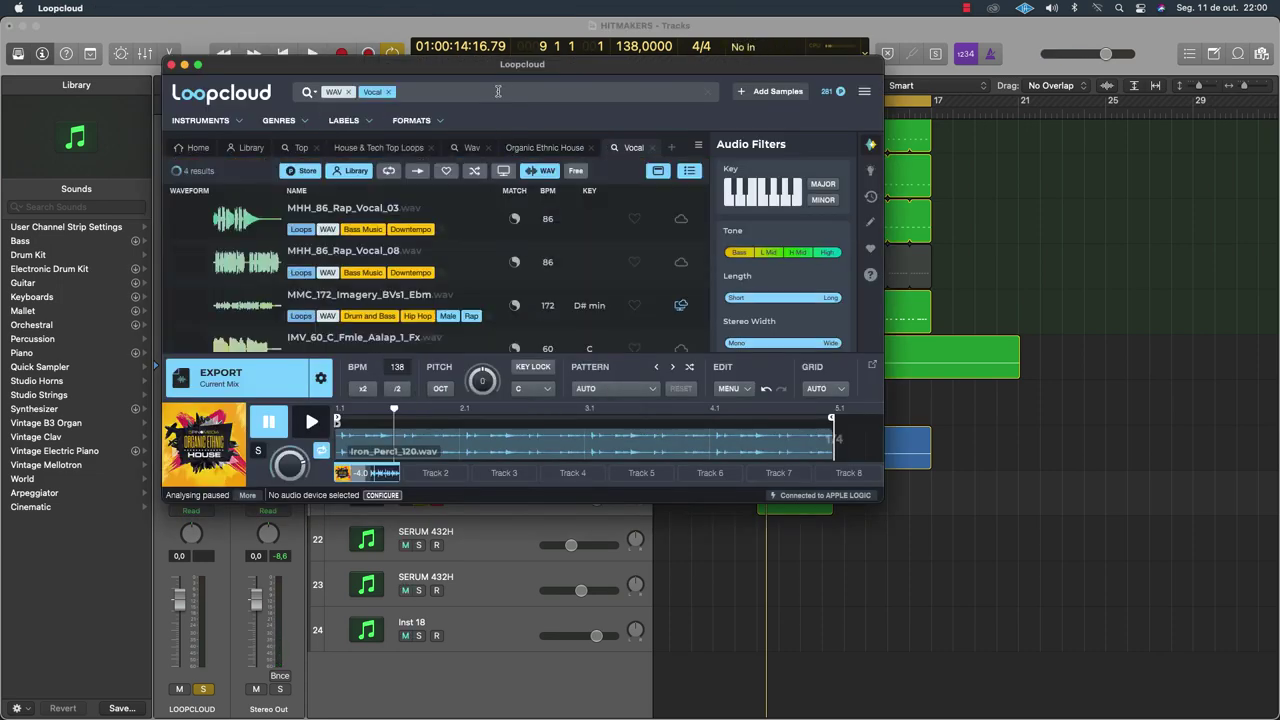
Enable key lock in C and narrow the vocal search to minor-key Indie Pop one-shots
{"action": "left_click", "coordinate": [532, 392]}
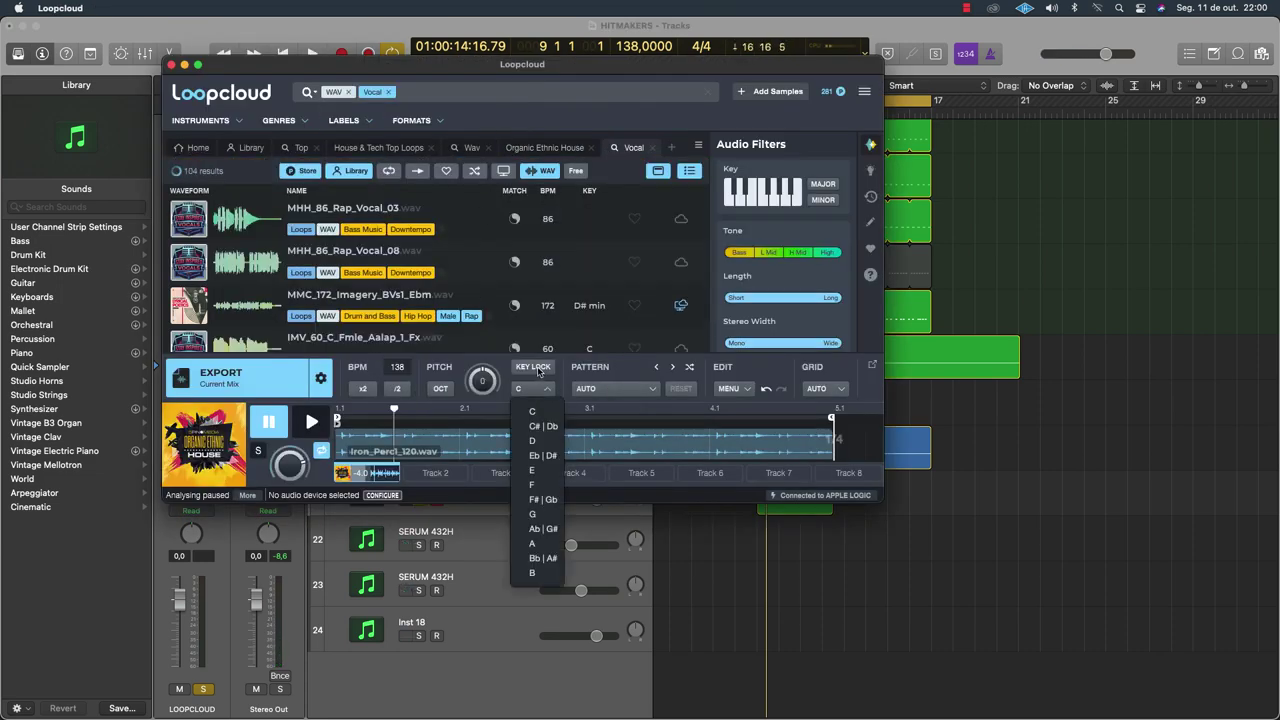
{"action": "left_click", "coordinate": [538, 370]}
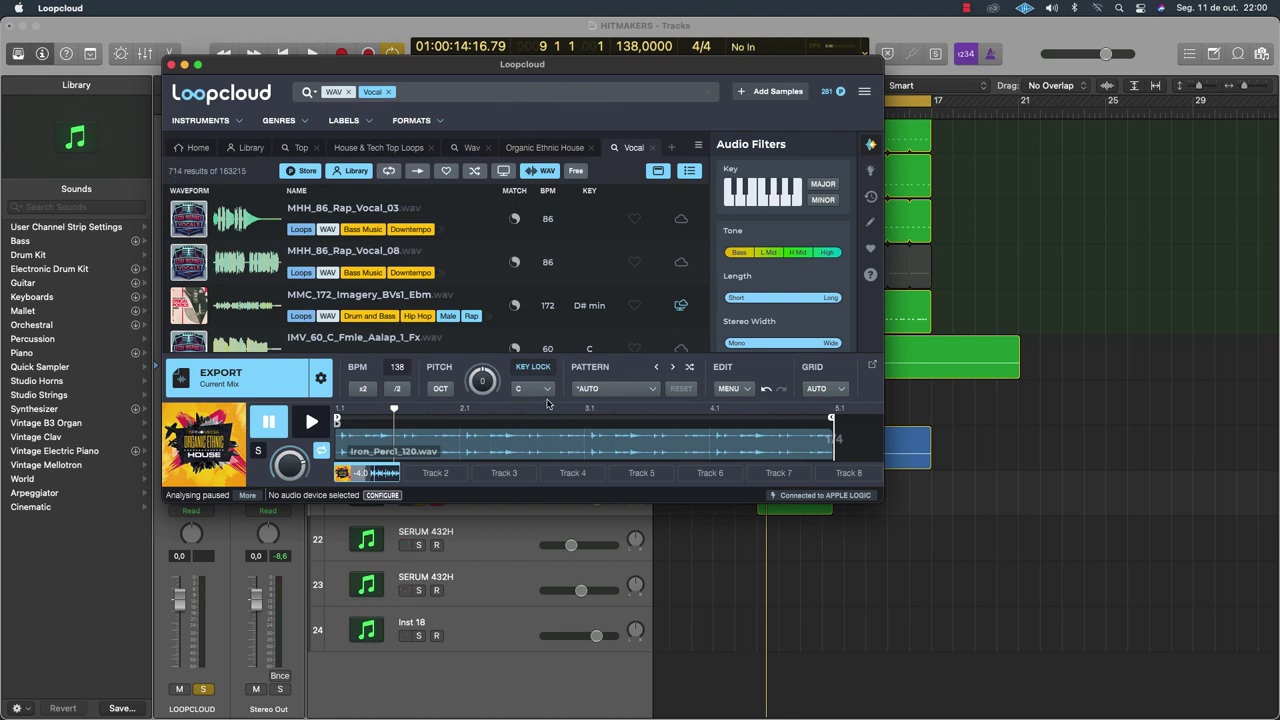
{"action": "left_click", "coordinate": [818, 204]}
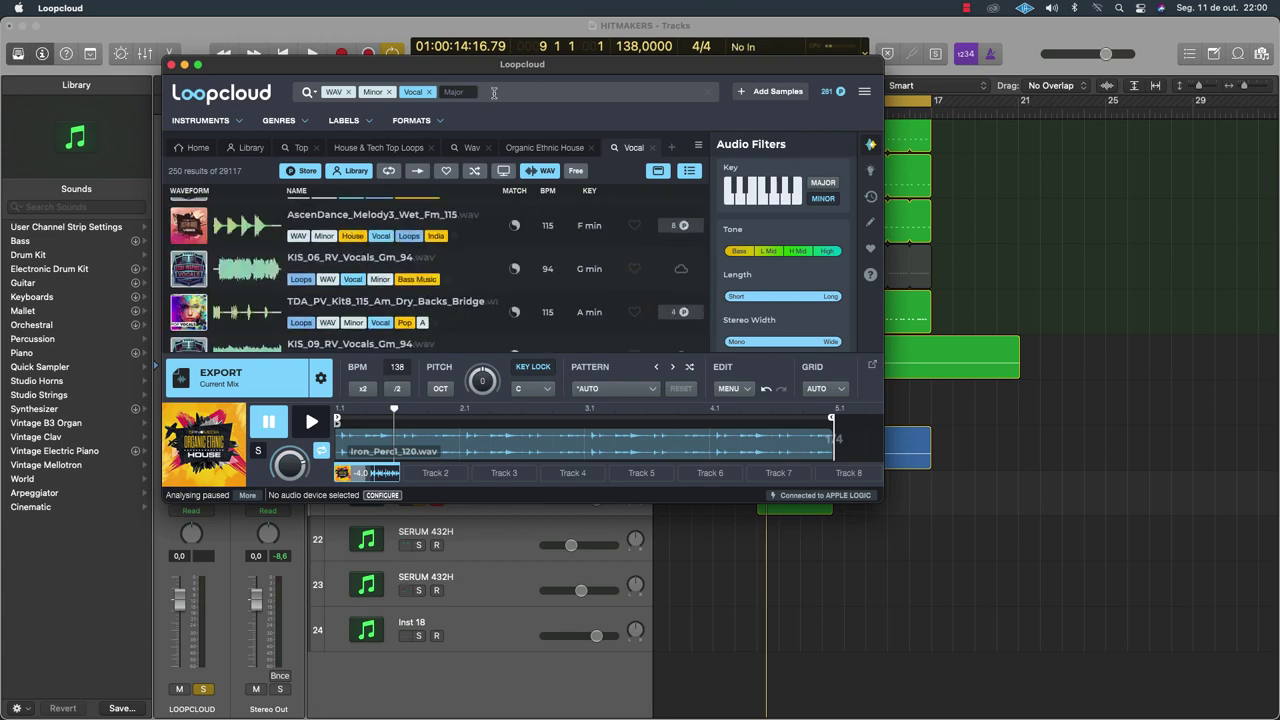
{"action": "type", "text": "pop"}
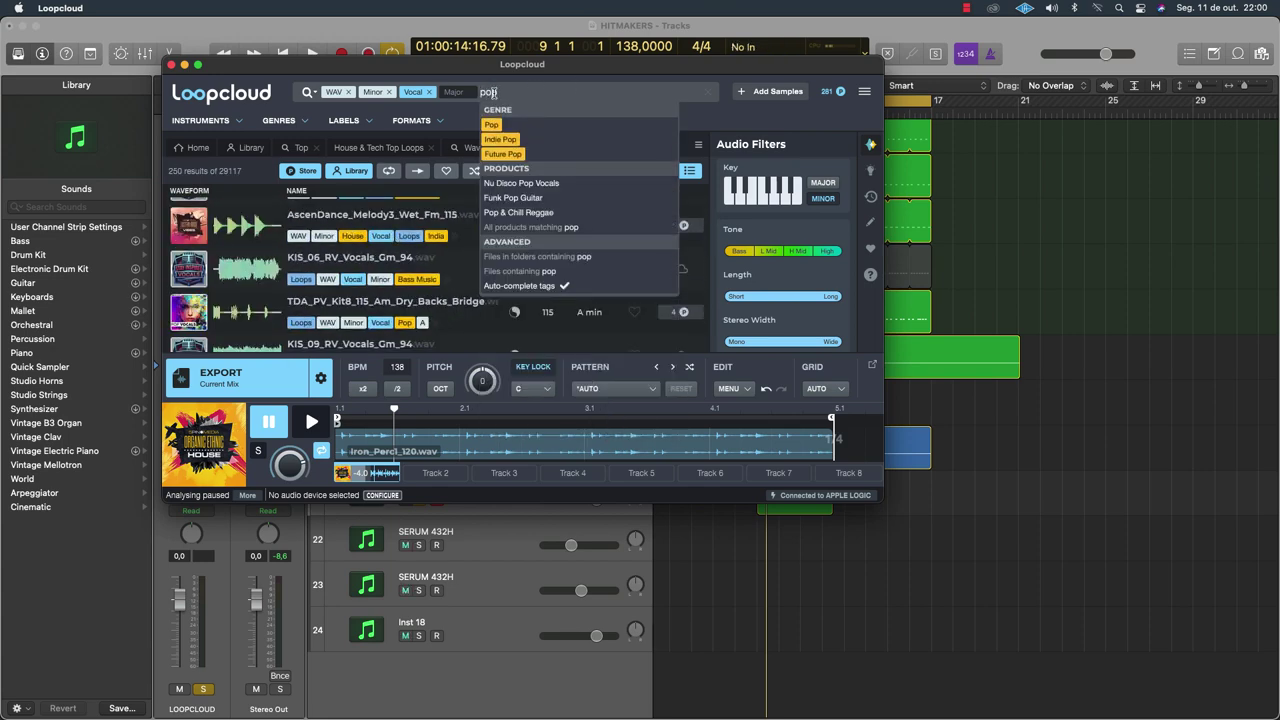
{"action": "left_click", "coordinate": [500, 139]}
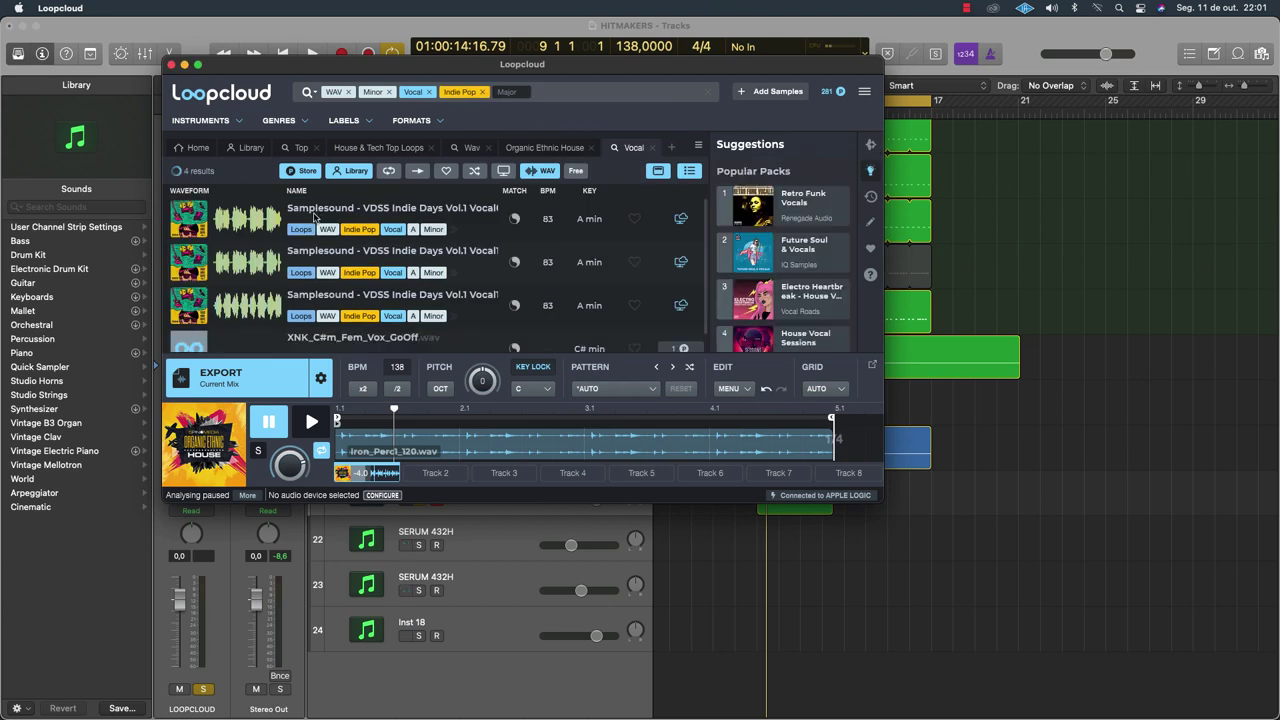
{"action": "left_click", "coordinate": [416, 172]}
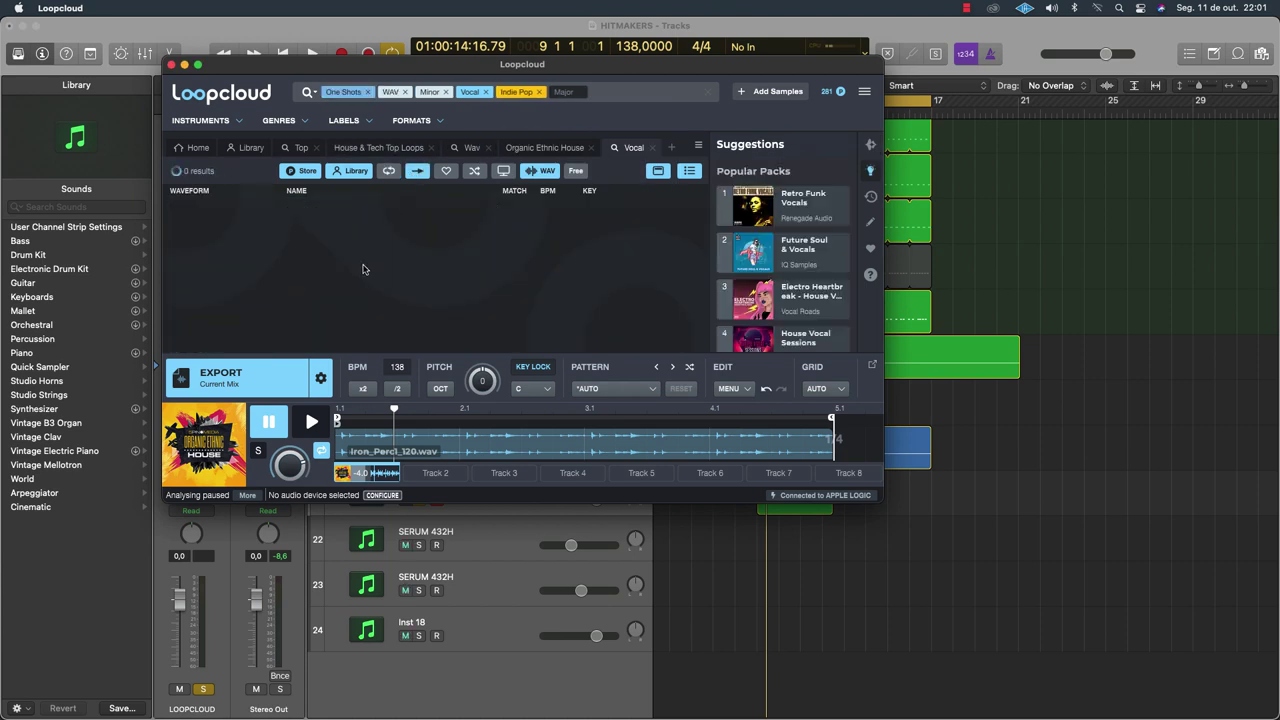
Preview the XNK_Dm_Fem_Vox_Wannit_W, XNK_Fm_Fem_Vox_Mmm_W and BL28_122_Cm_Vox_Broken_Tense_01 vocal one-shots
{"action": "left_click", "coordinate": [313, 257]}
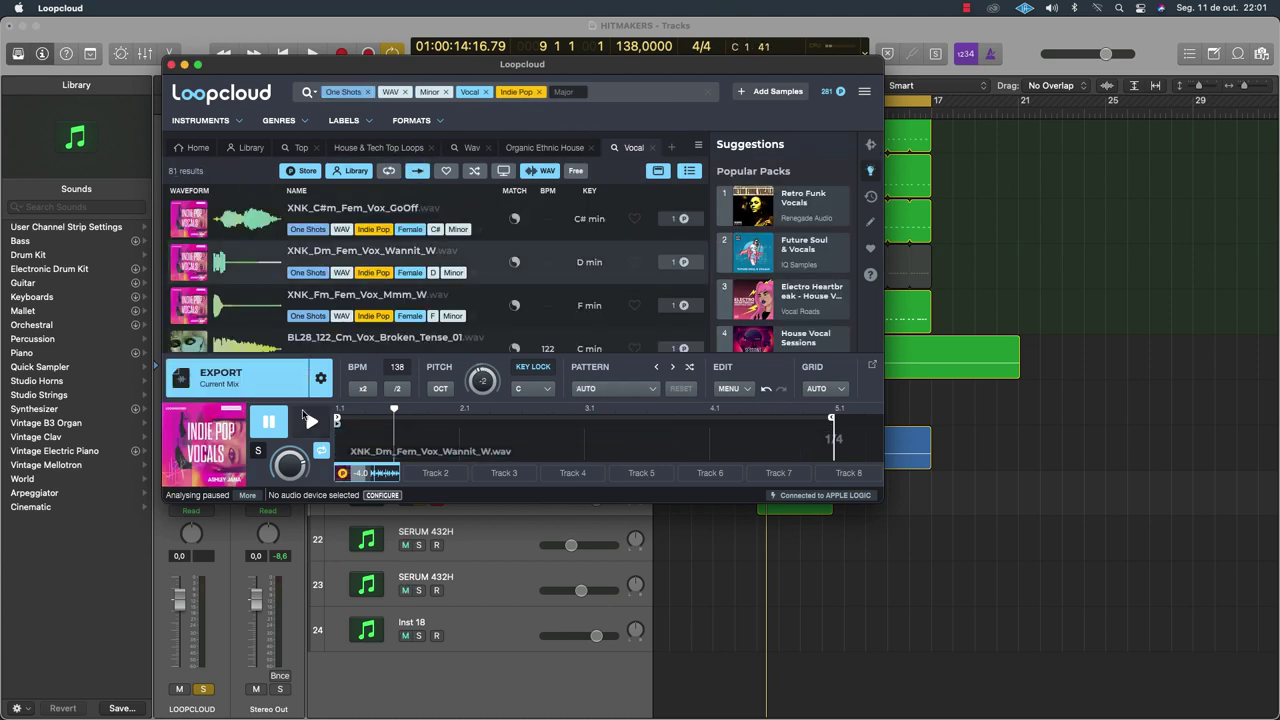
{"action": "left_click", "coordinate": [309, 421]}
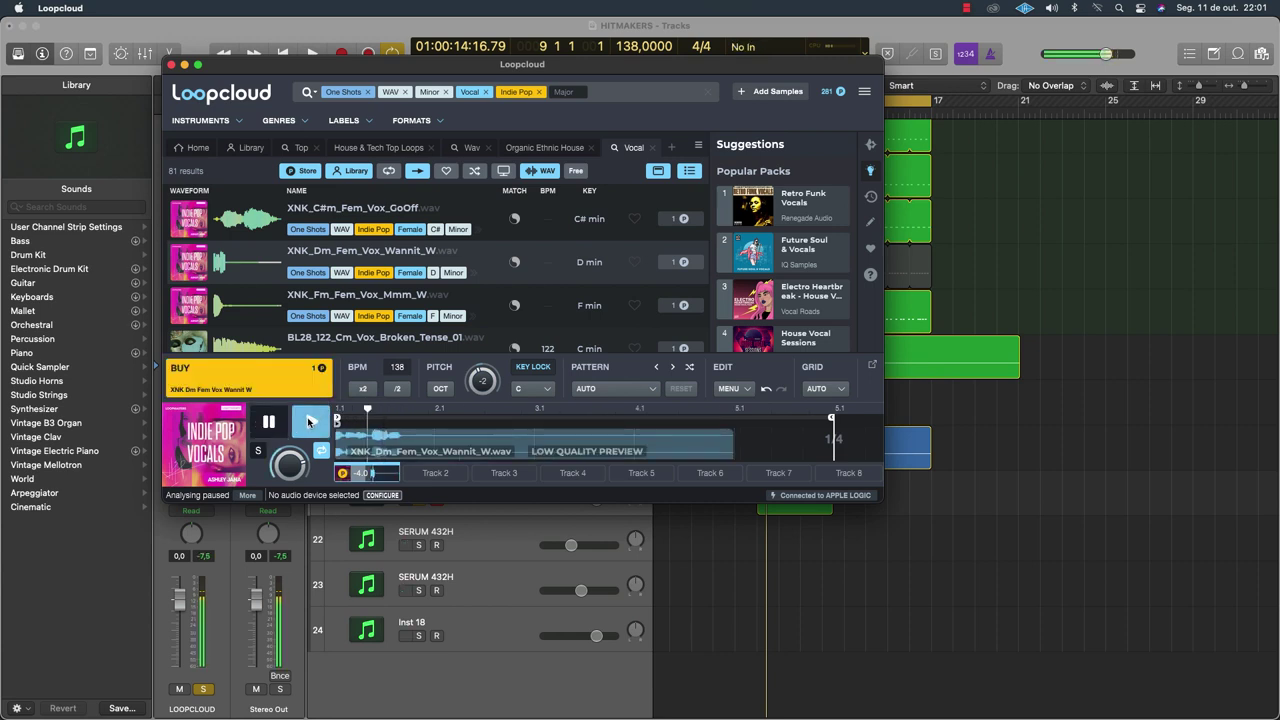
{"action": "left_click", "coordinate": [276, 318]}
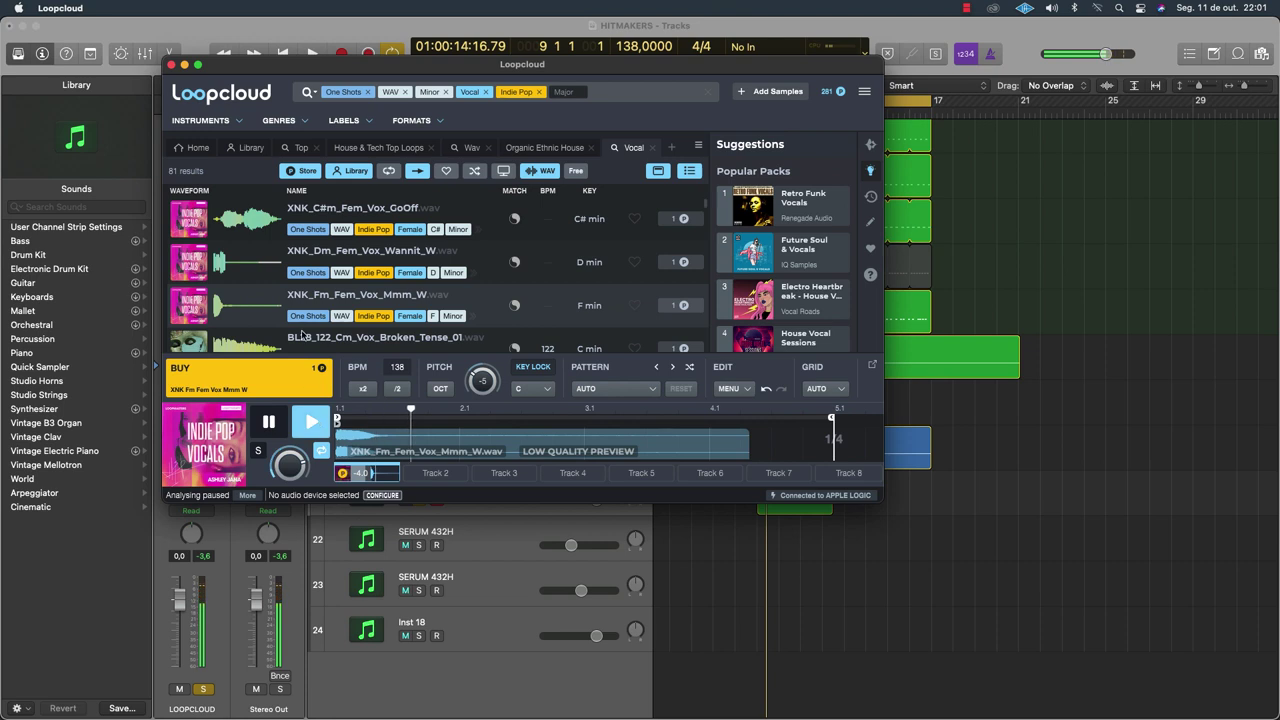
{"action": "left_click", "coordinate": [300, 337]}
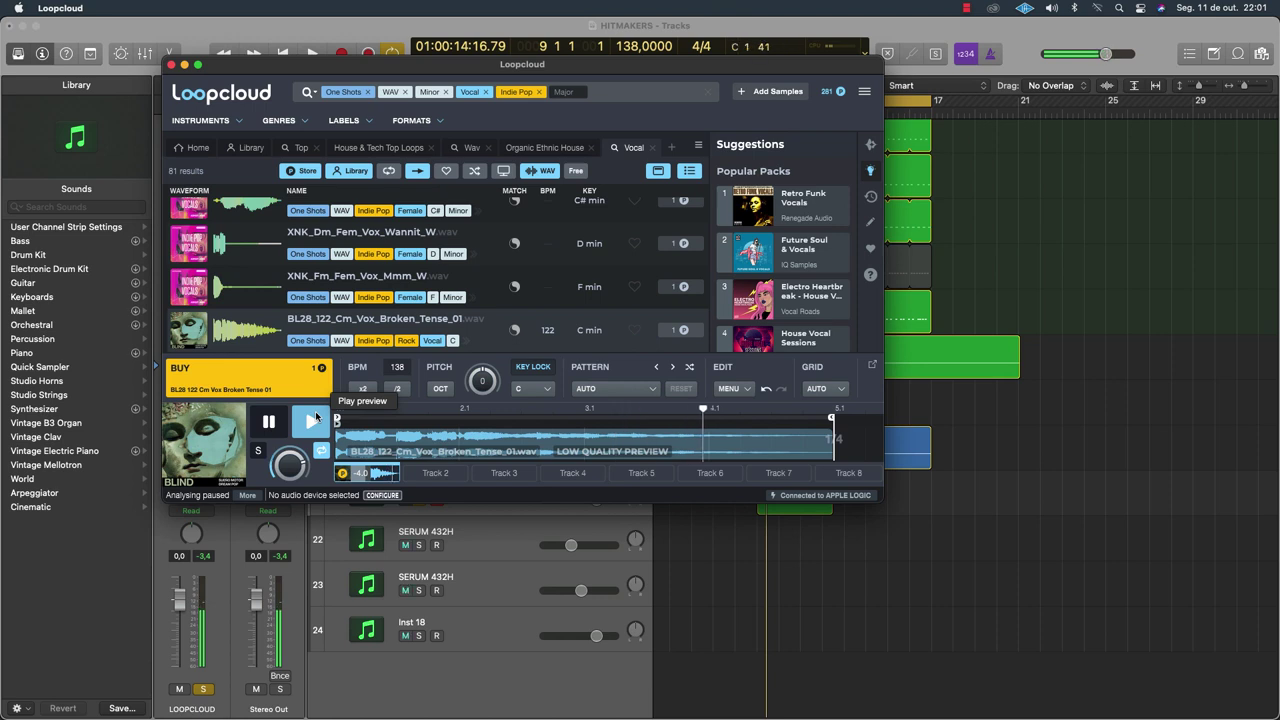
Switch to Logic Pro, play the section with the LOOPCLOUD region, and preview BL28_122_Cm_Vox_Broken_Tense_01 from the Loopcloud app alongside it
{"action": "left_click", "coordinate": [792, 480]}
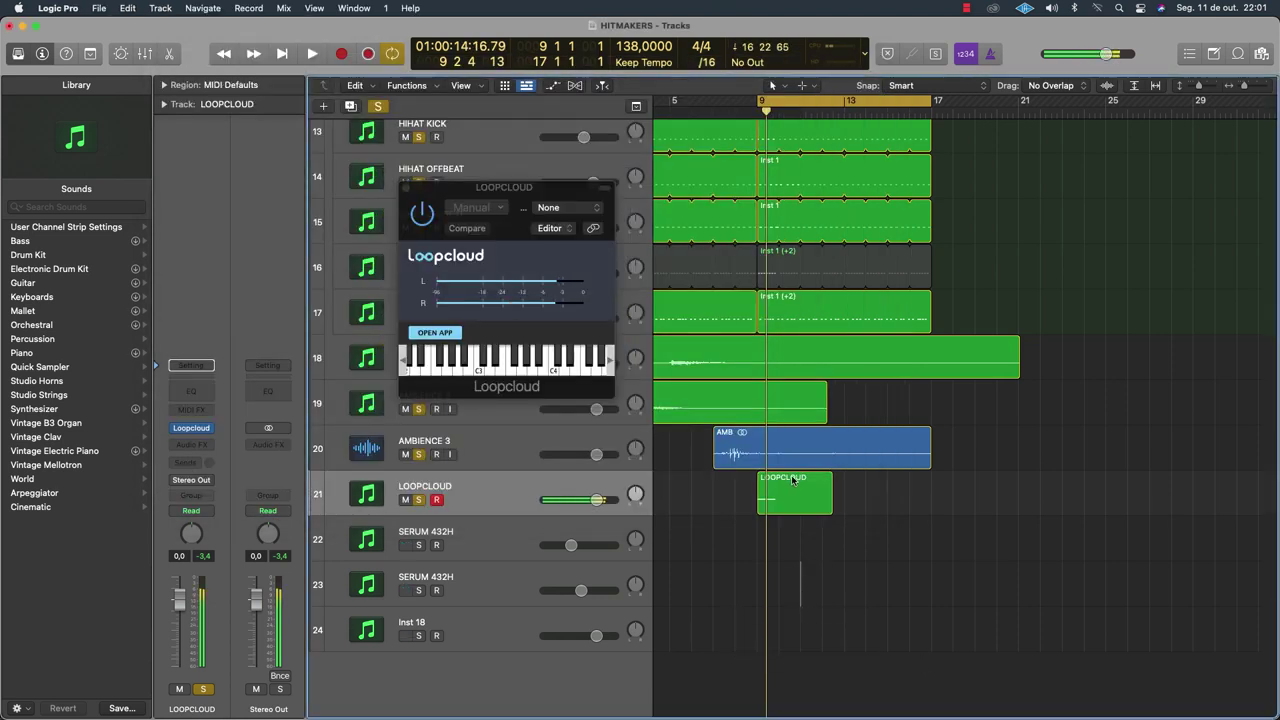
{"action": "key", "text": "space"}
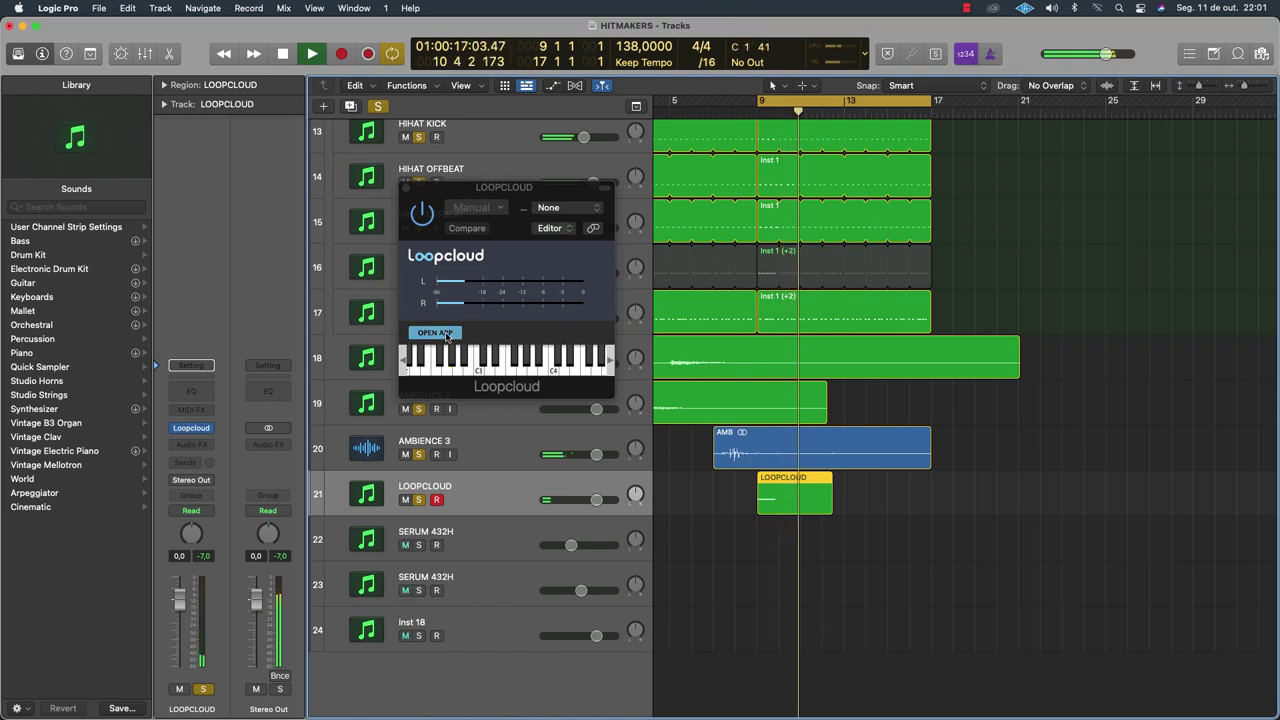
{"action": "key", "text": "space"}
{"action": "key", "text": "space"}
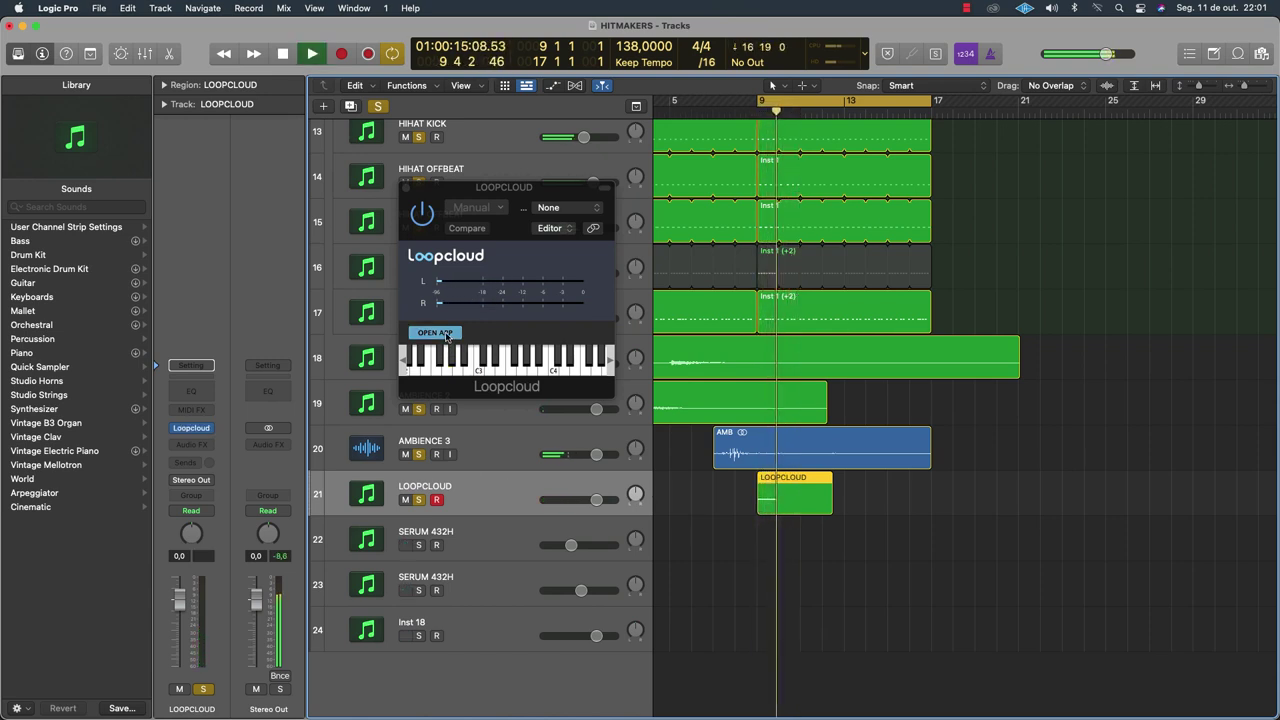
{"action": "left_click", "coordinate": [436, 333]}
{"action": "left_click", "coordinate": [312, 421]}
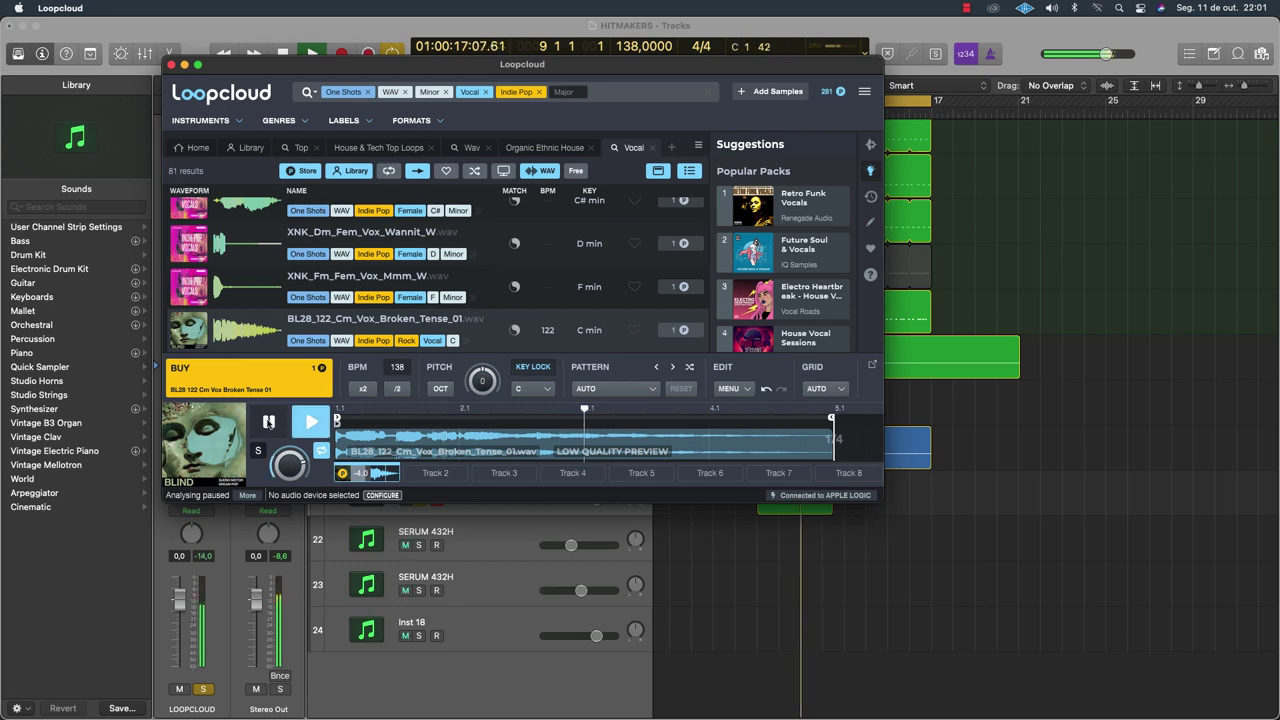
{"action": "left_click_drag", "start_coordinate": [665, 549], "coordinate": [705, 546]}
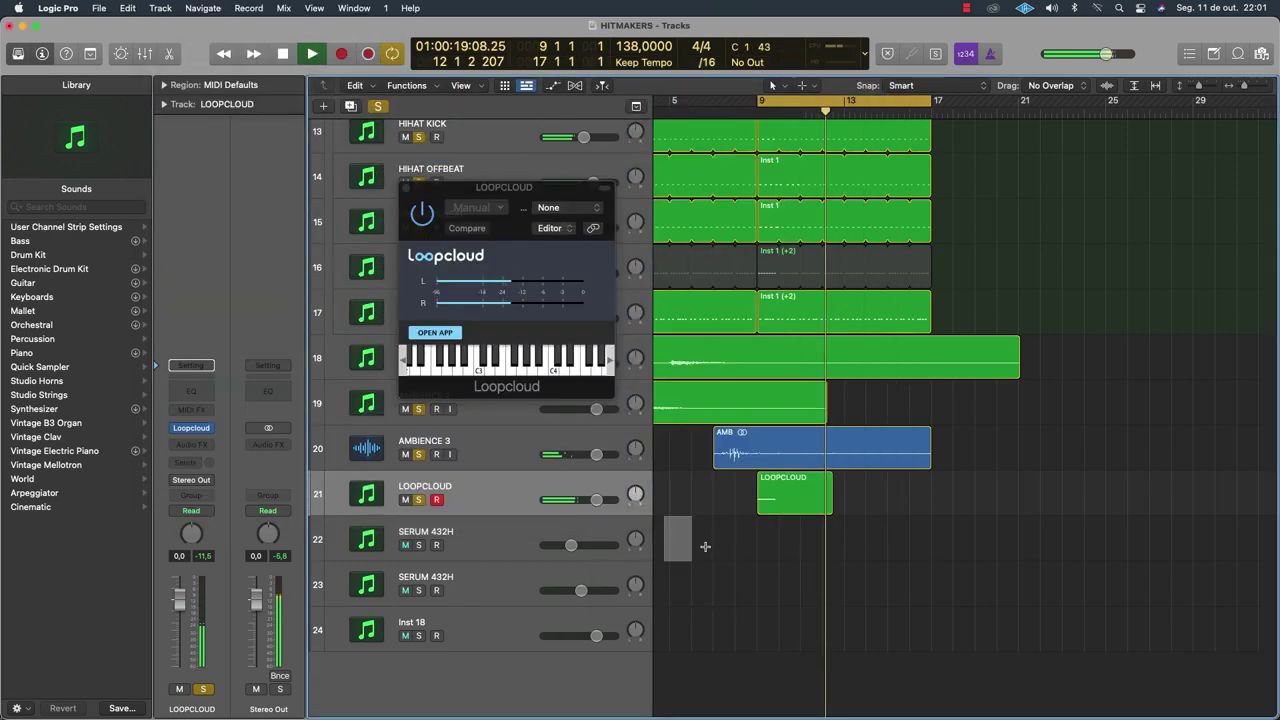
Raise the note in the LOOPCLOUD region by two octaves to C3, testing playback at each octave
{"action": "double_click", "coordinate": [782, 484]}
{"action": "left_click_drag", "start_coordinate": [631, 543], "coordinate": [528, 480]}
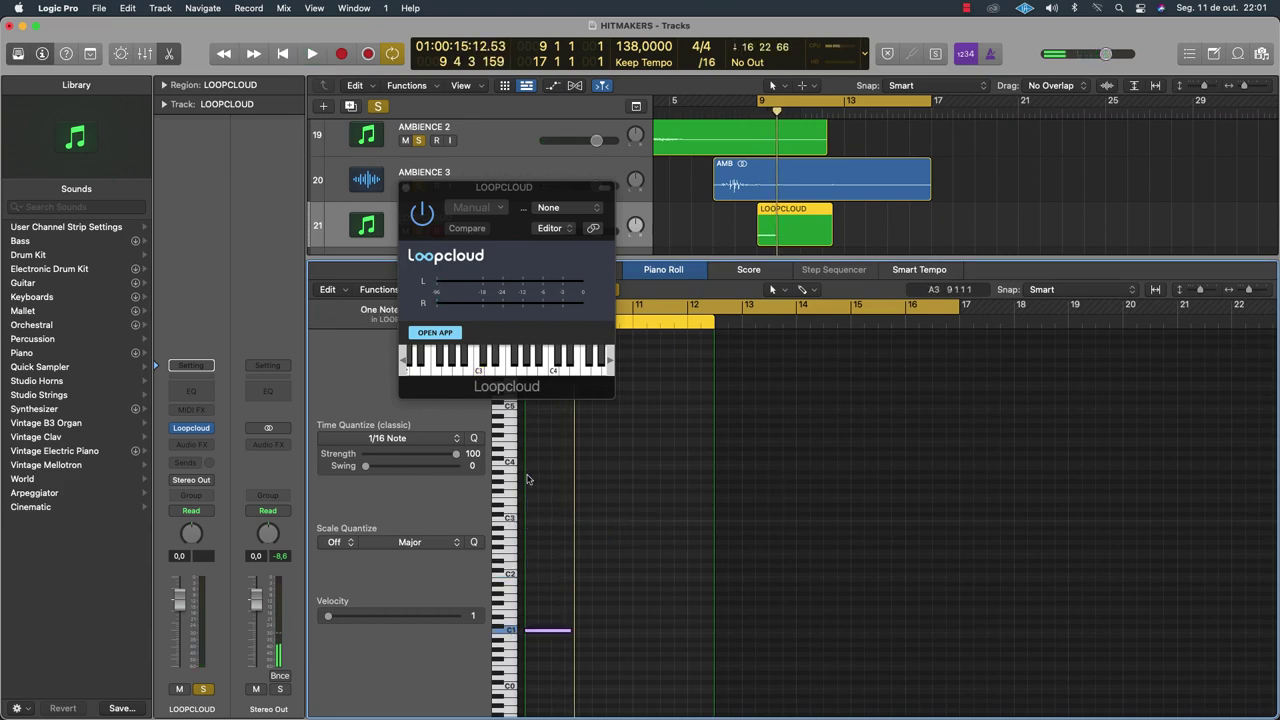
{"action": "key", "text": "space"}
{"action": "key", "text": "shift+alt+Up"}
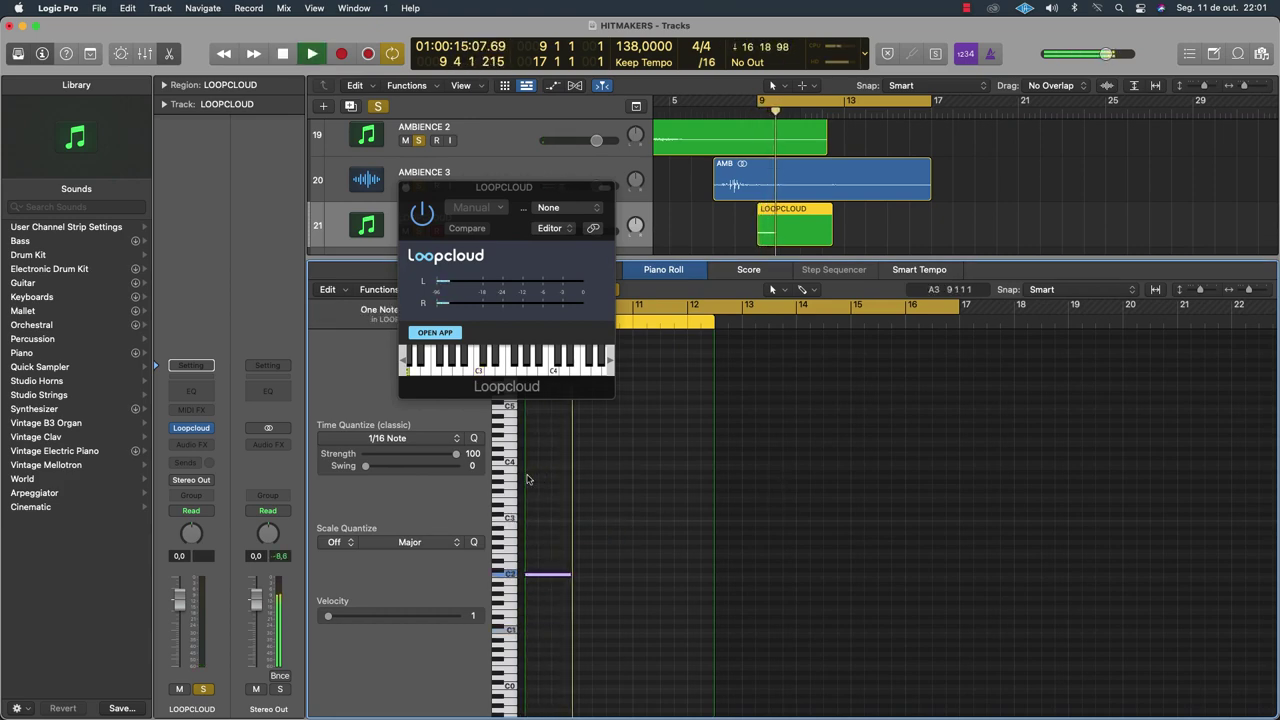
{"action": "key", "text": "space"}
{"action": "key", "text": "space"}
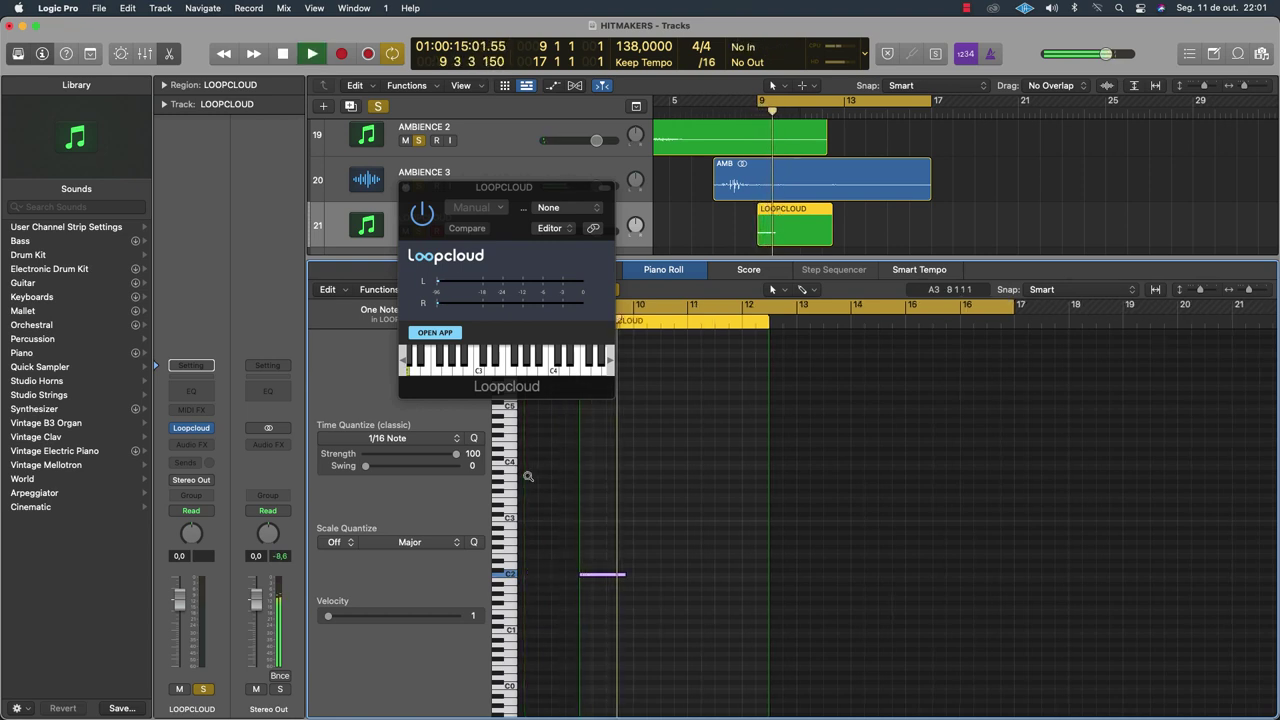
{"action": "key", "text": "shift+alt+Up"}
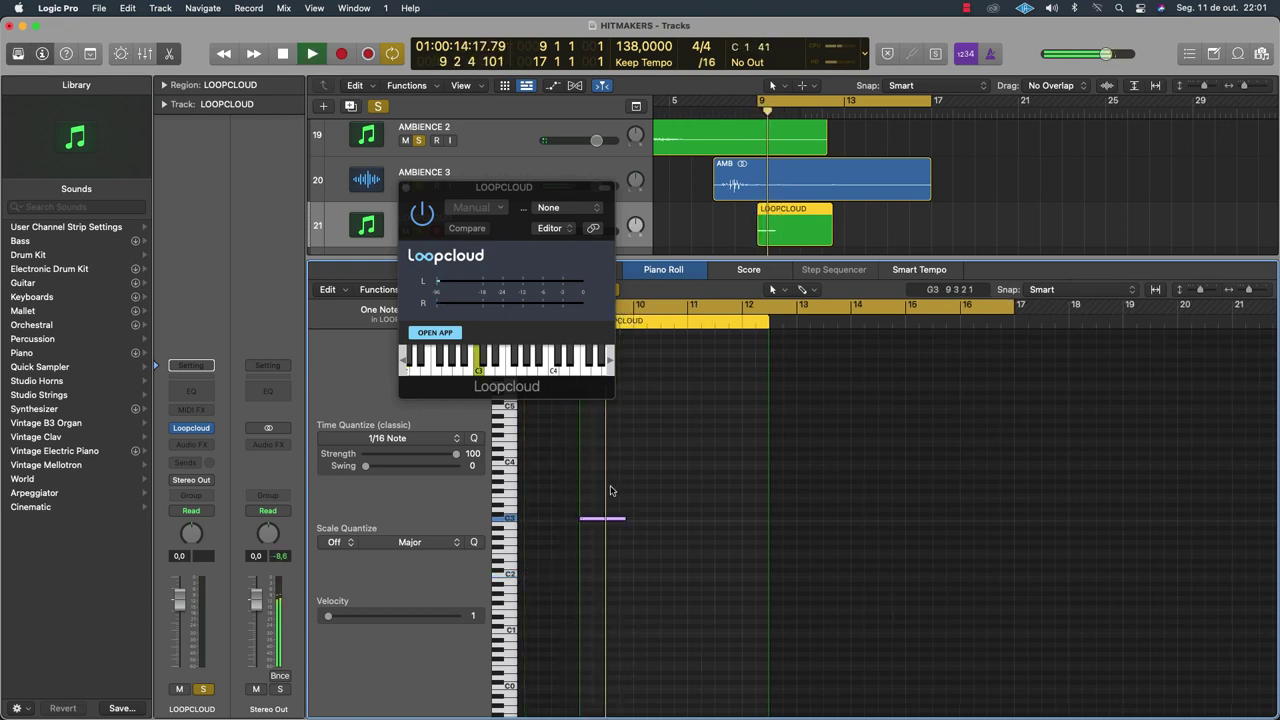
{"action": "key", "text": "space"}
Reopen the Loopcloud app, preview BL28_122_Cm_Vox_Broken_Tense_01 on its own, and move the app window clear of the tracks
{"action": "left_click", "coordinate": [177, 481]}
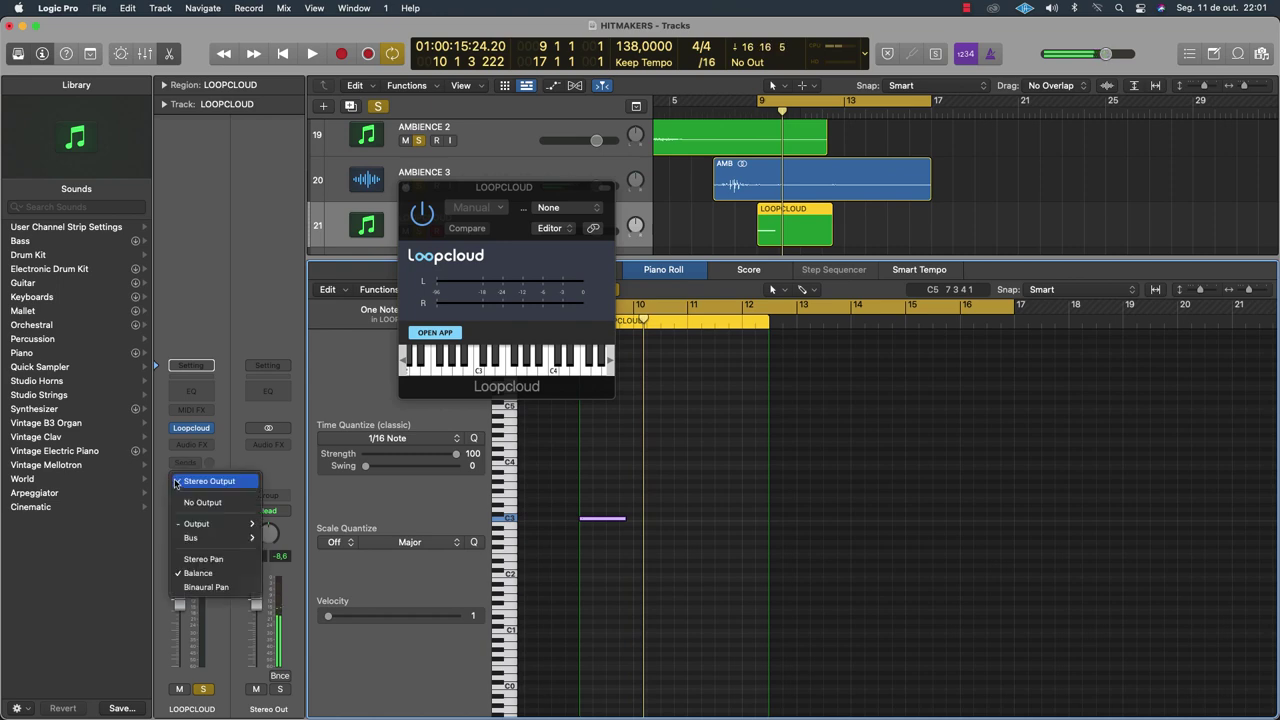
{"action": "left_click", "coordinate": [248, 461]}
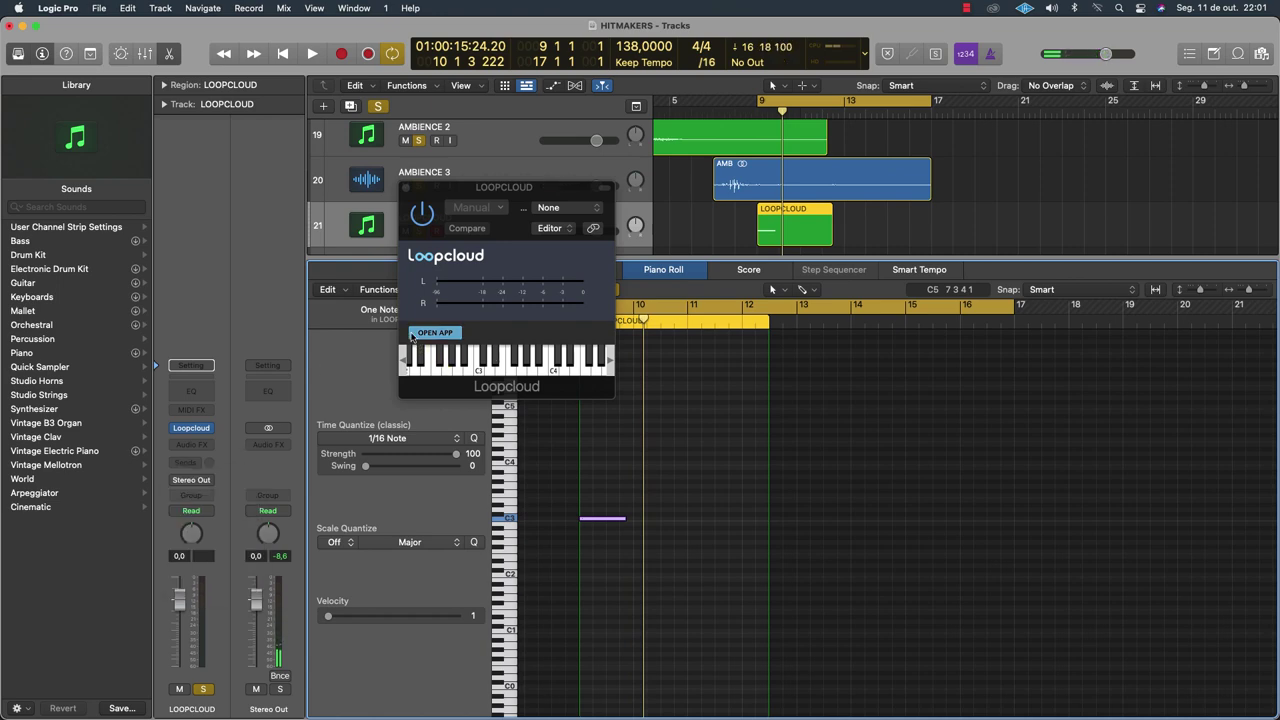
{"action": "left_click", "coordinate": [412, 334]}
{"action": "left_click", "coordinate": [310, 421]}
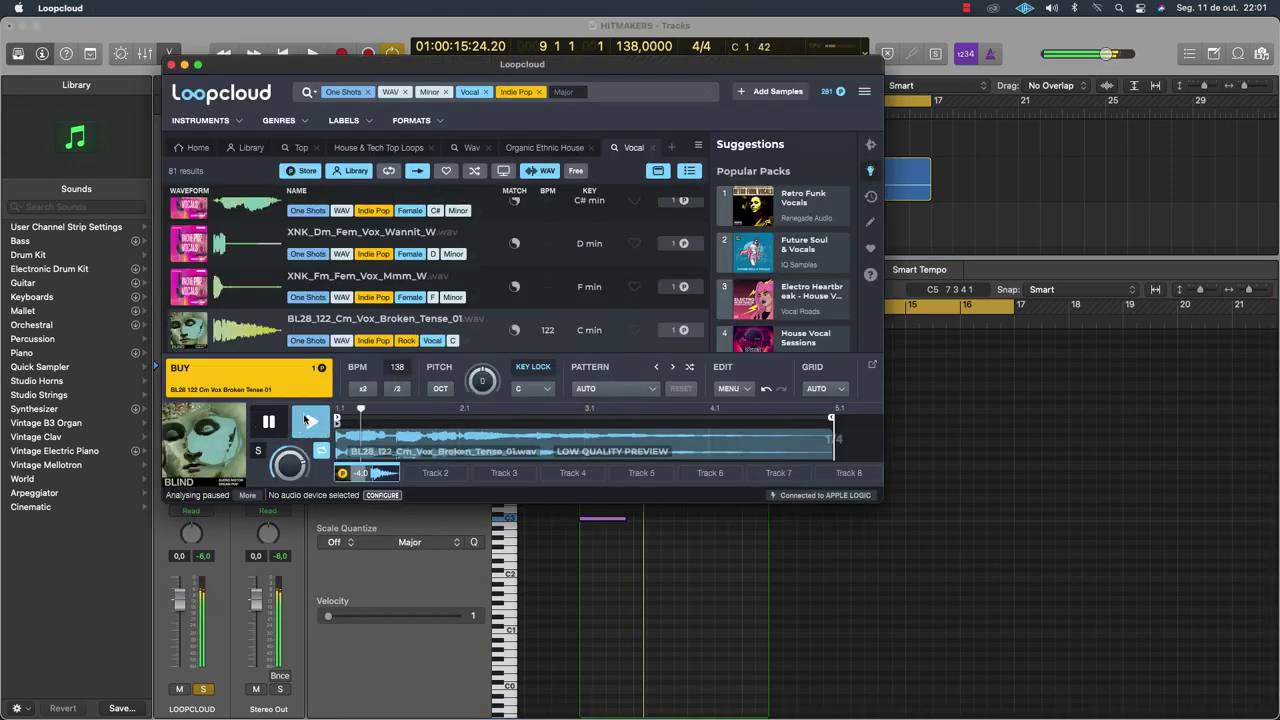
{"action": "scroll", "coordinate": [256, 316], "scroll_direction": "down", "scroll_amount": 2}
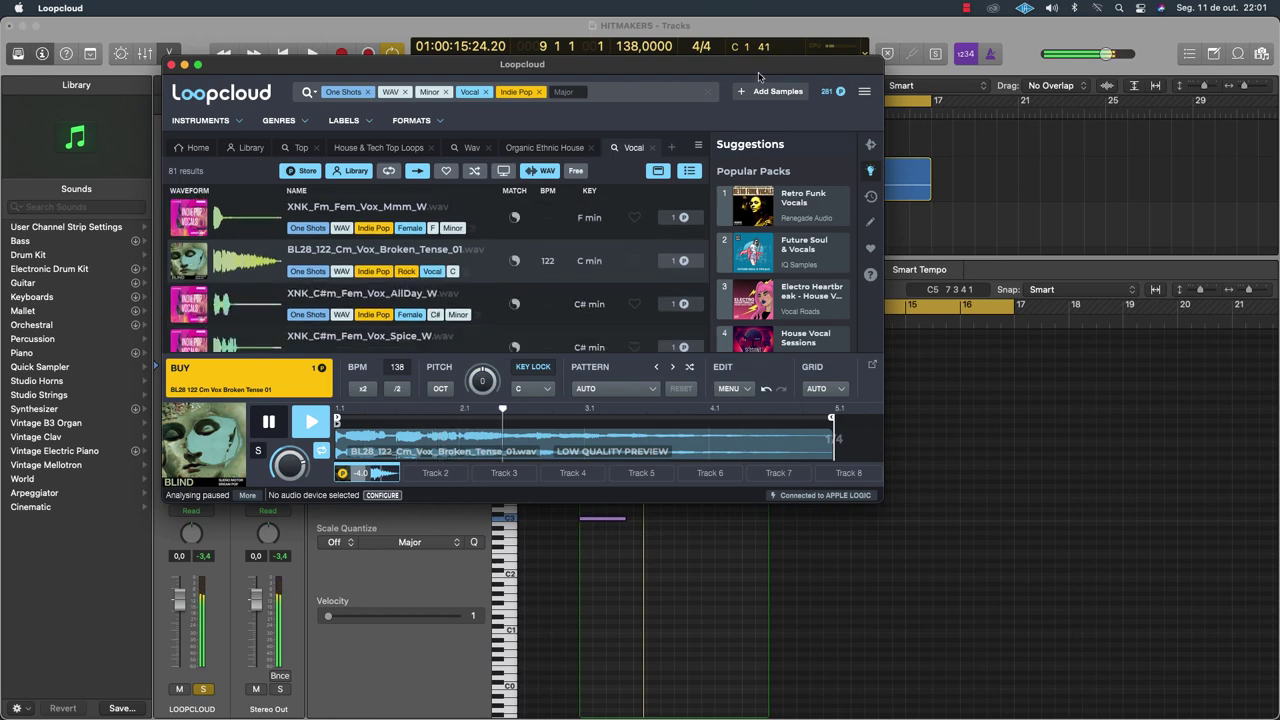
{"action": "left_click_drag", "start_coordinate": [758, 70], "coordinate": [776, 312]}
{"action": "key", "text": "space"}
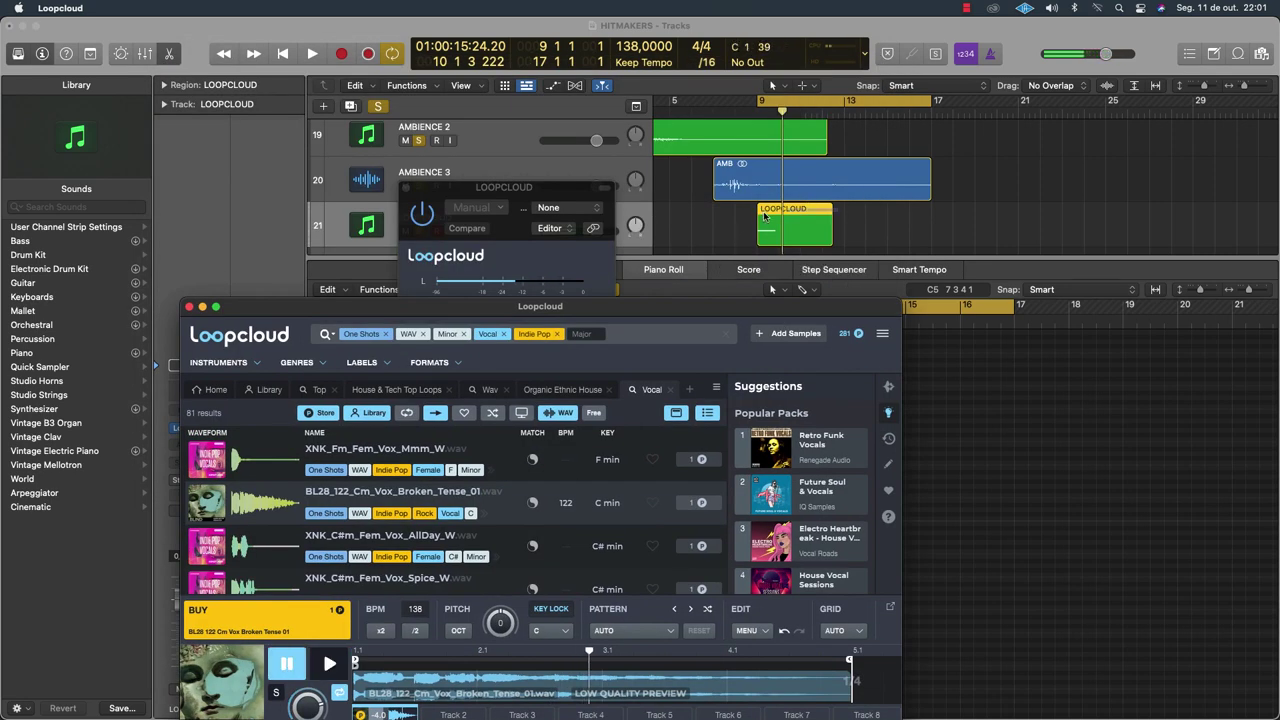
Delete the MIDI region on the LOOPCLOUD track and close the Piano Roll
{"action": "left_click", "coordinate": [765, 216]}
{"action": "key", "text": "Delete"}
{"action": "double_click", "coordinate": [675, 269]}
Play the project and audition BL28_122_Cm_Vox_Broken_Tense_01 over it from the Loopcloud app, keeping the sample list in view
{"action": "key", "text": "space"}
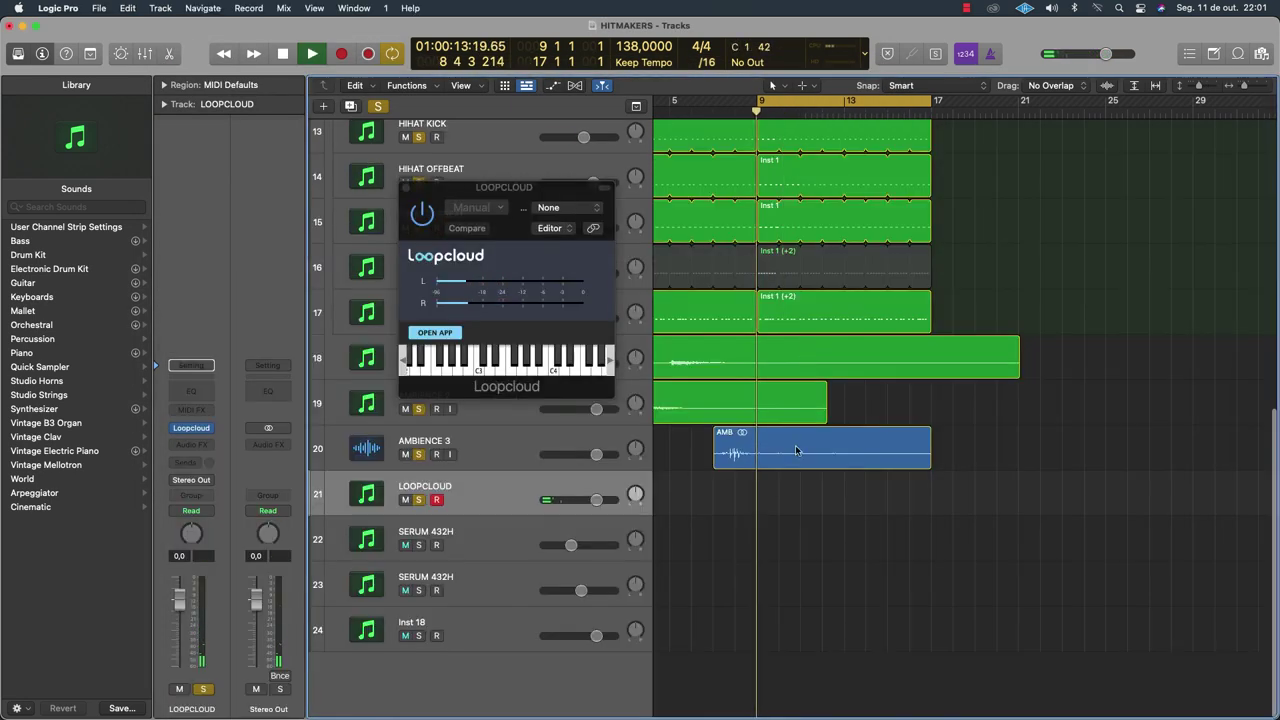
{"action": "left_click", "coordinate": [435, 332]}
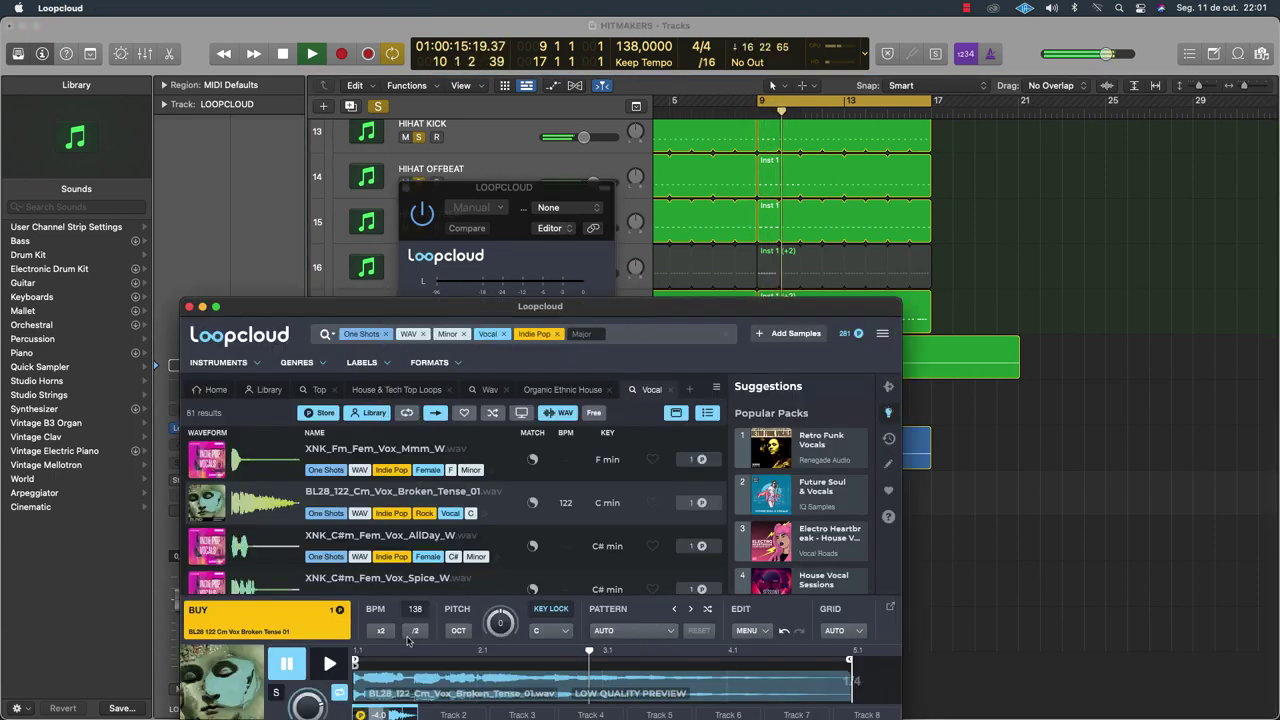
{"action": "left_click", "coordinate": [329, 663]}
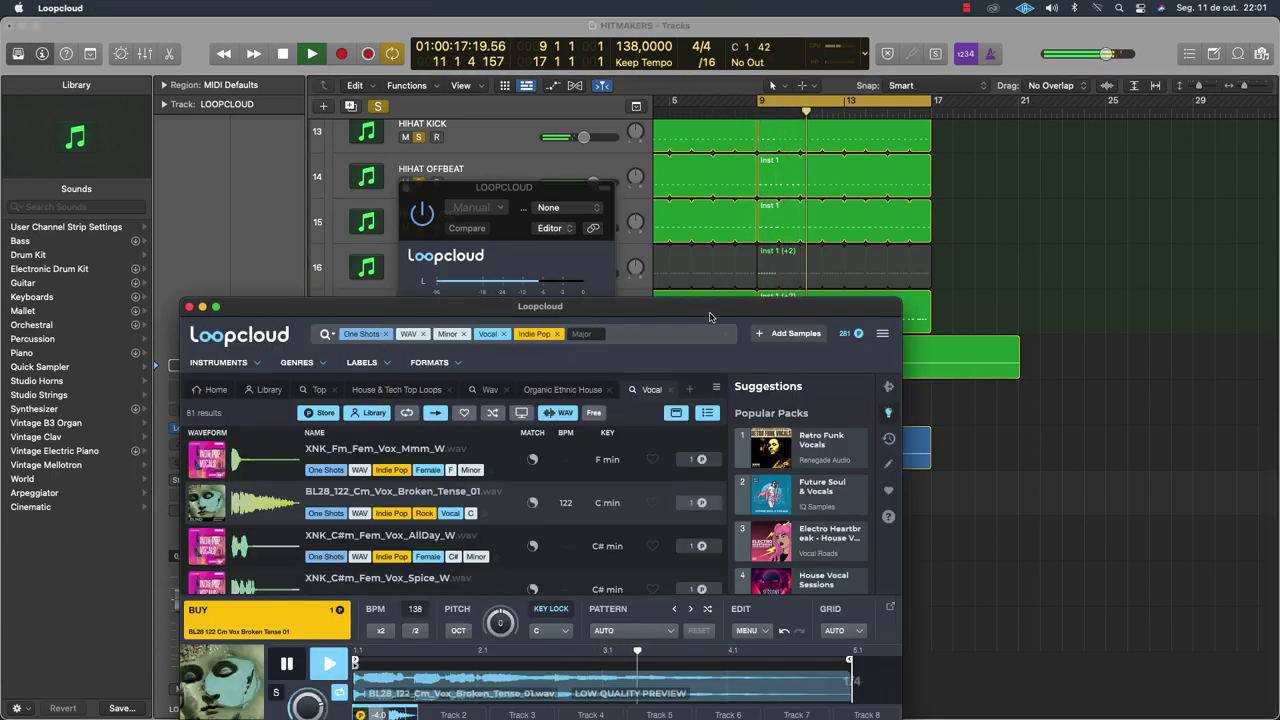
{"action": "left_click_drag", "start_coordinate": [710, 315], "coordinate": [720, 203]}
{"action": "scroll", "coordinate": [395, 410], "scroll_direction": "down", "scroll_amount": 3}
{"action": "scroll", "coordinate": [392, 430], "scroll_direction": "up", "scroll_amount": 1}
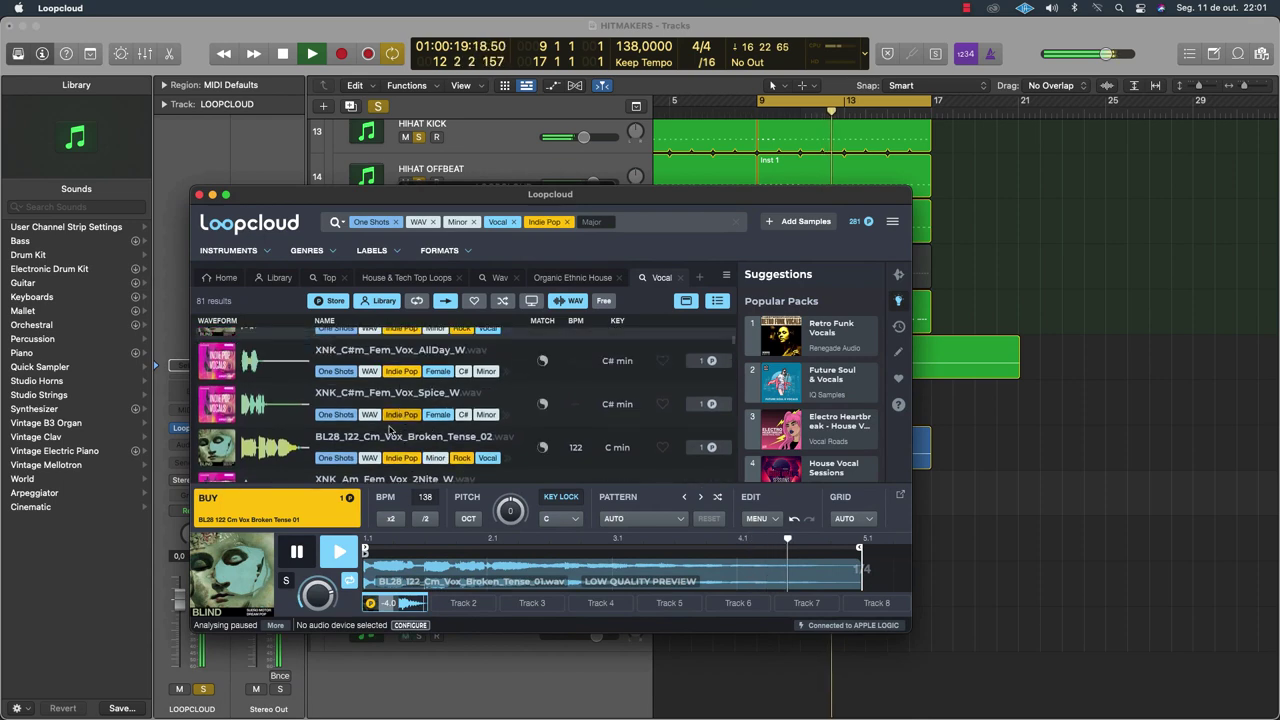
Audition the Indie Pop vocal one-shots against the playing project, from BL28_122_Cm_Vox_Broken_Tense_02 through XNK_Bm_Fem_Vox_OhOh_Dry and on to XNK_F#m_Fem_Vox_Thunder_W
{"action": "left_click", "coordinate": [390, 436]}
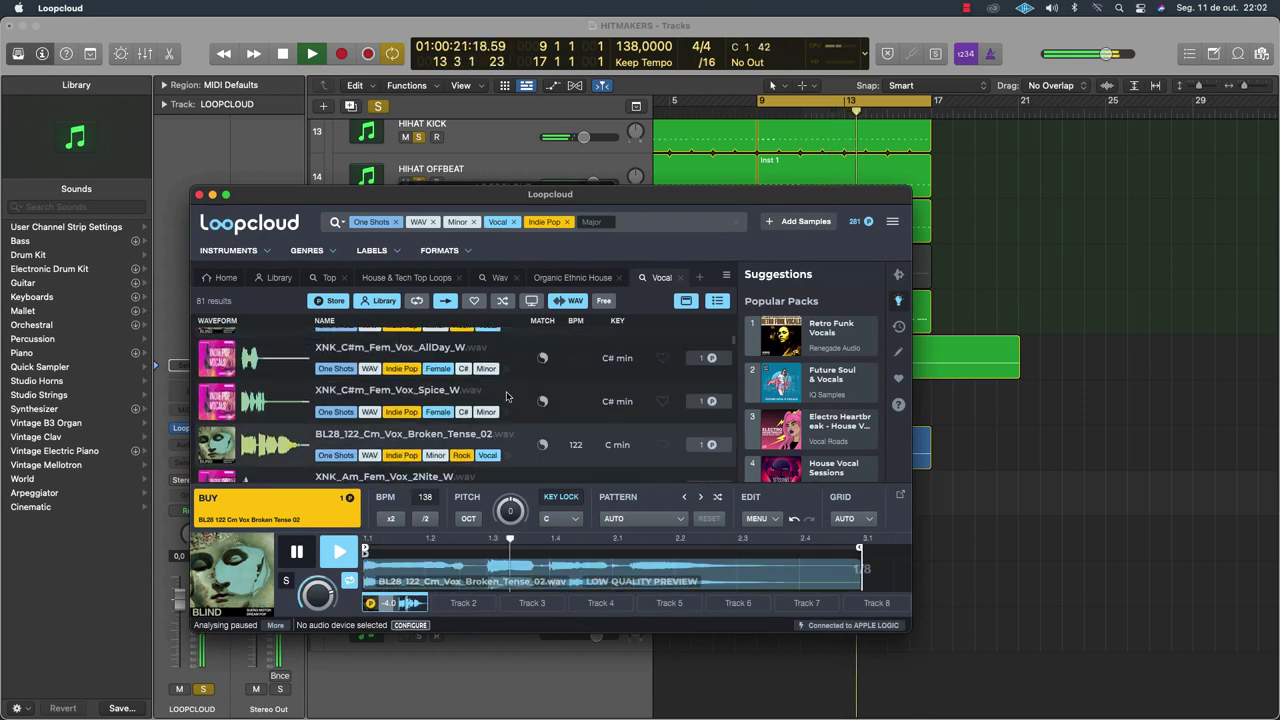
{"action": "key", "text": "Down"}
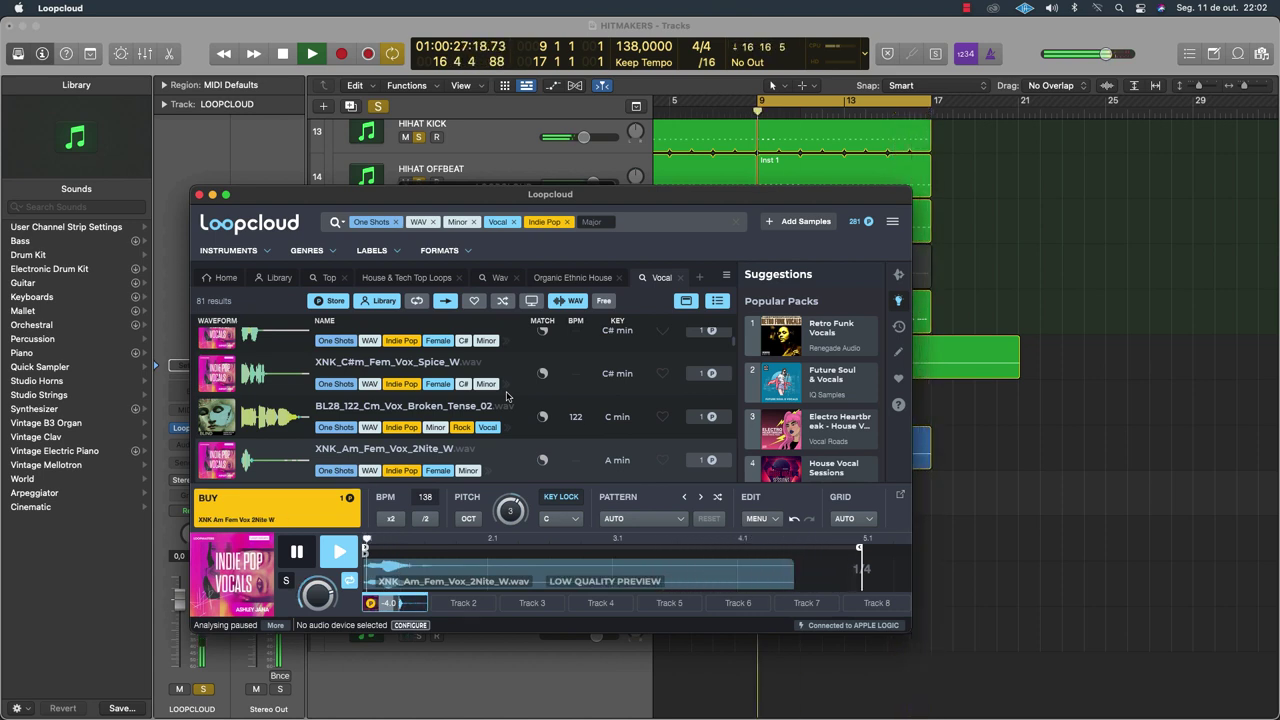
{"action": "key", "text": "Down"}
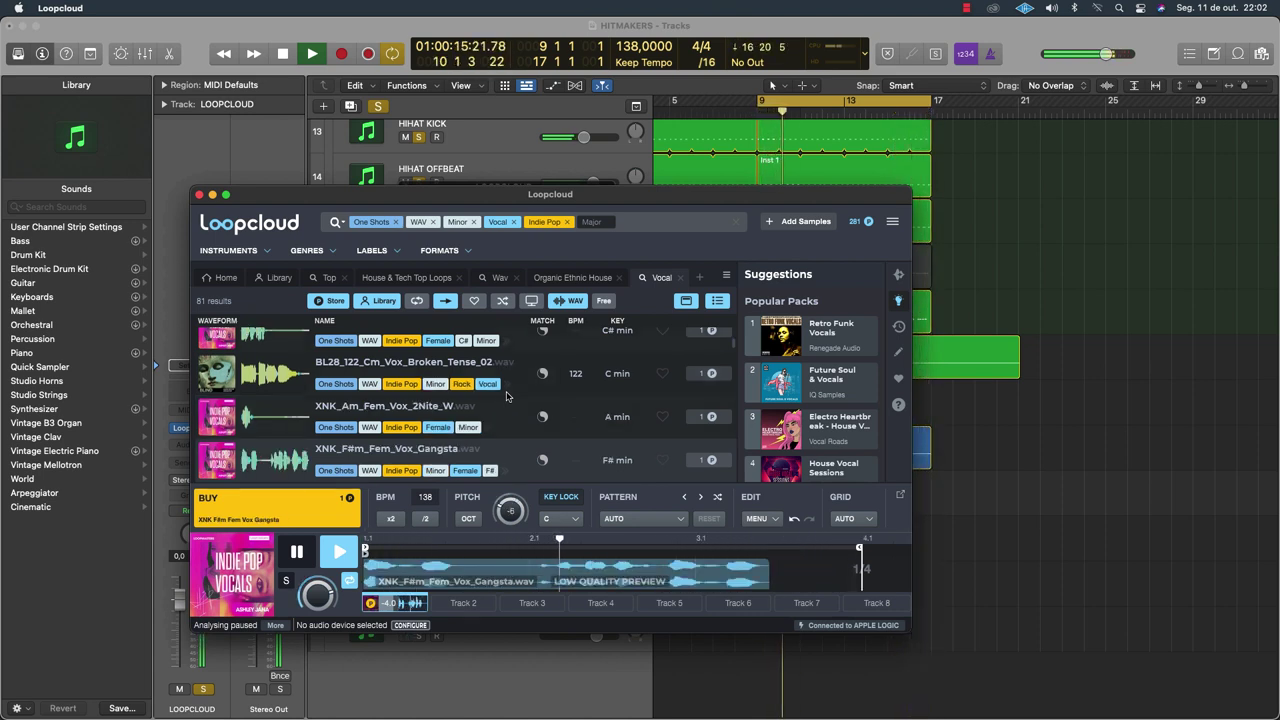
{"action": "key", "text": "Down"}
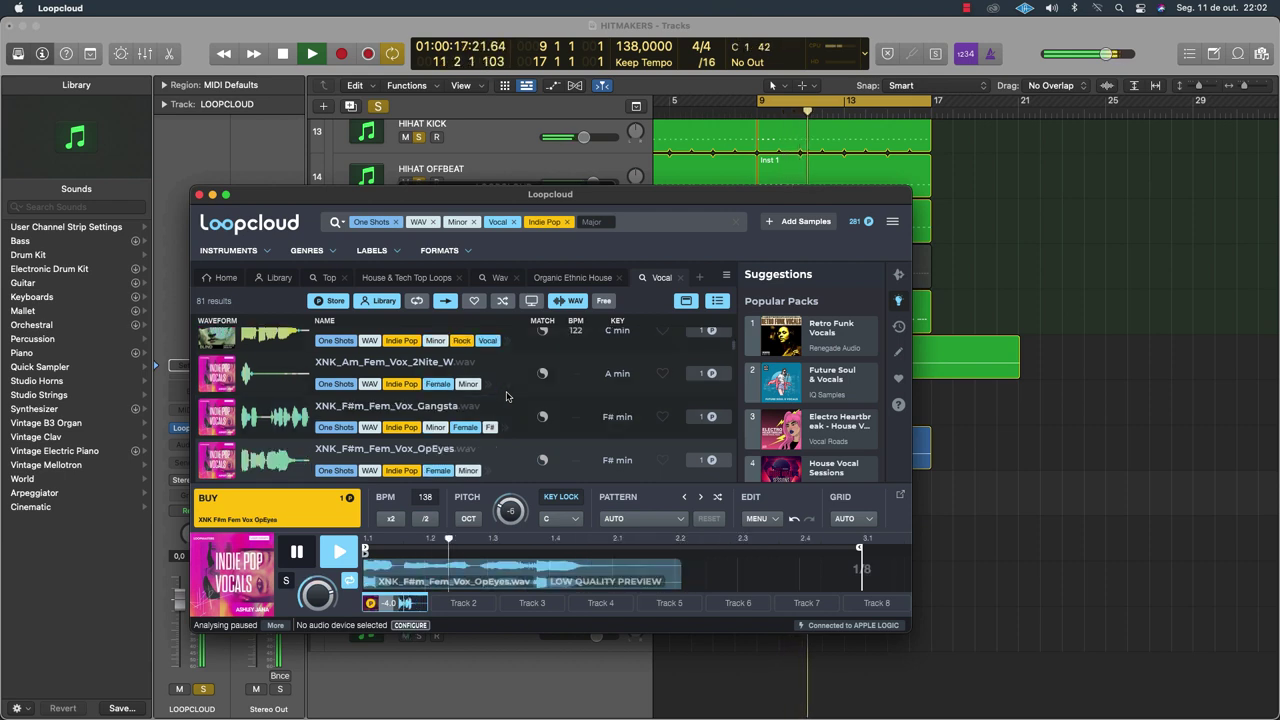
{"action": "key", "text": "Down"}
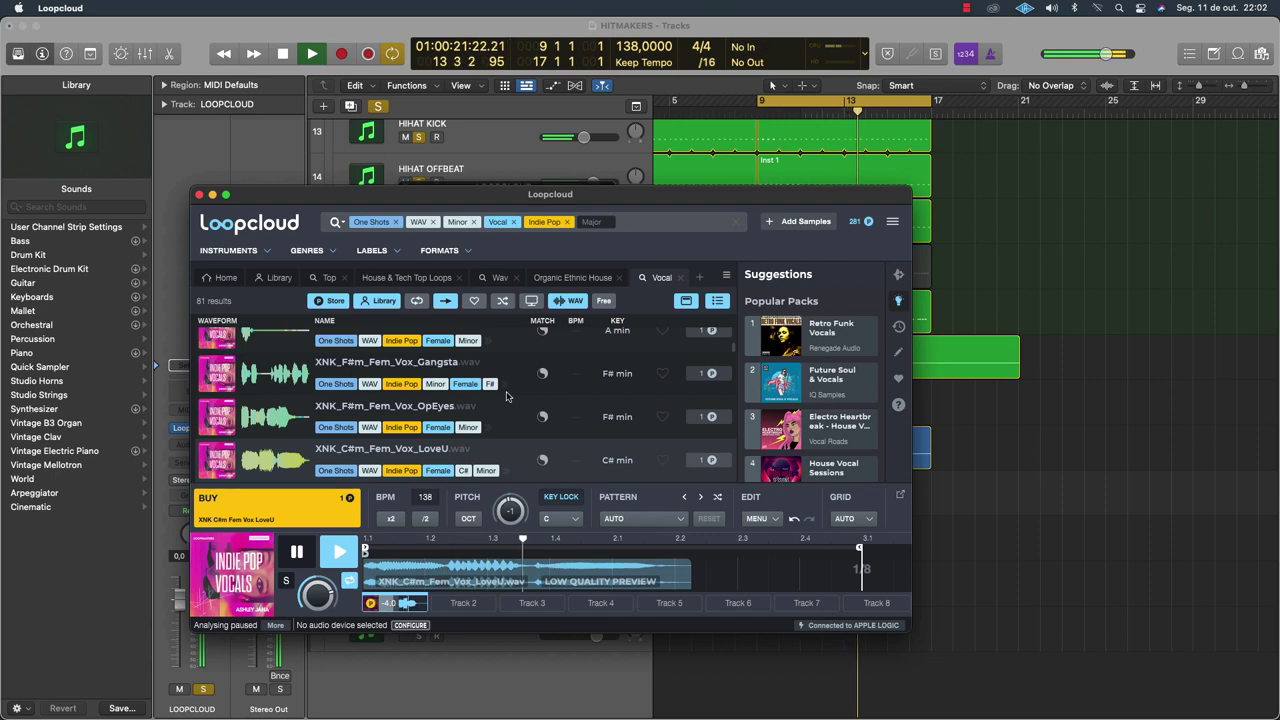
{"action": "key", "text": "Down"}
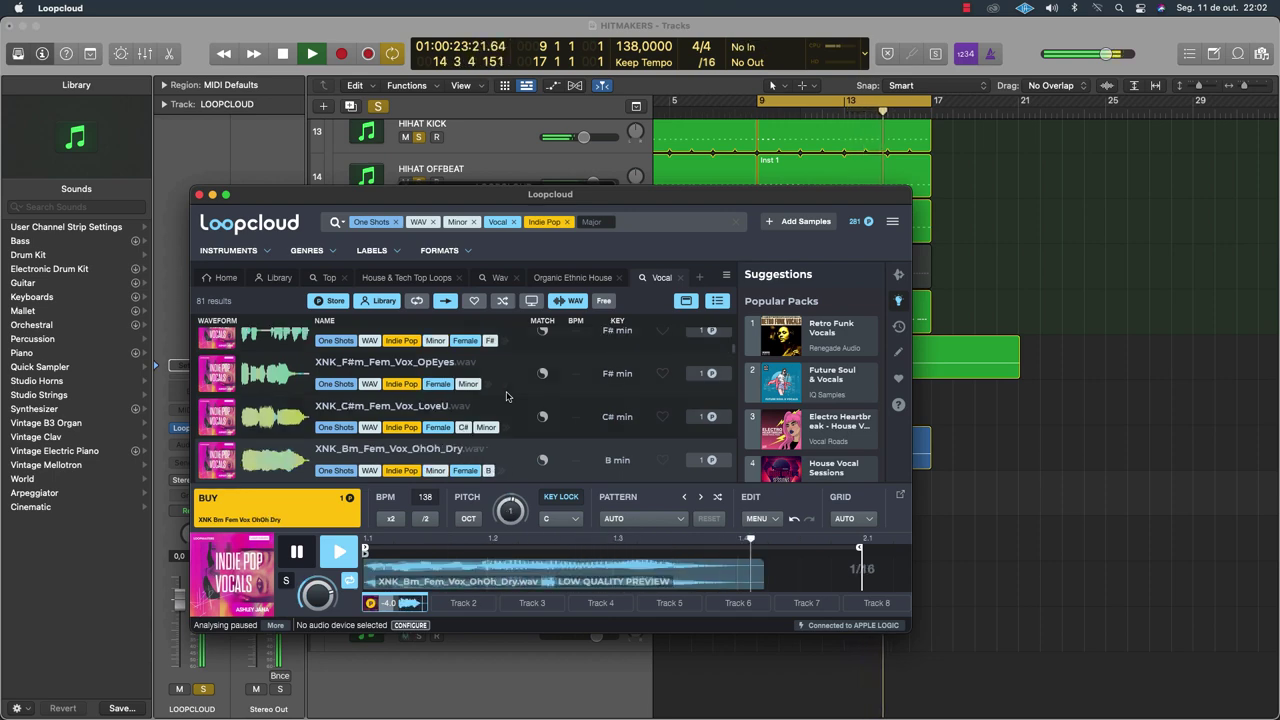
{"action": "key", "text": "Down"}
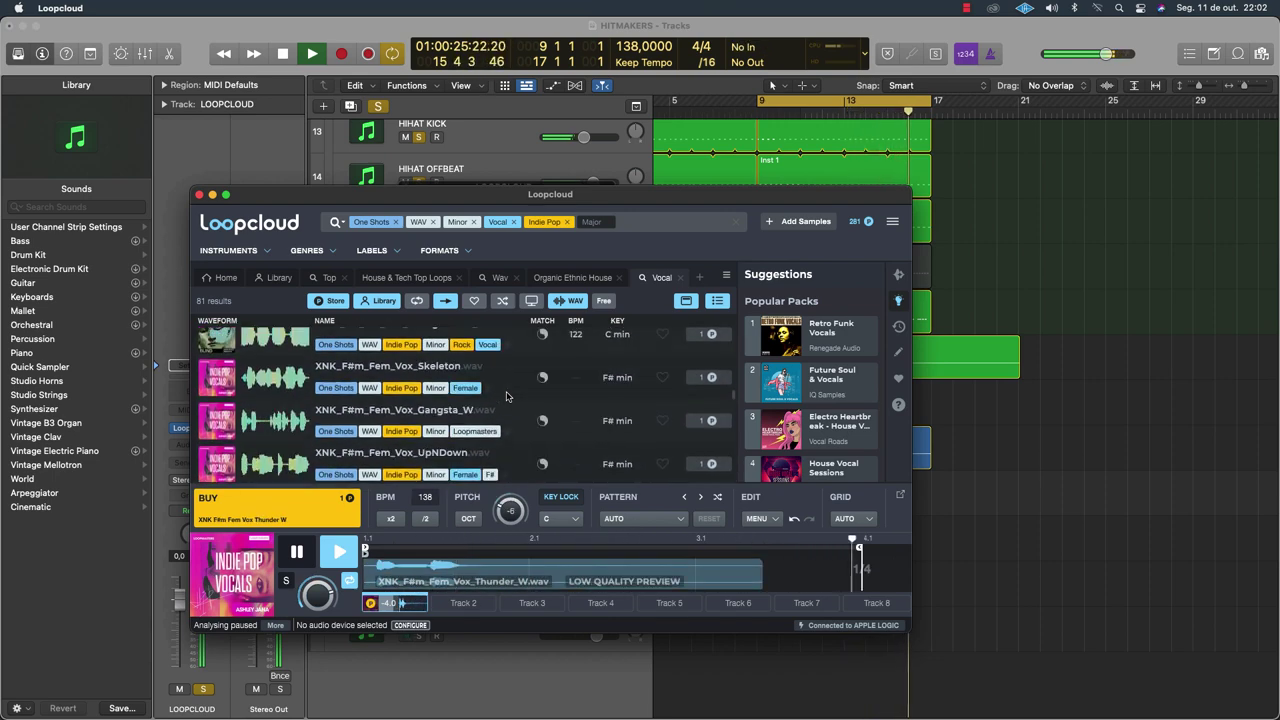
Audition XNK_F#m_Fem_Vox_Gangsta_W and XNK_F#m_Vocal_Fx_20 from further down the Indie Pop vocal results
{"action": "left_click", "coordinate": [475, 412]}
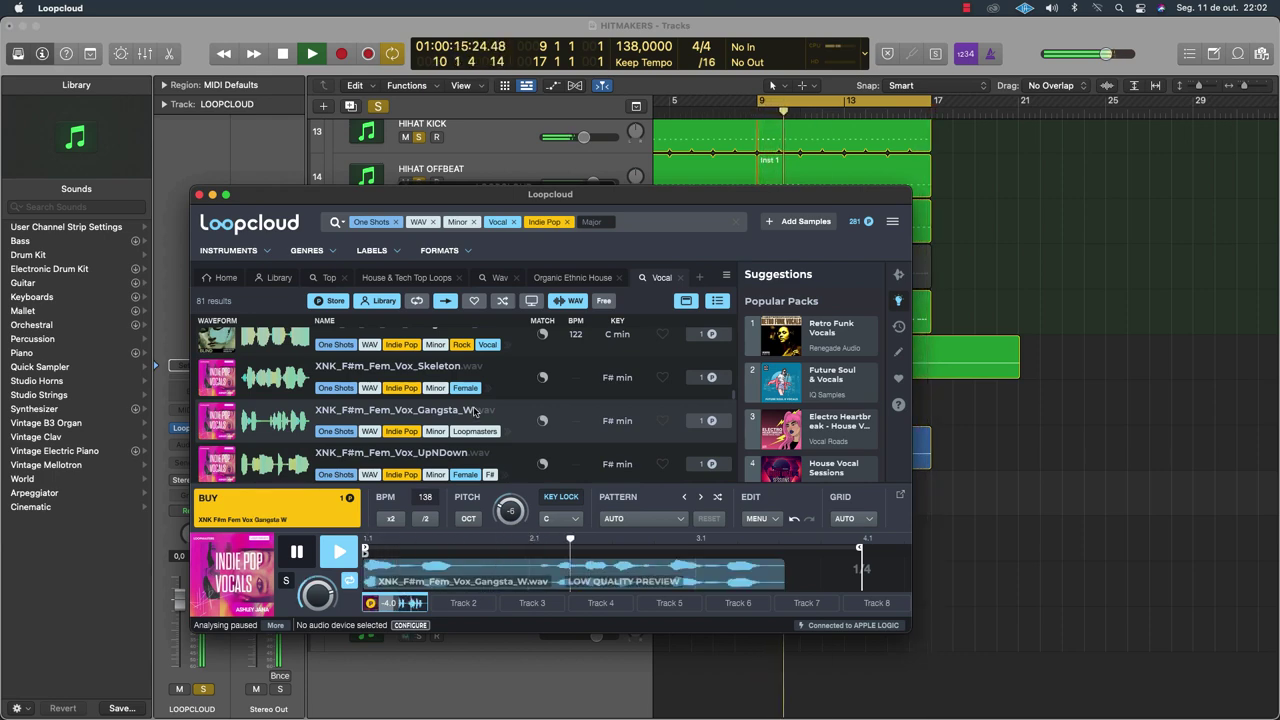
{"action": "scroll", "coordinate": [485, 433], "scroll_direction": "down", "scroll_amount": 3}
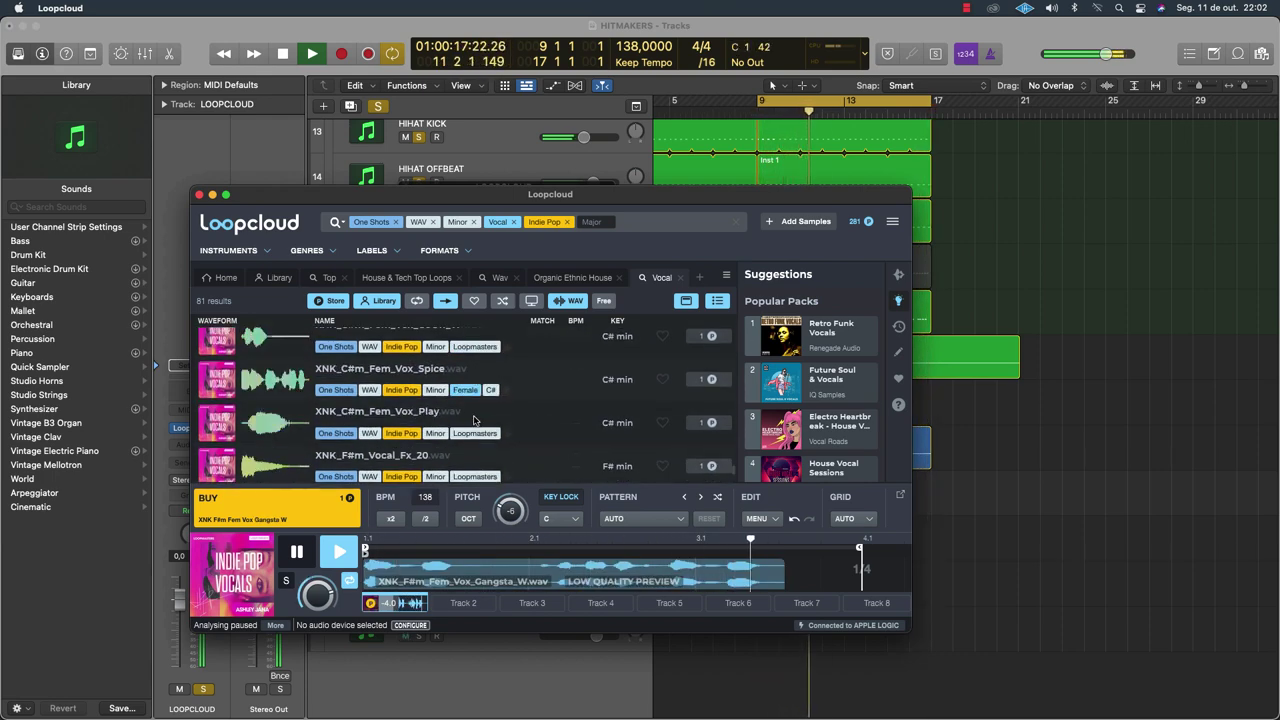
{"action": "left_click", "coordinate": [425, 452]}
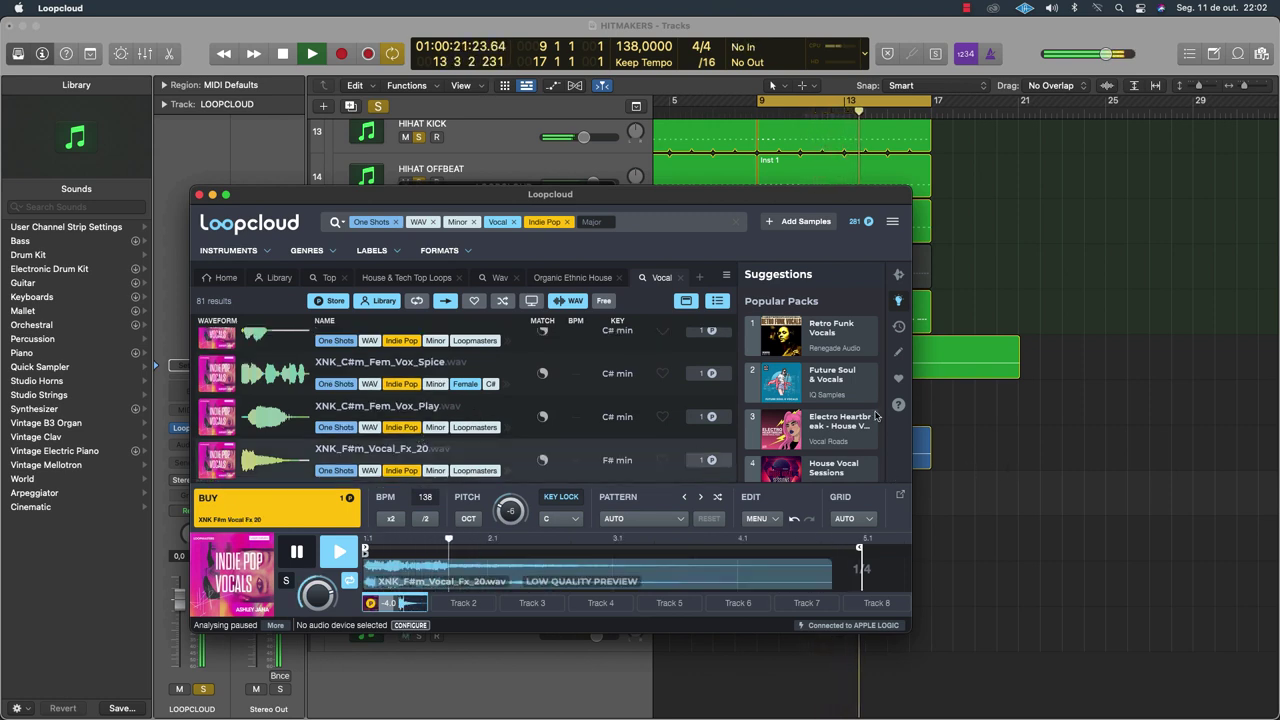
Open the suggested Retro Funk Vocals pack and audition its Burning_Down_Phrase, Hot_Wire_Full_Vocals and Say_My_Name_Harmony_2 loops
{"action": "left_click", "coordinate": [837, 335]}
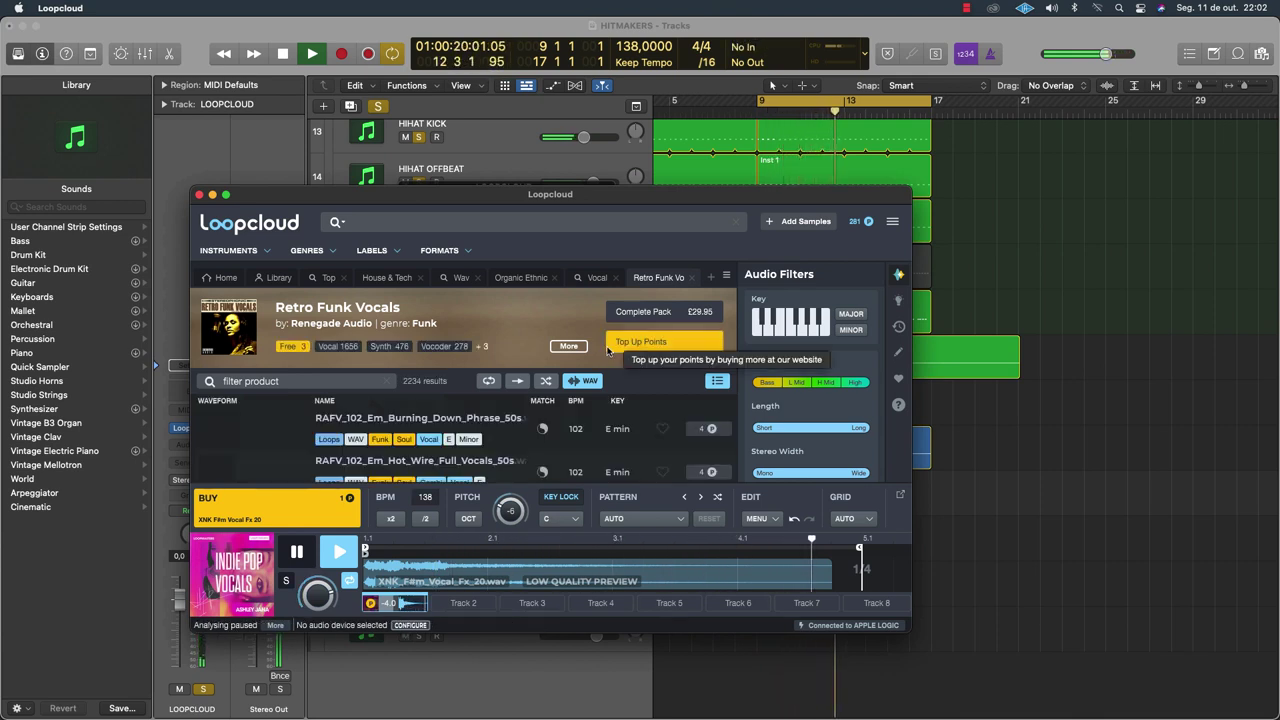
{"action": "left_click", "coordinate": [372, 425]}
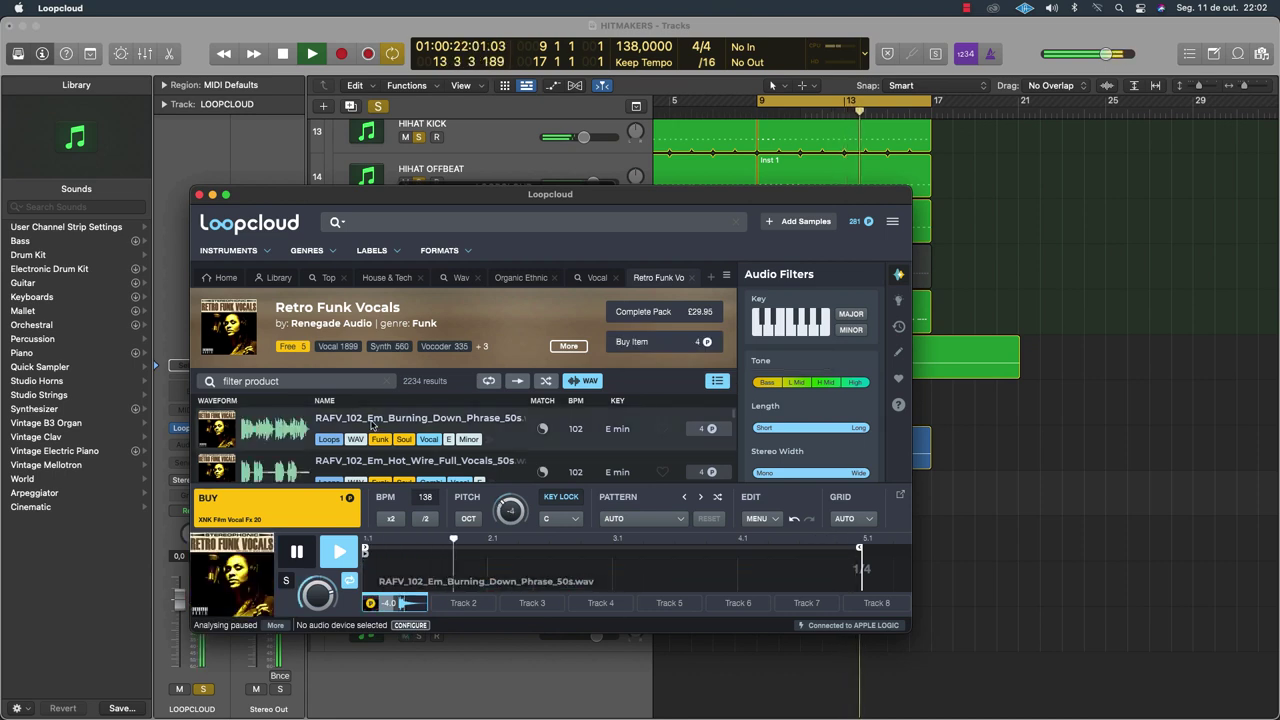
{"action": "left_click", "coordinate": [341, 462]}
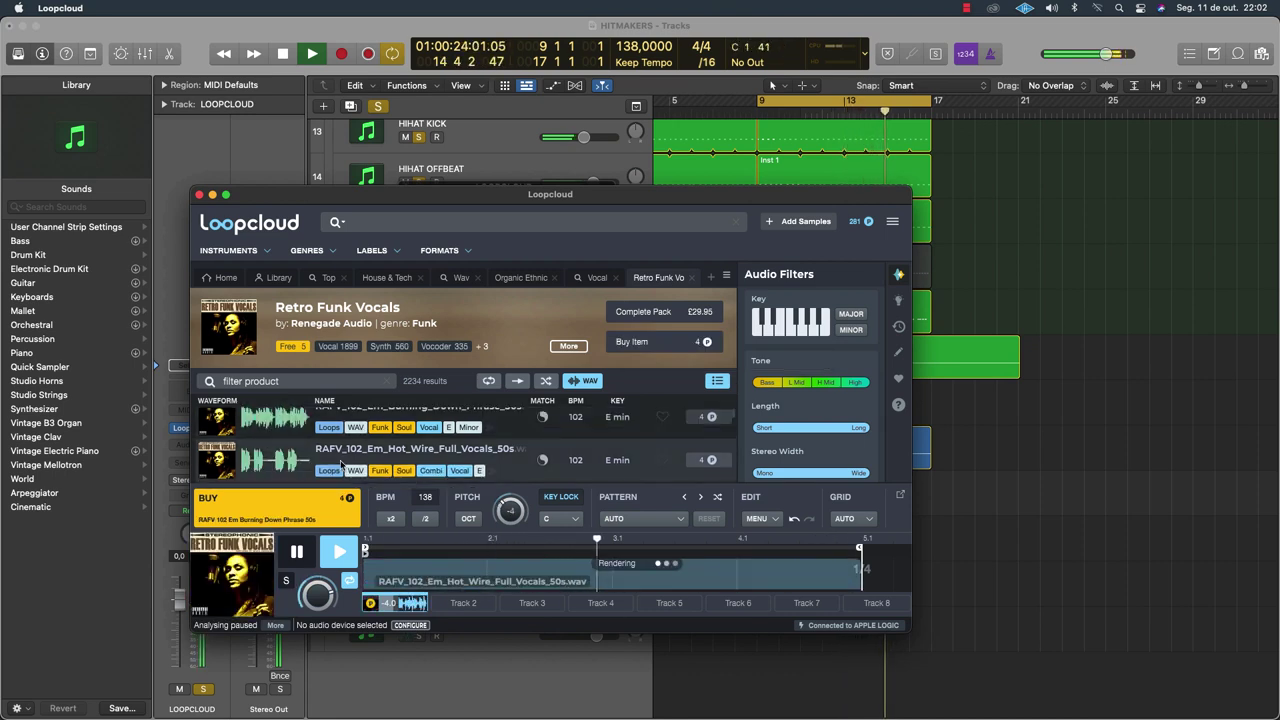
{"action": "scroll", "coordinate": [341, 466], "scroll_direction": "down", "scroll_amount": 2}
{"action": "left_click", "coordinate": [357, 437]}
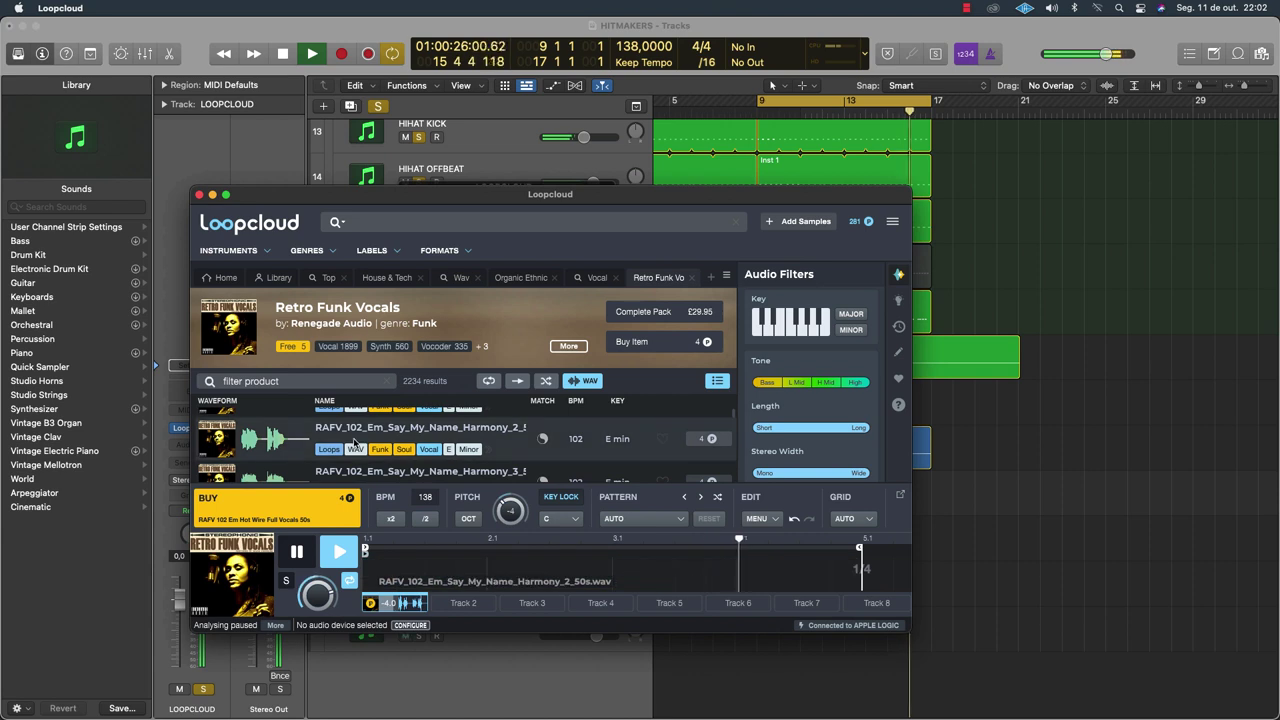
Run a new sample search using the Vocal instrument tag
{"action": "left_click", "coordinate": [451, 228]}
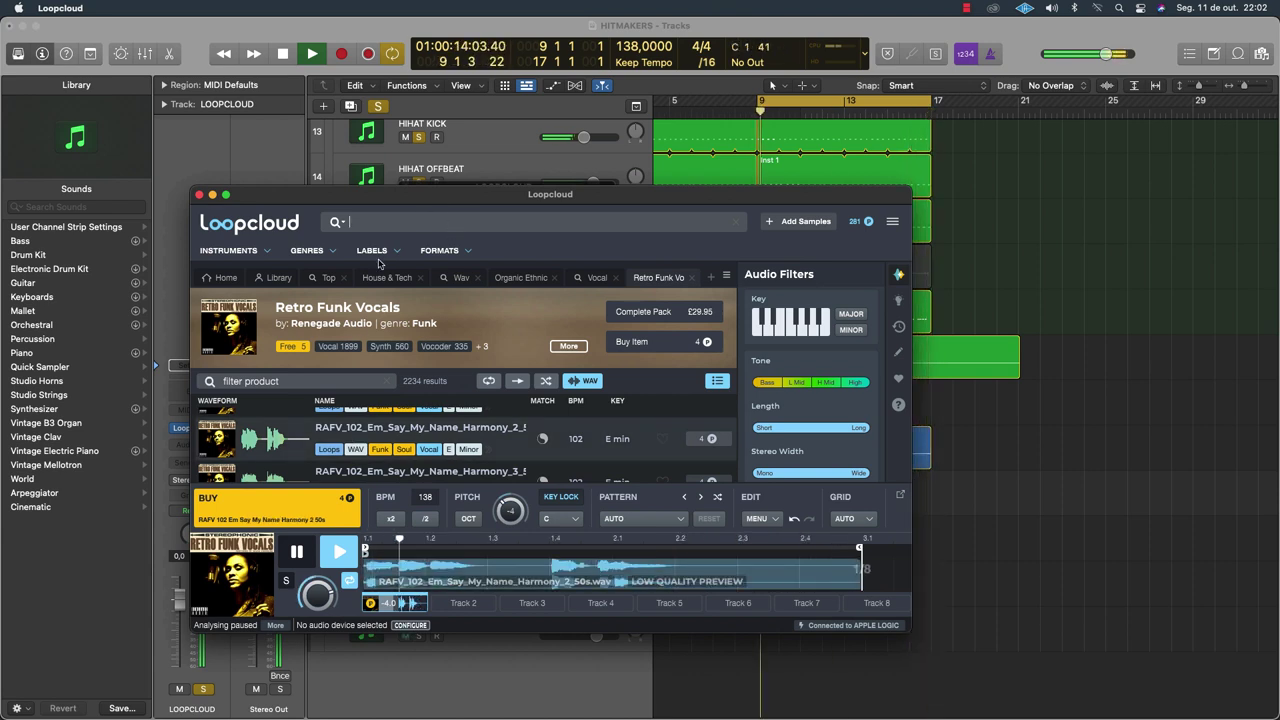
{"action": "type", "text": "vocal"}
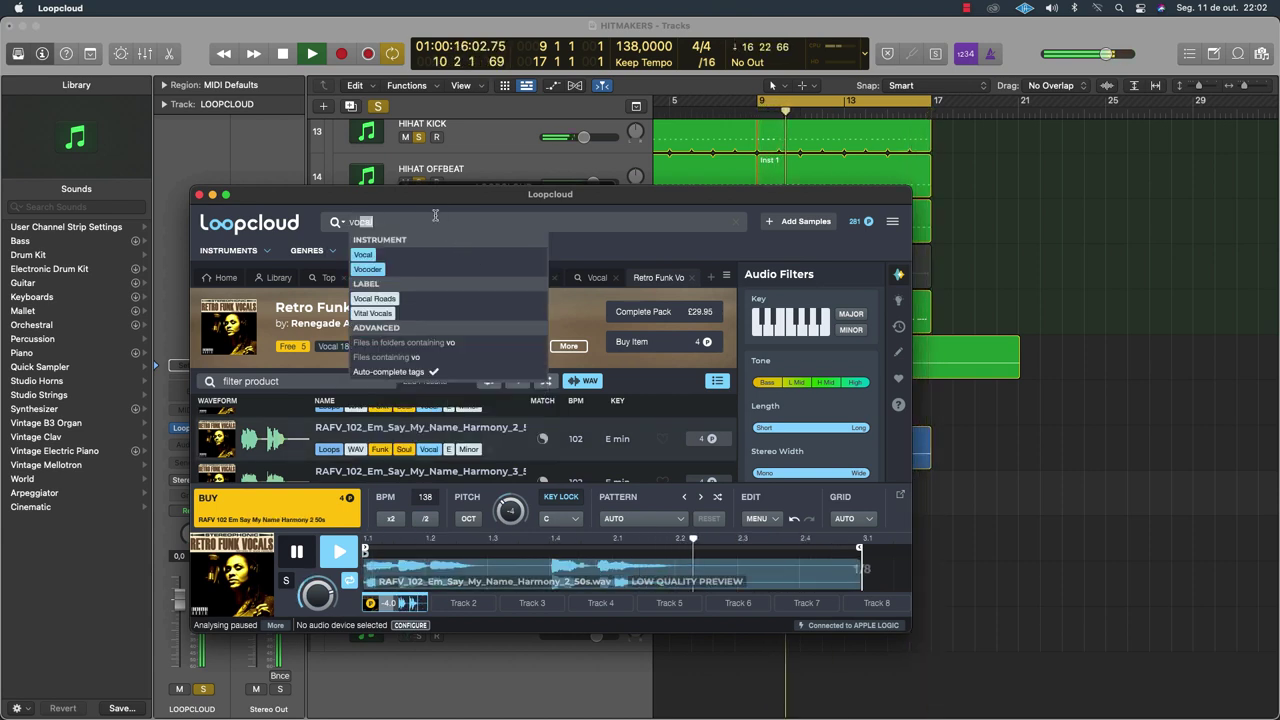
{"action": "left_click", "coordinate": [370, 253]}
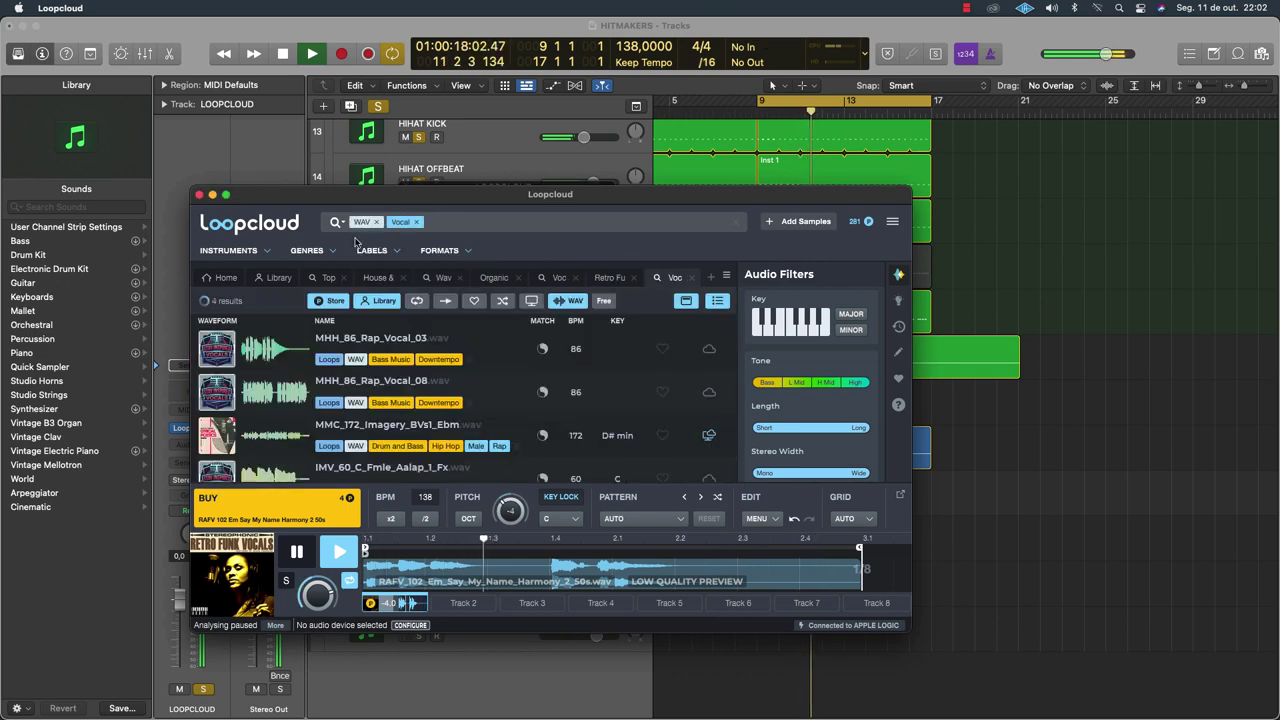
Audition MHH_86_Rap_Vocal_03, the UNITY female diva wet vocal, RS_Virus Screech_150_F_Loop5 and EDV_MALE_SHOUT_025 from the vocal results
{"action": "left_click", "coordinate": [298, 332]}
{"action": "scroll", "coordinate": [311, 410], "scroll_direction": "down", "scroll_amount": 15}
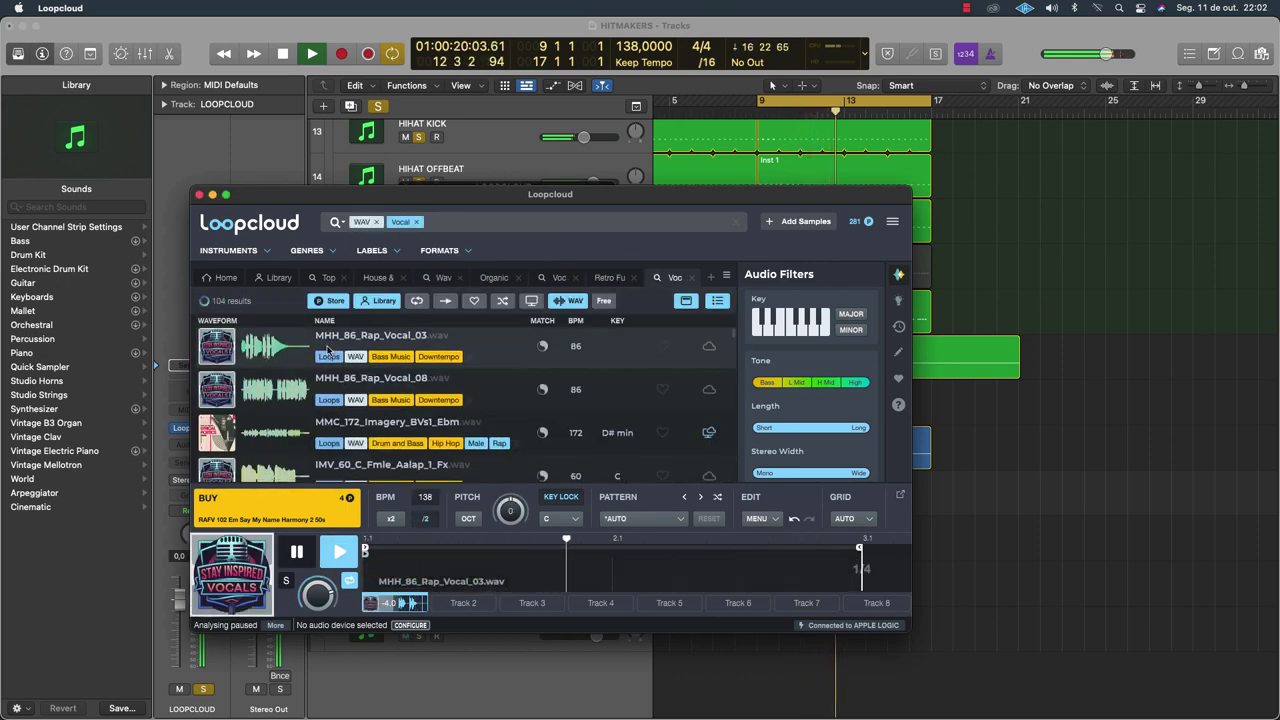
{"action": "scroll", "coordinate": [311, 411], "scroll_direction": "down", "scroll_amount": 1}
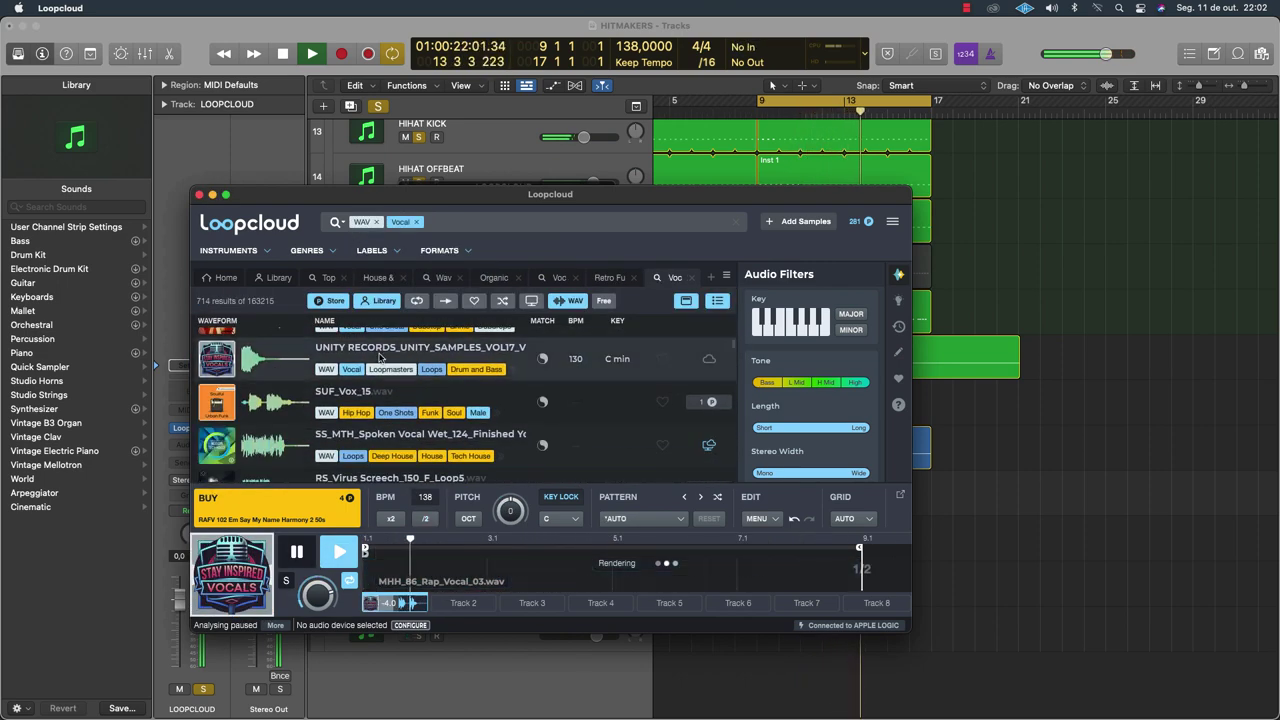
{"action": "left_click", "coordinate": [345, 558]}
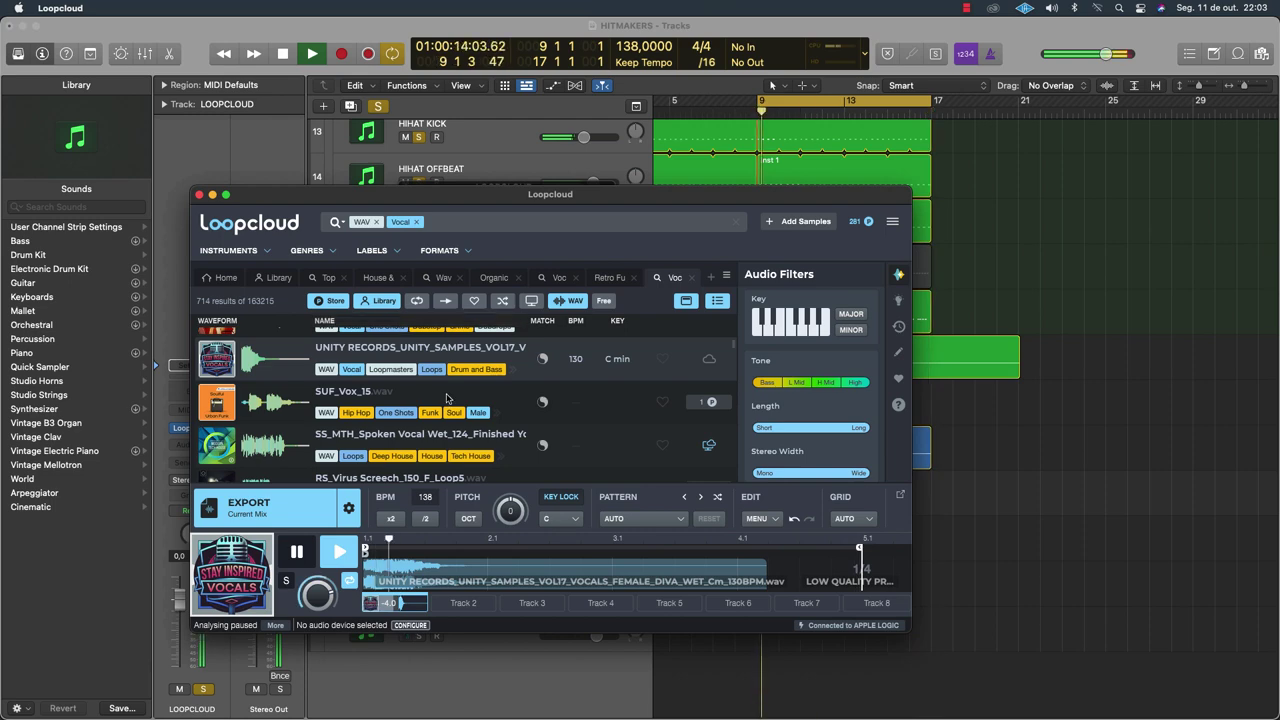
{"action": "scroll", "coordinate": [410, 360], "scroll_direction": "down", "scroll_amount": 3}
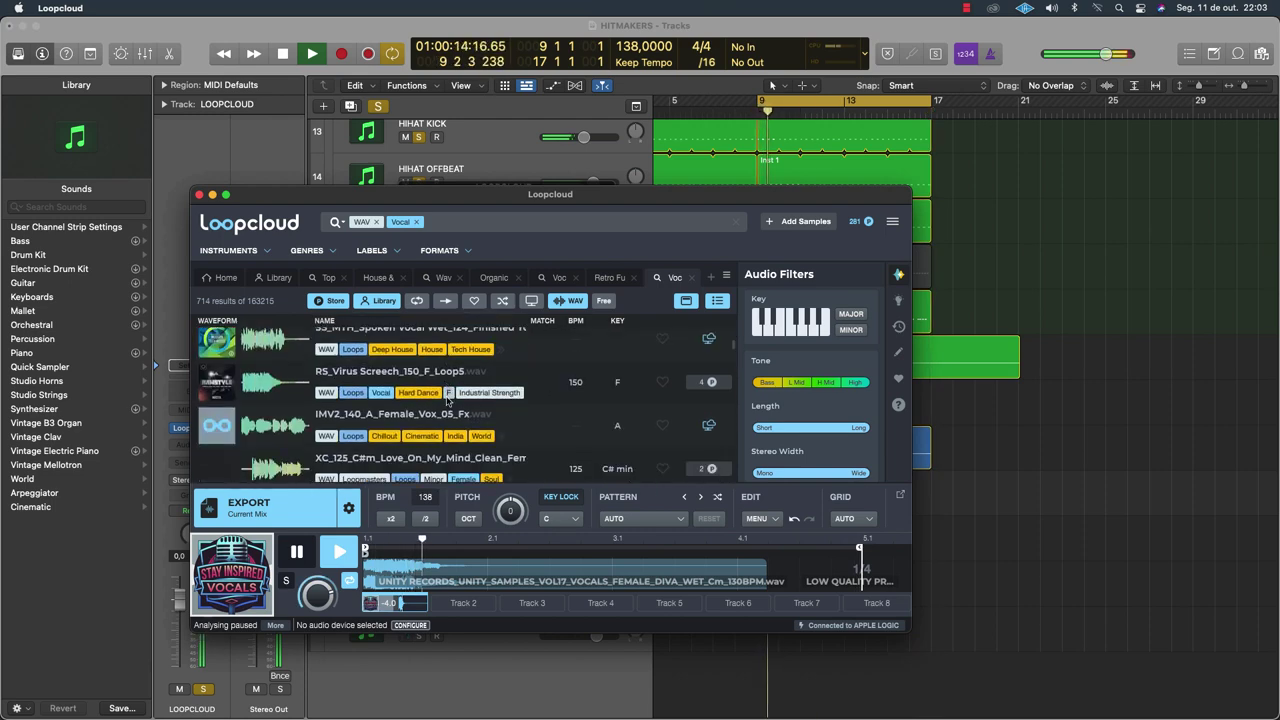
{"action": "left_click", "coordinate": [398, 371]}
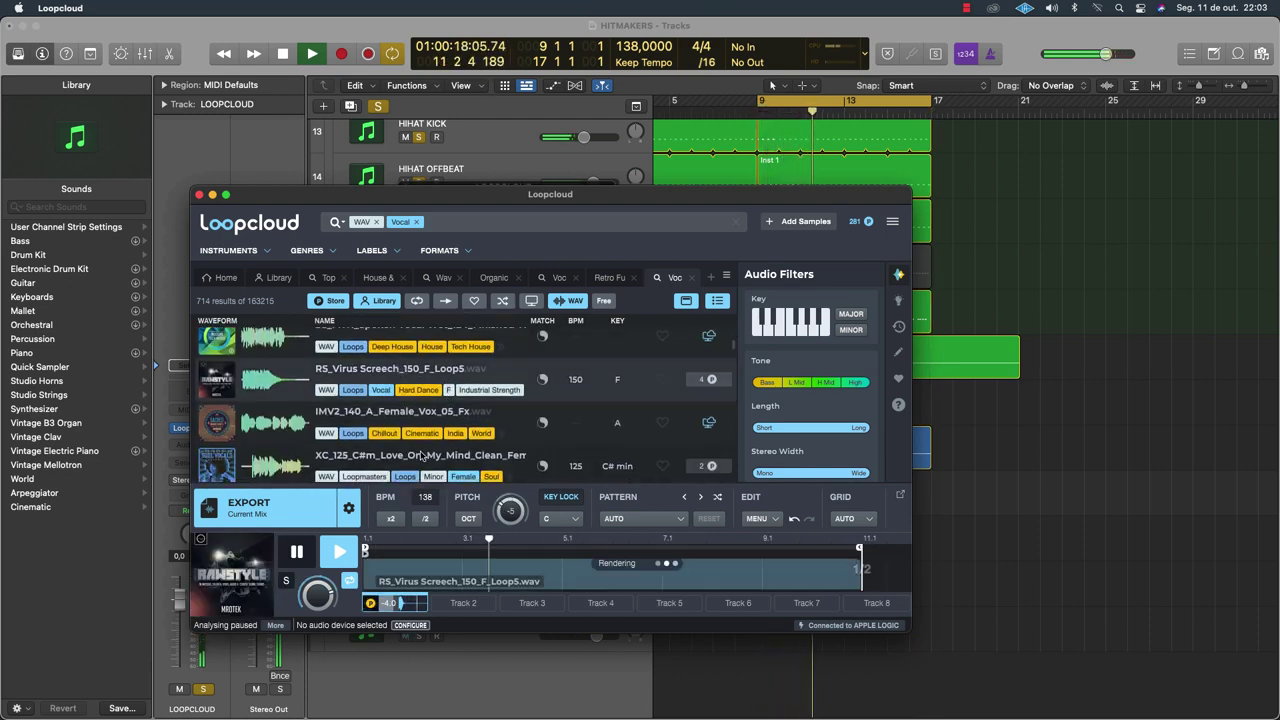
{"action": "scroll", "coordinate": [424, 455], "scroll_direction": "down", "scroll_amount": 5}
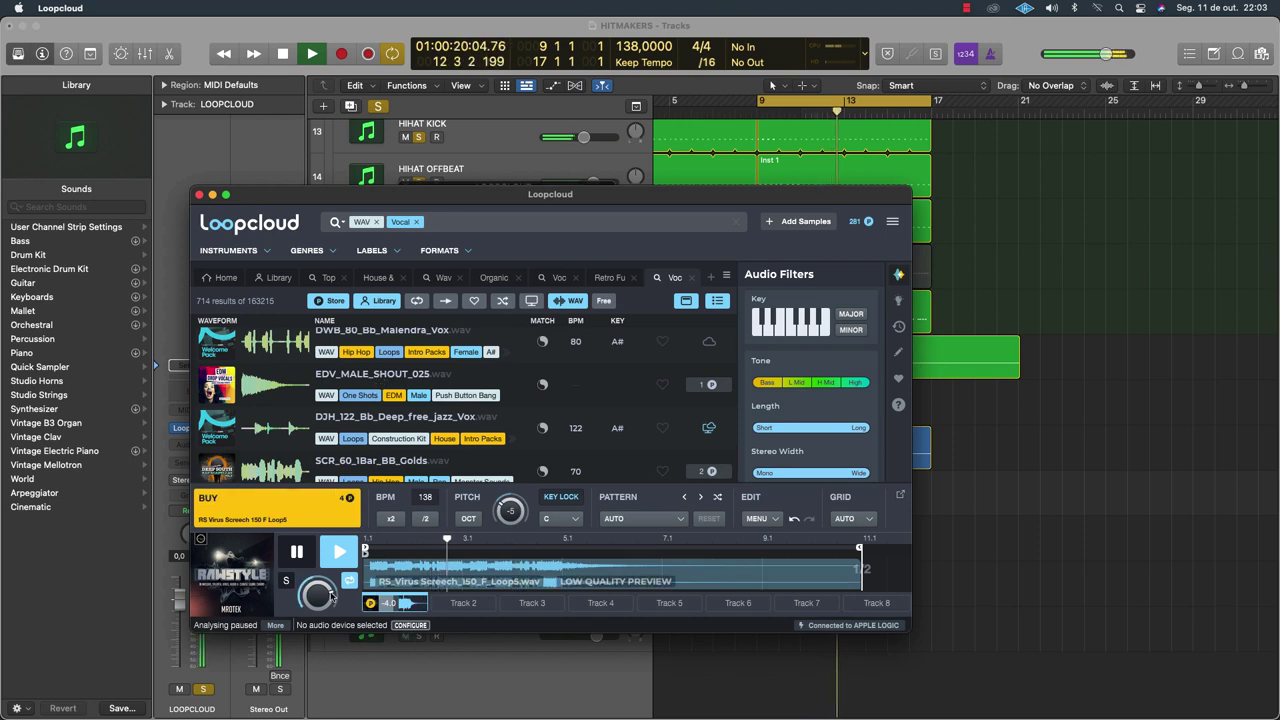
{"action": "left_click", "coordinate": [346, 404]}
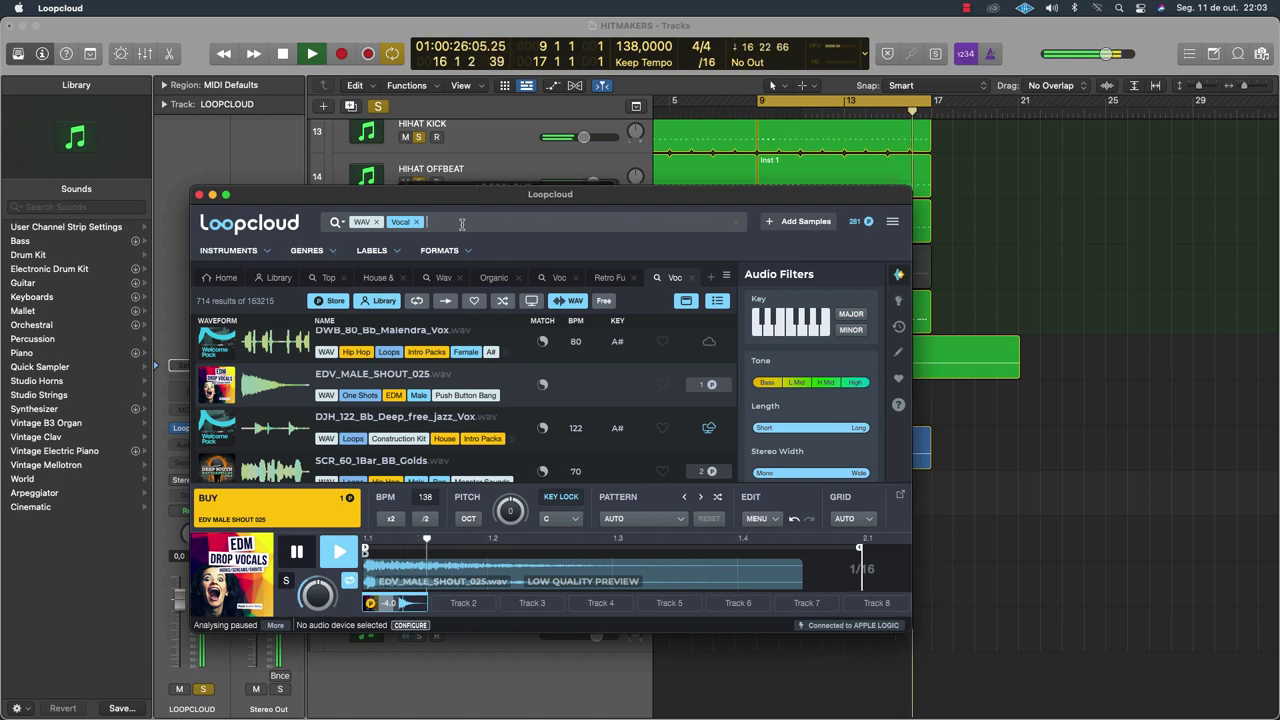
Narrow the vocal search to the Trip Hop genre and return to the results list
{"action": "left_click", "coordinate": [338, 247]}
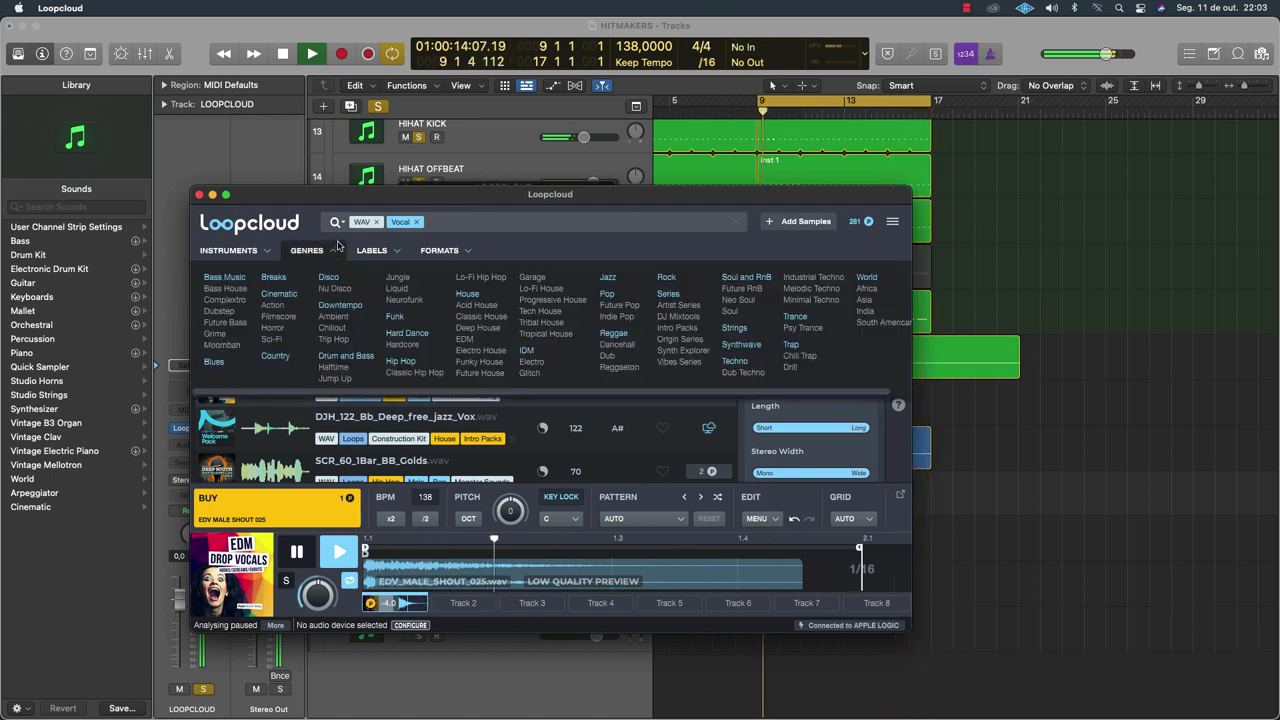
{"action": "left_click", "coordinate": [336, 341]}
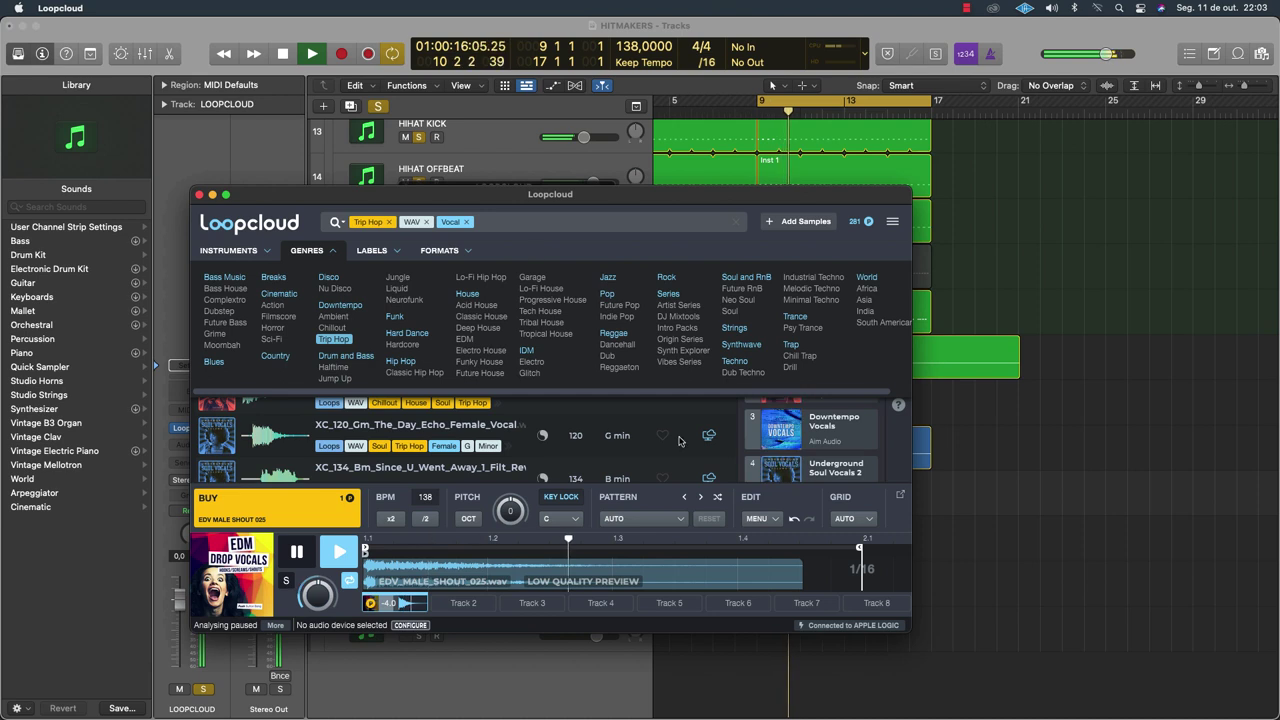
{"action": "left_click", "coordinate": [740, 444]}
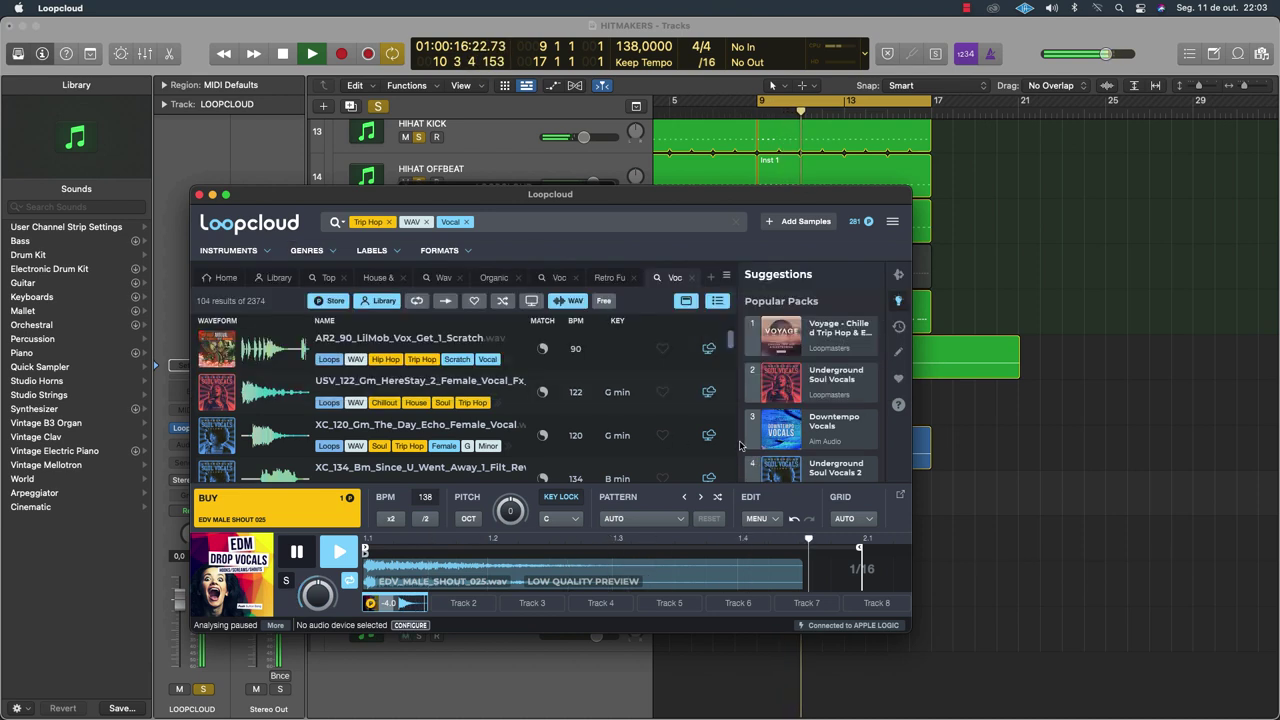
Audition Trip Hop vocals HereStay_2, The_Day_Echo, 5_Thoughts, Hey_1_Filter_Octave and CND_70_Gm_Sent_Vocals_2 over the playing project
{"action": "left_click", "coordinate": [255, 402]}
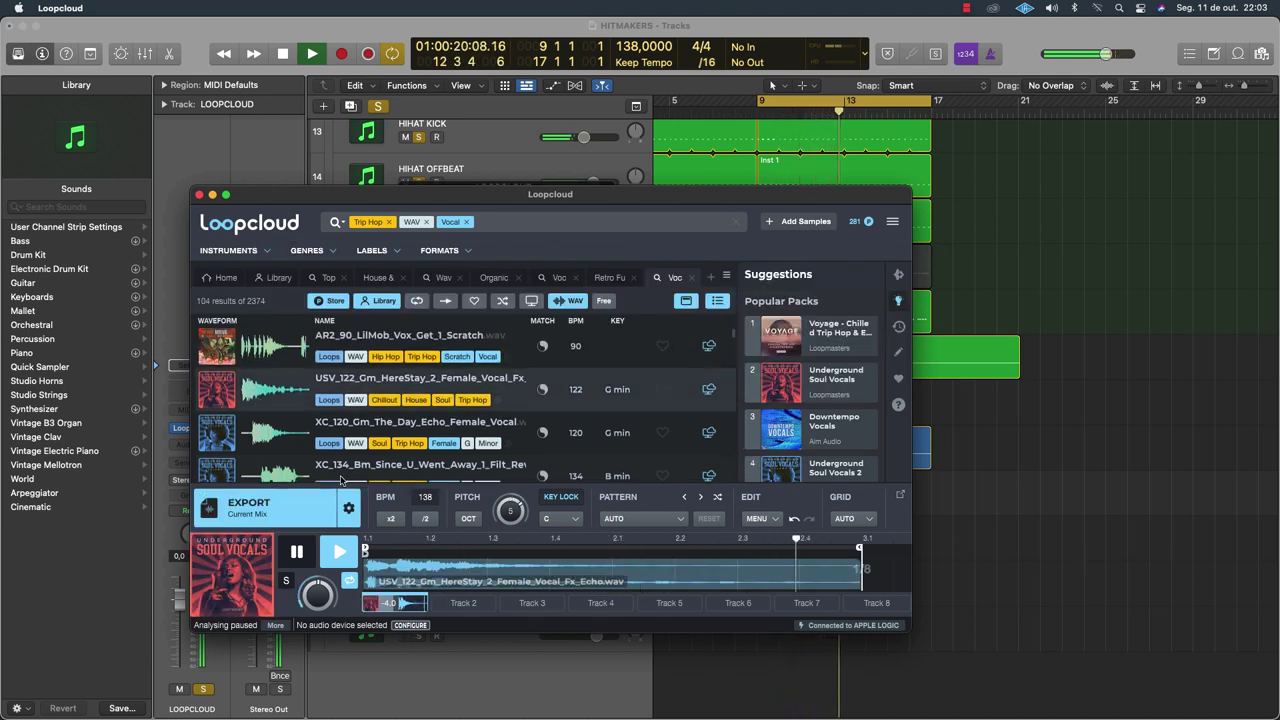
{"action": "left_click", "coordinate": [289, 432]}
{"action": "scroll", "coordinate": [289, 425], "scroll_direction": "down", "scroll_amount": 3}
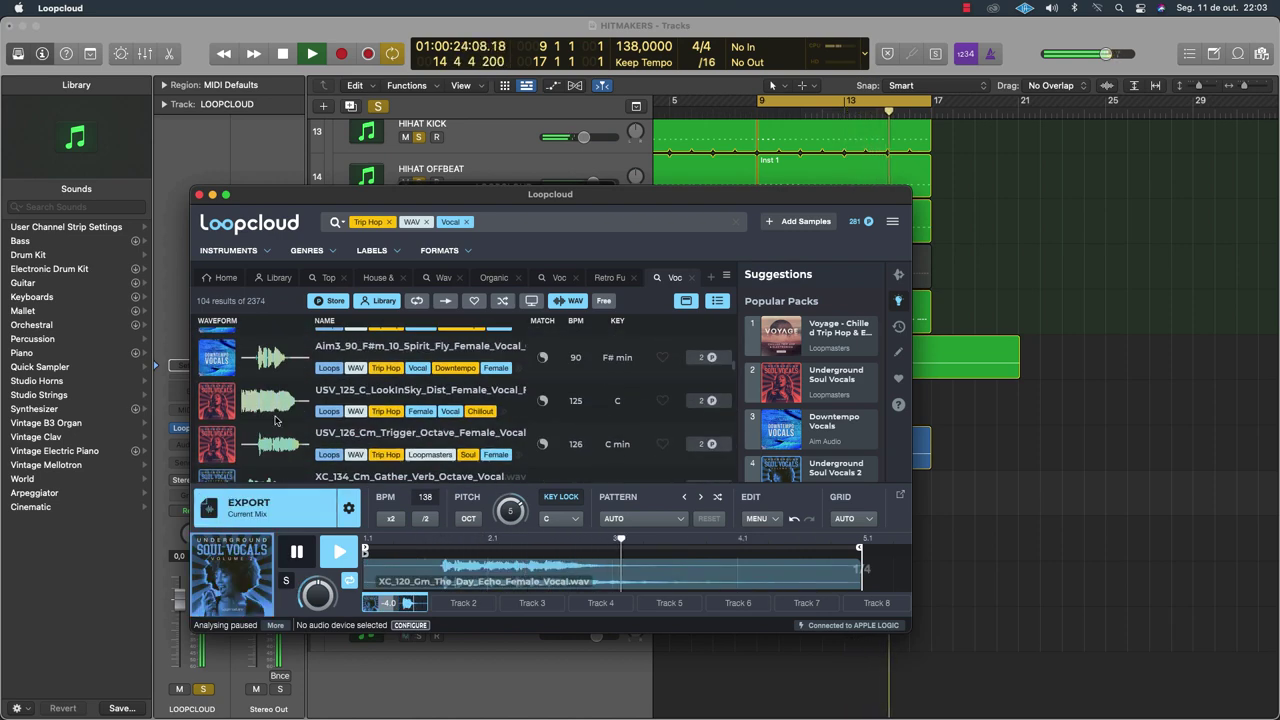
{"action": "scroll", "coordinate": [268, 377], "scroll_direction": "down", "scroll_amount": 5}
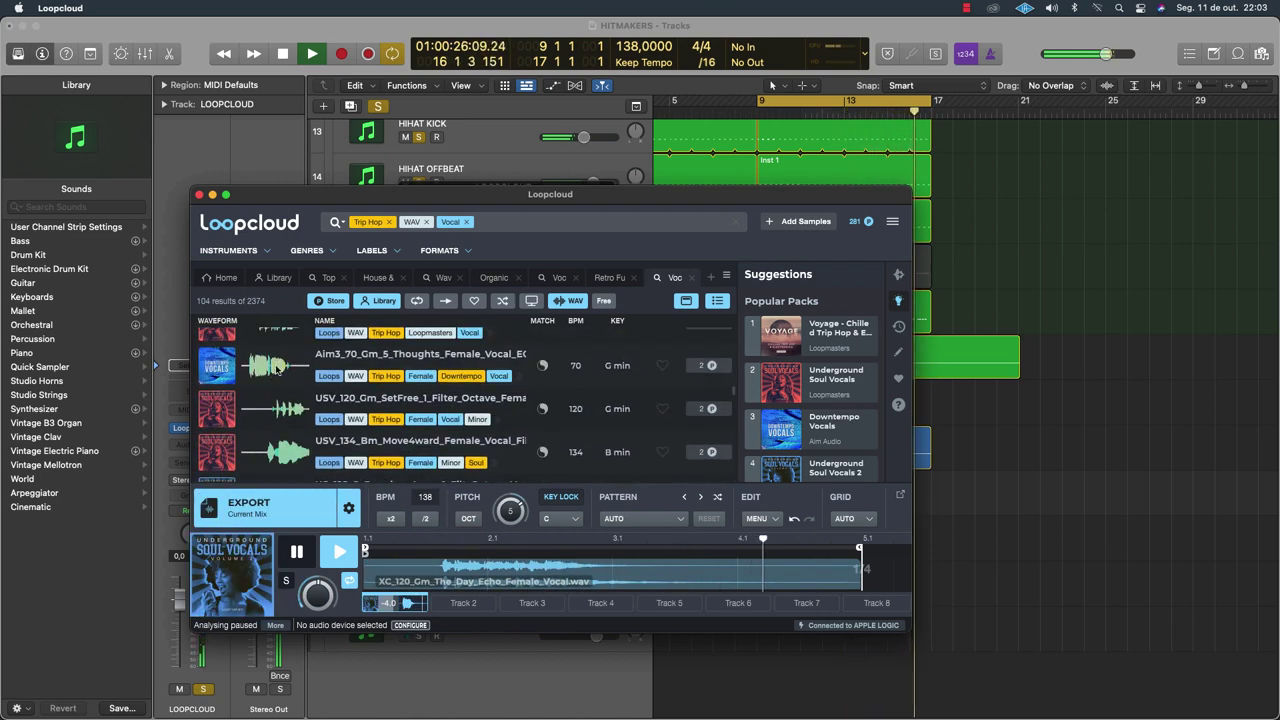
{"action": "left_click", "coordinate": [278, 369]}
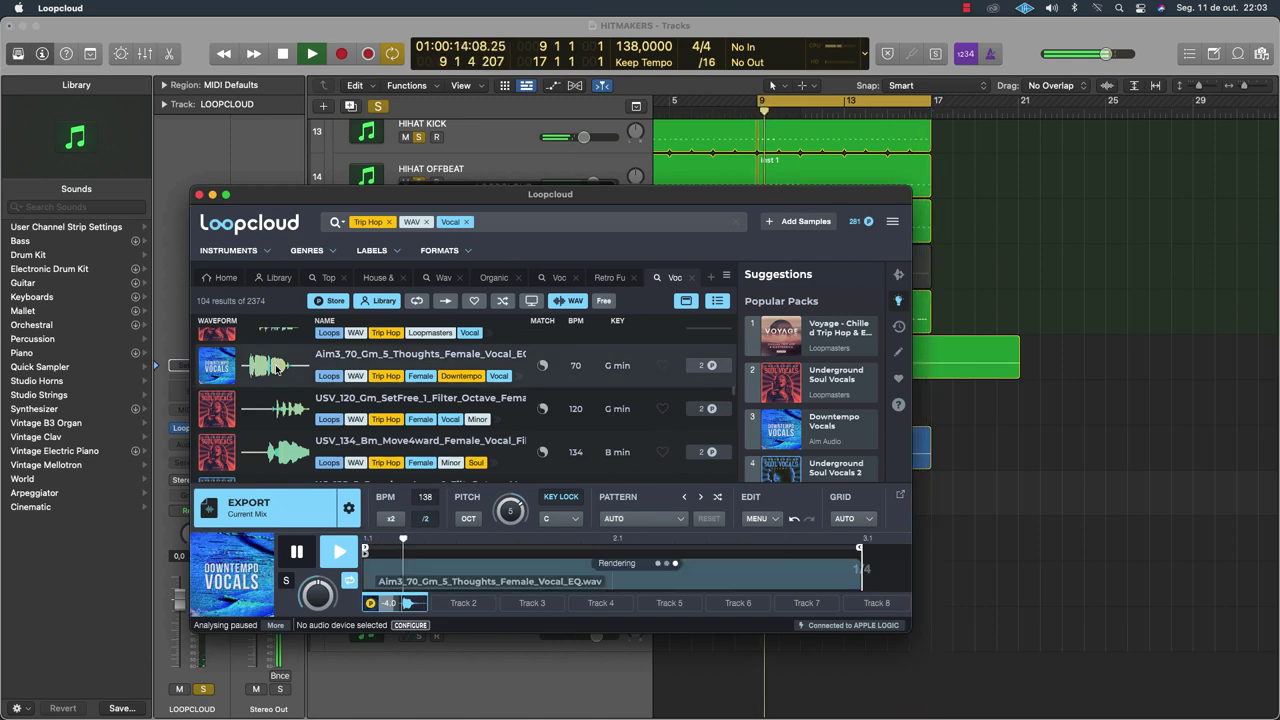
{"action": "scroll", "coordinate": [270, 362], "scroll_direction": "down", "scroll_amount": 5}
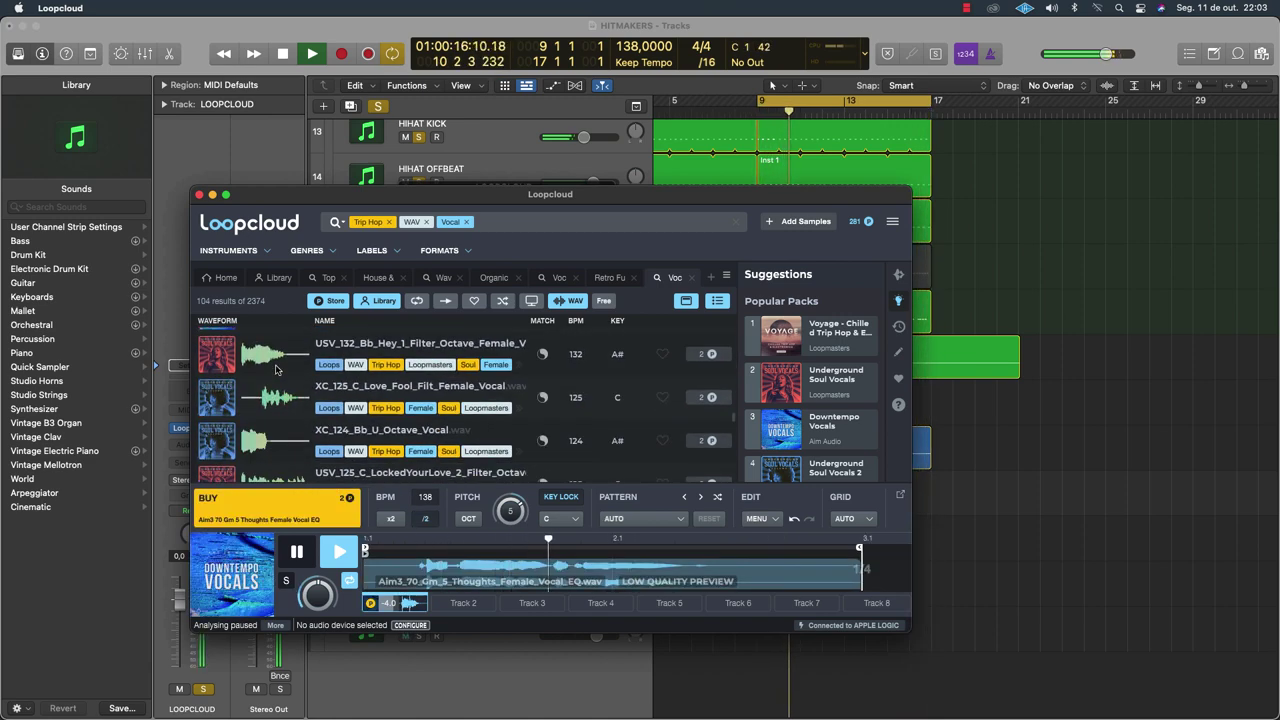
{"action": "left_click", "coordinate": [263, 354]}
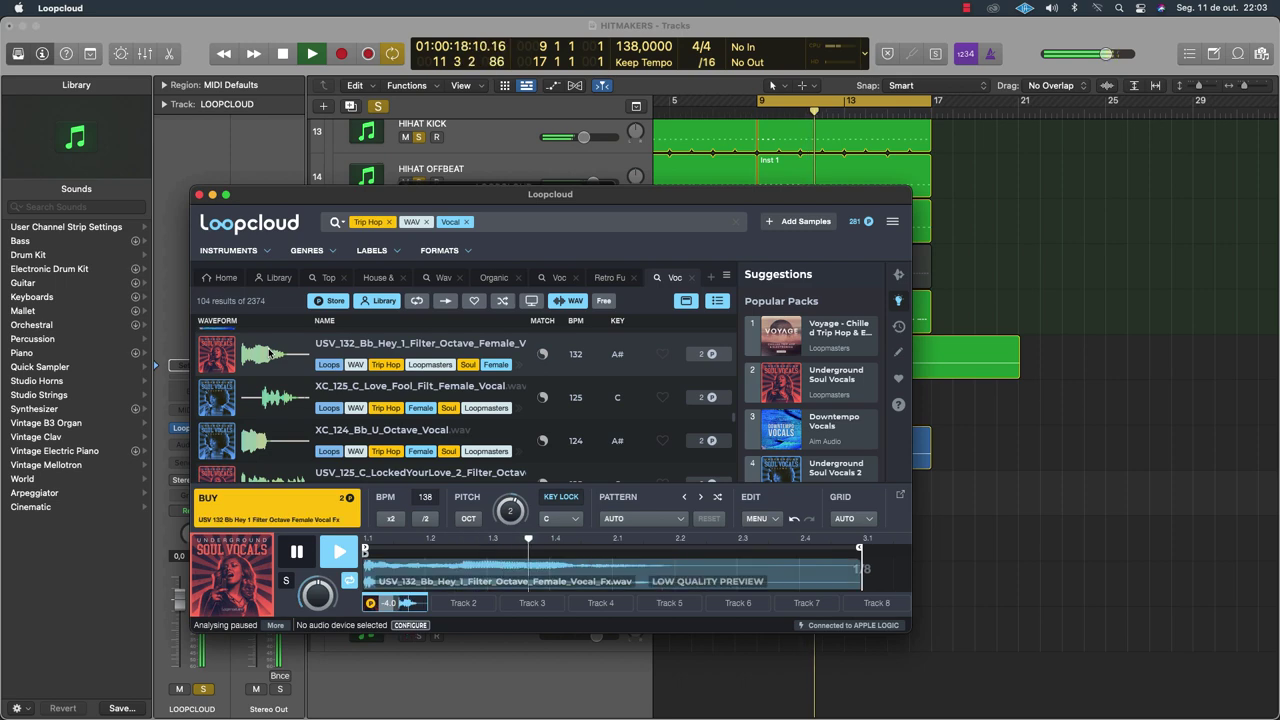
{"action": "scroll", "coordinate": [360, 400], "scroll_direction": "down", "scroll_amount": 5}
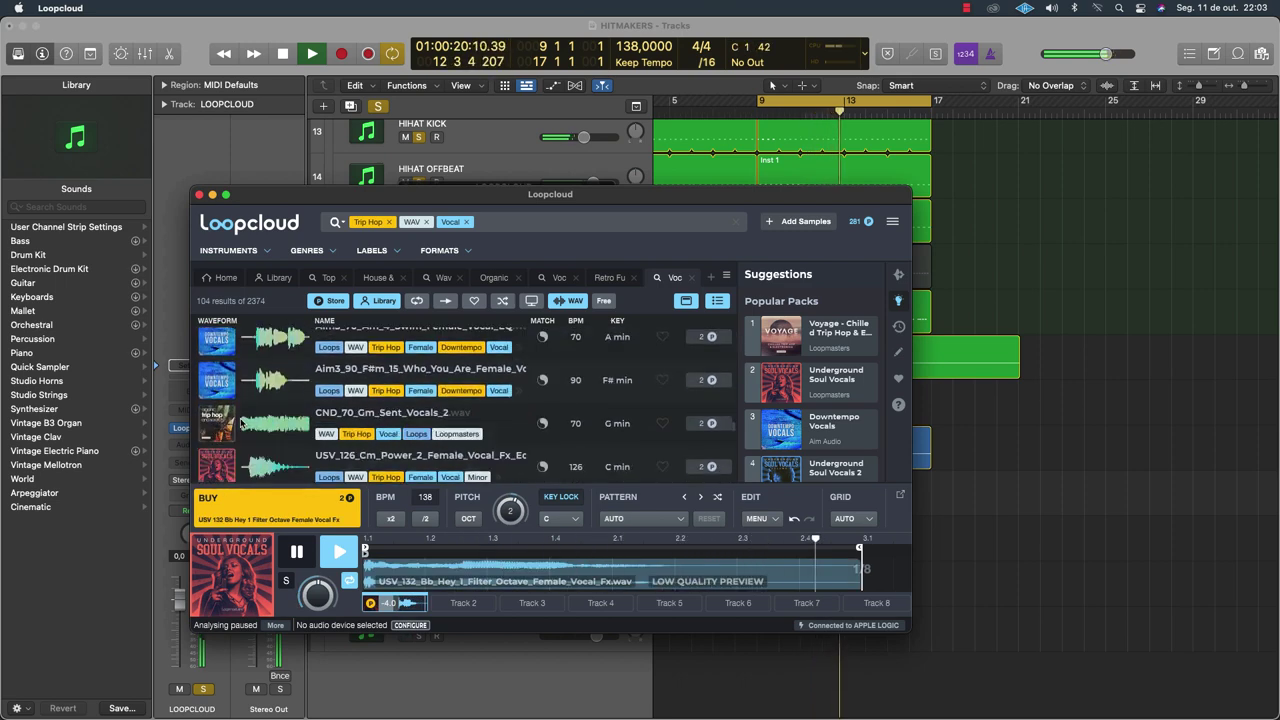
{"action": "left_click", "coordinate": [264, 428]}
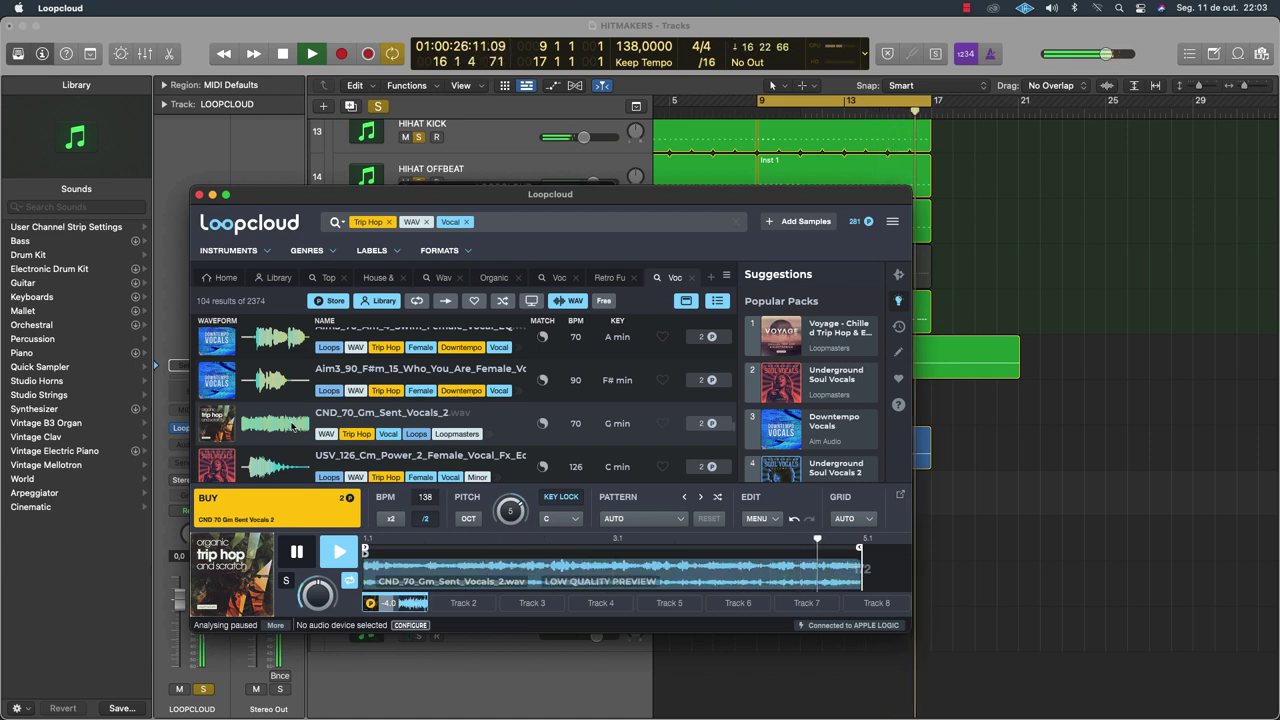
Audition Trip Hop vocals AR1_Vox_TheyFoundUs, You_Been_Echo, LJM_70_G#_Vox_NatureLove, My_Ocean_1_Filter_Octave and Trigger_Dist over the playing project
{"action": "scroll", "coordinate": [291, 426], "scroll_direction": "down", "scroll_amount": 3}
{"action": "left_click", "coordinate": [291, 426]}
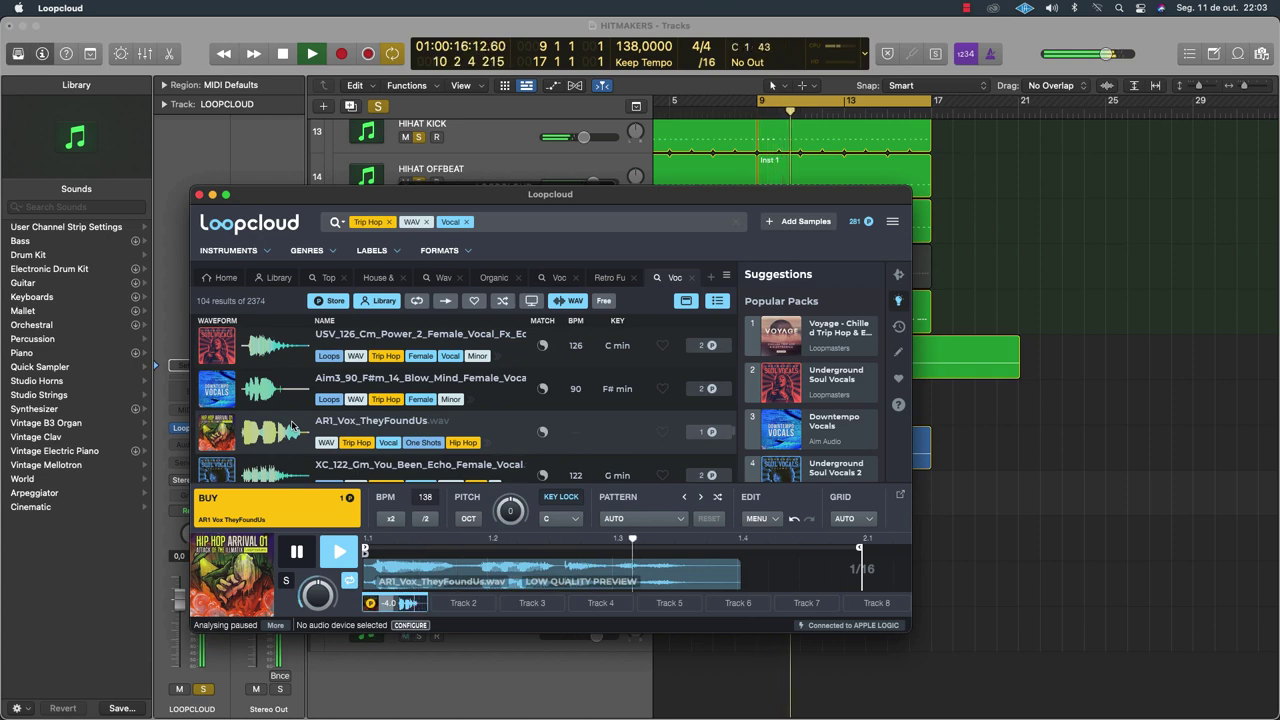
{"action": "left_click", "coordinate": [267, 464]}
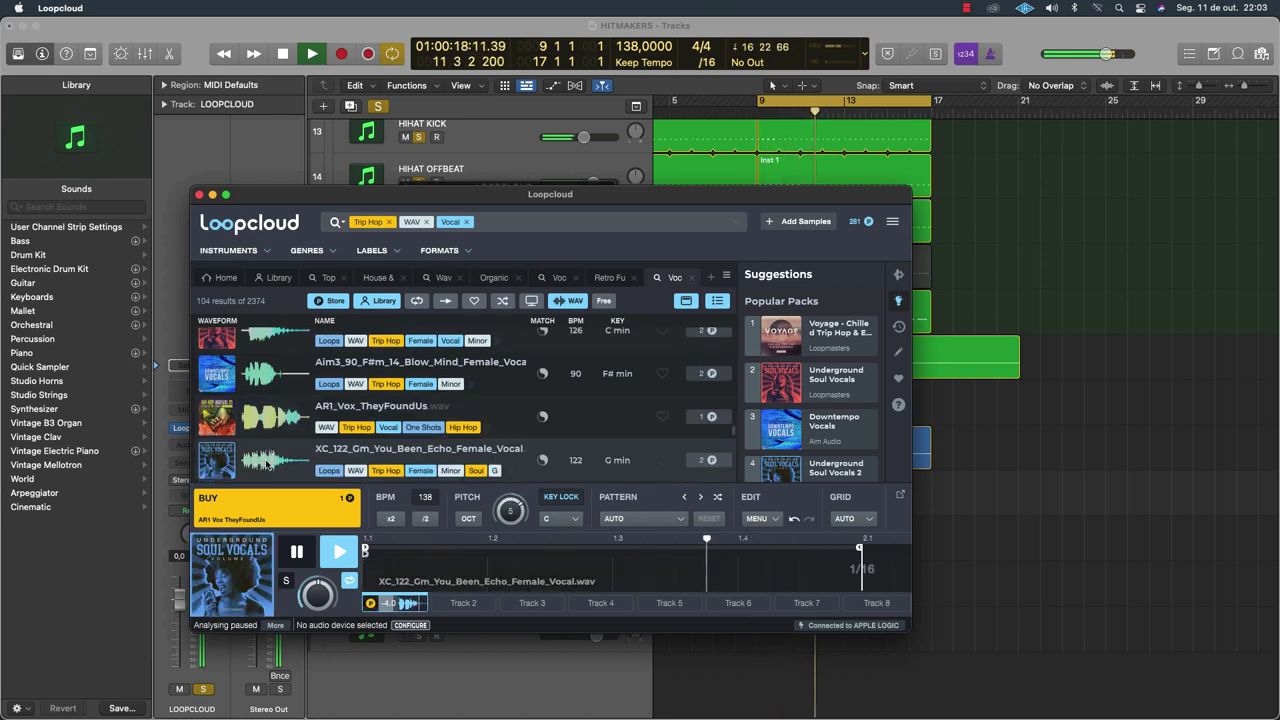
{"action": "scroll", "coordinate": [272, 414], "scroll_direction": "down", "scroll_amount": 4}
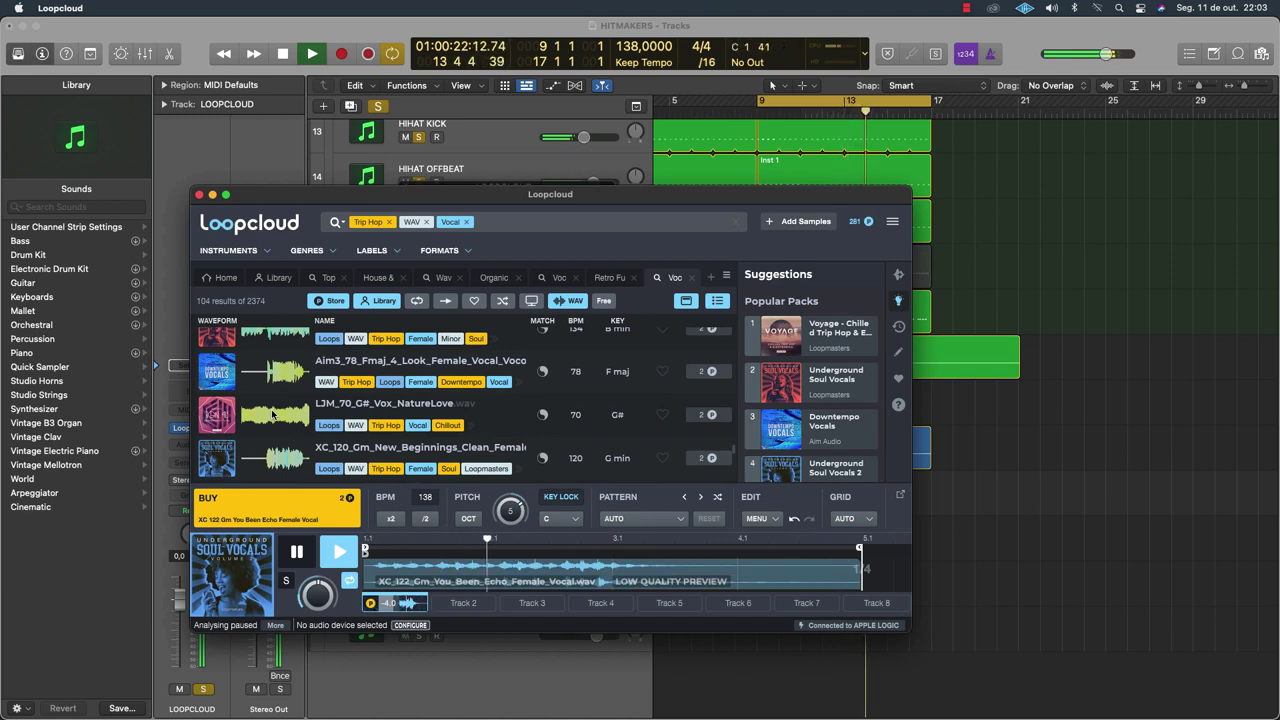
{"action": "left_click", "coordinate": [272, 414]}
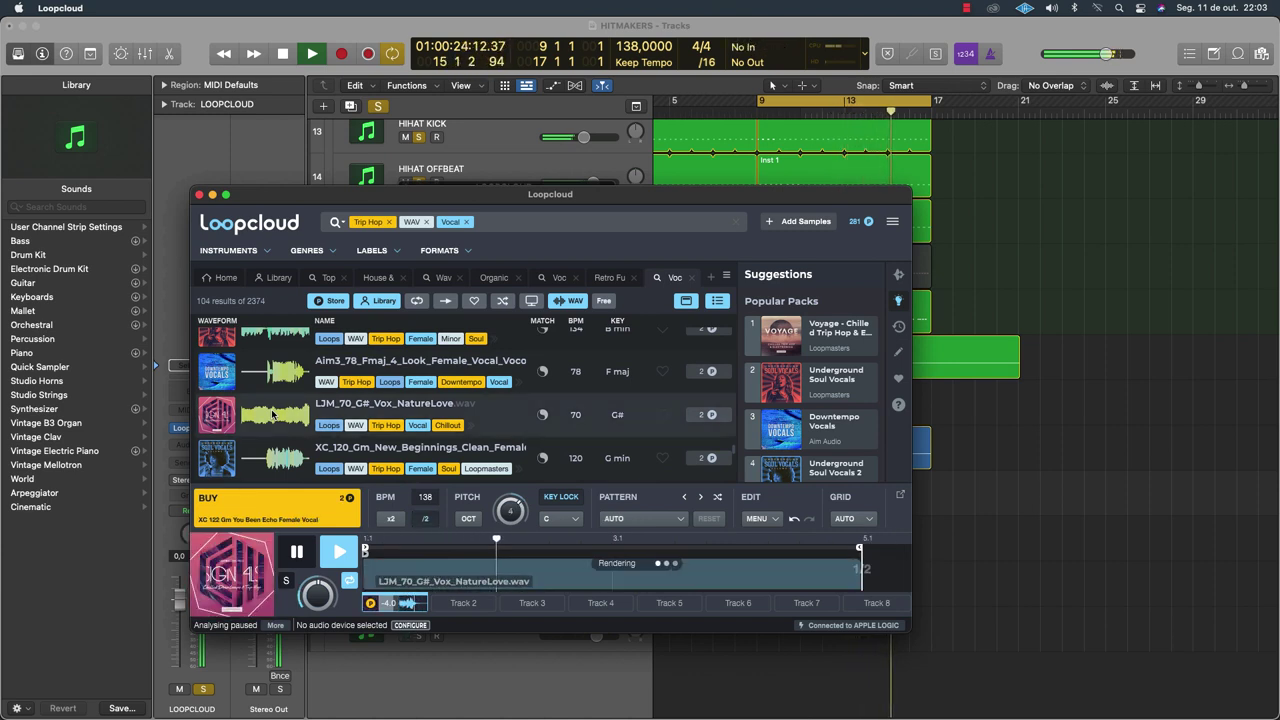
{"action": "scroll", "coordinate": [290, 420], "scroll_direction": "down", "scroll_amount": 2}
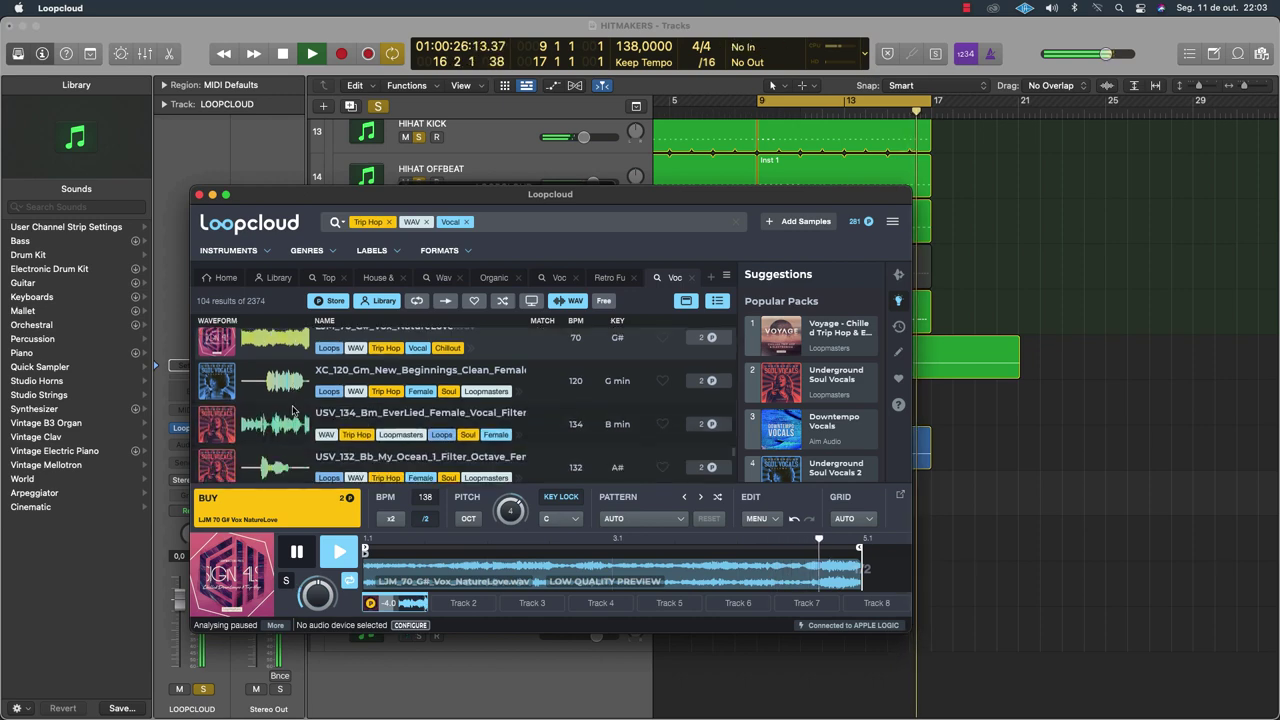
{"action": "left_click", "coordinate": [265, 467]}
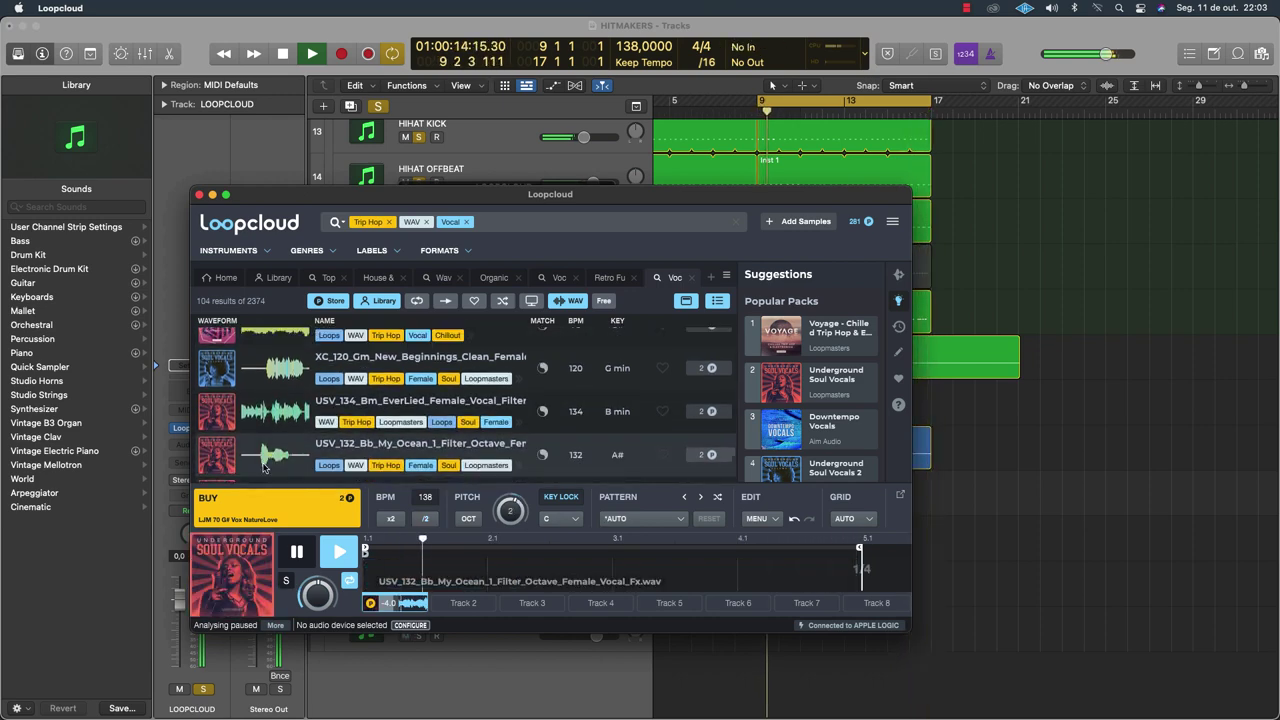
{"action": "scroll", "coordinate": [279, 456], "scroll_direction": "down", "scroll_amount": 5}
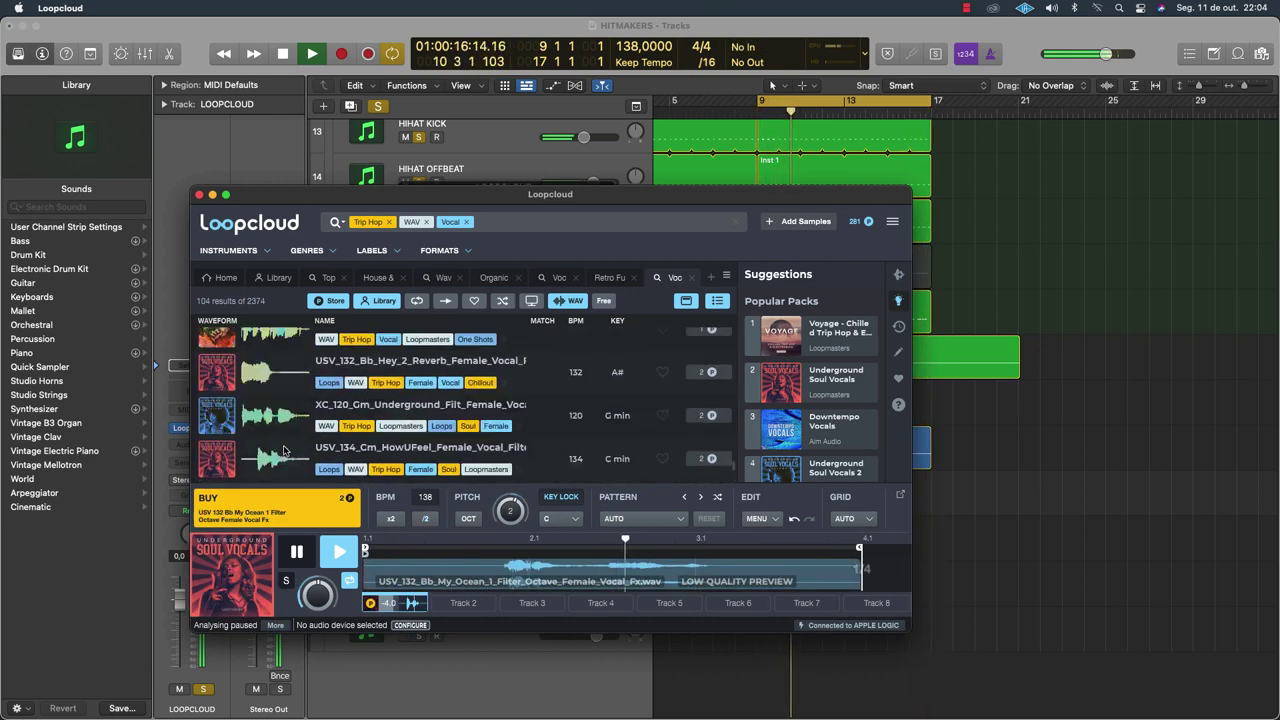
{"action": "left_click", "coordinate": [280, 370]}
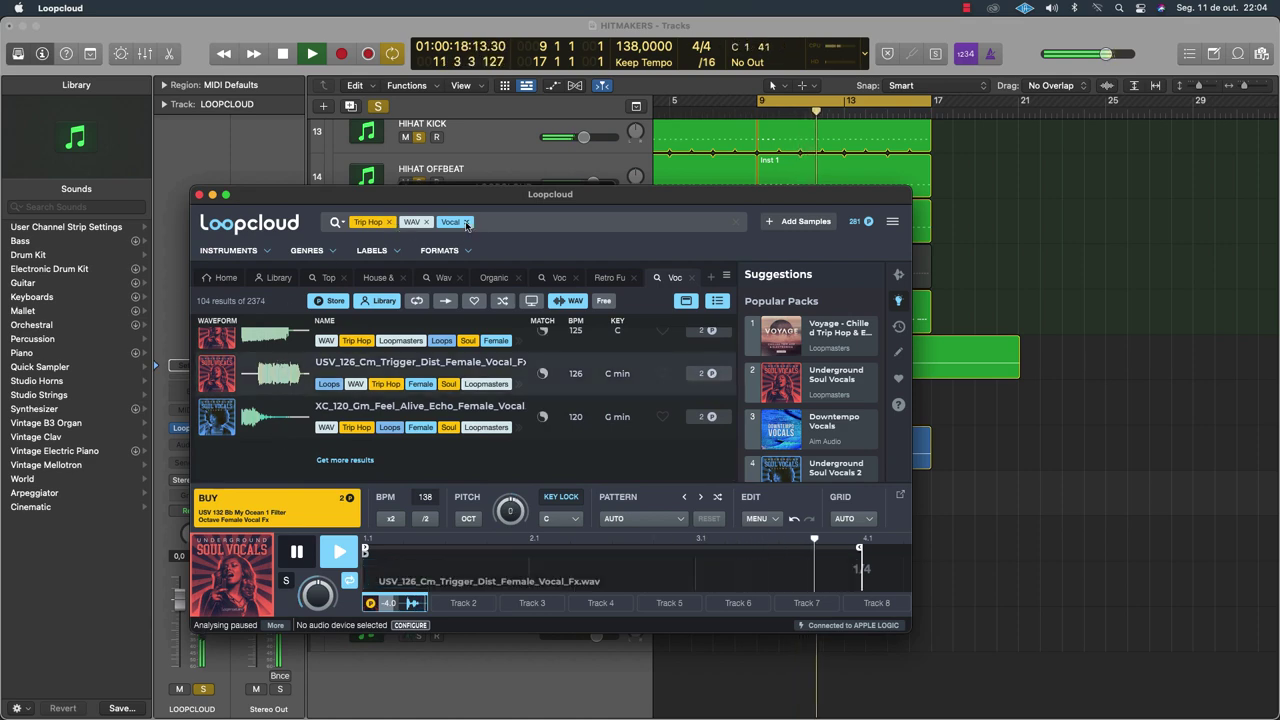
Replace the Trip Hop genre filter with Psy Trance in the vocal sample search
{"action": "type", "text": "psyrter"}
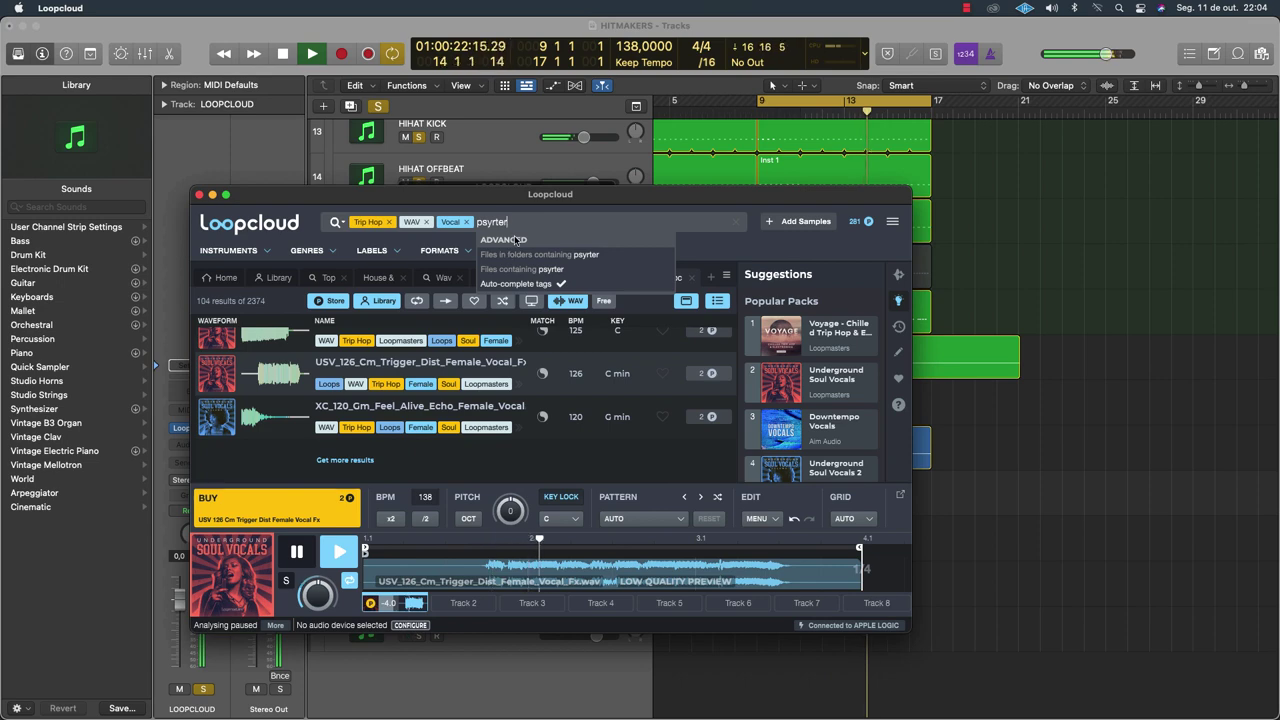
{"action": "key", "text": "BackSpace"}
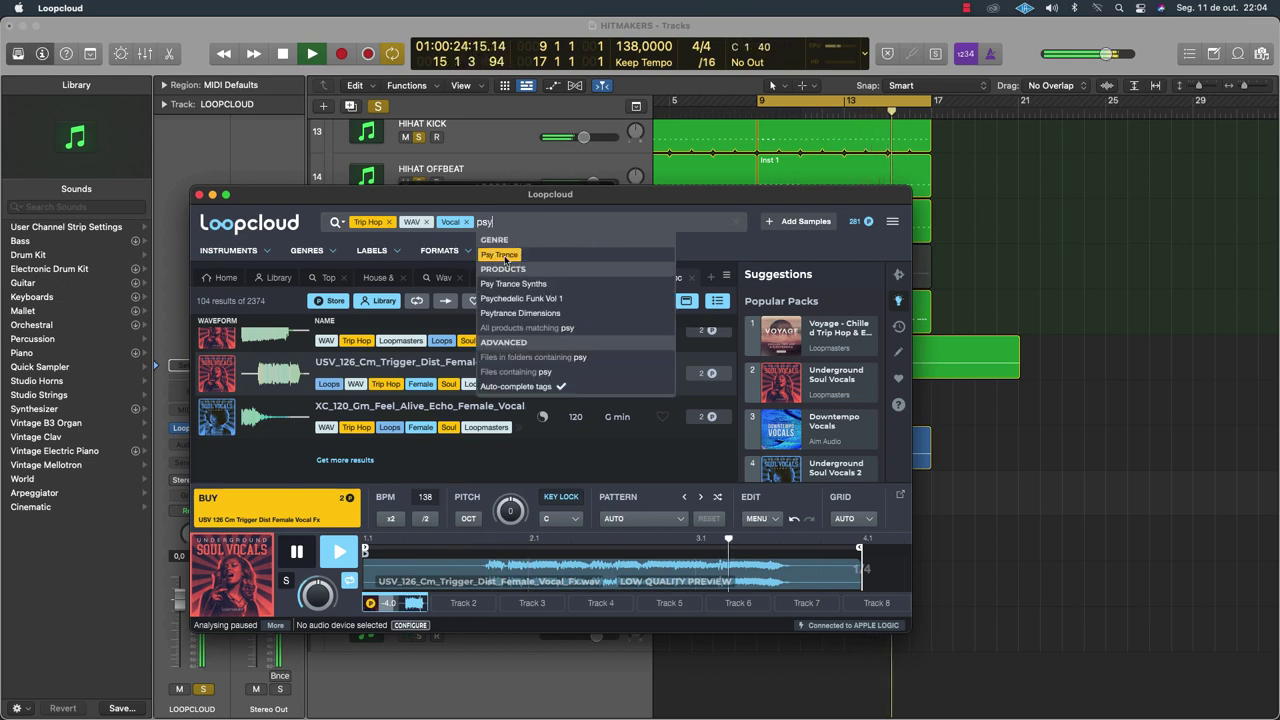
{"action": "left_click", "coordinate": [500, 255]}
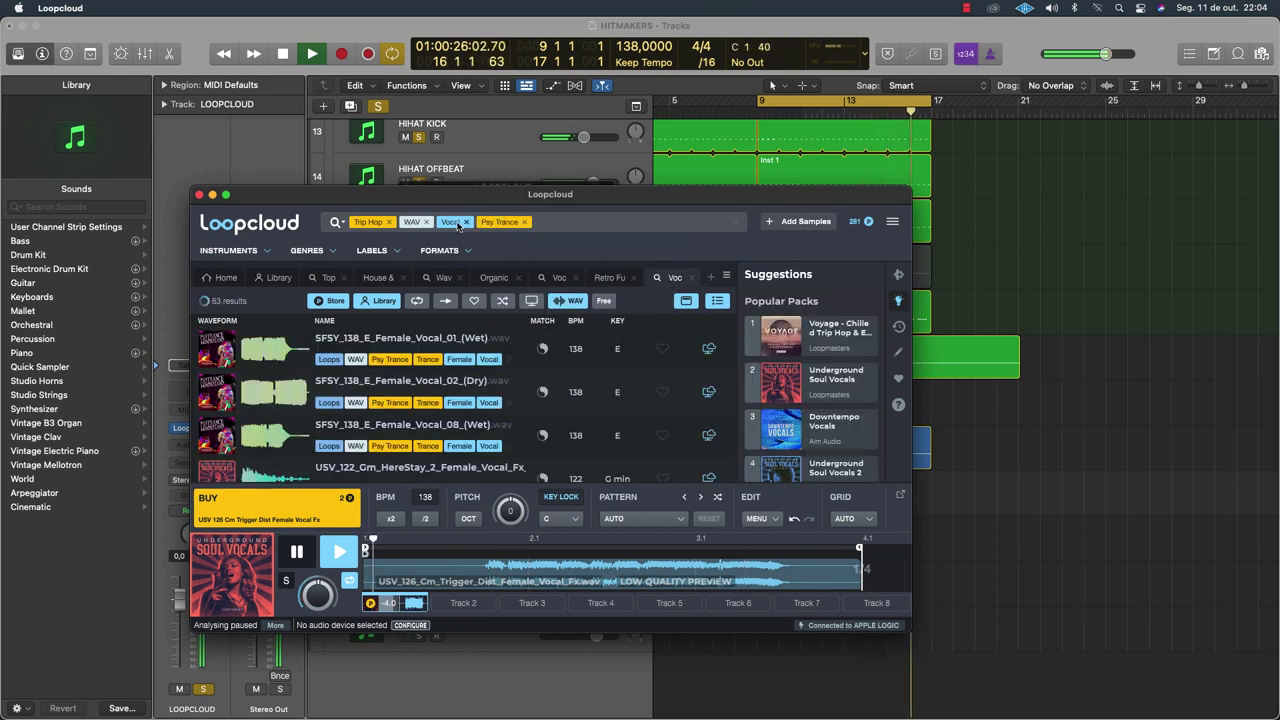
{"action": "left_click", "coordinate": [388, 222]}
Audition Psy Trance results PV_138_VOX_RD_69_A, SETP_140_F#_Shamanic_Voice_11_(Wet2), SFSY_138_E_Female_Vocal_02_(Dry) and S53_138_F_Syn_Fx_41
{"action": "left_click", "coordinate": [421, 351]}
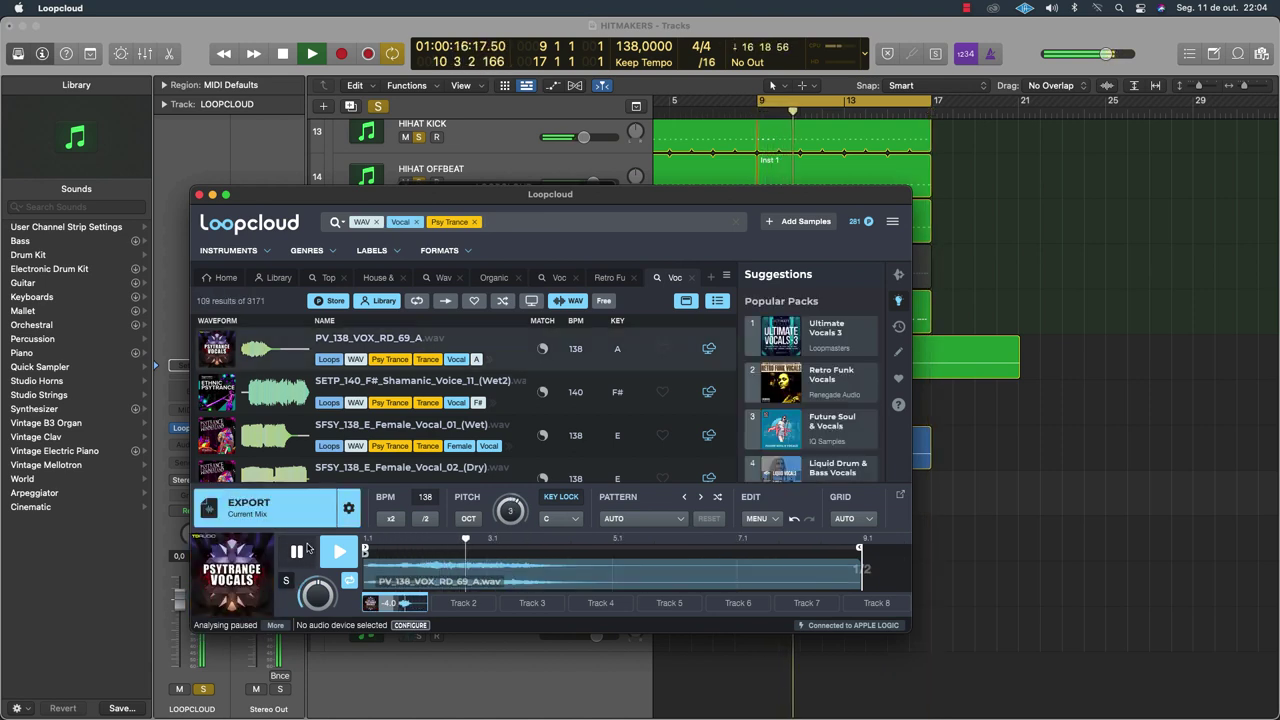
{"action": "left_click", "coordinate": [270, 392]}
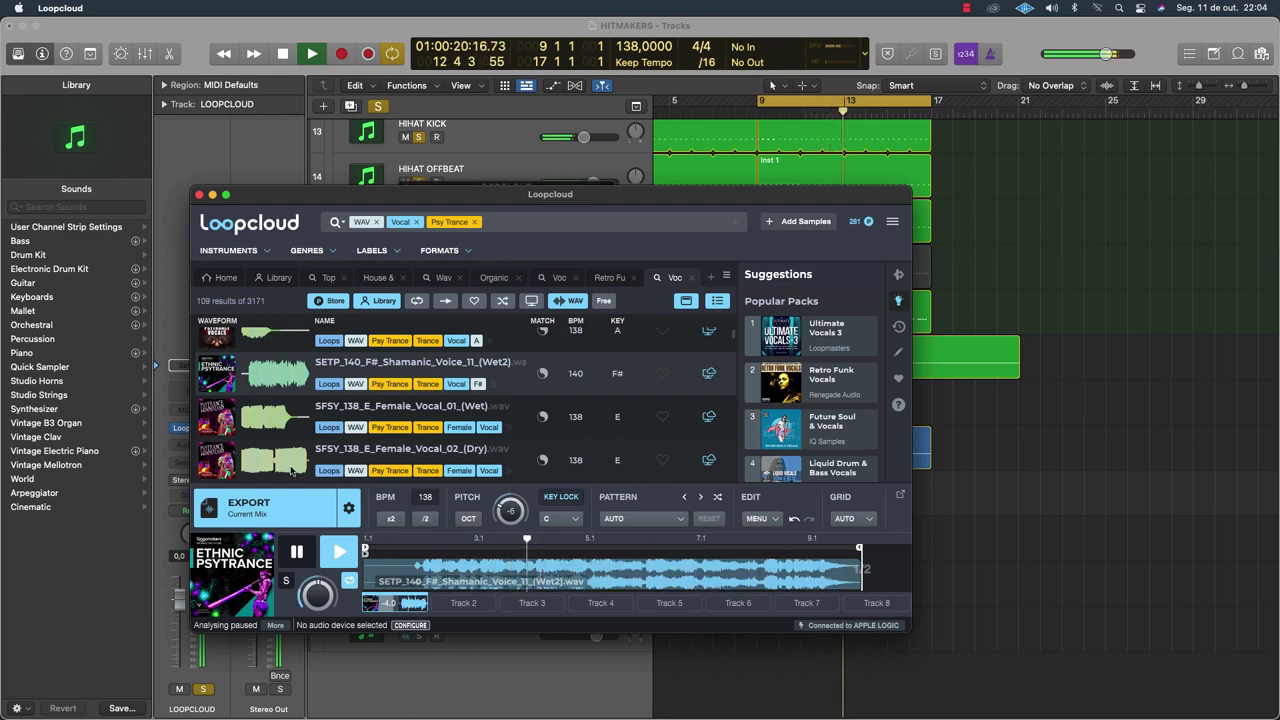
{"action": "left_click", "coordinate": [292, 470]}
{"action": "scroll", "coordinate": [275, 440], "scroll_direction": "down", "scroll_amount": 3}
{"action": "left_click", "coordinate": [260, 408]}
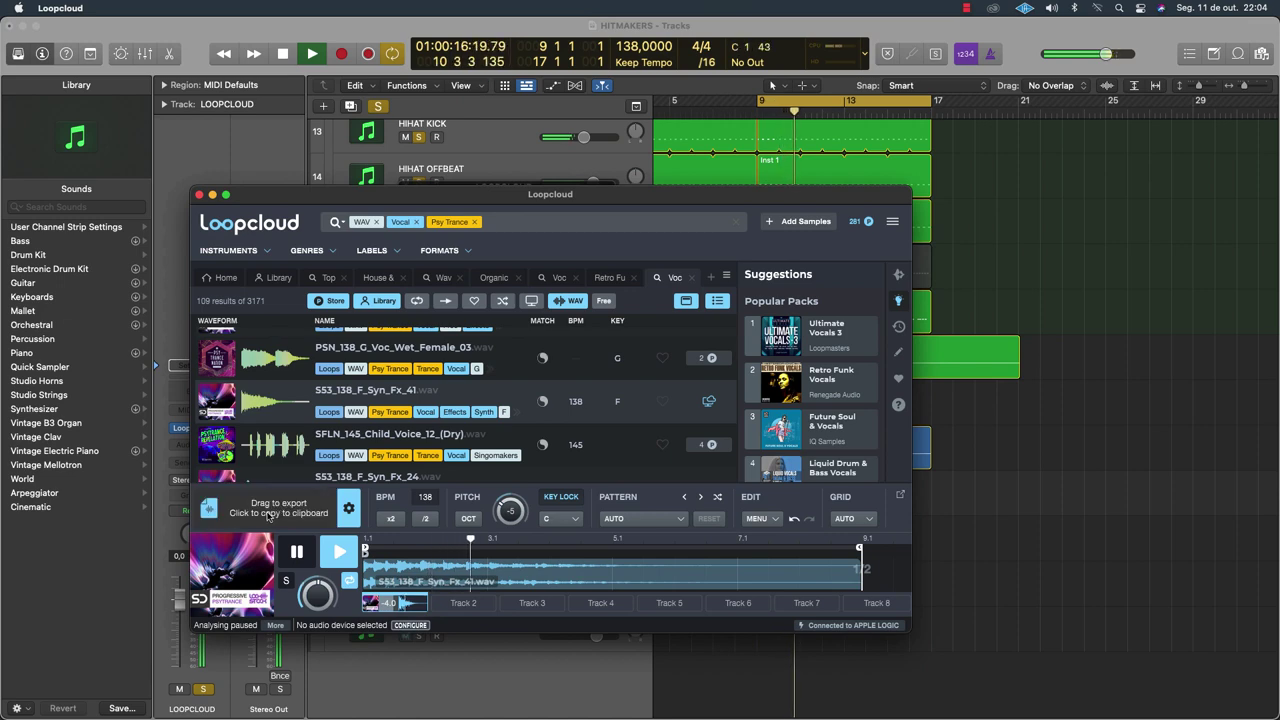
Place the S53_138_F_Syn_Fx_41 sample on a new audio track in Logic Pro and move that track directly below AMBIENCE 3
{"action": "left_click_drag", "start_coordinate": [417, 523], "coordinate": [838, 626]}
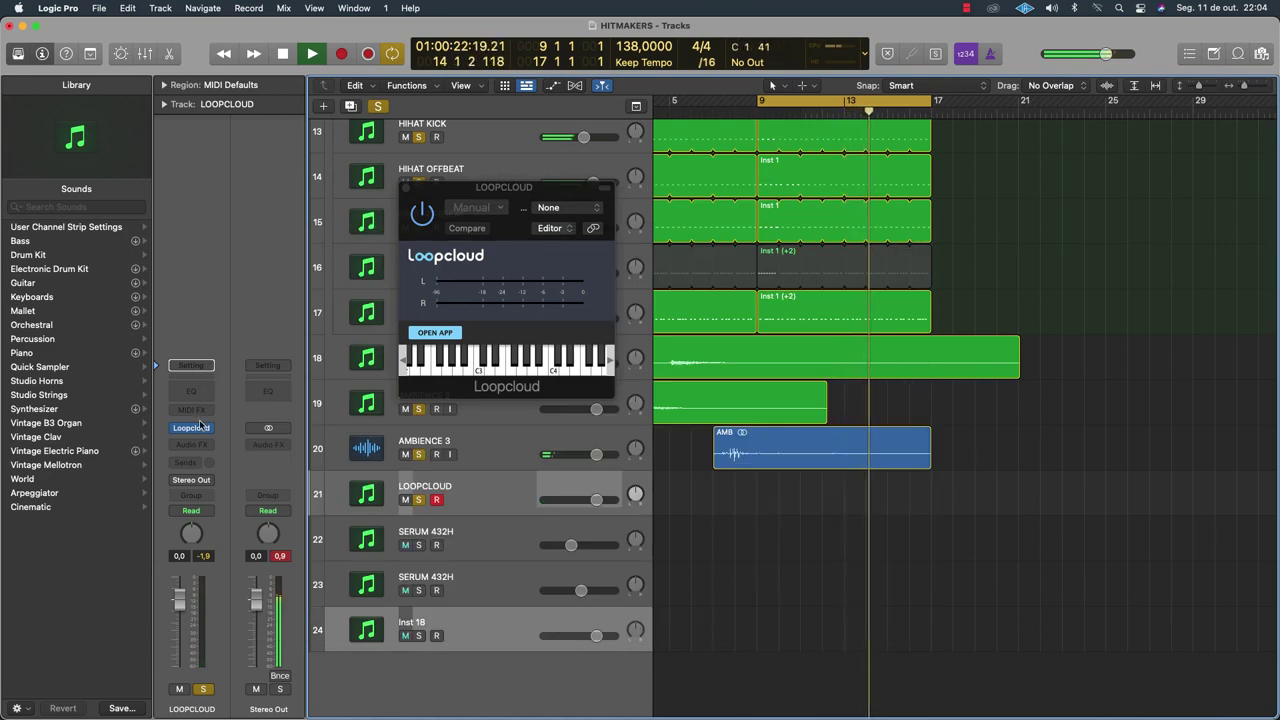
{"action": "left_click", "coordinate": [435, 332]}
{"action": "left_click_drag", "start_coordinate": [255, 508], "coordinate": [801, 680]}
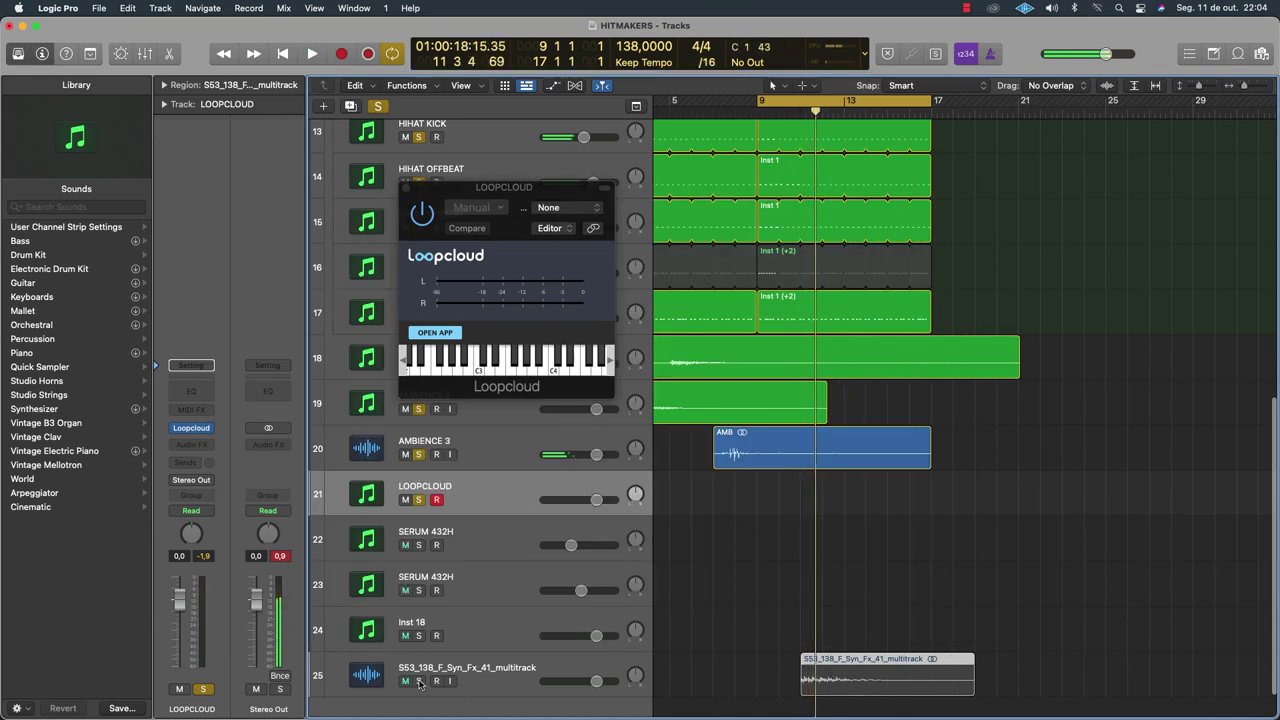
{"action": "left_click_drag", "start_coordinate": [503, 661], "coordinate": [487, 490]}
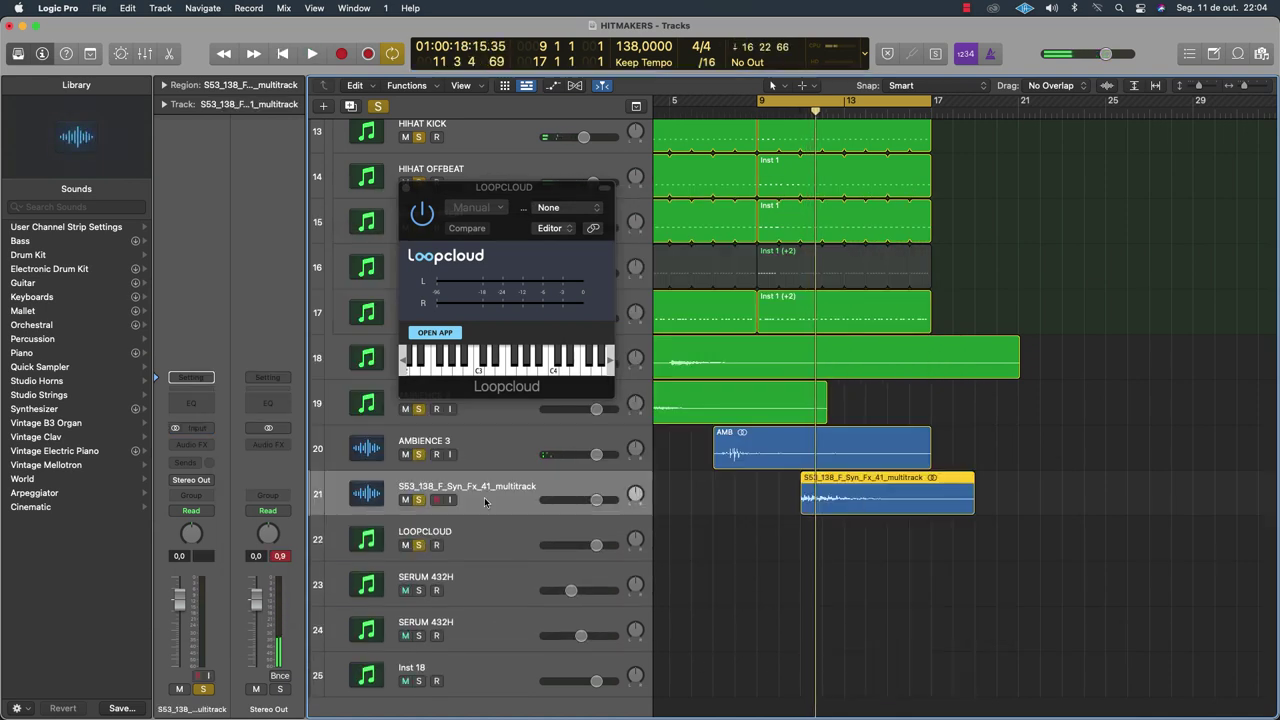
Play the project and lower the S53_138_F_Syn_Fx_41 track's volume to -6.2 dB
{"action": "key", "text": "space"}
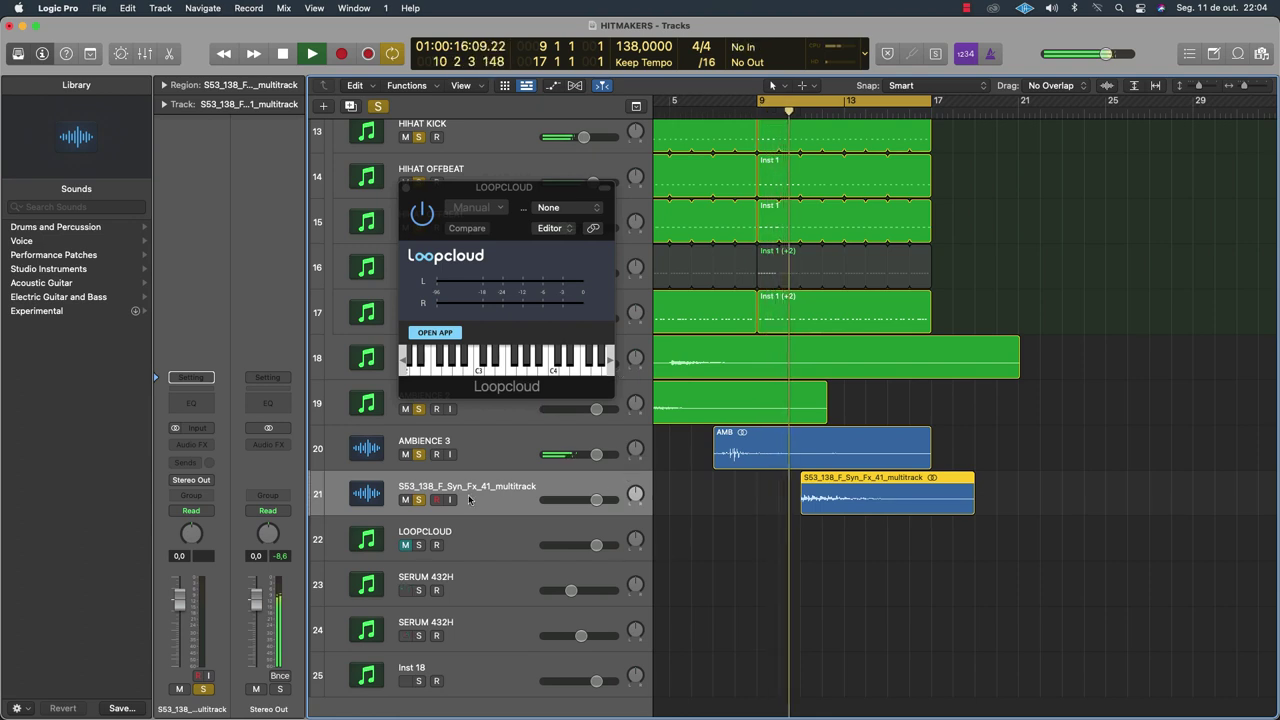
{"action": "left_click_drag", "start_coordinate": [596, 499], "coordinate": [577, 499]}
{"action": "key", "text": "super+Up"}
{"action": "key", "text": "super+Up"}
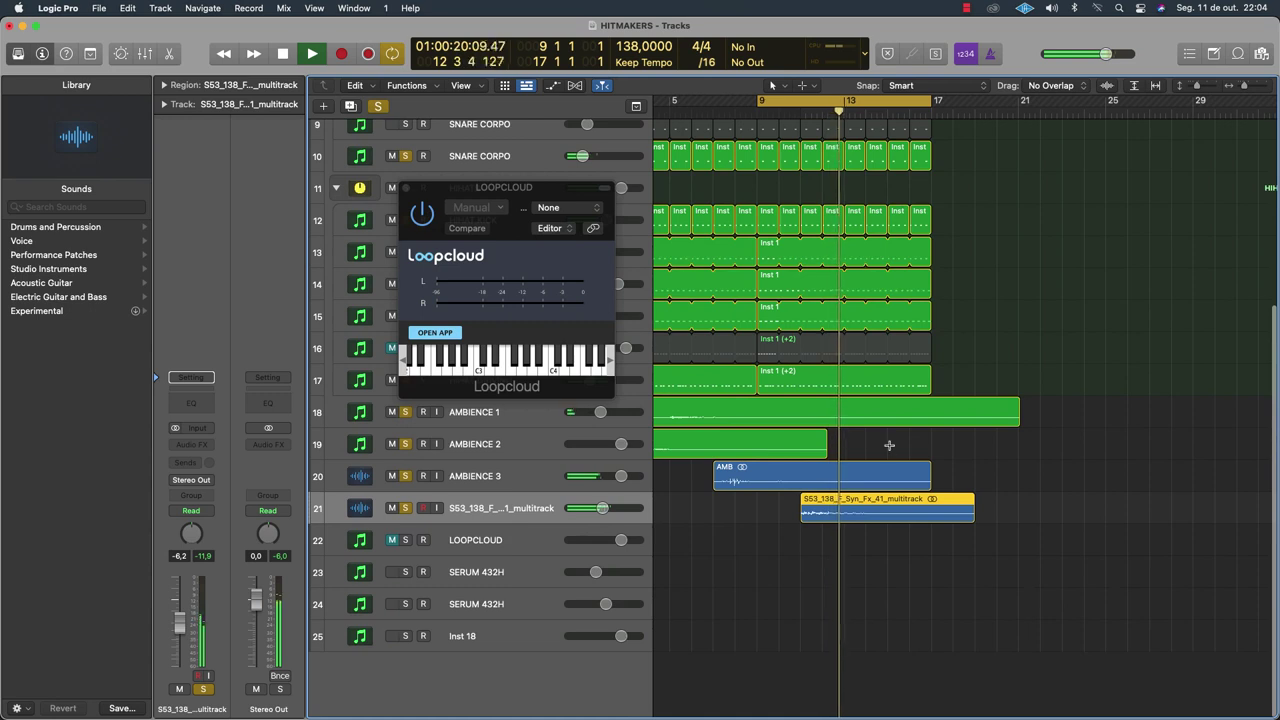
Move the S53_138_F_Syn_Fx_41 region to start at bar 9 and loop playback from bar 5 to bar 28
{"action": "left_click_drag", "start_coordinate": [800, 505], "coordinate": [757, 505]}
{"action": "left_click_drag", "start_coordinate": [673, 103], "coordinate": [1168, 240]}
{"action": "key", "text": "space"}
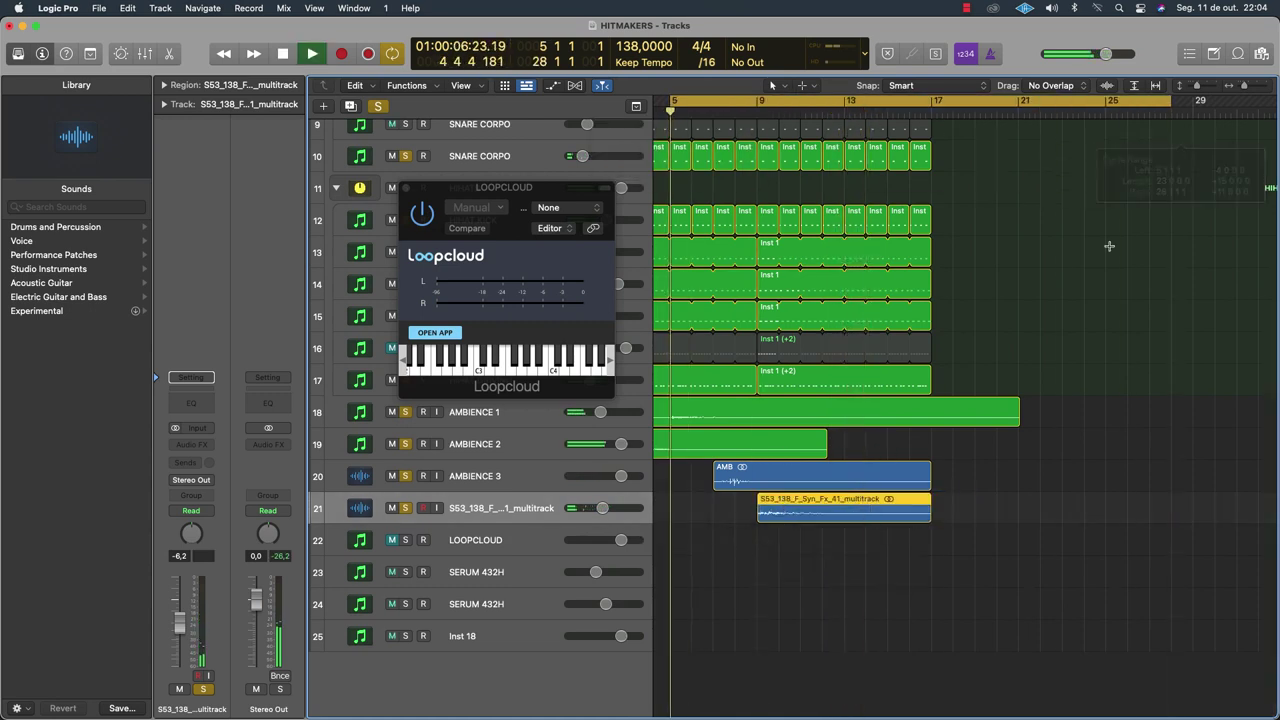
Rename the S53_138_F_Syn_Fx_41 track as AMBIENCE 4 and lower its volume to -10.4 dB
{"action": "double_click", "coordinate": [513, 508]}
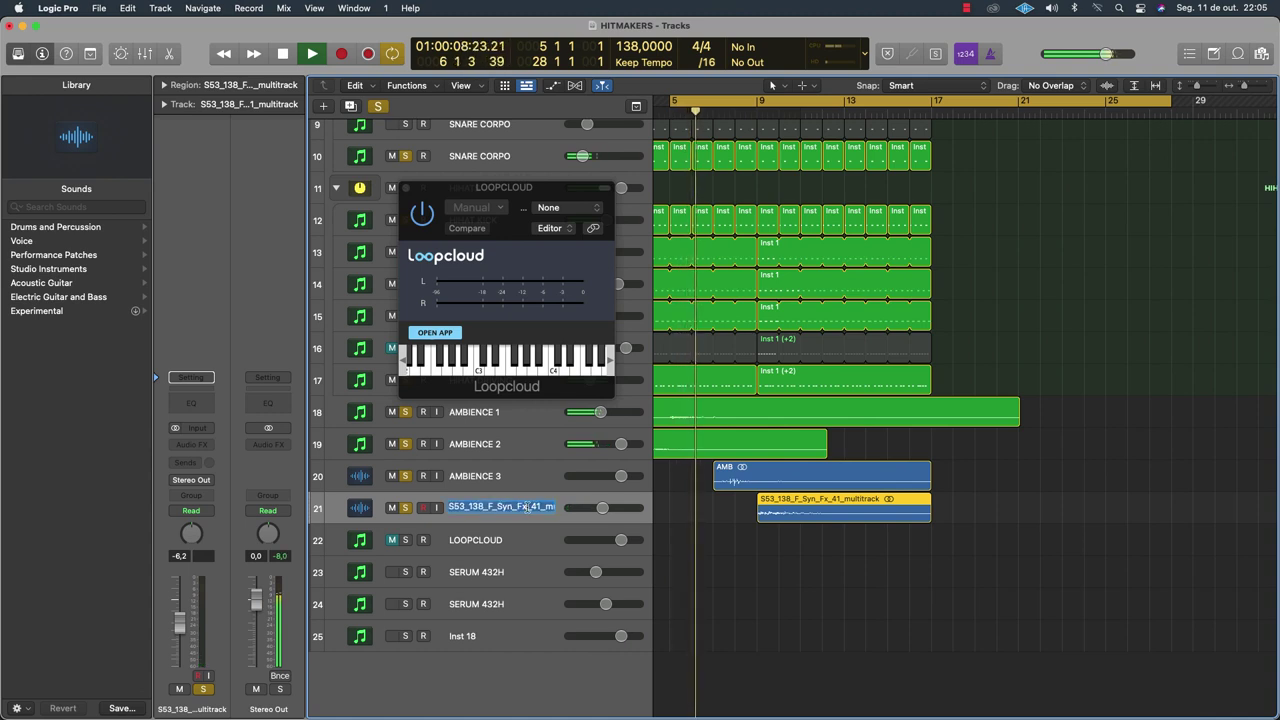
{"action": "type", "text": "AMBIENCE 4"}
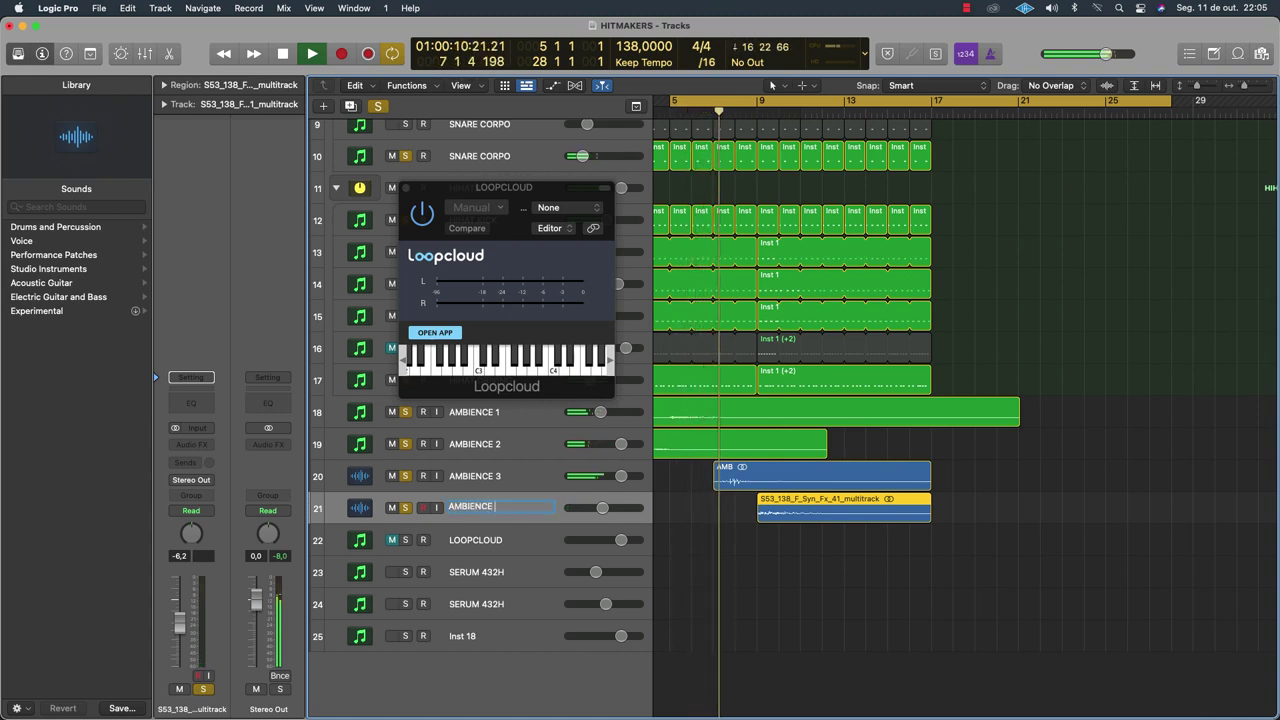
{"action": "key", "text": "Return"}
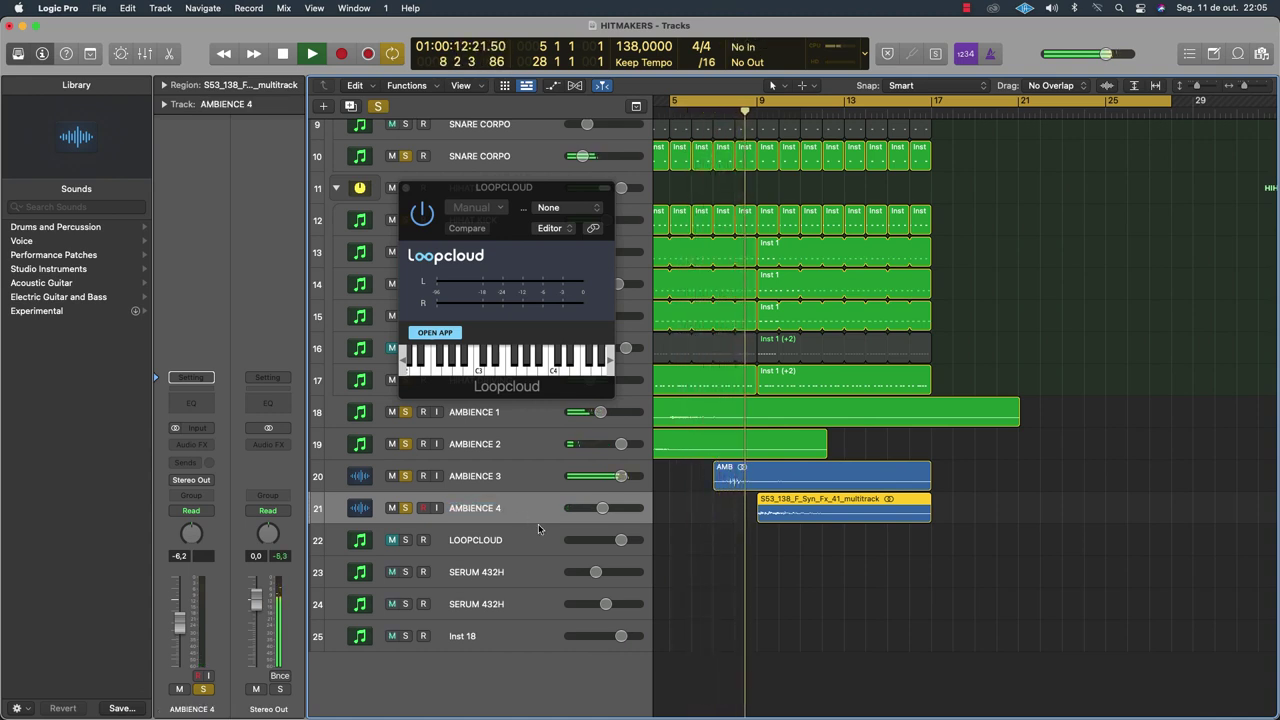
{"action": "left_click_drag", "start_coordinate": [602, 508], "coordinate": [596, 508]}
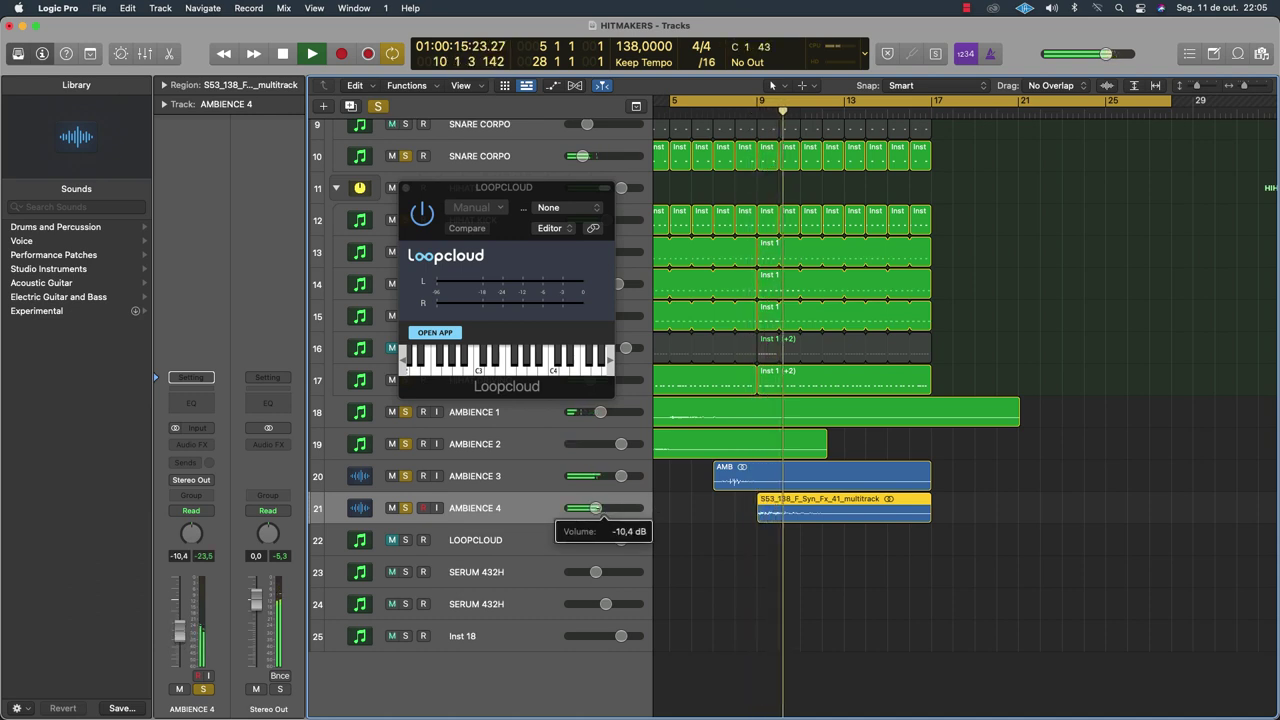
Close the Loopcloud plugin window, set the cycle range to bars 1 to 17 and listen through all the ambience layers
{"action": "left_click", "coordinate": [406, 188]}
{"action": "scroll", "coordinate": [938, 462], "scroll_direction": "left", "scroll_amount": 5}
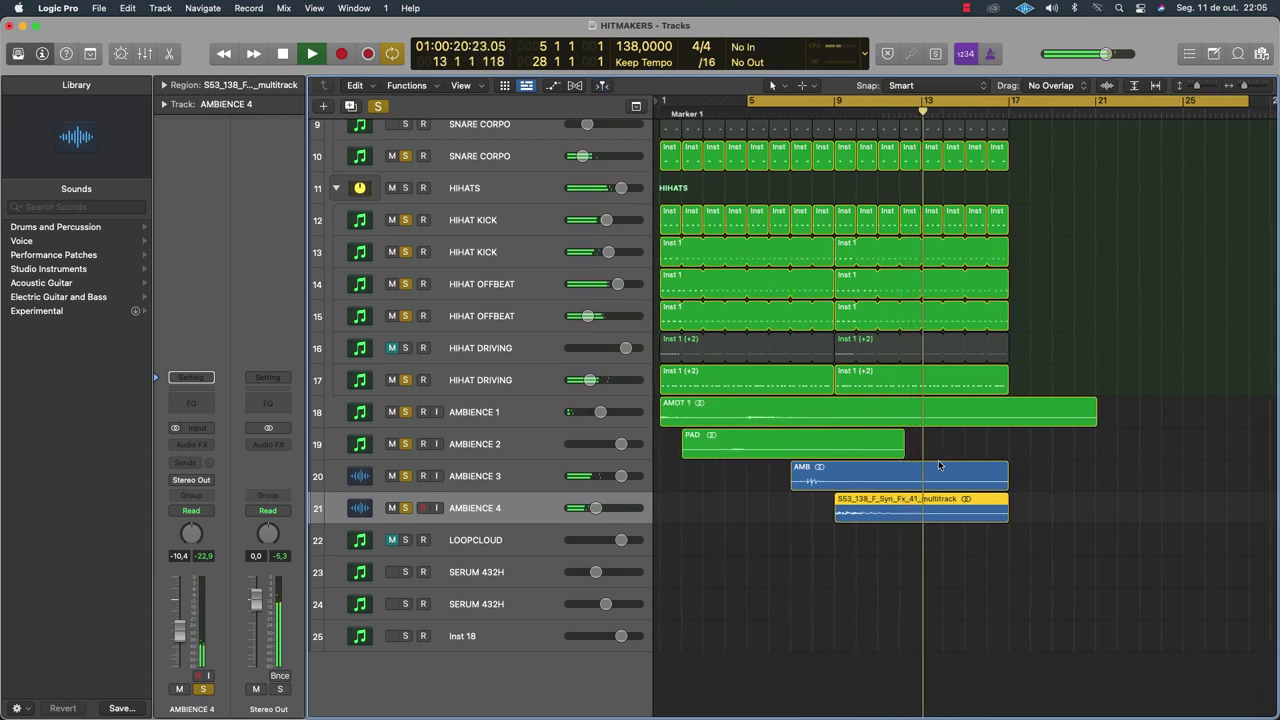
{"action": "key", "text": "super+Left"}
{"action": "key", "text": "super+Left"}
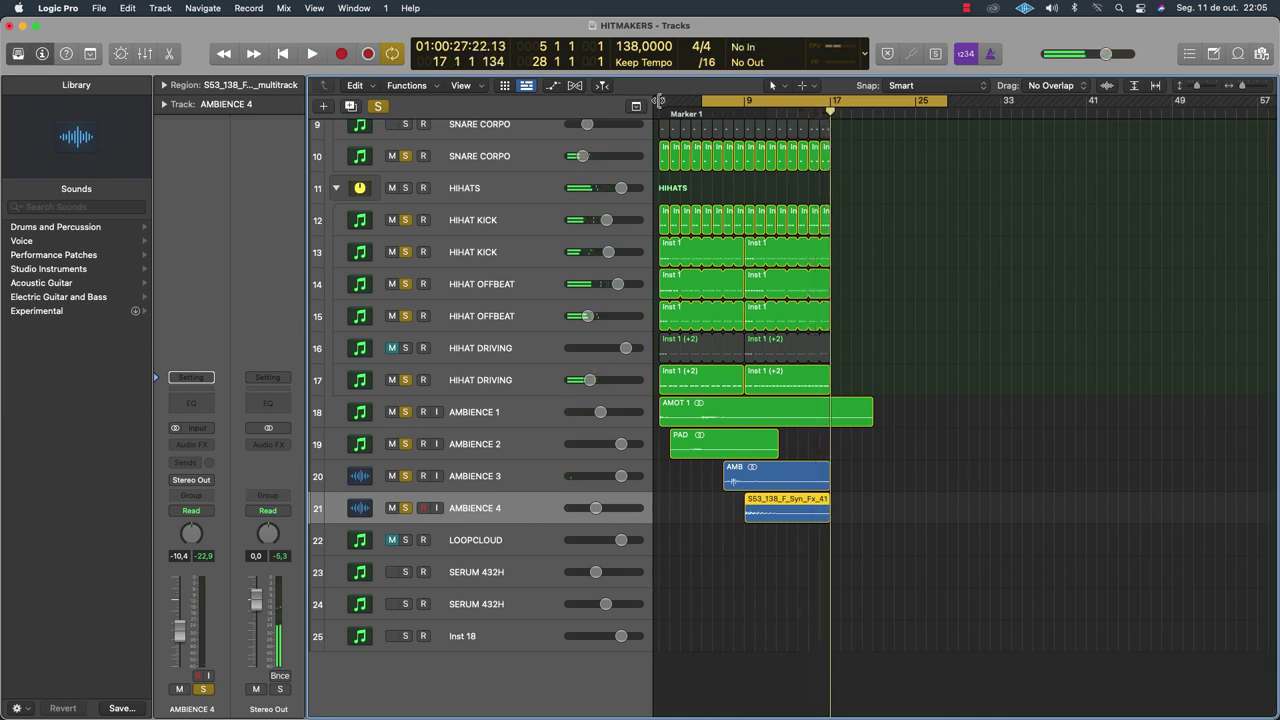
{"action": "left_click_drag", "start_coordinate": [659, 100], "coordinate": [836, 140]}
{"action": "key", "text": "space"}
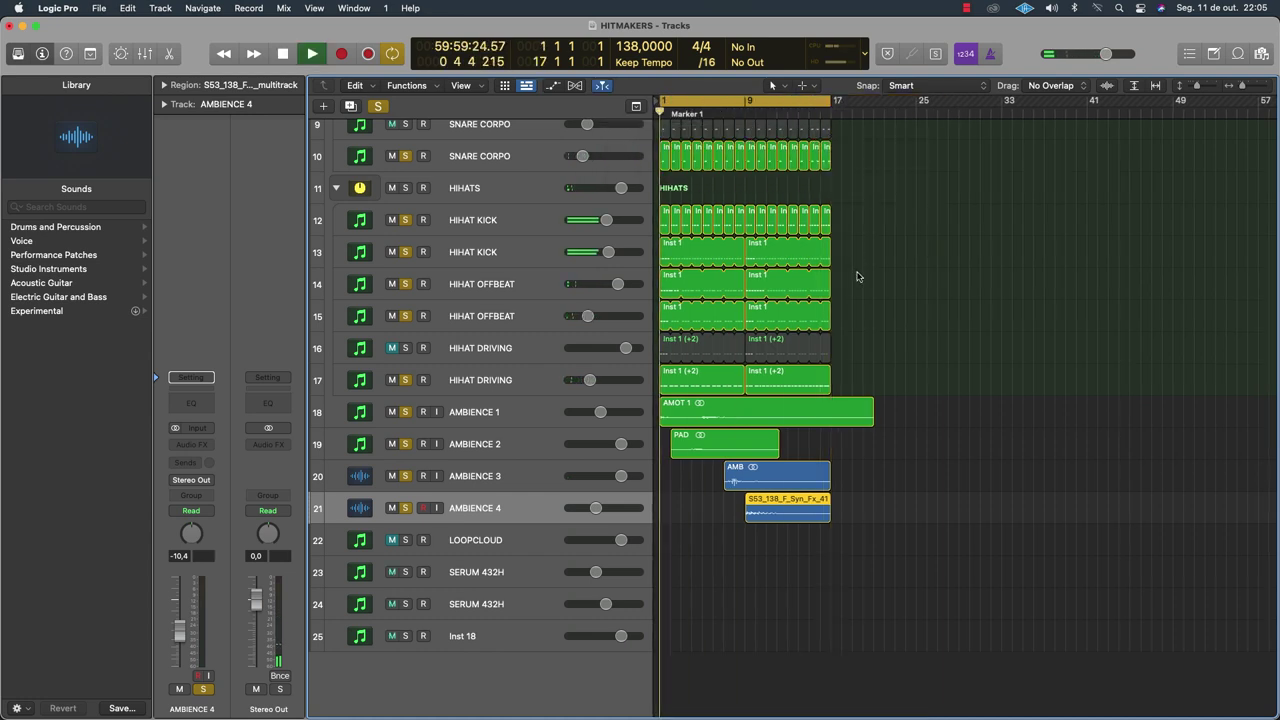
{"action": "scroll", "coordinate": [858, 277], "scroll_direction": "up", "scroll_amount": 5}
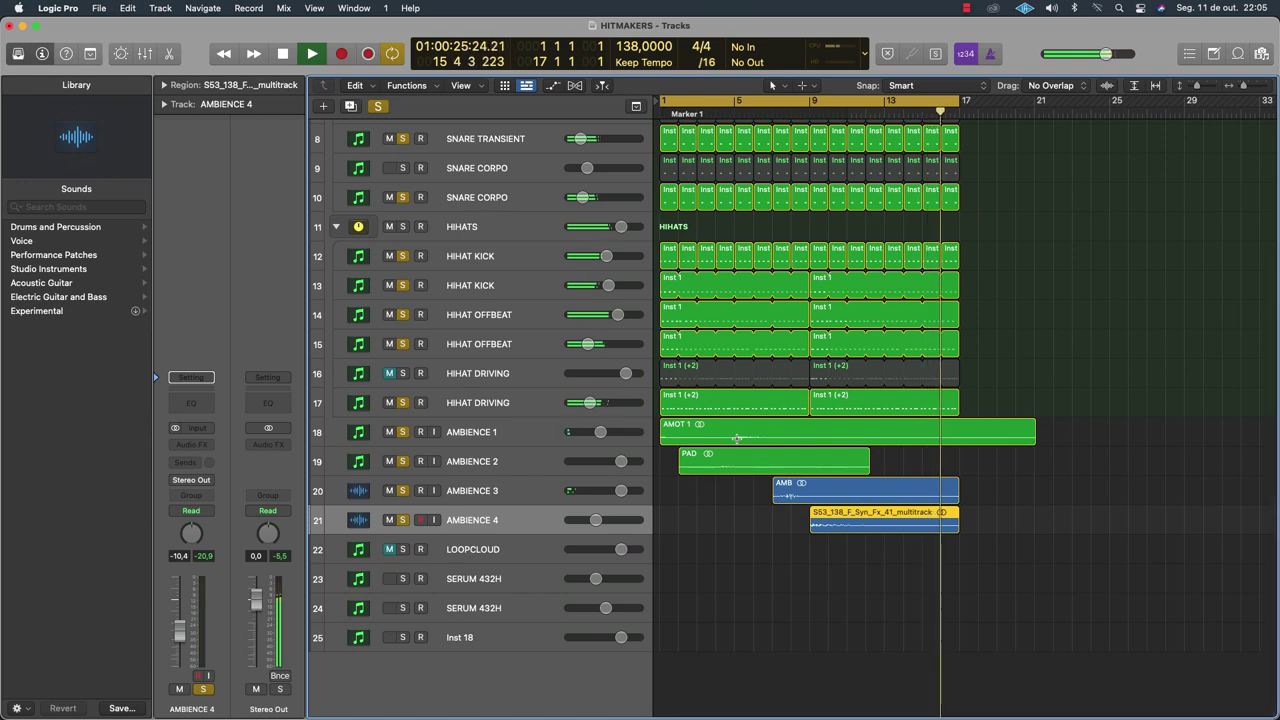
{"action": "scroll", "coordinate": [737, 439], "scroll_direction": "up", "scroll_amount": 1}
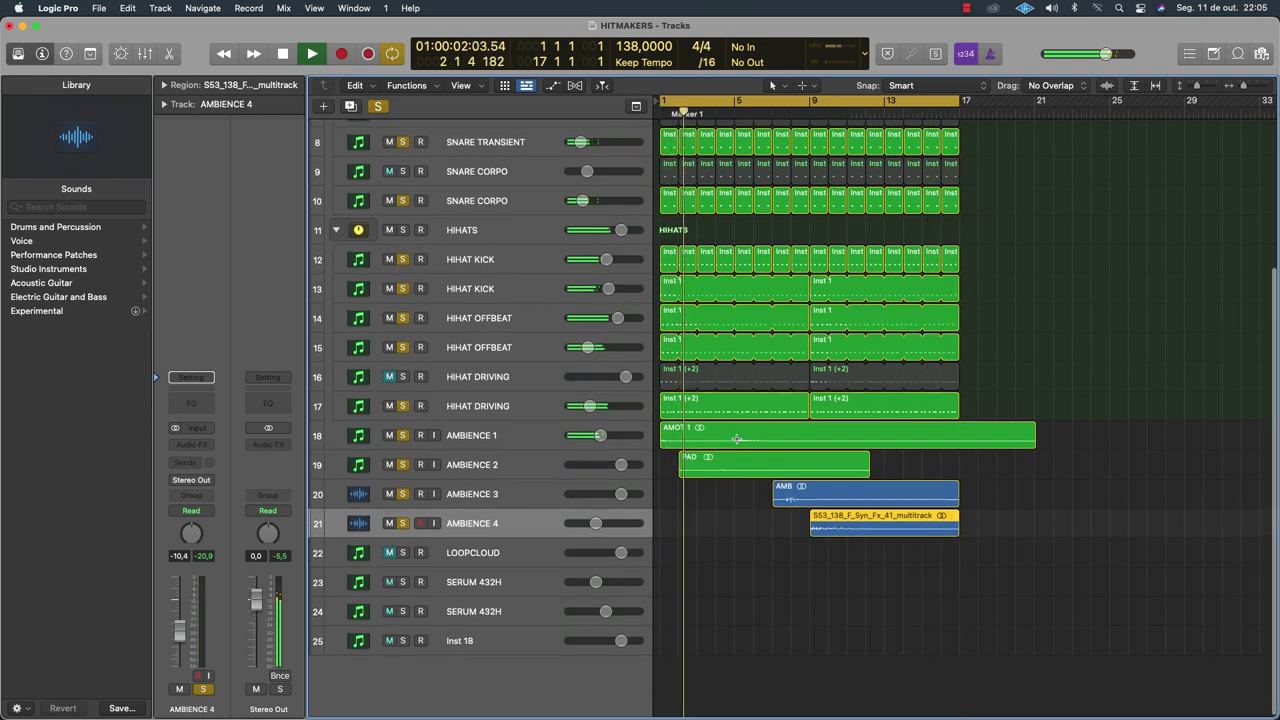
{"action": "key", "text": "space"}
Move the upper SERUM 432H track directly below AMBIENCE 4 and open its Serum instrument
{"action": "left_click", "coordinate": [502, 582]}
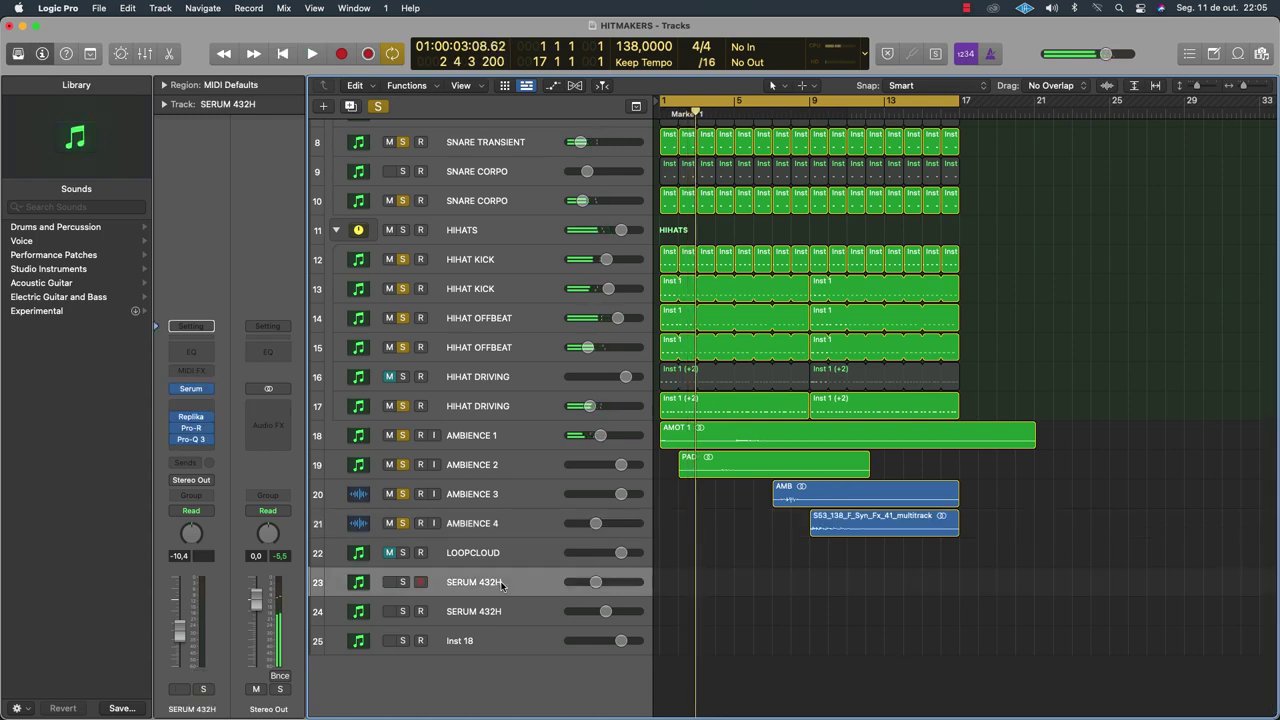
{"action": "left_click_drag", "start_coordinate": [502, 582], "coordinate": [847, 540]}
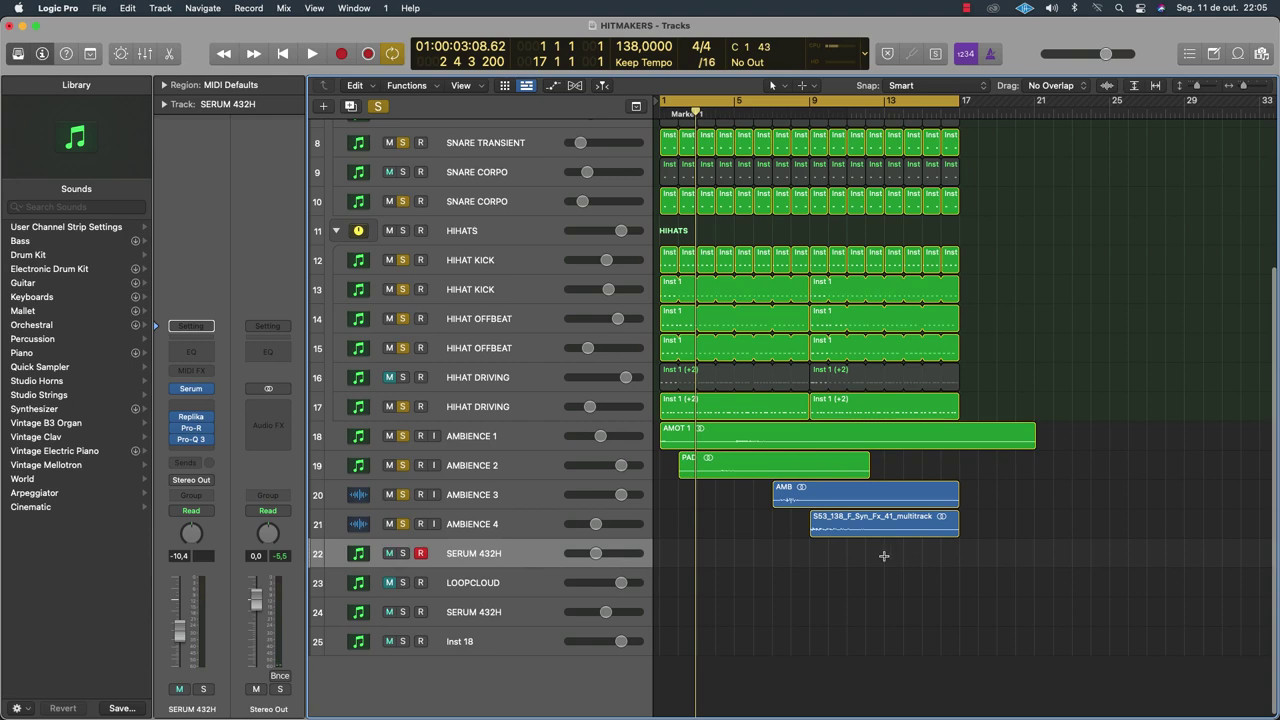
{"action": "left_click", "coordinate": [195, 390]}
{"action": "left_click_drag", "start_coordinate": [960, 190], "coordinate": [770, 130]}
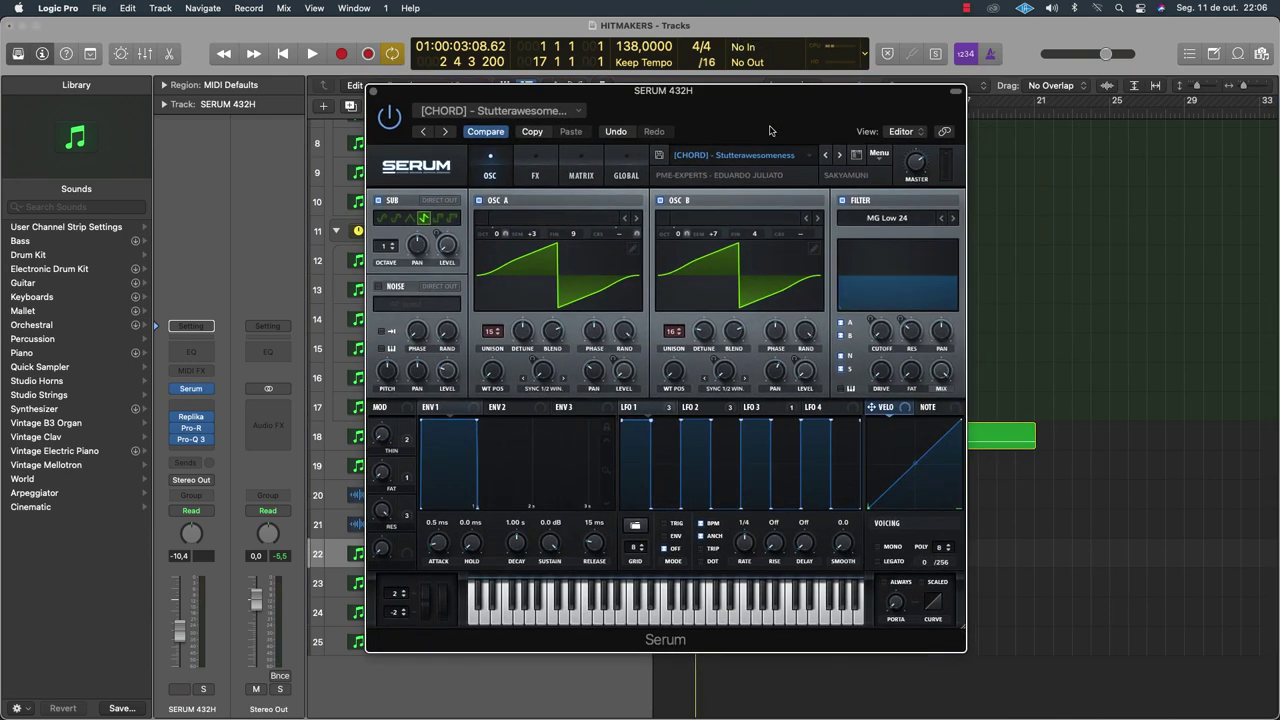
Load the [FX] - Shadow Creatures preset from the SERUM PSYCHEDELICS - VOL1 user bank in Serum
{"action": "left_click", "coordinate": [750, 160]}
{"action": "mouse_move", "coordinate": [760, 303]}
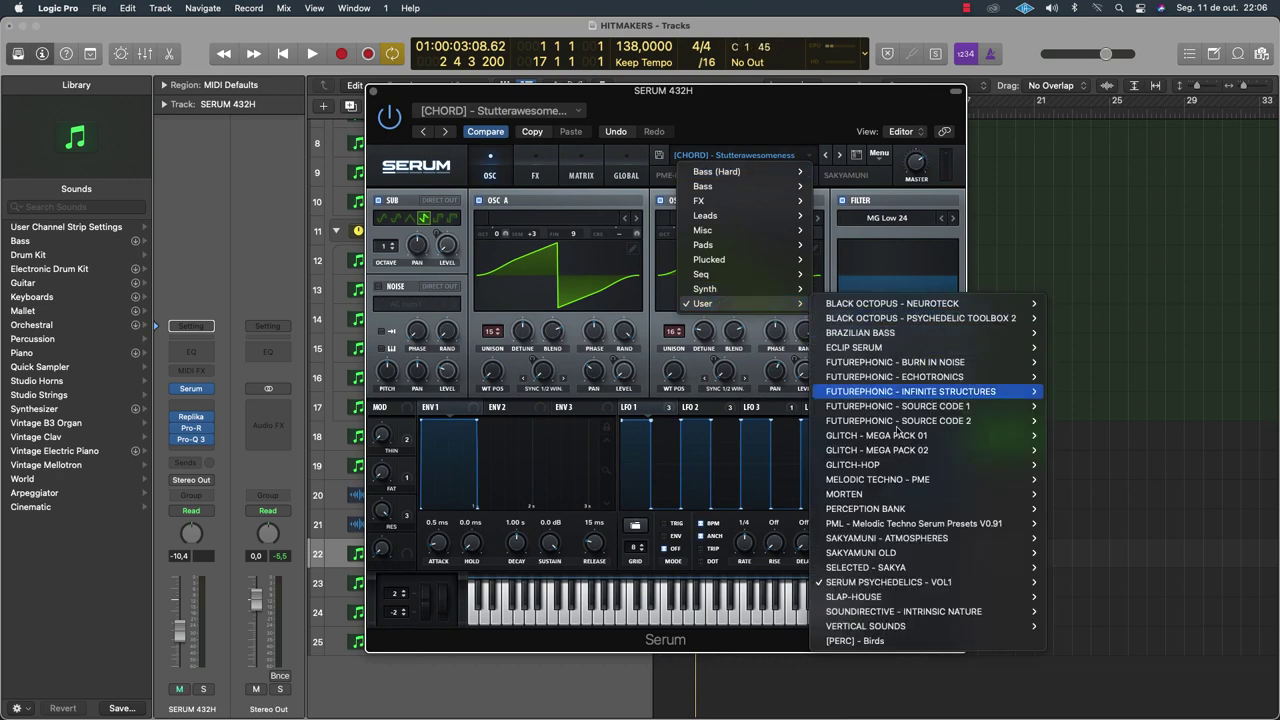
{"action": "mouse_move", "coordinate": [947, 596]}
{"action": "mouse_move", "coordinate": [900, 582]}
{"action": "scroll", "coordinate": [1093, 575], "scroll_direction": "down", "scroll_amount": 2}
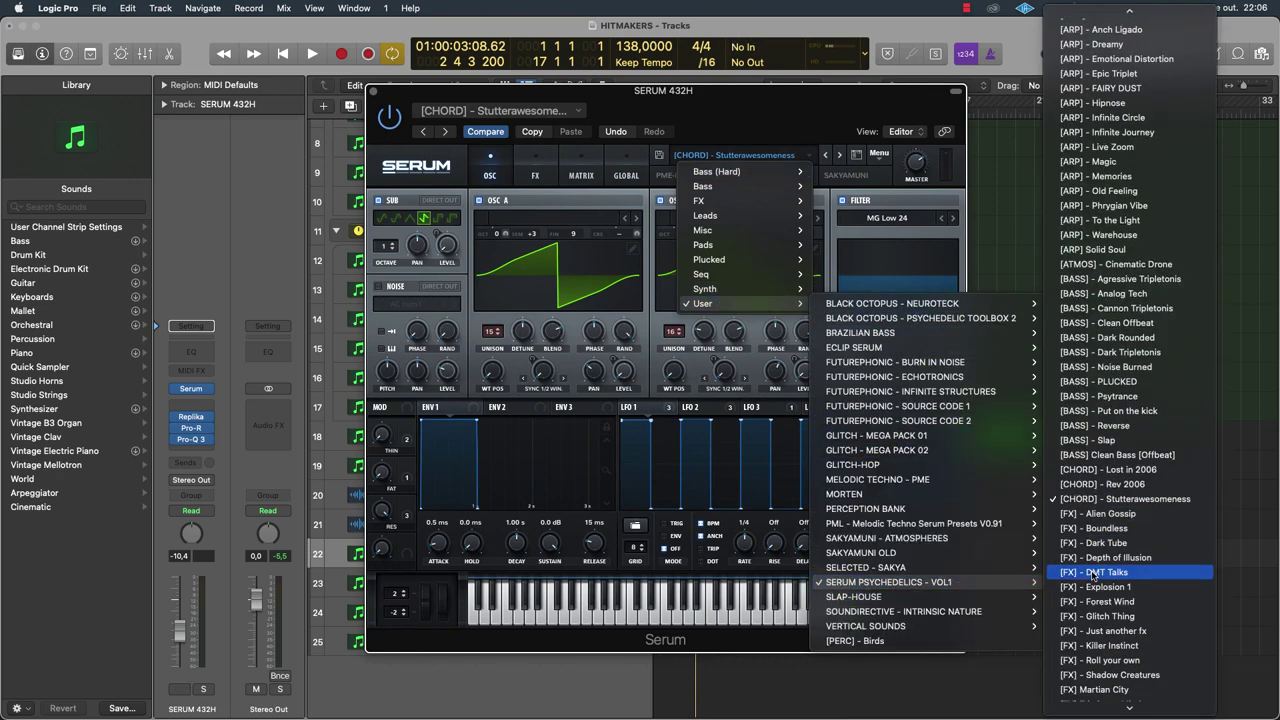
{"action": "scroll", "coordinate": [1093, 575], "scroll_direction": "down", "scroll_amount": 7}
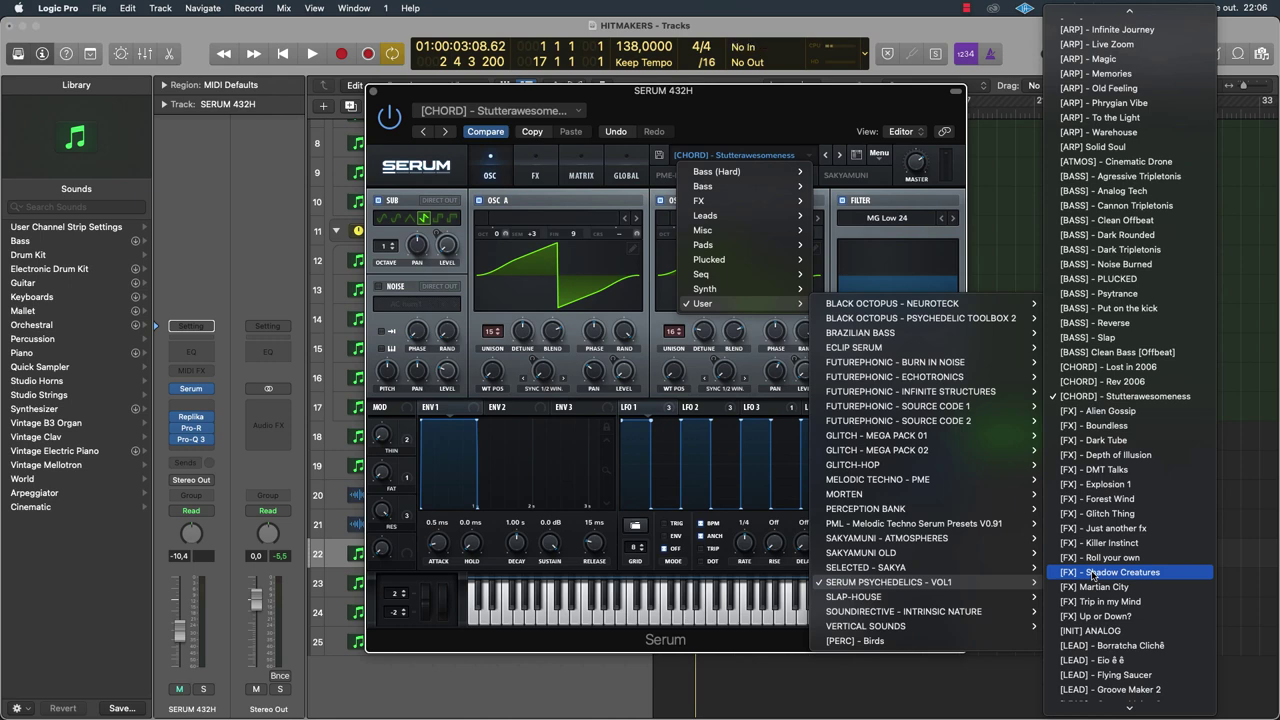
{"action": "left_click", "coordinate": [1093, 572]}
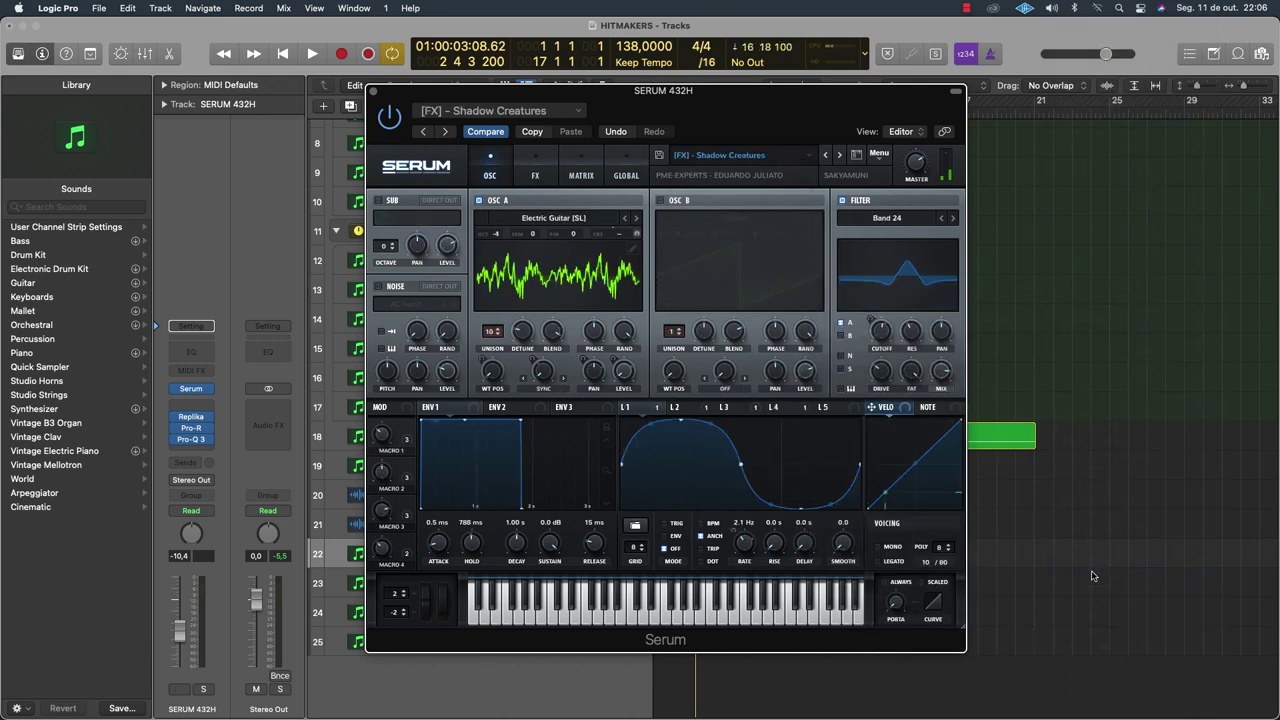
Solo the armed SERUM 432H track, set the cycle range to bars 9 to 17 and start playback
{"action": "left_click_drag", "start_coordinate": [445, 93], "coordinate": [645, 98]}
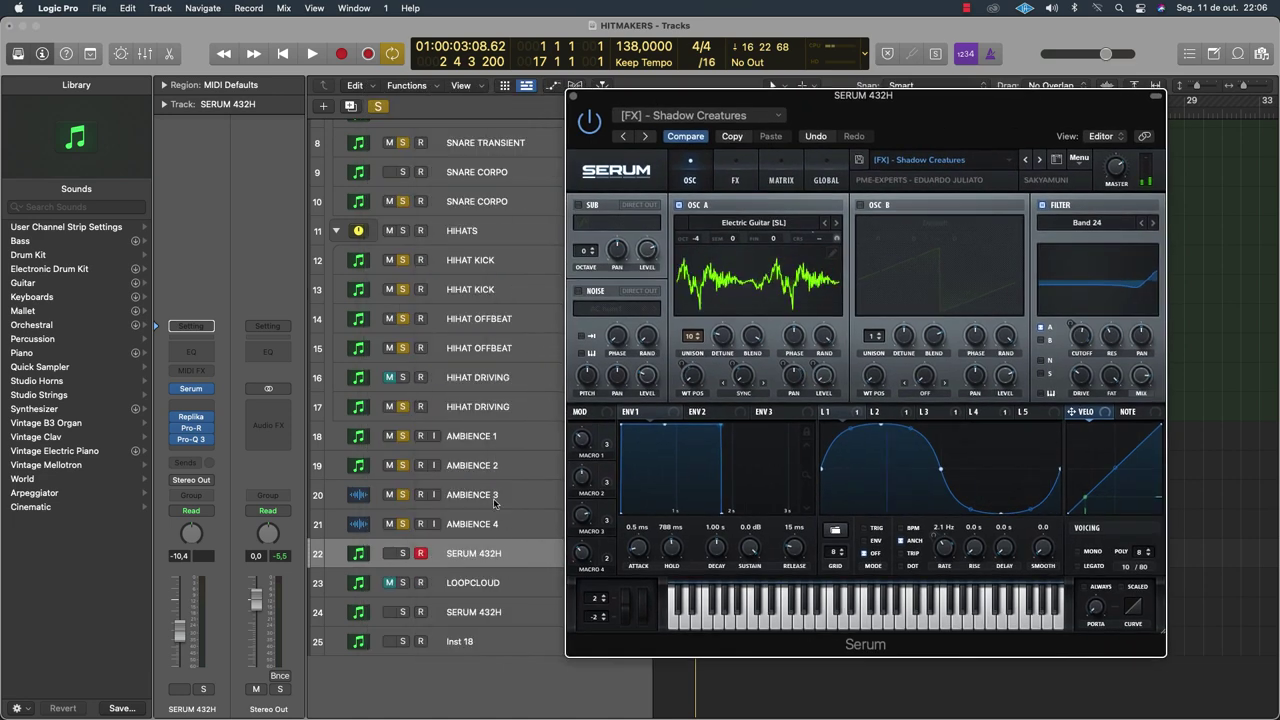
{"action": "left_click", "coordinate": [403, 554]}
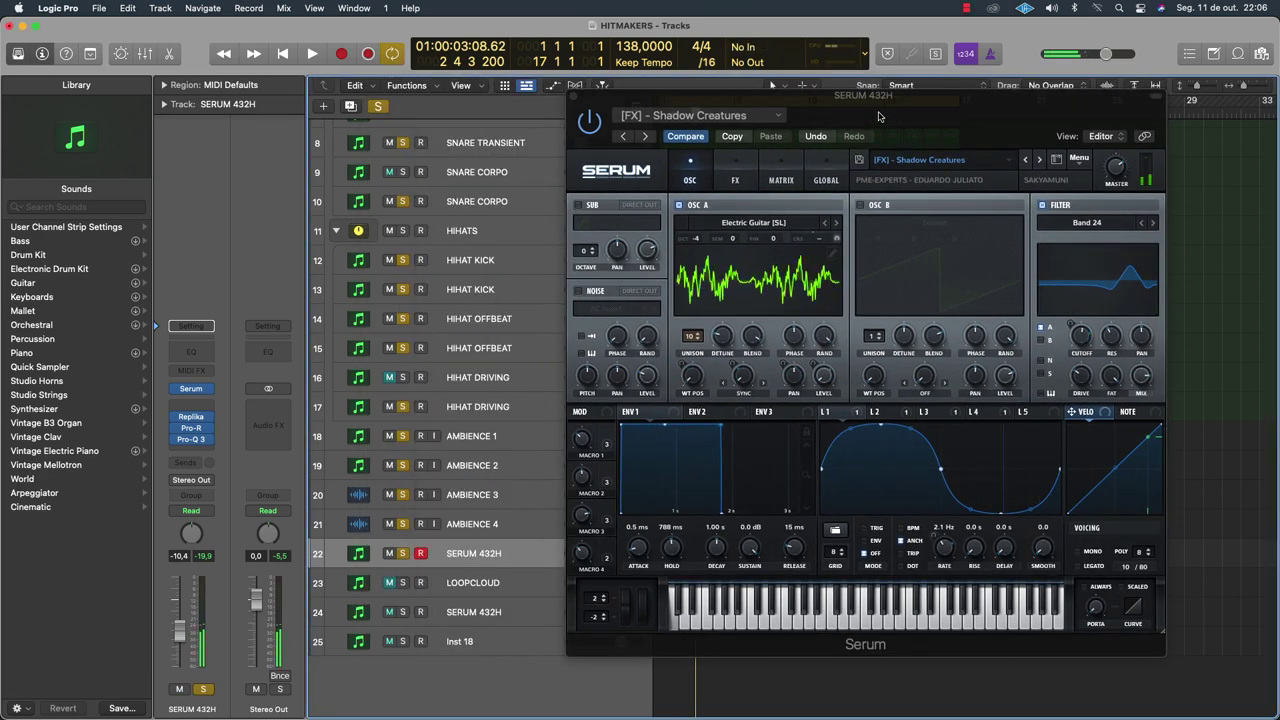
{"action": "left_click_drag", "start_coordinate": [879, 126], "coordinate": [668, 680]}
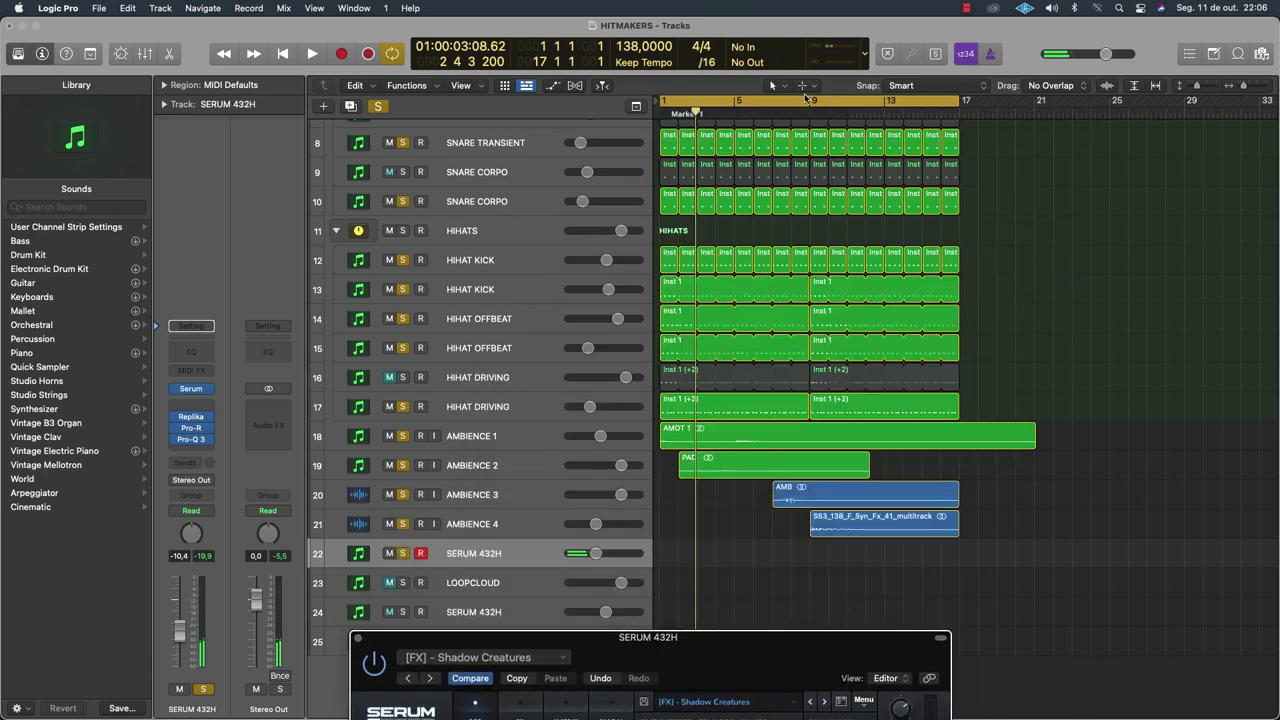
{"action": "left_click_drag", "start_coordinate": [805, 97], "coordinate": [957, 114]}
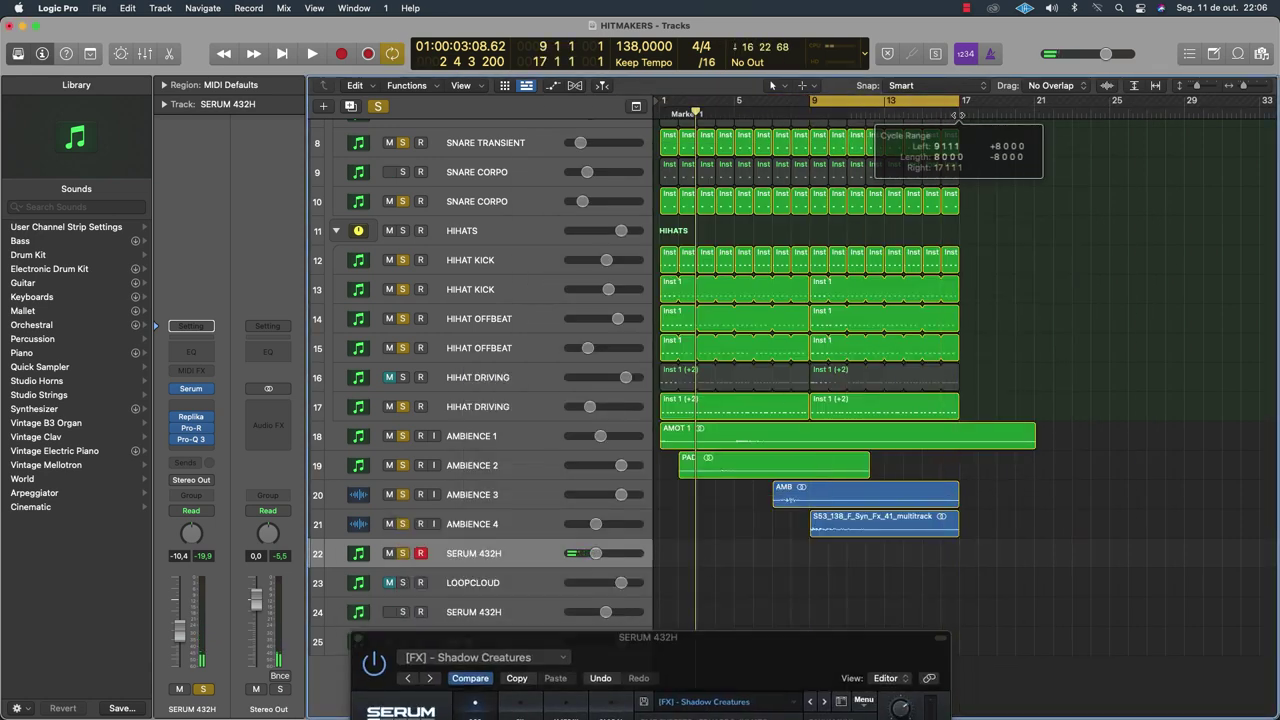
{"action": "key", "text": "space"}
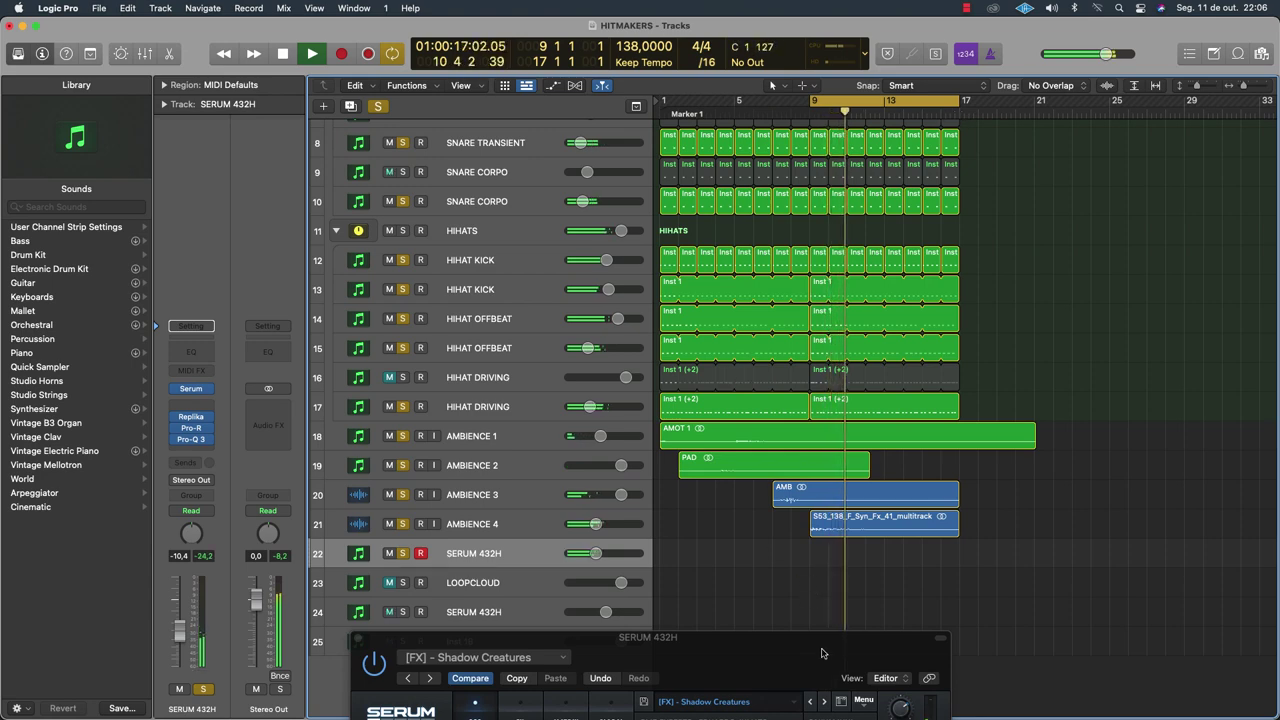
Switch Serum to the [FX] Martian City preset, audition it with the track and capture the played notes as a region
{"action": "left_click_drag", "start_coordinate": [822, 653], "coordinate": [631, 219]}
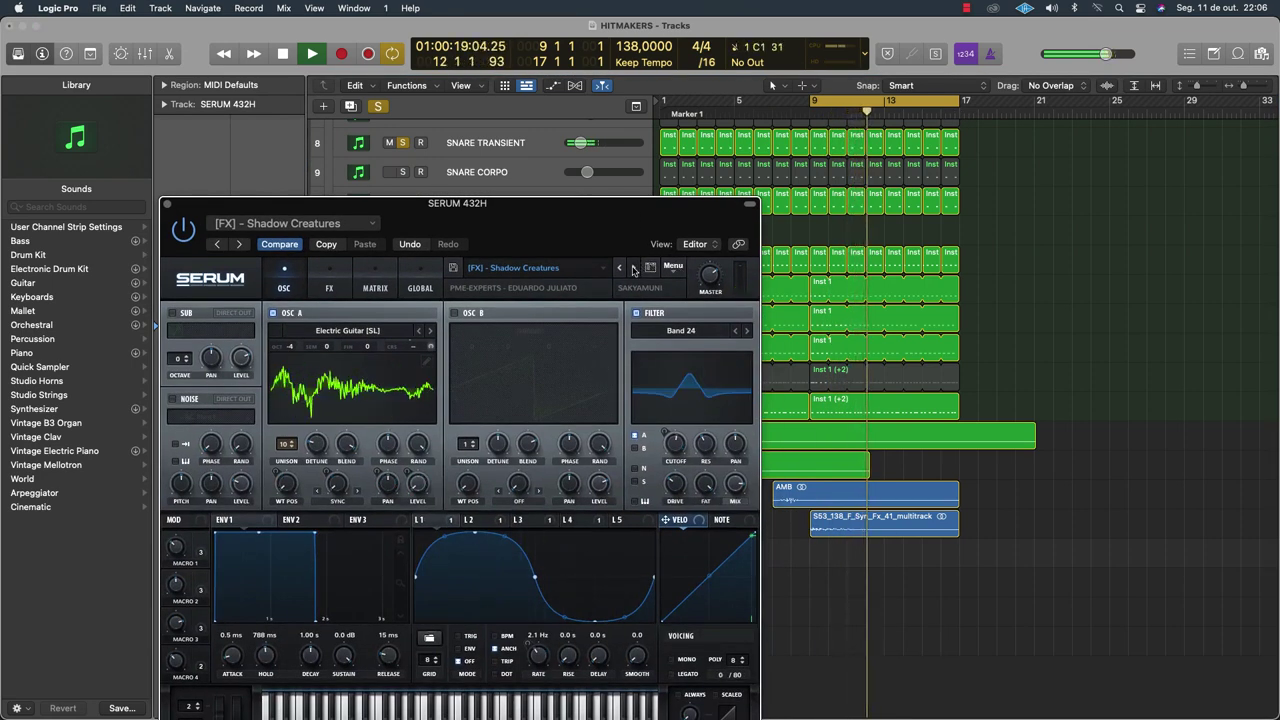
{"action": "left_click", "coordinate": [632, 268]}
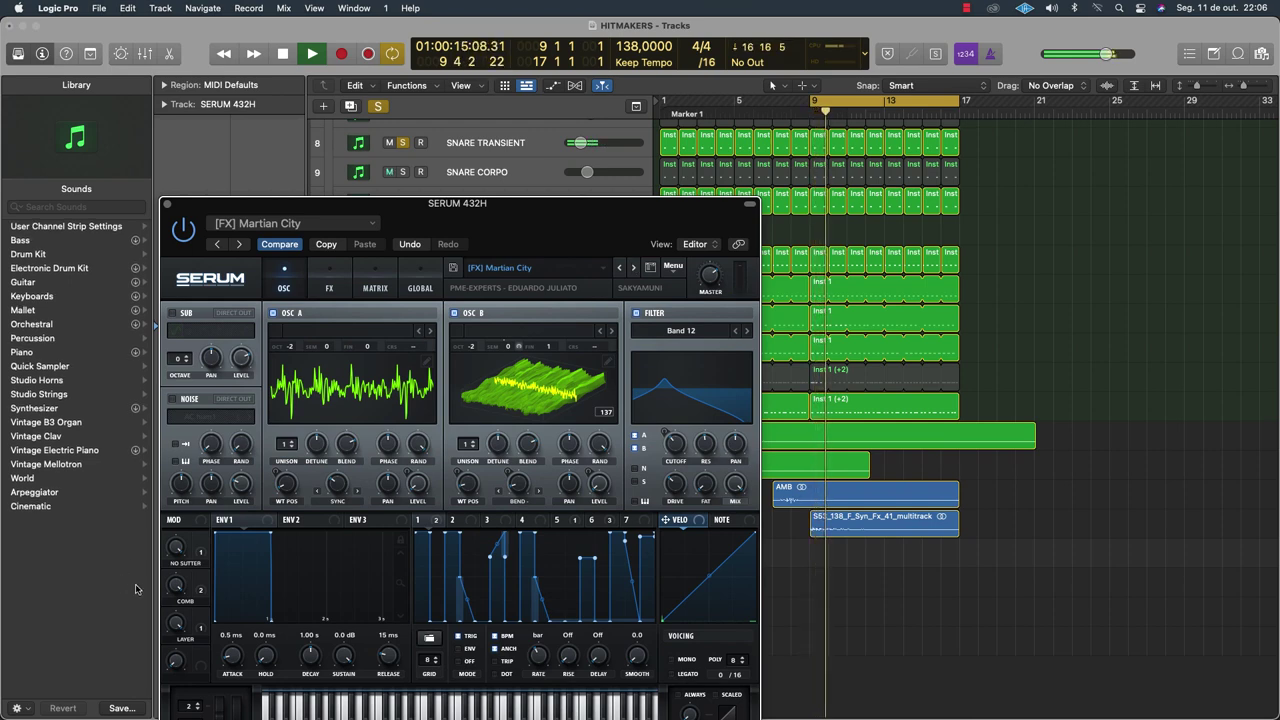
{"action": "key", "text": "space"}
{"action": "key", "text": "space"}
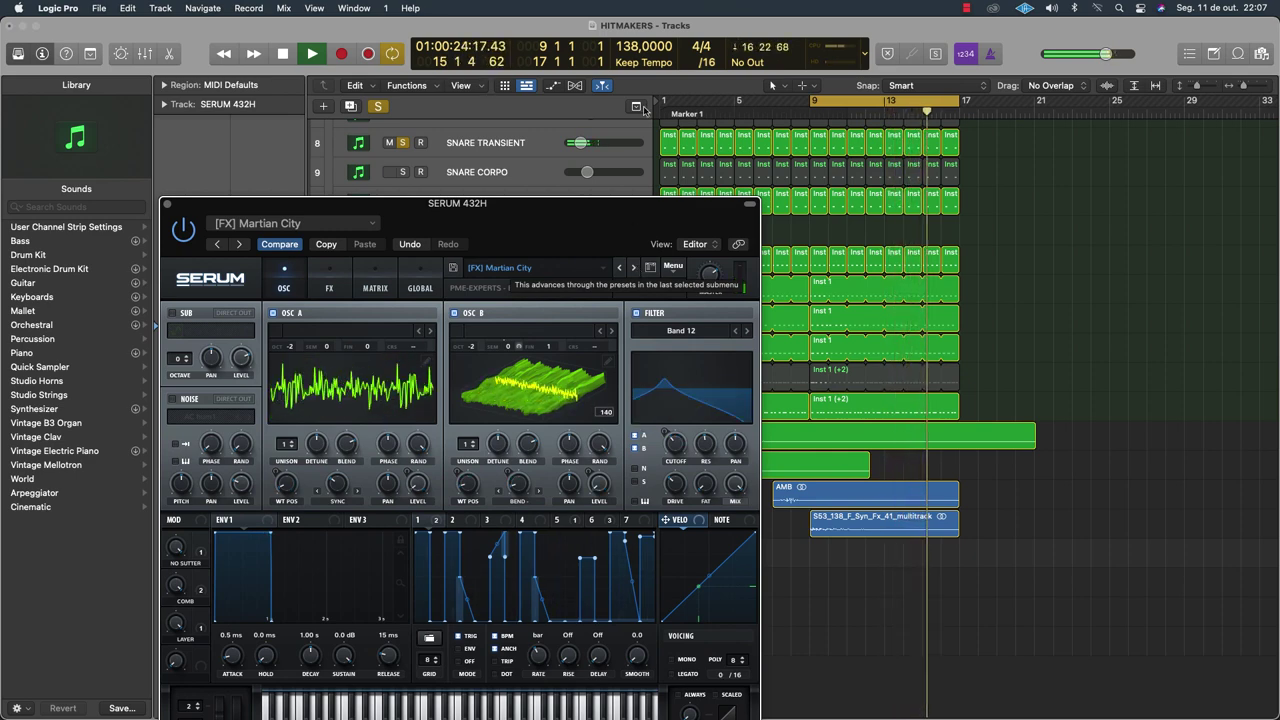
{"action": "left_click", "coordinate": [368, 54]}
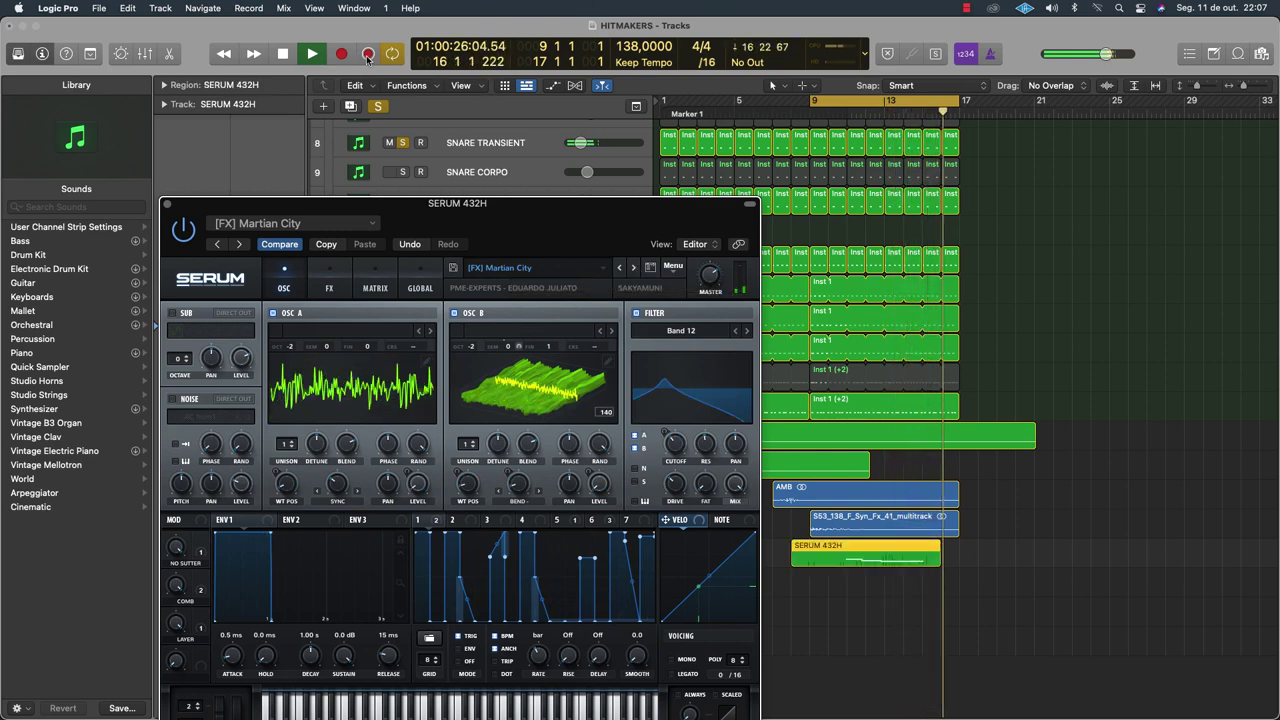
Trim the starts of the captured SERUM 432H notes to 11 1 1 1, 11 4 1 1 and bar 13, then play the result
{"action": "left_click", "coordinate": [167, 205]}
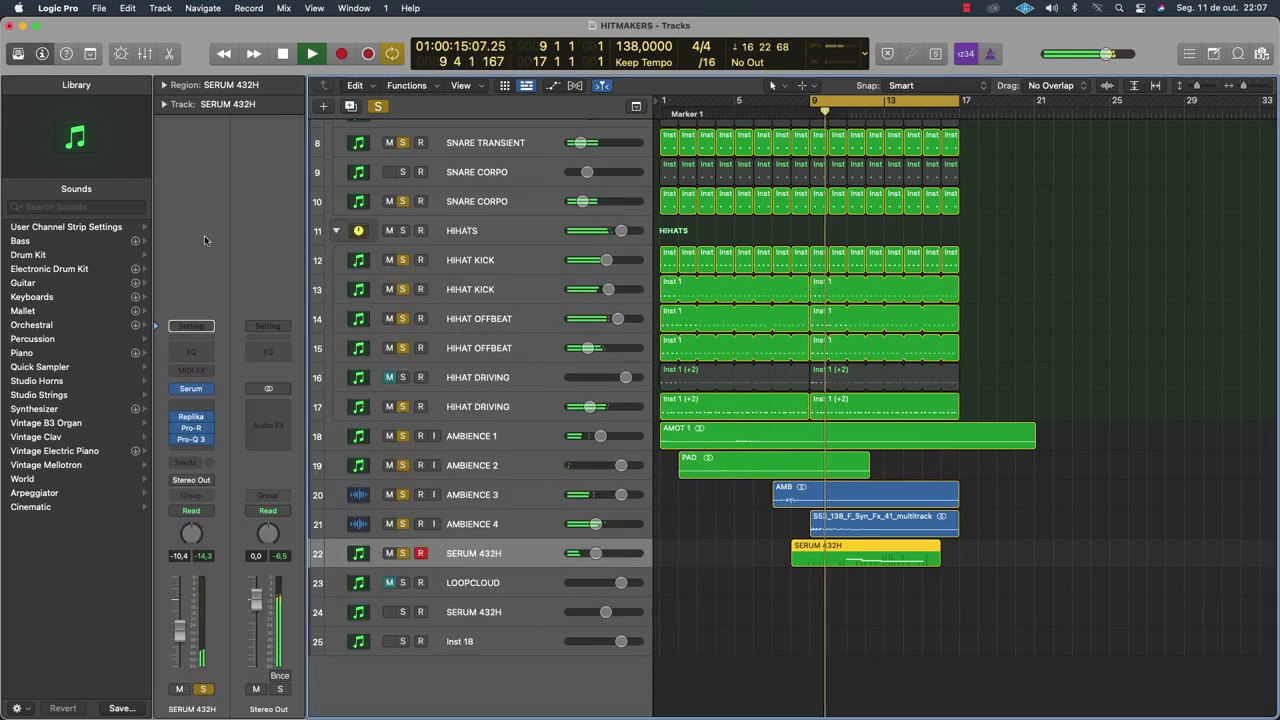
{"action": "double_click", "coordinate": [854, 549]}
{"action": "left_click_drag", "start_coordinate": [685, 490], "coordinate": [688, 493]}
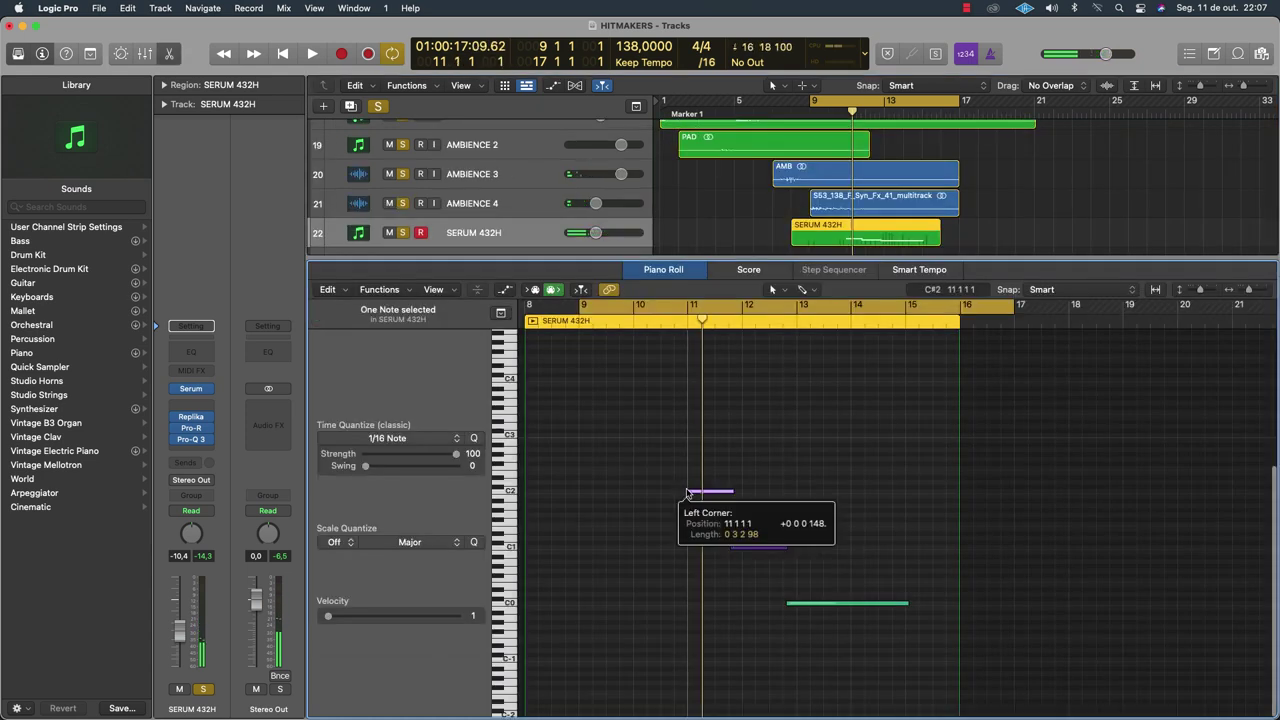
{"action": "left_click", "coordinate": [731, 547]}
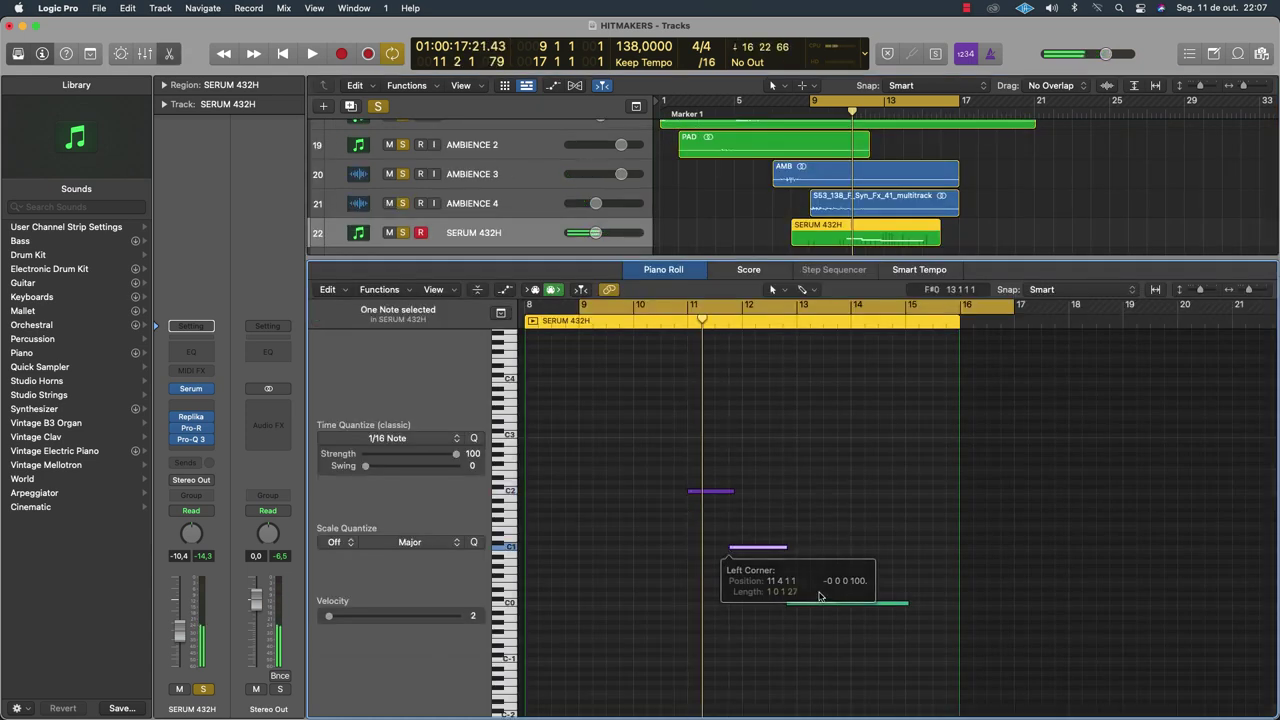
{"action": "left_click_drag", "start_coordinate": [790, 603], "coordinate": [799, 606]}
{"action": "key", "text": "space"}
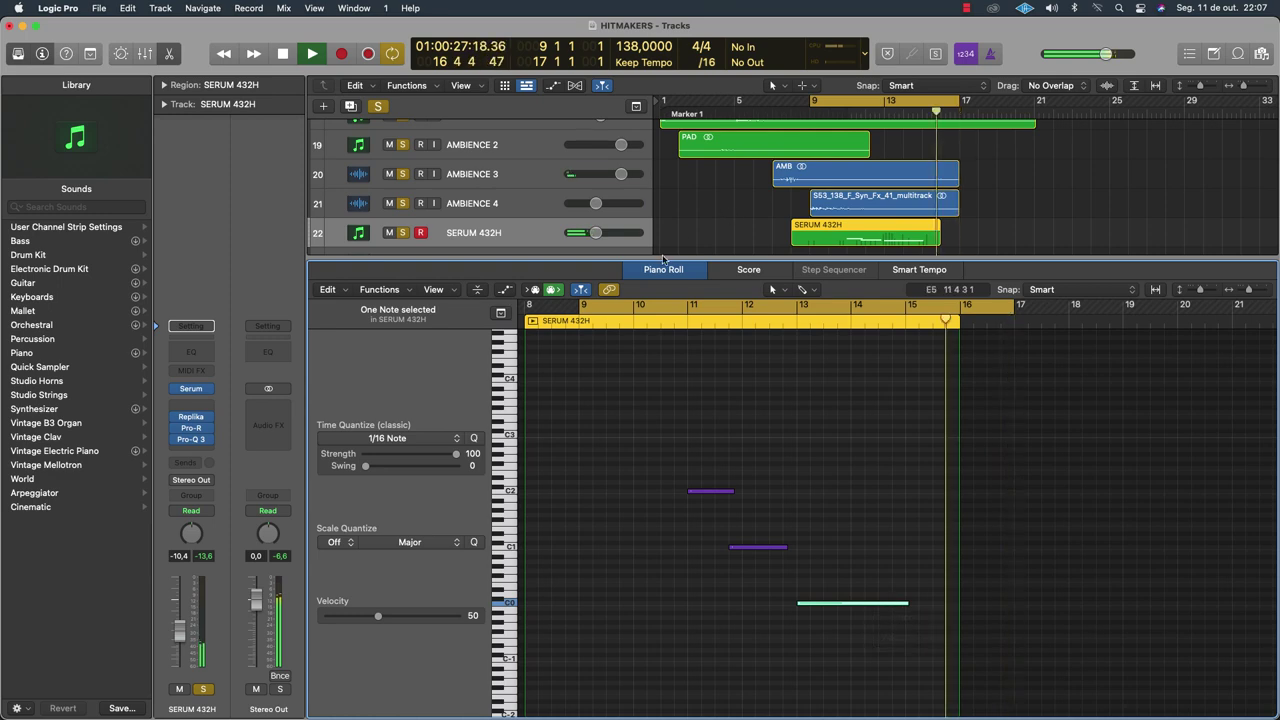
Bounce the SERUM 432H region in place to a new track named AMBIENCE 5 and extend the bounced region to bar 22
{"action": "key", "text": "p"}
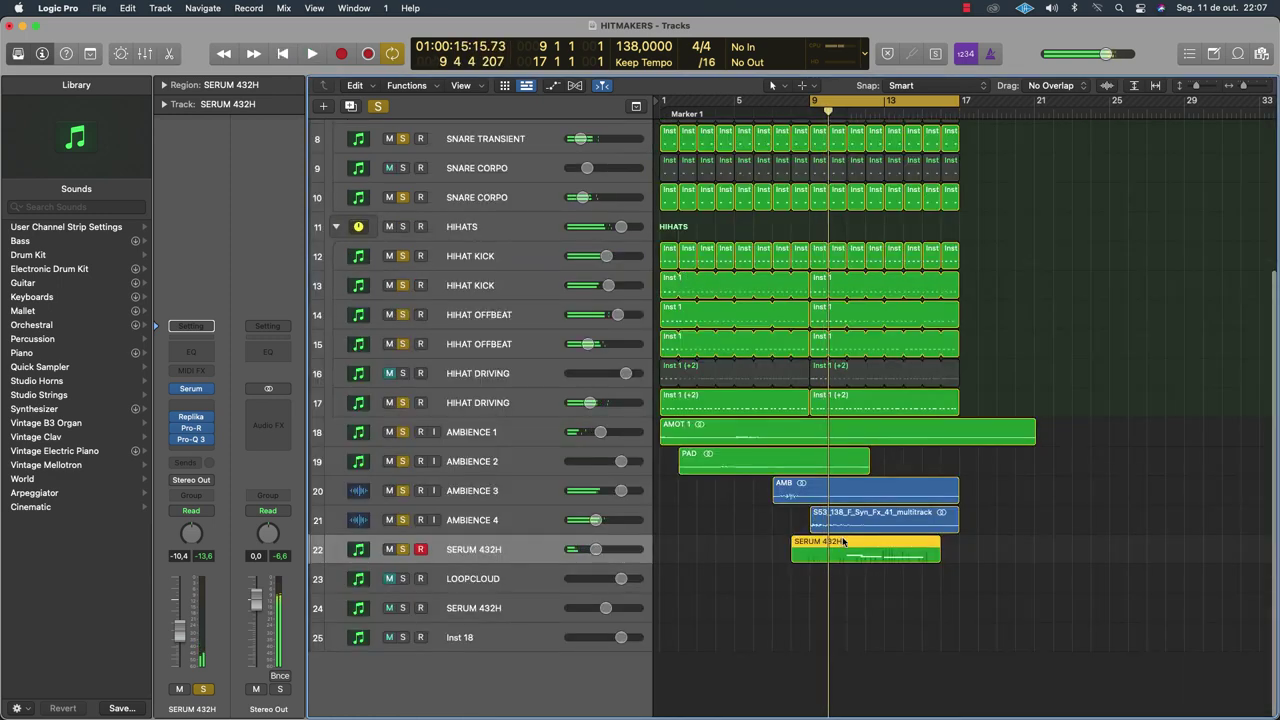
{"action": "right_click", "coordinate": [845, 541]}
{"action": "left_click", "coordinate": [877, 418]}
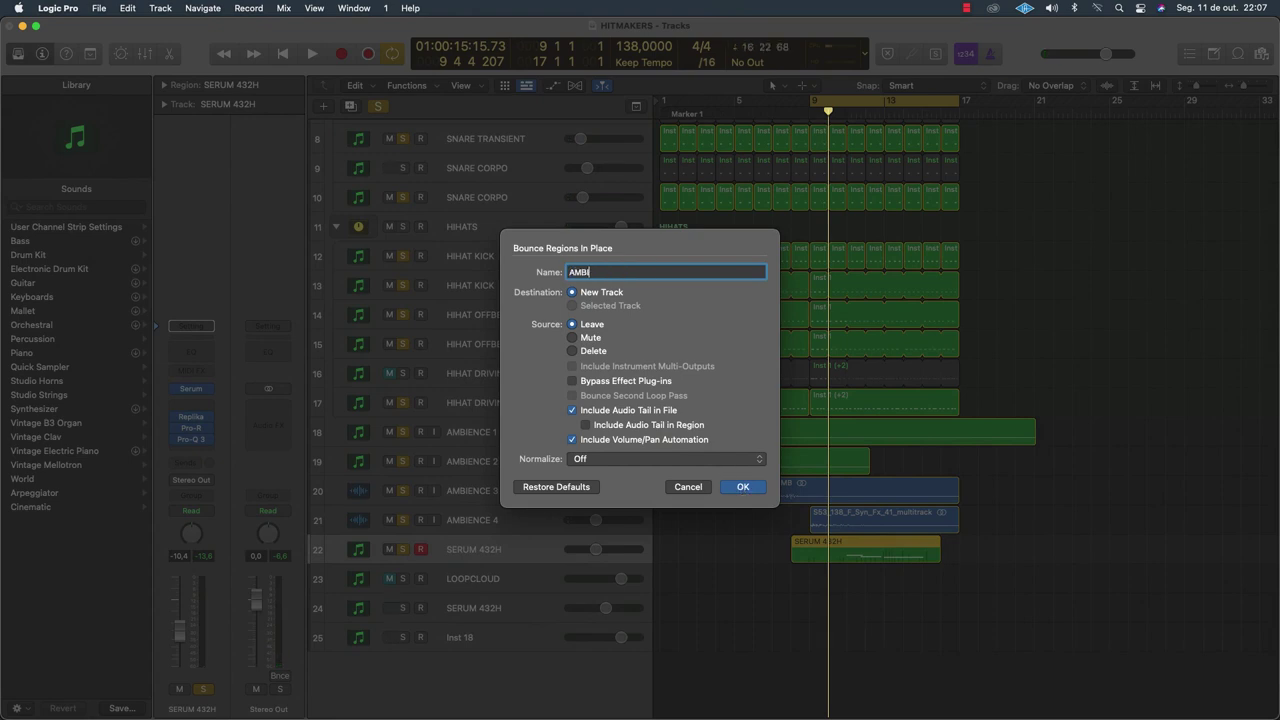
{"action": "left_click", "coordinate": [726, 481]}
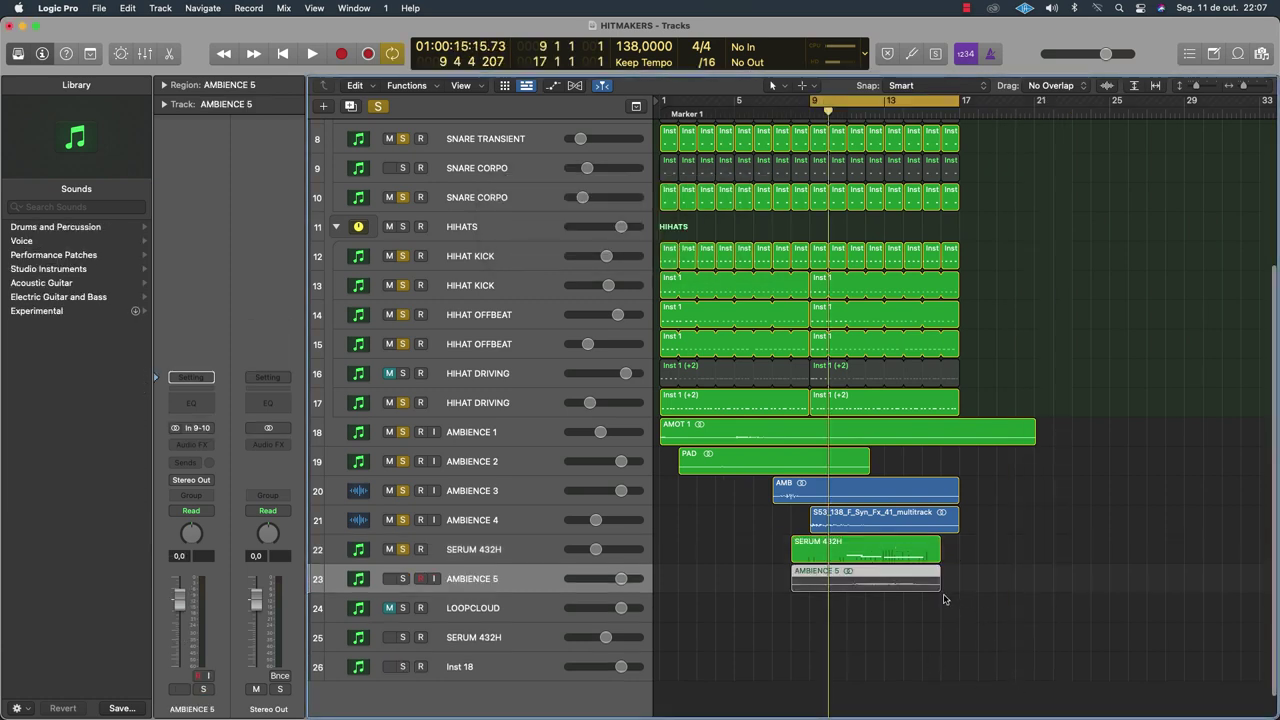
{"action": "left_click_drag", "start_coordinate": [937, 587], "coordinate": [1035, 588]}
Move the SERUM 432H track below AMBIENCE 5, and solo AMBIENCE 5 in place of the muted Serum track
{"action": "mouse_move", "coordinate": [521, 556]}
{"action": "left_mouse_down"}
{"action": "mouse_move", "coordinate": [530, 590]}
{"action": "mouse_move", "coordinate": [525, 580]}
{"action": "left_mouse_up"}
{"action": "left_click", "coordinate": [396, 580]}
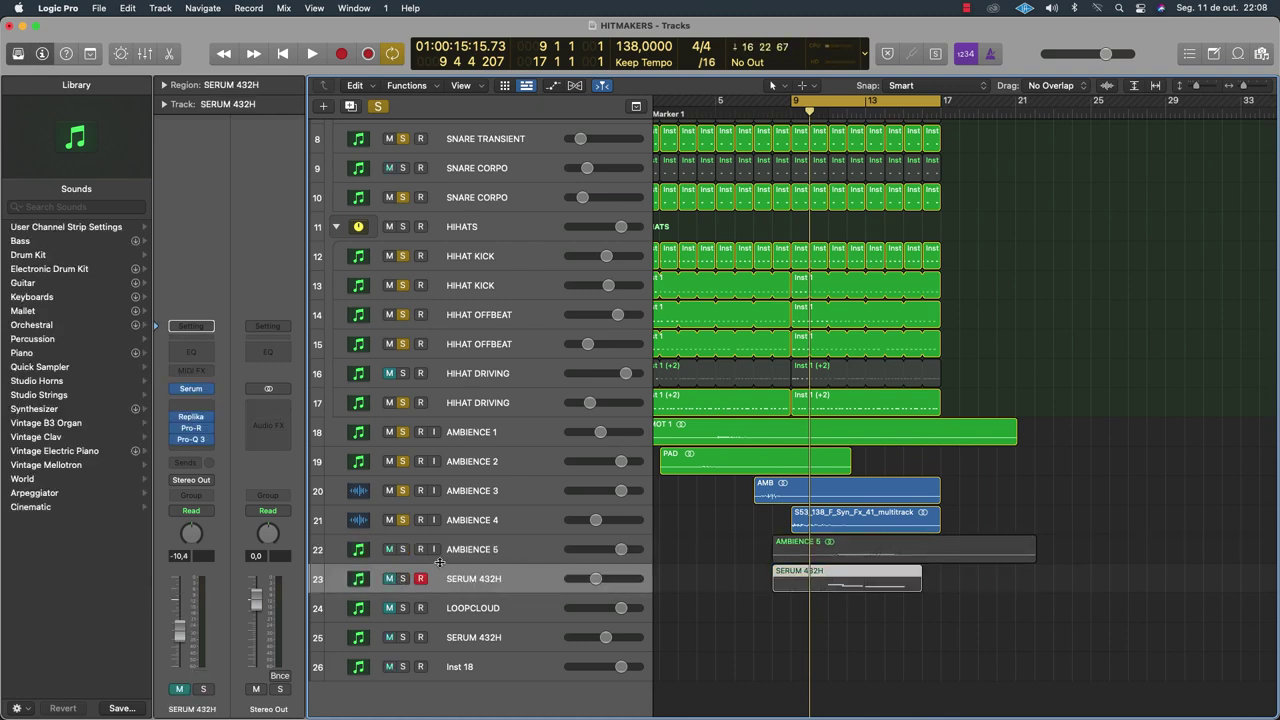
{"action": "left_click", "coordinate": [404, 551]}
{"action": "left_click", "coordinate": [490, 553]}
{"action": "left_click", "coordinate": [491, 580]}
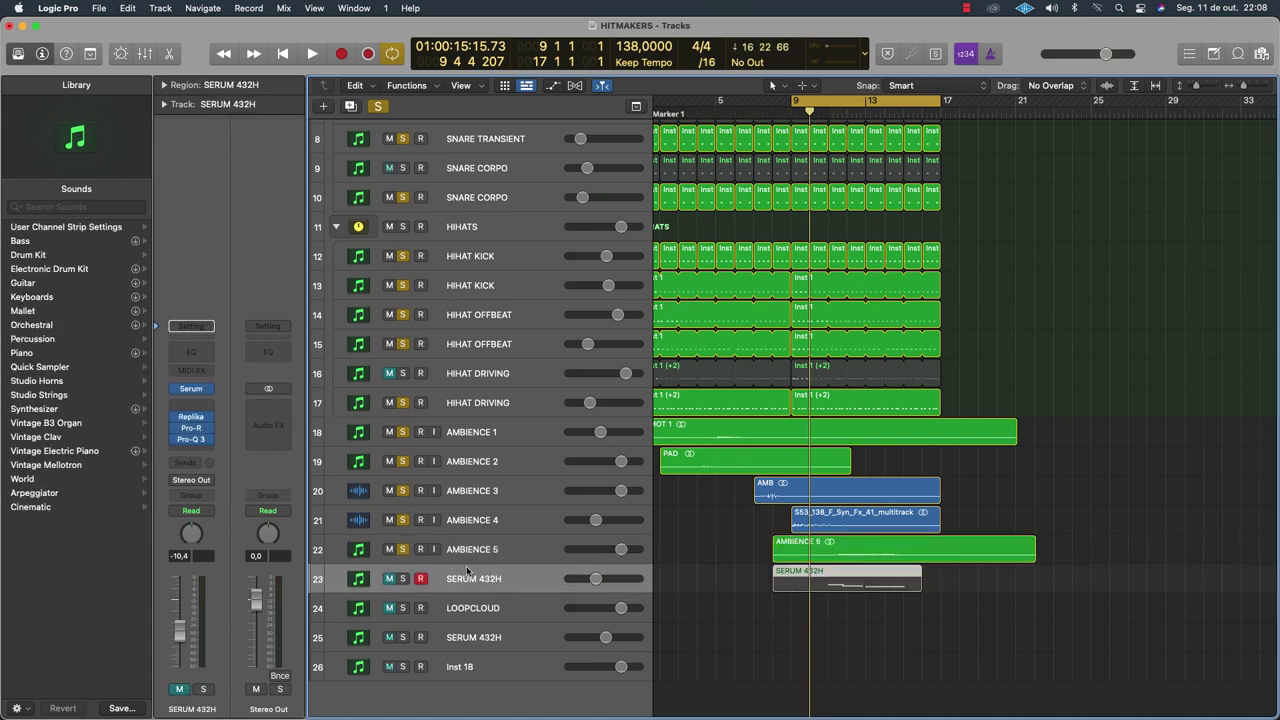
Set the oscillator quality to 4X in the global settings of Serum on the SERUM 432H track and close the plugin
{"action": "left_click", "coordinate": [209, 391]}
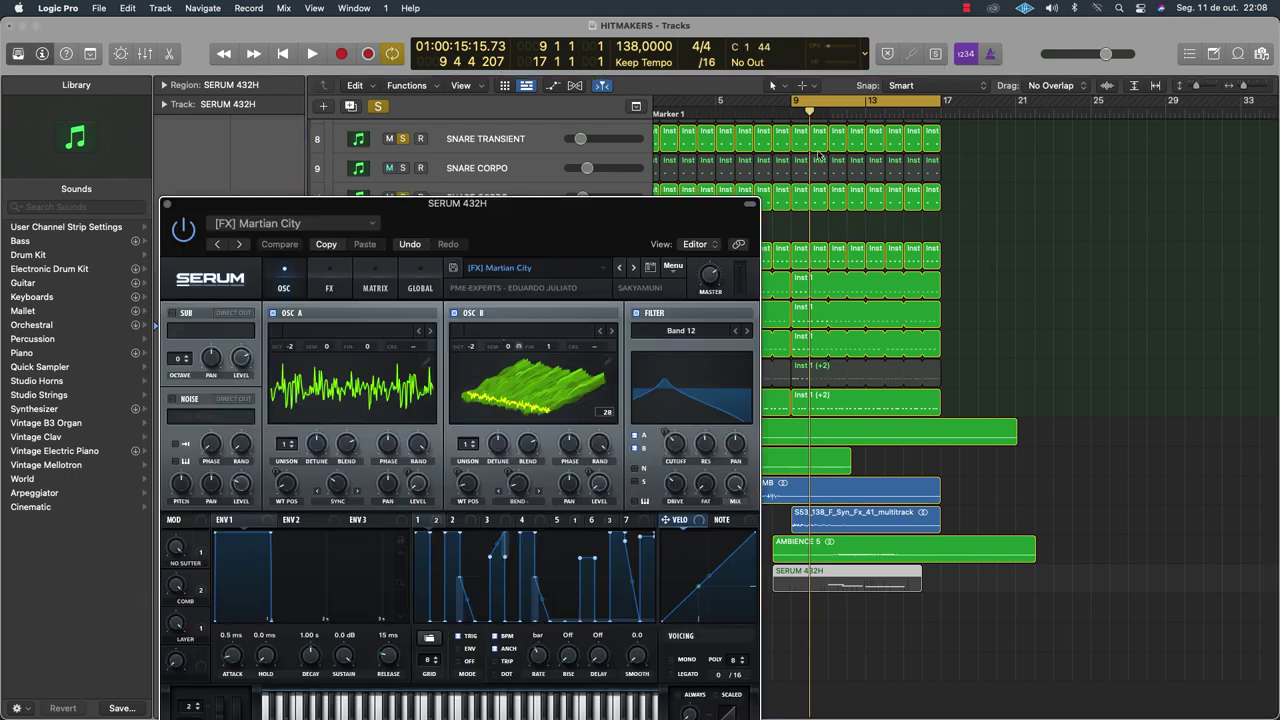
{"action": "left_click", "coordinate": [674, 268]}
{"action": "left_click", "coordinate": [677, 266]}
{"action": "left_click", "coordinate": [420, 288]}
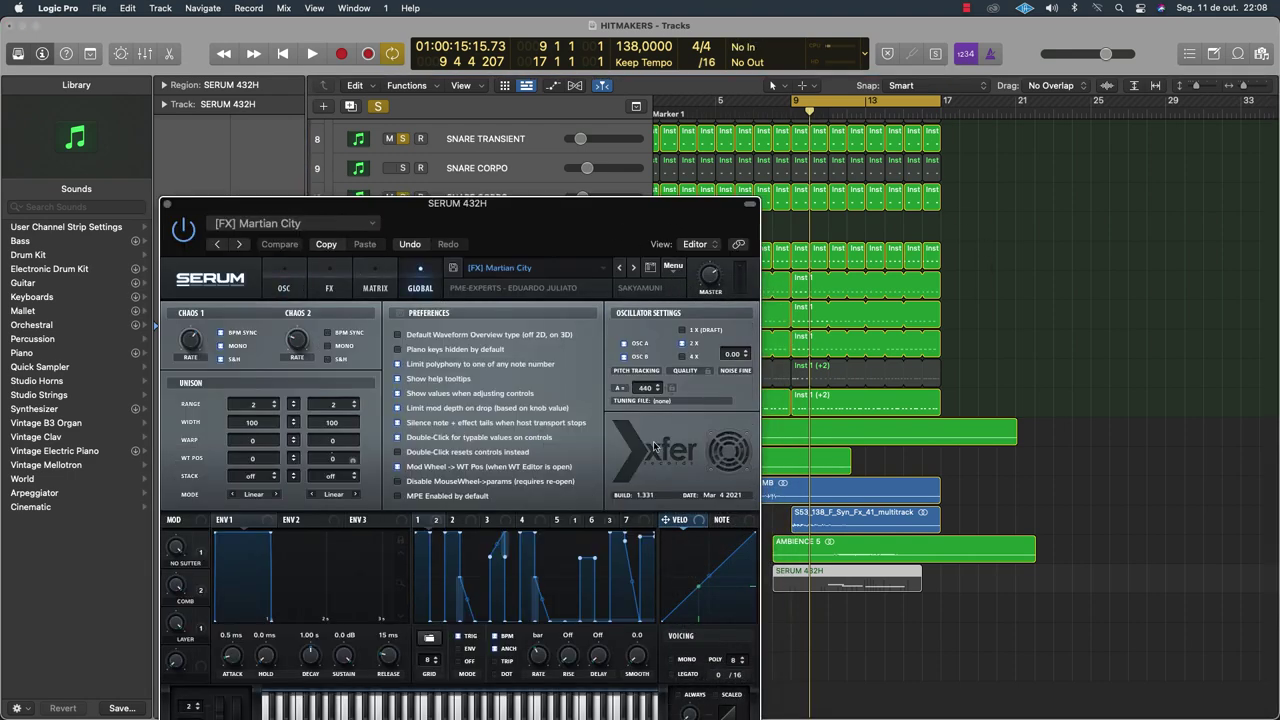
{"action": "left_click", "coordinate": [682, 359]}
{"action": "left_click", "coordinate": [171, 205]}
Fit all tracks in view and play the arrangement with the cycle range set to bars 1 to 17
{"action": "scroll", "coordinate": [872, 498], "scroll_direction": "up", "scroll_amount": 3}
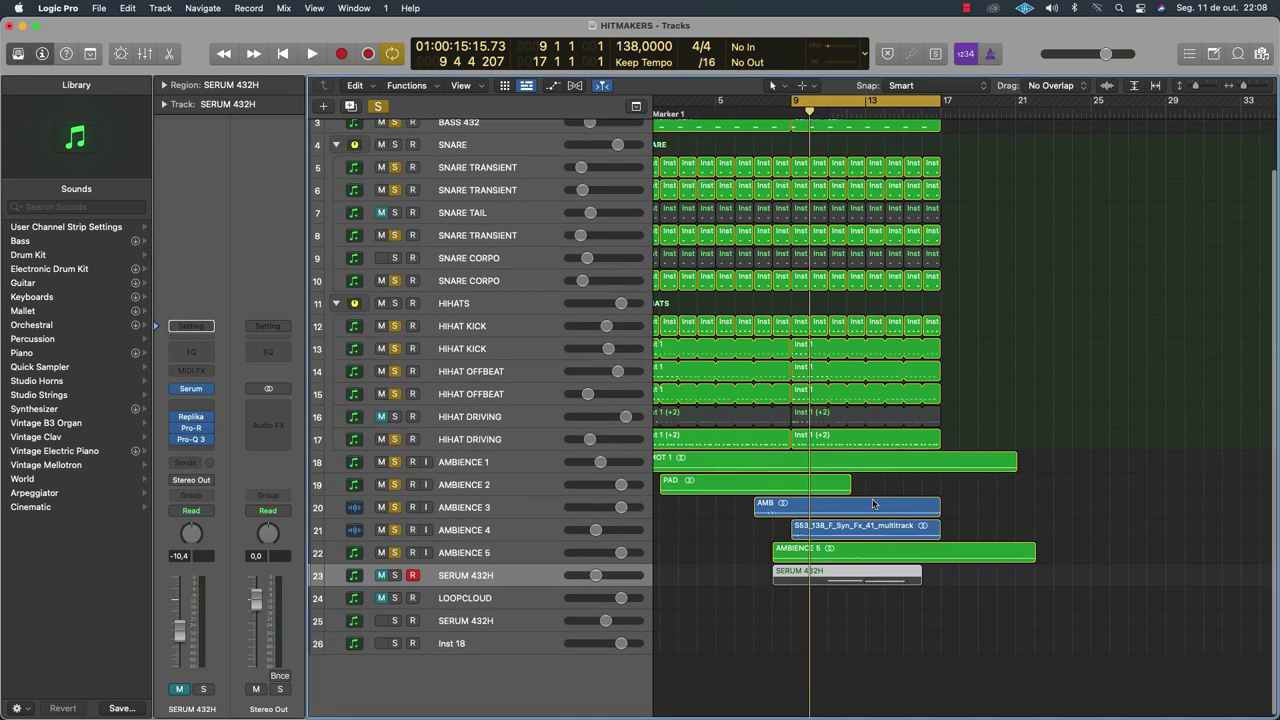
{"action": "key", "text": "super+Up"}
{"action": "key", "text": "super+Up"}
{"action": "key", "text": "super+Left"}
{"action": "key", "text": "super+Left"}
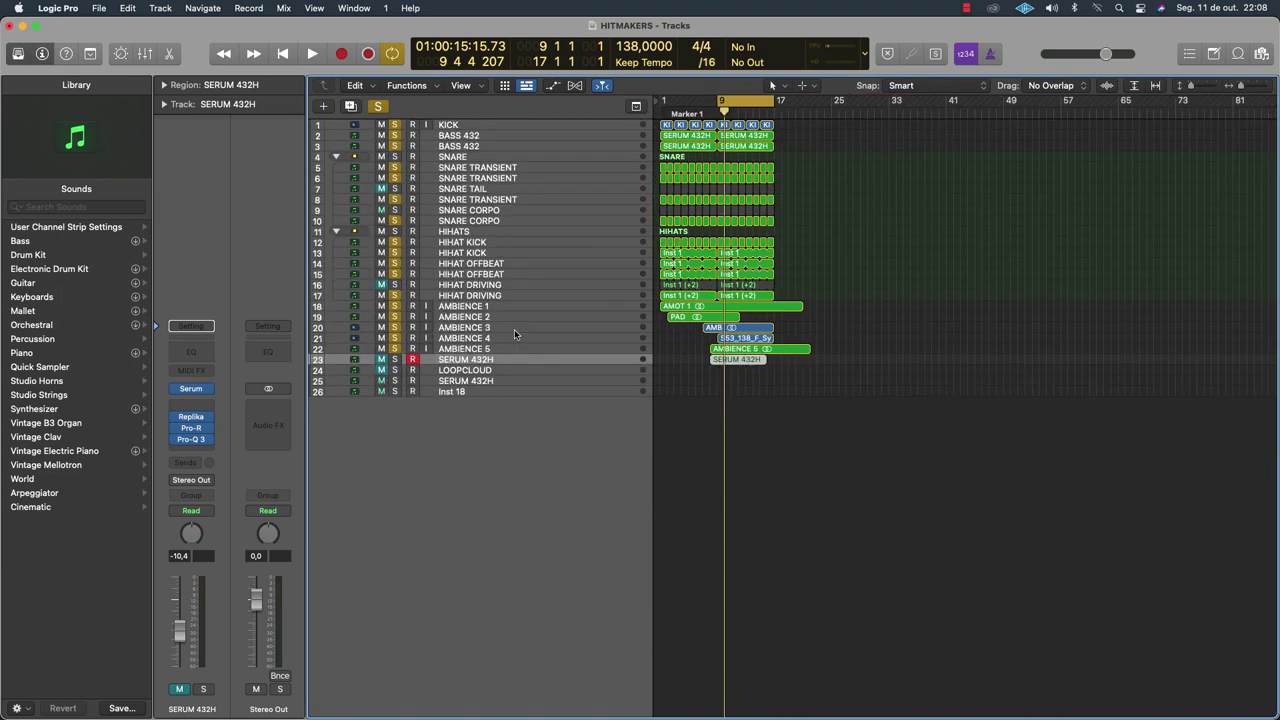
{"action": "key", "text": "space"}
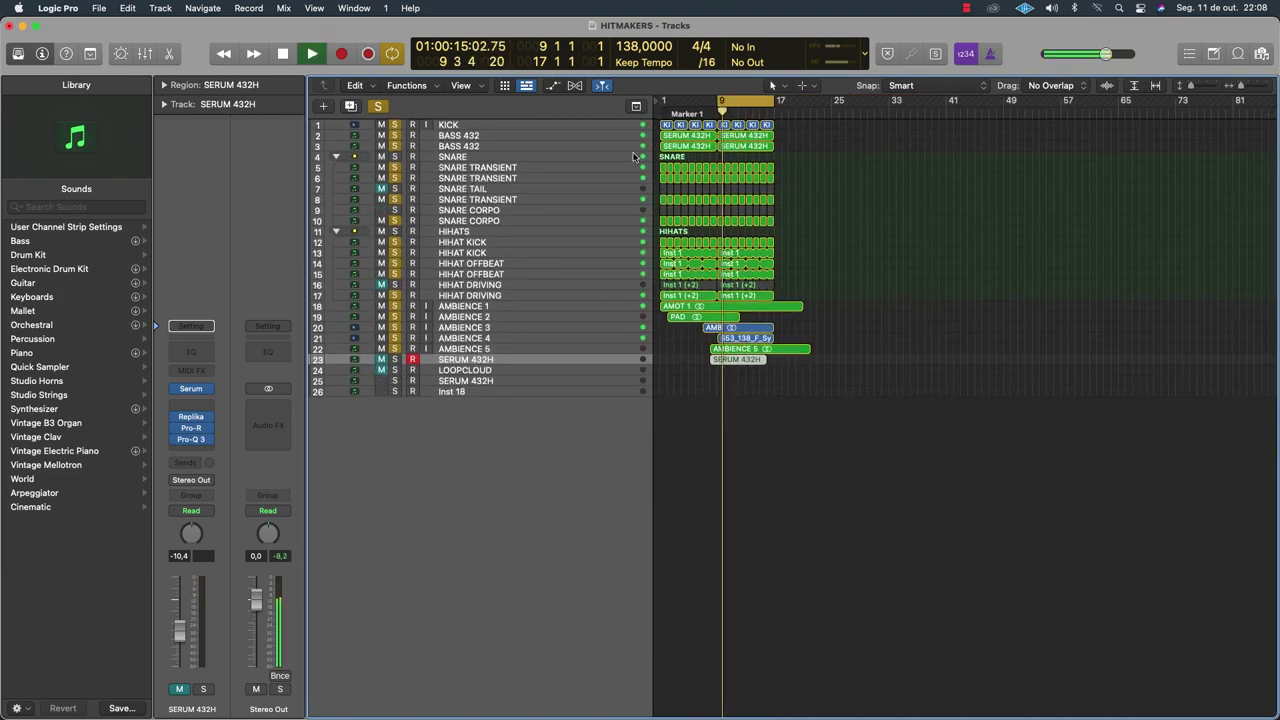
{"action": "left_click_drag", "start_coordinate": [720, 101], "coordinate": [662, 101]}
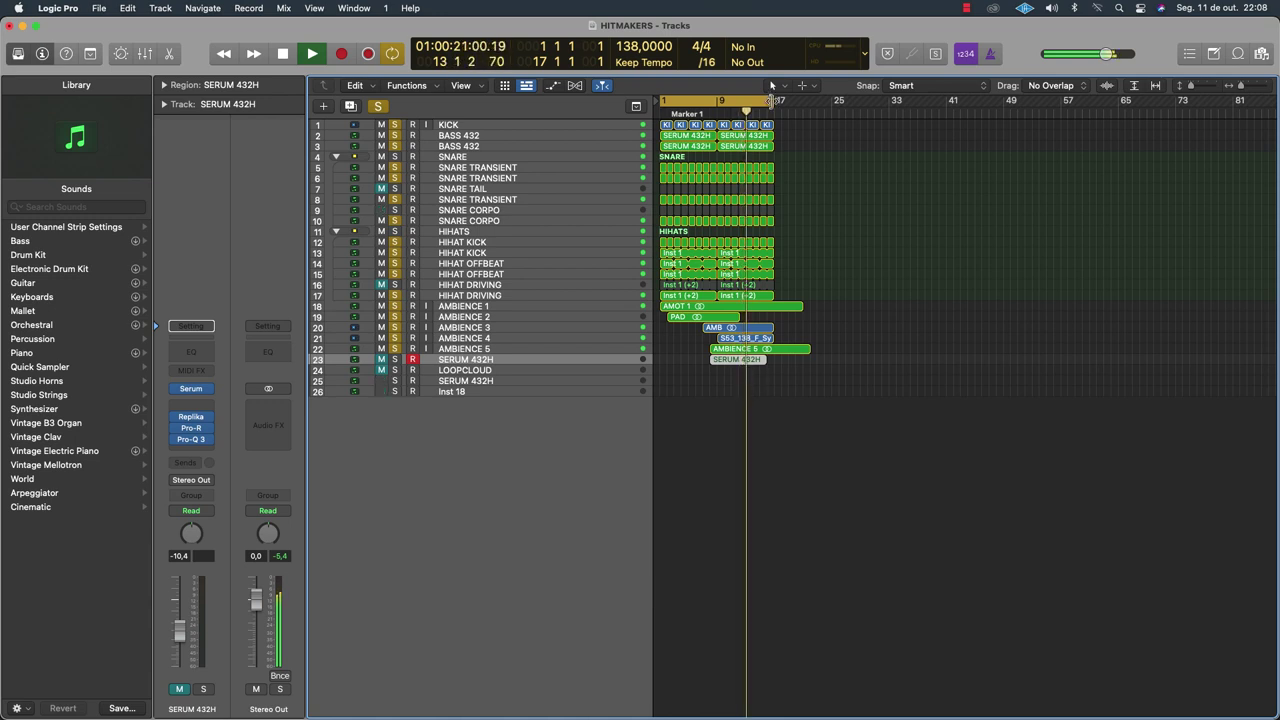
Lower the AMBIENCE 5 track's volume to -5.0 dB during playback and stop the transport
{"action": "left_click", "coordinate": [586, 348]}
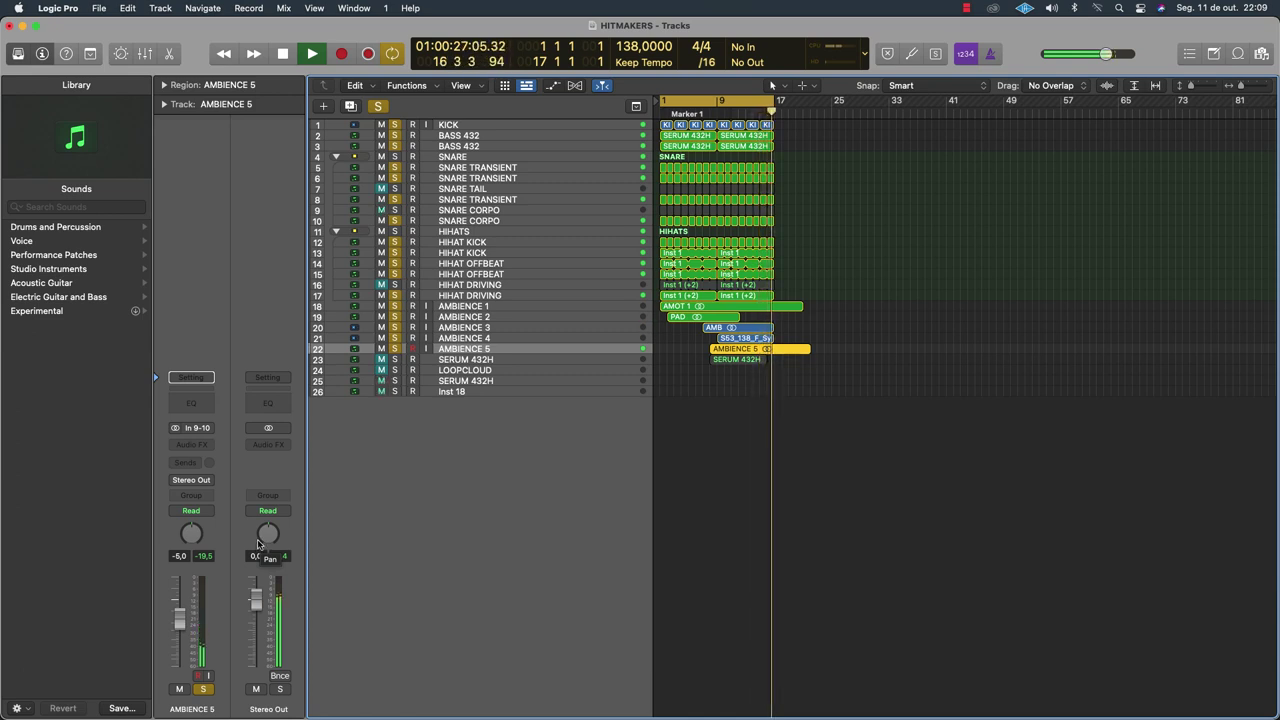
{"action": "key", "text": "space"}
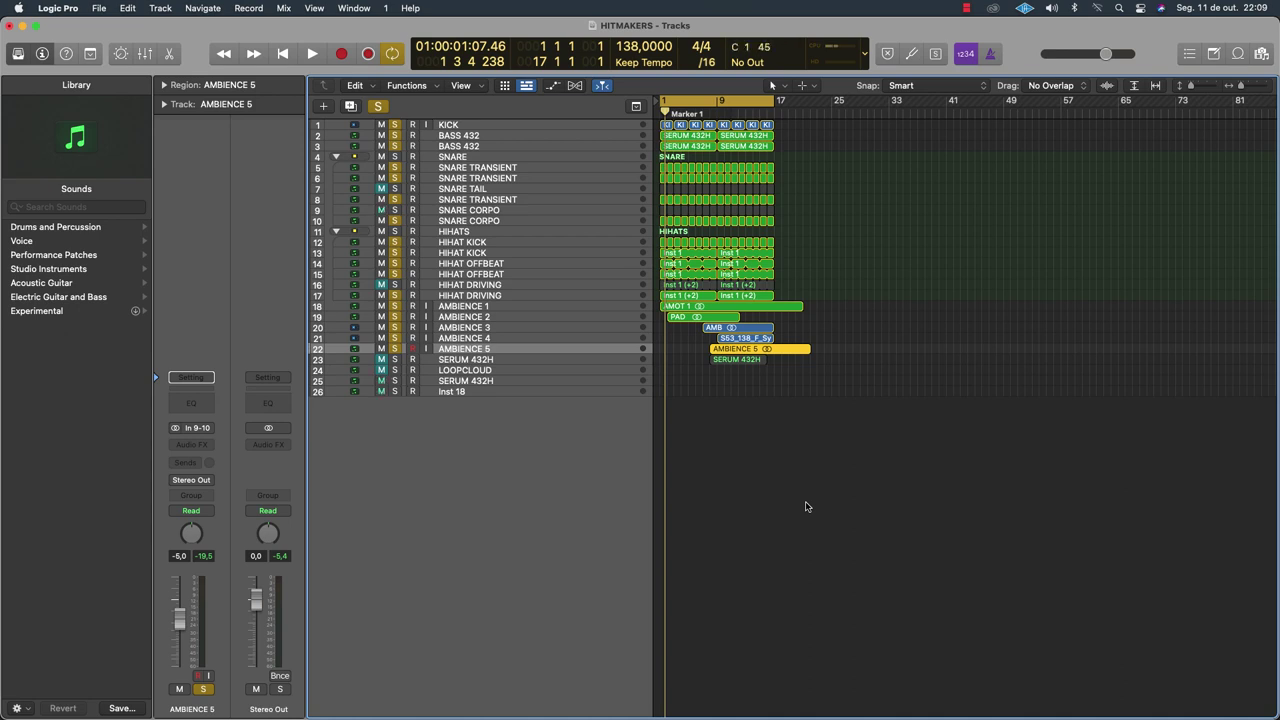
Select the five tracks from AMBIENCE 1 through AMBIENCE 5
{"action": "left_click", "coordinate": [444, 305]}
{"action": "left_click", "coordinate": [452, 348], "text": "shift"}
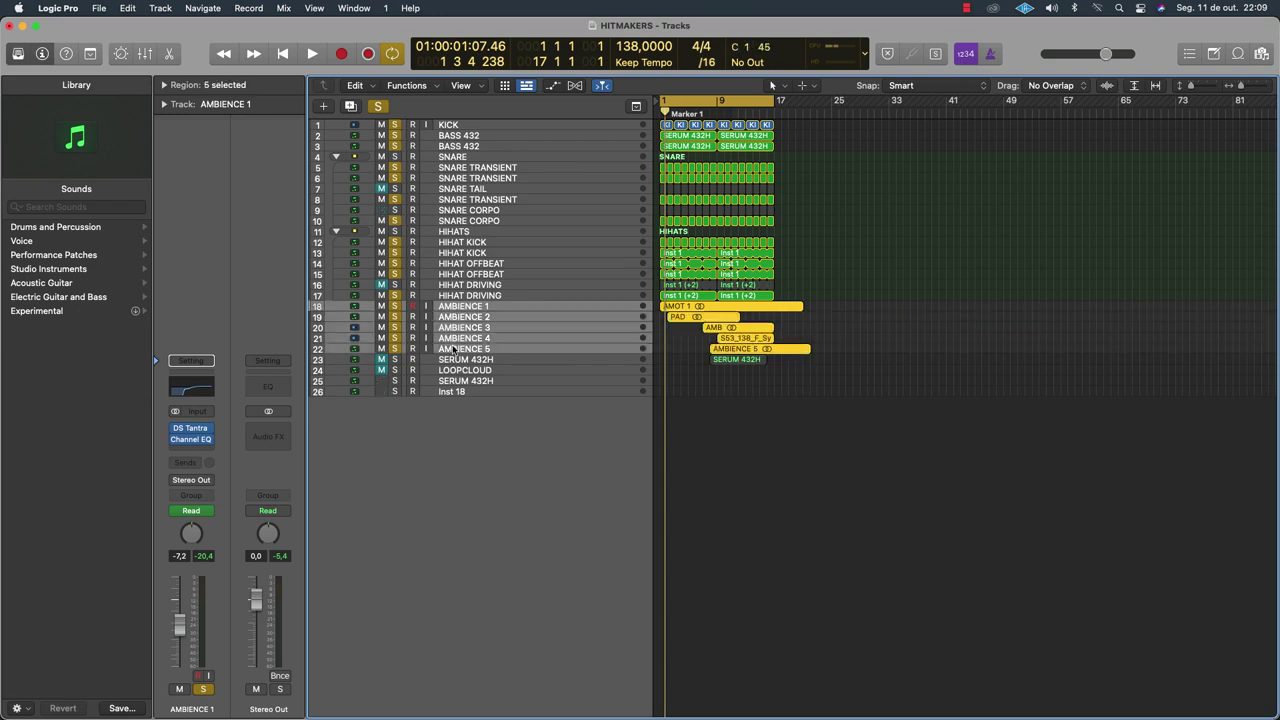